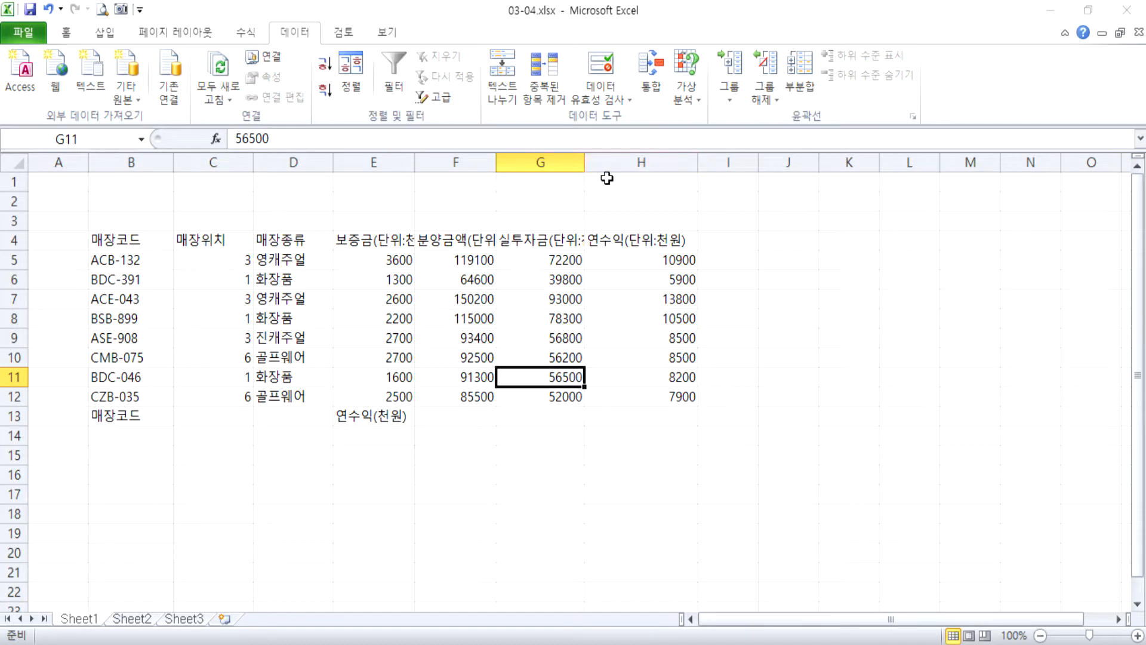
Undo the last widening of column H, and break the H4 and G4 headers onto a second line before "(단위:천원)".
key("ctrl+z")
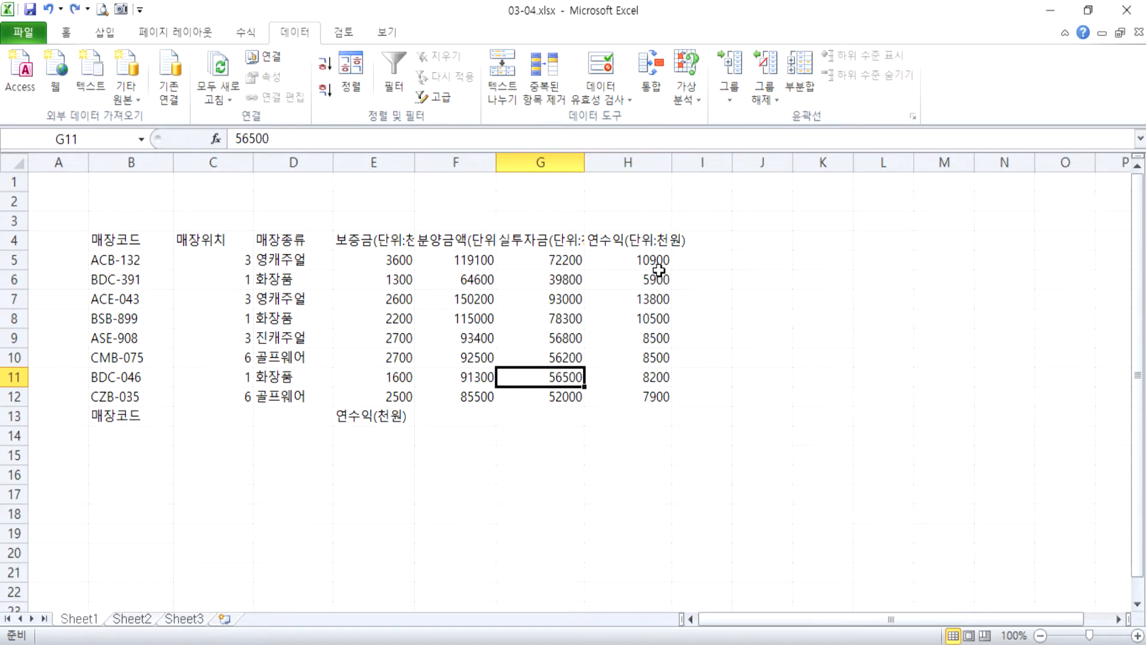
double_click(625, 240)
key("alt+Return")
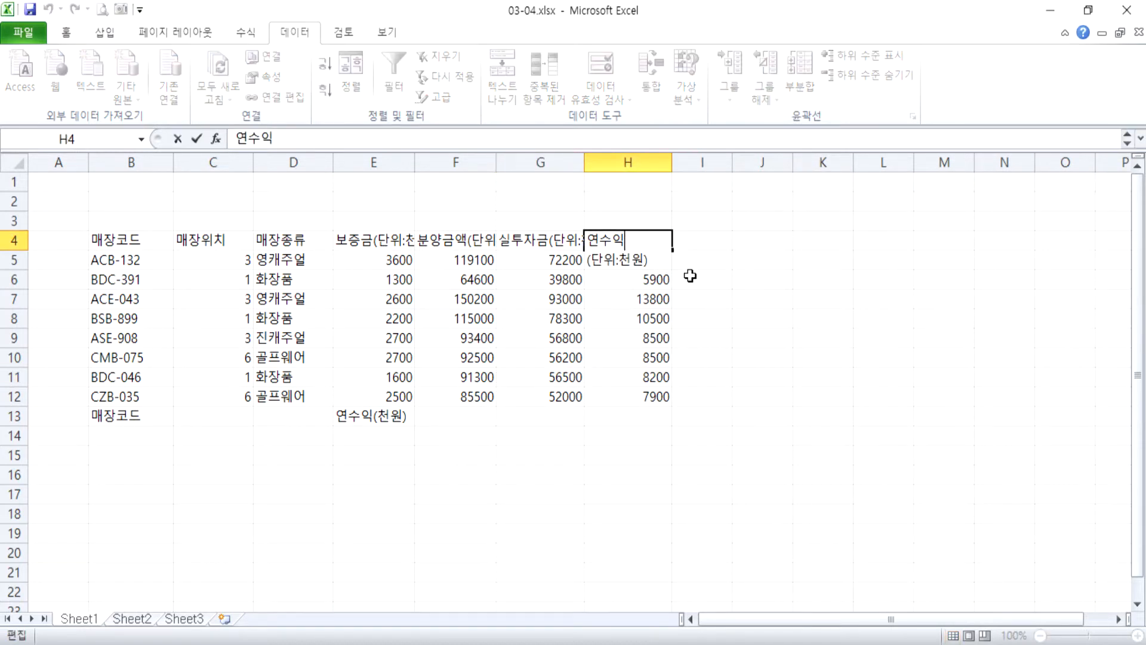
key("Return")
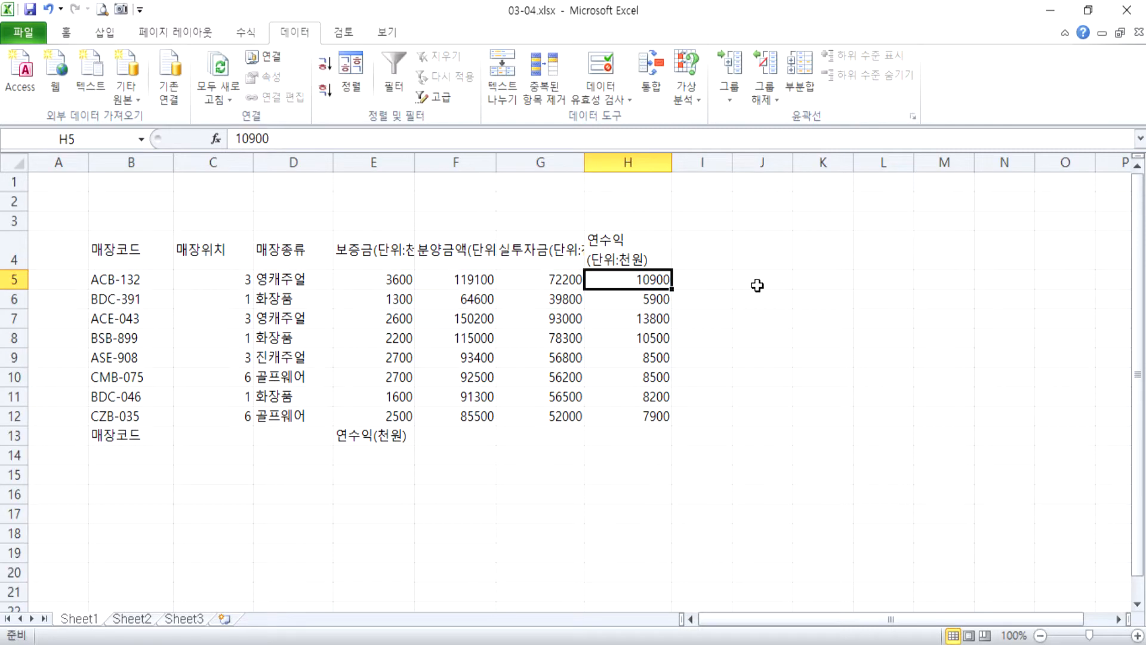
double_click(556, 256)
key("alt+Return")
key("Return")
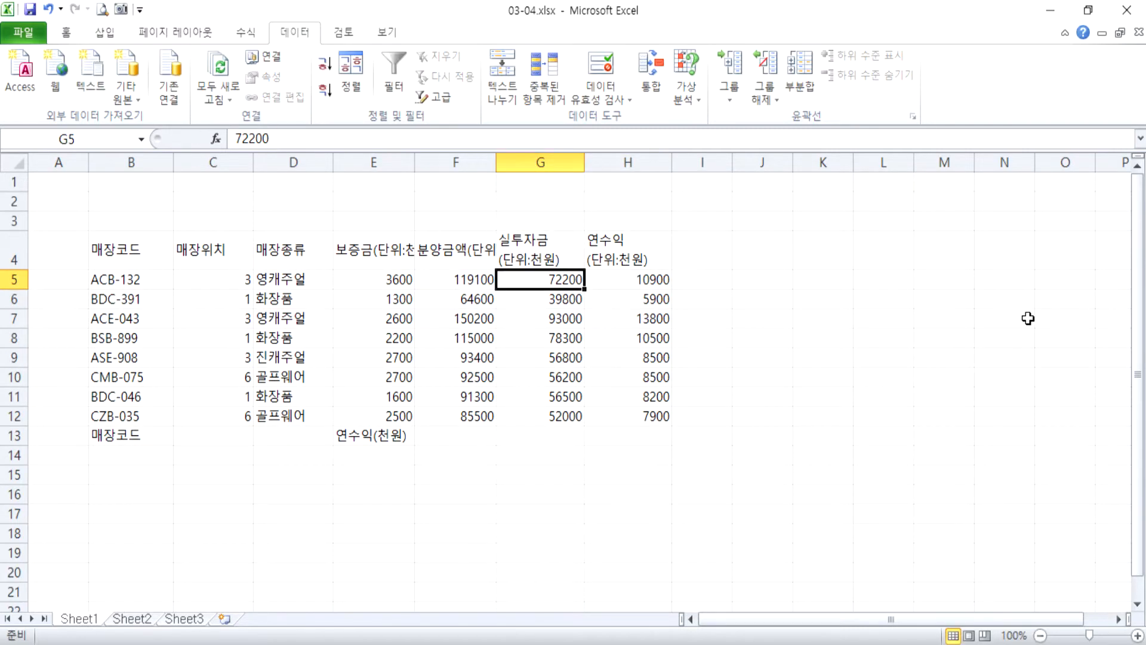
Break the 분양금액 header in F4 and the 보증금 header in E4 onto a second line before "(단위:천원)".
double_click(483, 254)
key("alt+Return")
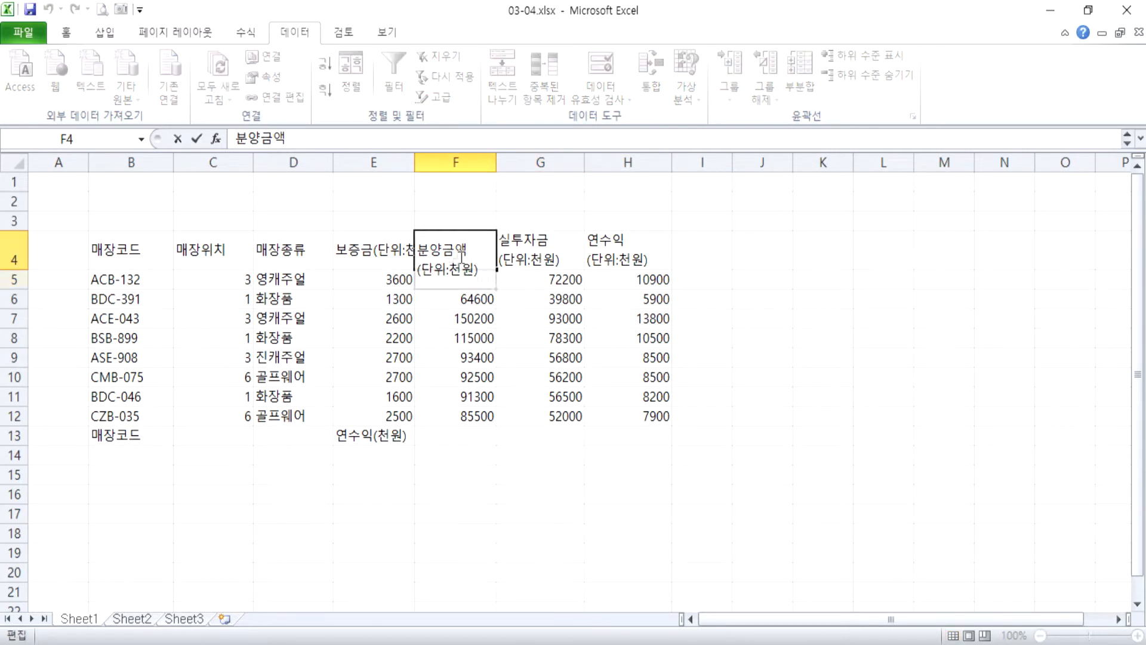
double_click(383, 249)
key("alt+Return")
key("Return")
Center the contents of B4:H13 horizontally and apply the comma number style to the amounts in E5:H12.
left_click_drag(138, 262, 660, 435)
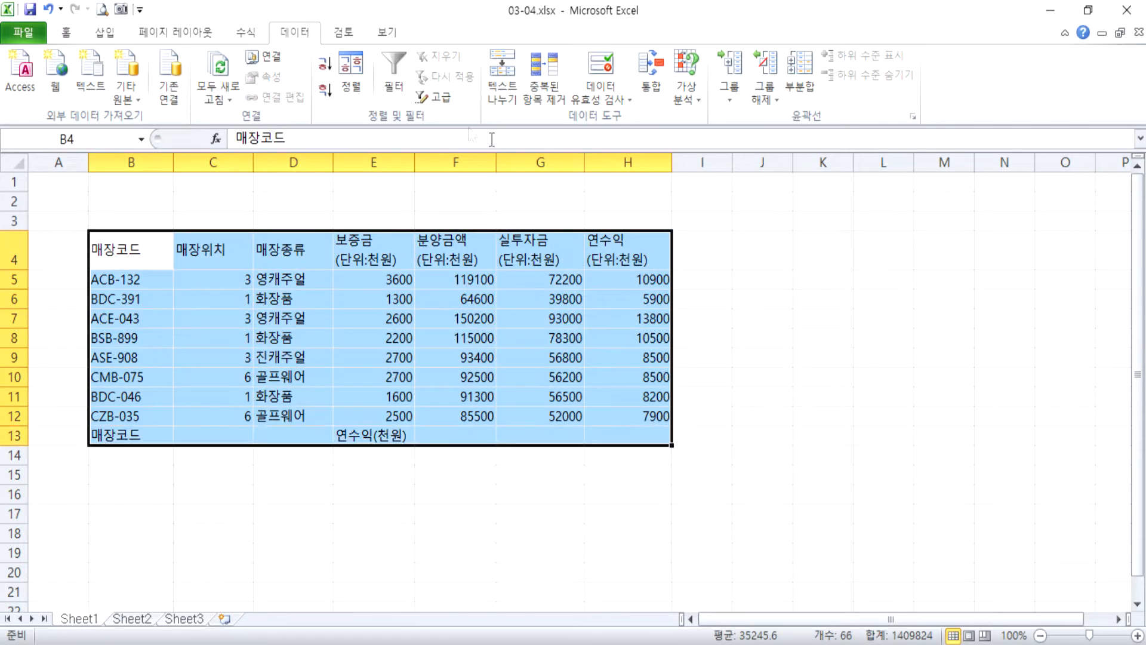
left_click(67, 32)
left_click(363, 90)
left_click_drag(374, 279, 672, 418)
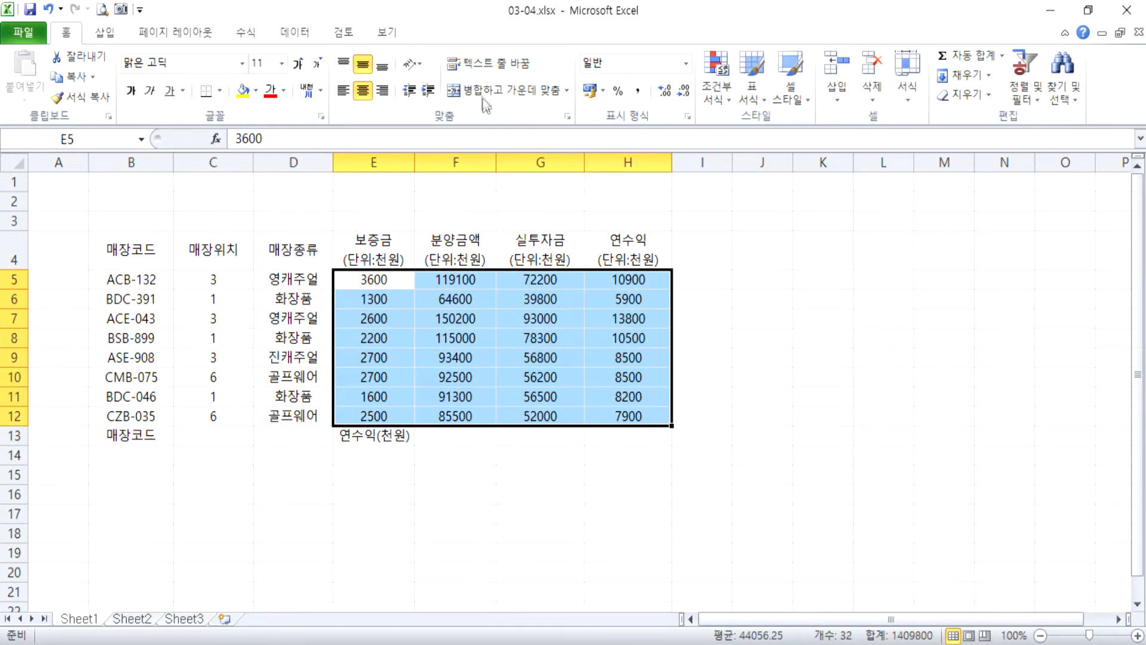
left_click(637, 91)
left_click_drag(131, 251, 647, 431)
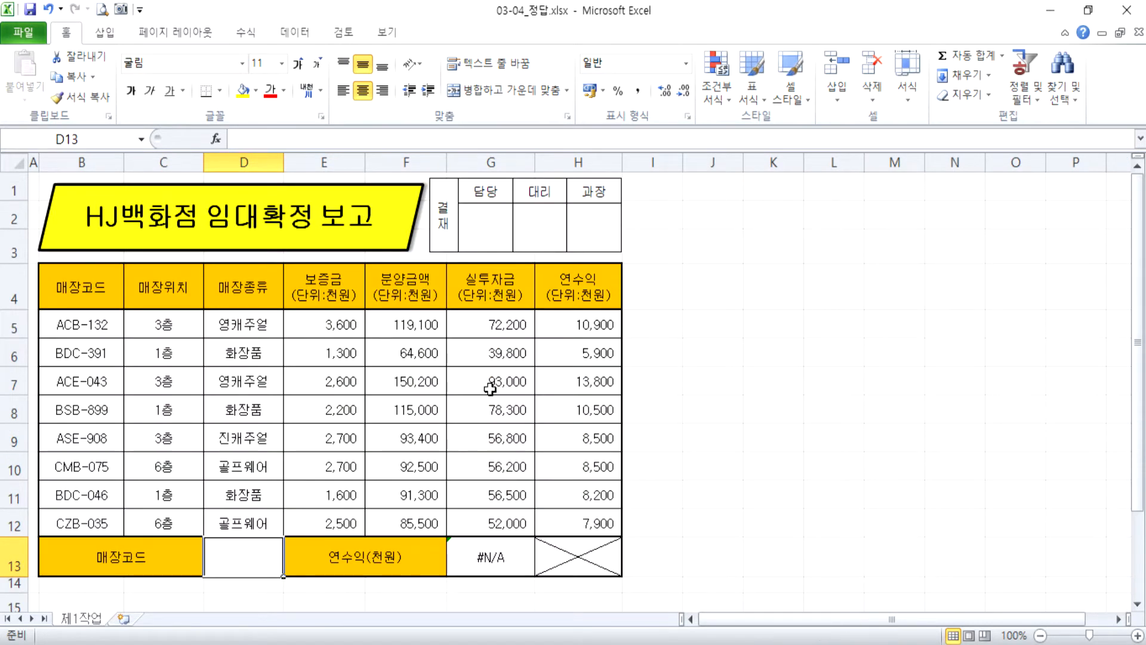
In the 03-04_정답.xlsx workbook, examine the store codes in column B and the 매장코드 lookup row 13.
scroll(490, 393, "down", 2)
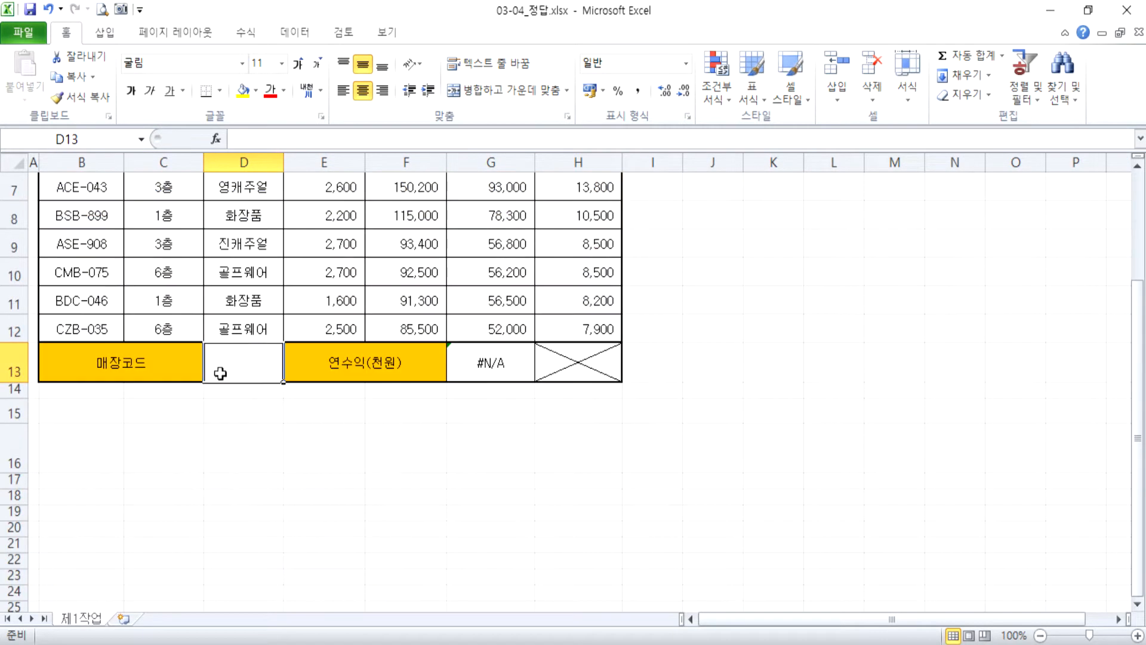
scroll(251, 379, "up", 2)
left_click_drag(84, 325, 84, 514)
scroll(266, 410, "down", 2)
left_click(245, 362)
scroll(247, 367, "up", 1)
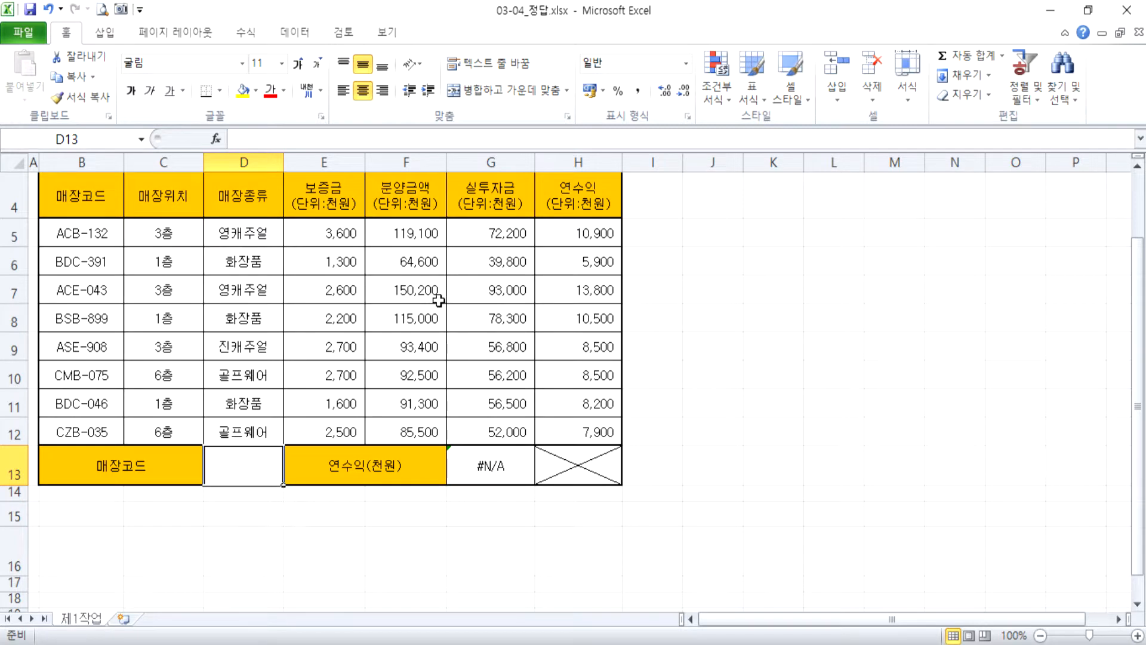
Set the data validation of cell D13 to allow only a list (목록).
scroll(284, 426, "down", 2)
left_click(258, 359)
left_click(252, 280)
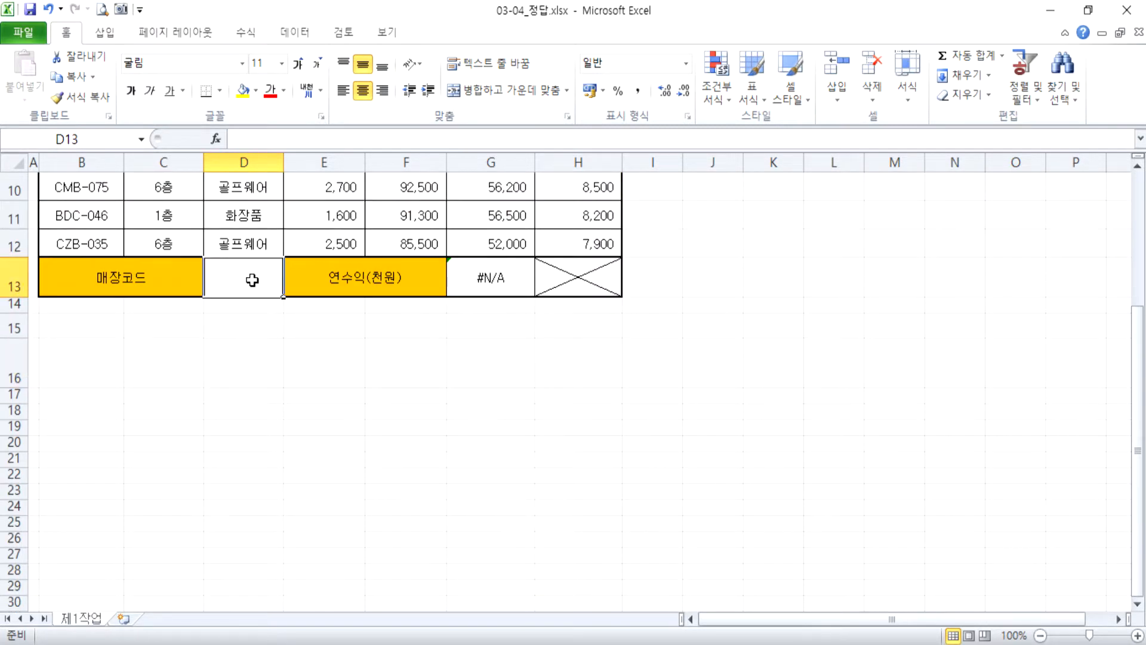
scroll(251, 282, "up", 2)
left_click(296, 33)
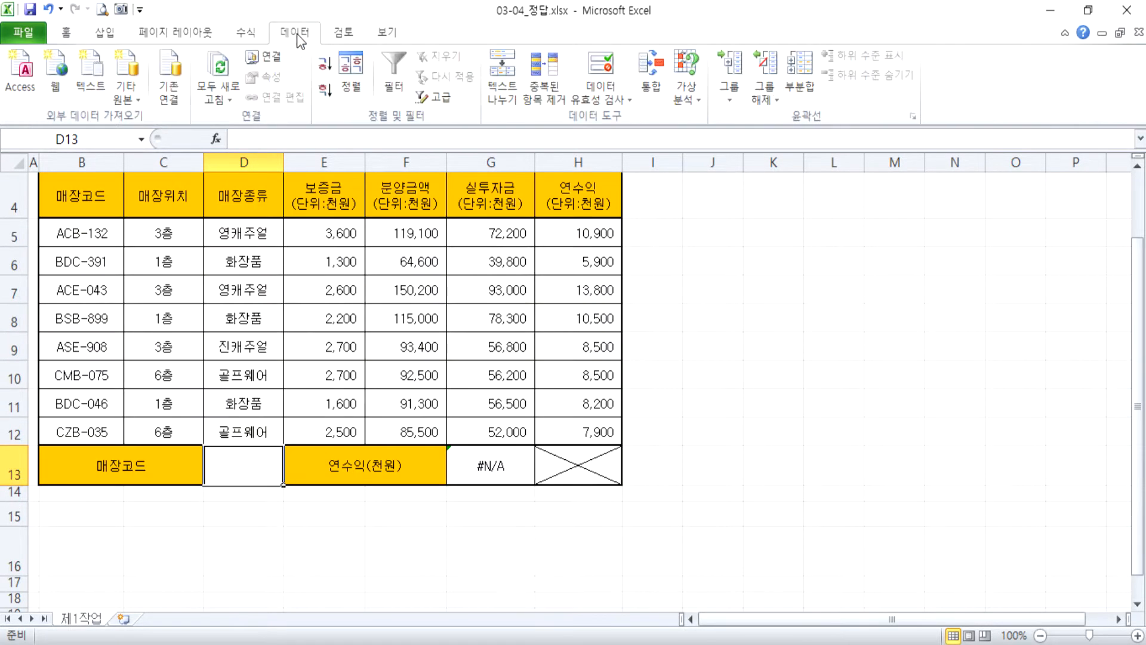
left_click(600, 70)
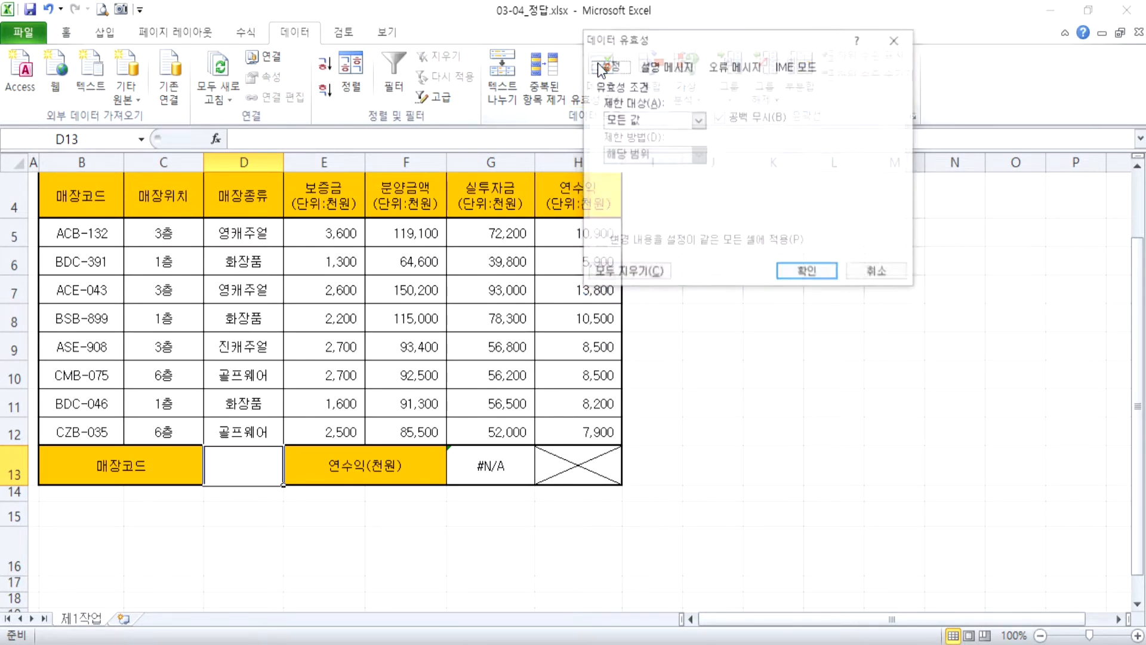
left_click(650, 122)
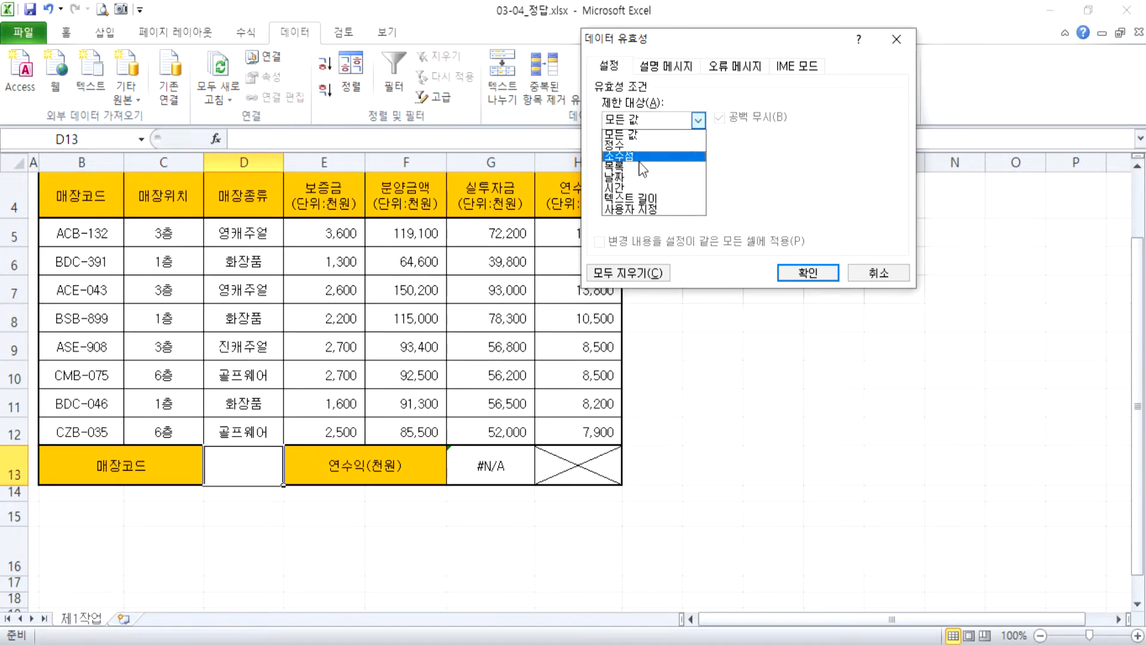
left_click(639, 165)
left_click(642, 187)
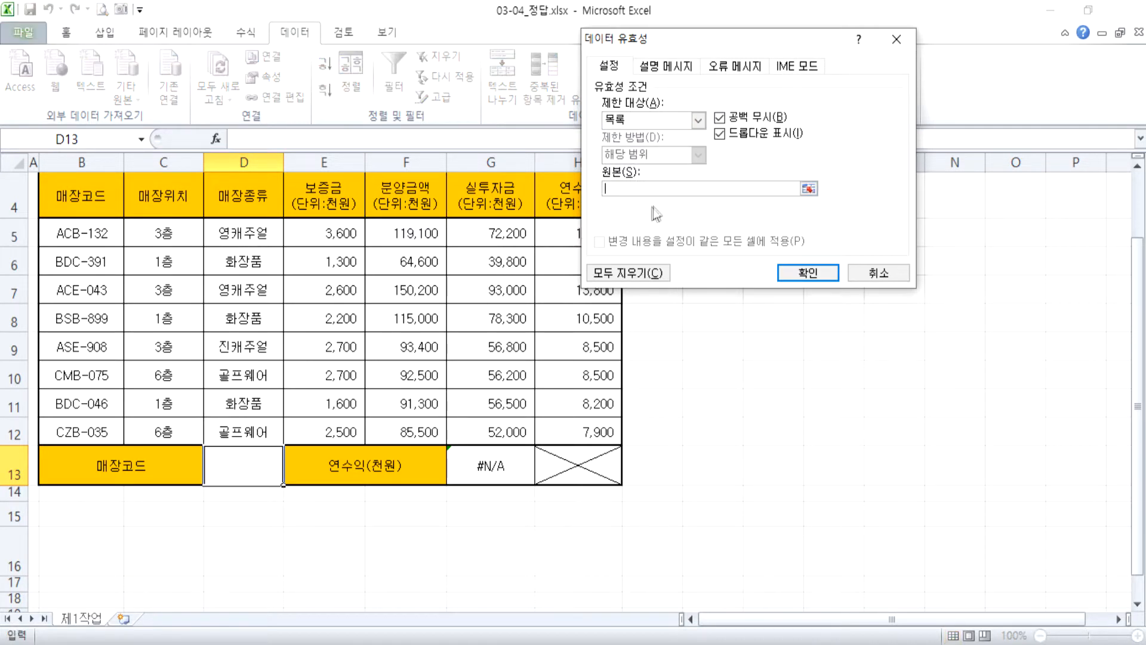
type("a,b,")
key("BackSpace")
key("BackSpace")
key("BackSpace")
key("BackSpace")
Apply =$B$5:$B$12 as the validation list source for D13 and choose store code ACB-132 from the new list.
left_click_drag(72, 236, 81, 433)
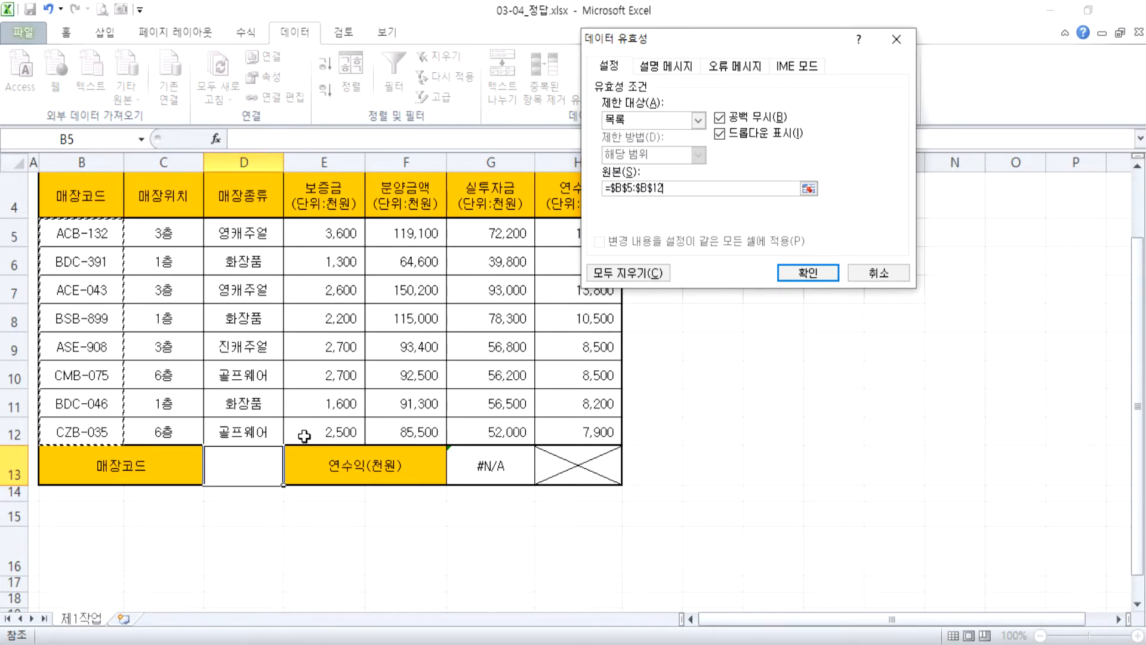
left_click(784, 278)
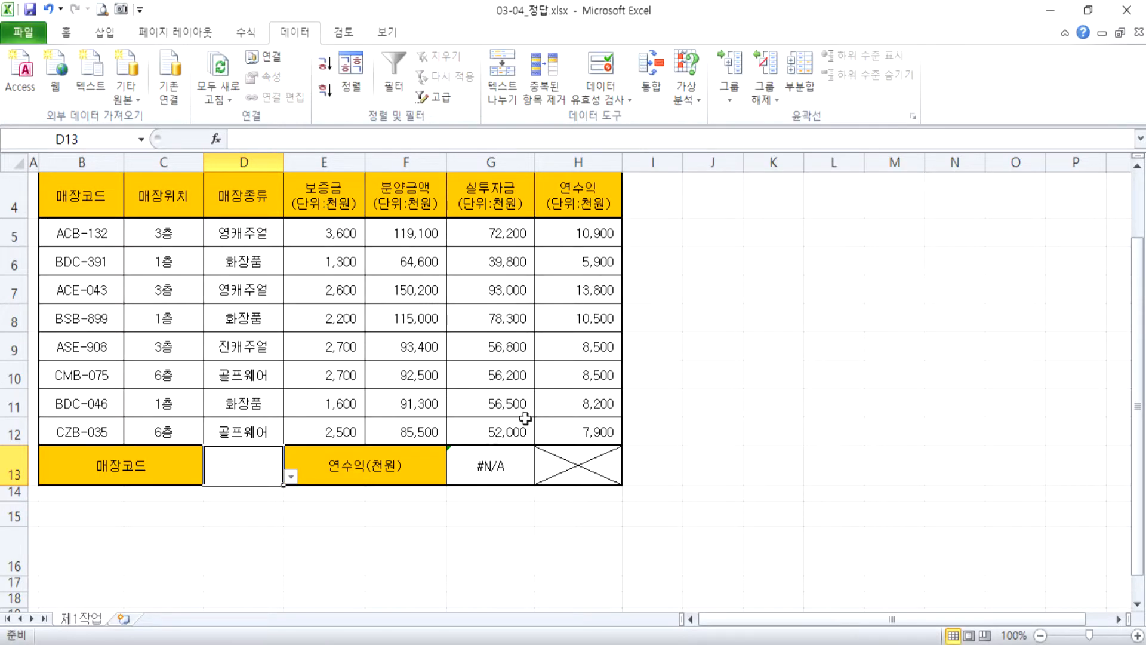
scroll(370, 481, "down", 2)
left_click(290, 289)
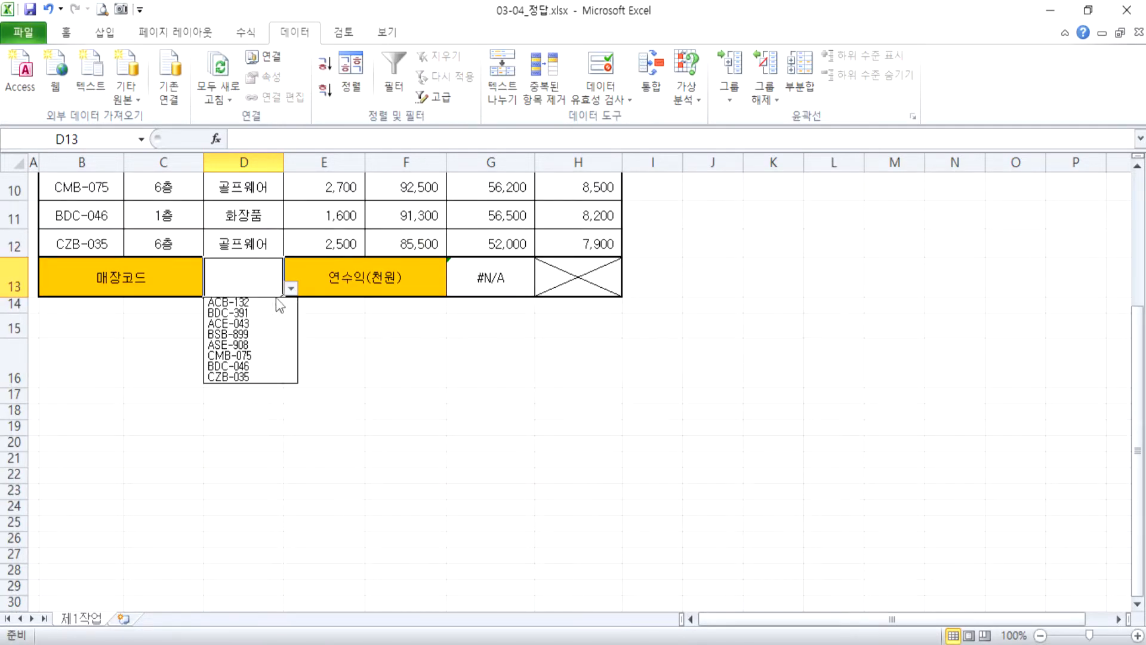
left_click(264, 304)
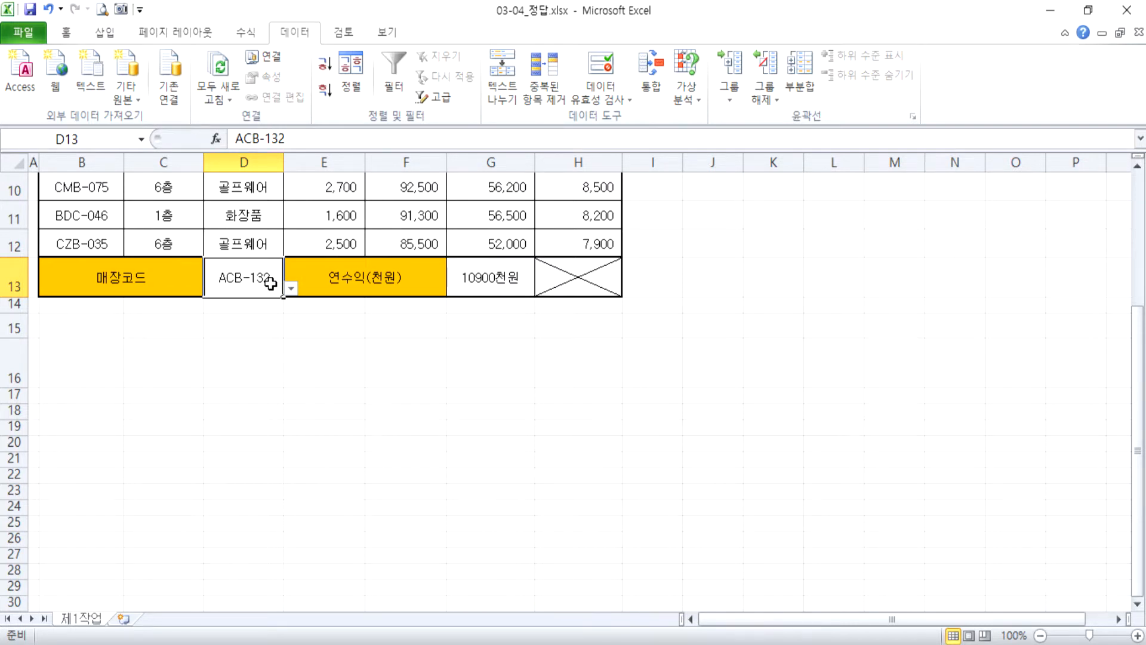
Clear D13 and try the drop-down list by choosing ACB-132 again and switching to BDC-391.
key("Delete")
left_click(291, 289)
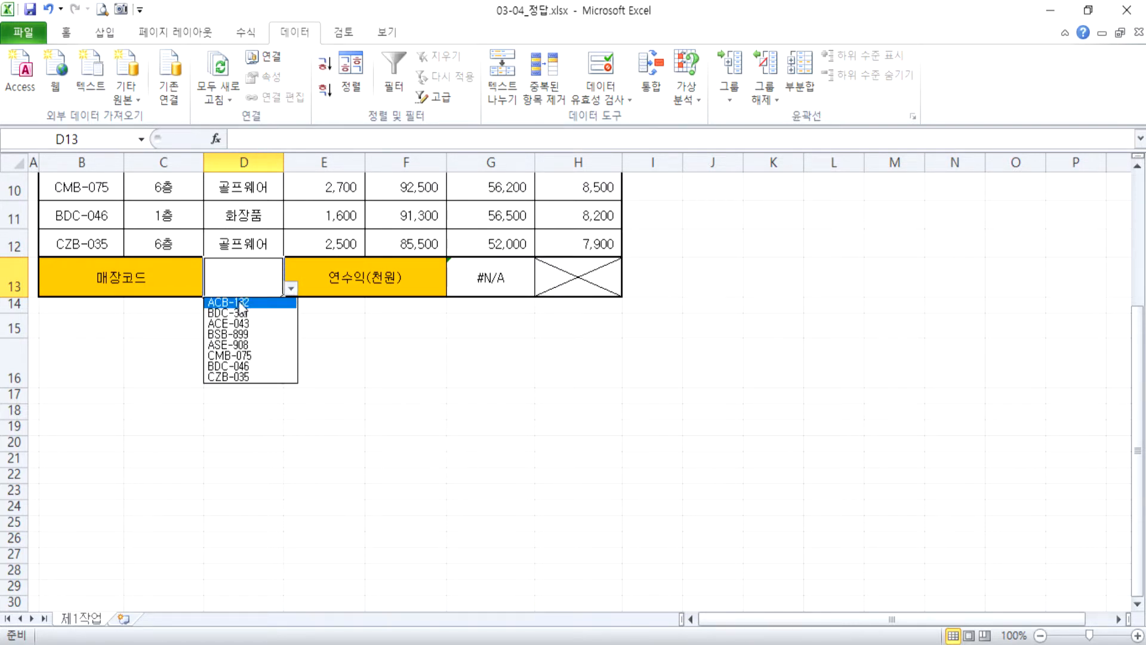
left_click(263, 303)
left_click(291, 289)
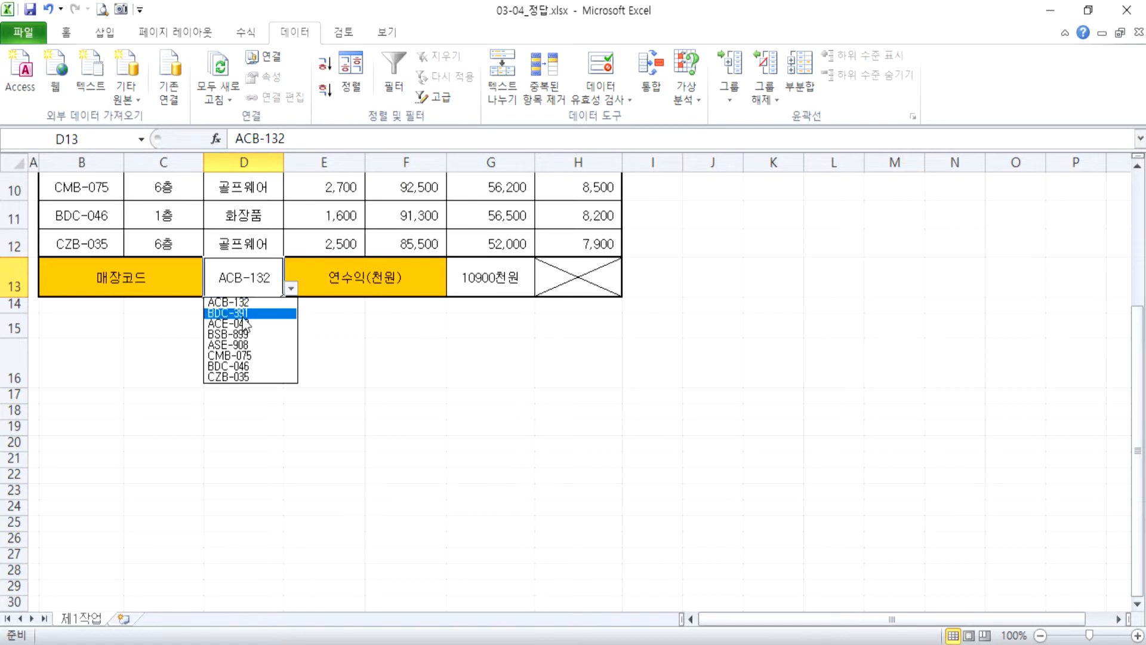
left_click(243, 317)
Inspect the VLOOKUP formula in cell G13 without changing it.
left_click(485, 280)
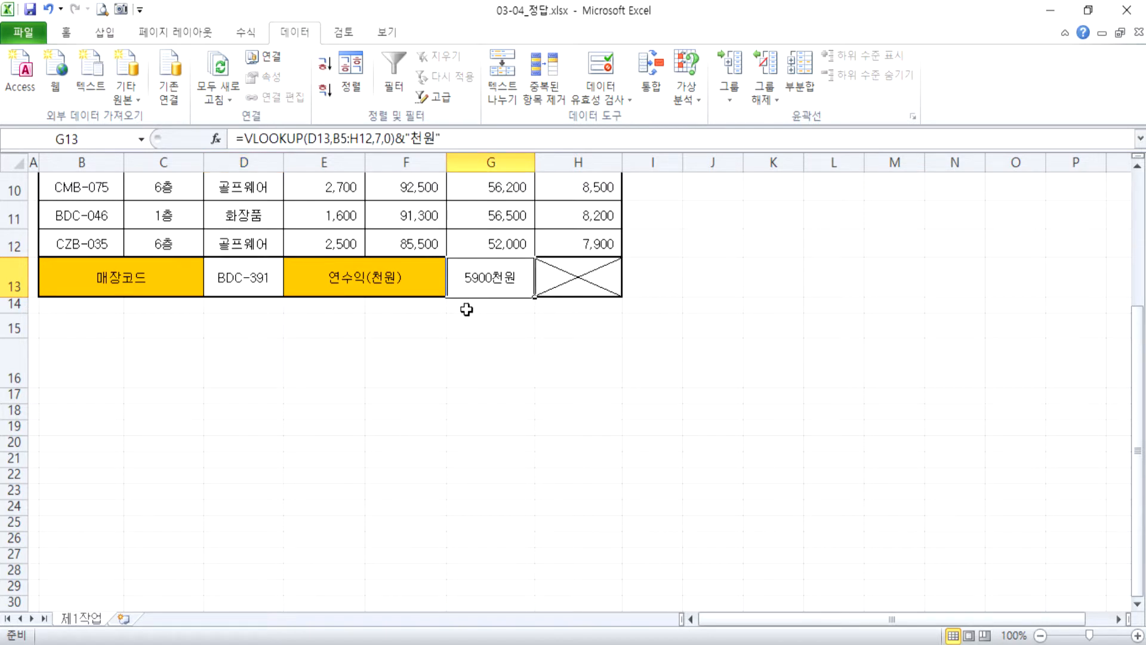
key("F2")
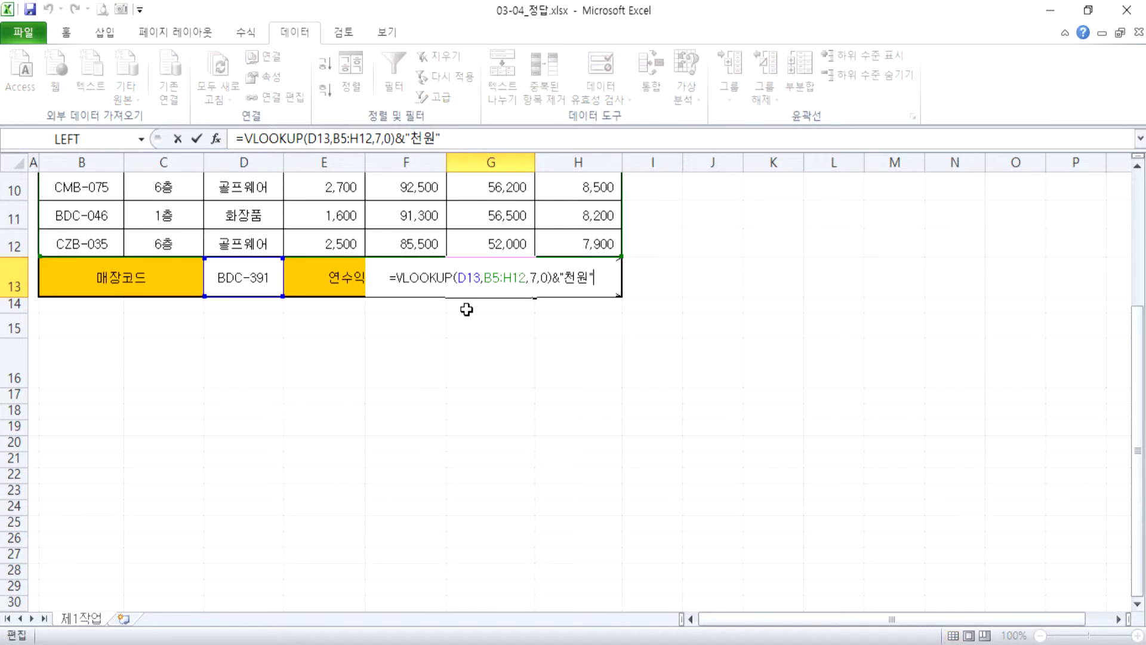
key("Return")
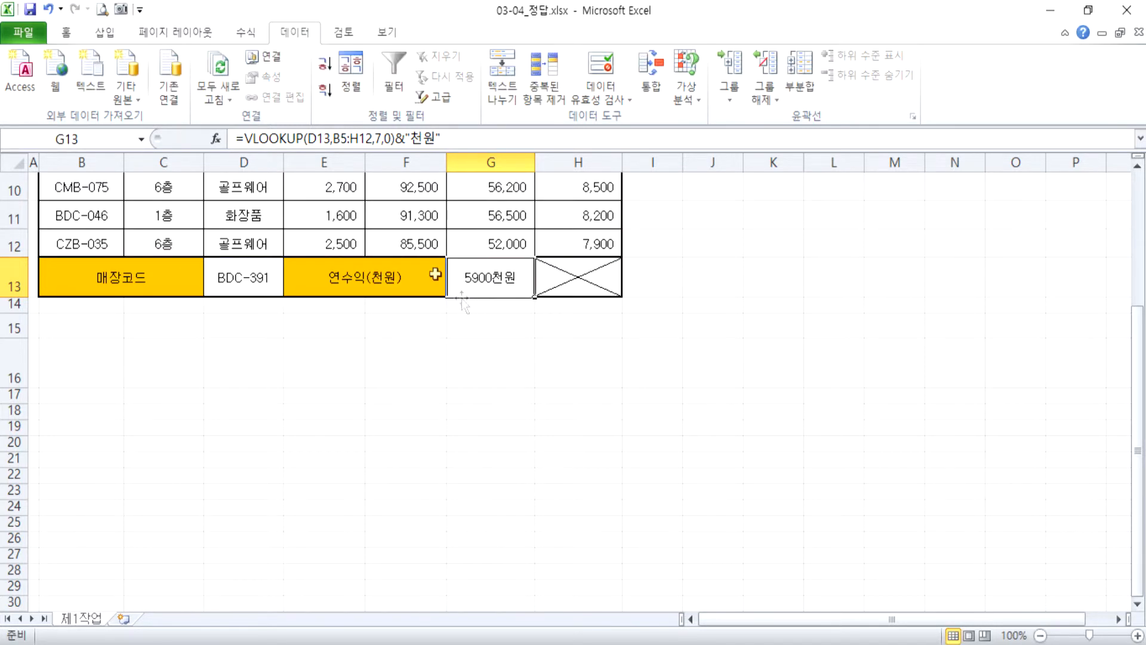
Choose store code ASE-908 in D13 and compare the lookup result with the annual profit in H9.
left_click(257, 279)
left_click(291, 291)
key("Down")
key("Down")
key("Down")
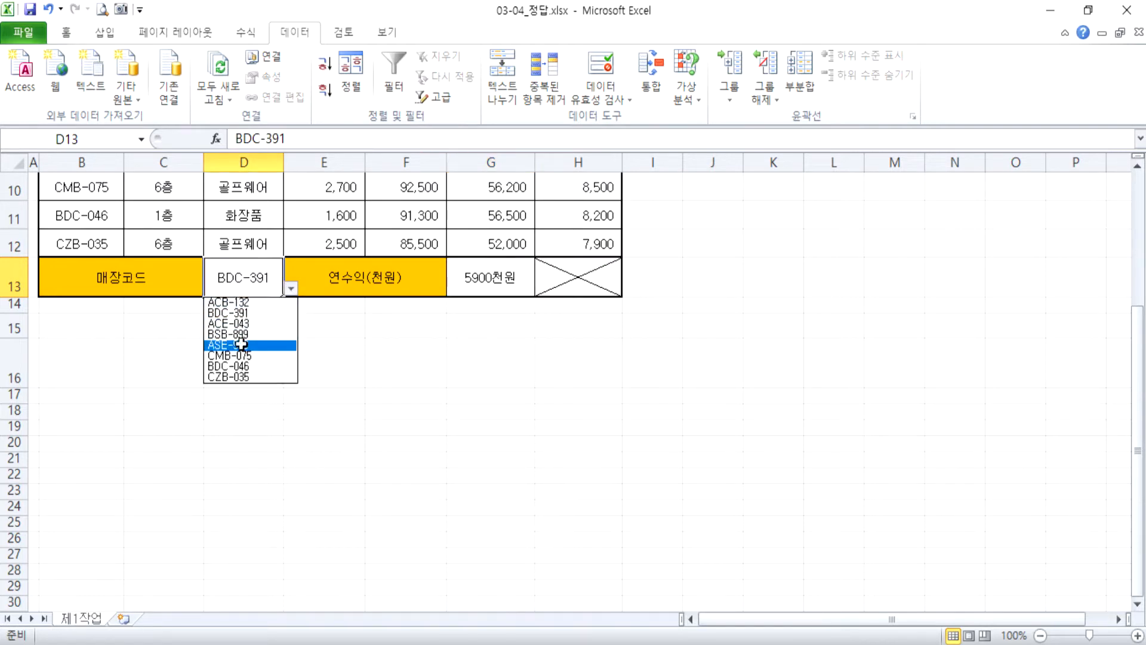
key("Return")
scroll(148, 268, "up", 2)
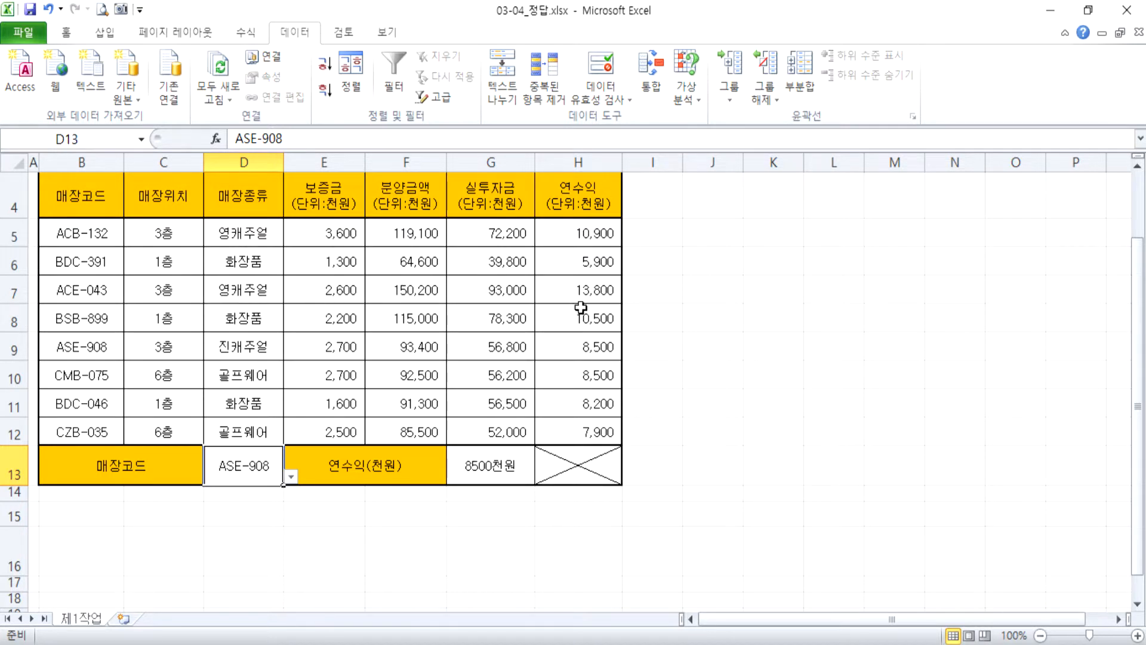
left_click(559, 348)
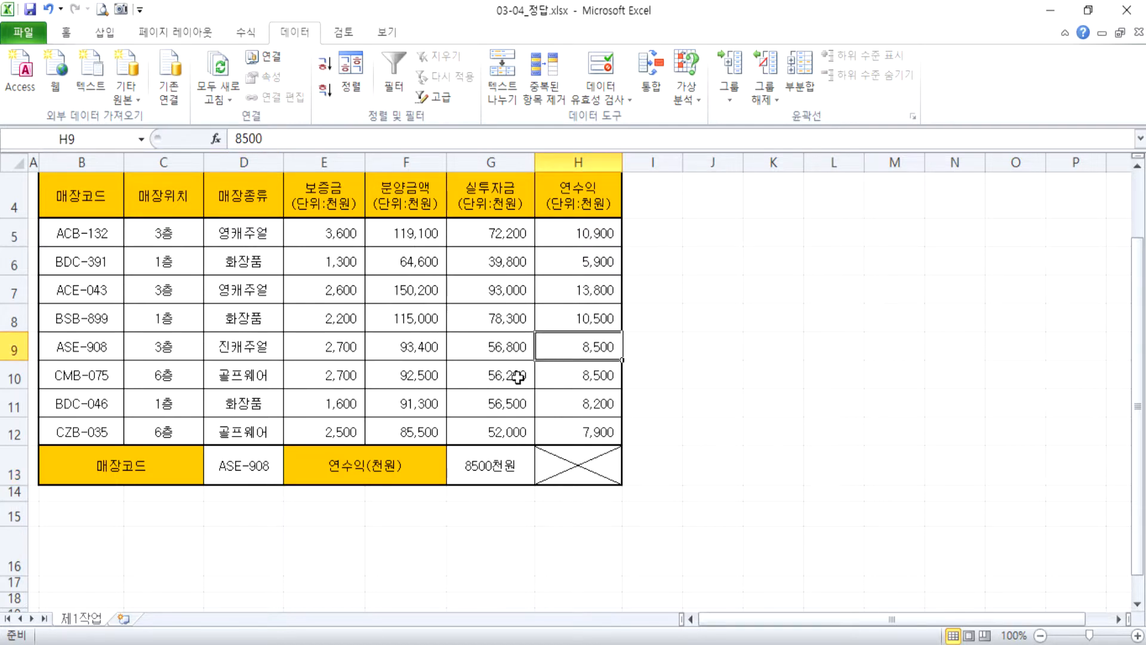
Choose store code ACB-132 in D13 and compare the lookup result with the annual profit in H5.
left_click(281, 464)
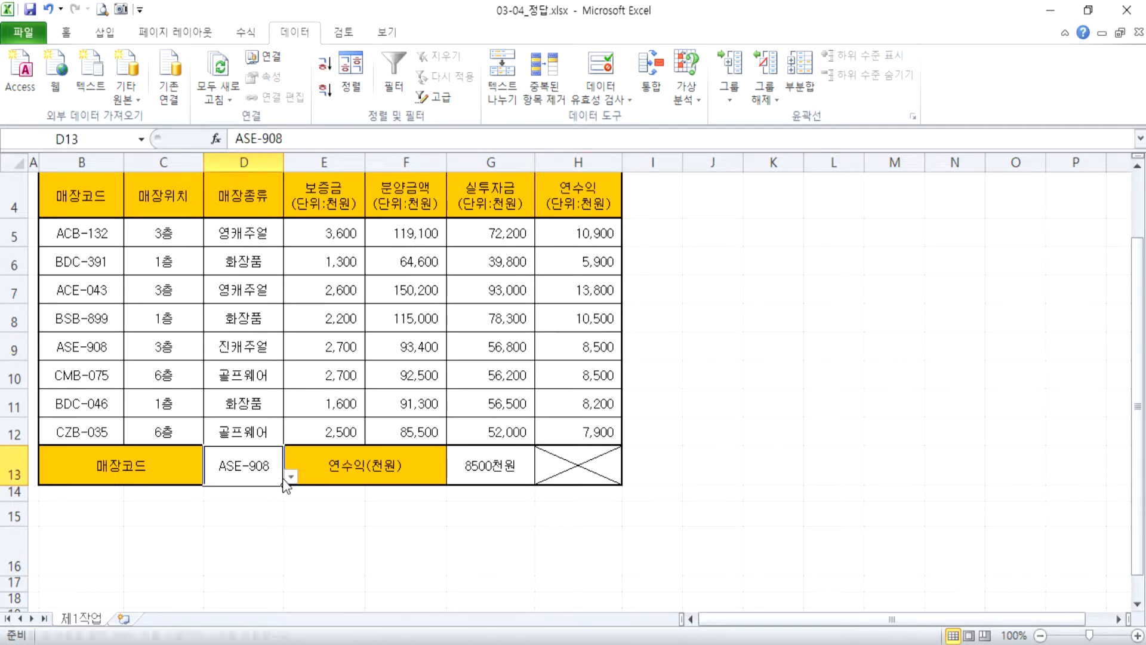
left_click(290, 476)
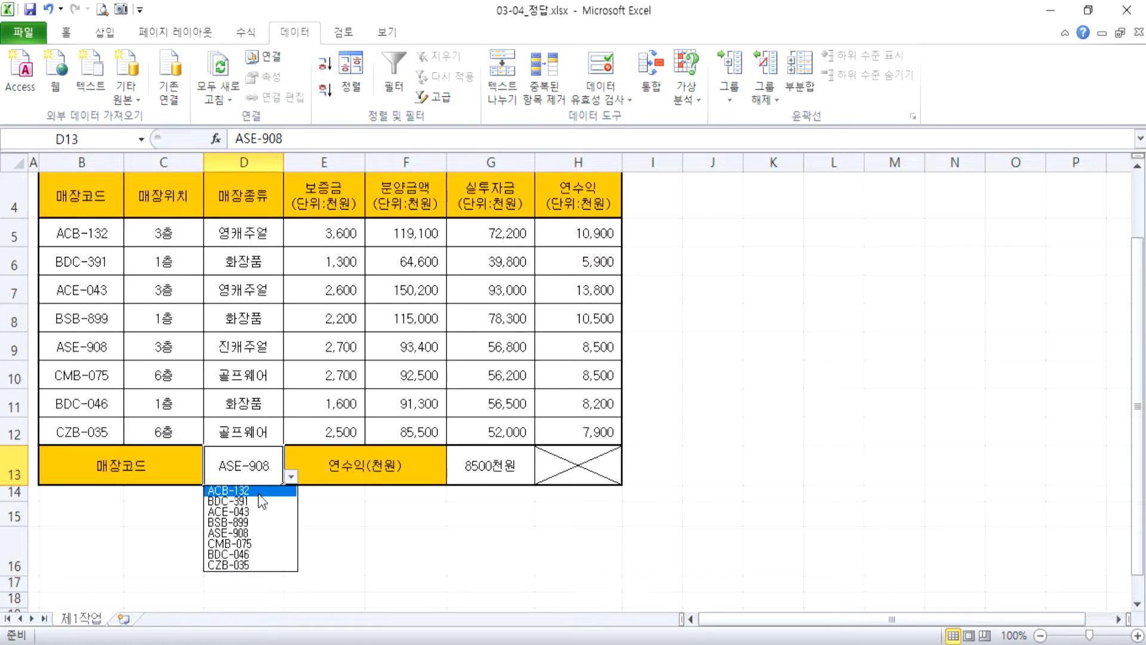
left_click(253, 490)
left_click(595, 230)
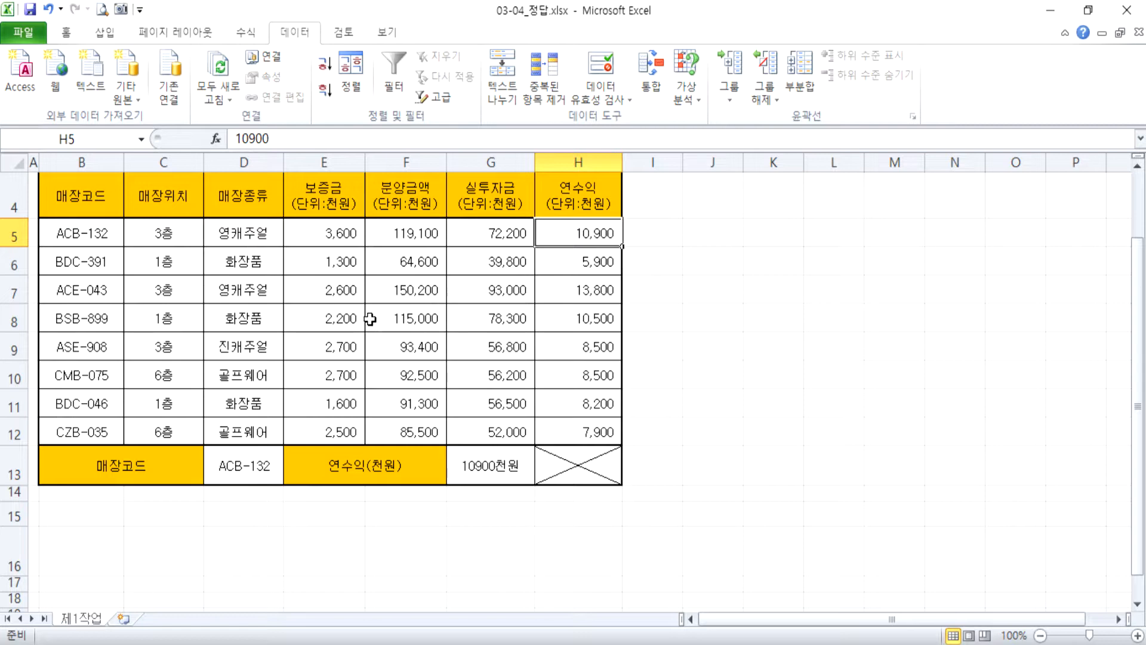
Switch to File Explorer and open the workbook 04-00.xlsx from the 1-5 folder.
left_click(321, 643)
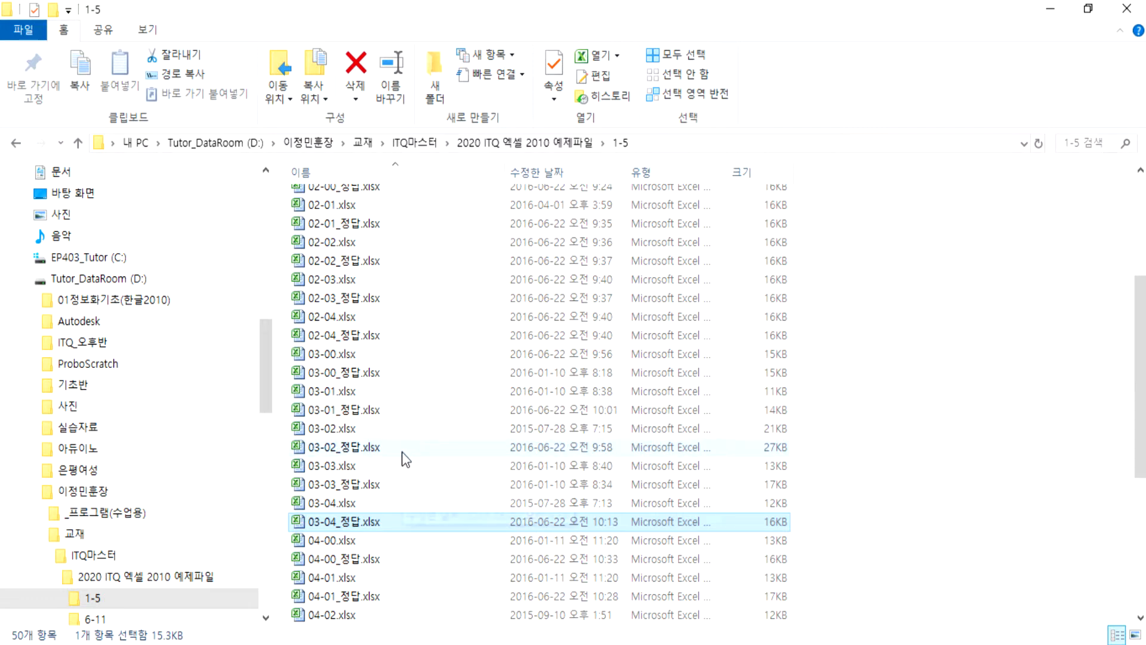
double_click(368, 541)
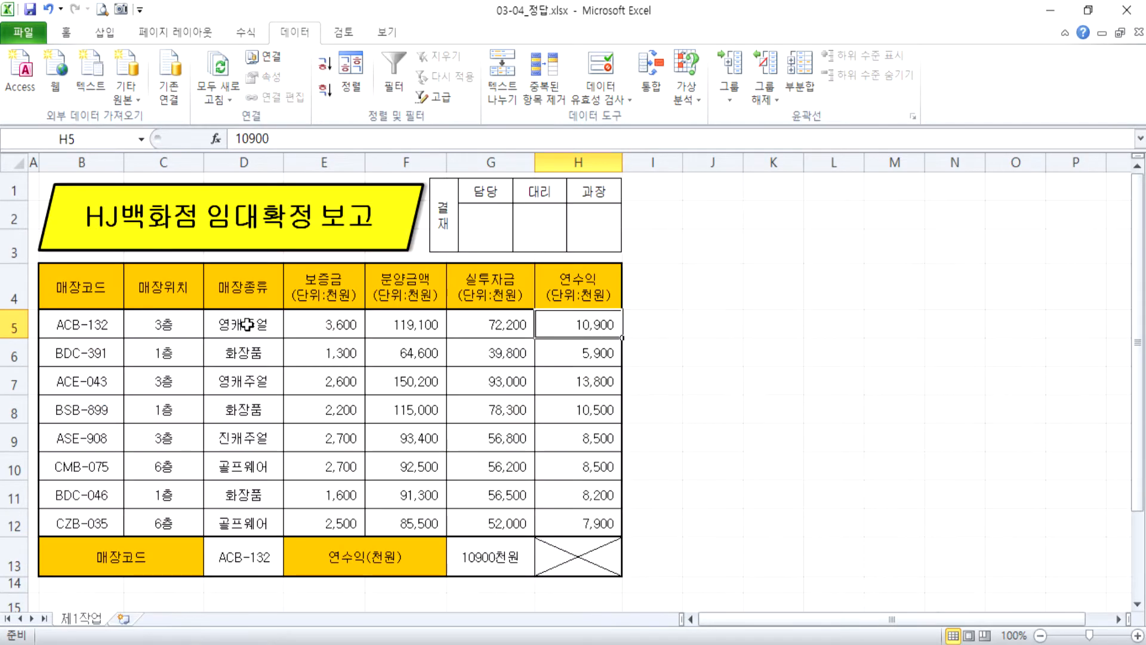
Open Notepad (메모장) and enter the heading "조건부 서식 :" in the blank document.
left_click(129, 644)
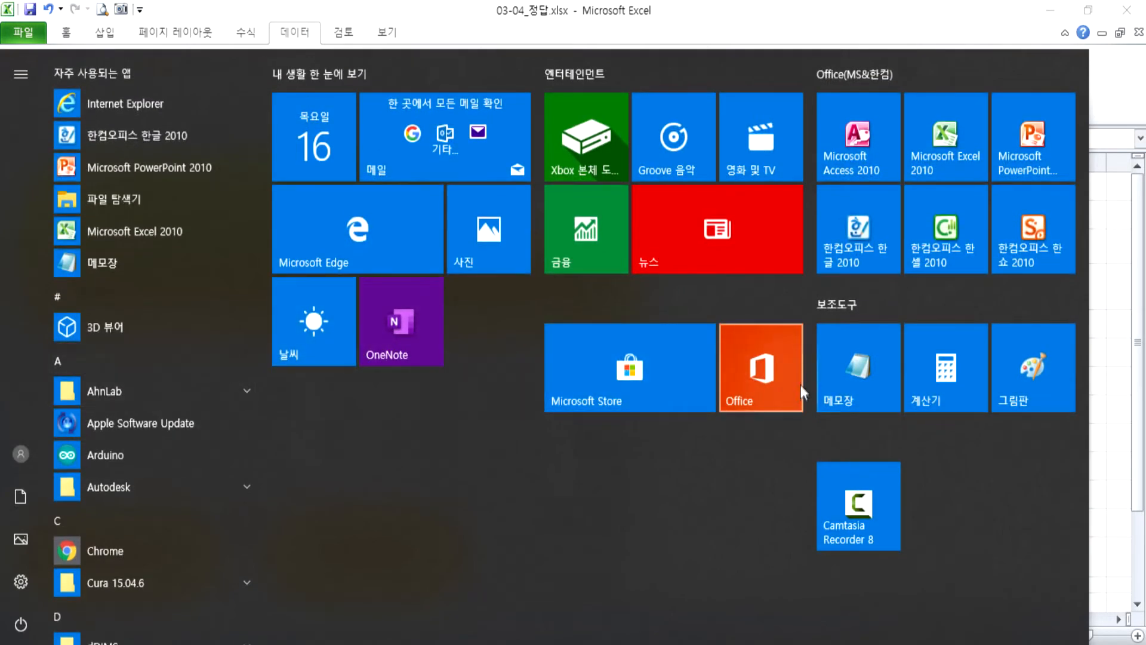
left_click(833, 372)
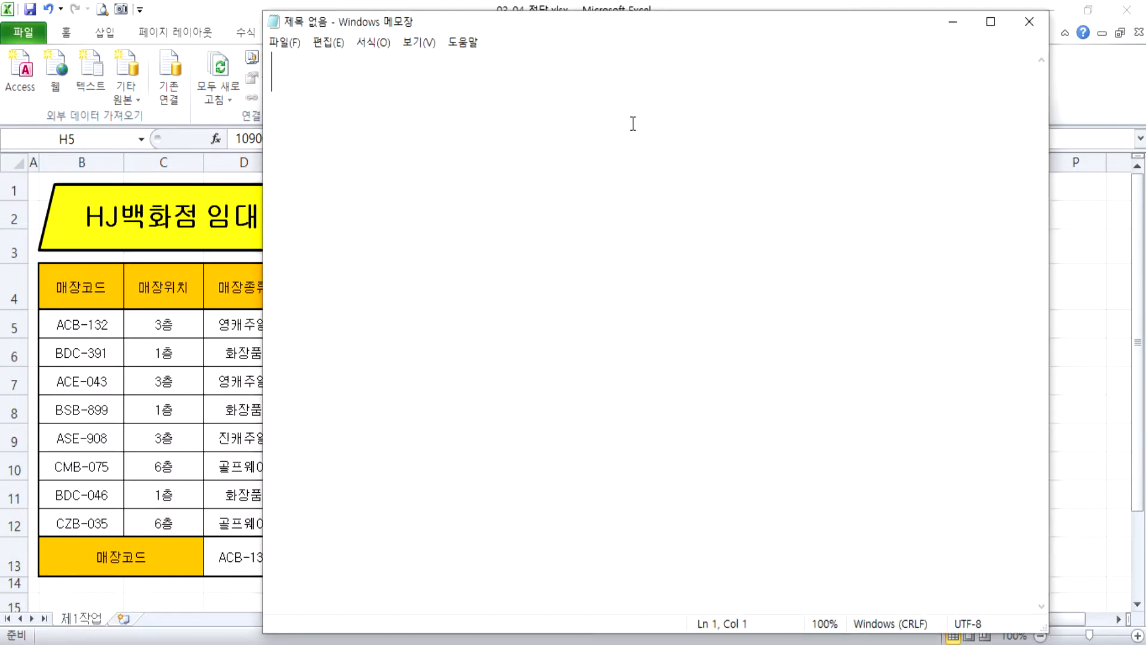
type("족건부 서식 :")
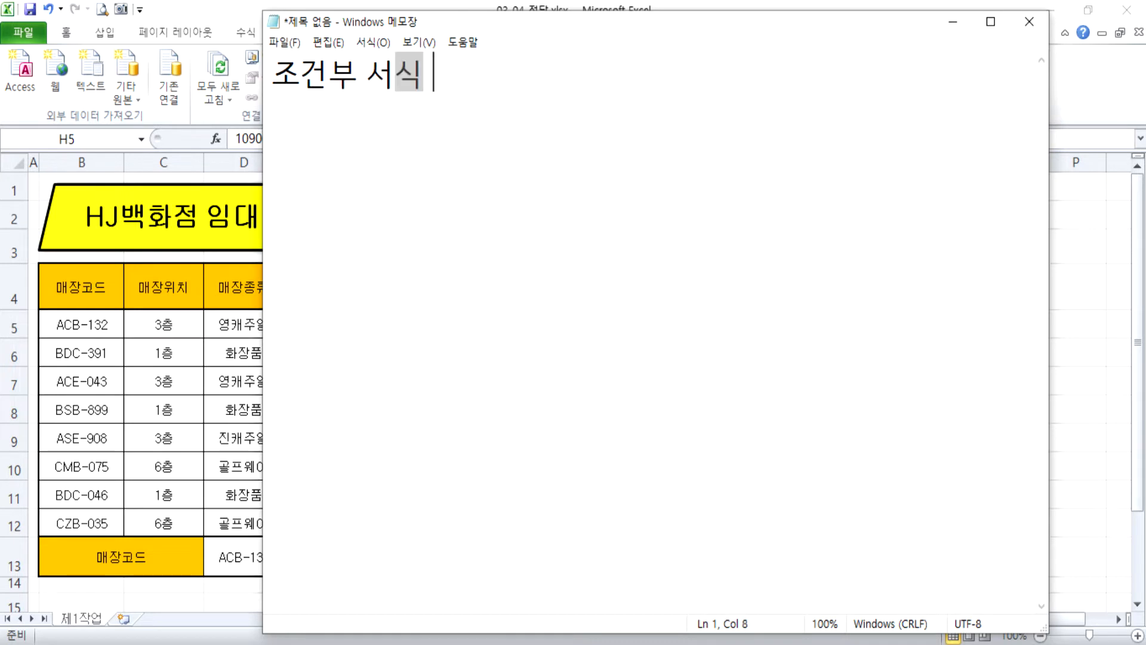
type(" 족")
Complete the heading line with the definition "조건에 따라서 서식이 변경되는 경우" and start a new line.
type("따")
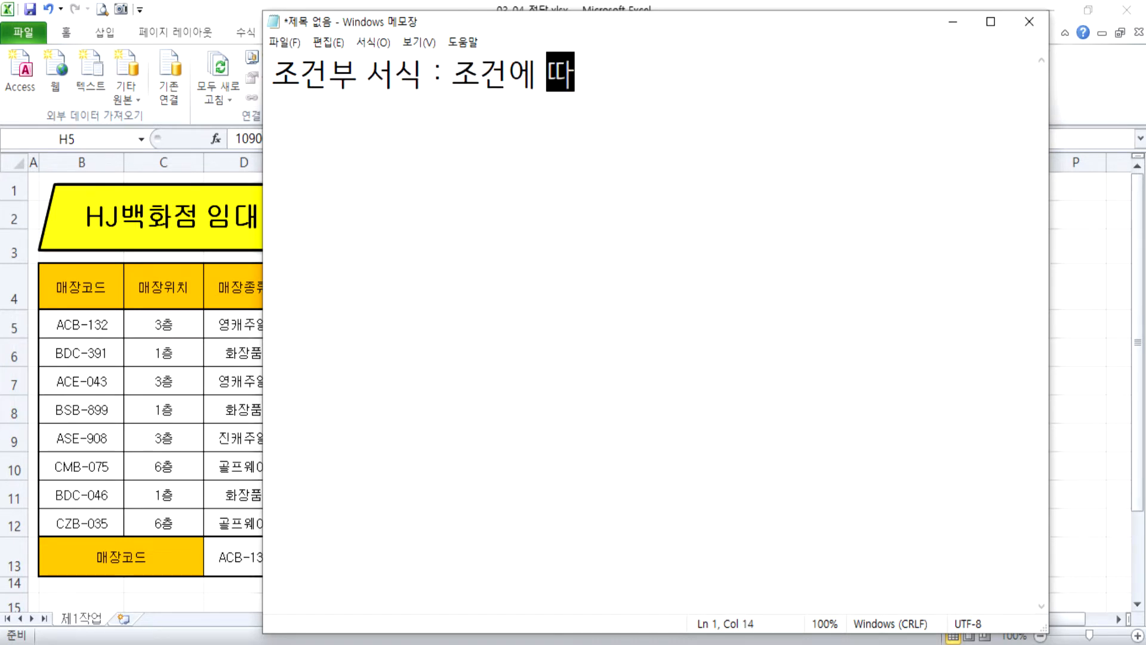
type("라서 서식")
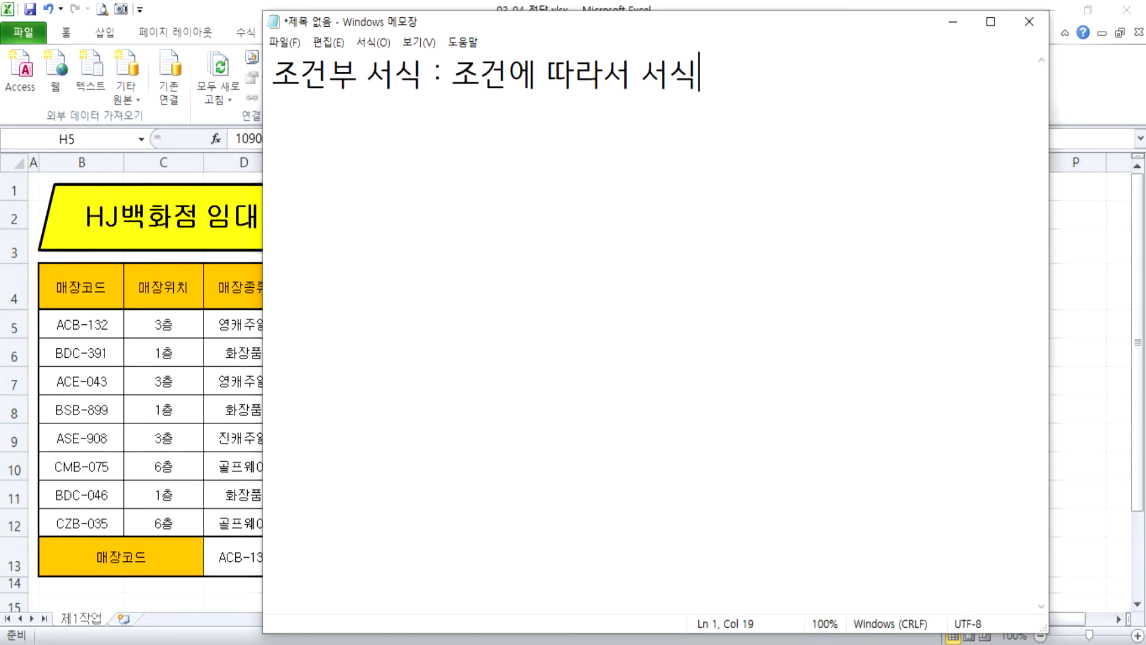
type("이 변경되는 ")
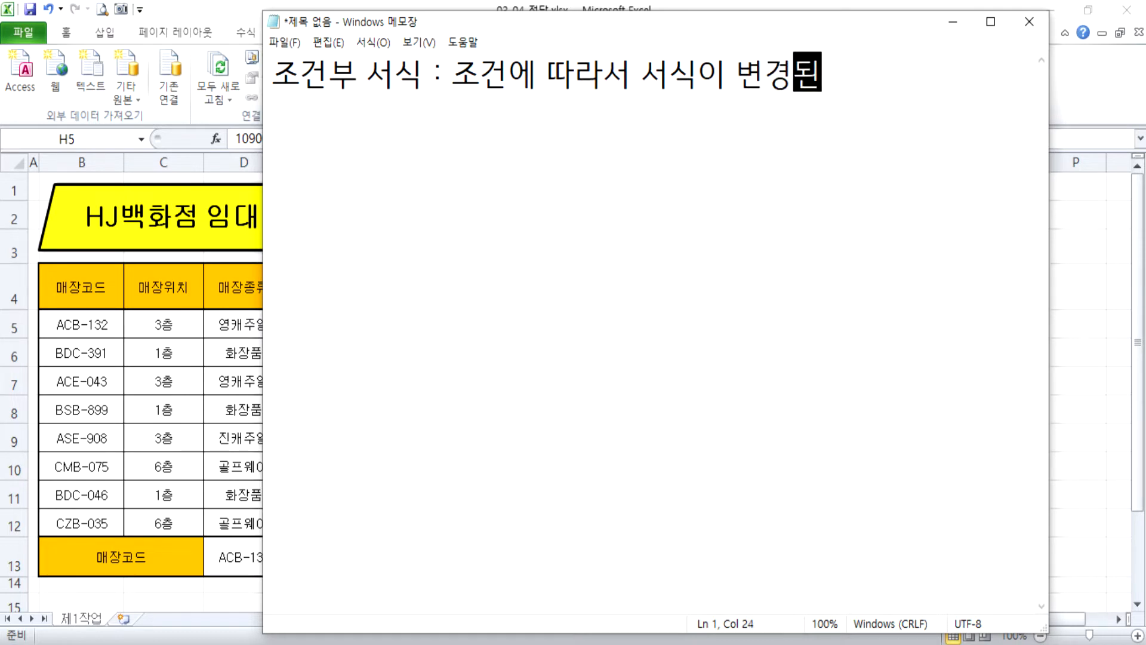
type("경우")
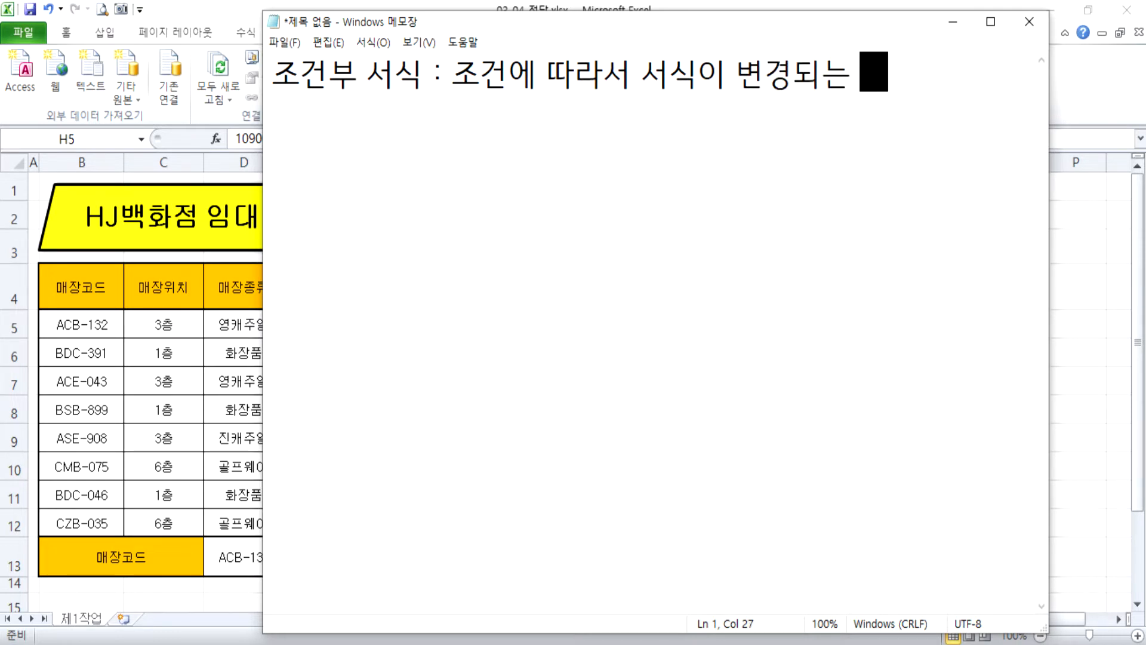
key("Return")
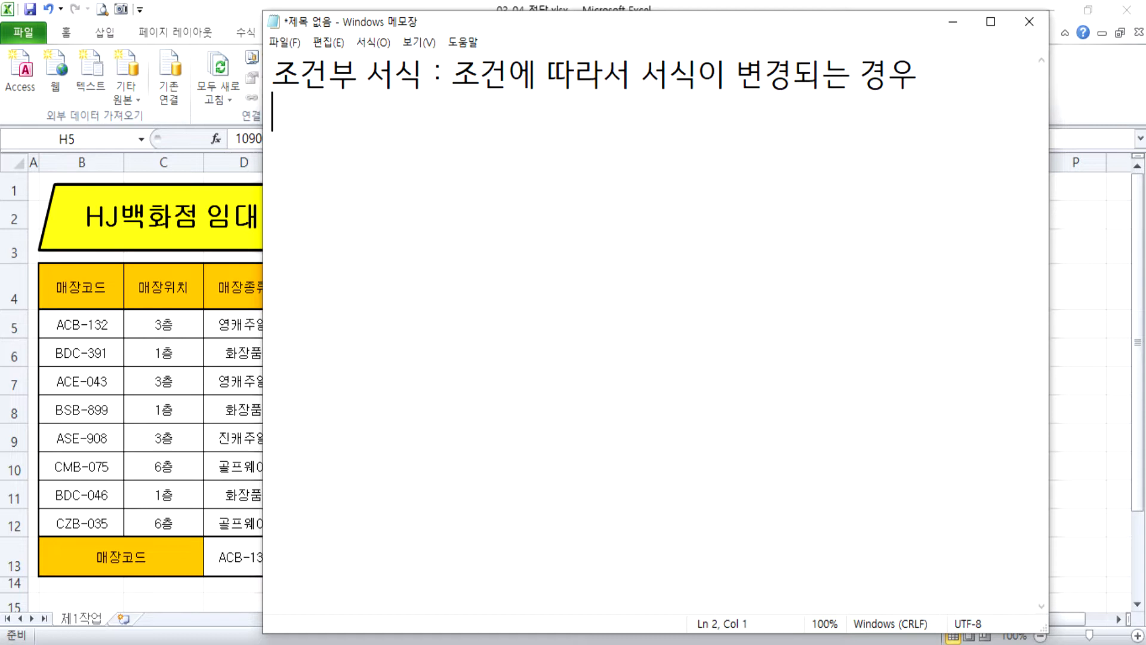
Enter "입력된 데이터를 가지고 서식을 지정" as the second line of the note.
type("입력된 데이터를 가지고 서식을 지정")
key("Home")
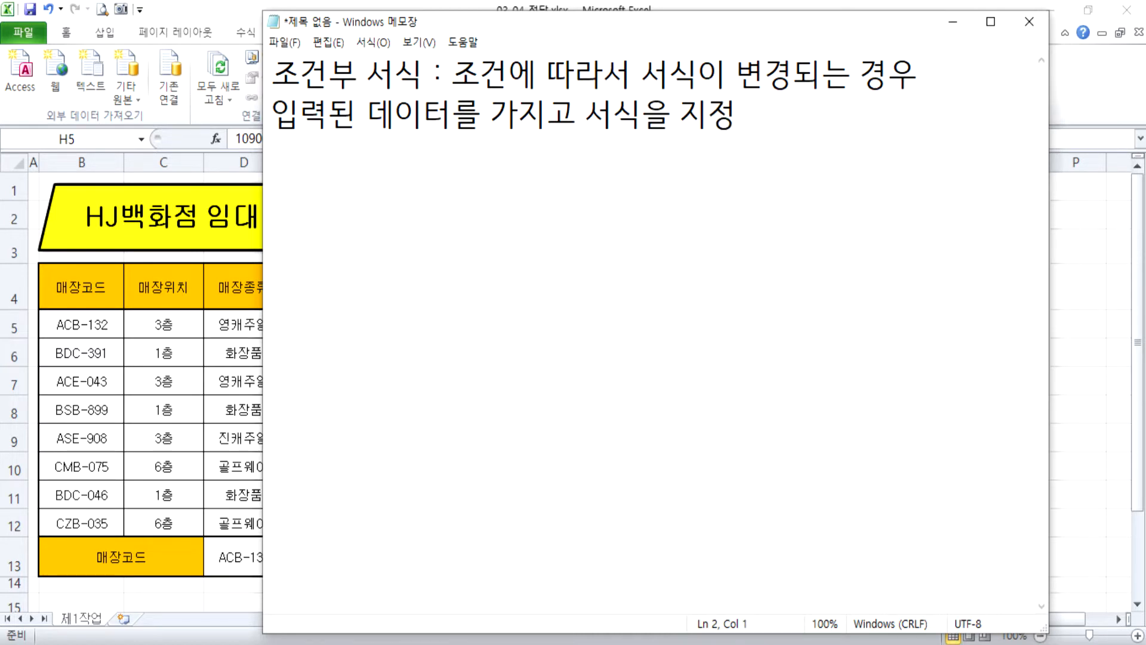
key("End")
key("Return")
Switch to Excel and examine the manually set formats of the header row, the 매장위치 column, the amounts in E5:H12 and the title shape.
key("alt+Tab")
left_click_drag(101, 281, 588, 280)
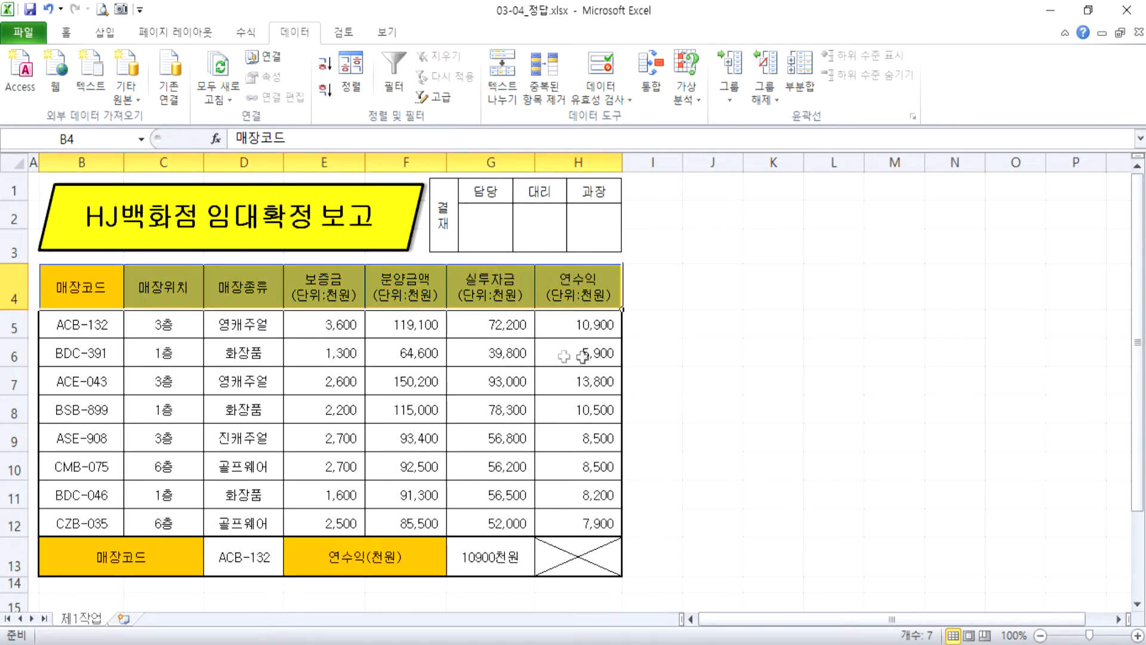
left_click(185, 344)
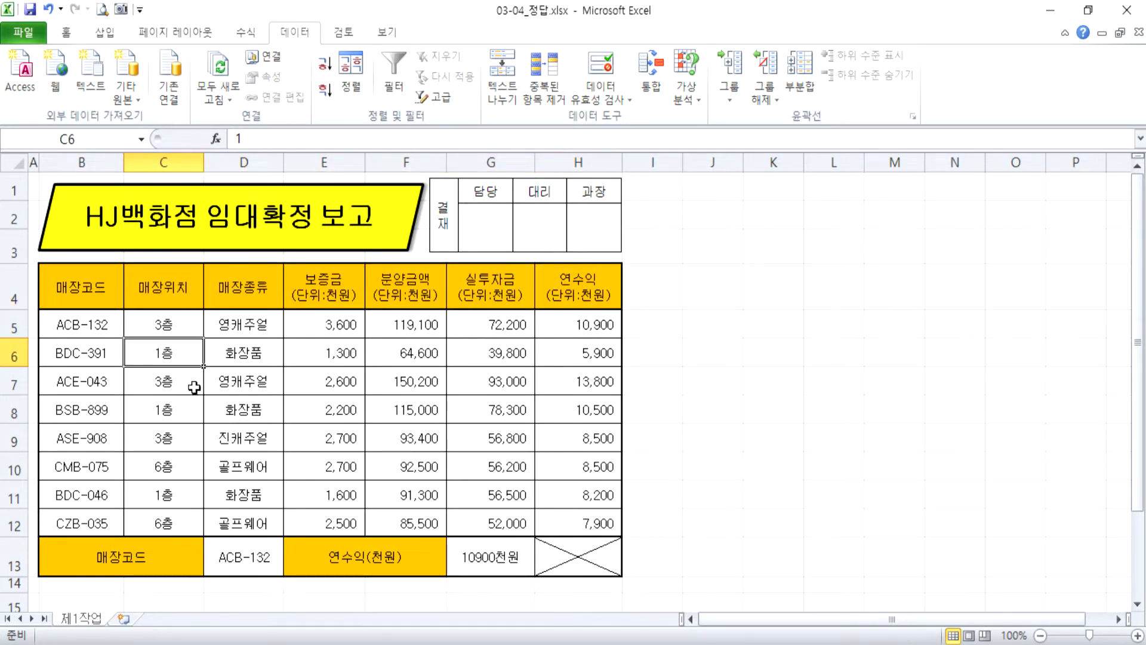
type("1층")
left_click_drag(166, 324, 179, 497)
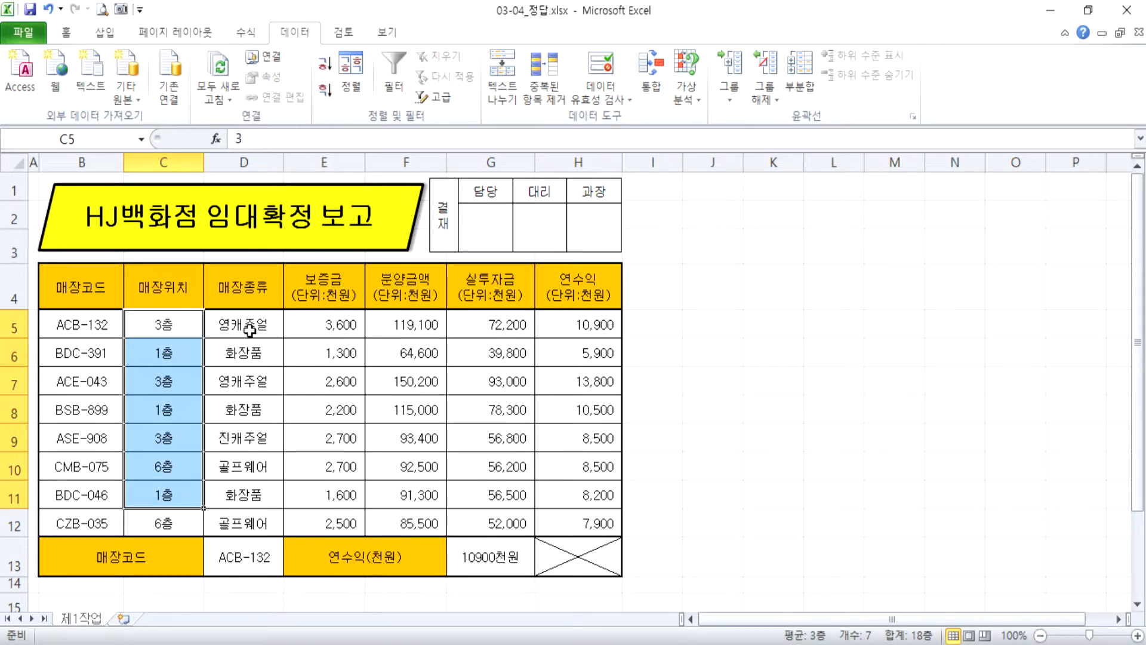
left_click_drag(332, 325, 621, 523)
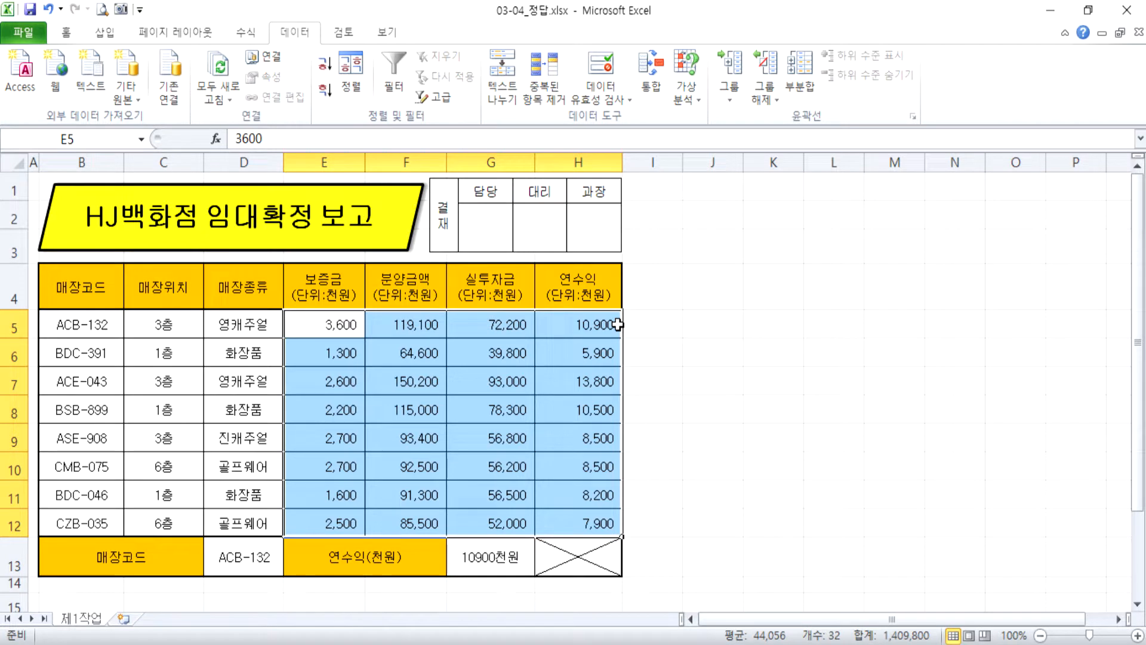
left_click(840, 244)
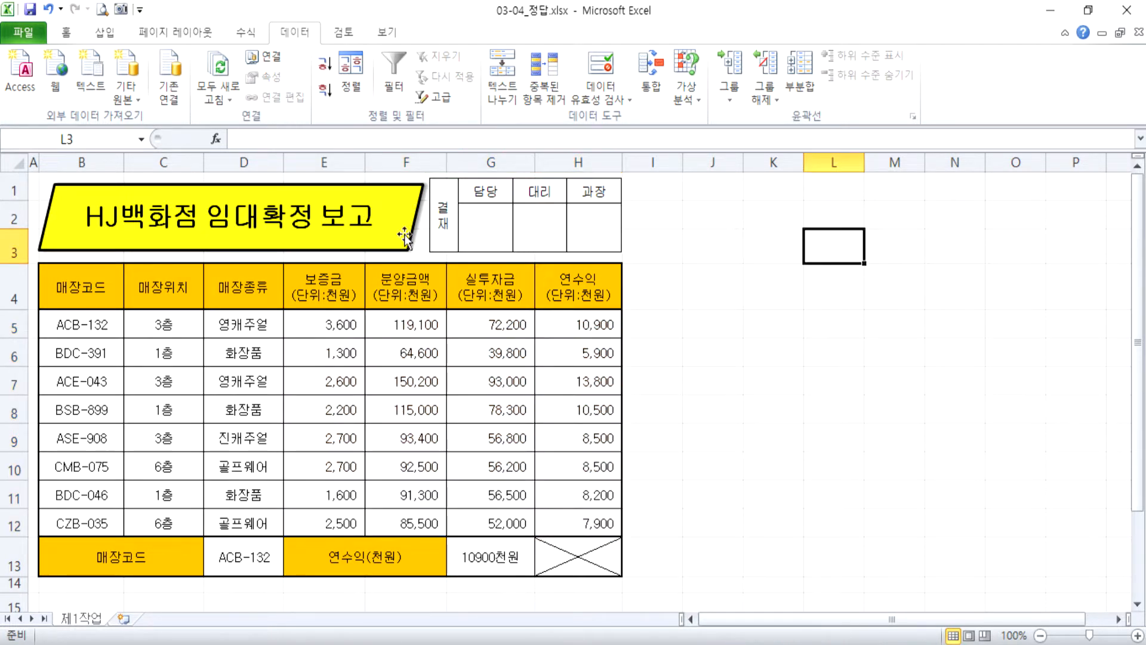
left_click(378, 230)
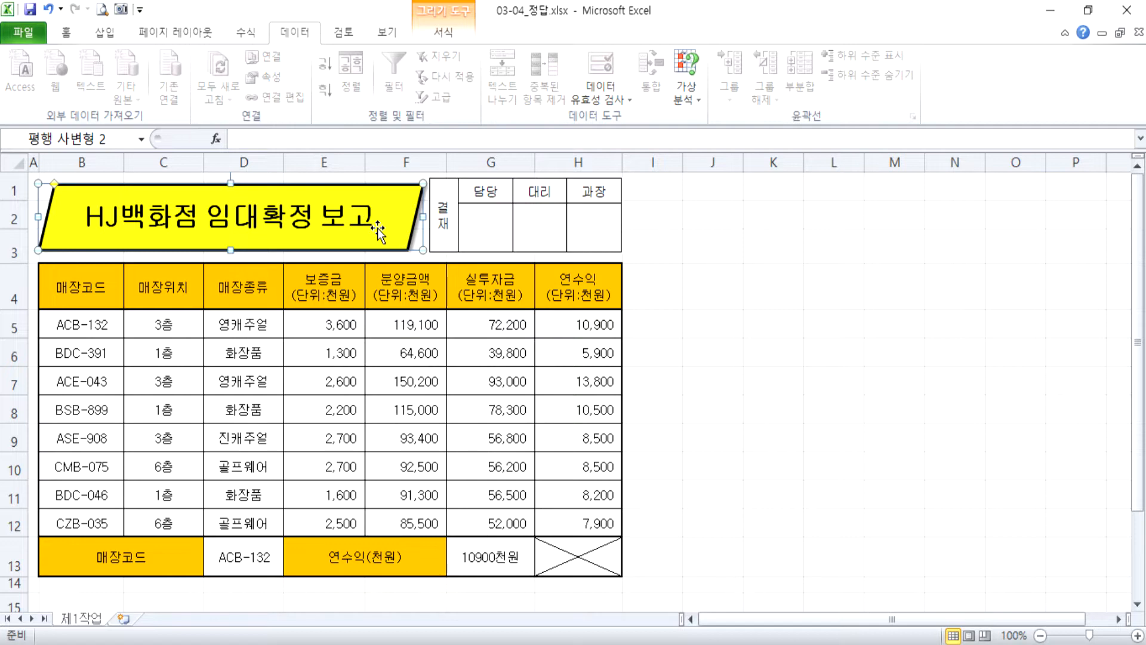
Switch to Notepad (메모장) and append "(강제 지정)" to the end of the second note line.
key("alt+Tab")
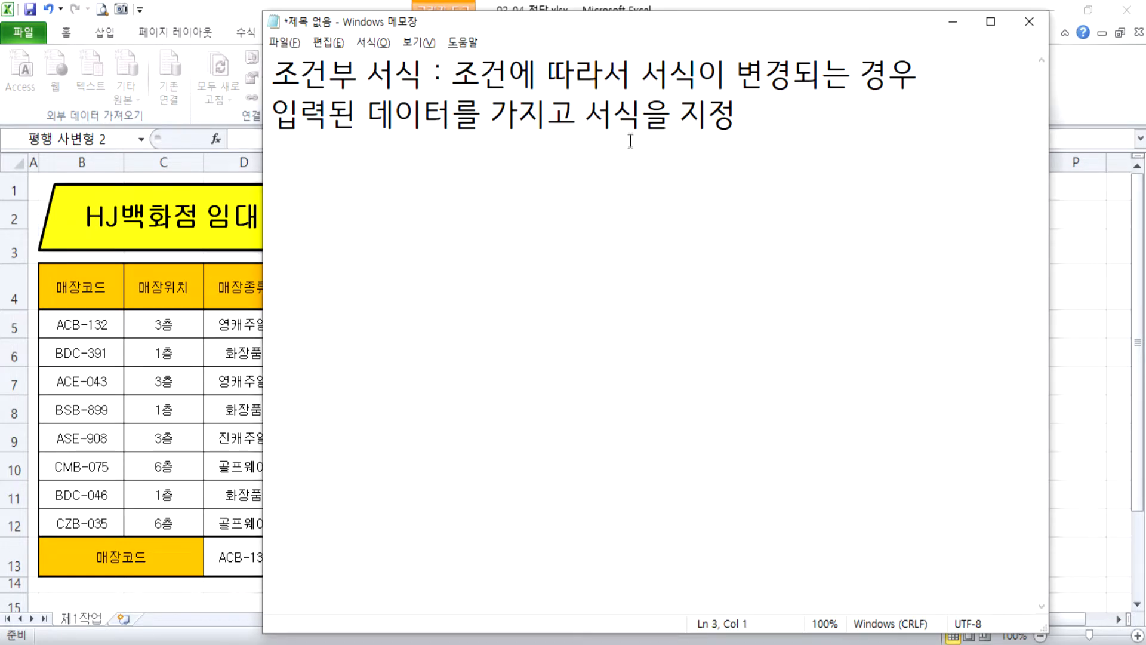
type("(강제")
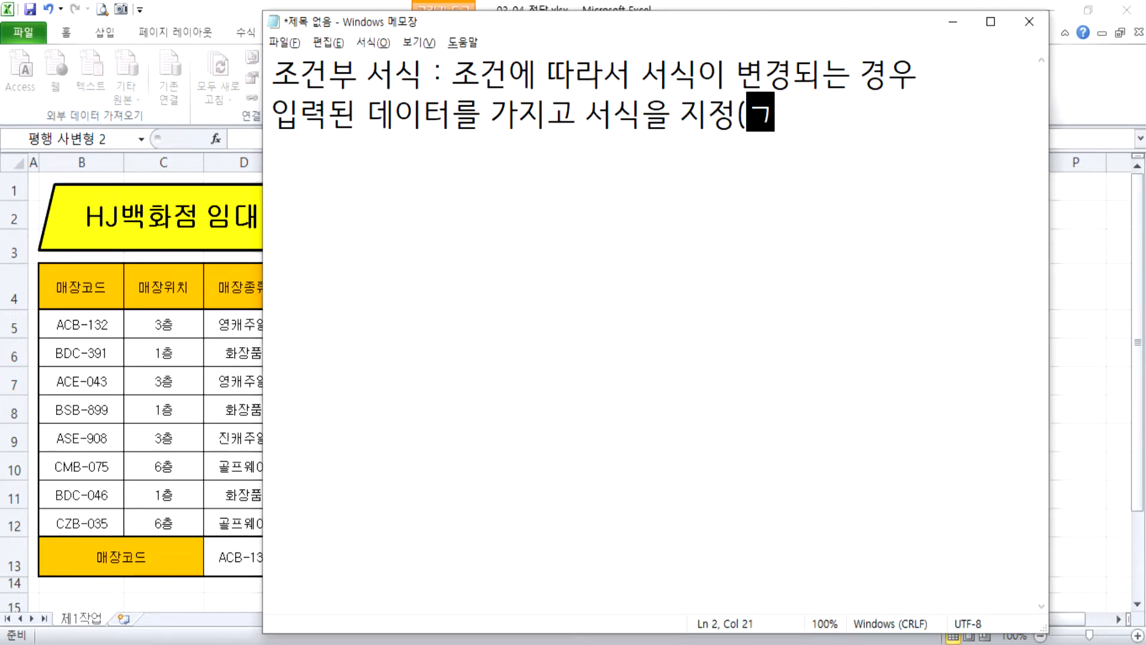
type(" 지정)")
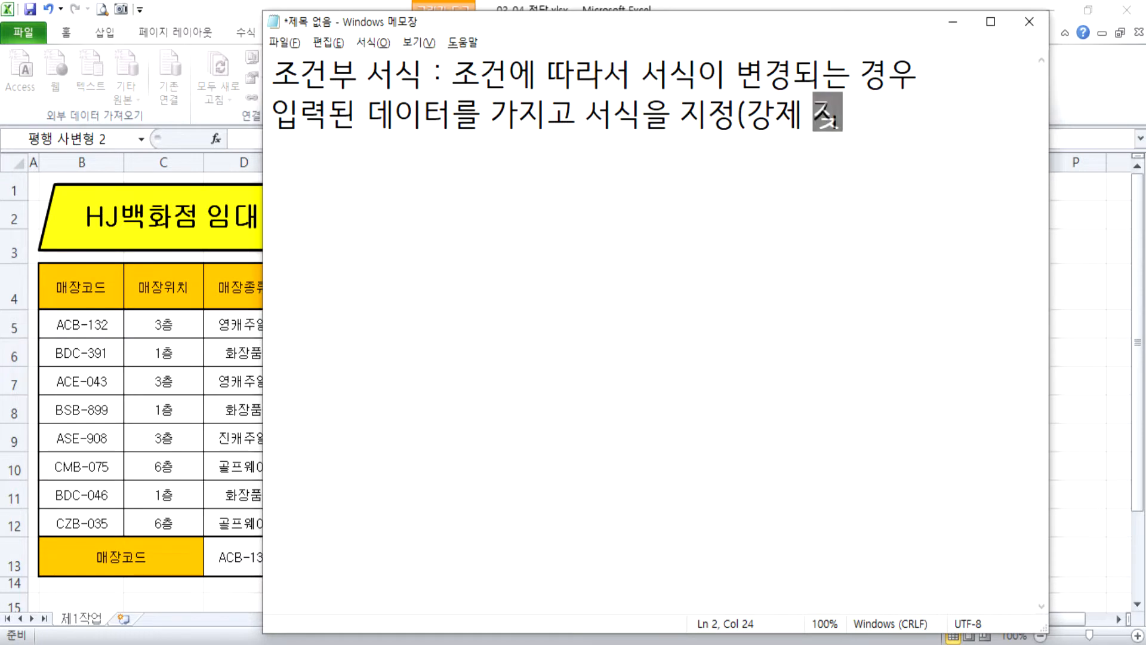
key("Return")
Insert an asterisk bullet "* " in front of the first note line.
key("Up")
key("Up")
type("*")
key("Down")
key("Down")
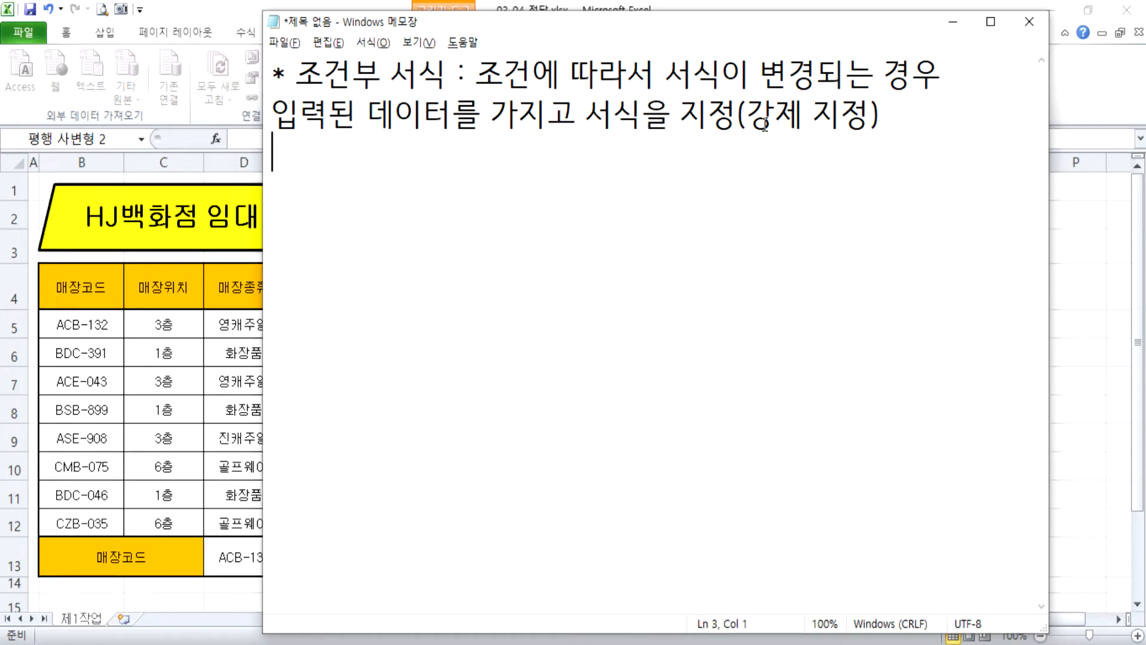
Insert "스스로 " before "변경되는" in the first note line.
key("Left")
key("Up")
key("Left")
key("Left")
key("Left")
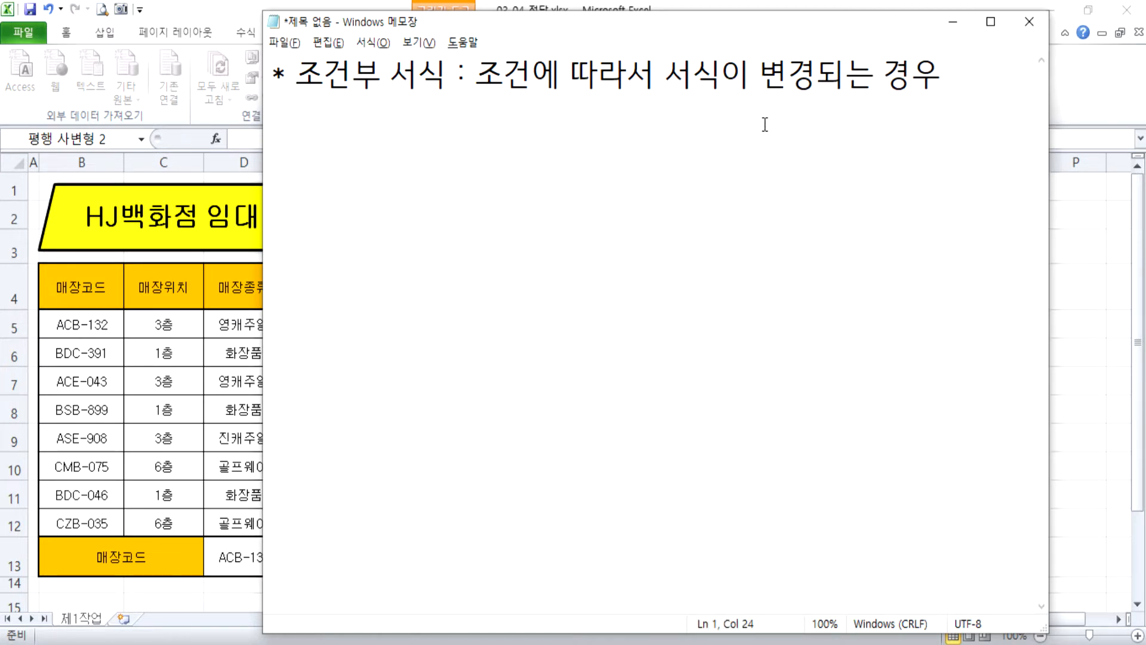
type("스스로")
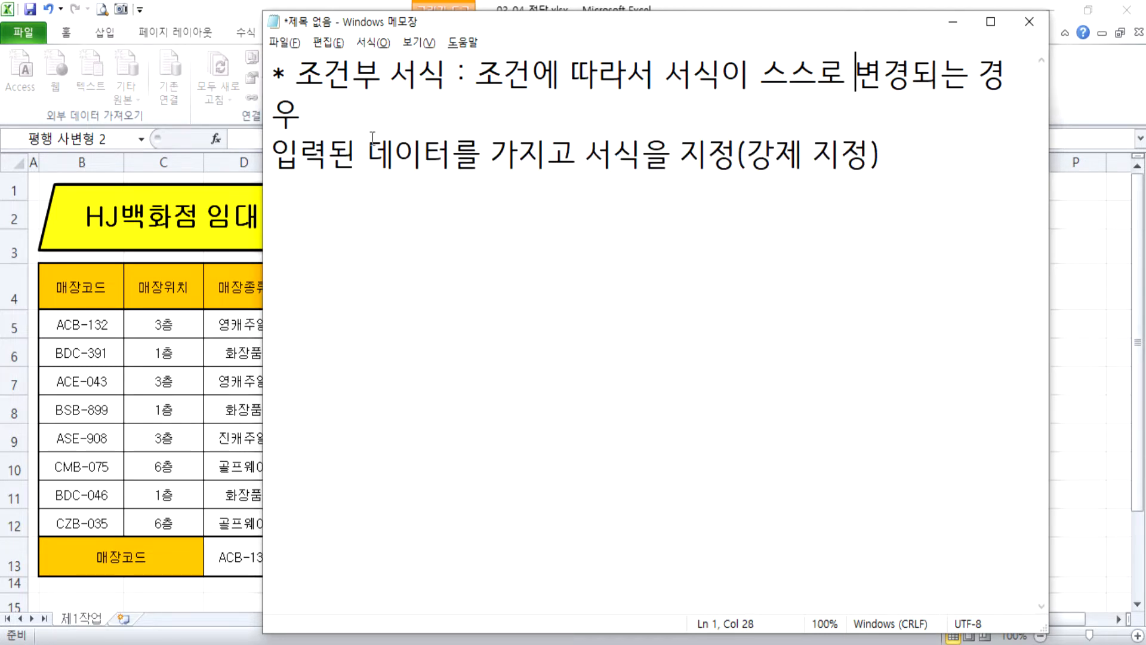
Widen the Notepad window and append ", 미리 설정을 해 놓았다." to the end of the first note line.
left_click_drag(260, 227, 7, 242)
left_click(843, 82)
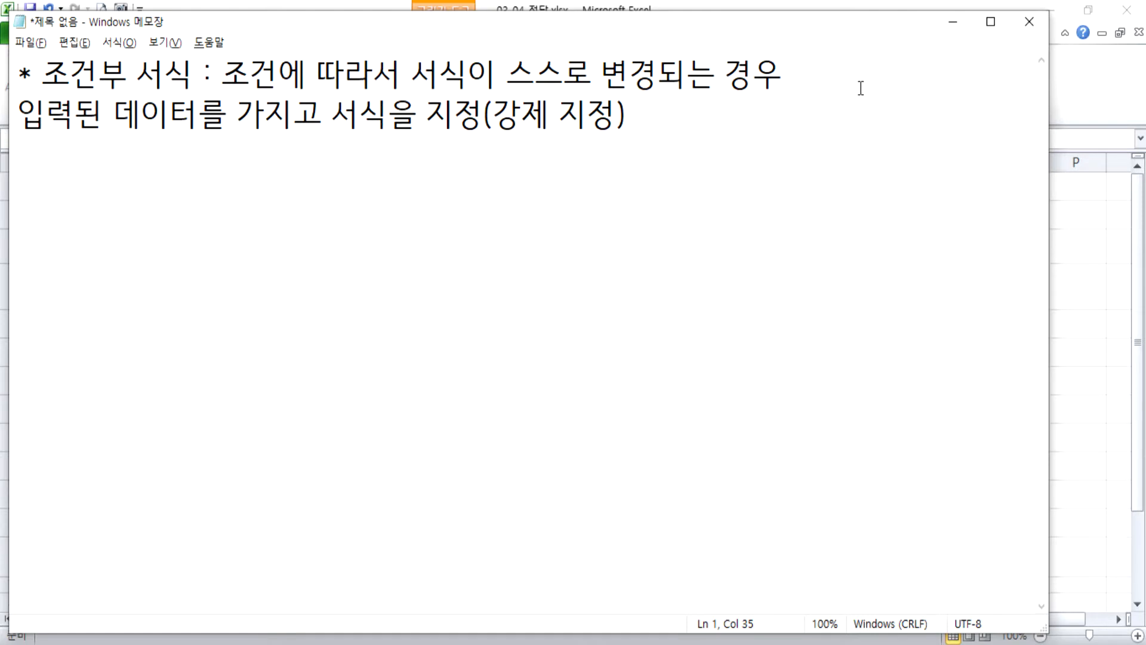
type(", 미리 ㅅ")
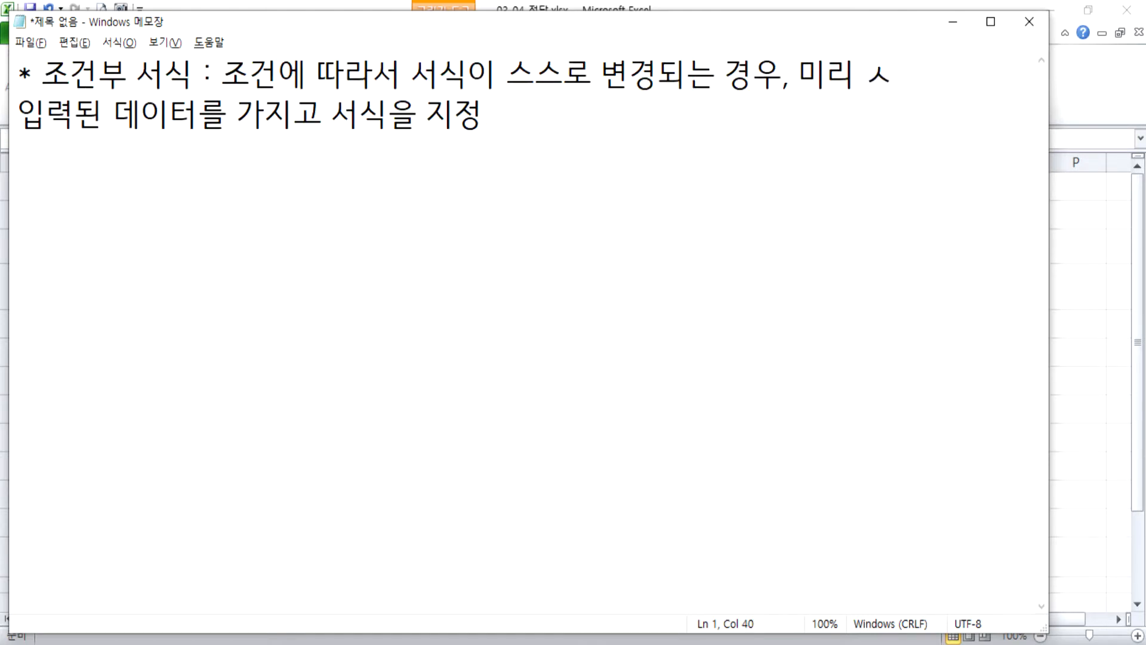
type("설정을 해 오")
key("BackSpace")
key("BackSpace")
type("노")
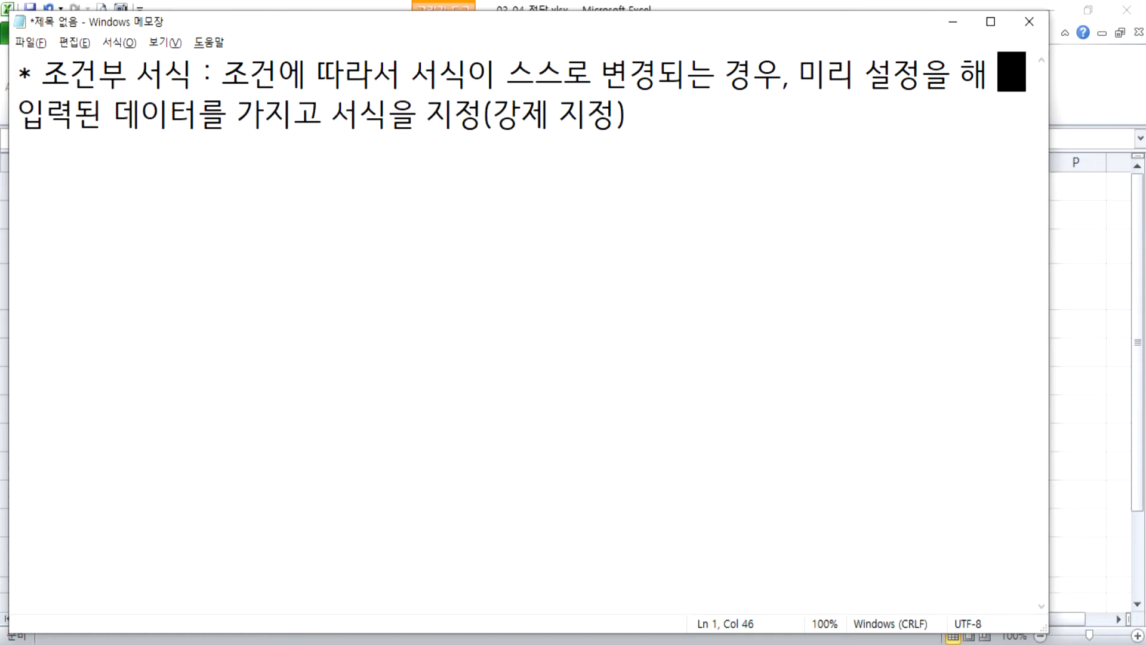
type("ㅎ아")
key("BackSpace")
type("았다.")
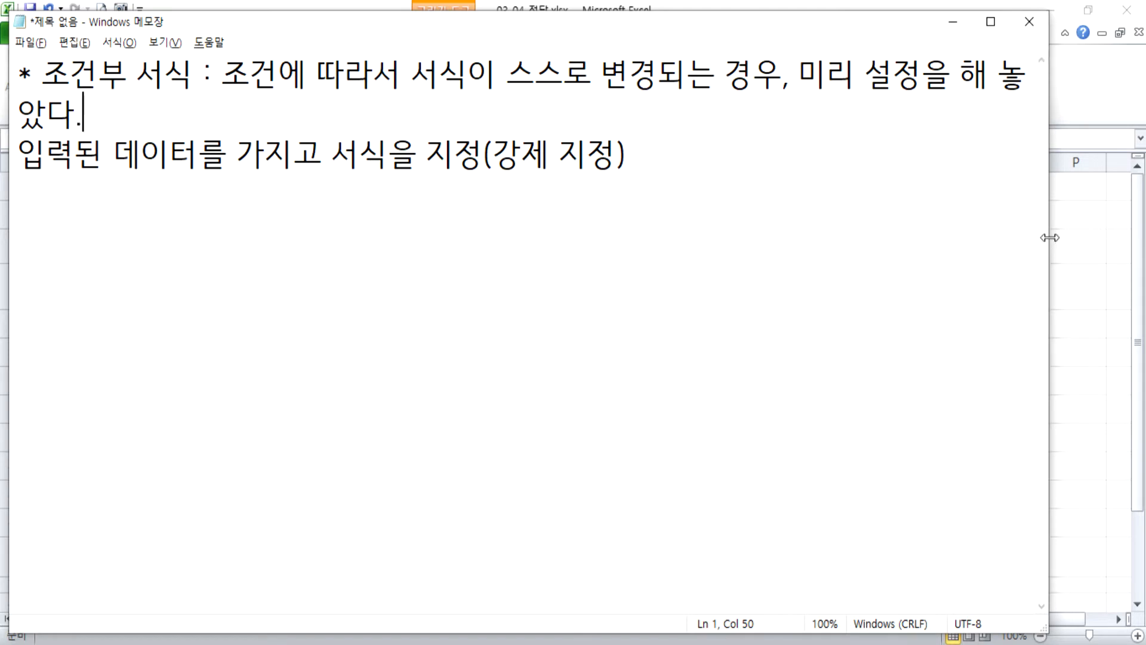
Widen the window further, insert "서식 " before "설정을" in the first line, and add blank lines below the note.
left_click_drag(1049, 238, 1144, 238)
left_click(871, 76)
type("서식")
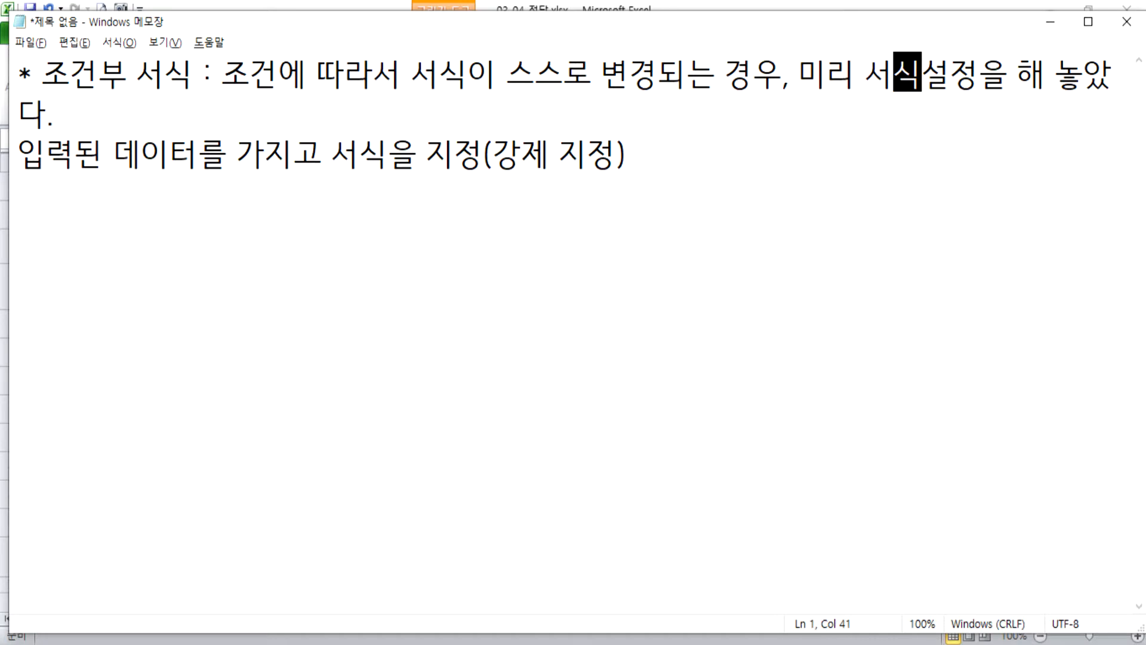
key("End")
key("Down")
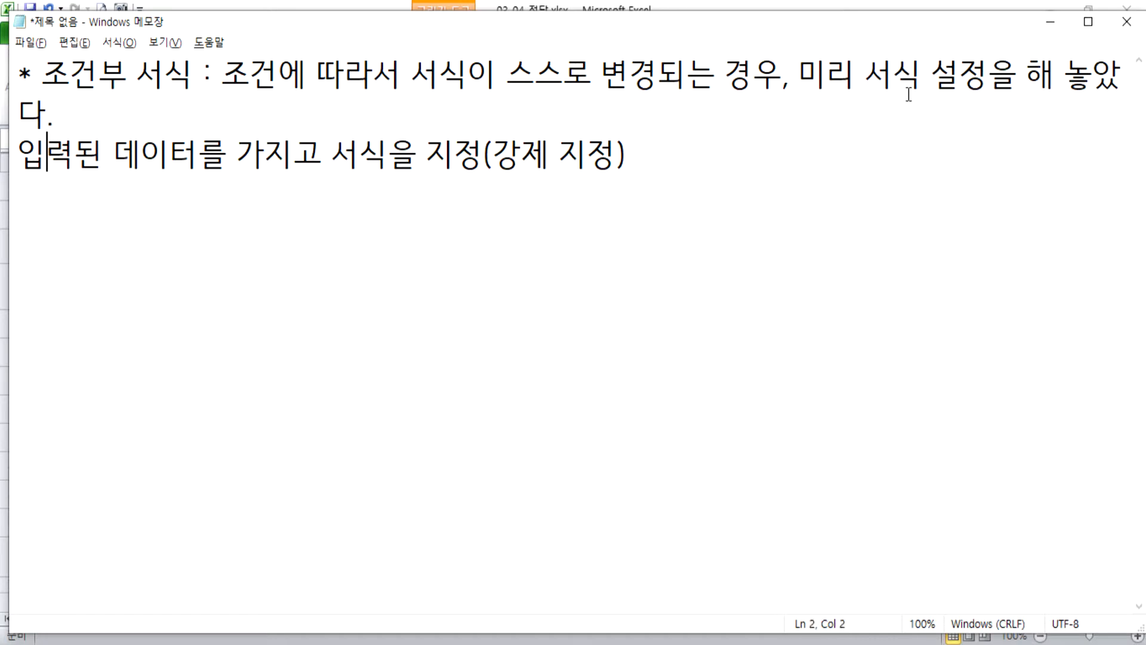
key("End")
key("Return")
key("Return")
Switch to Excel and fill the 연수익 cells H5, H7 and H8 with yellow.
key("alt+Tab")
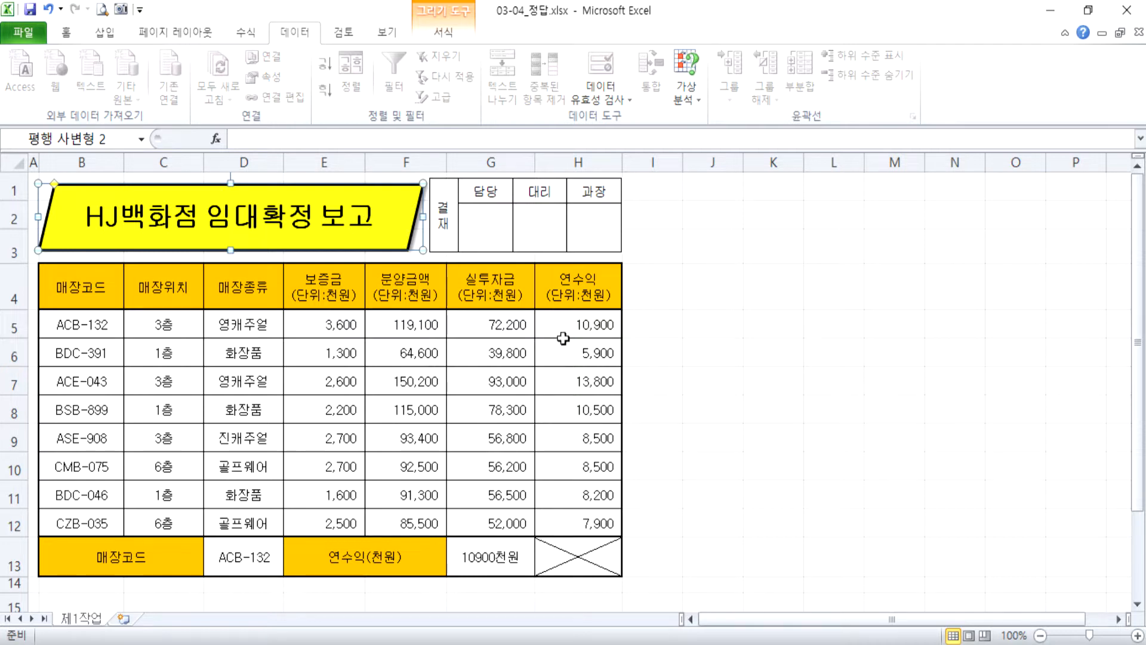
left_click_drag(566, 326, 560, 511)
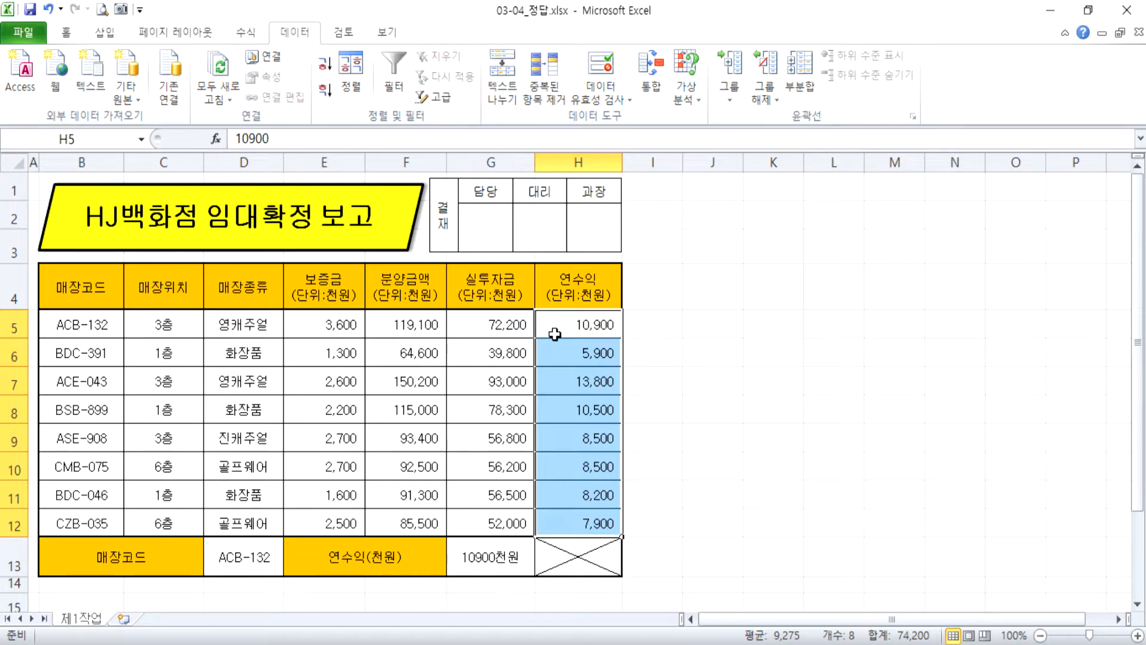
left_click(583, 322)
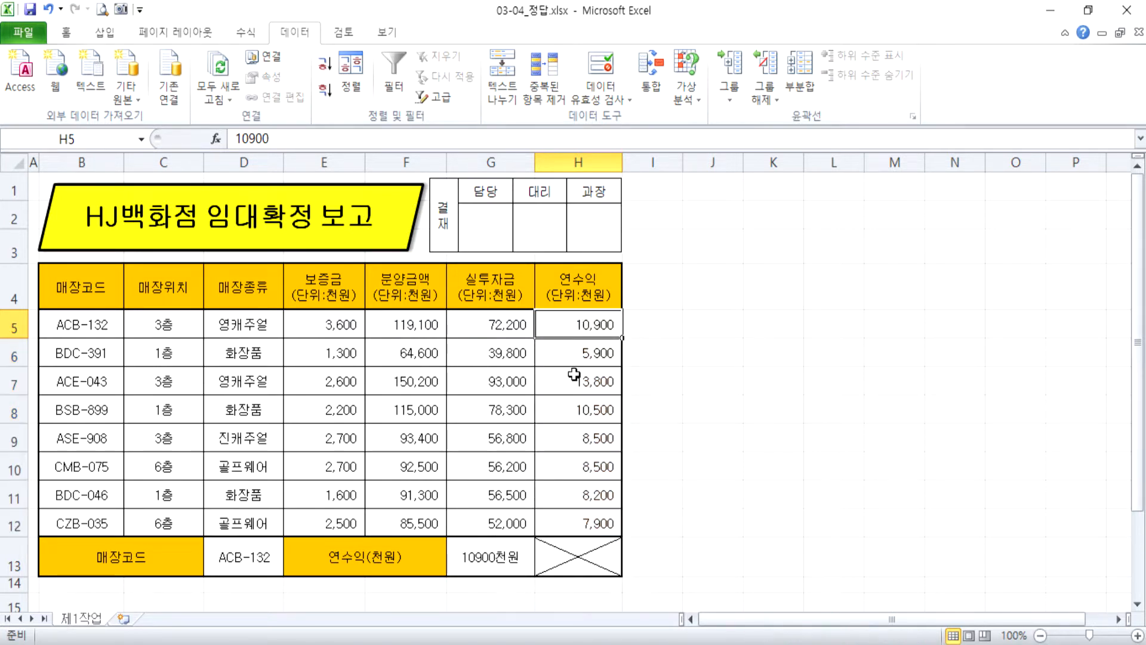
left_click(575, 380, "ctrl")
left_click(584, 408, "ctrl")
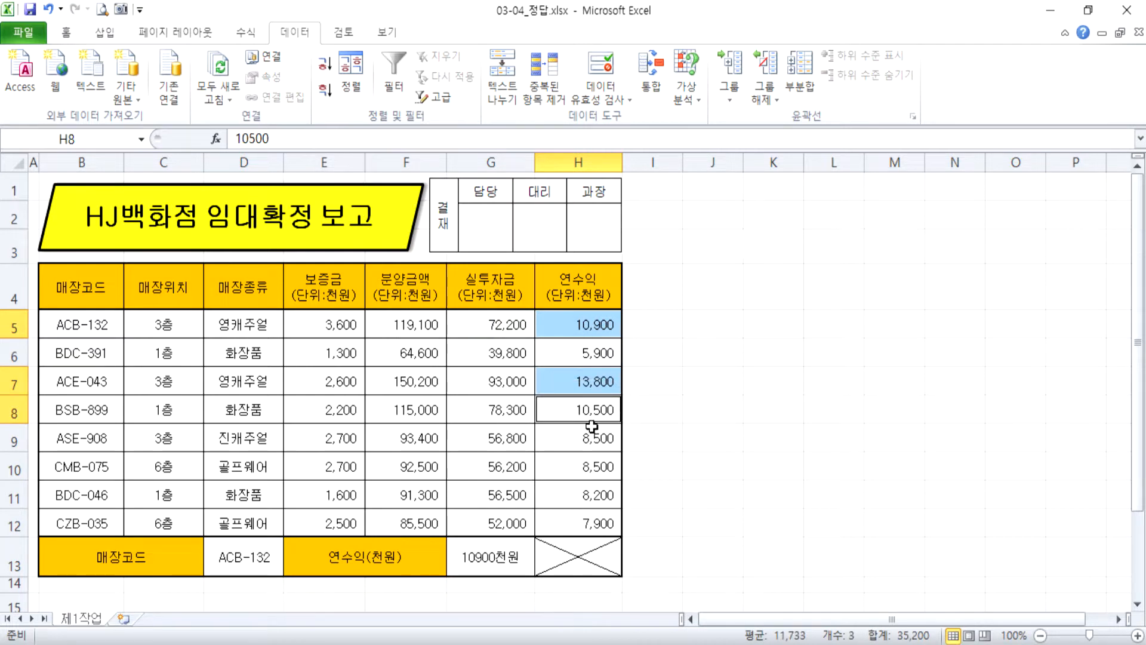
left_click(66, 33)
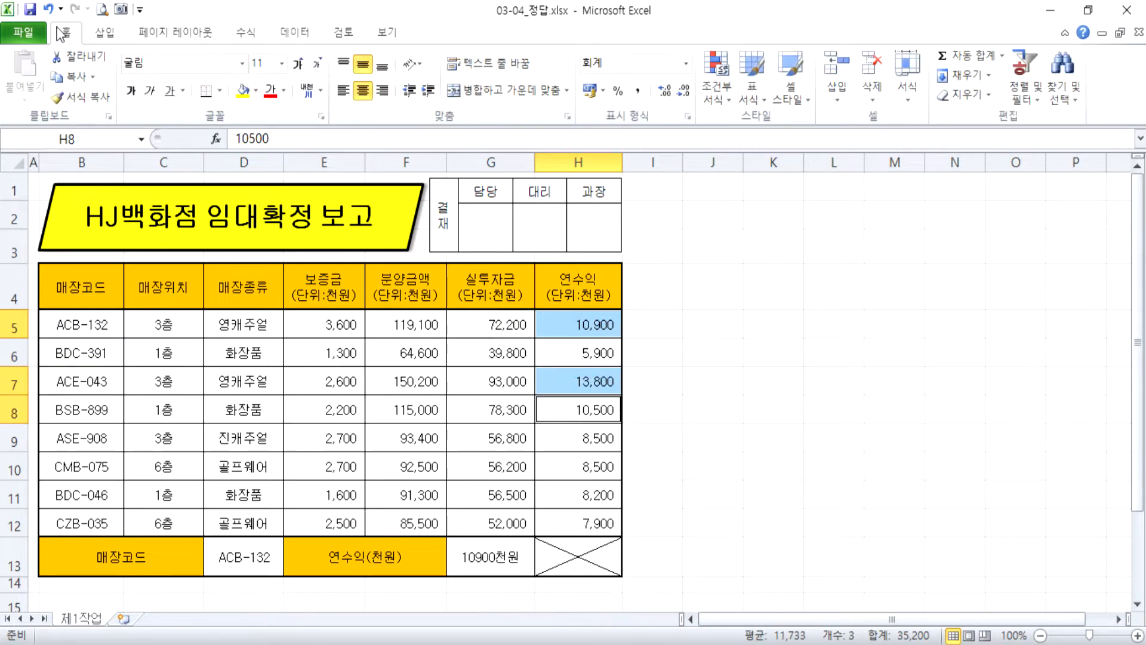
left_click(243, 96)
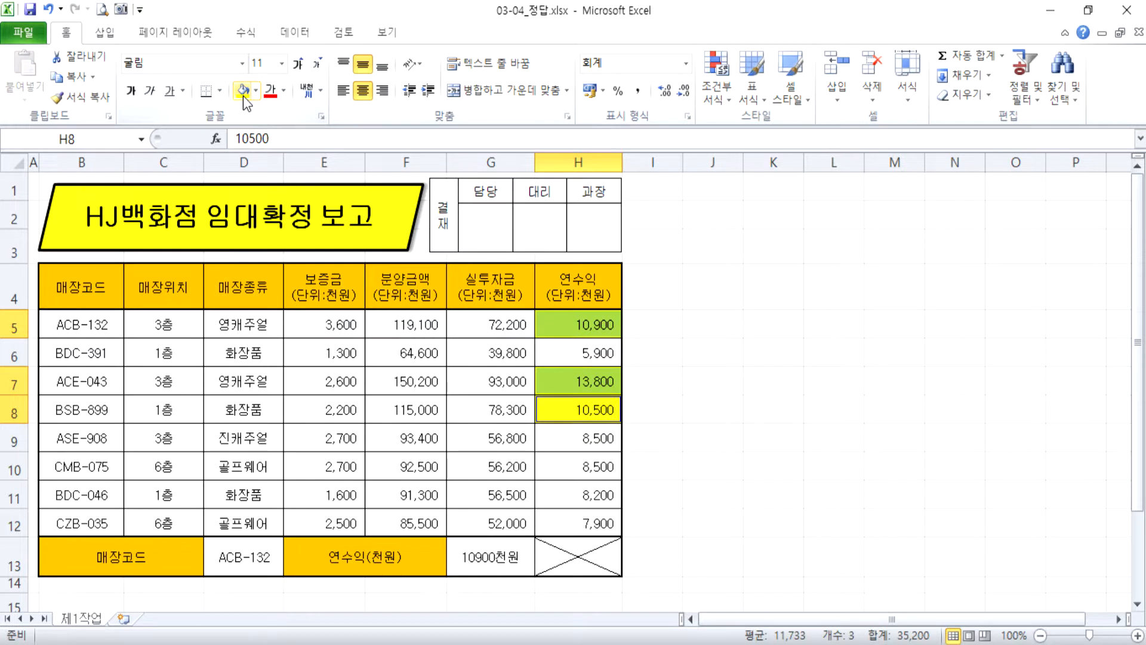
Set the 연수익 value in H5 to 8900 and remove the cell's fill colour.
left_click(597, 332)
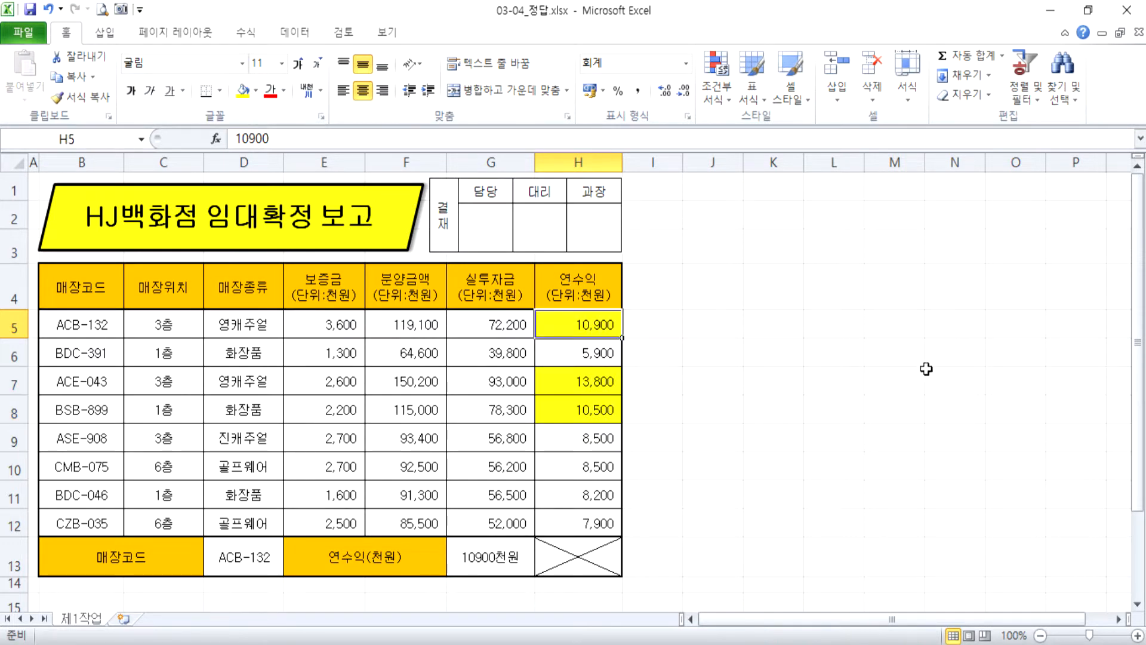
type("8900")
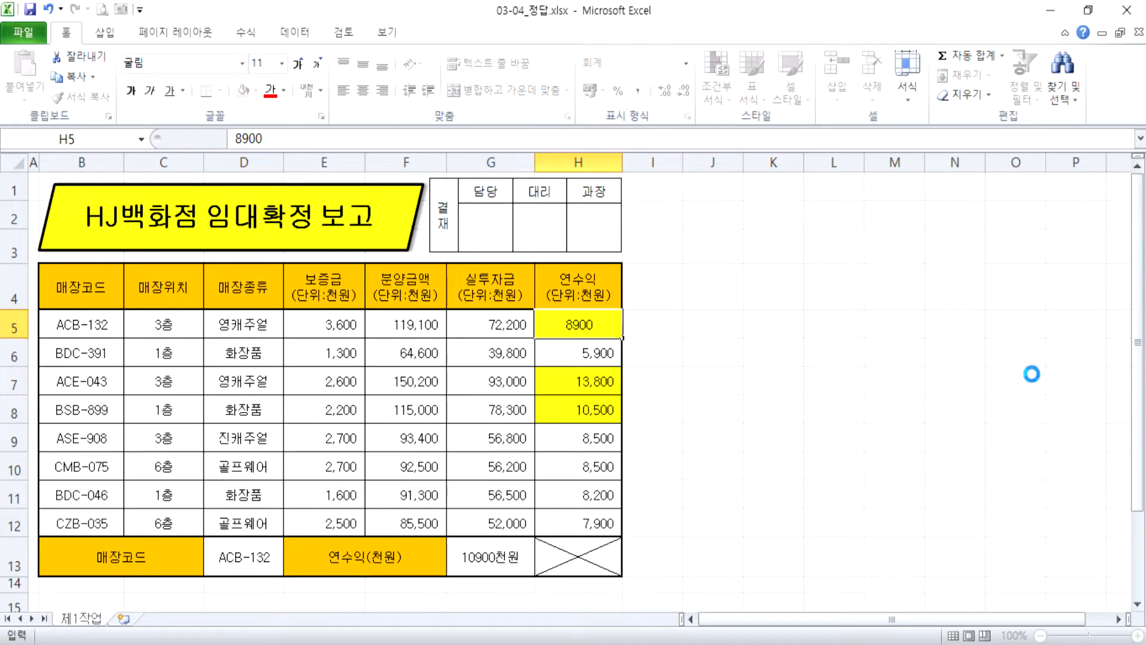
key("Return")
key("Up")
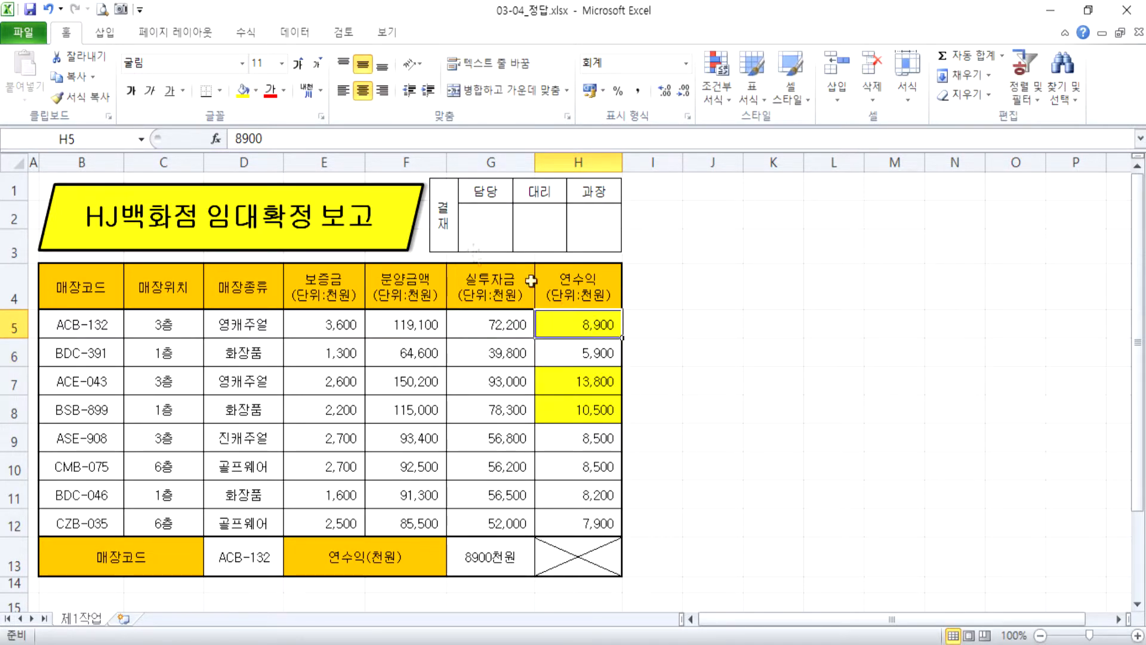
left_click(256, 90)
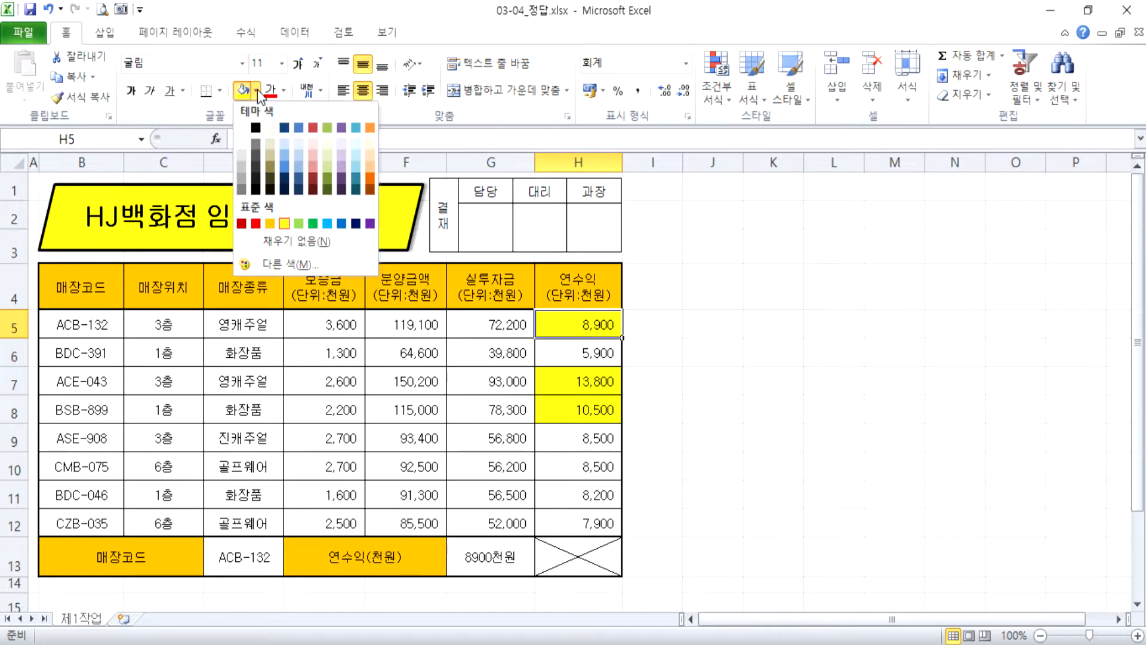
left_click(287, 238)
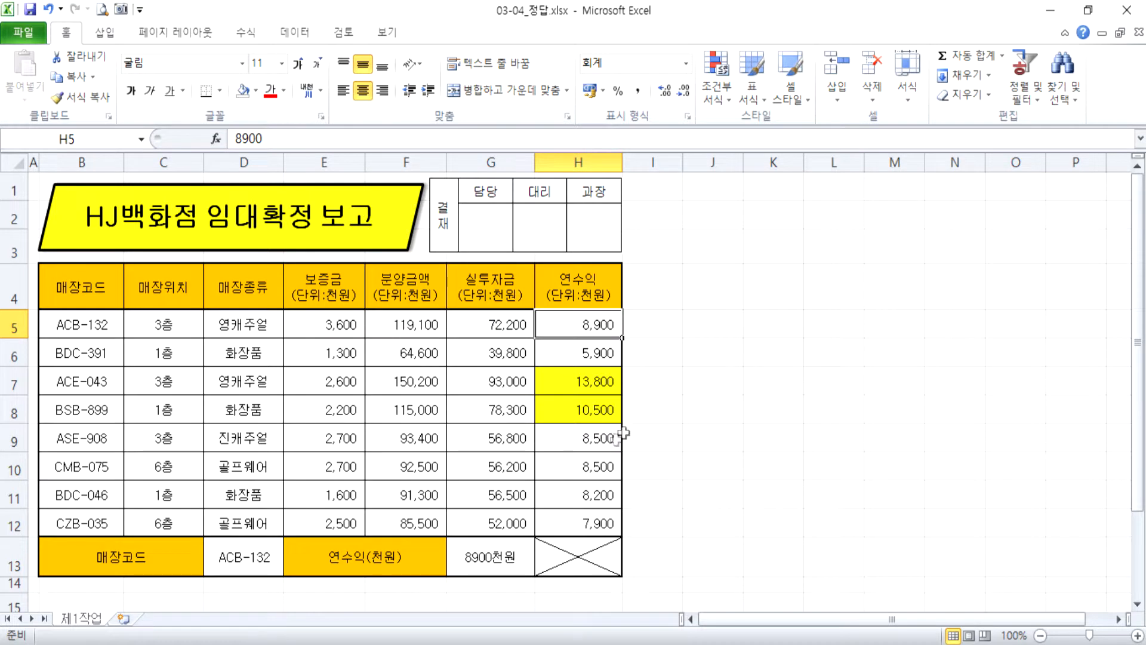
Set the 연수익 value in H10 to 12500 and fill the cell with yellow.
left_click(590, 466)
type("12500")
key("Return")
key("Up")
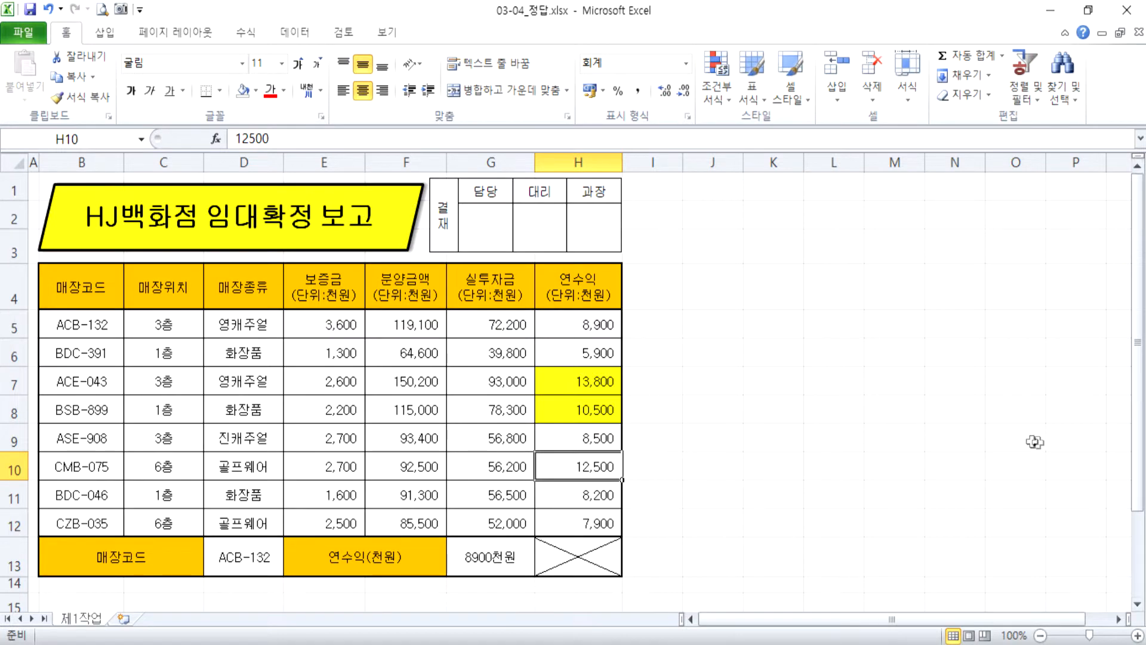
scroll(806, 435, "down", 1)
left_click(256, 90)
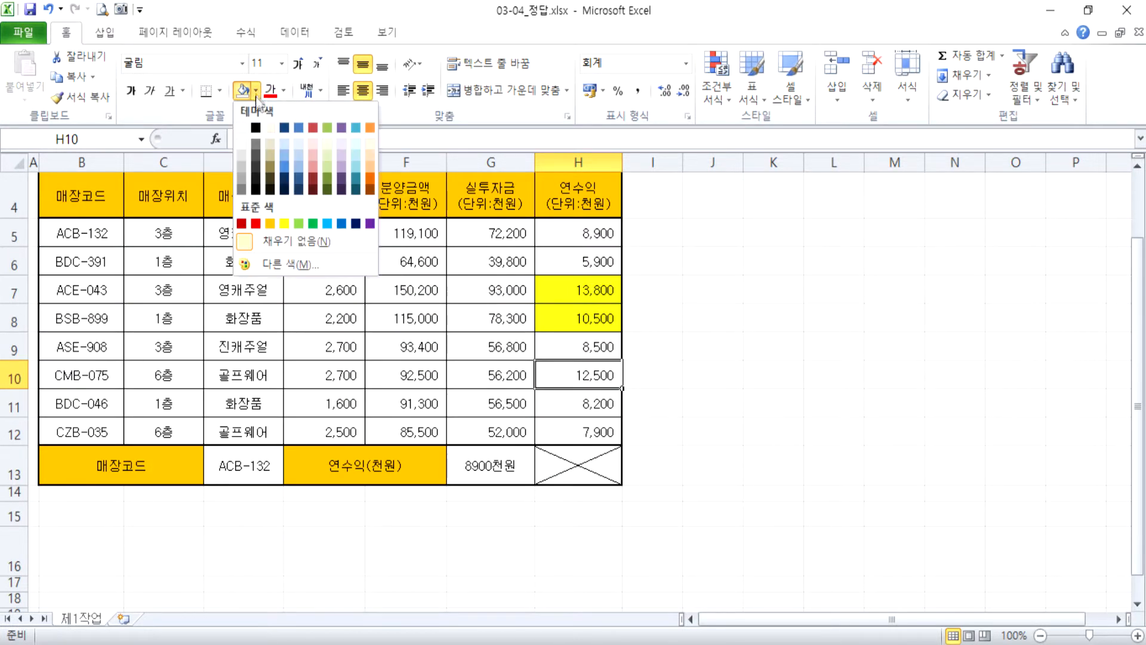
left_click(277, 232)
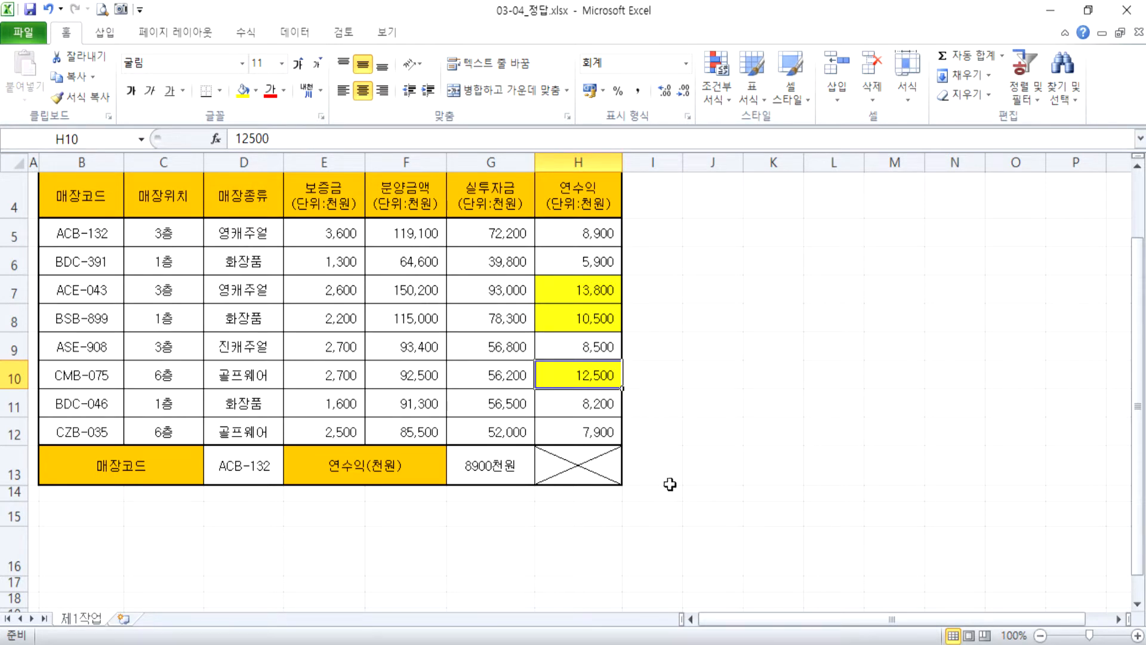
Set the 연수익 value in H10 to 8500 and remove the cell's fill colour.
type("8500")
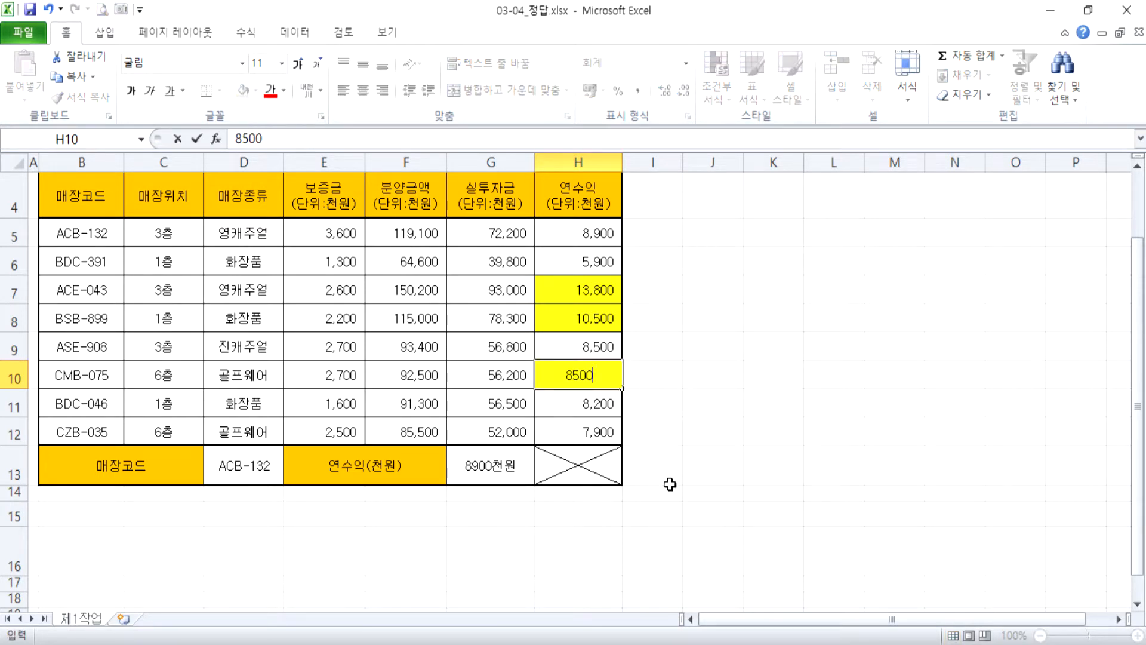
key("Return")
key("Up")
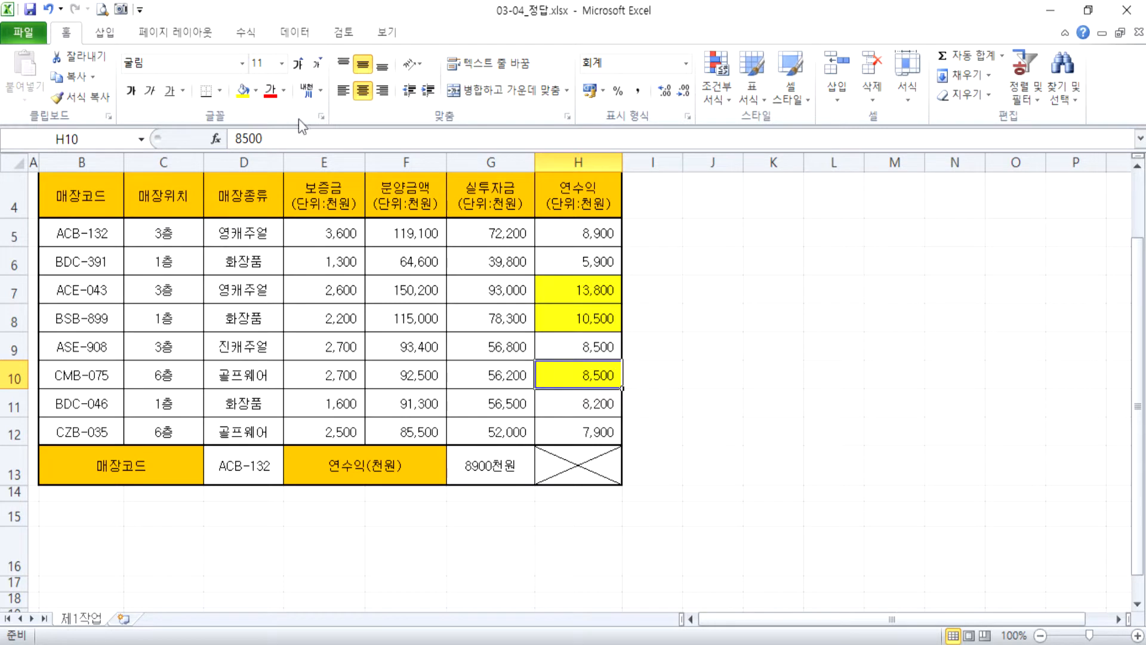
left_click(259, 92)
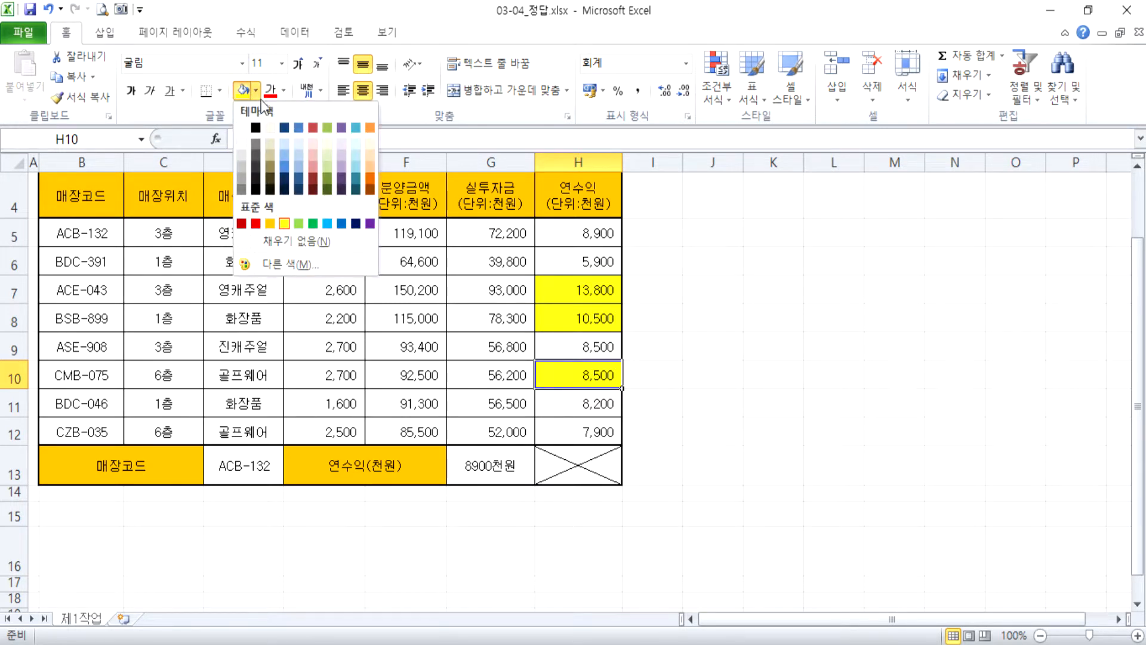
left_click(286, 241)
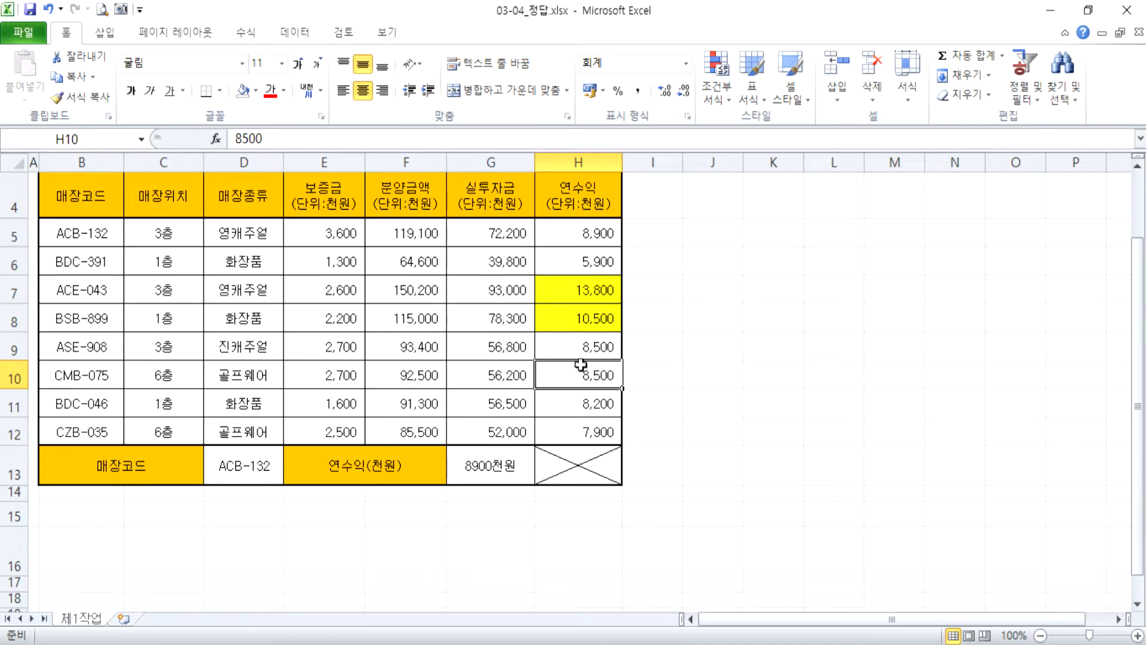
Remove the fill colour from all 연수익 values in H5:H12.
left_click(558, 227)
left_click_drag(558, 227, 560, 391)
left_click(556, 234)
left_click_drag(556, 234, 560, 427)
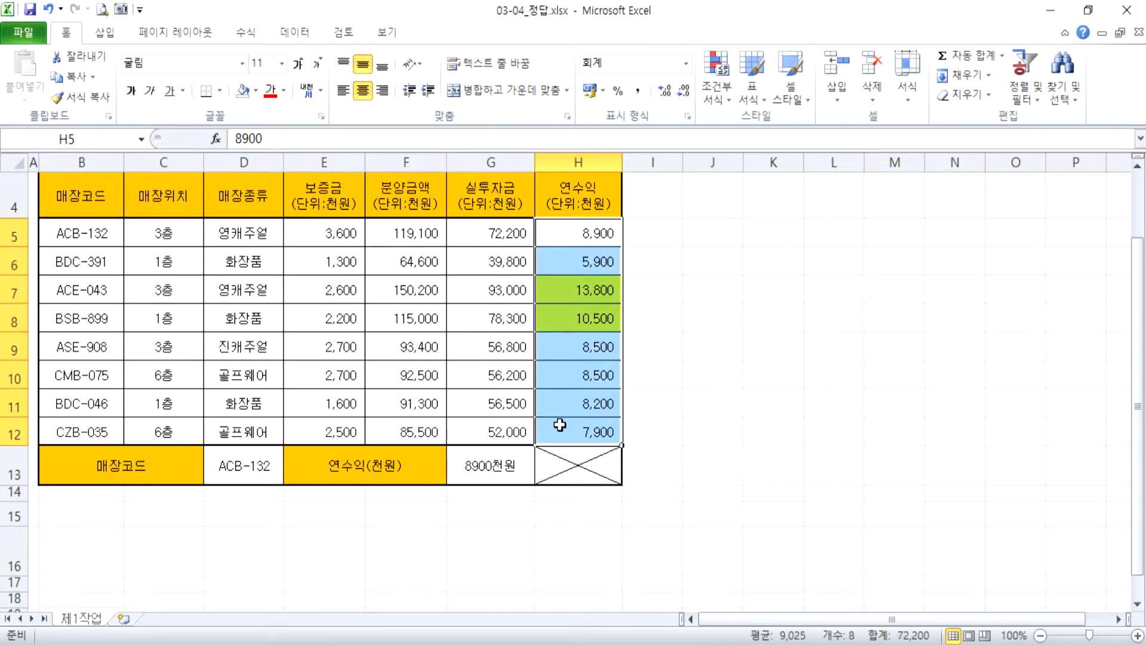
left_click(256, 91)
left_click(273, 243)
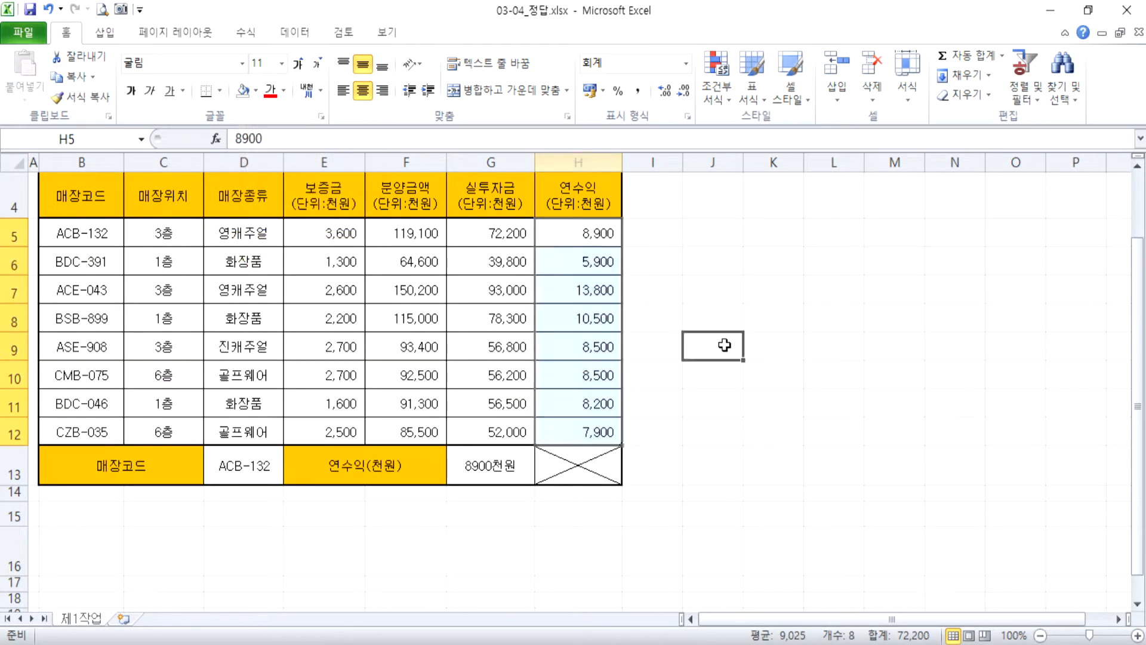
left_click(724, 345)
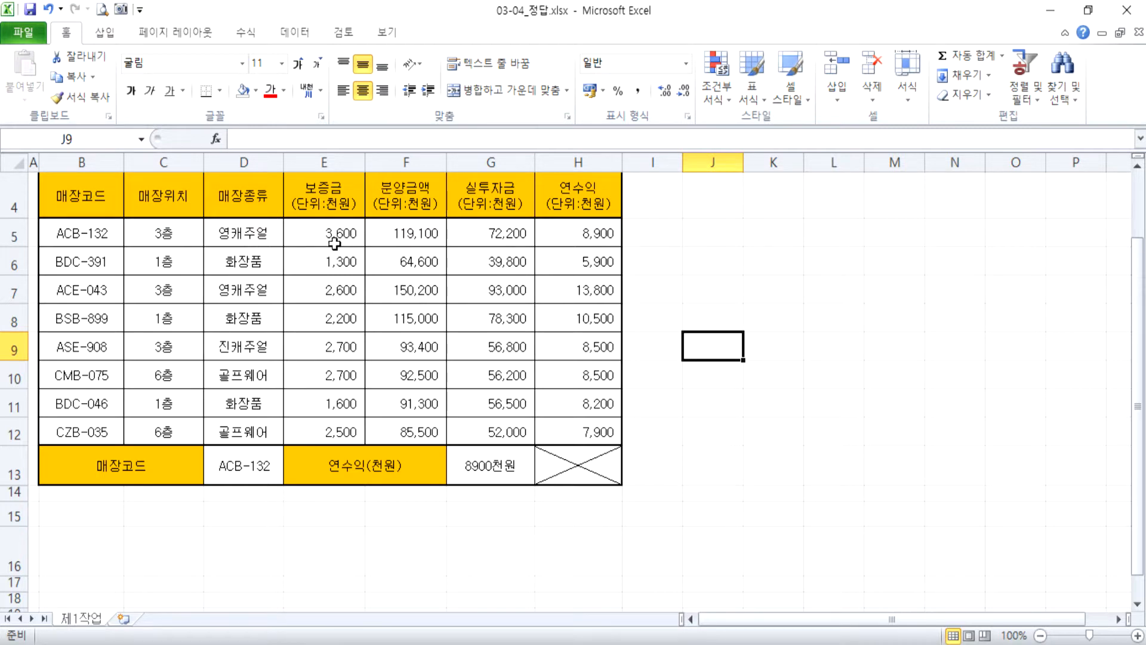
Examine the conditional formatting rule categories available for the 보증금 values in E5:E12.
left_click_drag(322, 235, 318, 426)
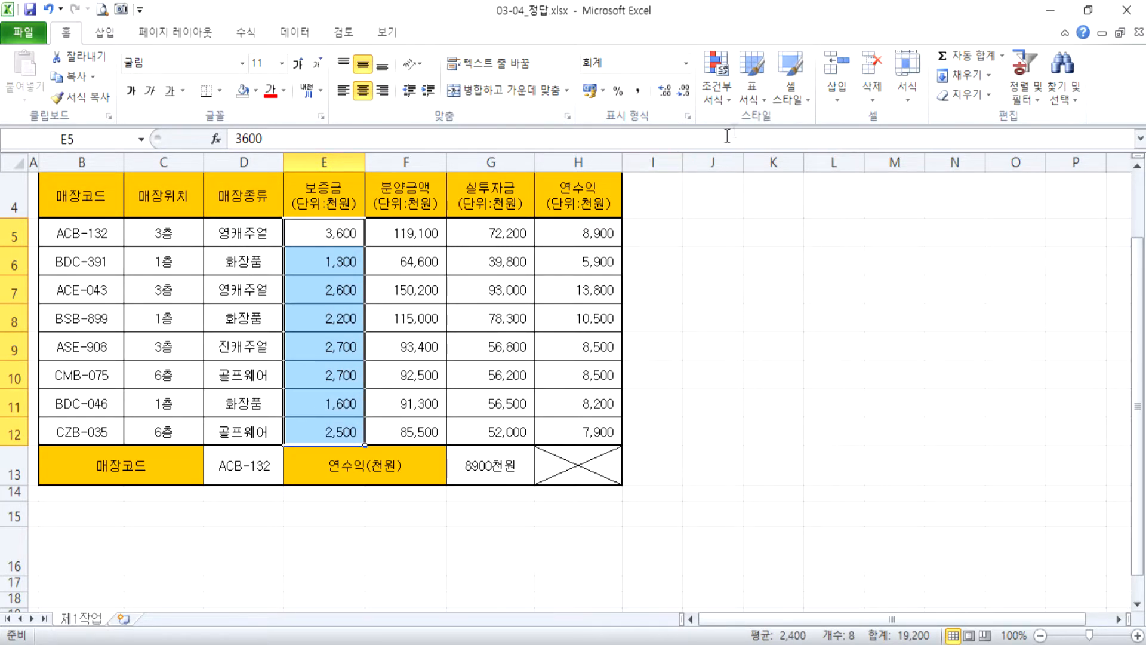
left_click(721, 102)
mouse_move(740, 133)
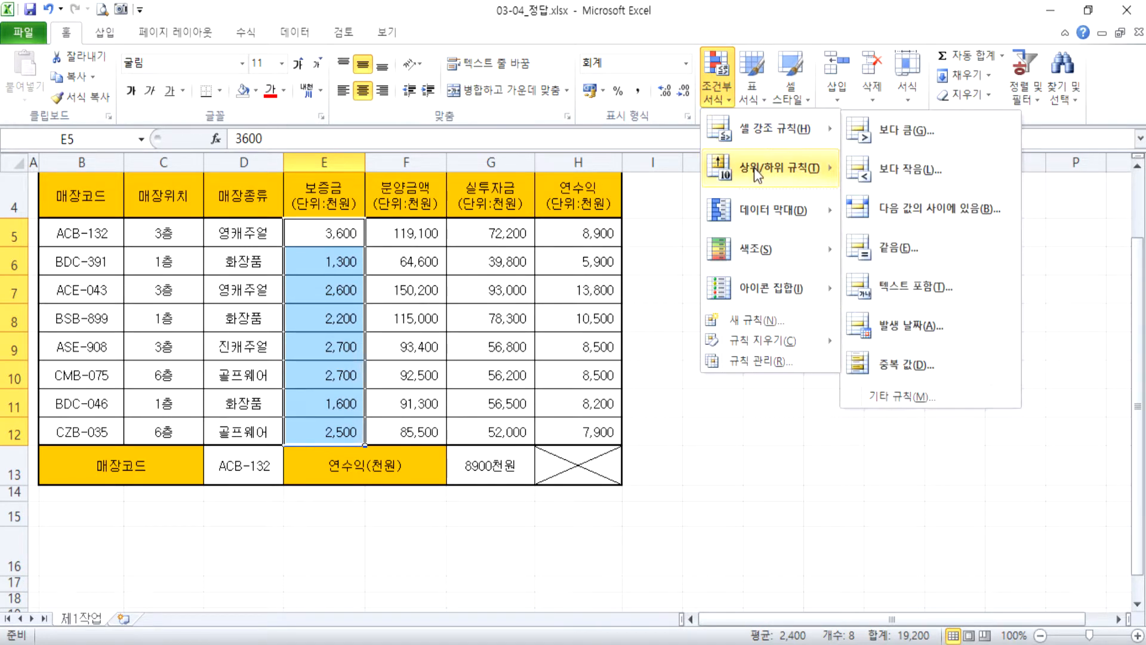
mouse_move(757, 169)
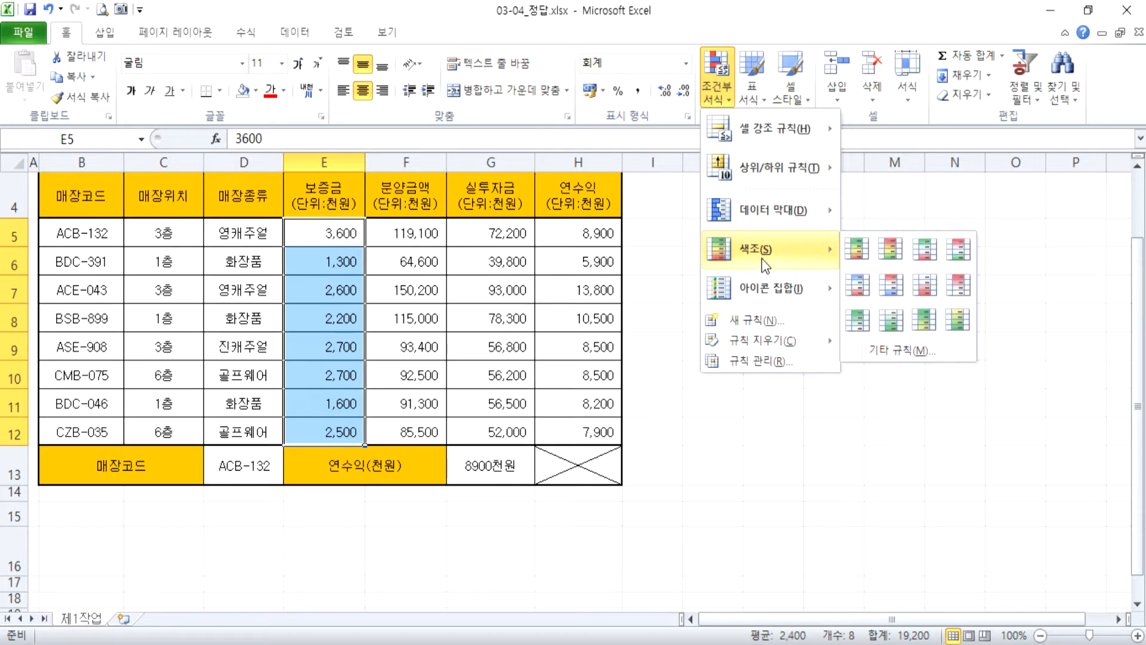
mouse_move(764, 291)
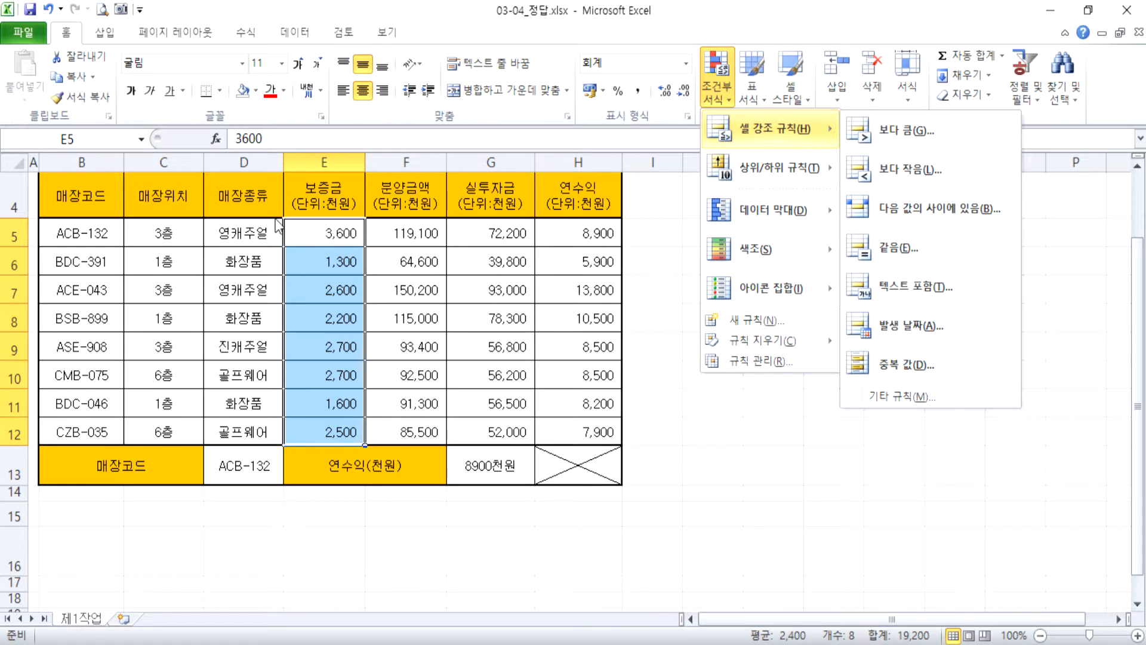
left_click(253, 250)
Start a 같음 (equal to) cell highlight rule on the 매장종류 cells D5:D12 with the value 영캐주얼.
left_click_drag(257, 234, 254, 431)
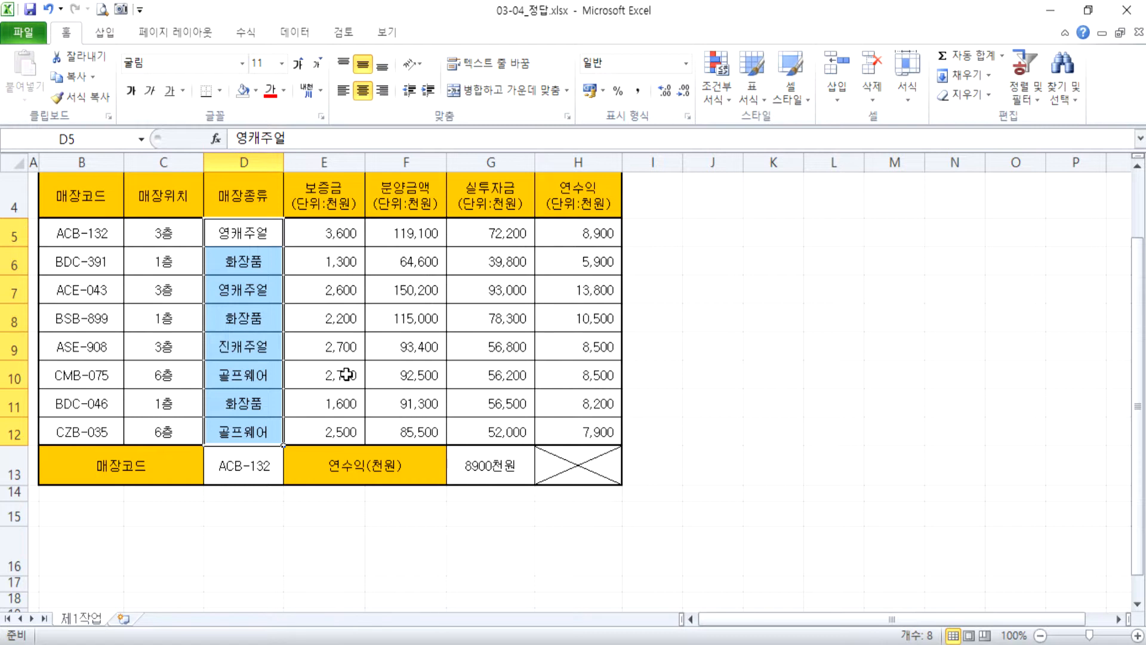
left_click_drag(241, 239, 243, 428)
left_click(721, 105)
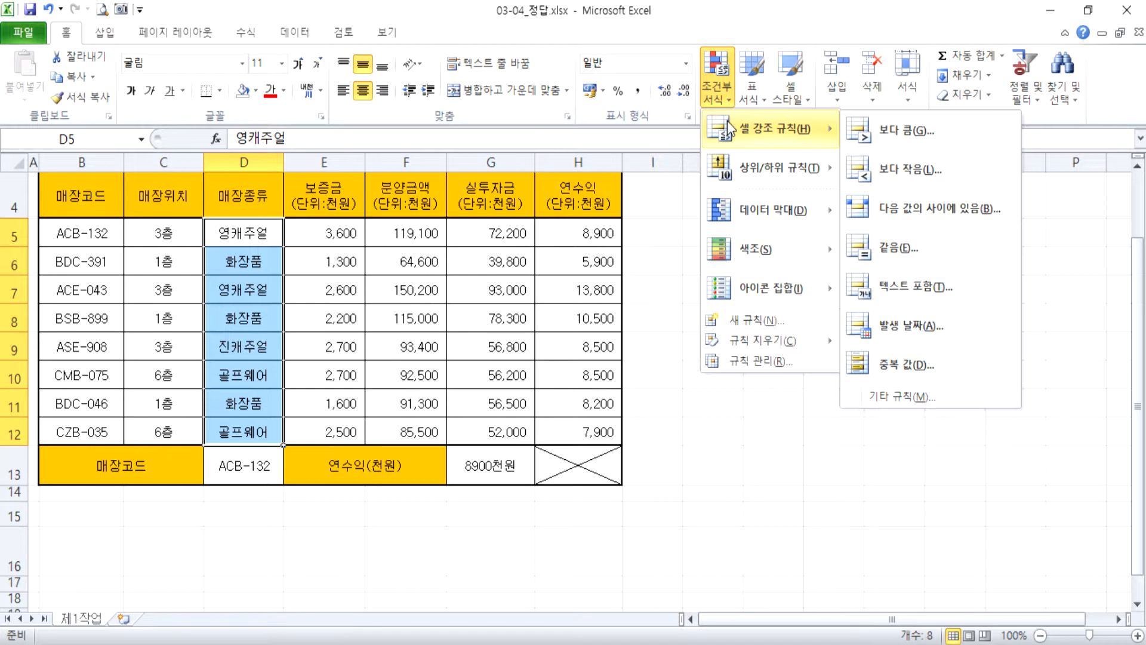
left_click(875, 247)
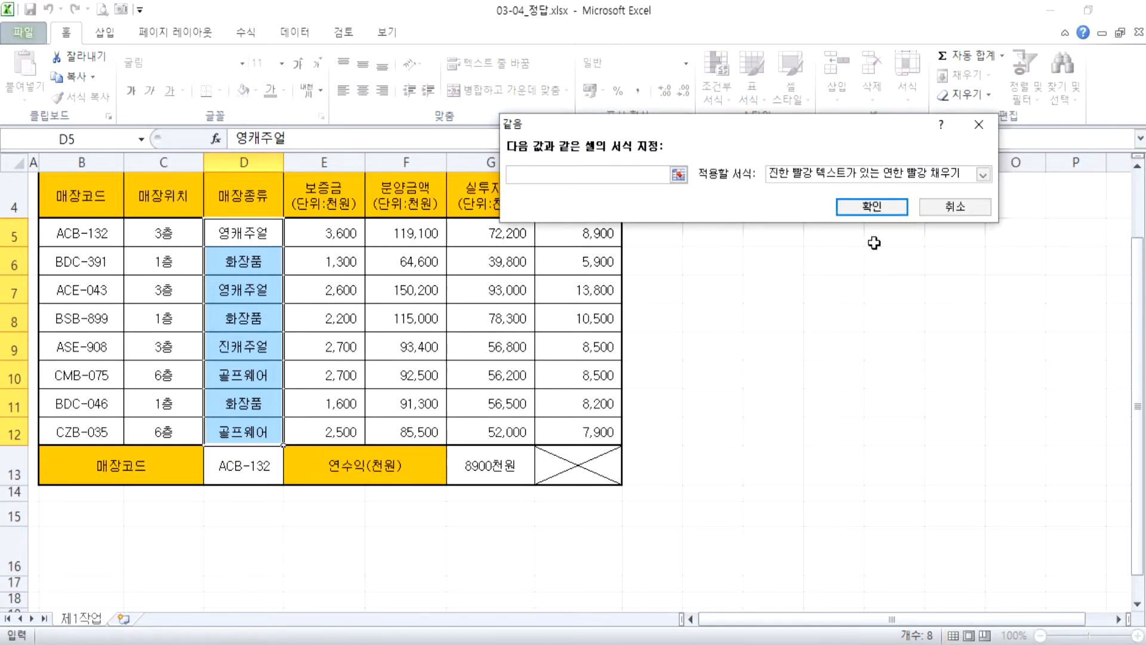
type("영캐주얼")
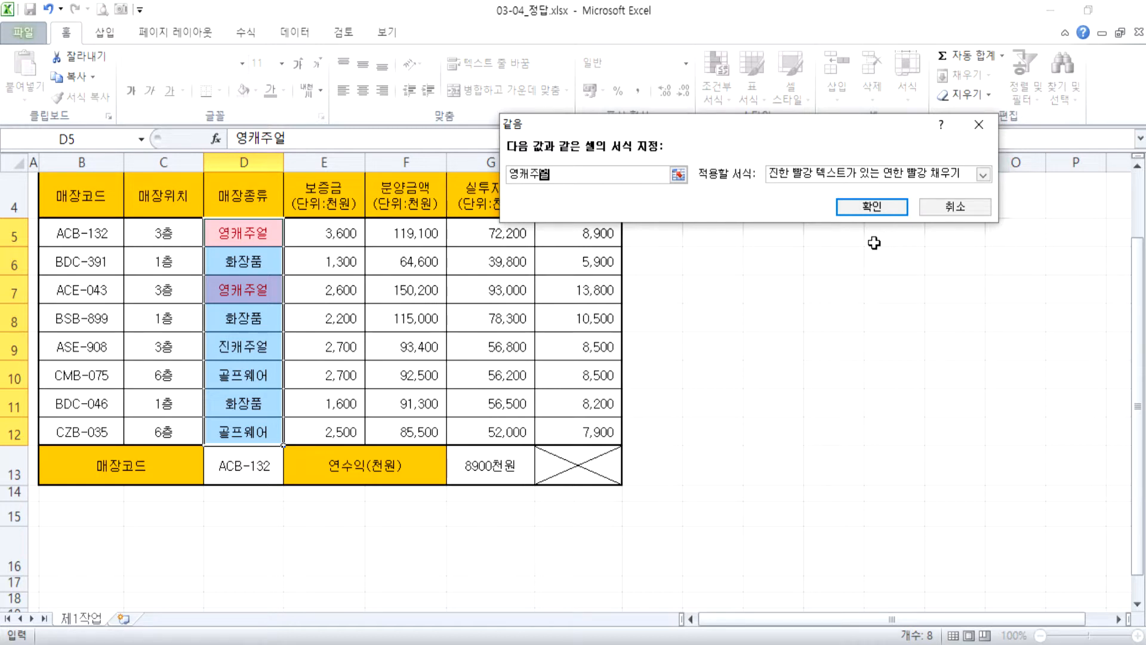
Try the preset yellow fill with dark yellow text and green fill with dark green text as the rule's format.
left_click(873, 178)
left_click(839, 203)
left_click(834, 179)
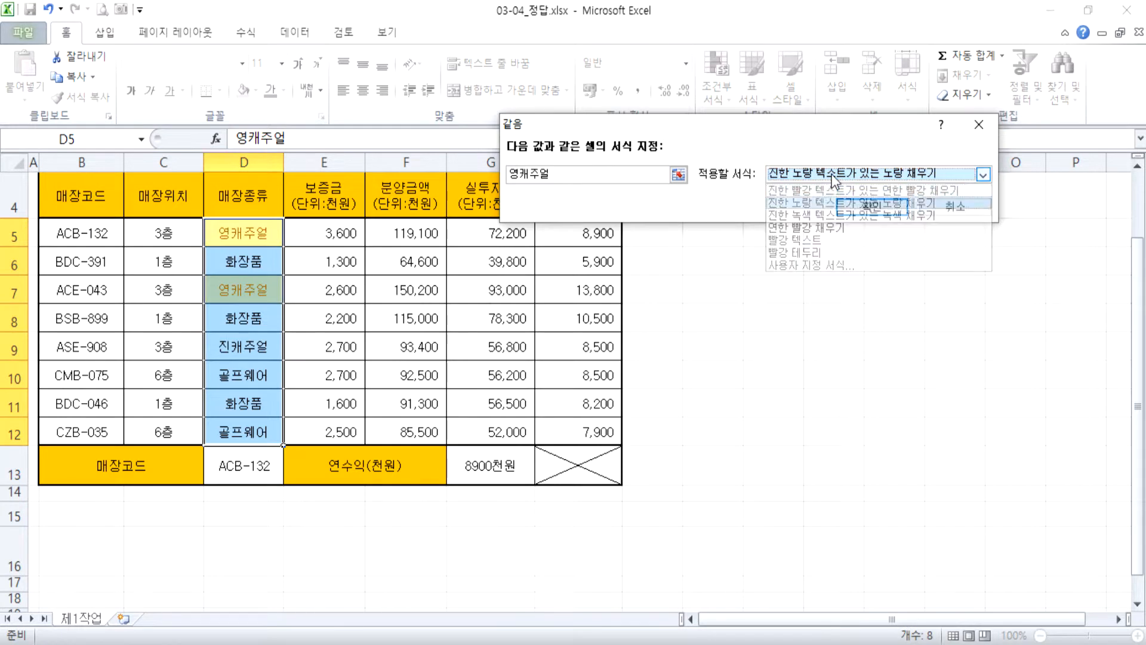
left_click(829, 215)
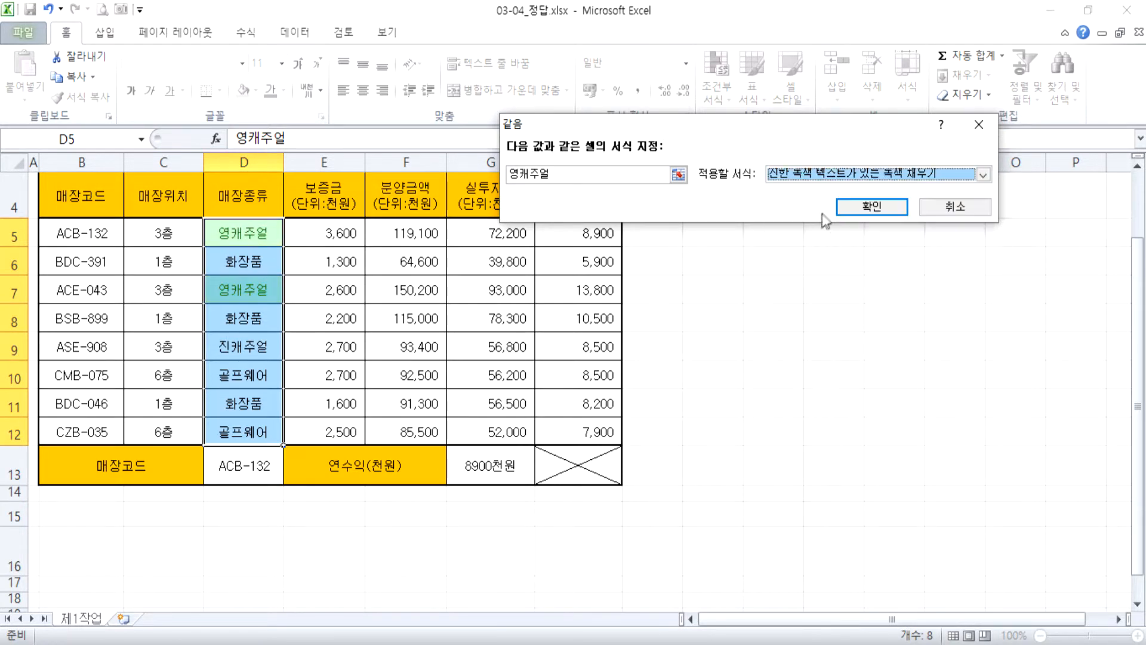
Give the 영캐주얼 rule a custom format with a yellow background fill and apply the rule.
left_click(824, 177)
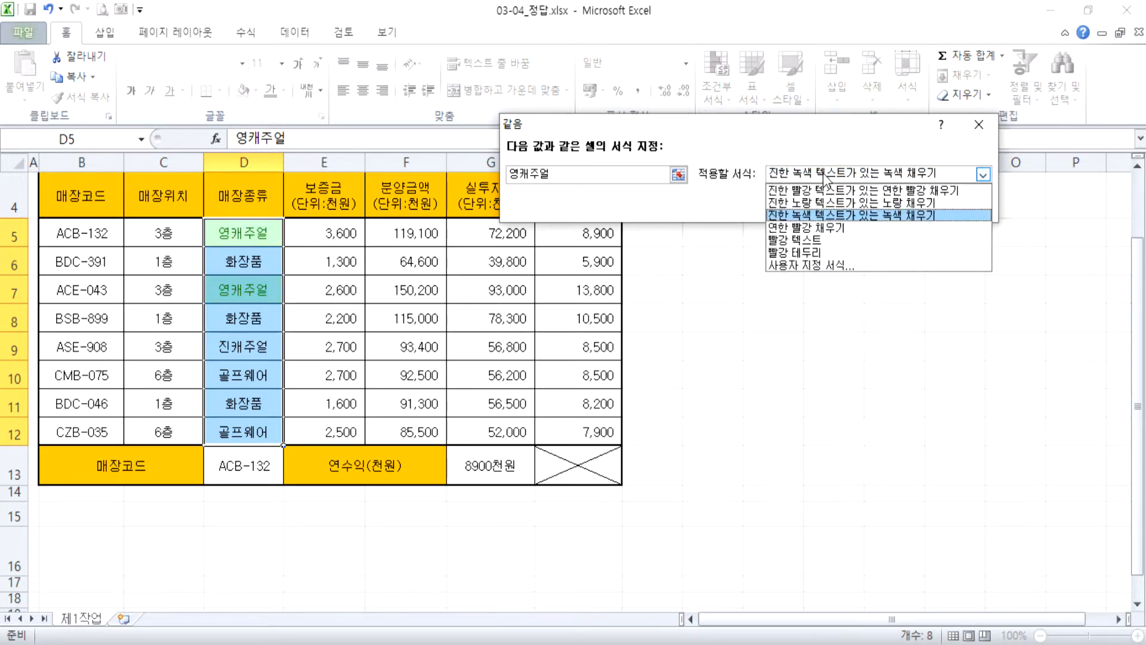
left_click(807, 265)
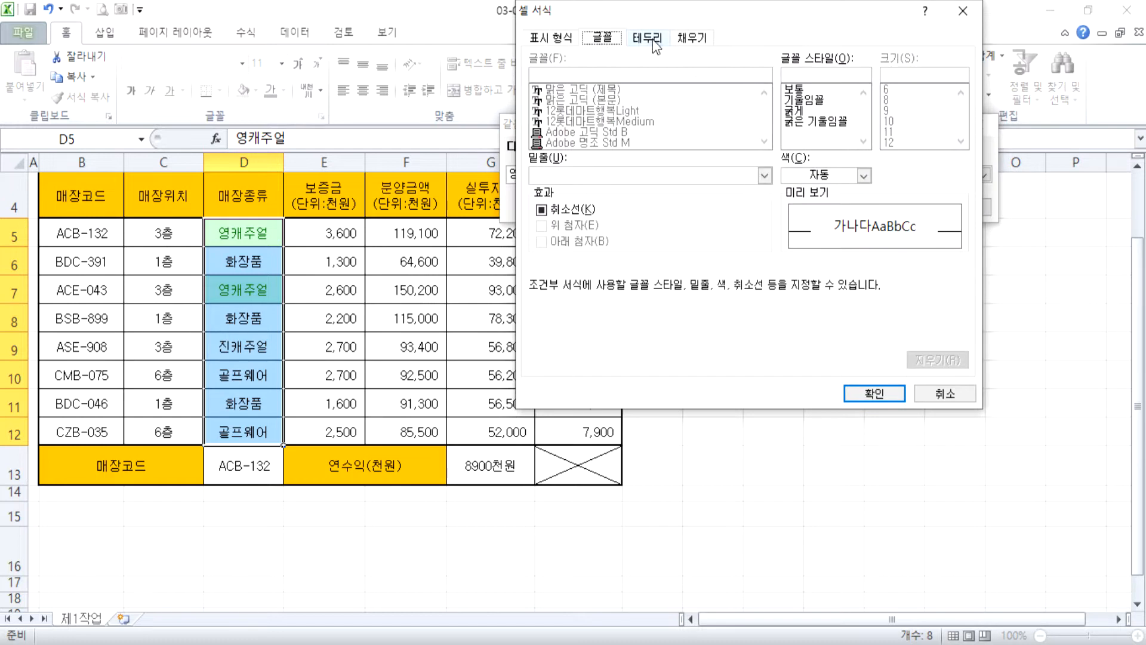
left_click(685, 40)
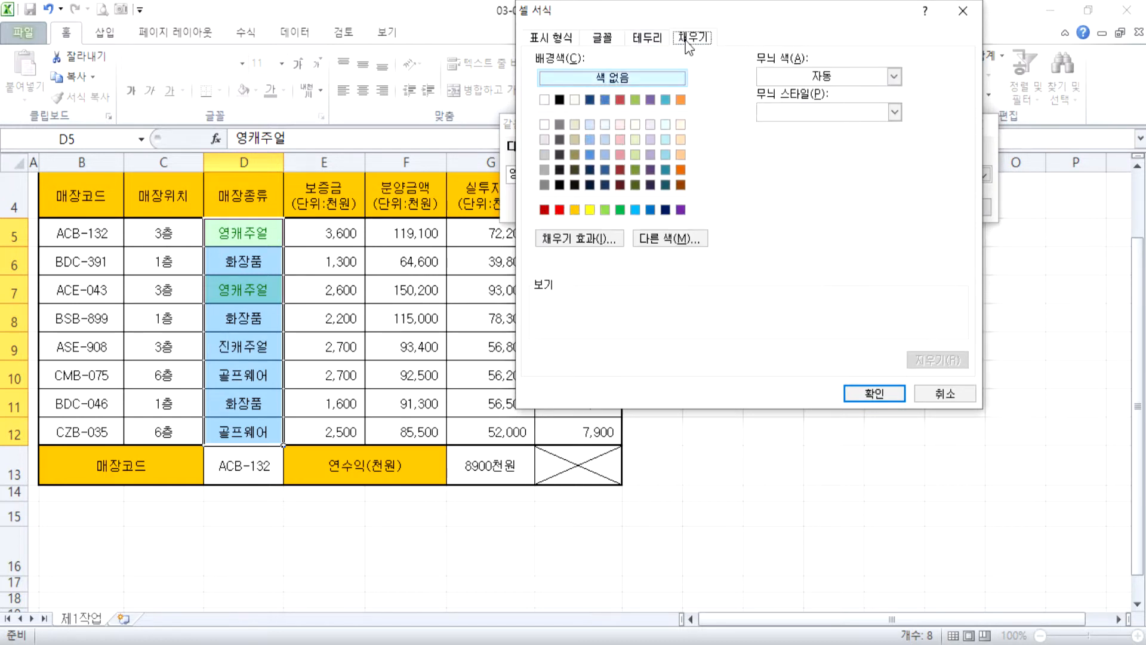
left_click(589, 209)
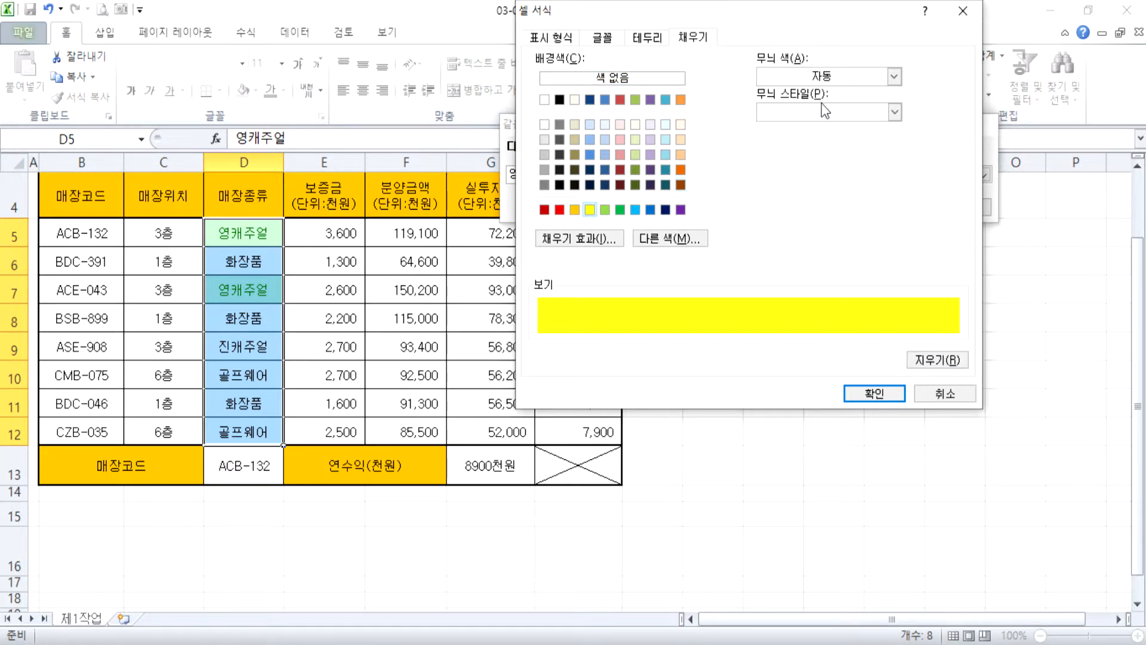
left_click(875, 392)
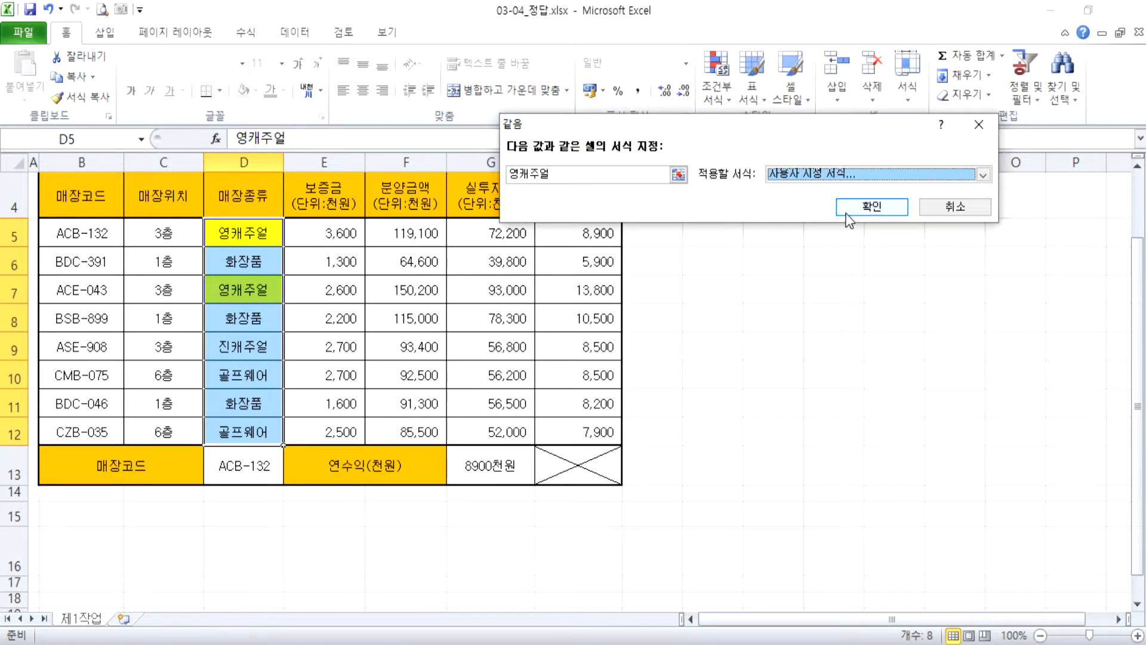
left_click(871, 206)
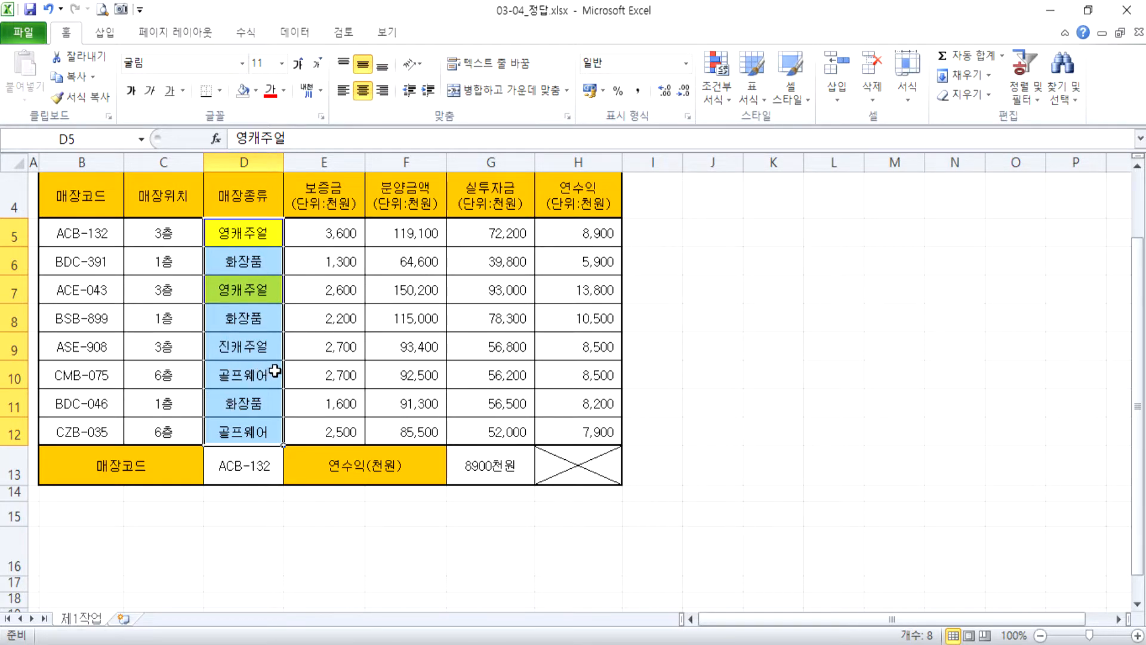
Change the 매장종류 entry in D9 to 영캐주얼 to test the rule.
left_click(257, 352)
type("영")
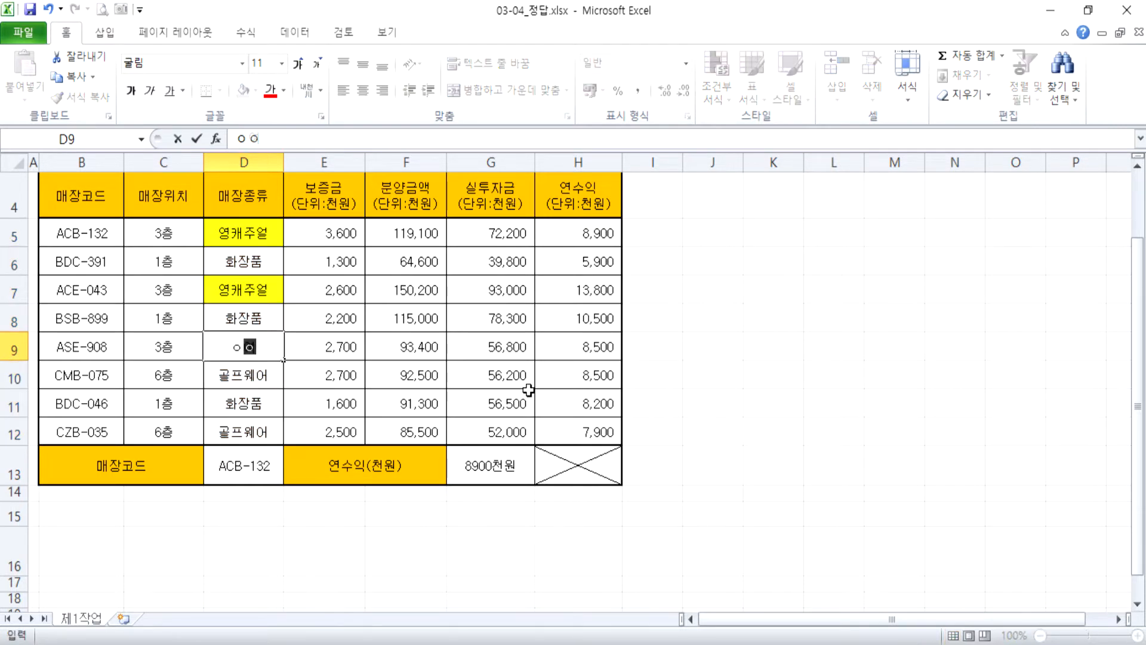
type("캐주얼")
key("Return")
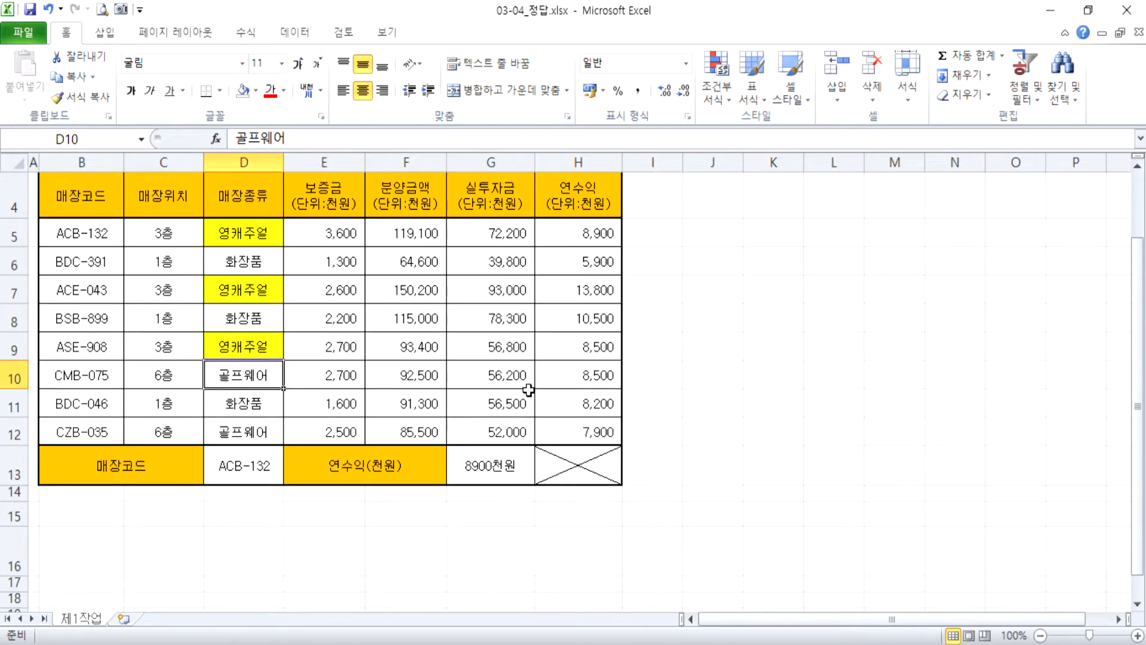
Change the 매장종류 entry in D7 to 진캐주얼.
key("Up")
key("Up")
key("Up")
type("진캐")
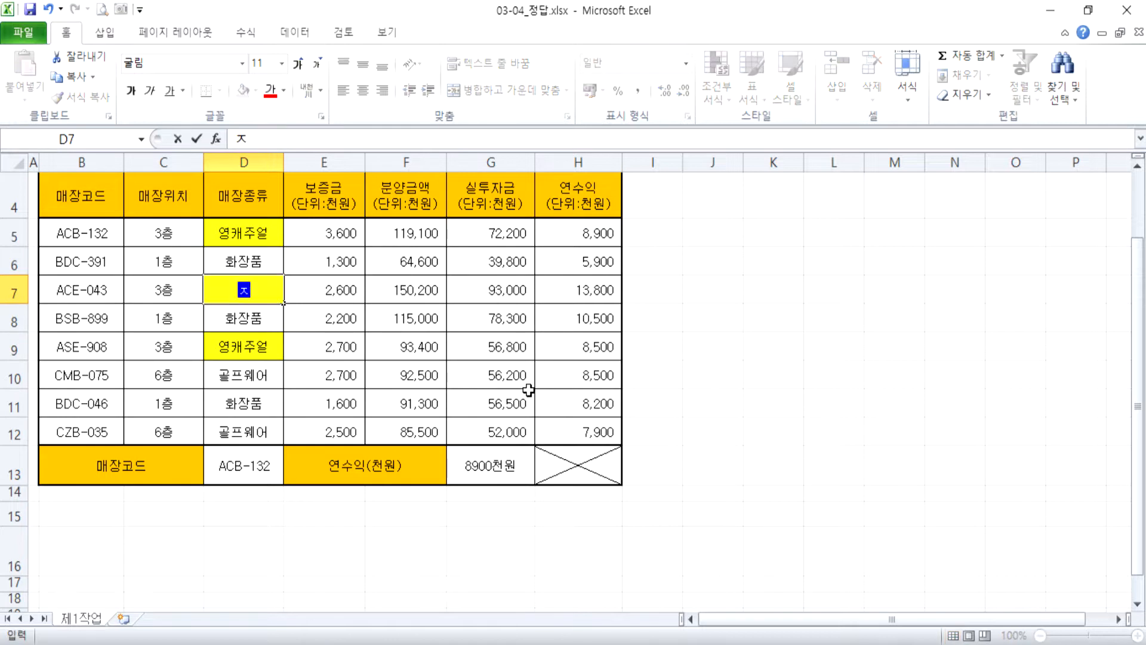
type("주얼")
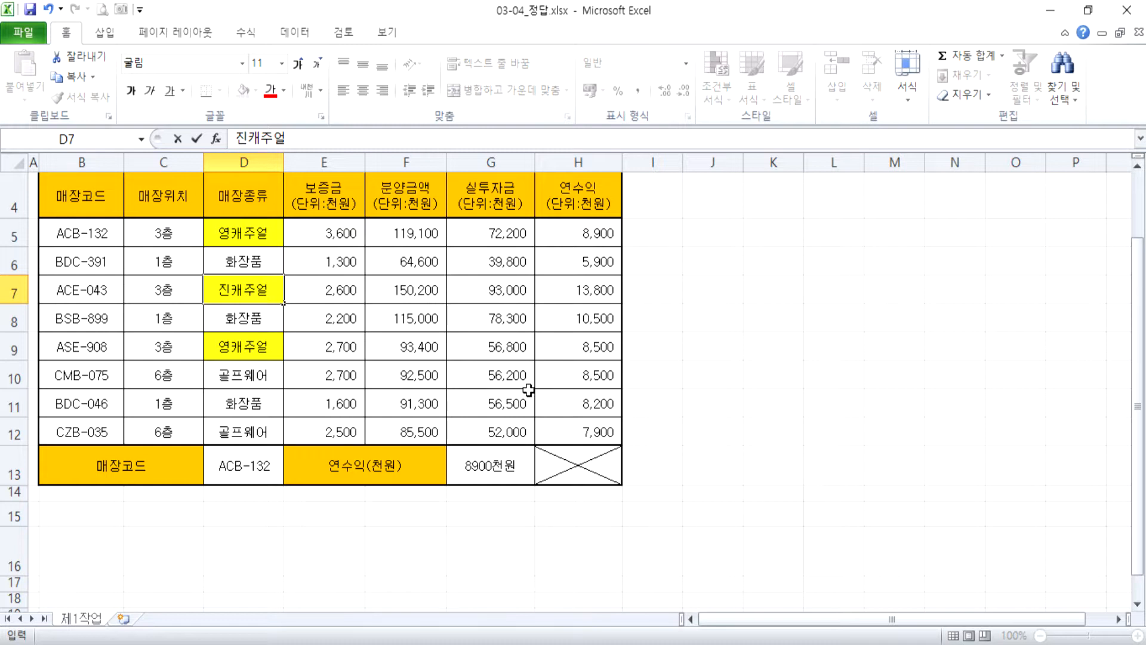
key("Return")
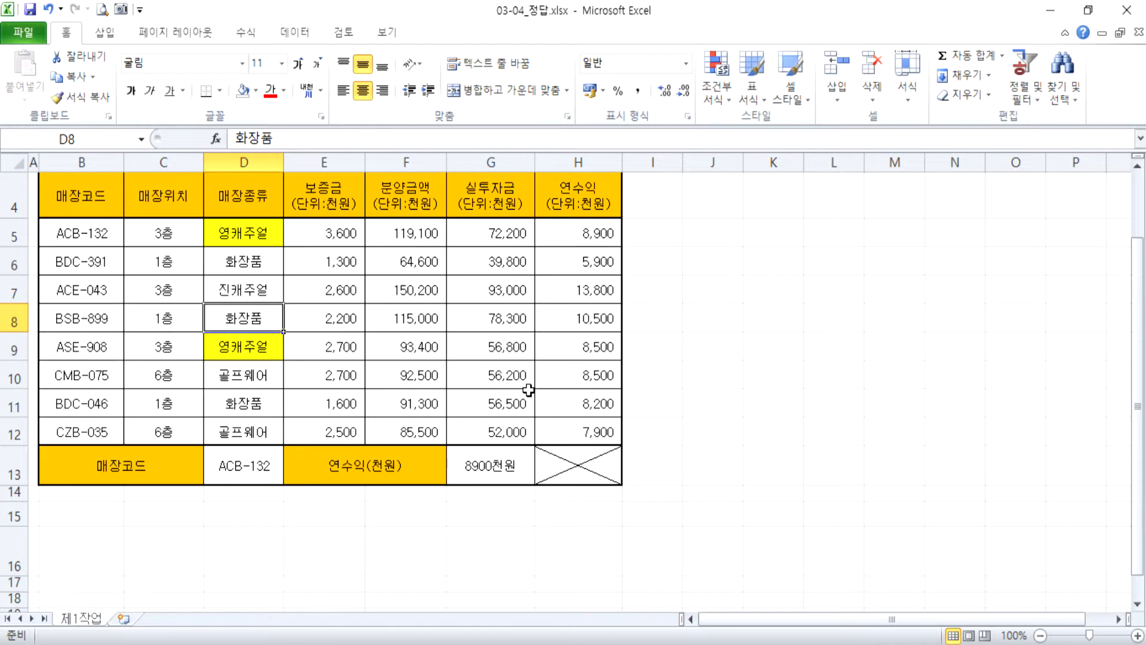
Restore the 매장종류 entry in D7 to 영캐주얼.
key("Up")
type("용")
key("BackSpace")
key("BackSpace")
type("영")
key("Escape")
type("영")
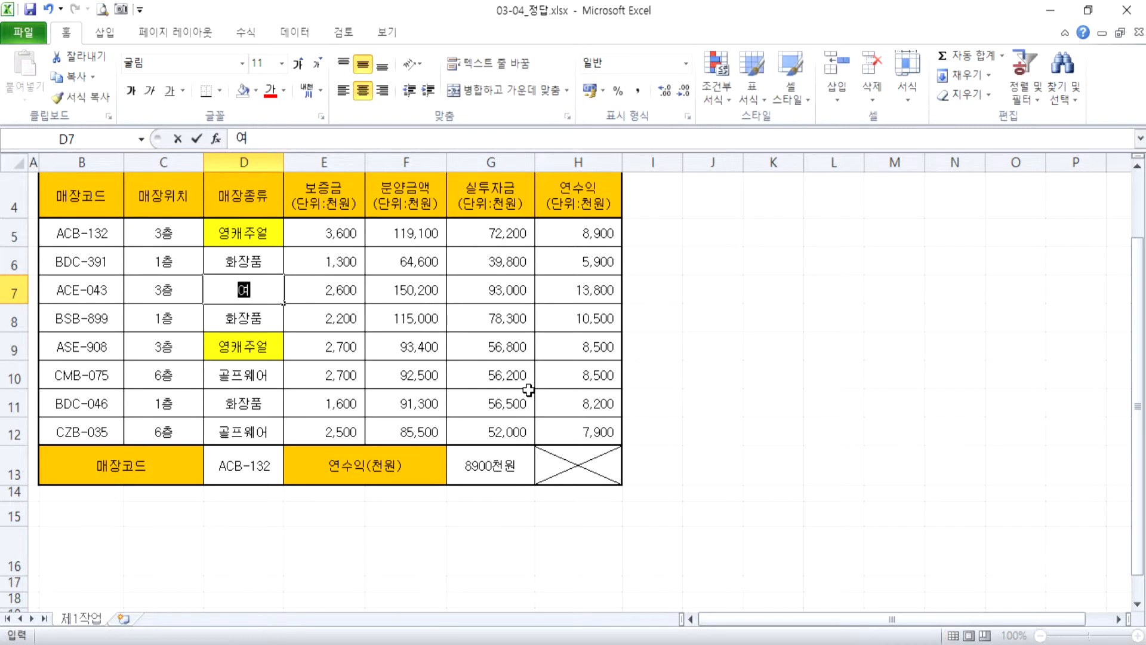
key("Return")
key("Return")
Restore the 매장종류 entry in D9 to 진캐주얼.
type("진캐둥")
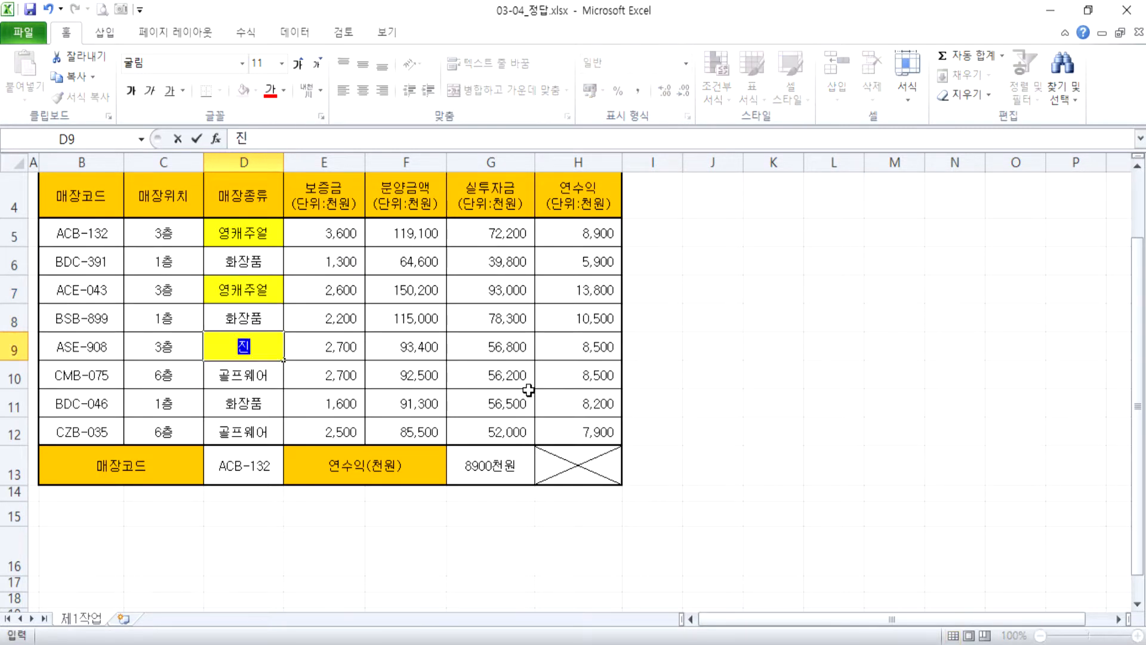
key("BackSpace")
key("BackSpace")
key("BackSpace")
type("주얼")
key("Return")
key("Up")
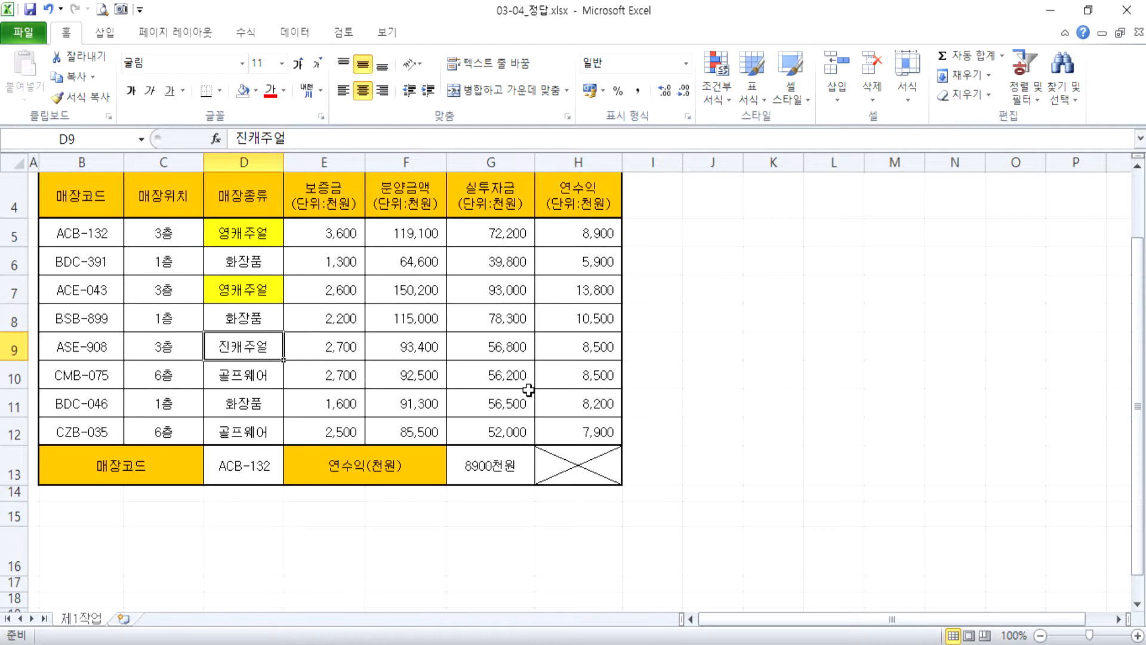
Apply red gradient data bars to the 보증금 values in E5:E12.
left_click_drag(338, 234, 334, 432)
left_click_drag(343, 243, 331, 429)
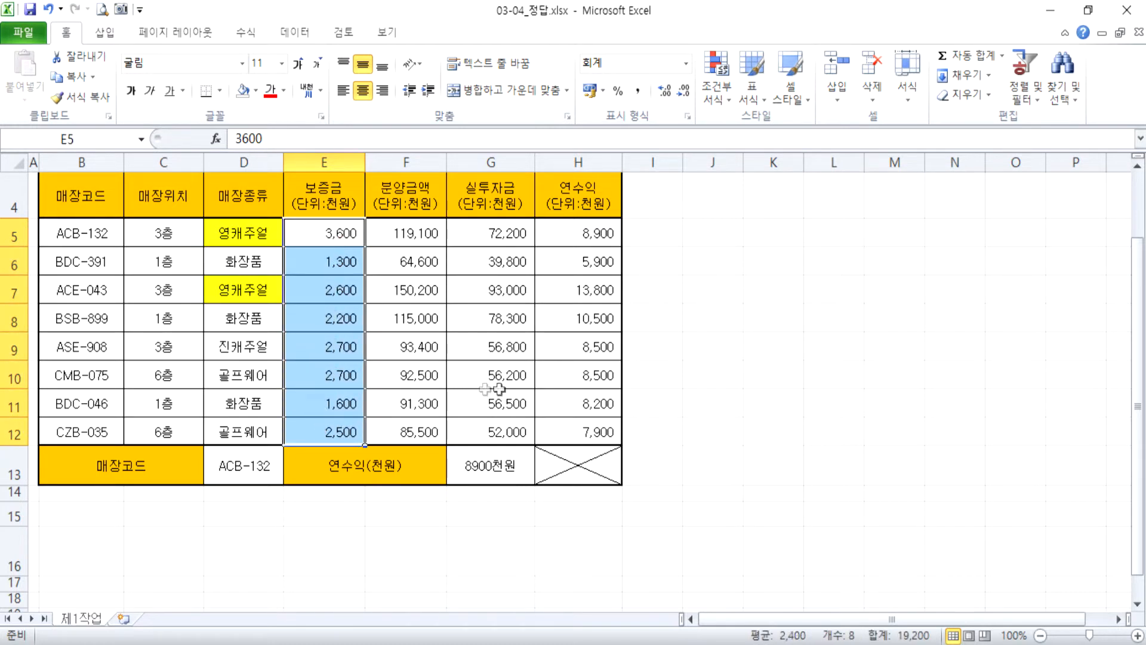
left_click(715, 101)
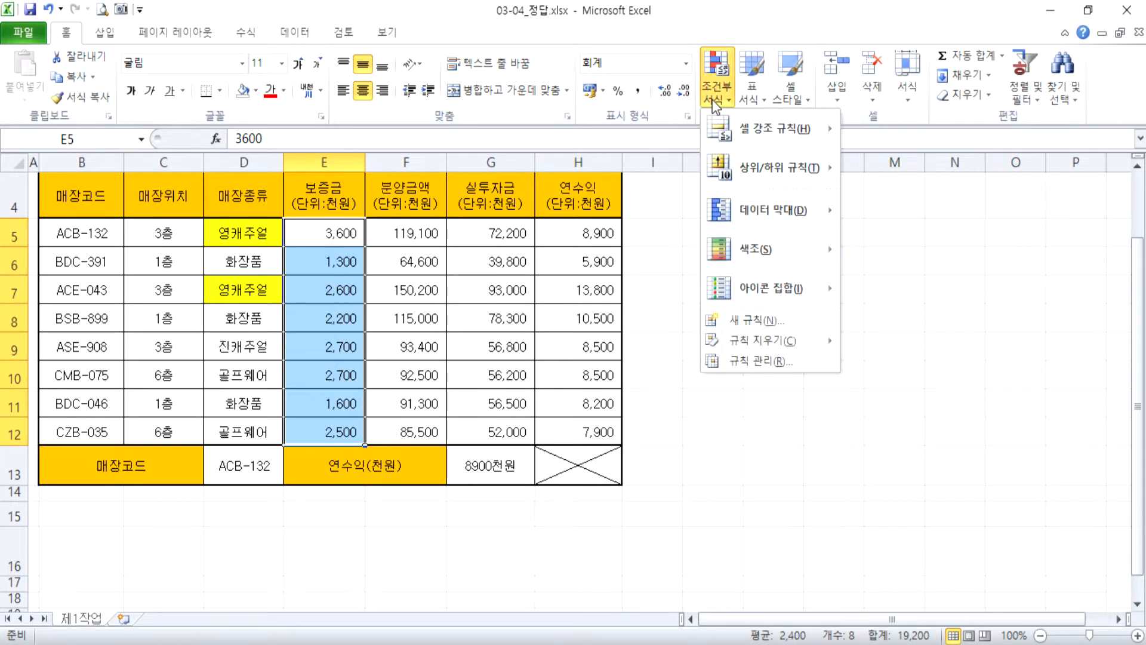
mouse_move(725, 134)
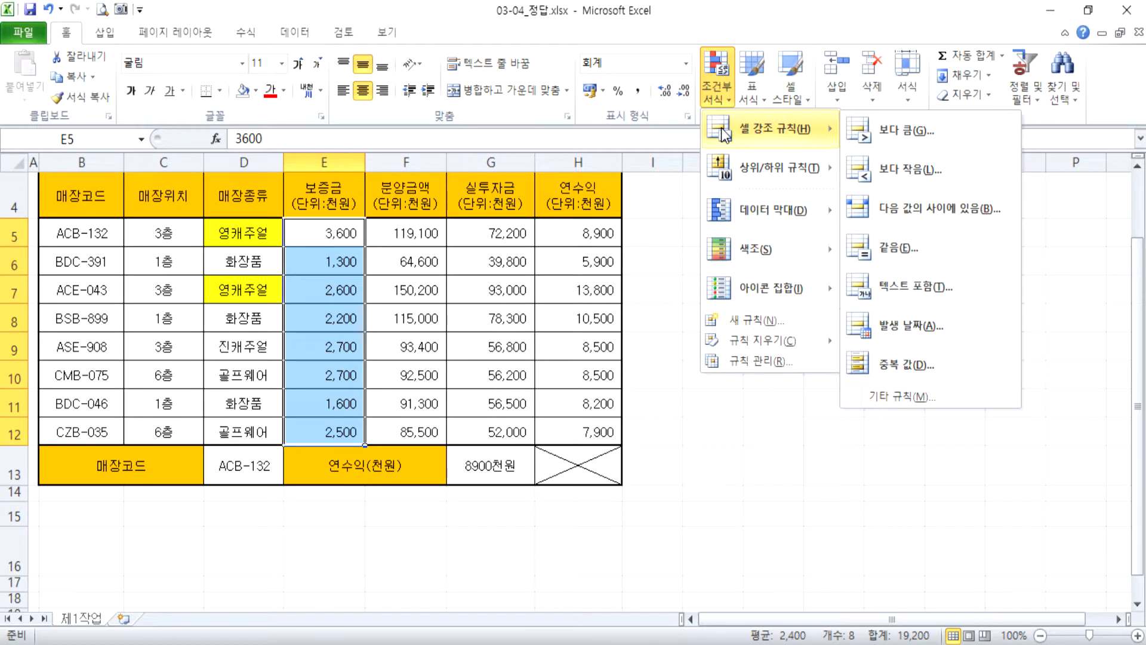
mouse_move(721, 220)
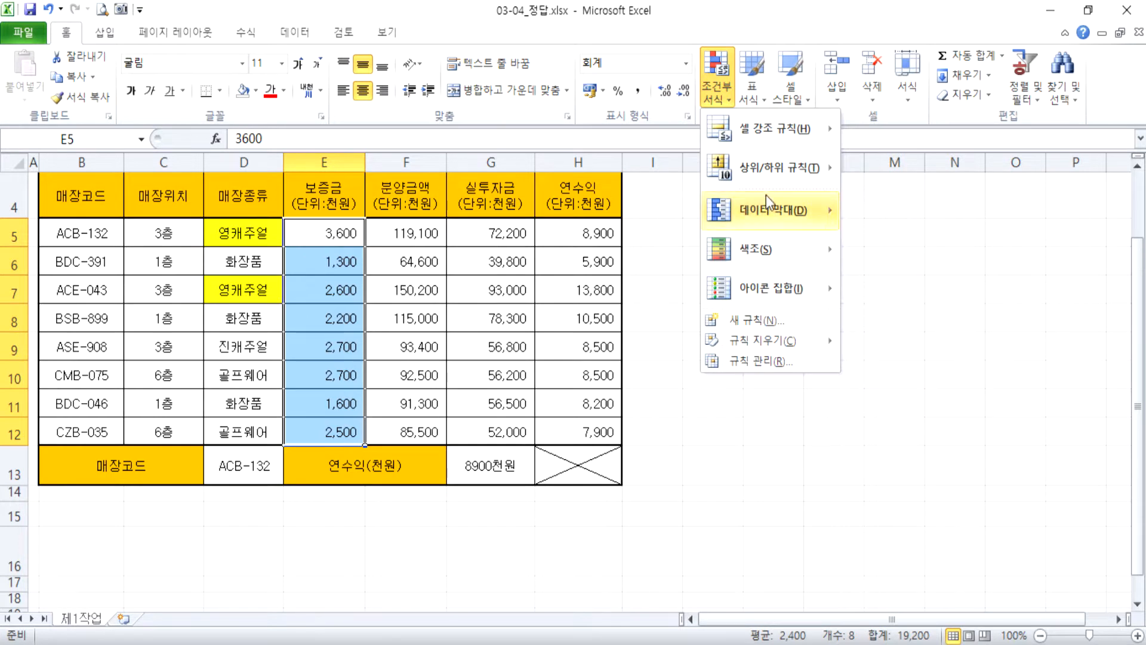
mouse_move(770, 206)
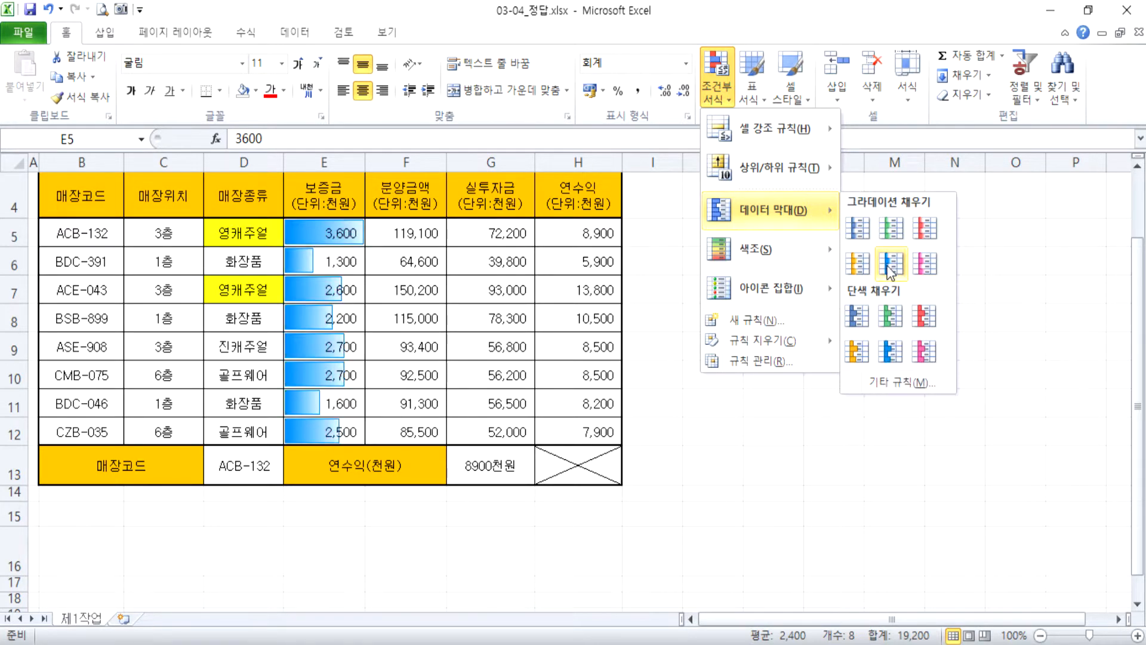
left_click(919, 230)
left_click(735, 428)
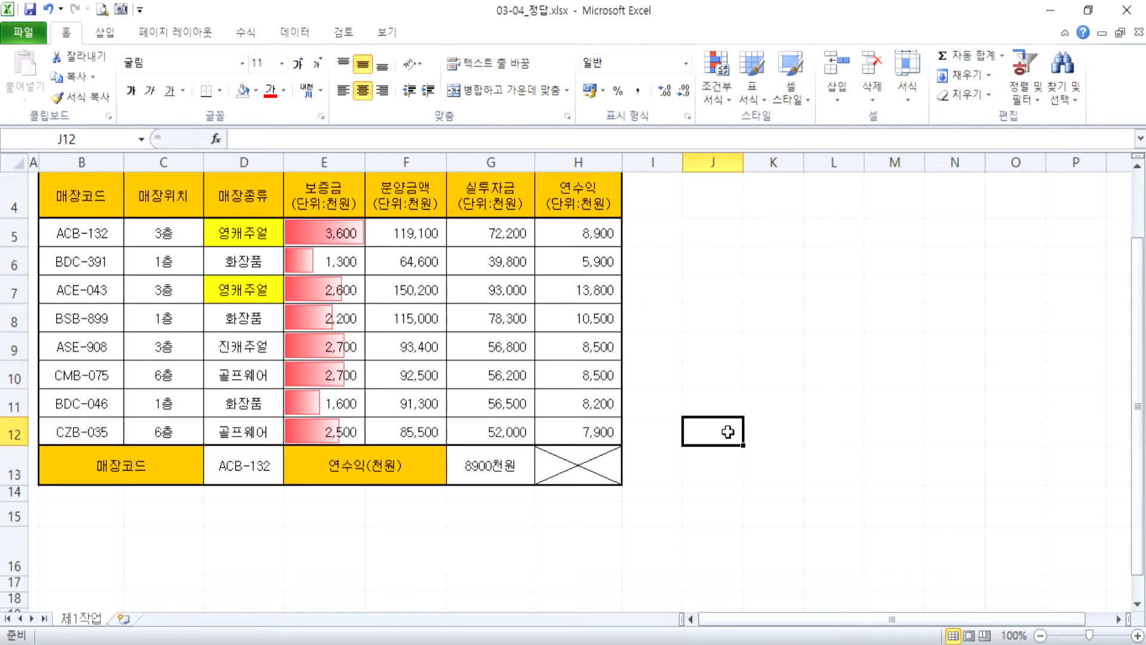
Reselect E5:E12 and reapply the red gradient data bars to the deposit column.
left_click_drag(345, 232, 330, 427)
left_click(708, 97)
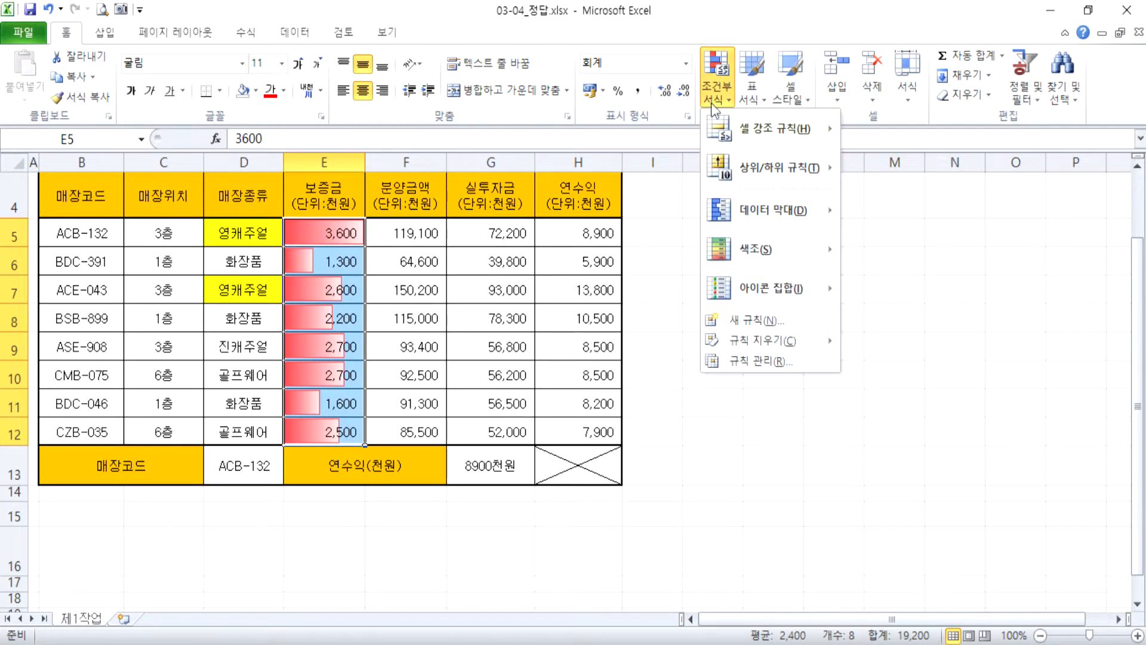
mouse_move(735, 207)
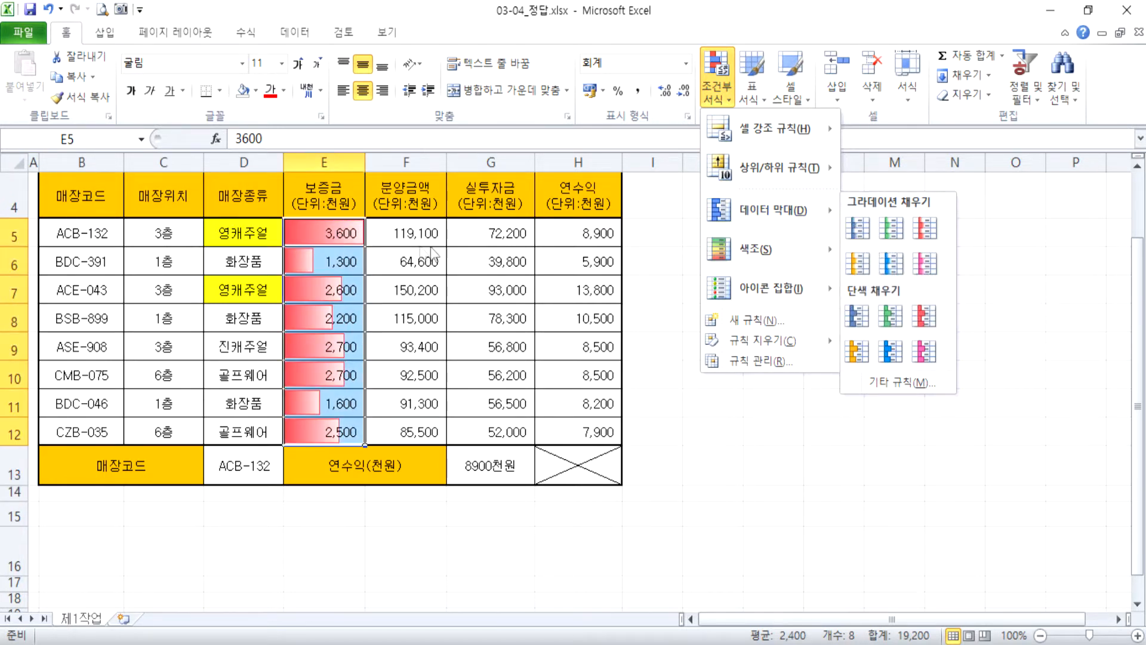
left_click(924, 228)
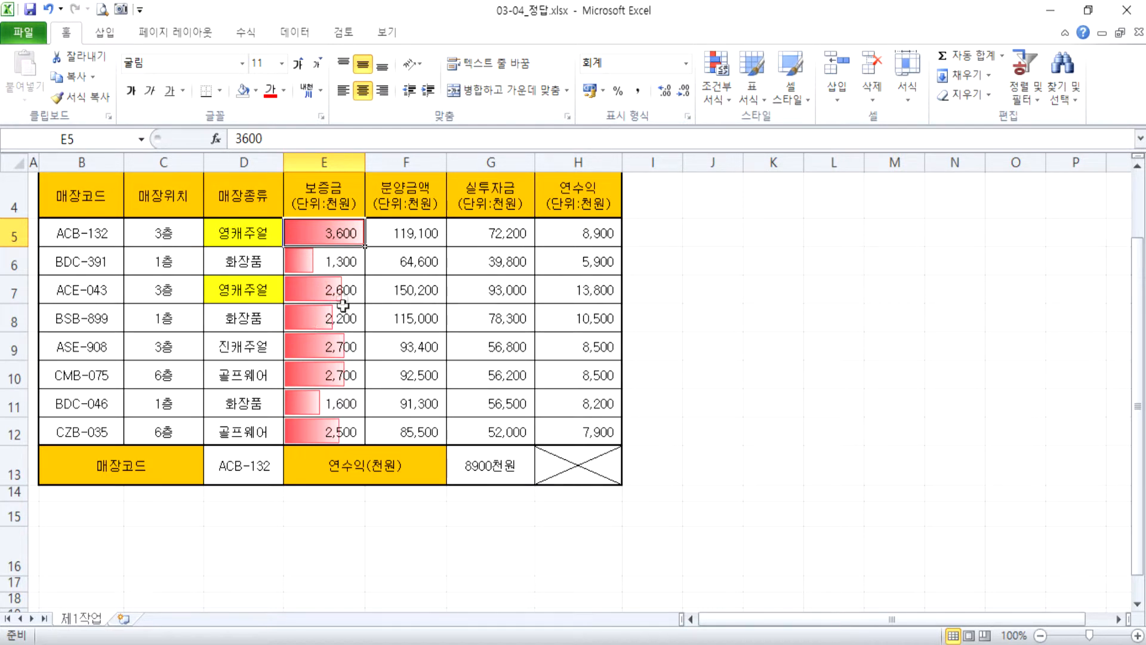
Change the 보증금 values to 1800 in E9 and 2500 in E6 to test the data bars.
left_click(344, 346)
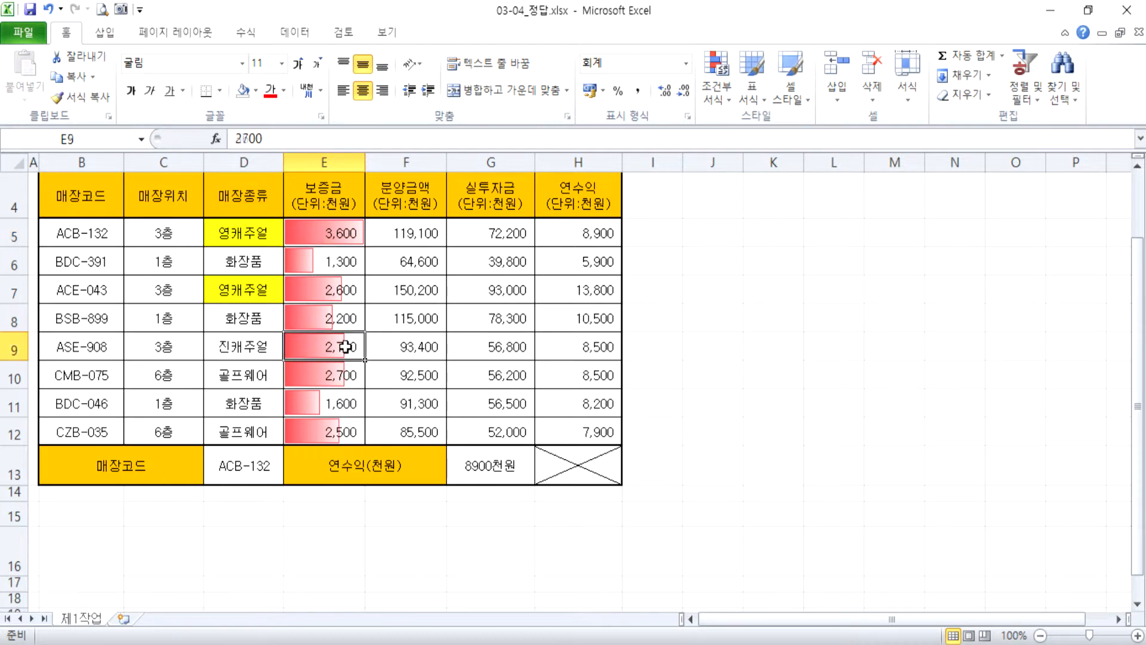
type("1800")
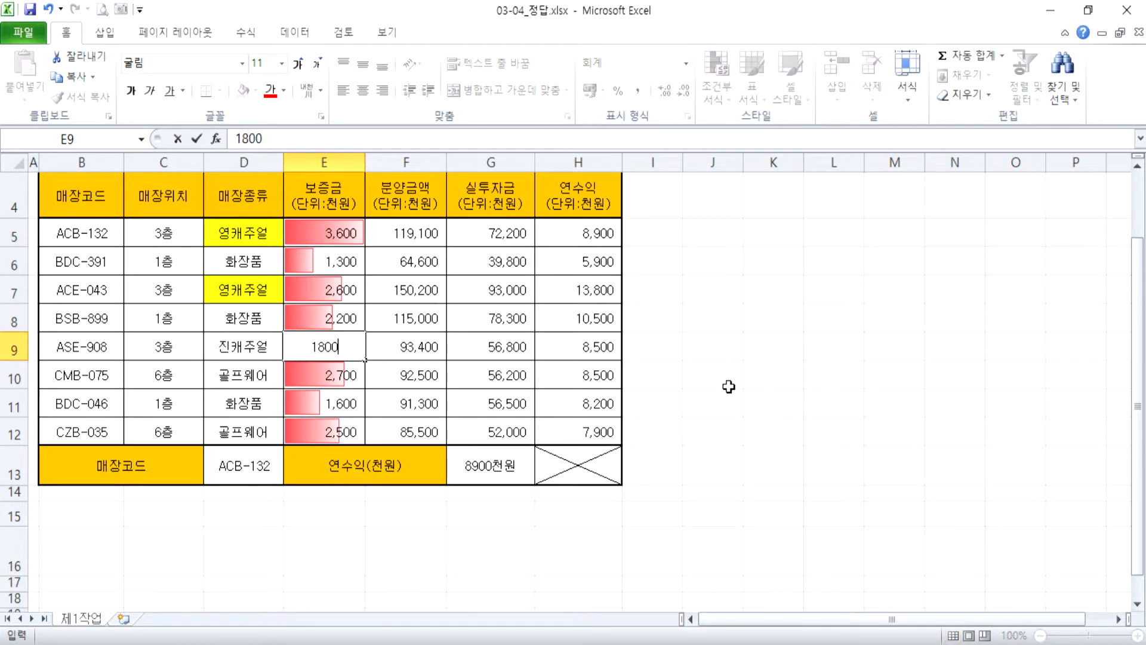
key("Return")
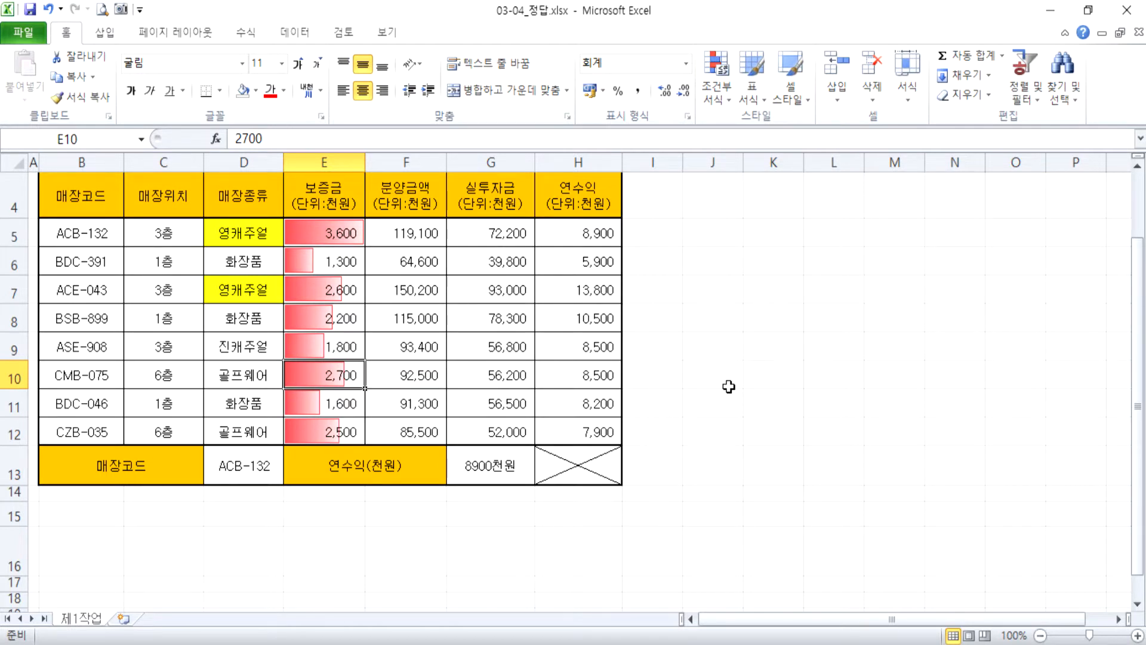
key("Up")
key("Up")
key("Up")
key("Up")
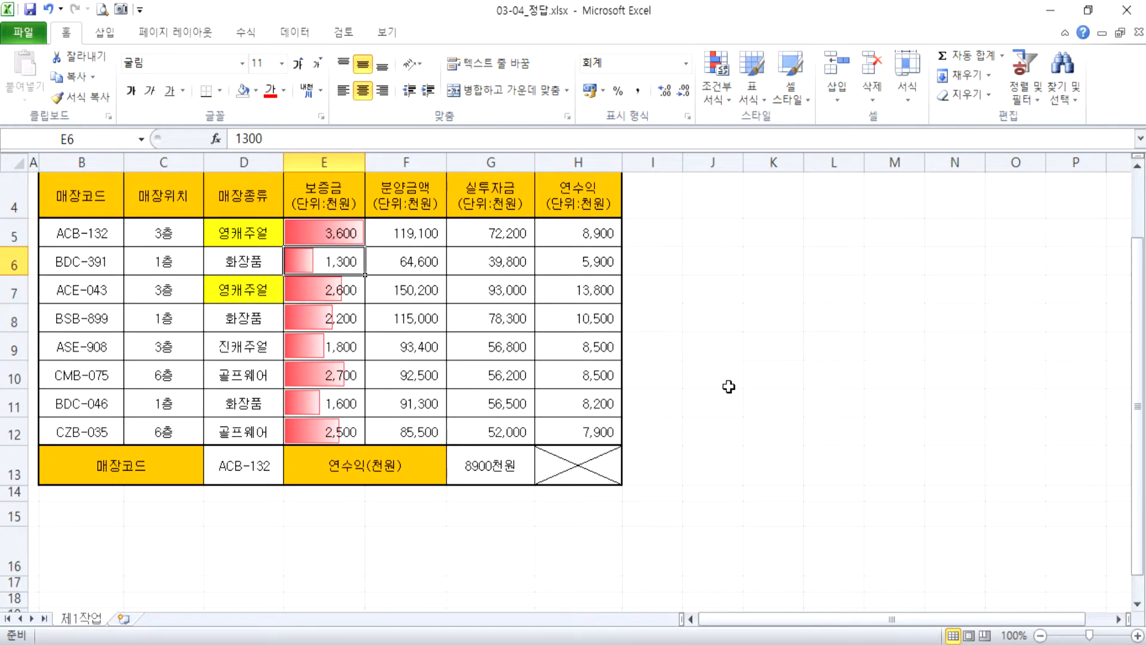
type("2500")
key("Return")
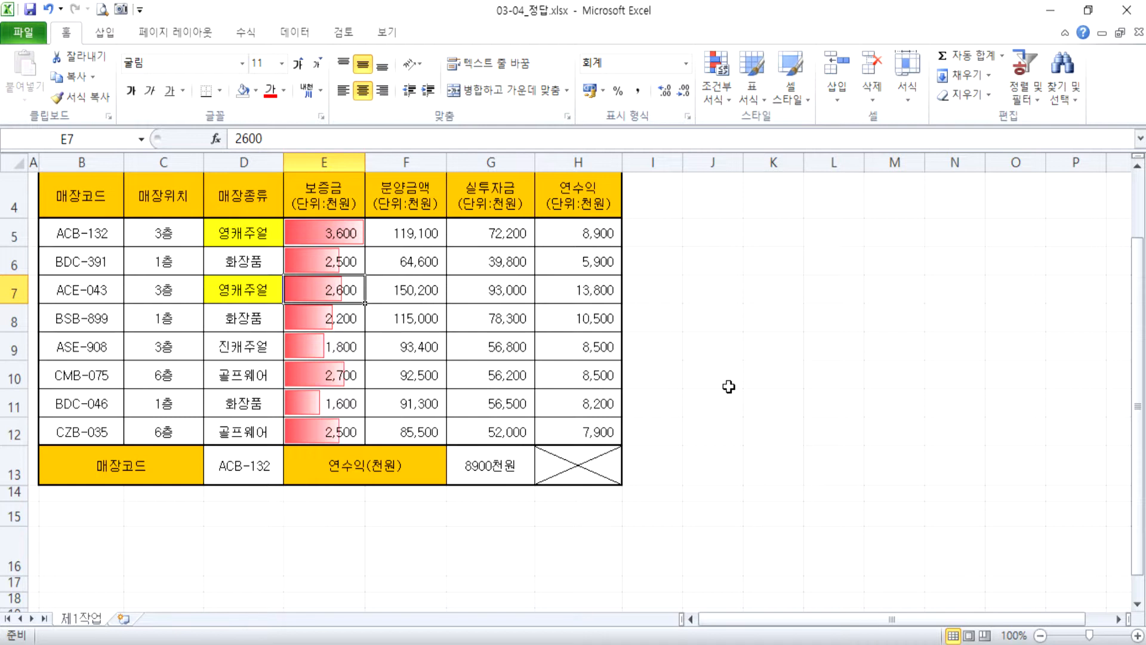
Change the data bars on the 보증금 values in E5:E12 to the blue gradient fill.
left_click(712, 99)
mouse_move(745, 214)
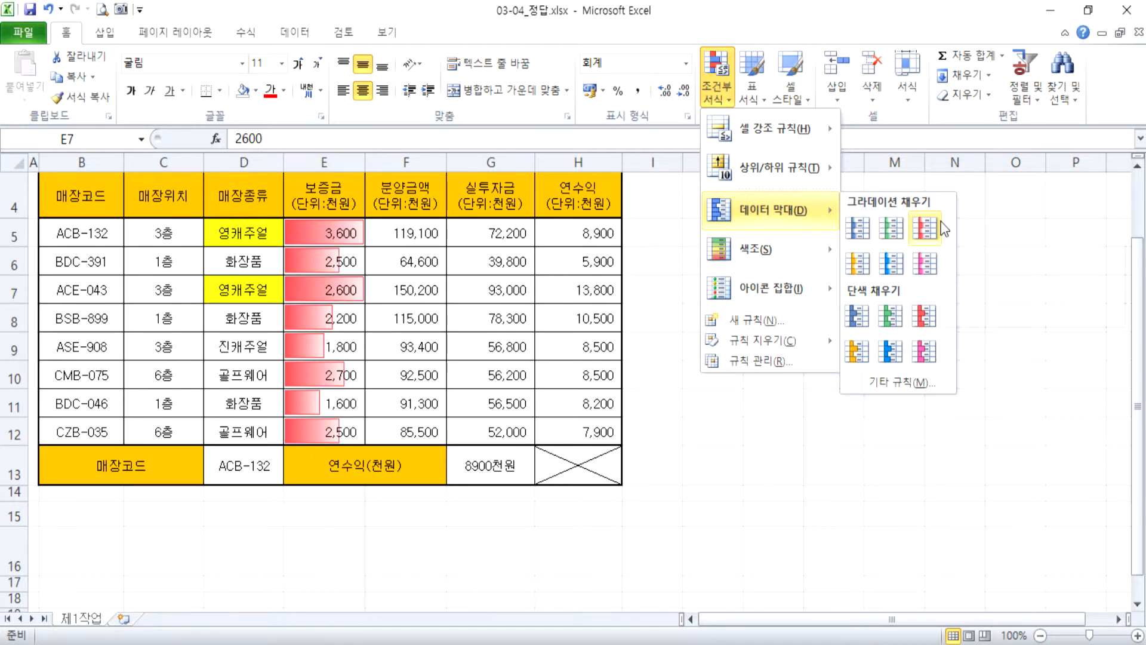
left_click(412, 358)
left_click_drag(343, 233, 333, 427)
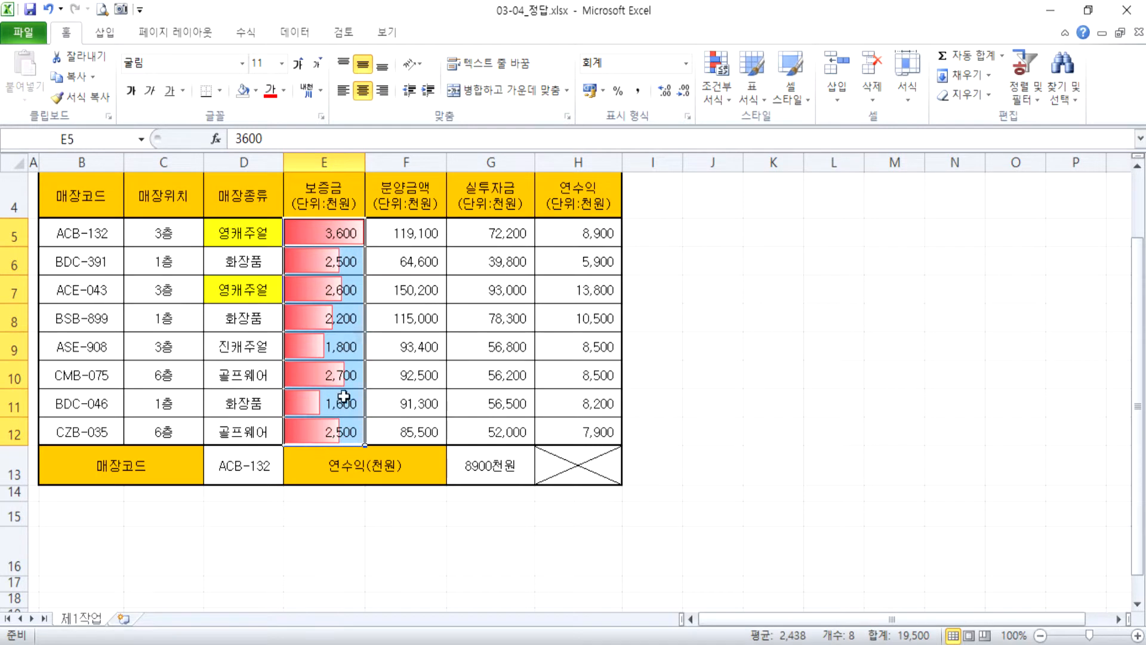
left_click(711, 95)
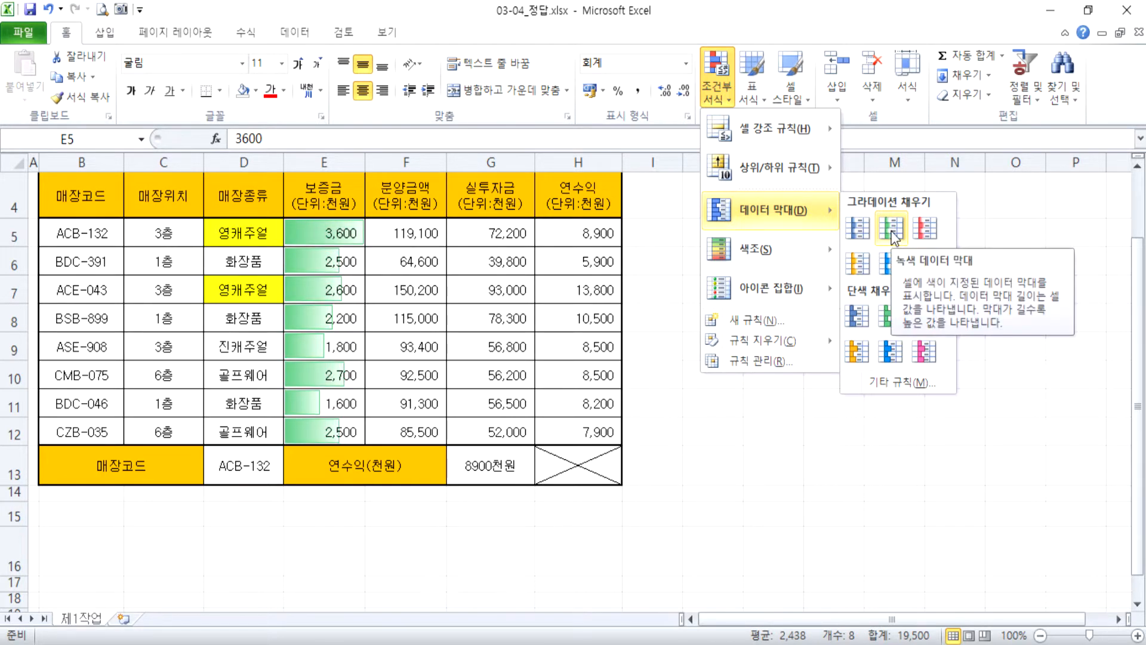
left_click(860, 228)
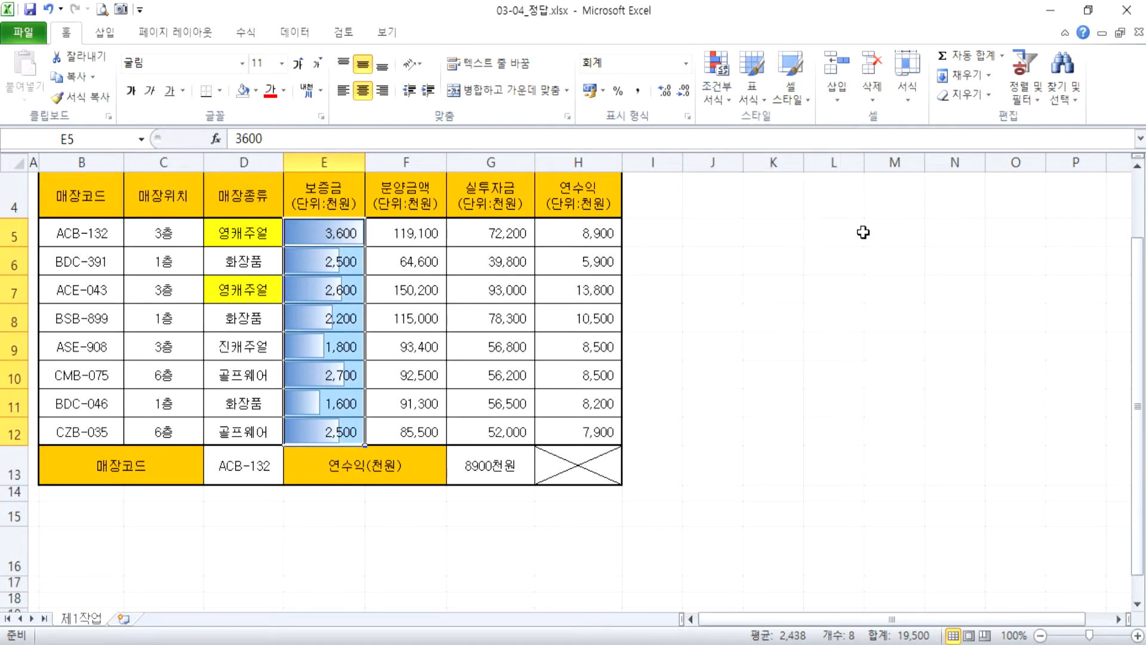
left_click(480, 310)
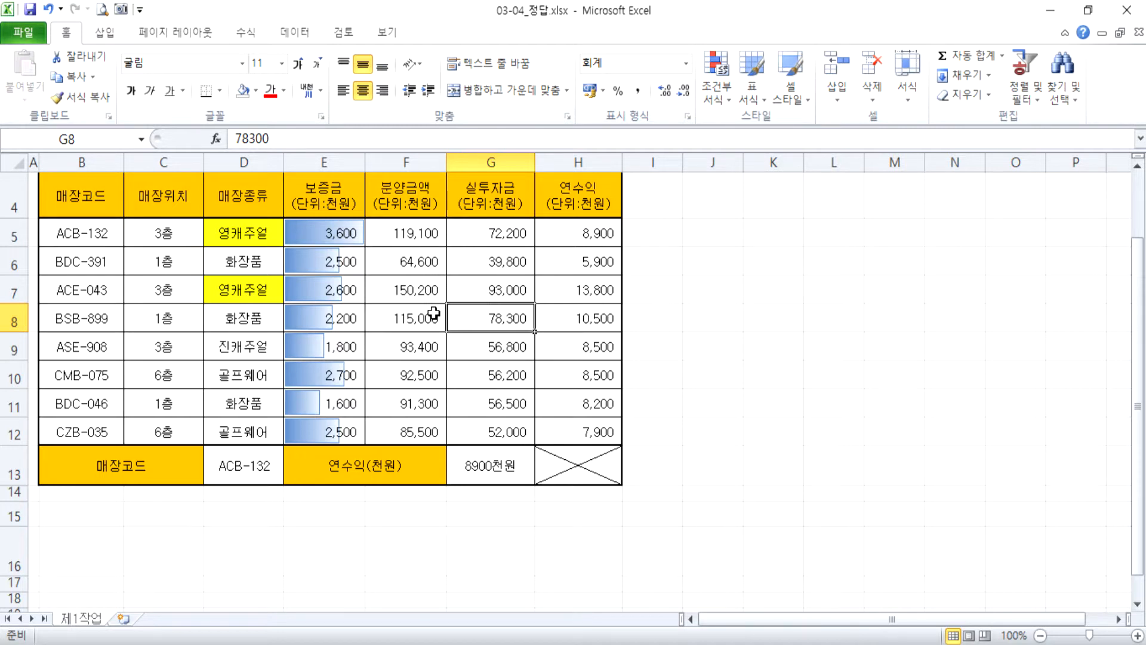
Clear all conditional formatting rules from the entire sheet.
left_click_drag(346, 232, 345, 425)
left_click_drag(345, 233, 337, 431)
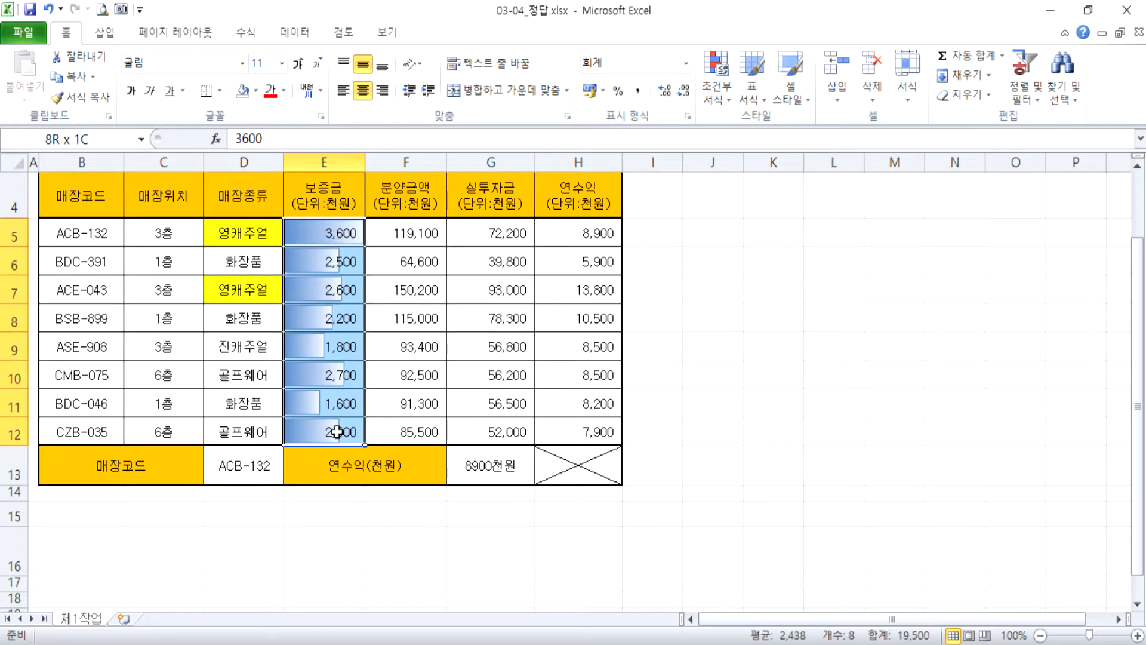
left_click(710, 95)
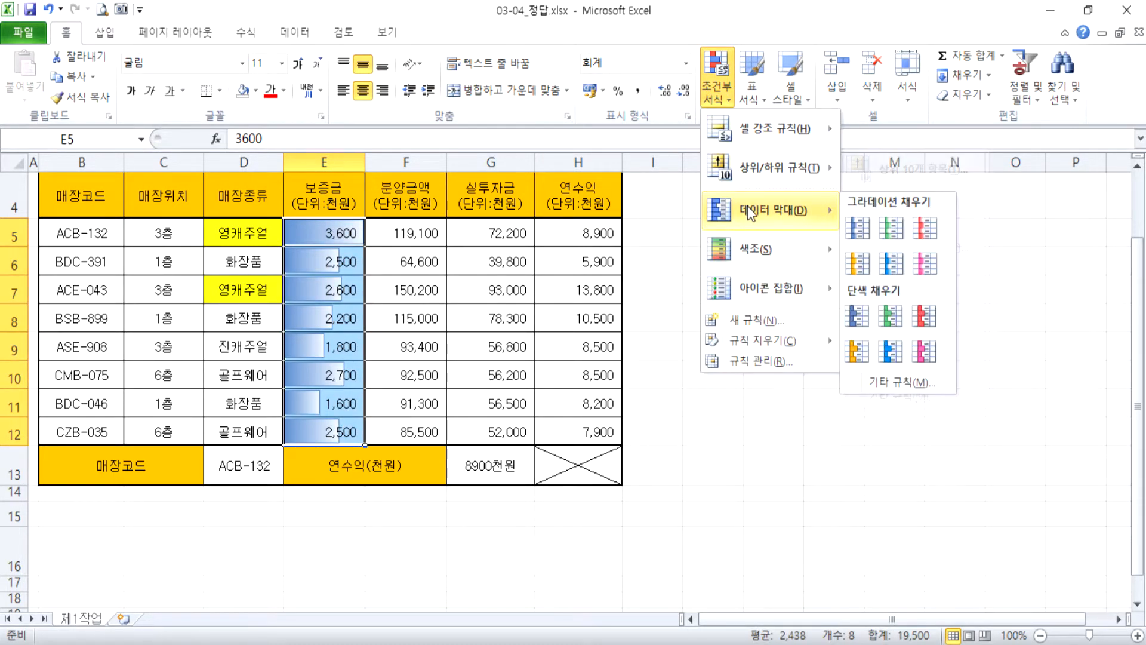
mouse_move(772, 246)
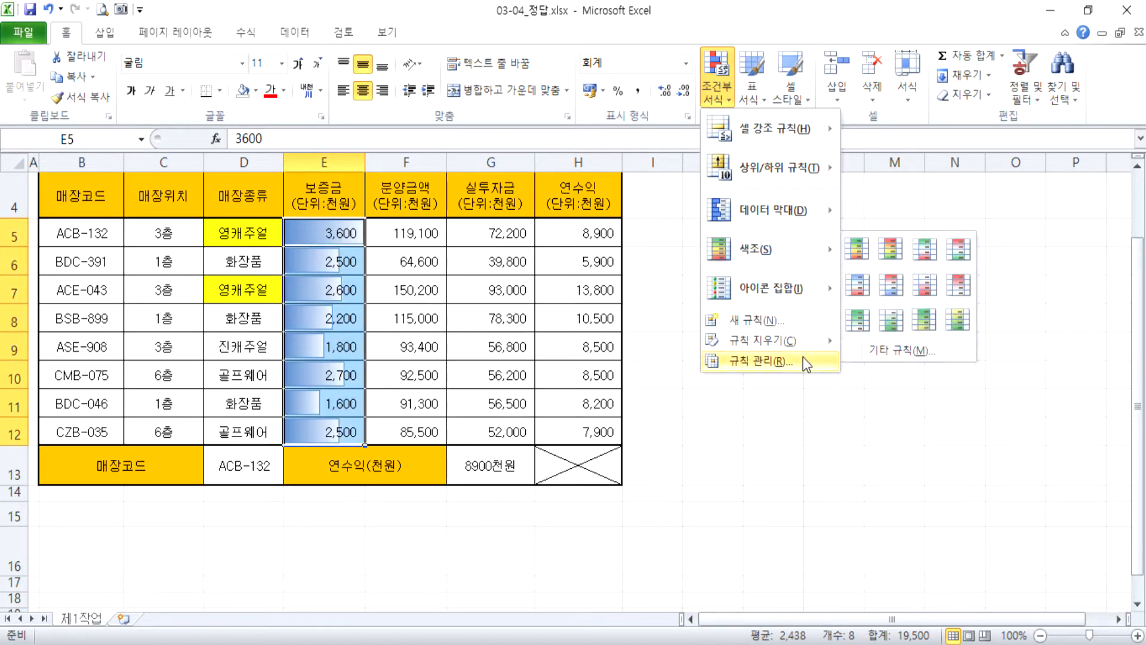
mouse_move(805, 339)
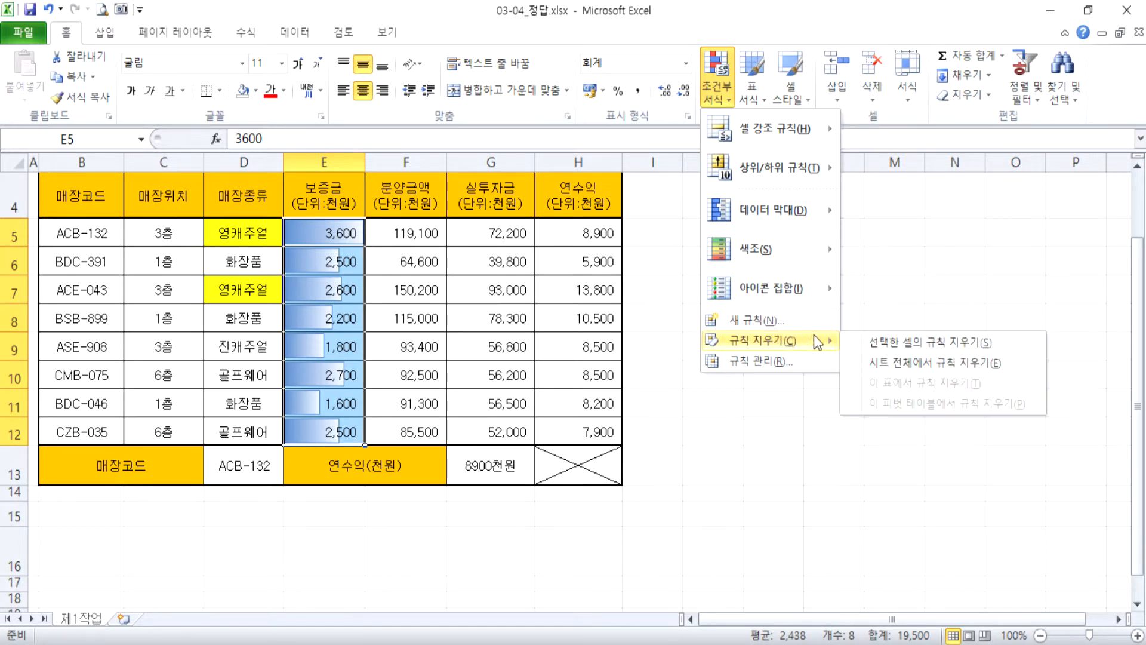
left_click(885, 362)
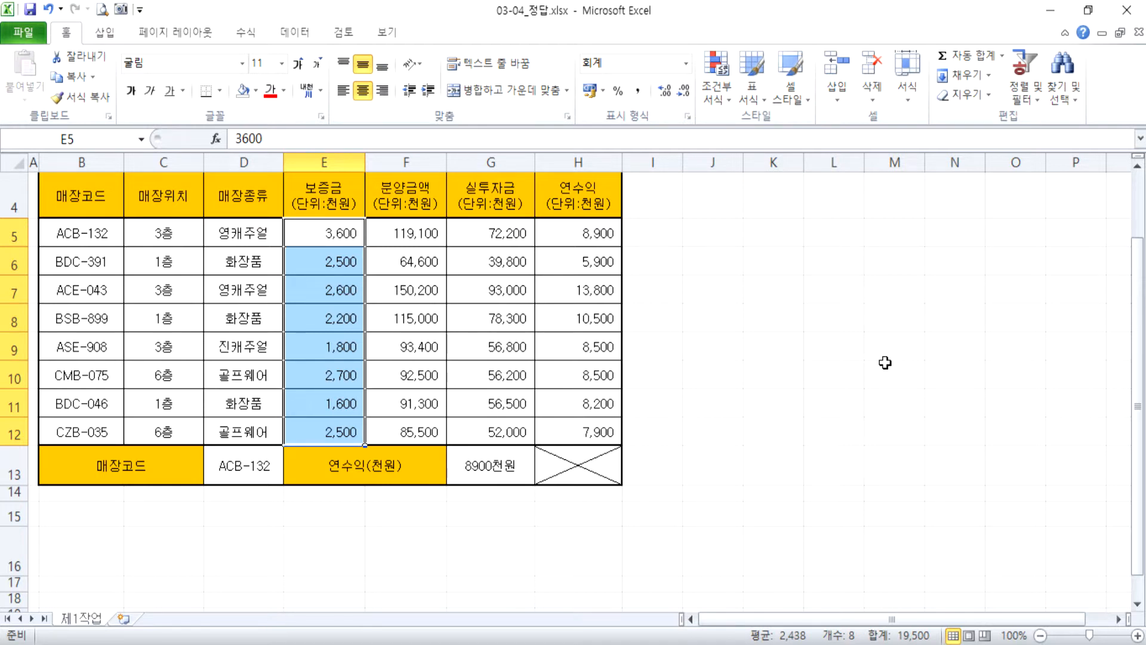
Create a custom highlight rule for the 연수익 values in H5:H12 with the condition cell value >= 10000.
left_click_drag(561, 234, 571, 428)
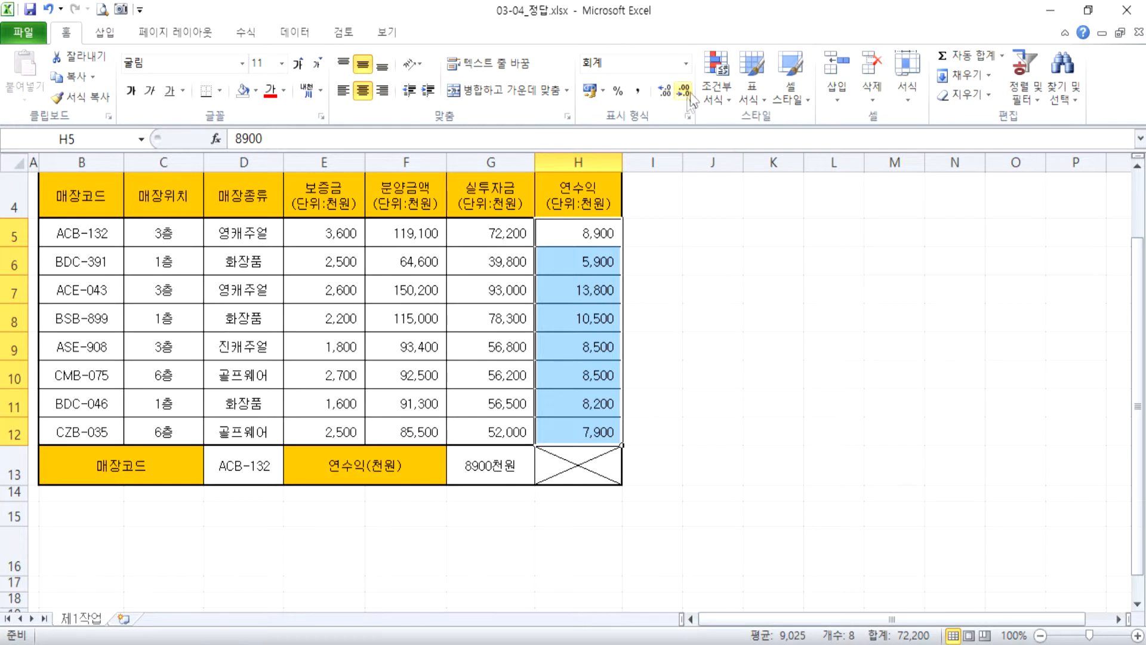
left_click(711, 89)
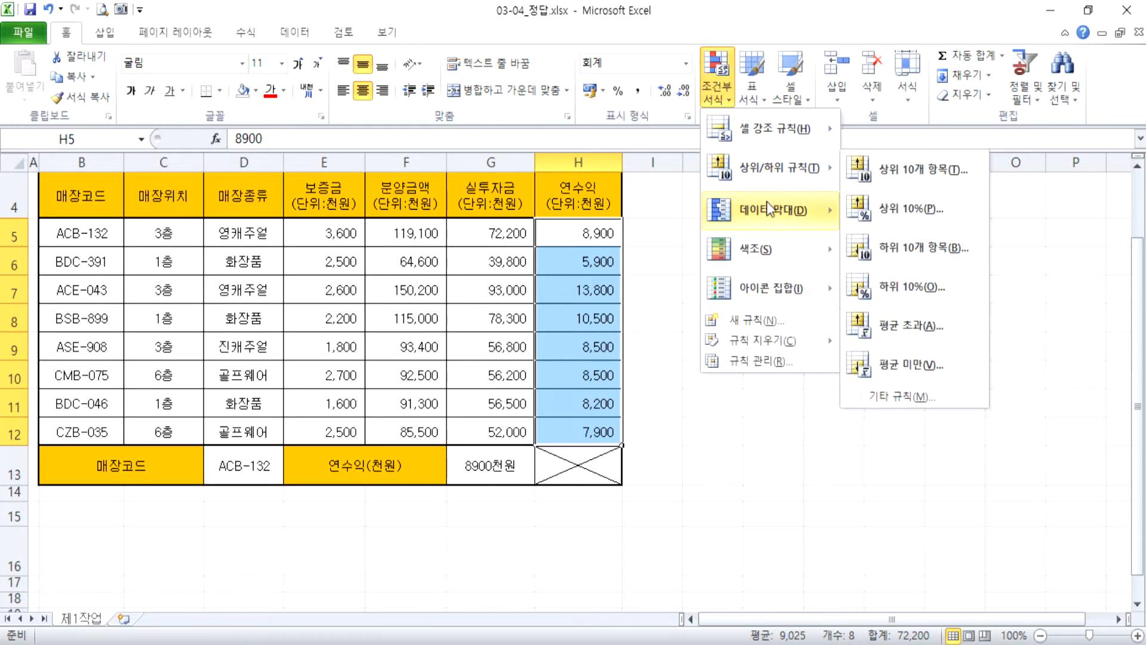
mouse_move(748, 215)
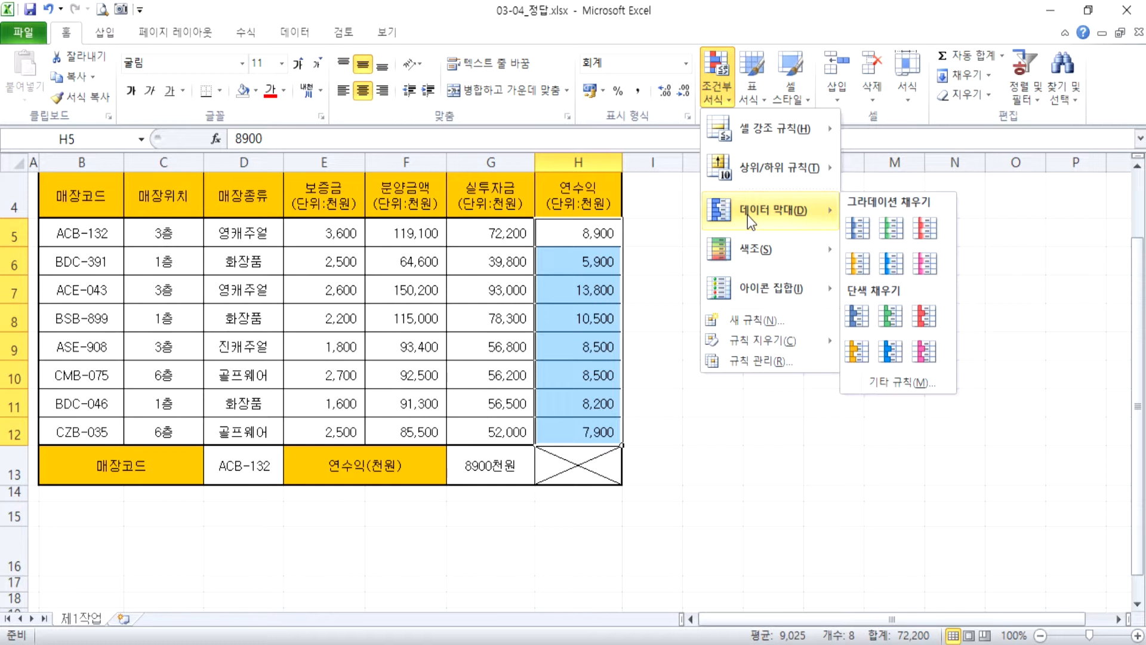
mouse_move(775, 145)
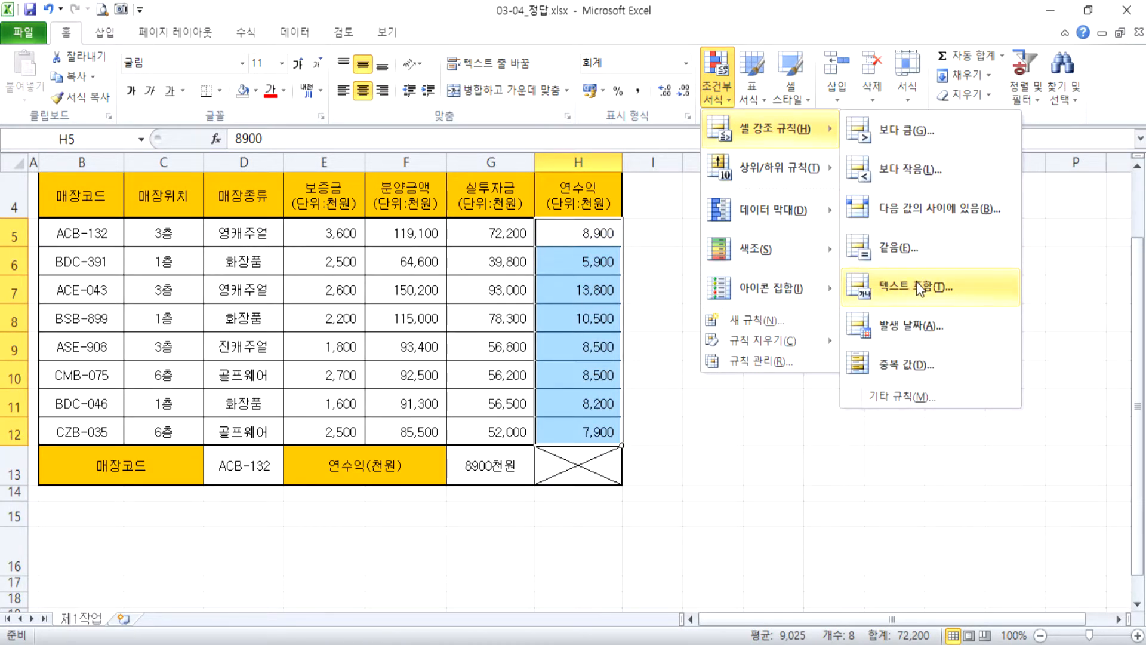
mouse_move(815, 167)
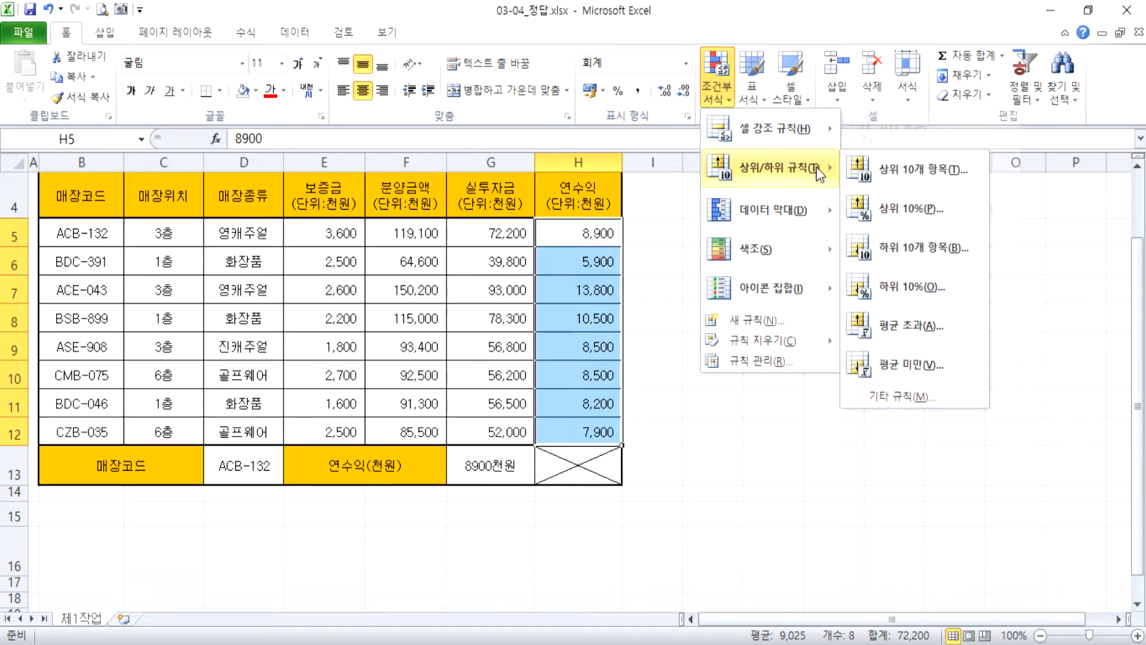
mouse_move(818, 128)
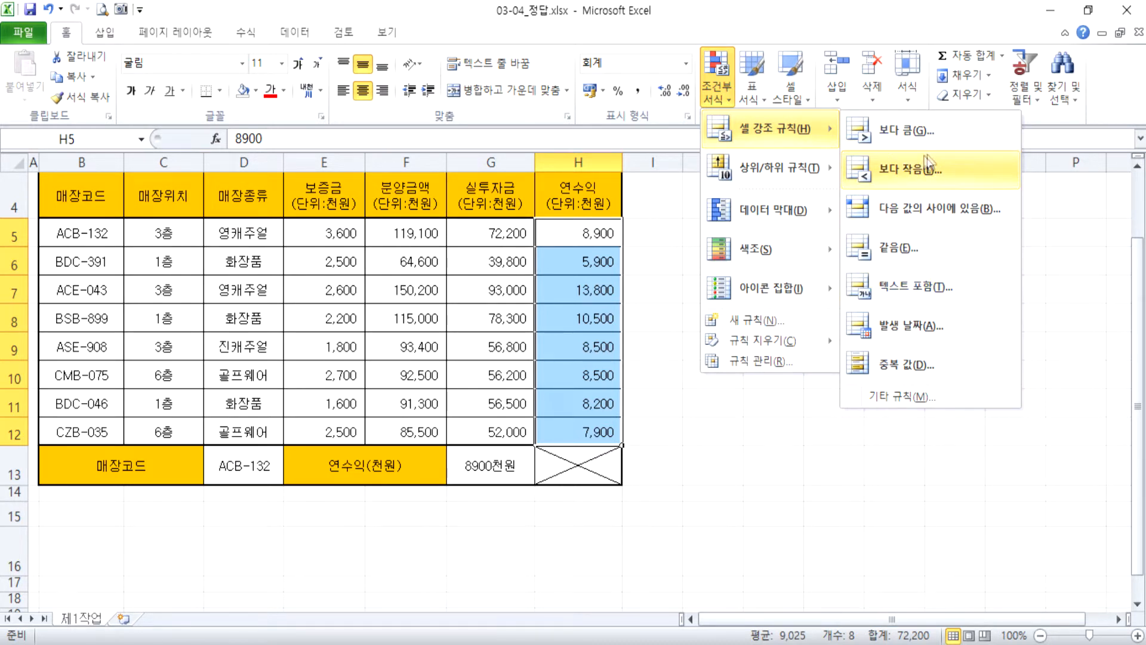
left_click(909, 397)
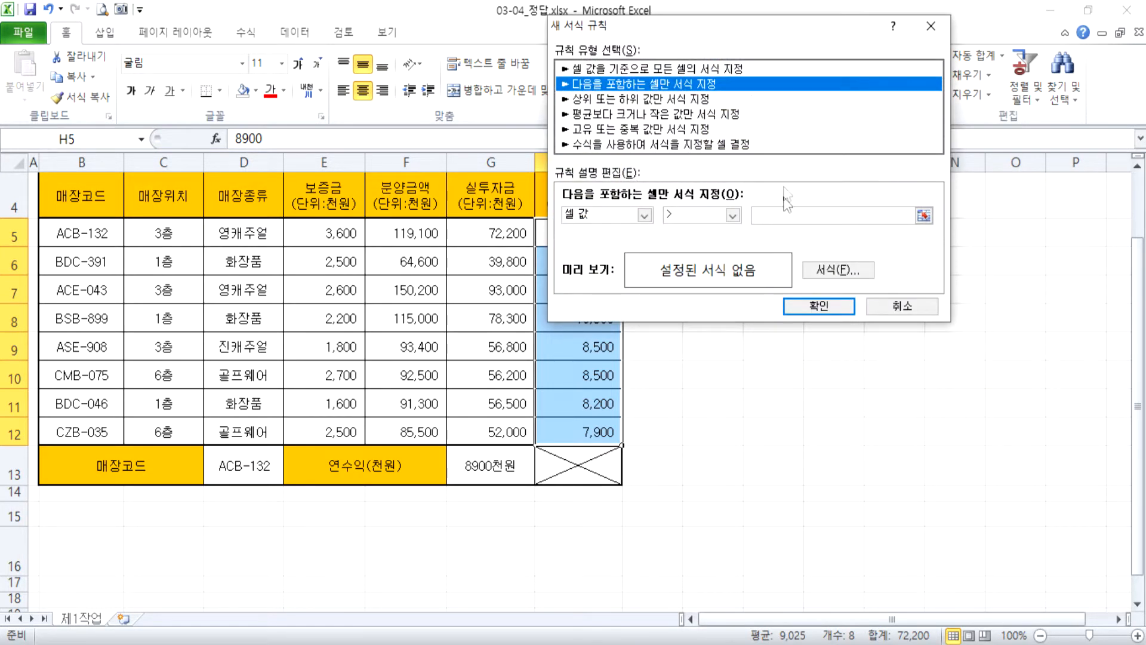
left_click(732, 215)
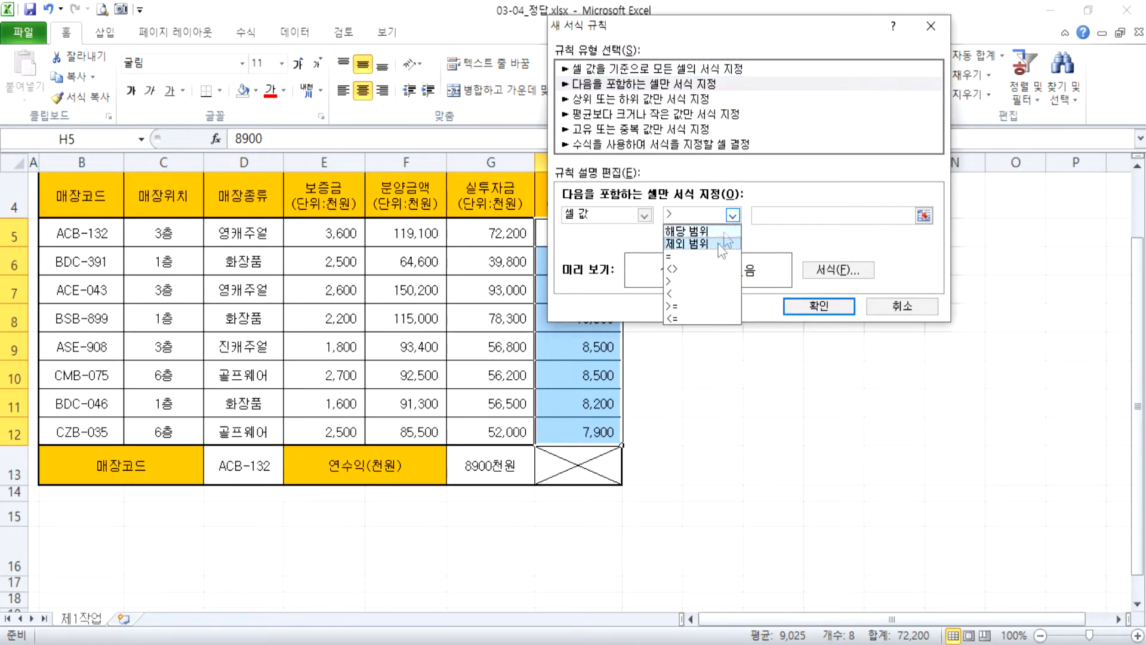
left_click(702, 305)
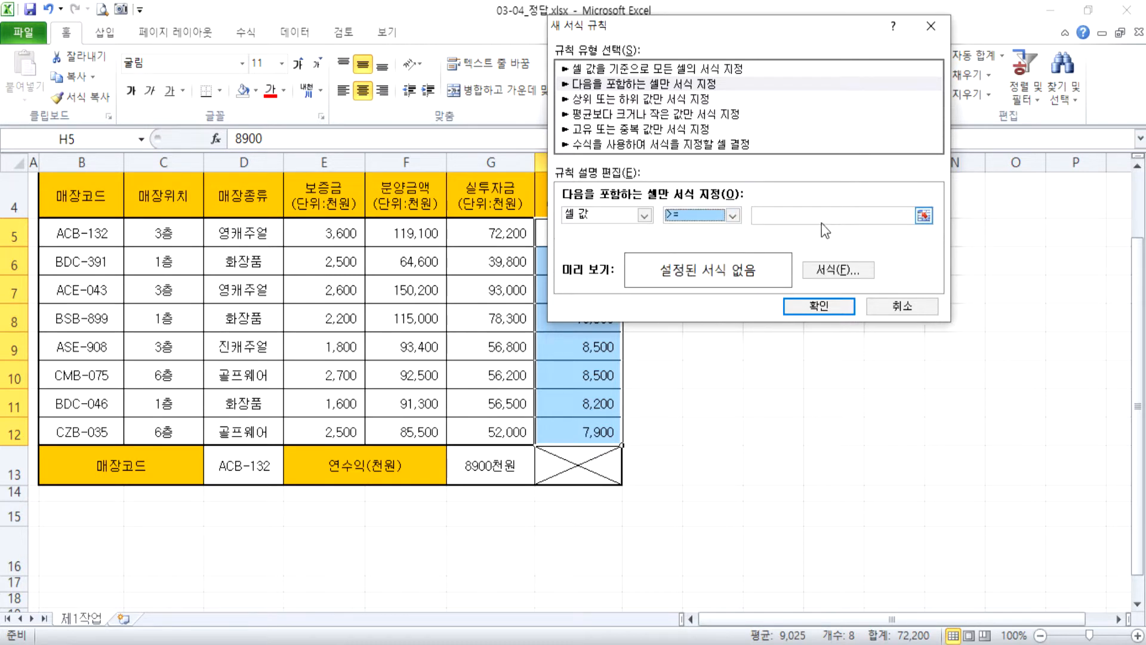
left_click(822, 216)
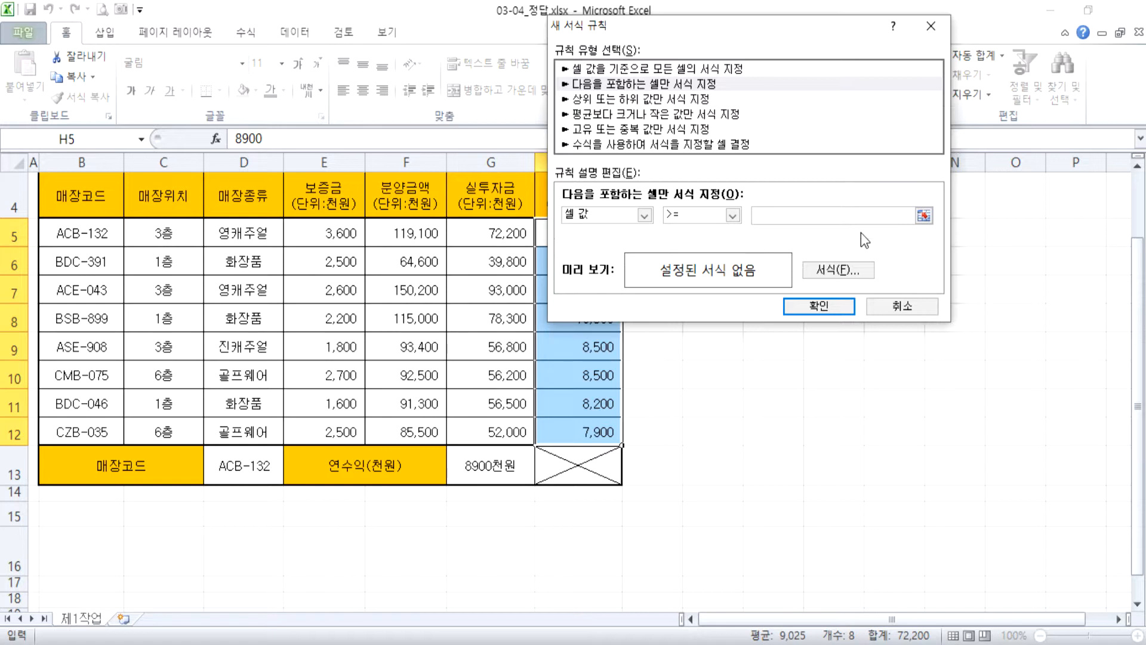
type("10000")
Give the >= 10000 rule for the 연수익 values in H5:H12 a yellow background fill and apply the rule.
left_click(847, 271)
left_click(589, 209)
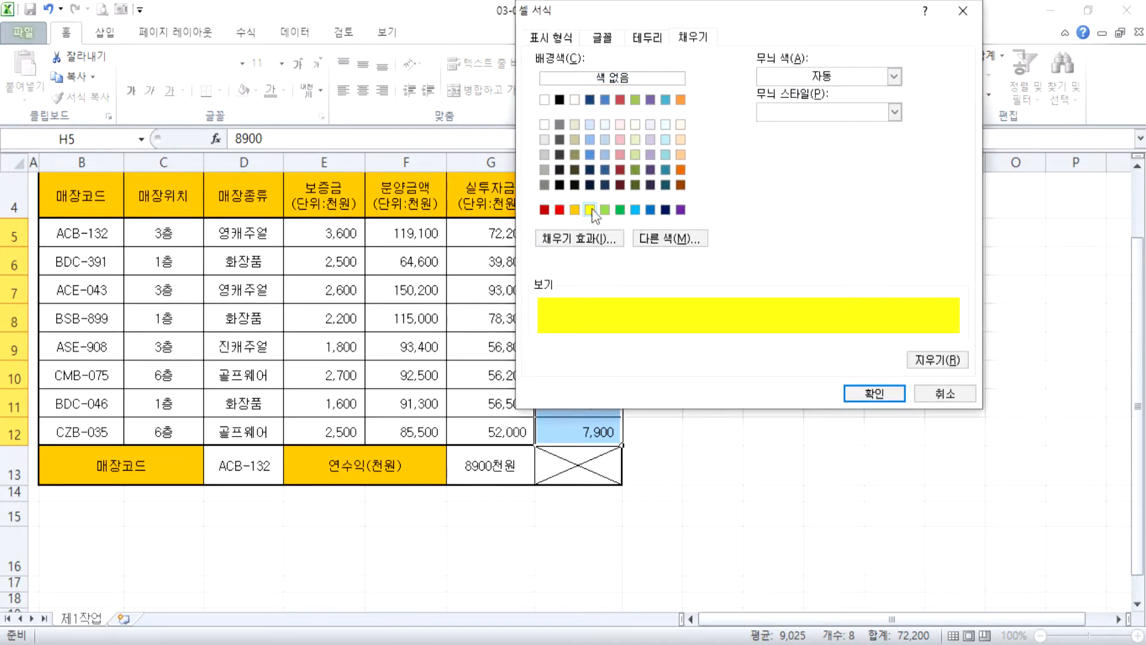
left_click(851, 392)
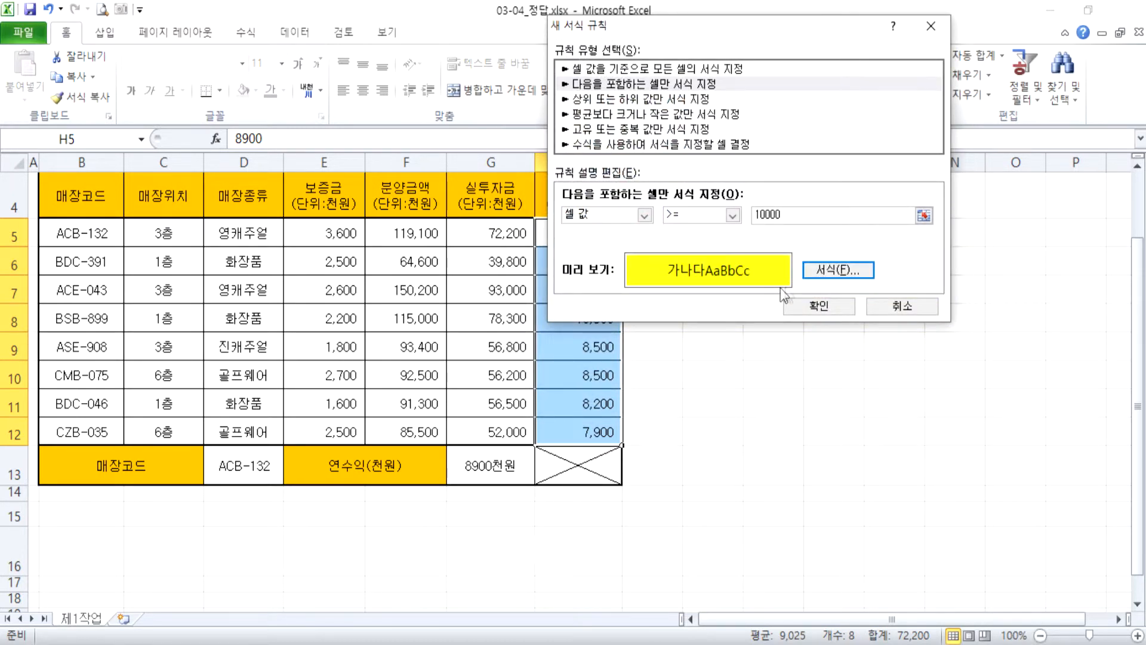
left_click_drag(776, 23, 900, 10)
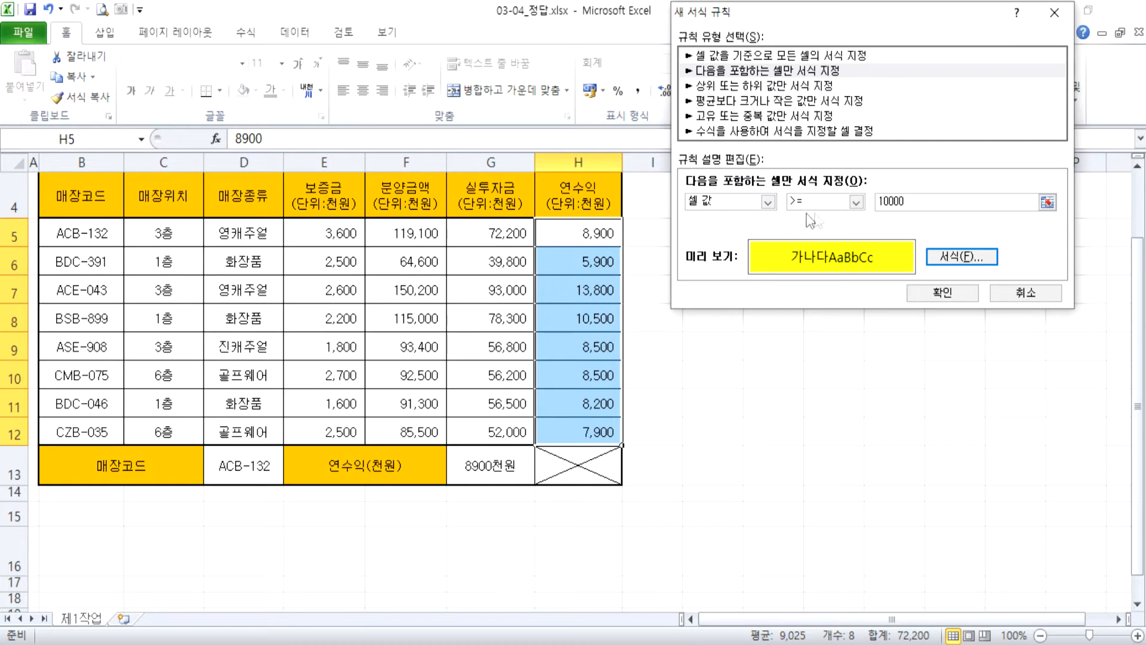
left_click(910, 201)
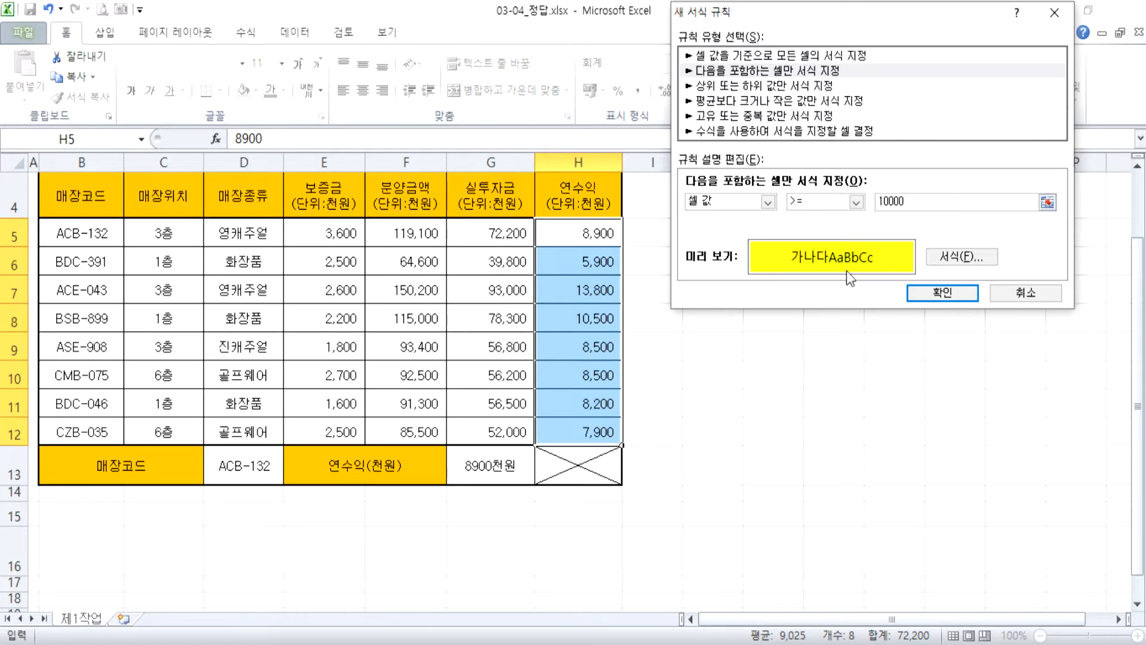
left_click(930, 293)
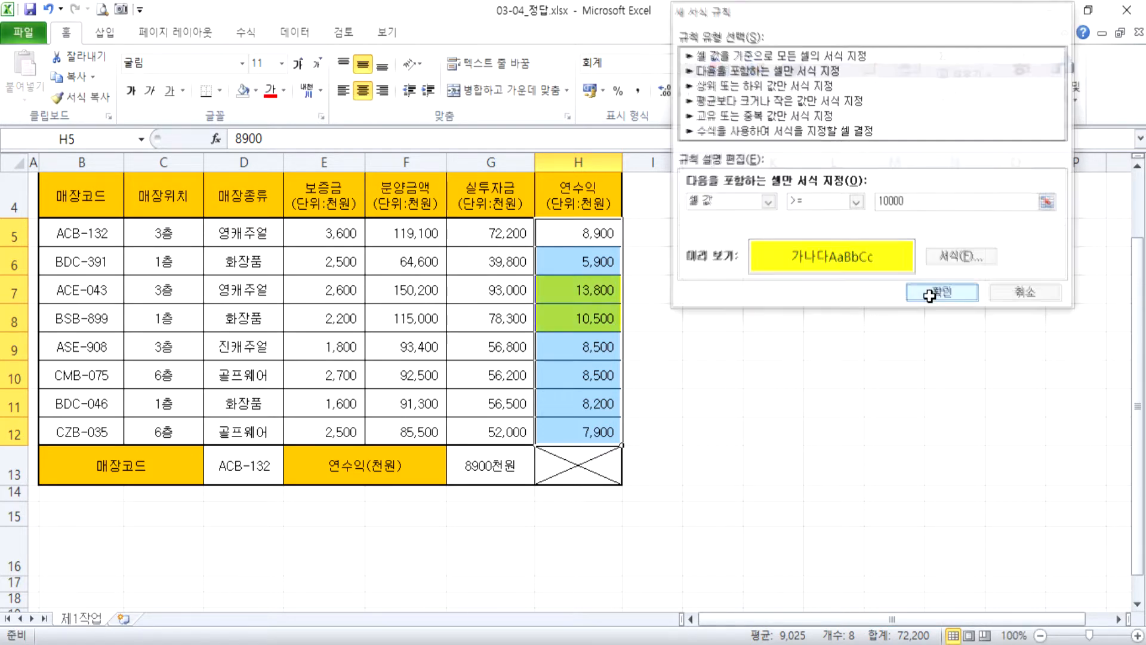
Change the 연수익 value in H11 to 13000 to test the highlight rule.
left_click(544, 410)
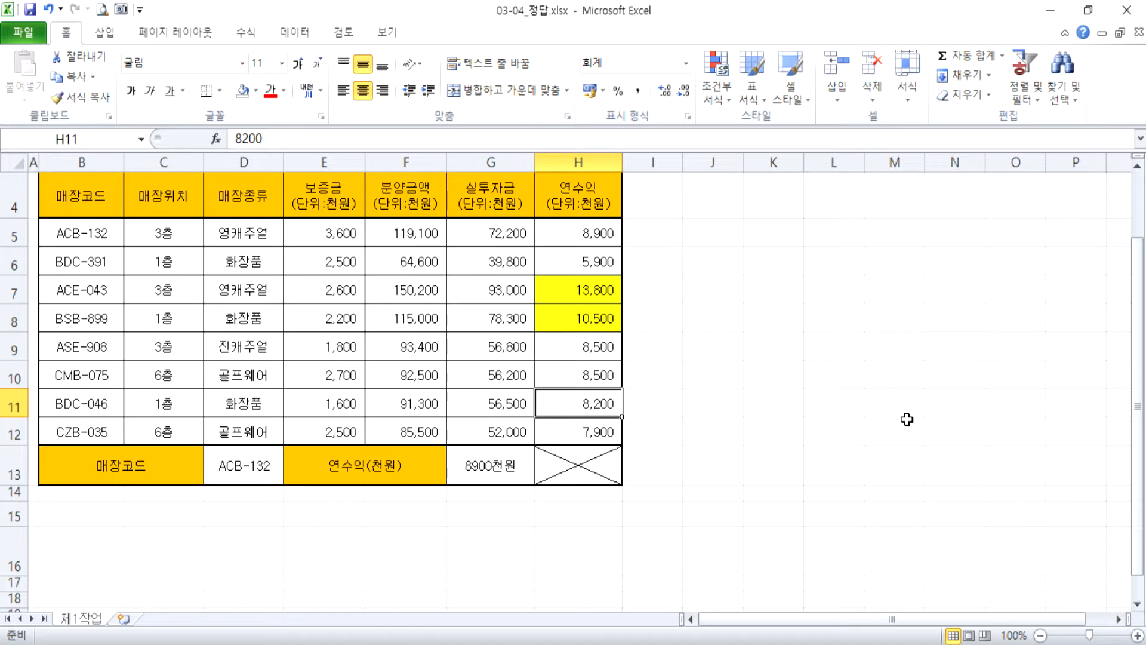
type("13000")
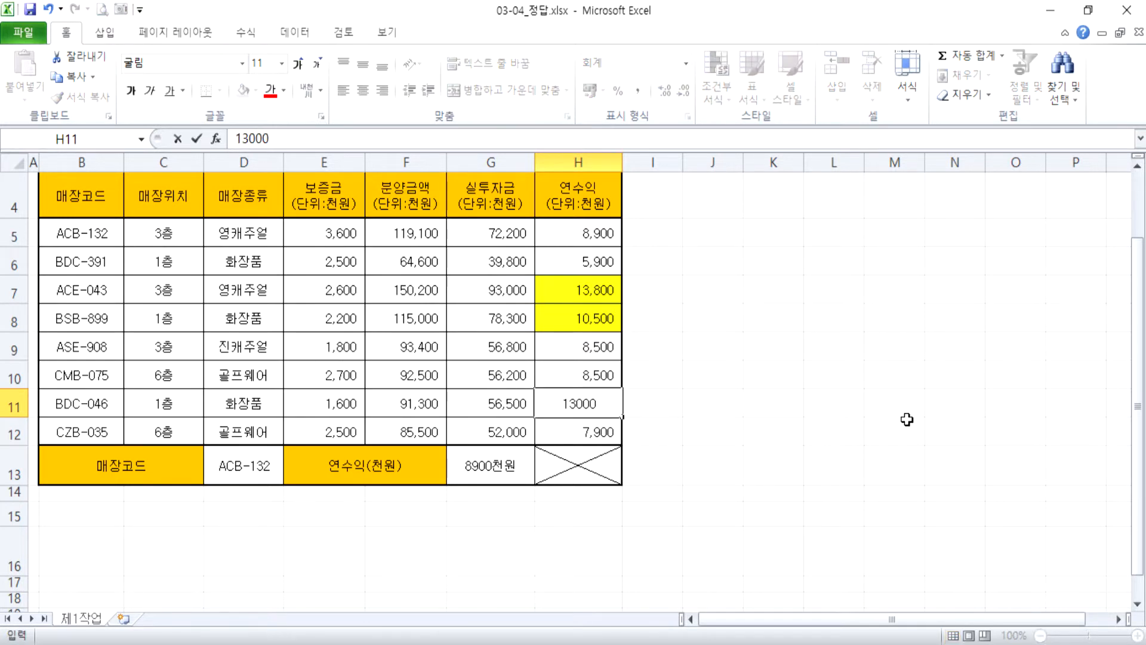
key("Return")
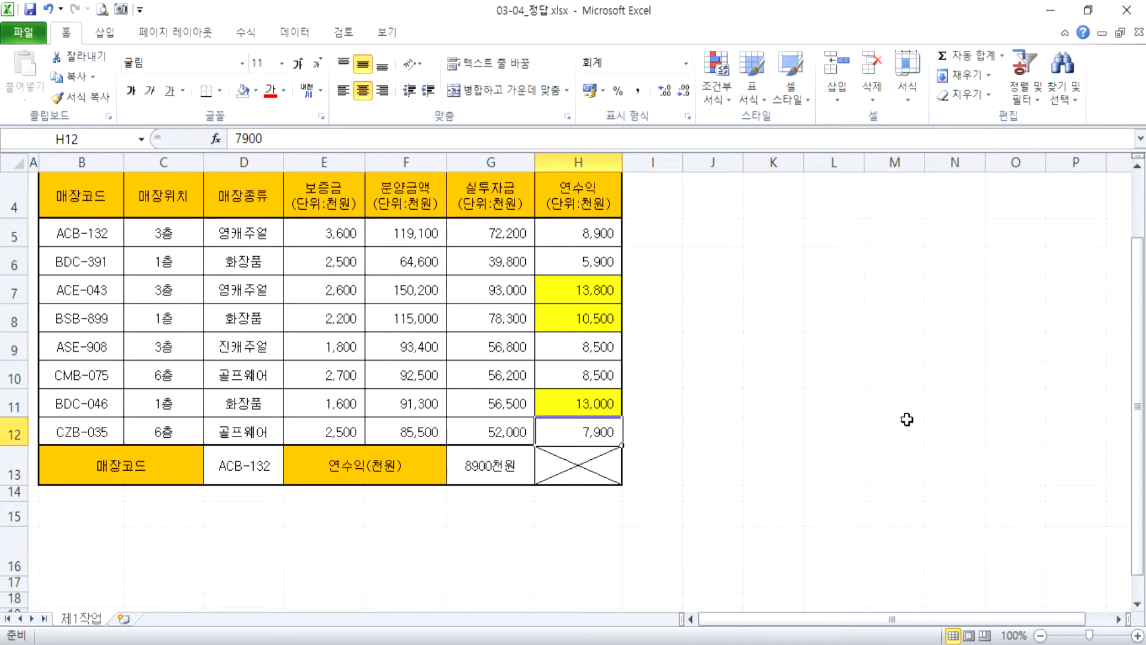
key("alt+Tab")
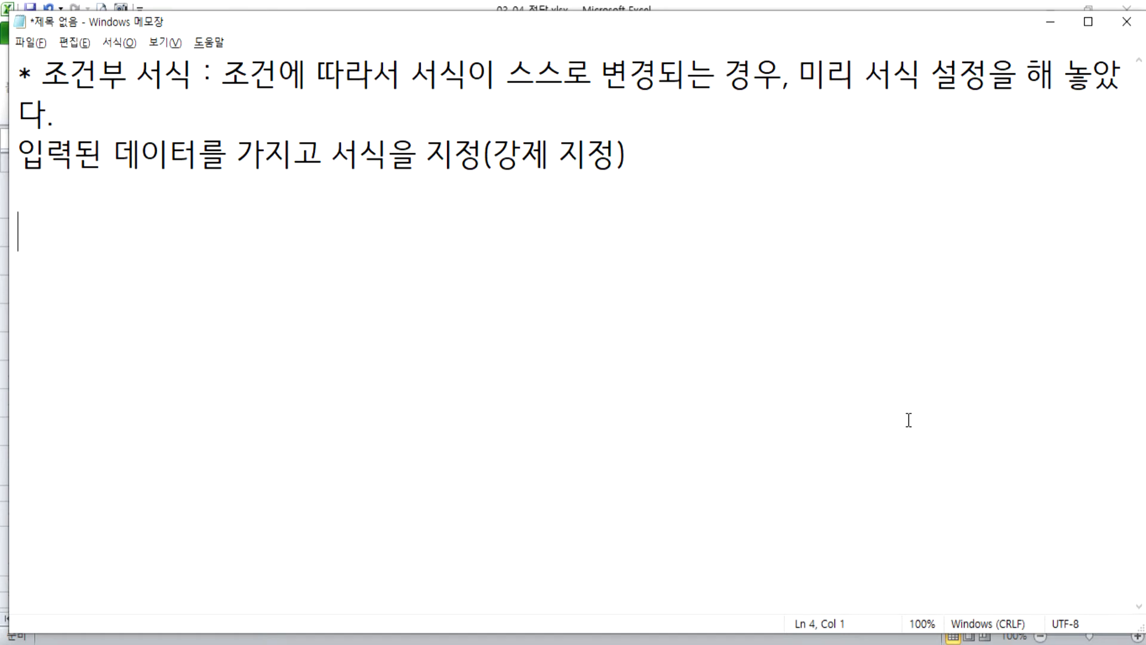
key("alt+Tab")
Open the existing cell value >= 10000 rule of H5:H12 for editing in the conditional formatting rules manager.
left_click(606, 233)
left_click_drag(606, 233, 591, 425)
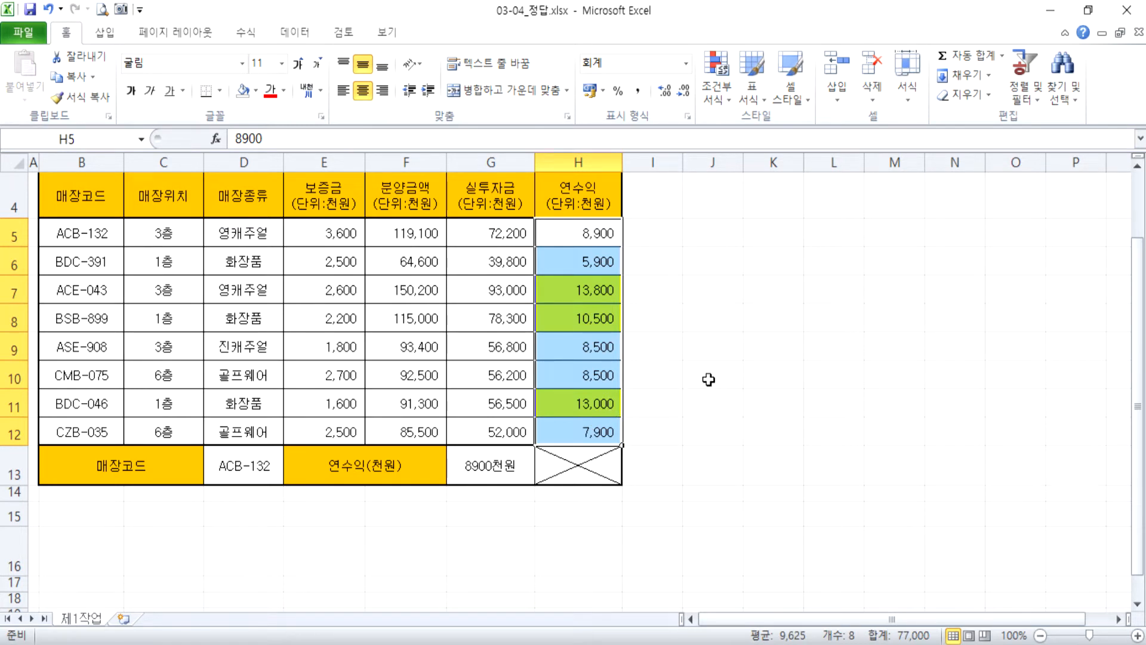
left_click(724, 99)
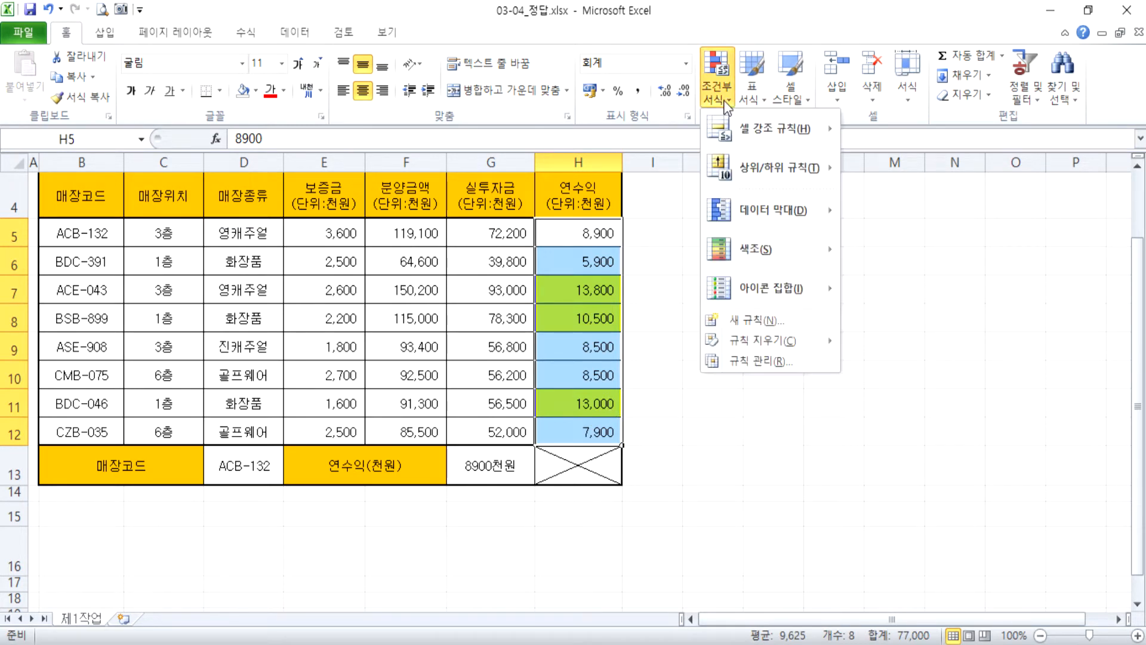
left_click(746, 361)
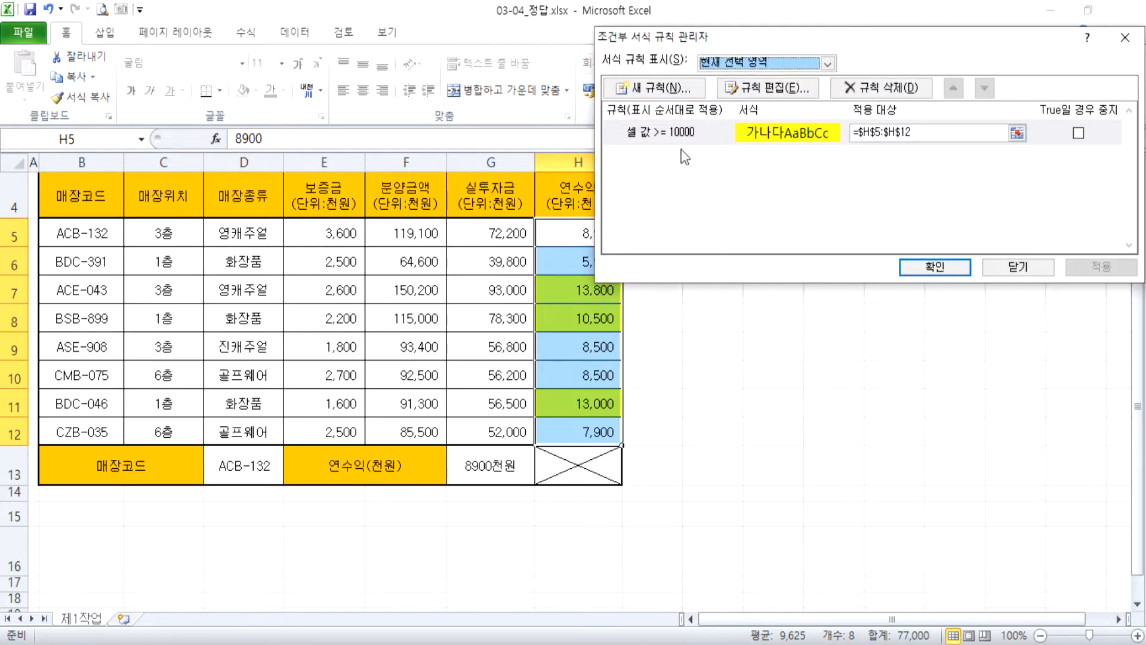
left_click_drag(728, 44, 817, 91)
left_click(752, 178)
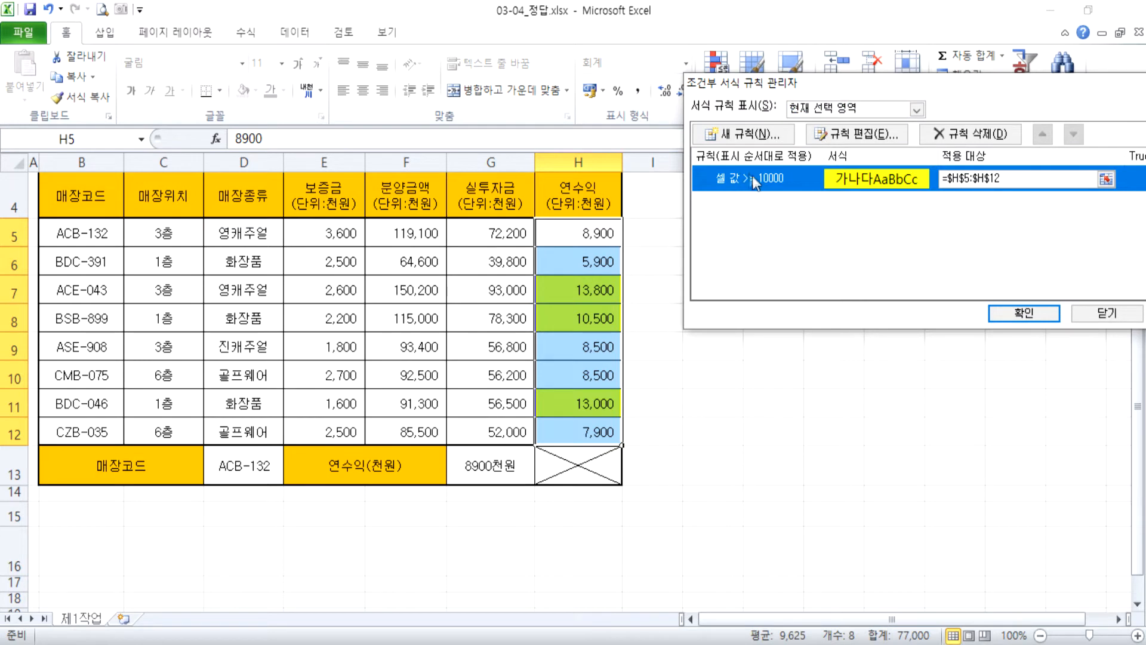
left_click(868, 136)
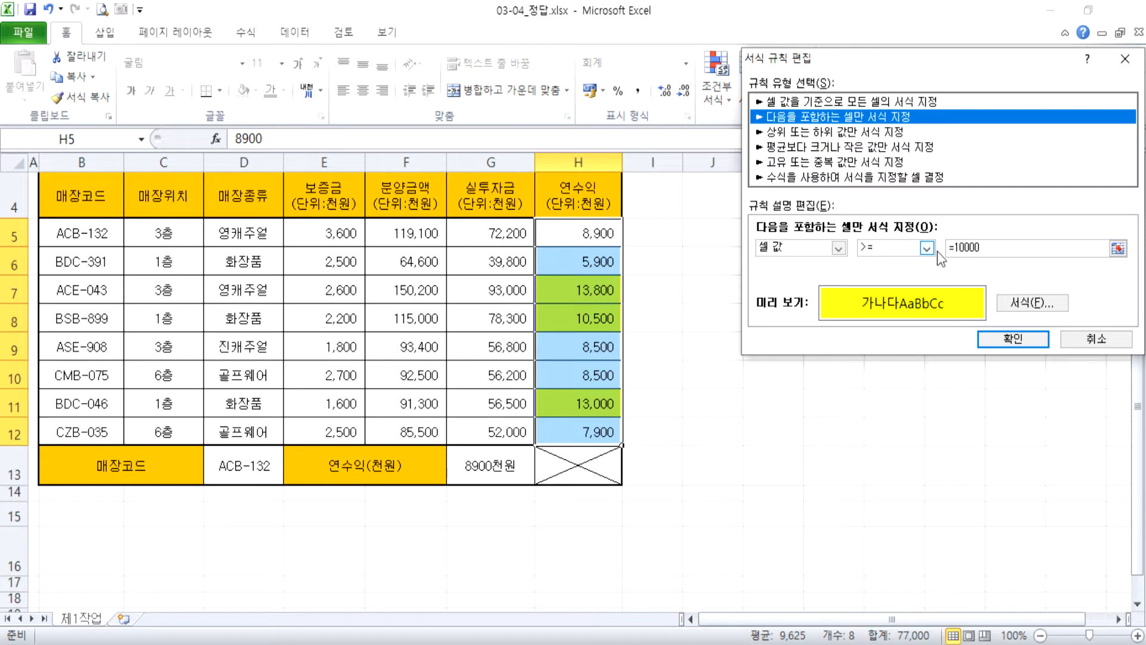
Set the rule's comparison value to 10000 and its fill to red, and apply the edited rule.
left_click_drag(959, 249, 904, 252)
type("1")
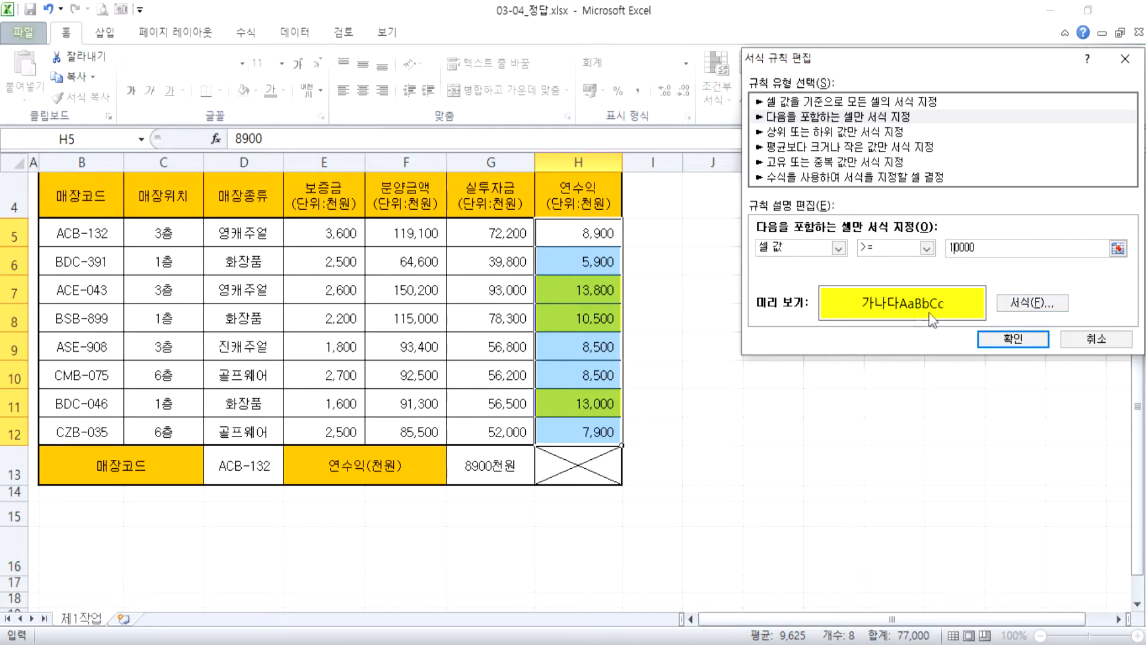
left_click(1009, 304)
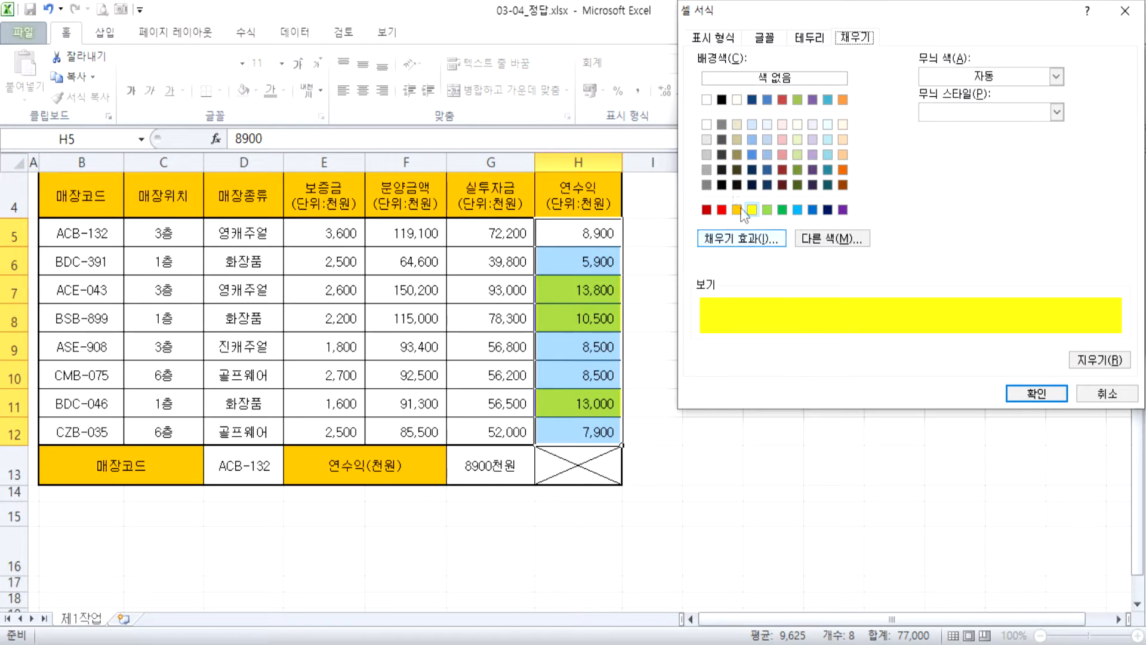
left_click(721, 209)
left_click(1037, 393)
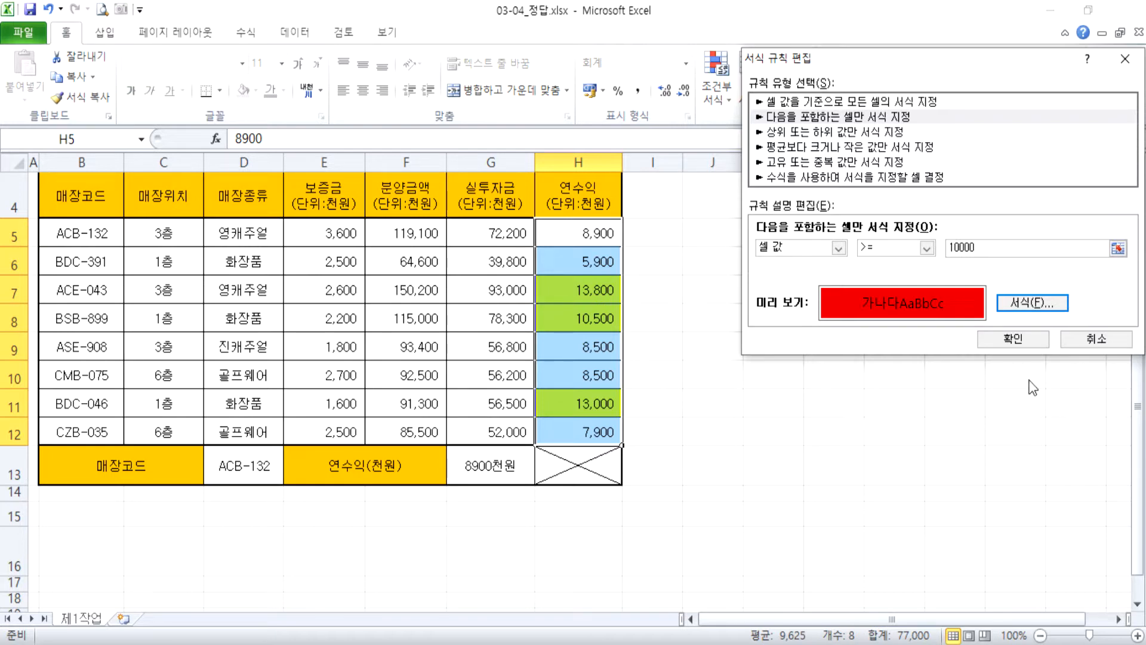
left_click(1015, 340)
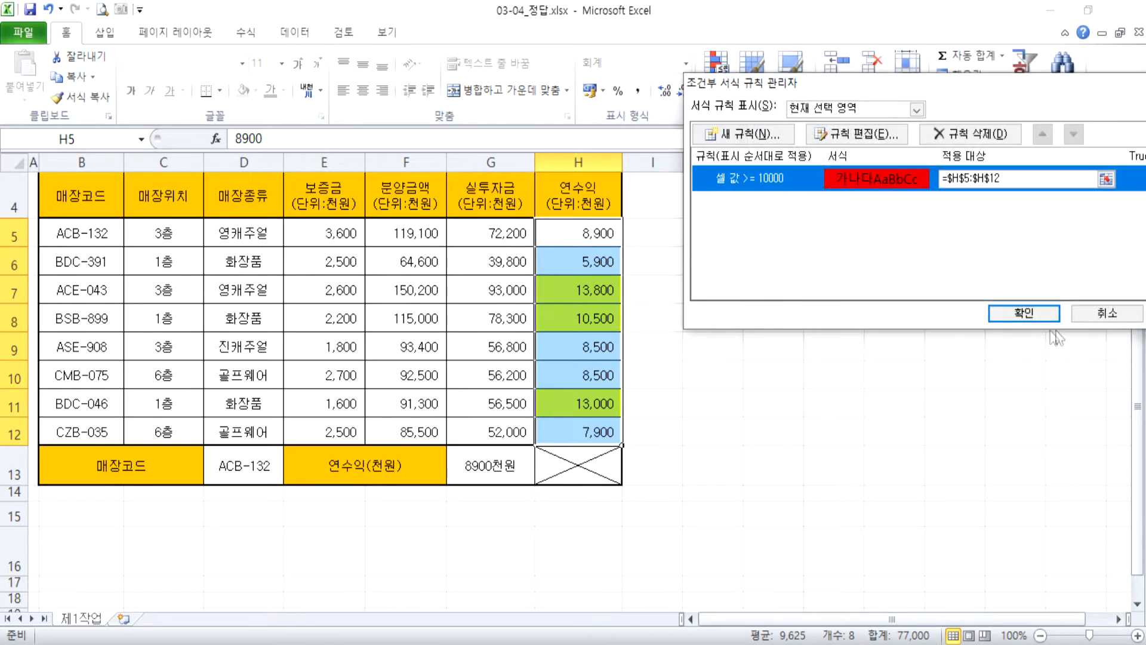
left_click(1026, 313)
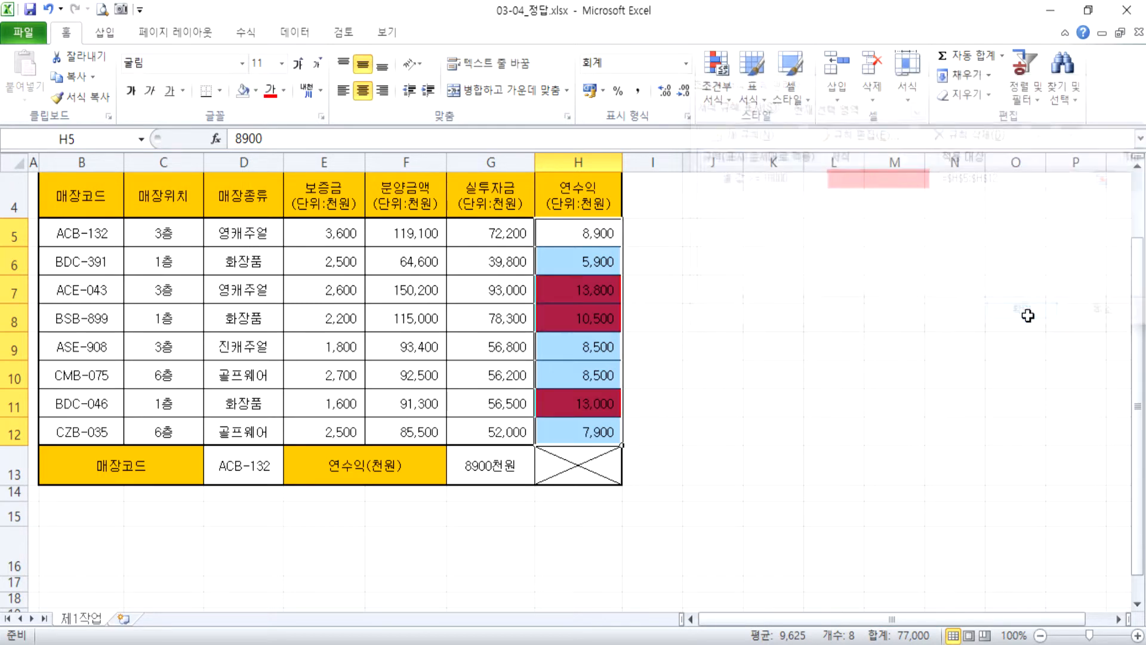
left_click(670, 374)
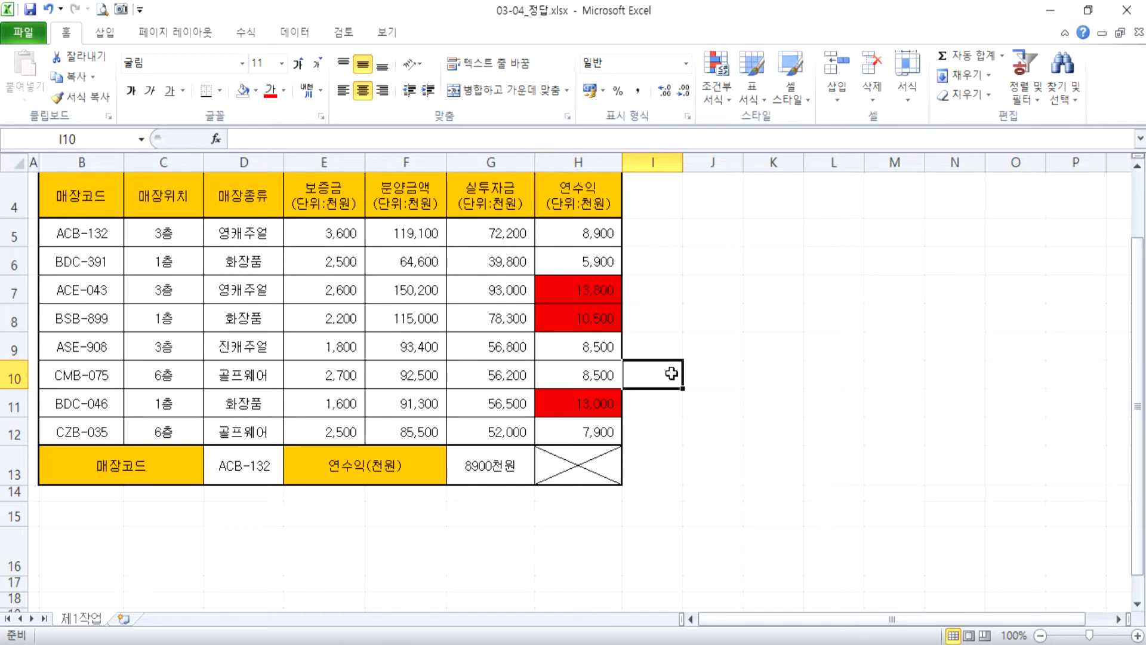
Change the 연수익 value in H11 to 7500 to test the edited rule.
key("Up")
key("Up")
key("Up")
key("Left")
key("Down")
key("Down")
key("Down")
key("Down")
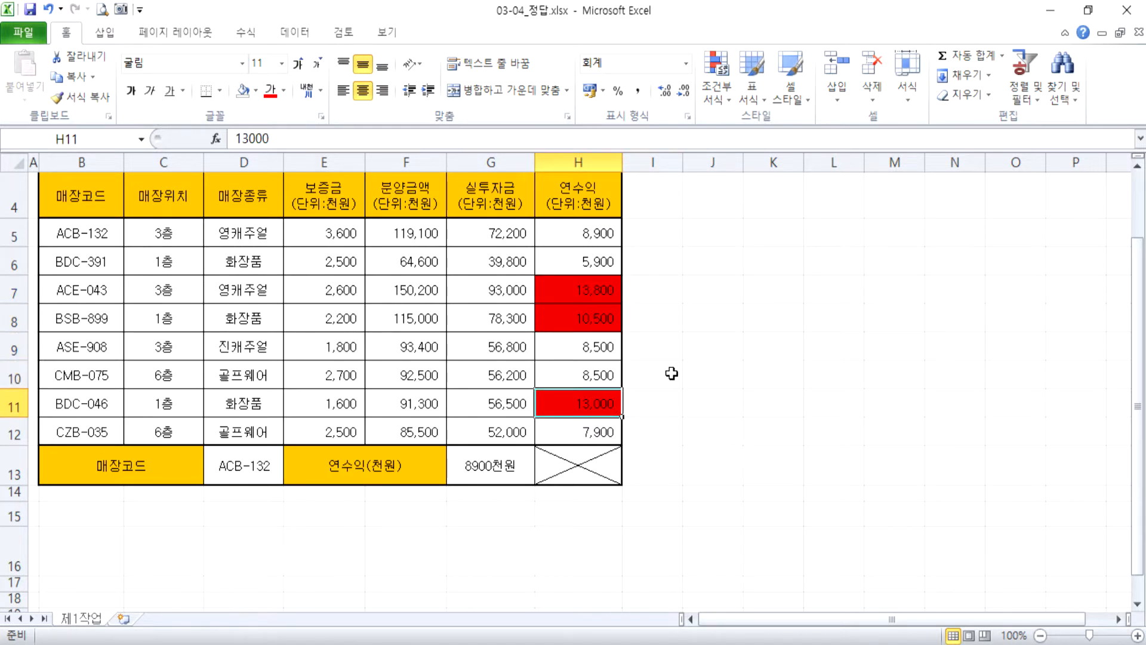
type("7500")
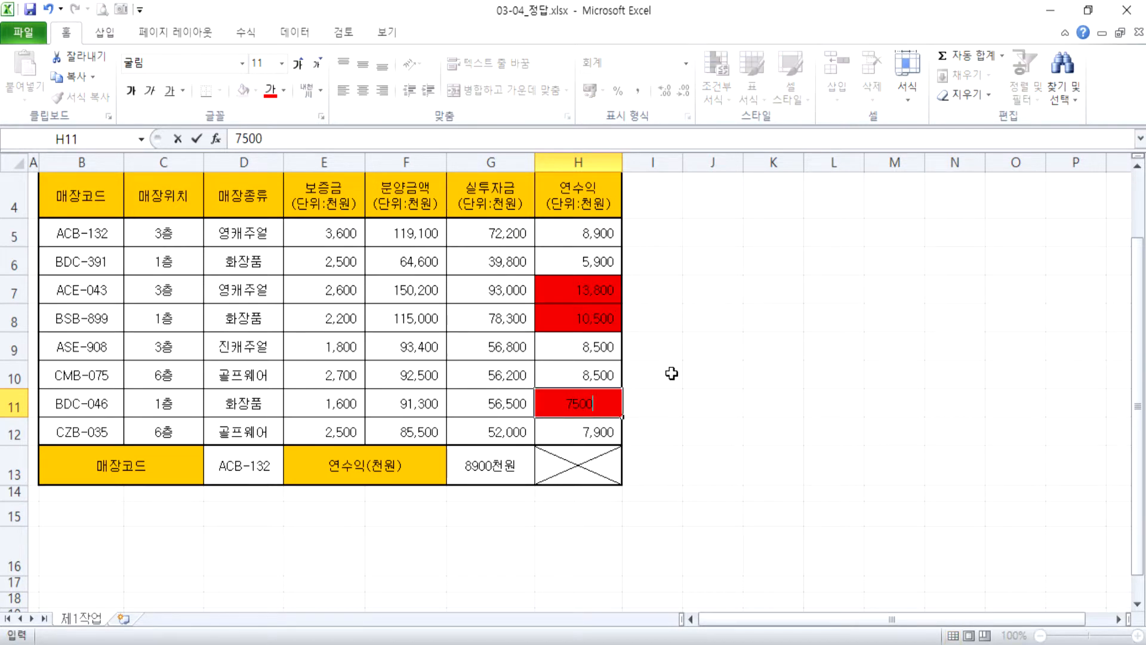
key("Return")
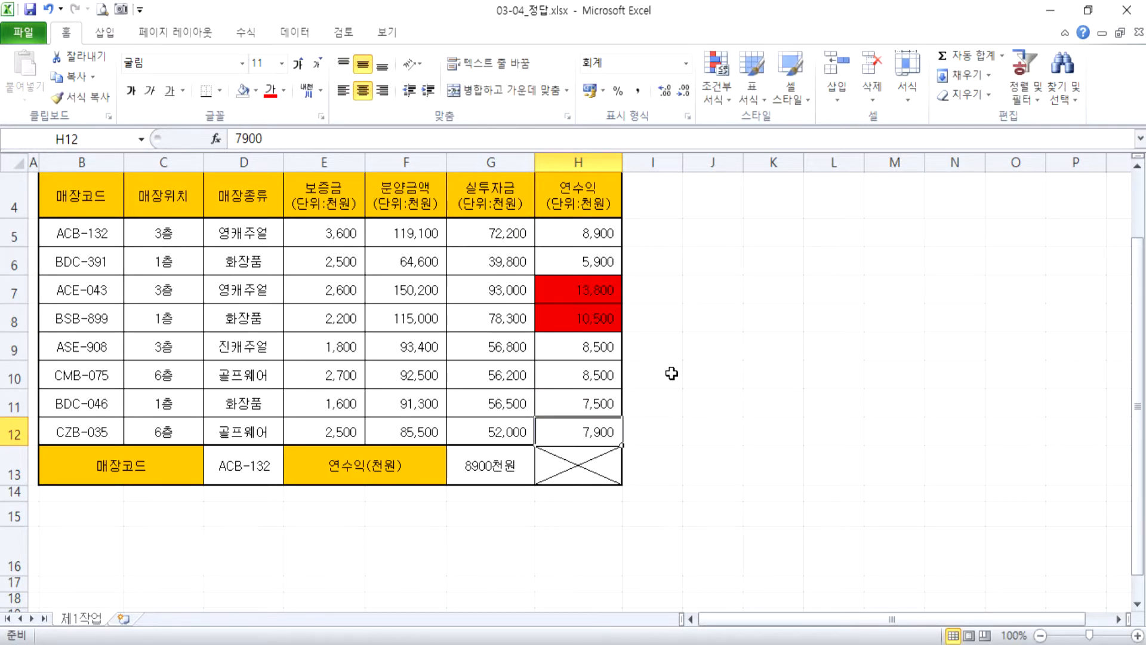
Change the 연수익 value in H7 to 8500.
key("Up")
key("Up")
key("Up")
key("Up")
key("Up")
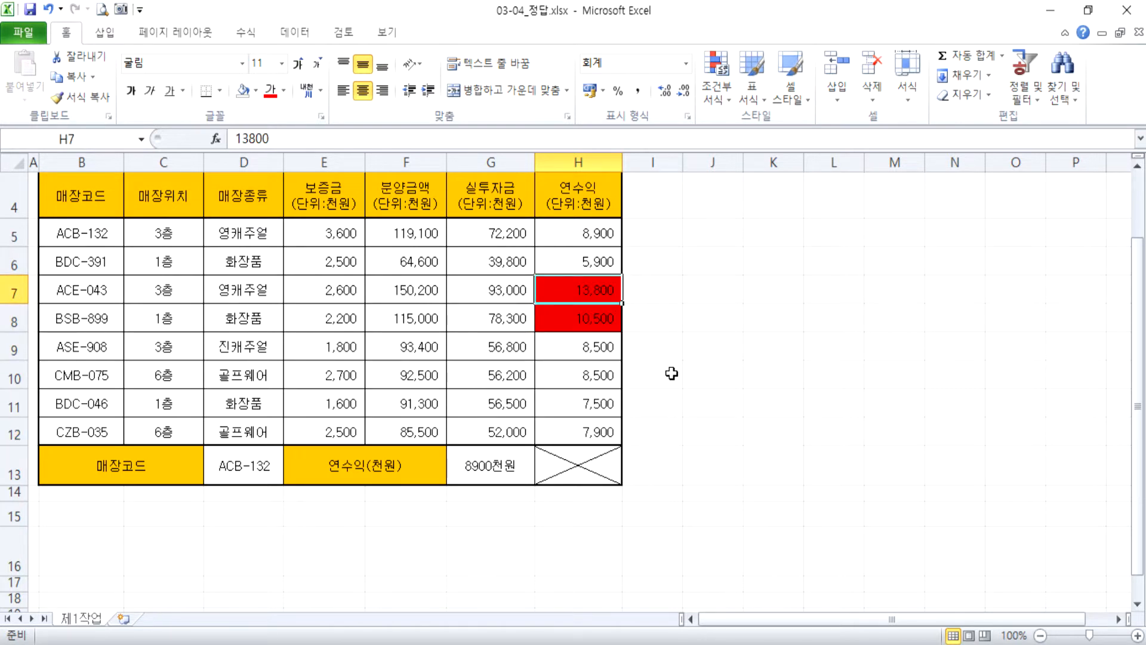
type("8500")
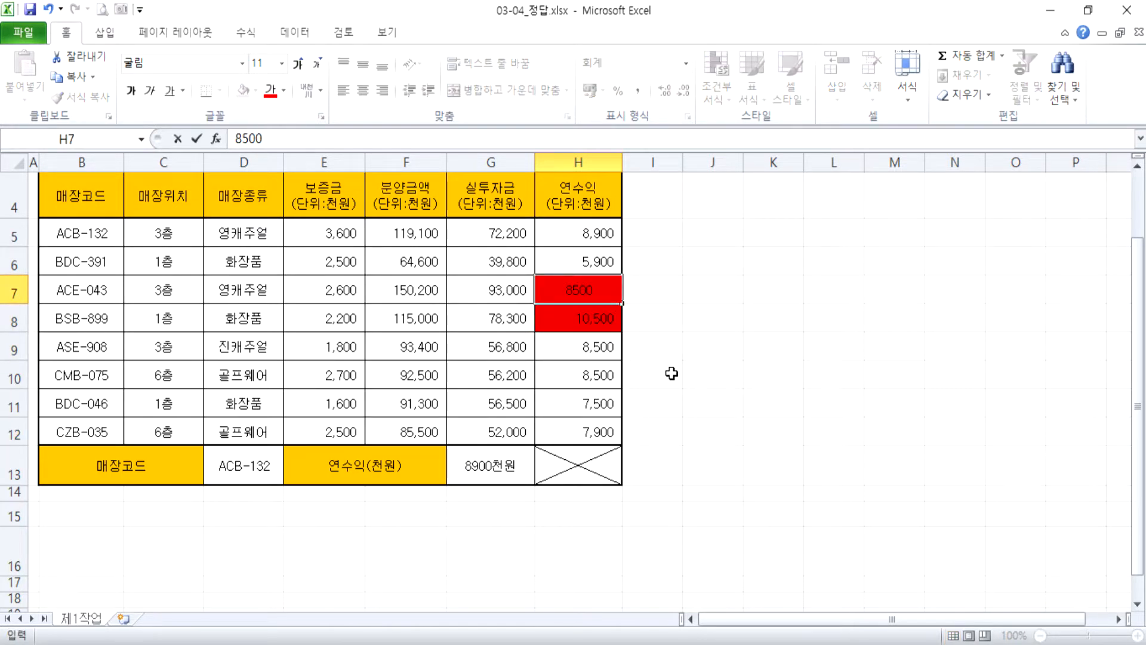
key("Return")
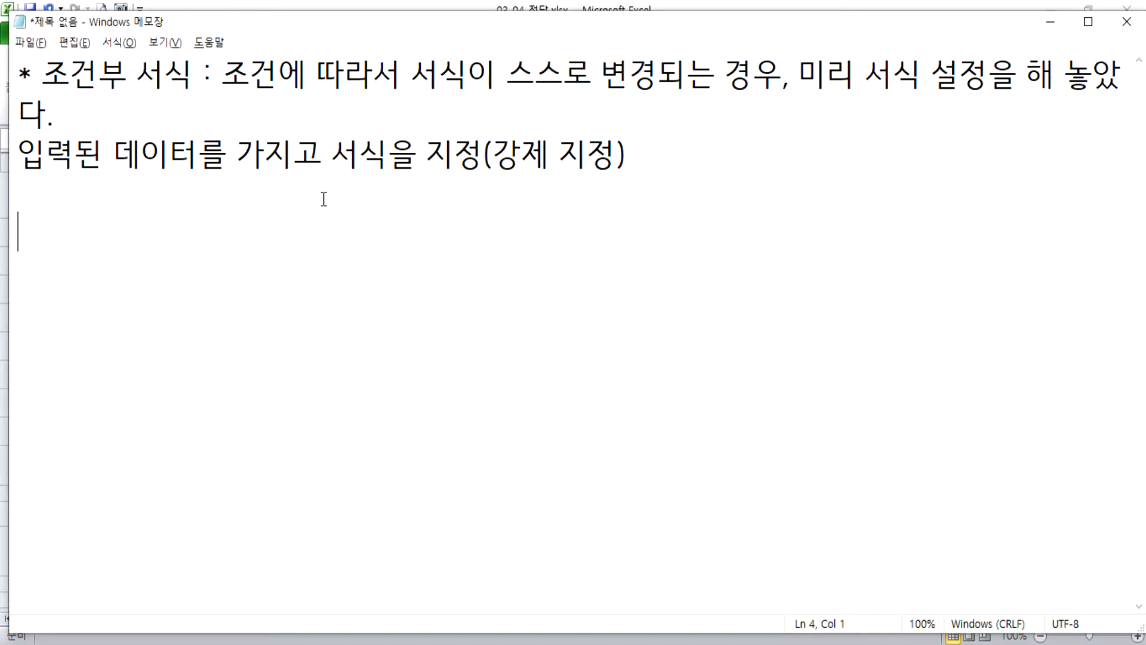
left_click(382, 179)
key("alt+Tab")
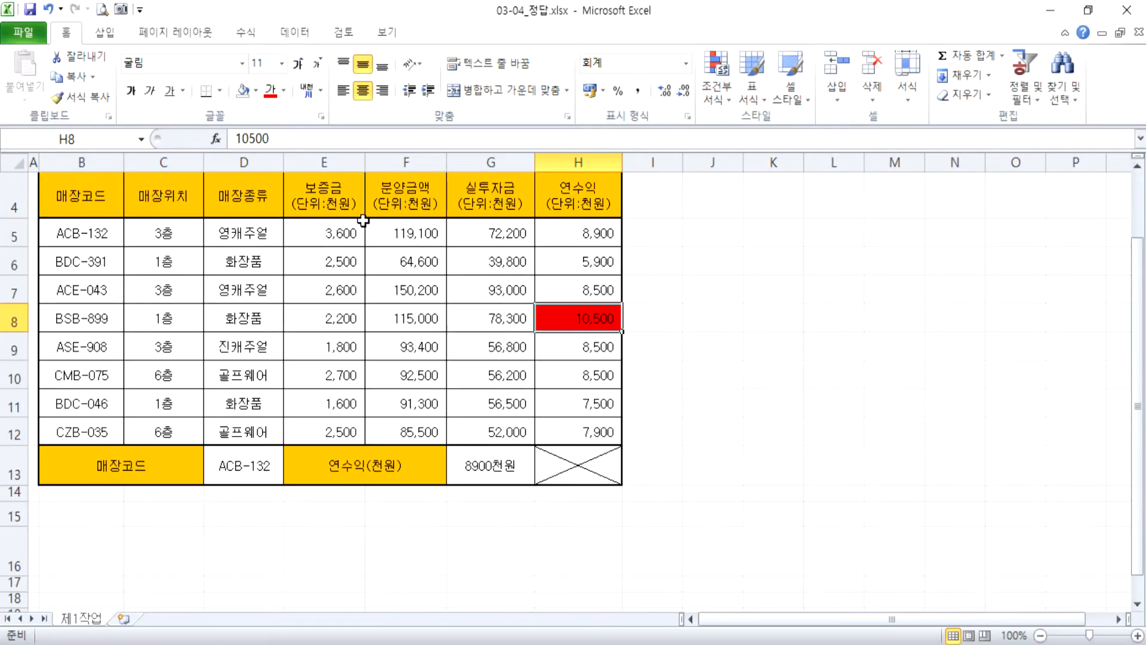
left_click_drag(569, 238, 574, 345)
left_click(575, 326)
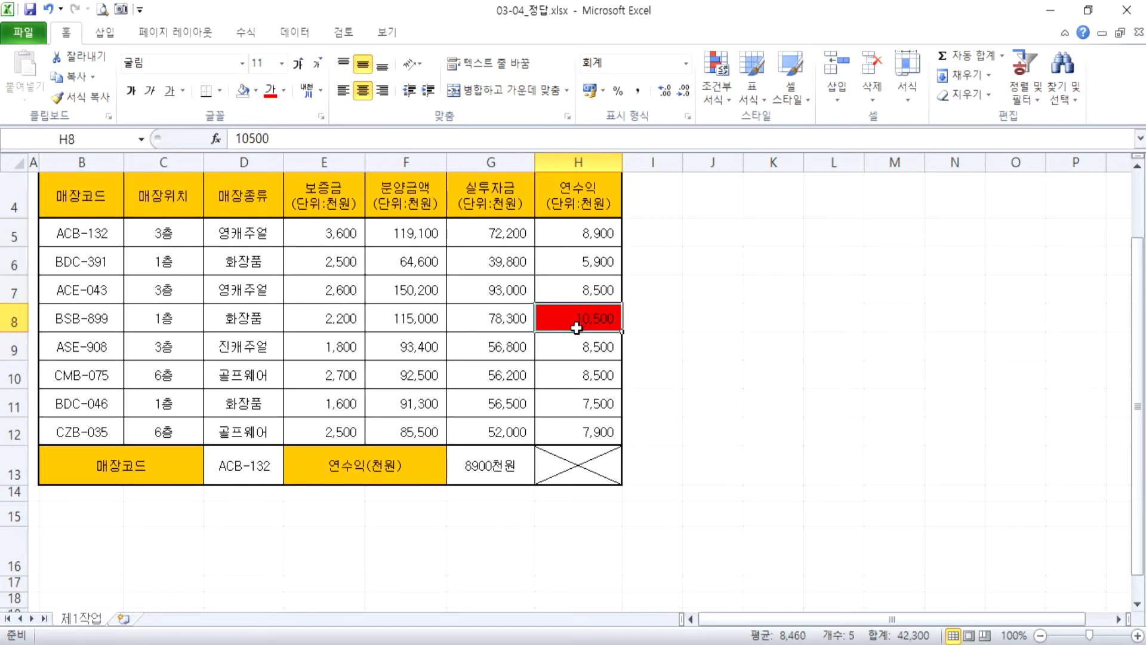
Edit the conditional formatting rule of H5:H12 so it highlights cell values >= 8000, and apply the change.
left_click_drag(559, 225, 559, 425)
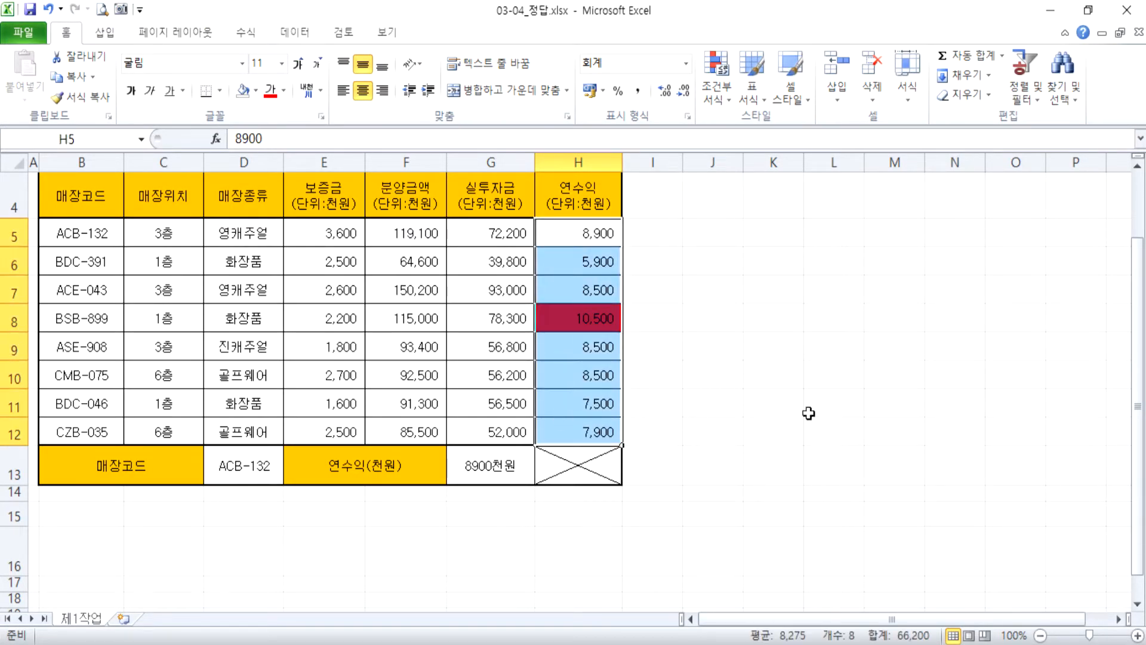
left_click(717, 92)
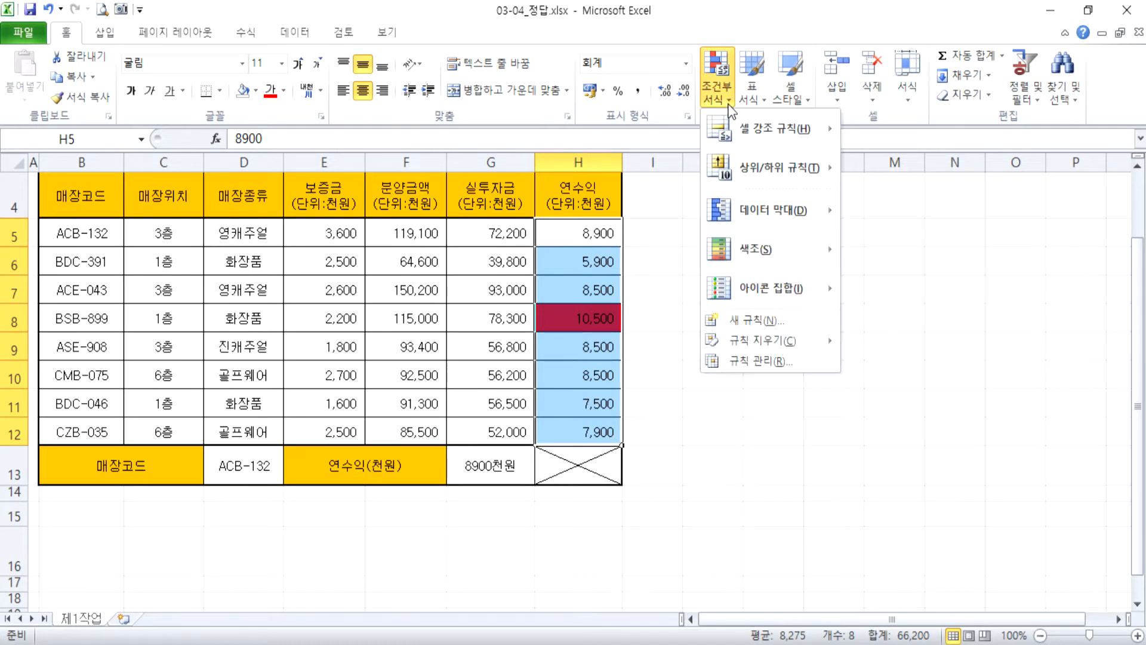
left_click(789, 360)
left_click_drag(721, 88, 793, 80)
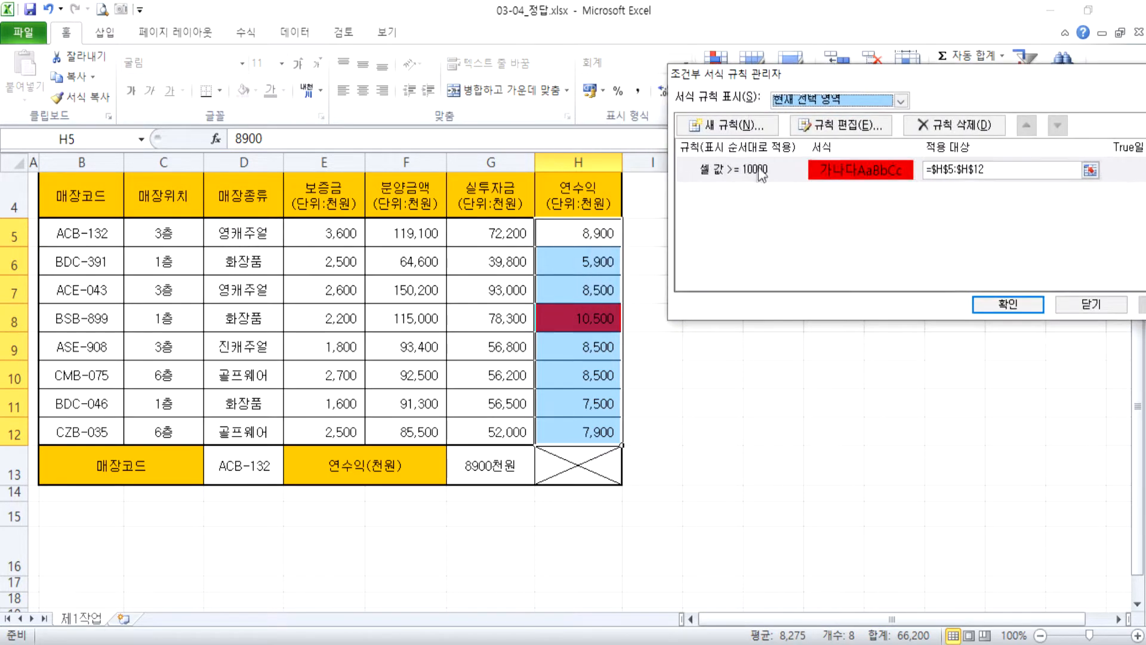
left_click(753, 173)
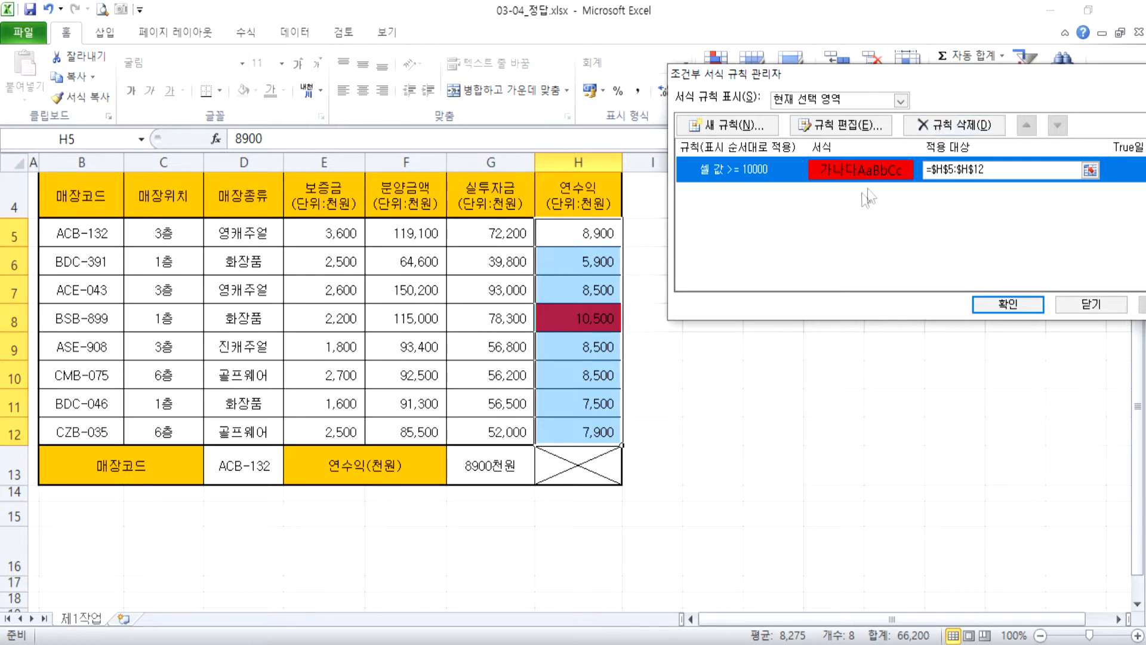
left_click(862, 123)
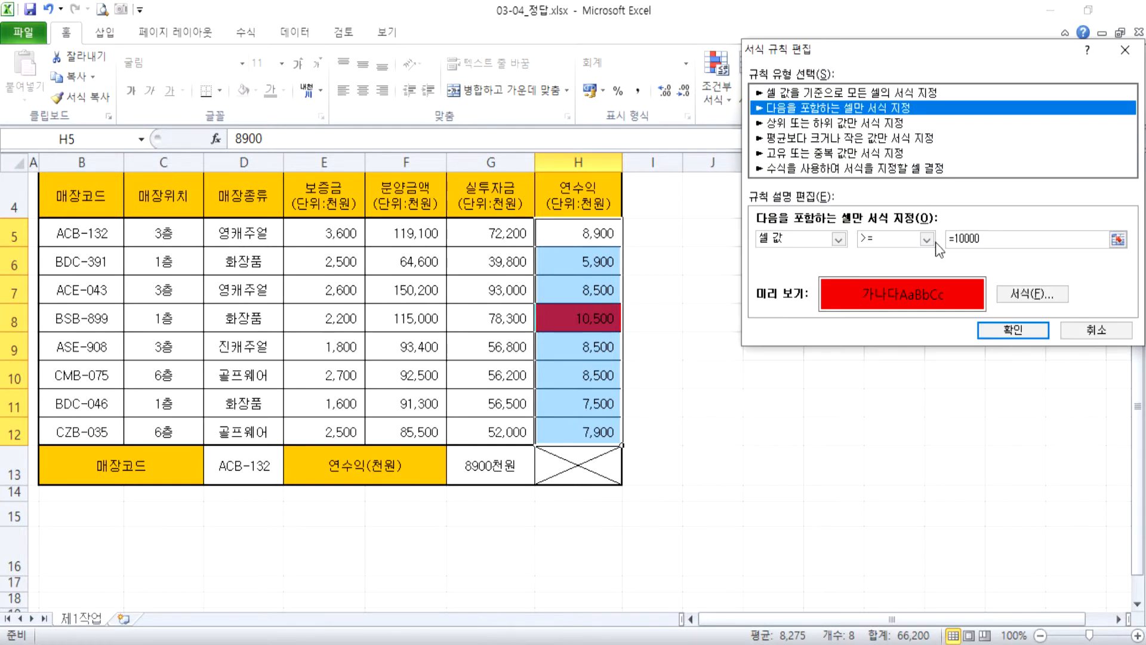
left_click_drag(985, 240, 818, 234)
type("8000")
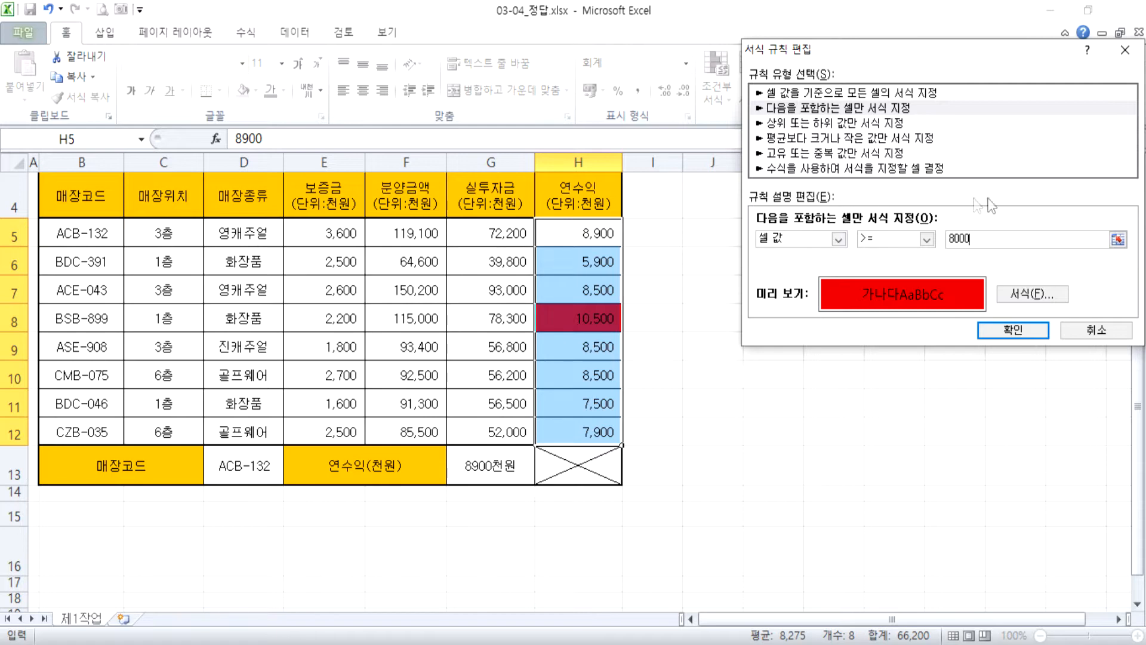
left_click(985, 330)
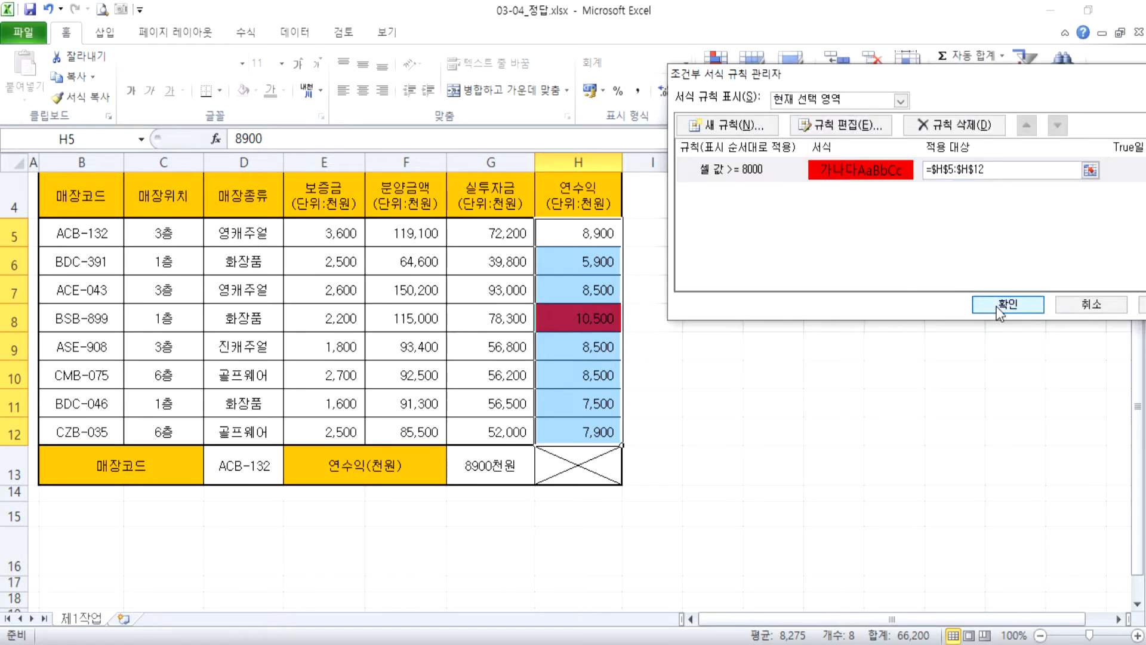
left_click(994, 304)
left_click(574, 404)
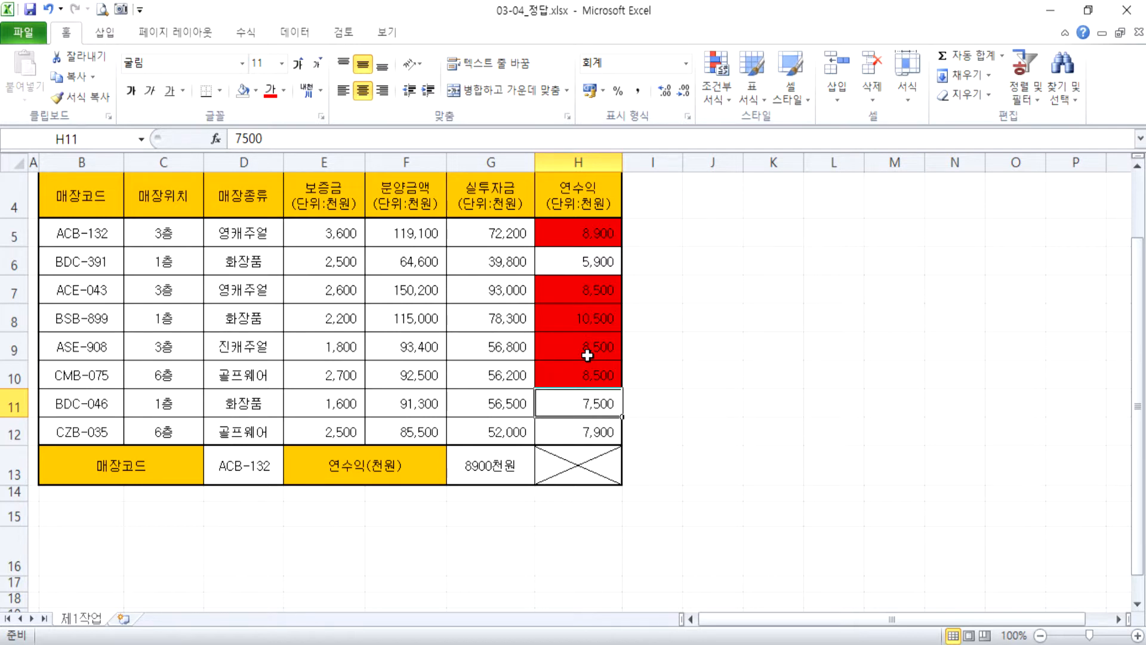
Start a Greater Than highlight rule on the 매장위치 cells C5:C12 with 3 as the threshold.
left_click_drag(150, 241, 130, 425)
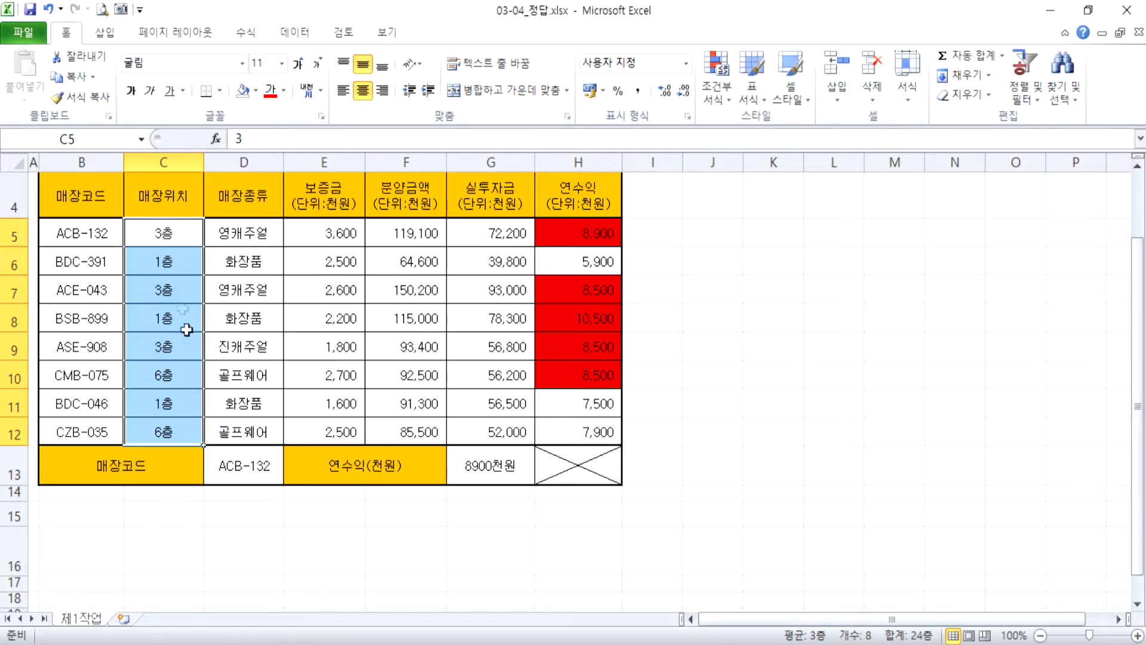
left_click(716, 102)
mouse_move(738, 117)
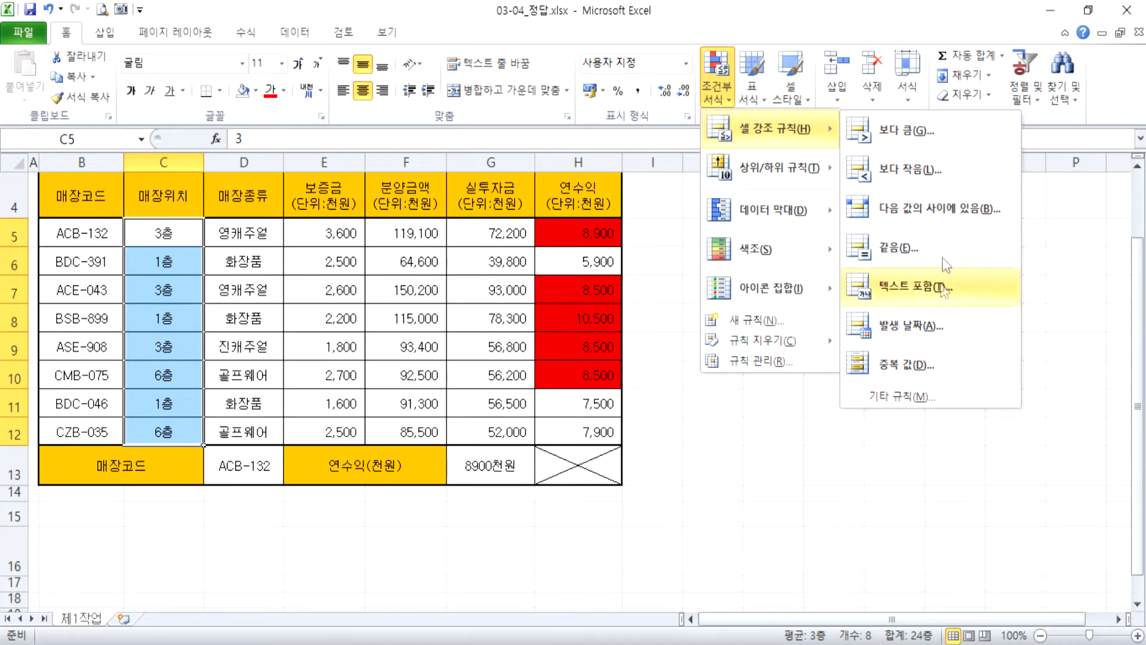
left_click(924, 138)
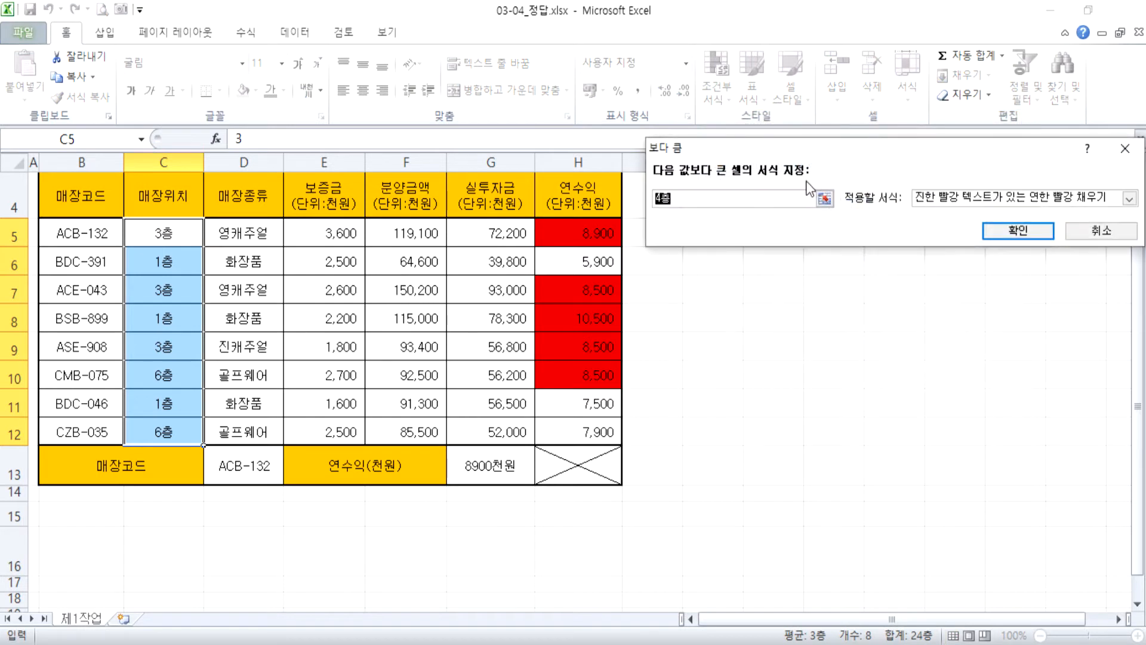
type("3")
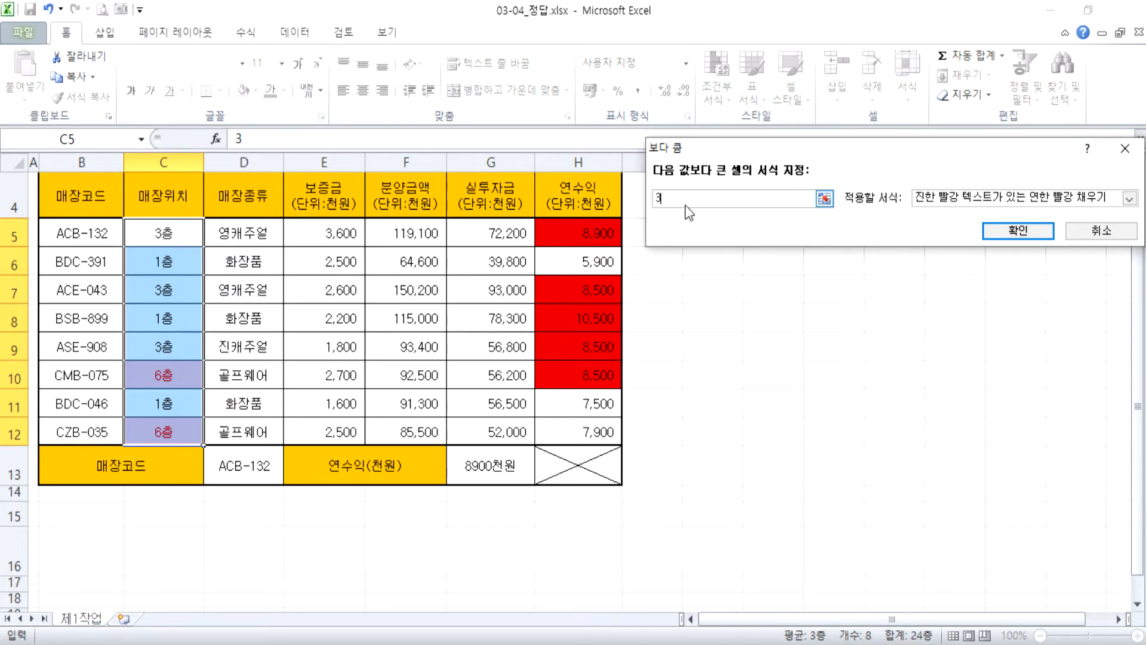
type("층")
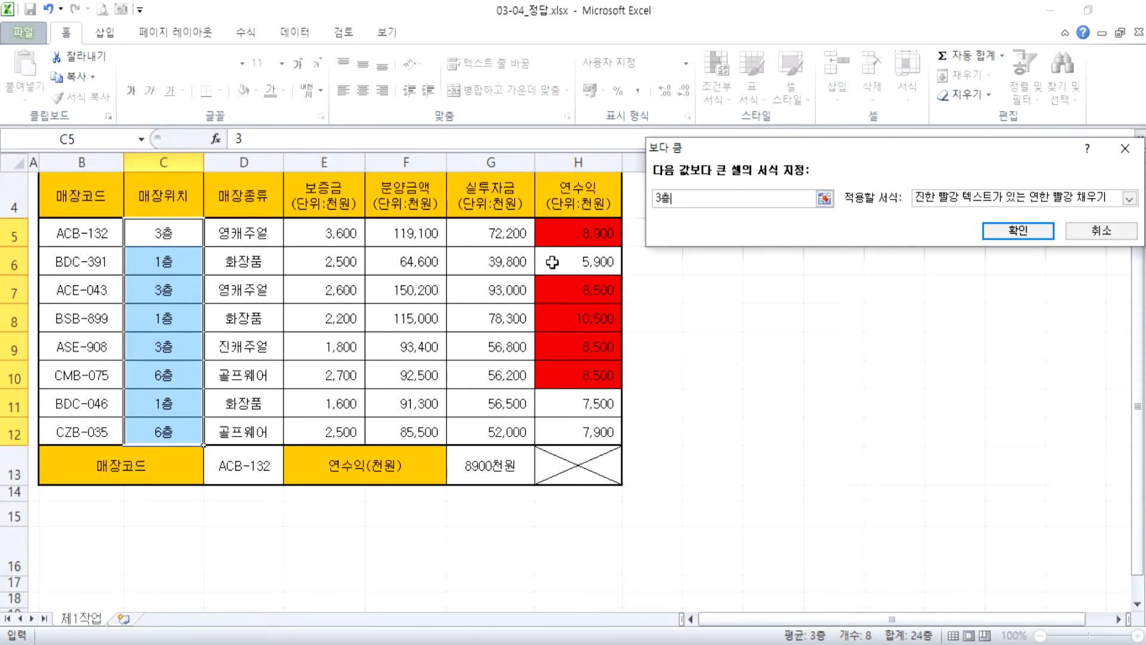
key("BackSpace")
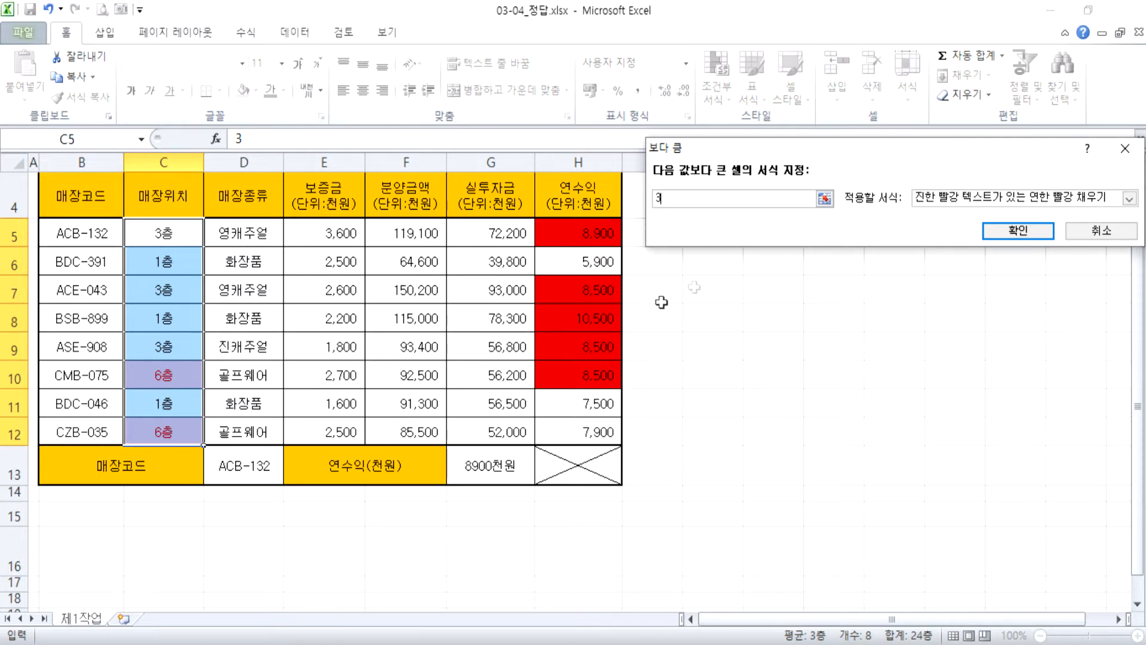
Preview the 연한 빨강 채우기 and yellow fill formats, and apply the rule with 진한 빨강 텍스트가 있는 연한 빨강 채우기.
left_click(1129, 198)
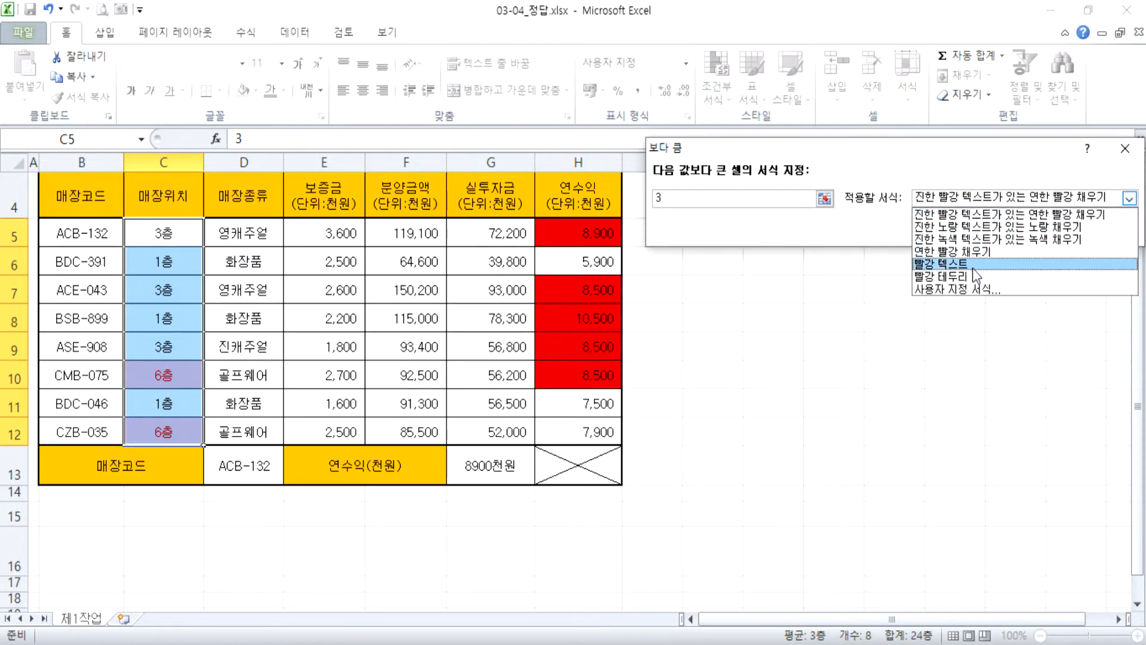
left_click(955, 251)
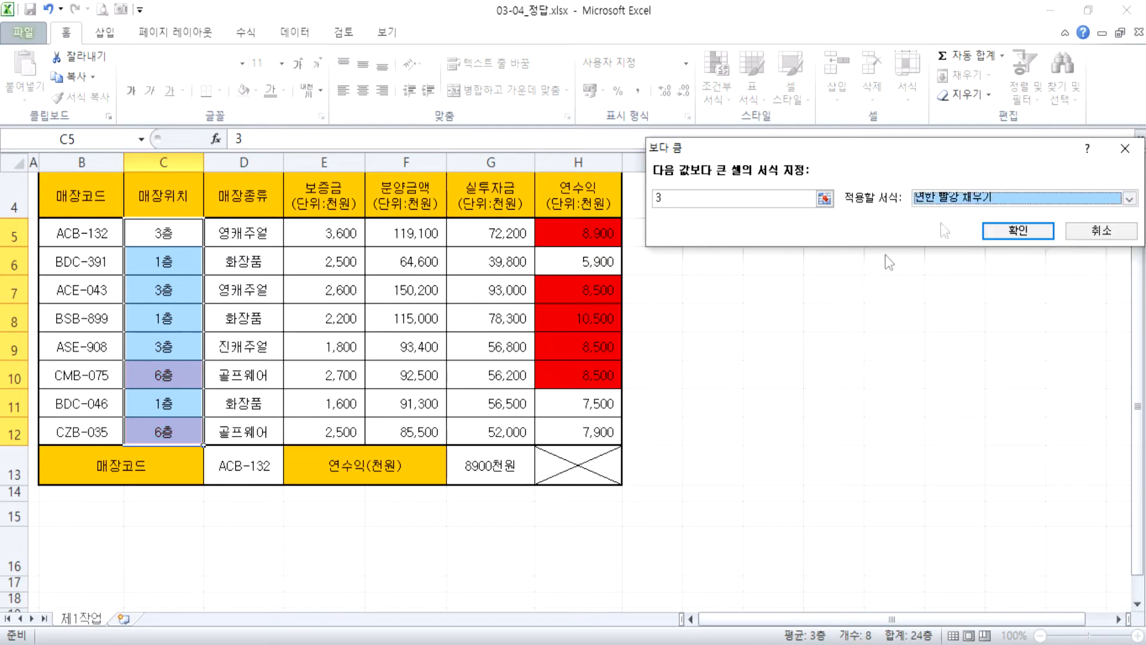
left_click(973, 198)
left_click(955, 230)
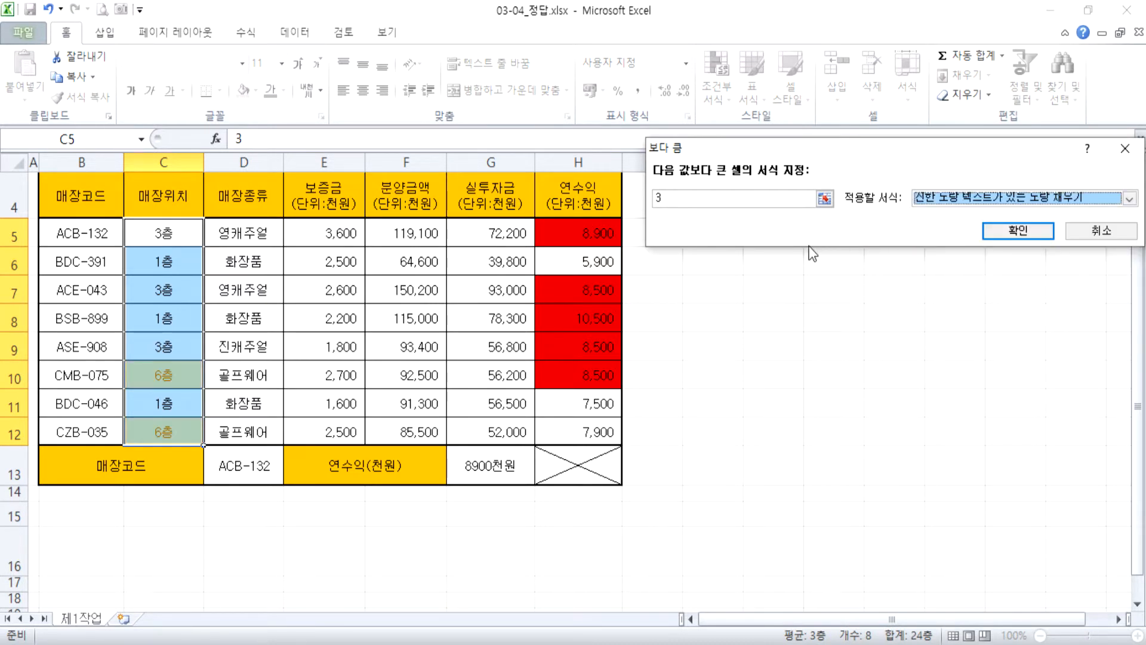
left_click(955, 200)
left_click(956, 217)
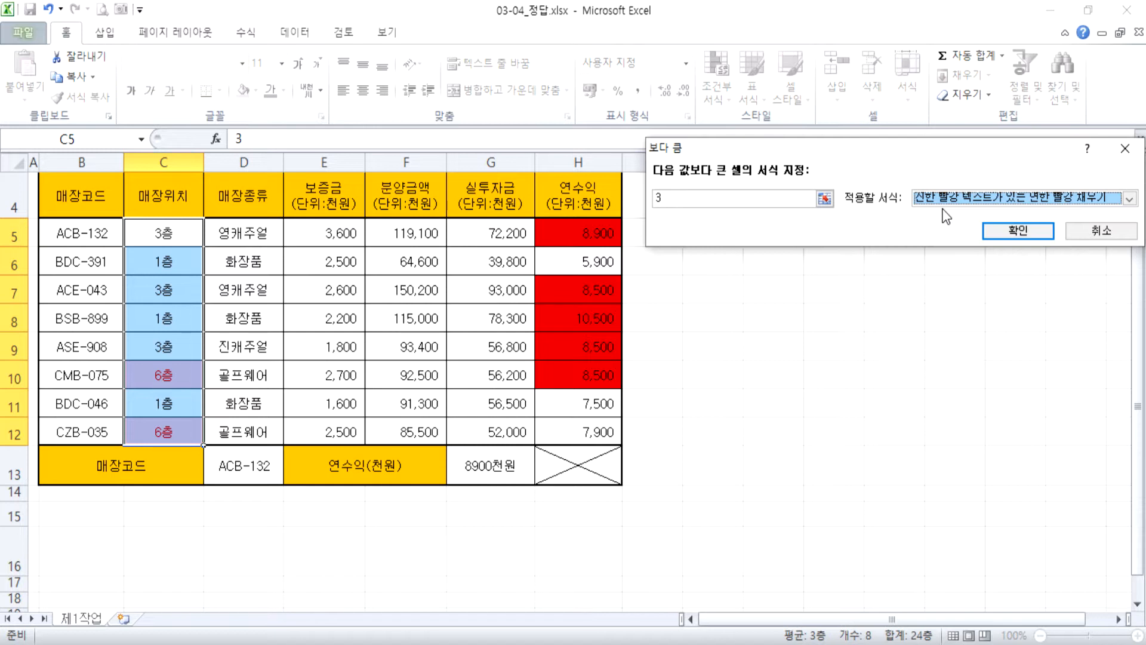
left_click(994, 232)
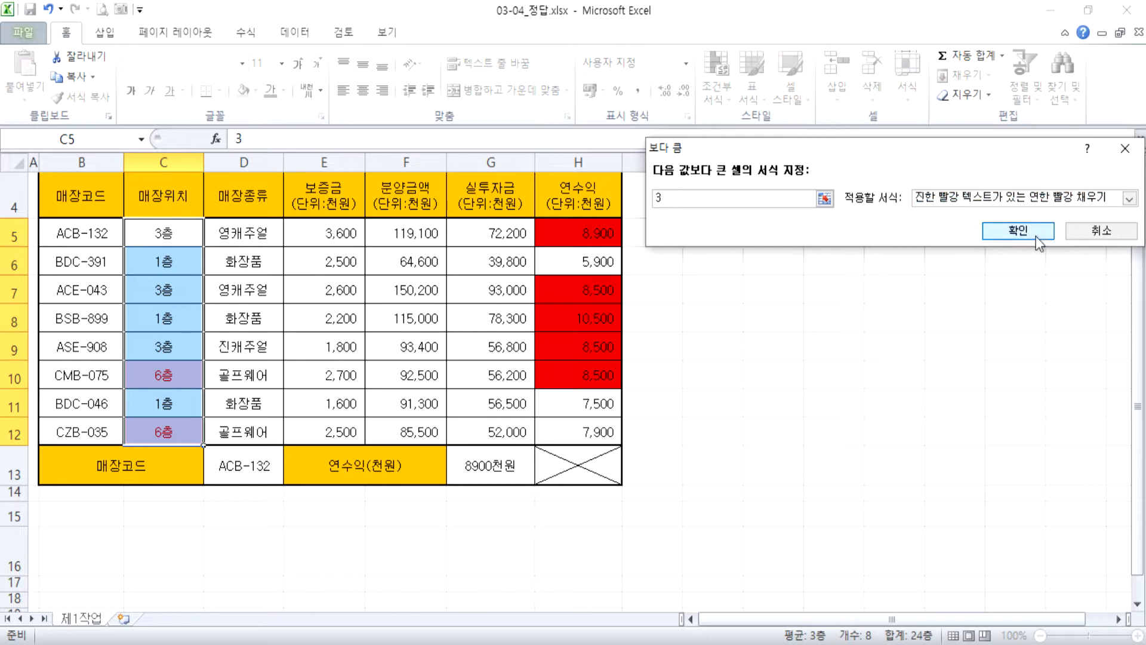
Change the 매장위치 value in C7 to 5 to test the new rule.
left_click(180, 297)
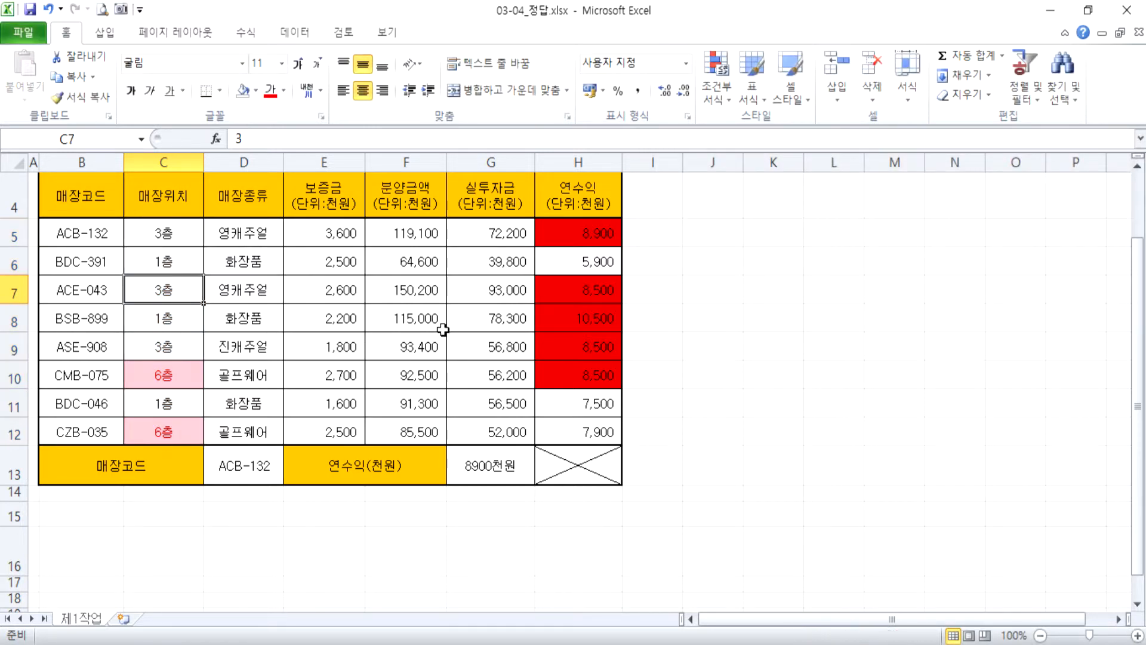
type("5")
key("Return")
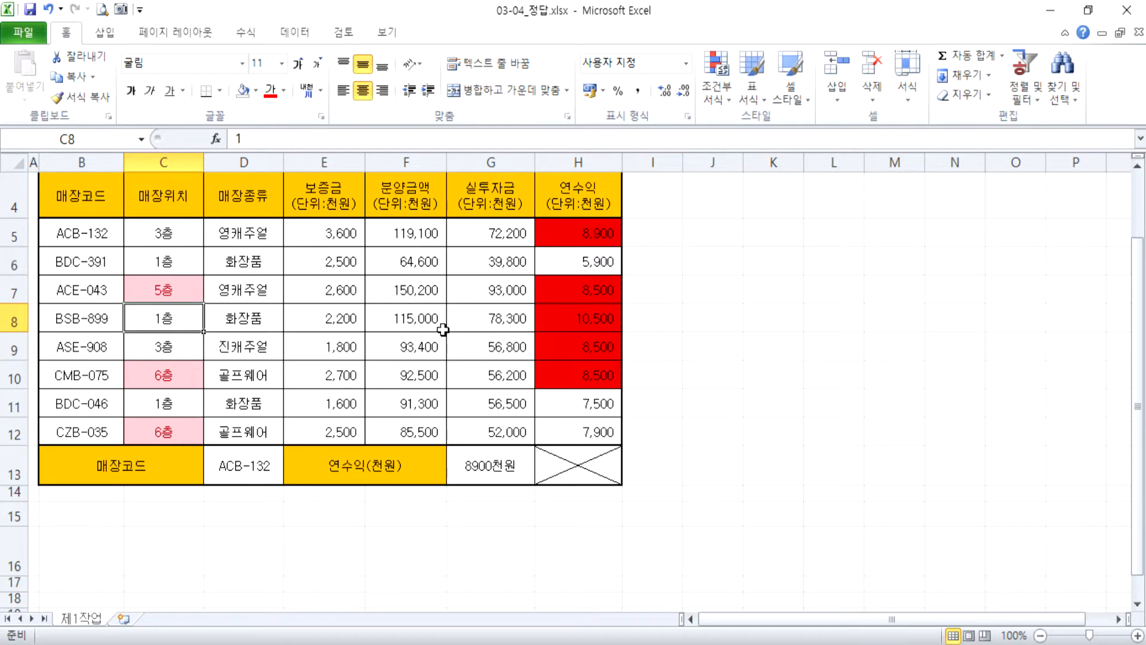
Edit the cell value > 3 rule of C5:C12 in the rules manager to cell value >= 4.
left_click_drag(190, 234, 180, 431)
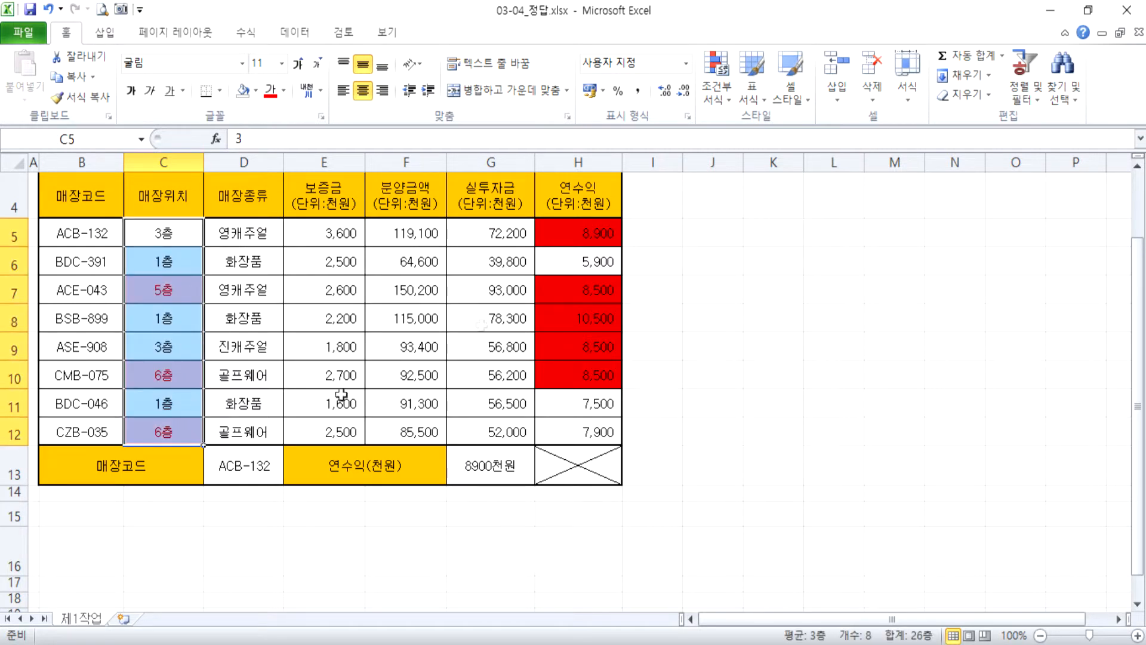
left_click(717, 78)
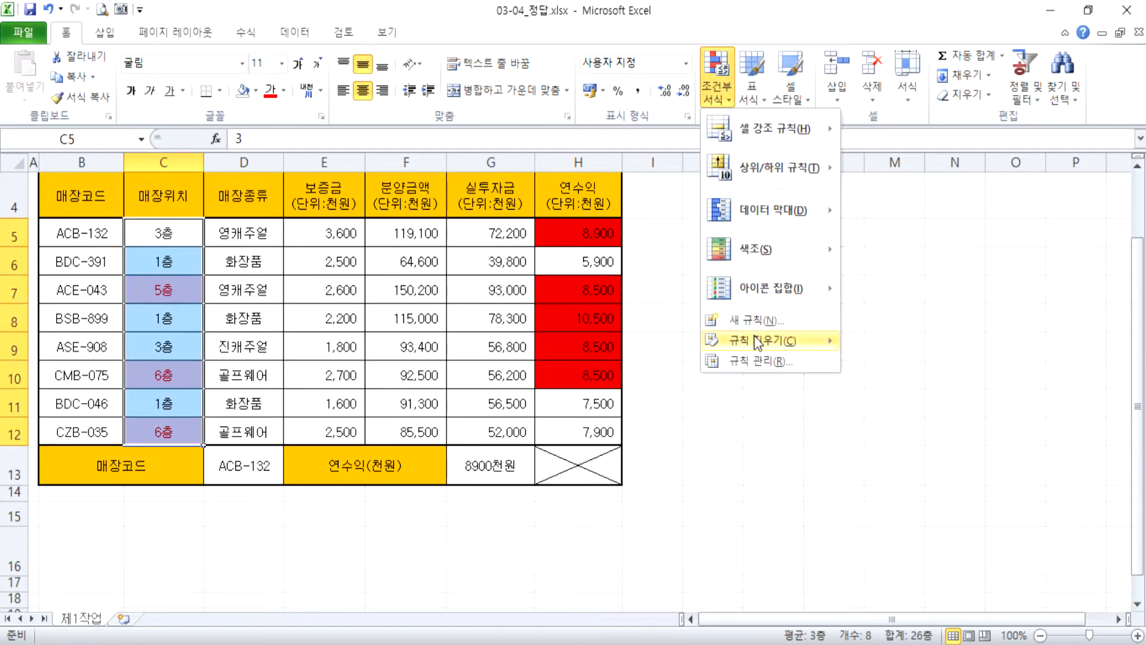
mouse_move(756, 339)
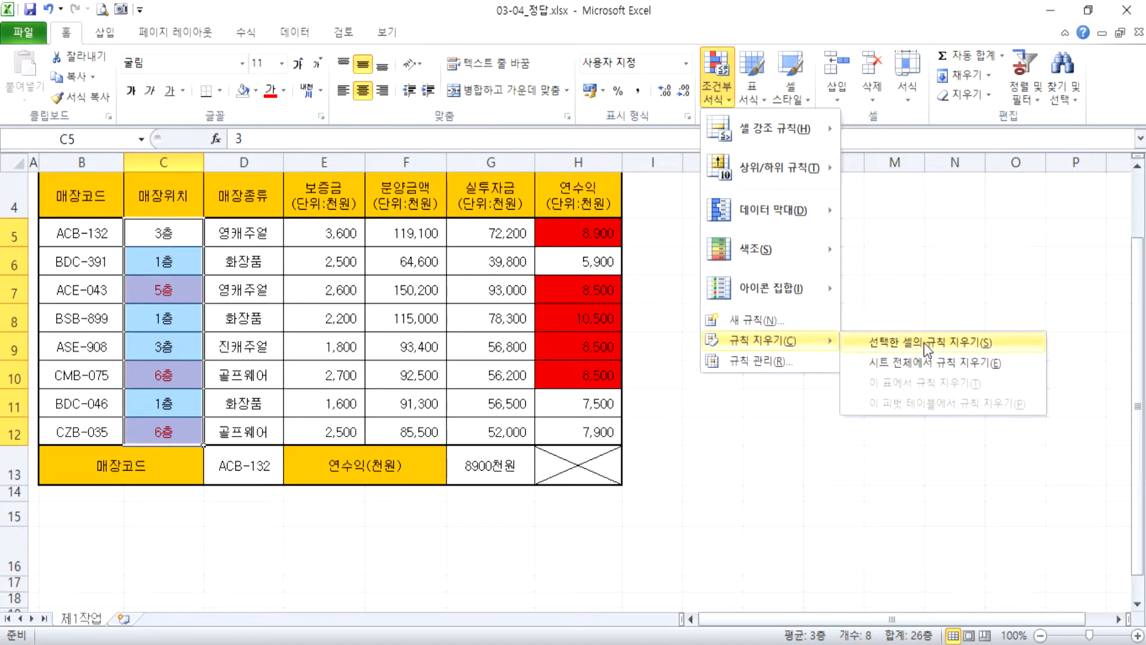
left_click(798, 363)
left_click(653, 172)
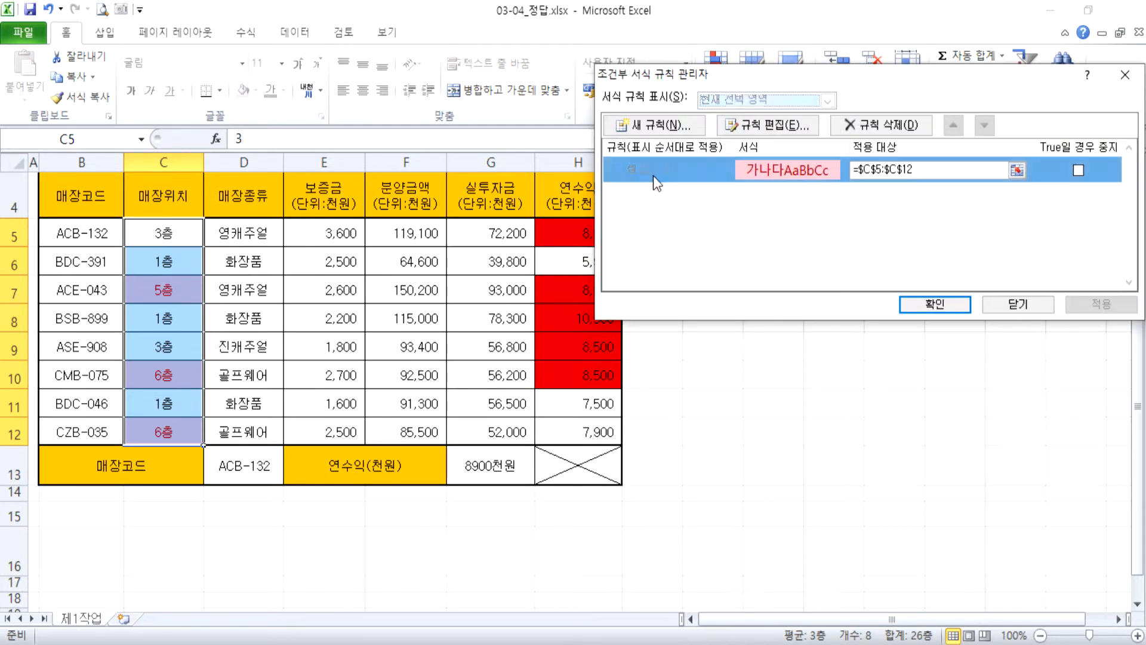
left_click(769, 126)
left_click(801, 242)
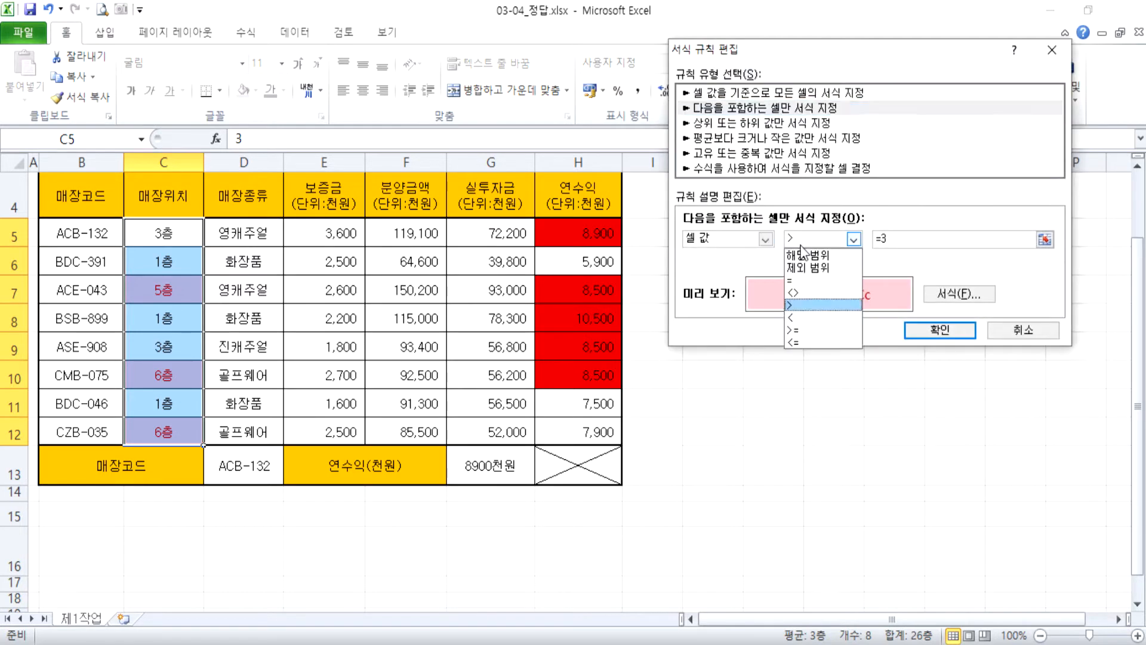
left_click(803, 331)
double_click(890, 245)
type("4")
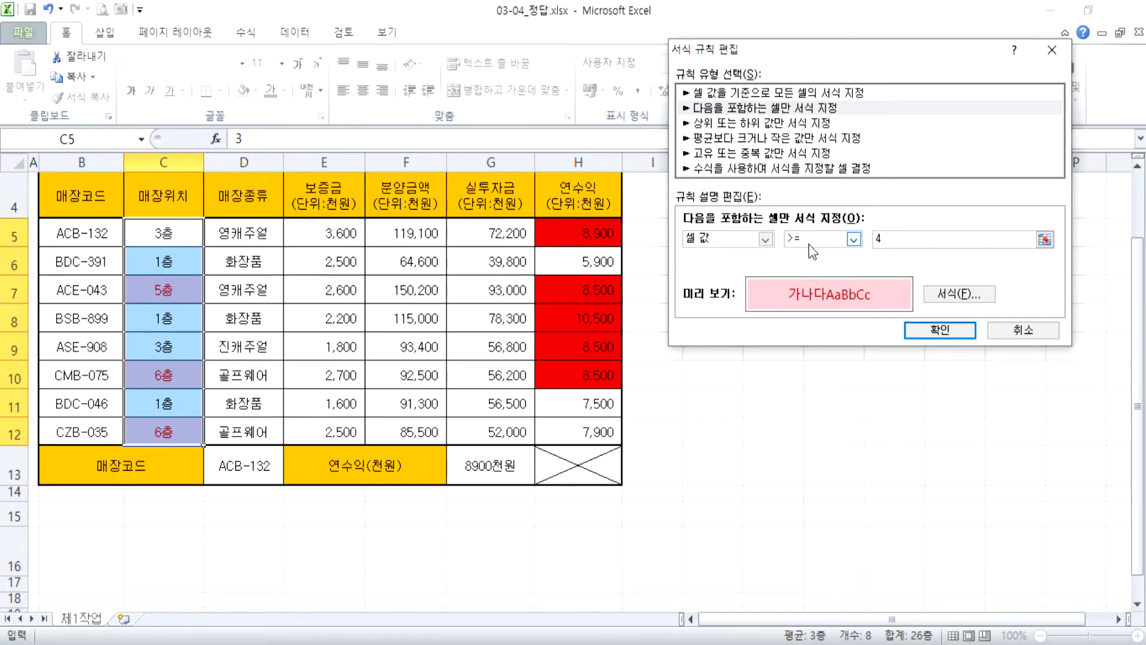
left_click(925, 332)
left_click(935, 331)
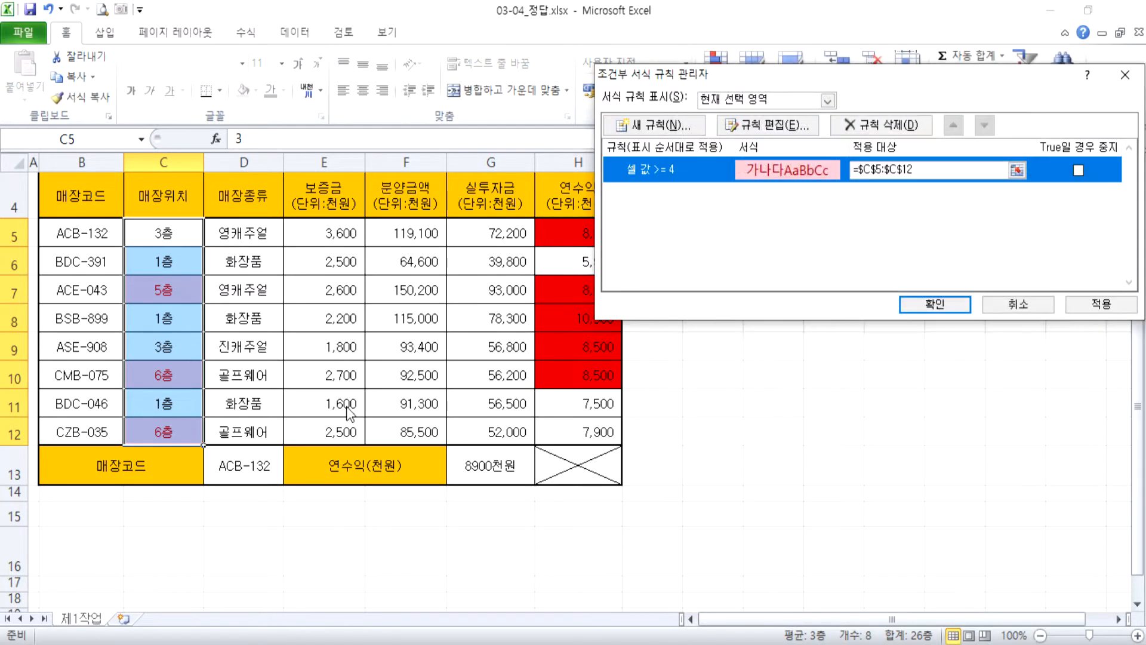
Delete the cell value >= 4 rule of C5:C12 and confirm the rules manager.
left_click(882, 126)
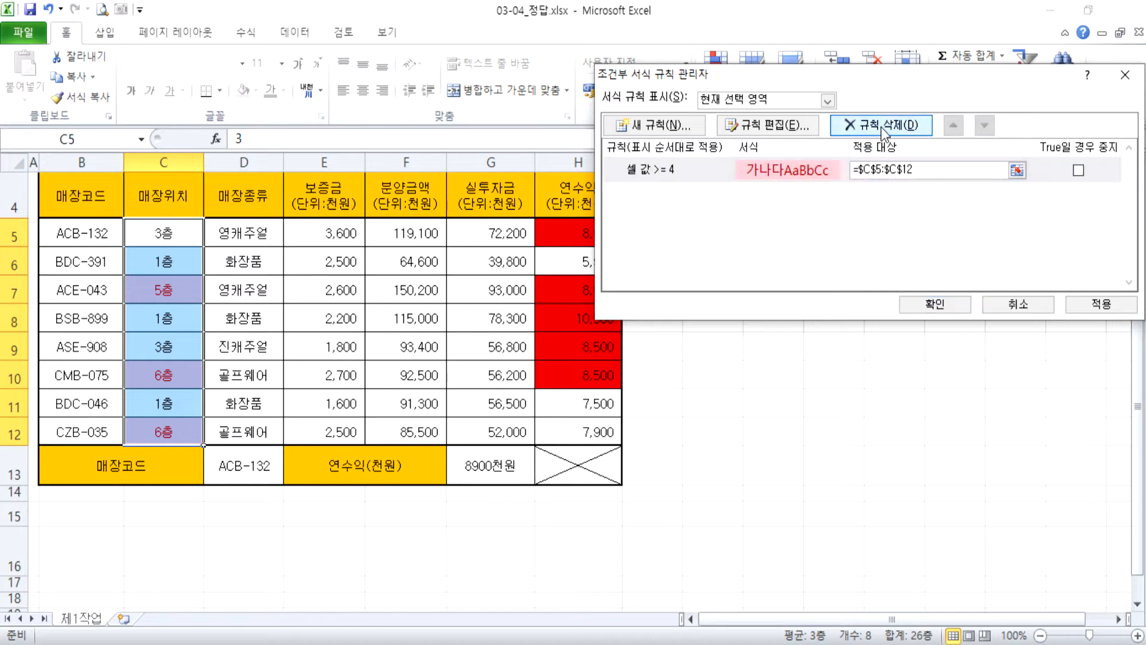
left_click(922, 304)
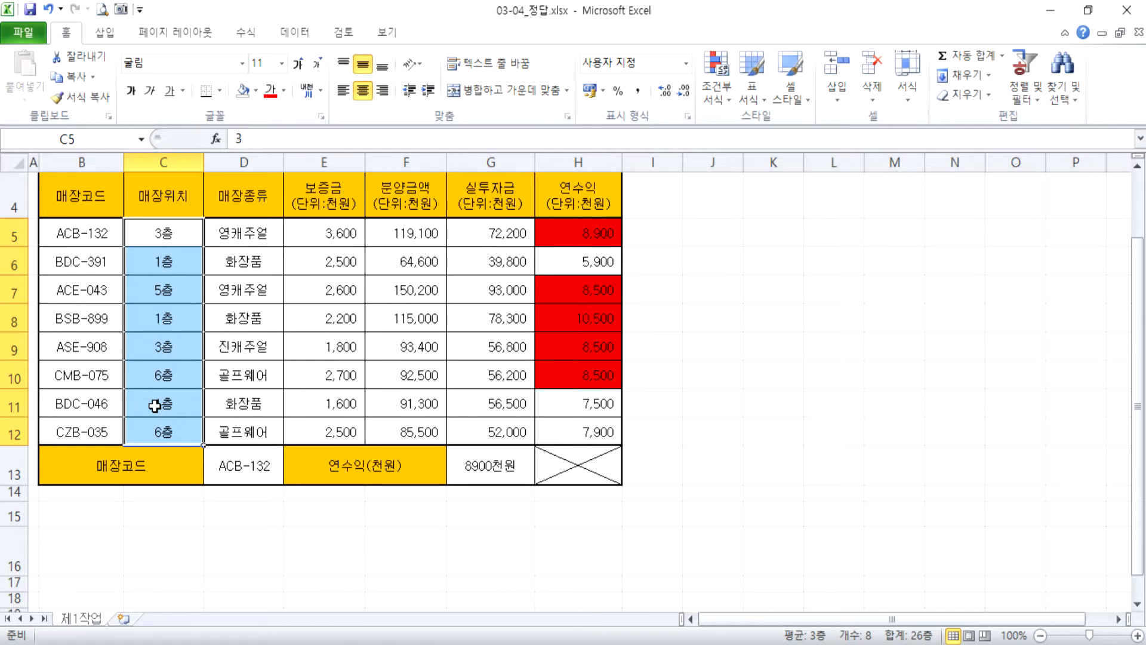
Clear all conditional formatting rules from the entire sheet.
left_click_drag(579, 233, 570, 429)
left_click(716, 89)
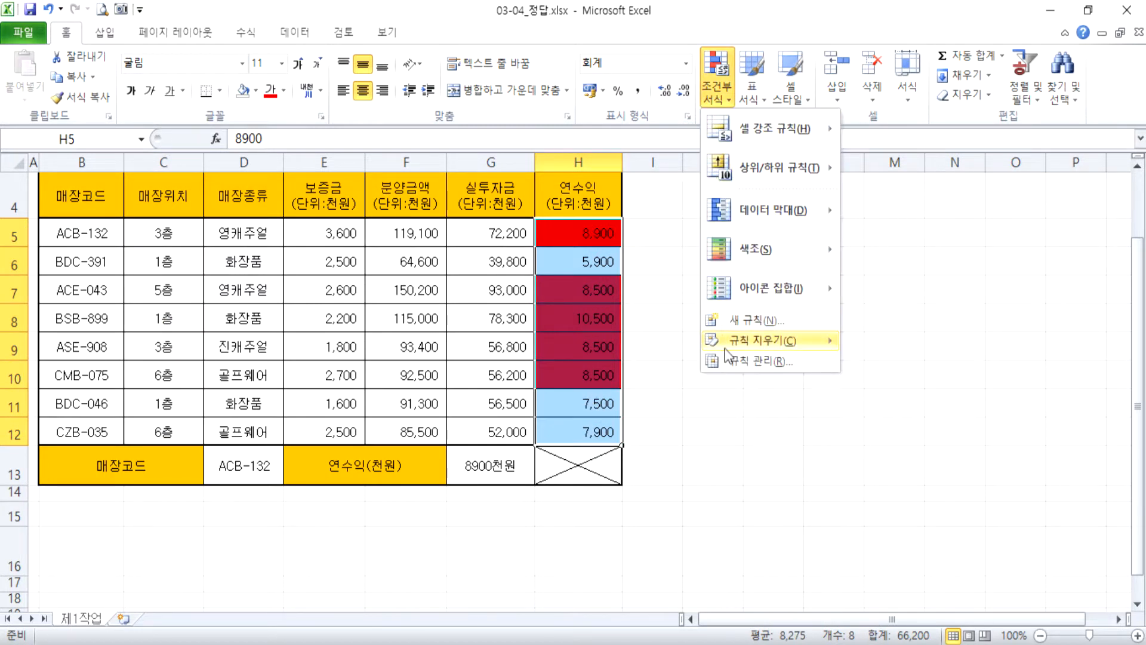
left_click(877, 363)
left_click(662, 314)
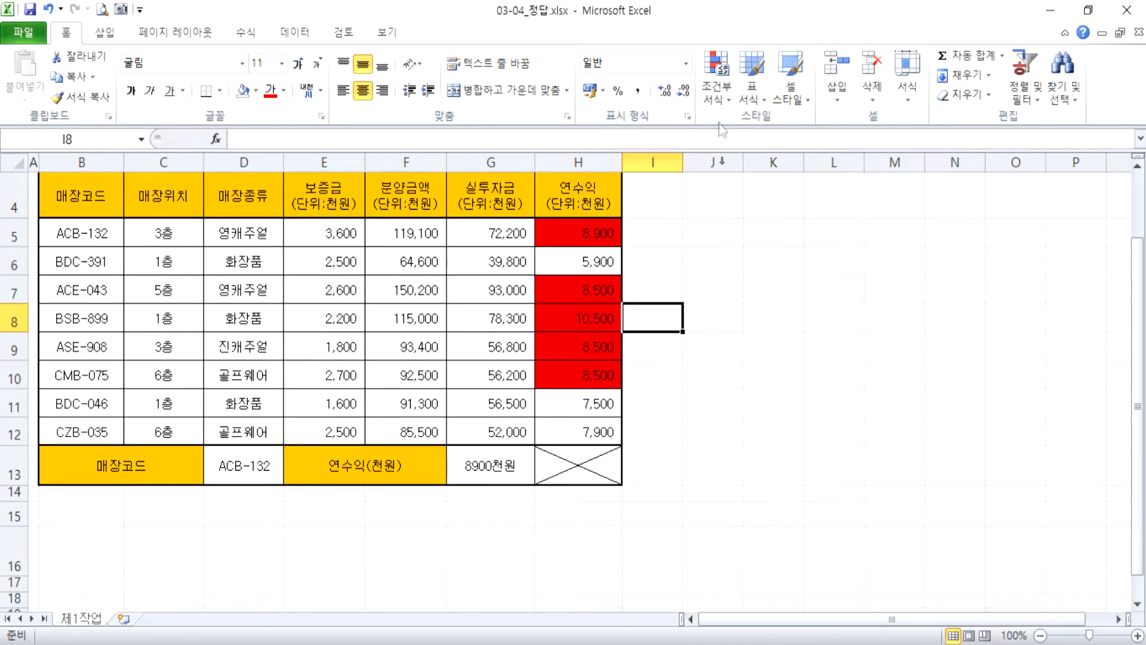
left_click(719, 94)
mouse_move(748, 344)
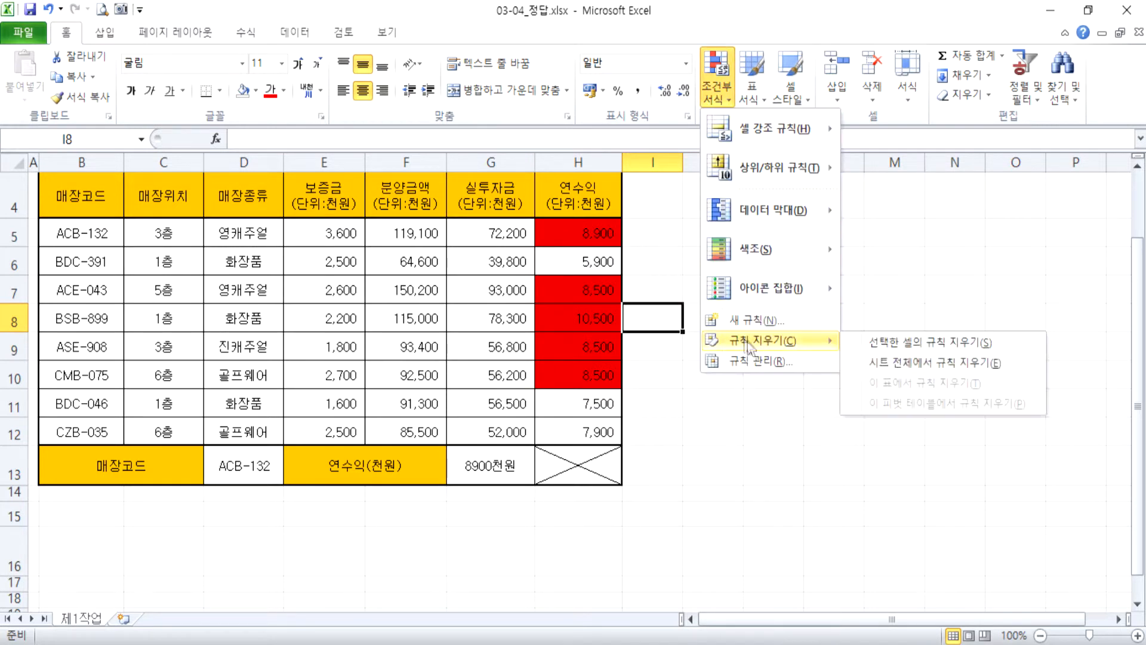
left_click(911, 369)
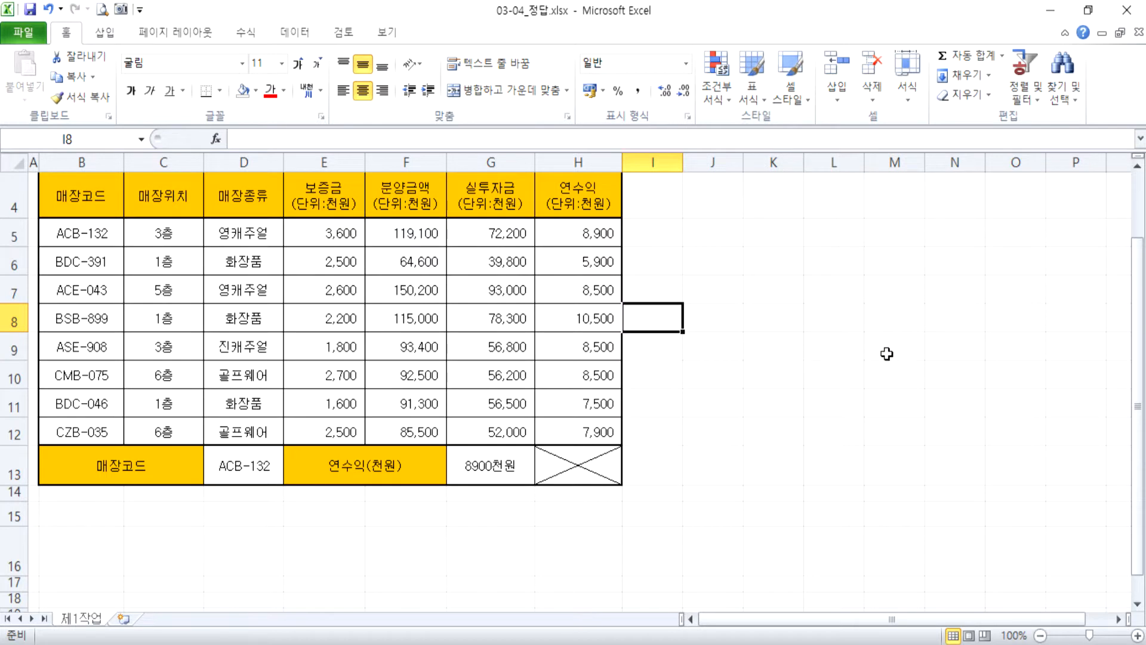
left_click_drag(443, 197, 629, 206)
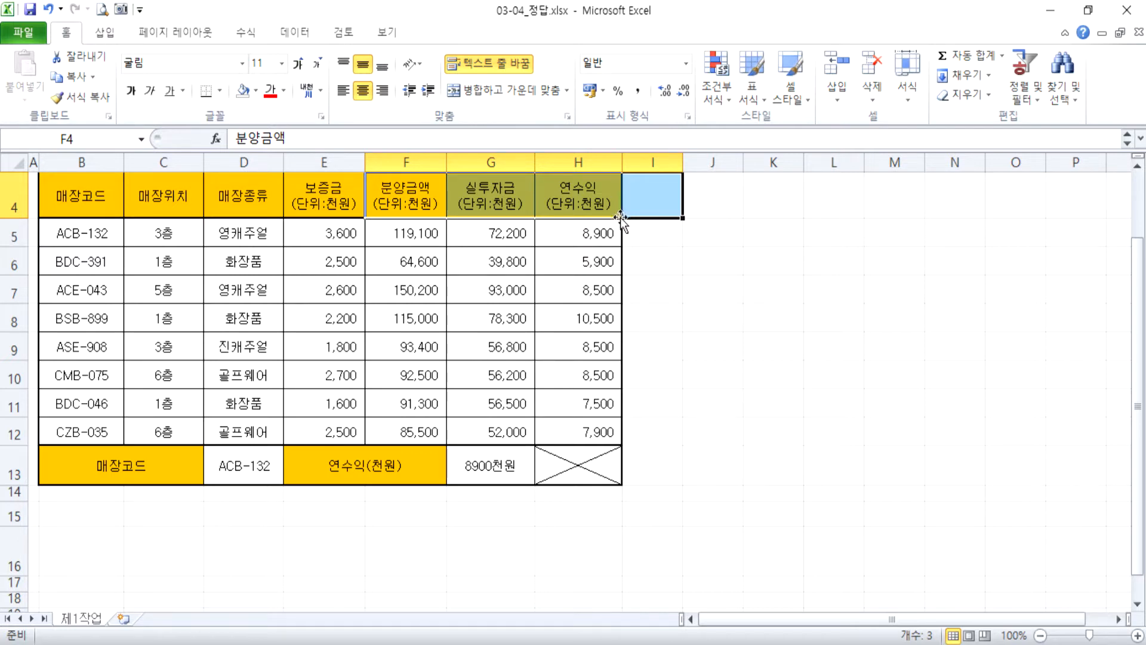
left_click(668, 289)
scroll(302, 259, "up", 1)
left_click_drag(66, 283, 596, 297)
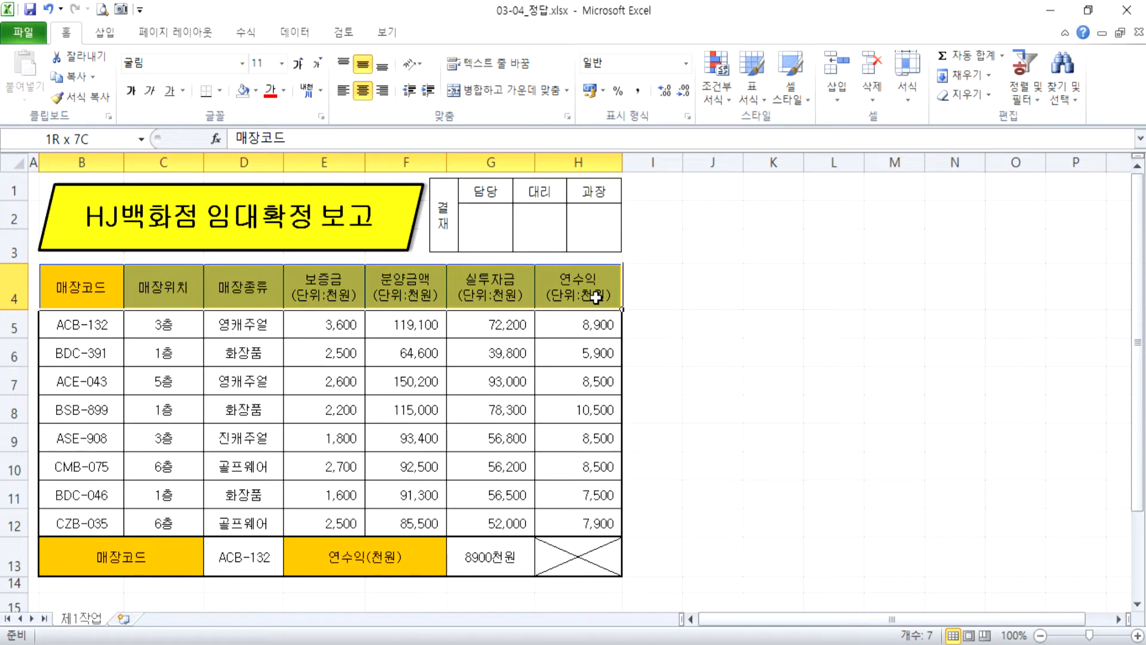
left_click(773, 325)
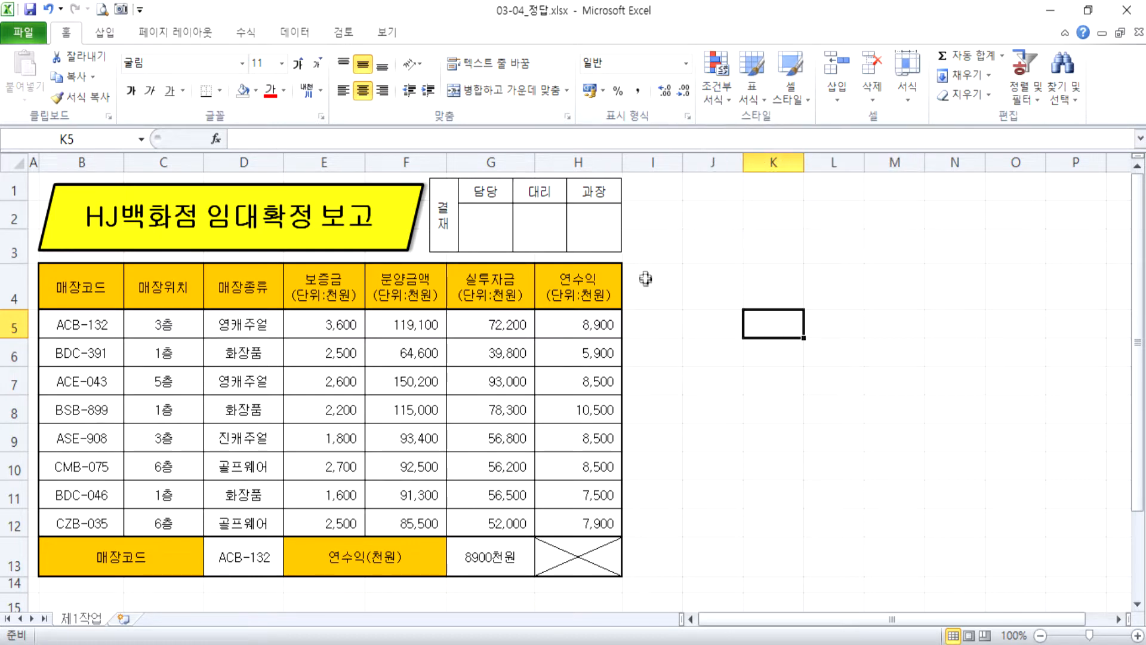
Switch to Notepad to read the 조건부 서식 note and return to the Excel workbook.
key("alt+Tab")
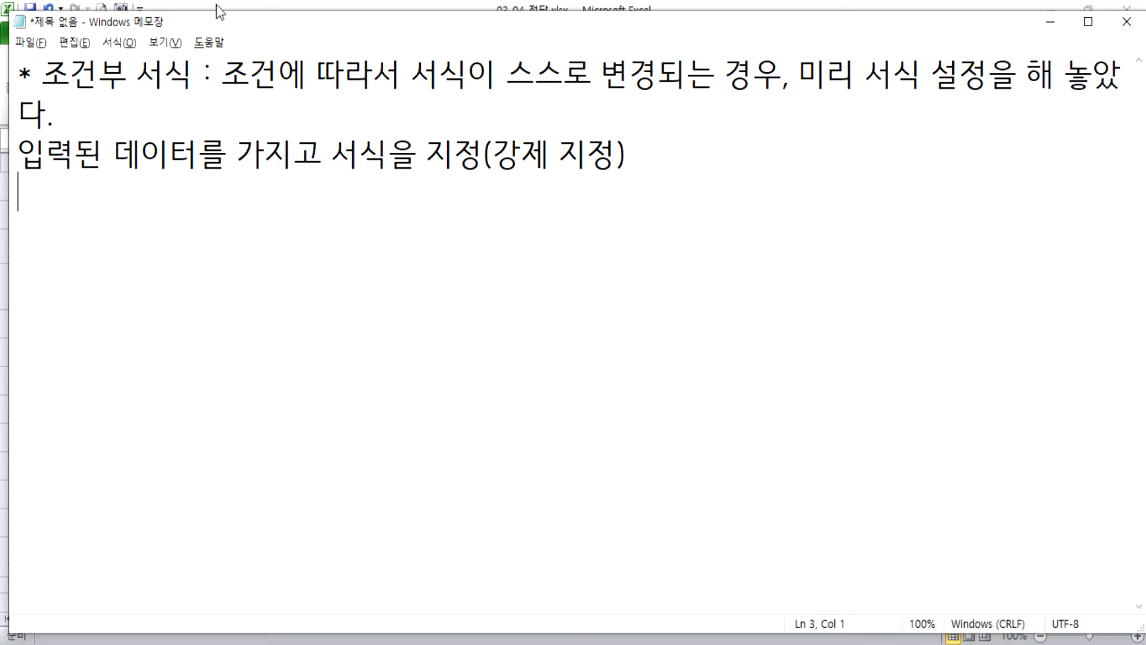
left_click(560, 638)
Preview the standard blue (파랑) fill on the 연수익 values in H5:H12 without applying it.
left_click_drag(568, 331, 570, 520)
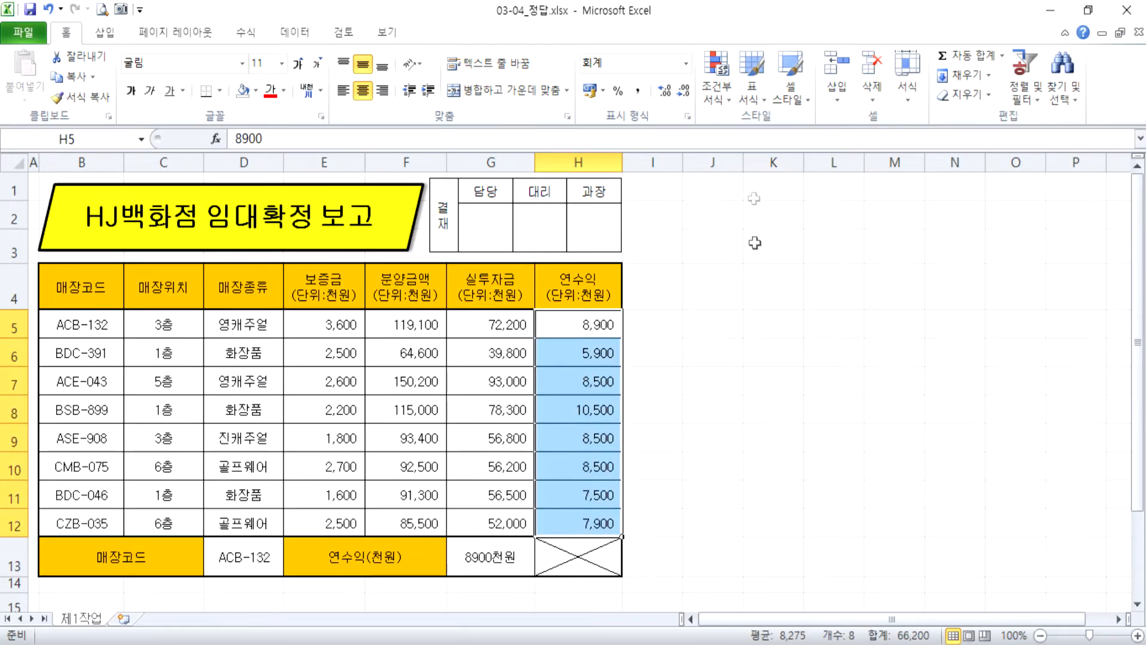
left_click(717, 93)
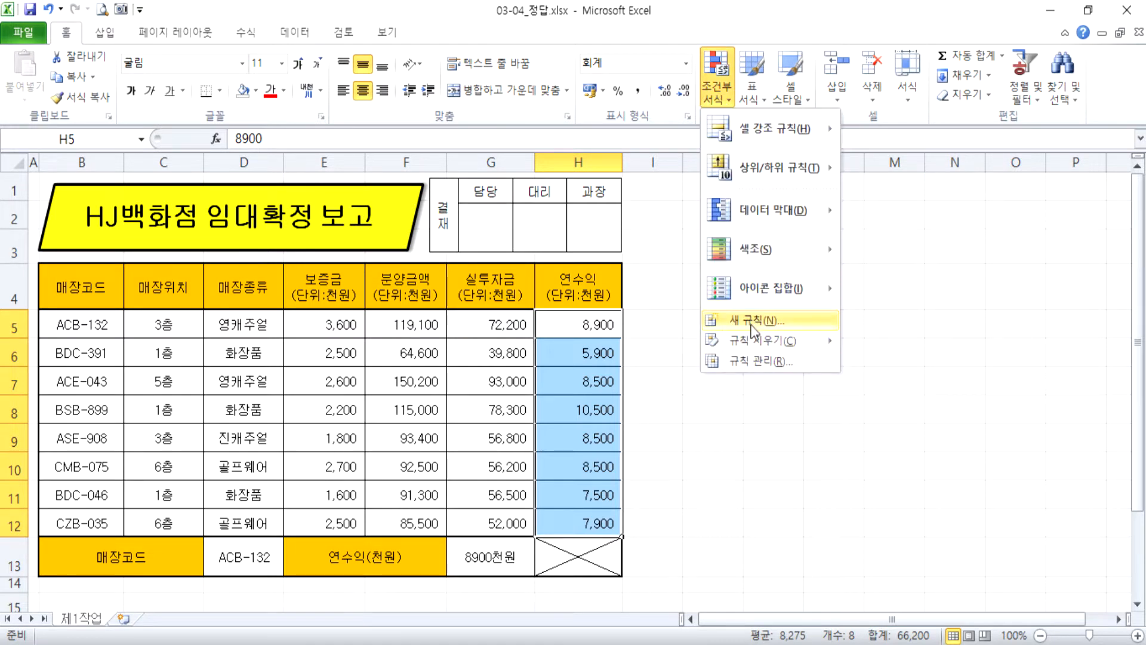
left_click(501, 89)
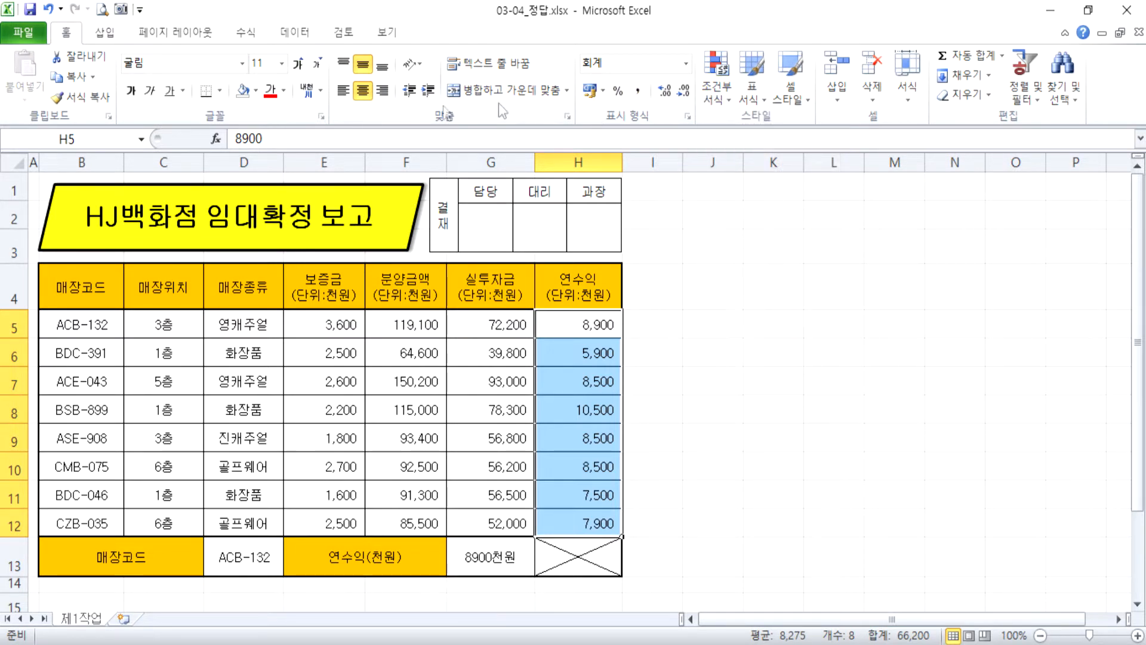
left_click(256, 90)
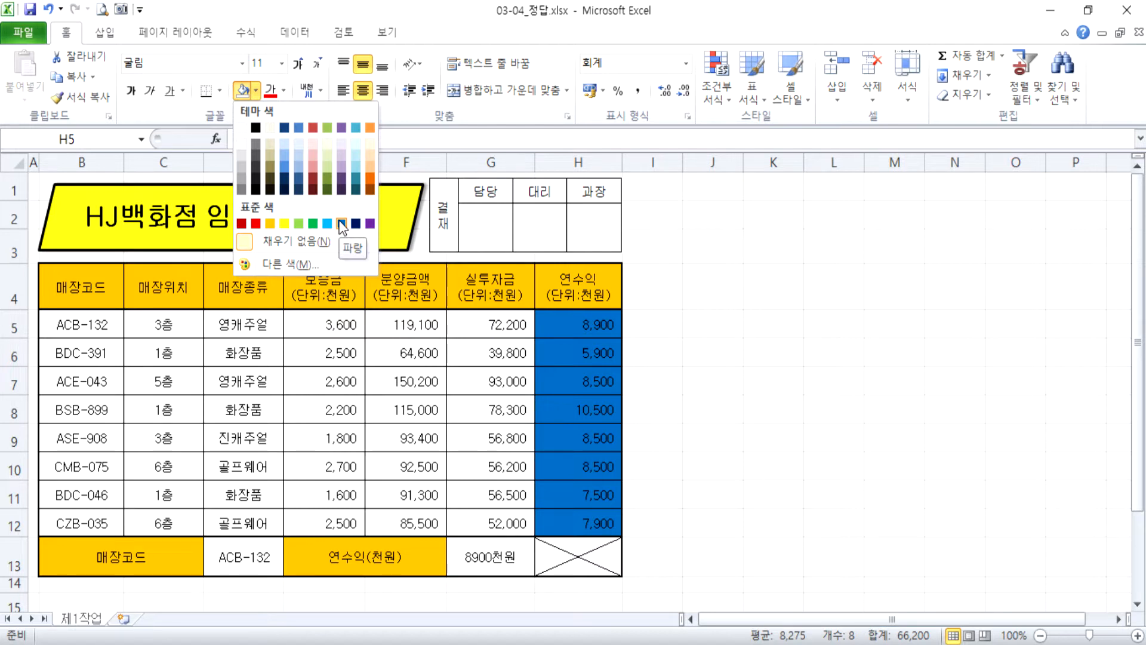
left_click(295, 145)
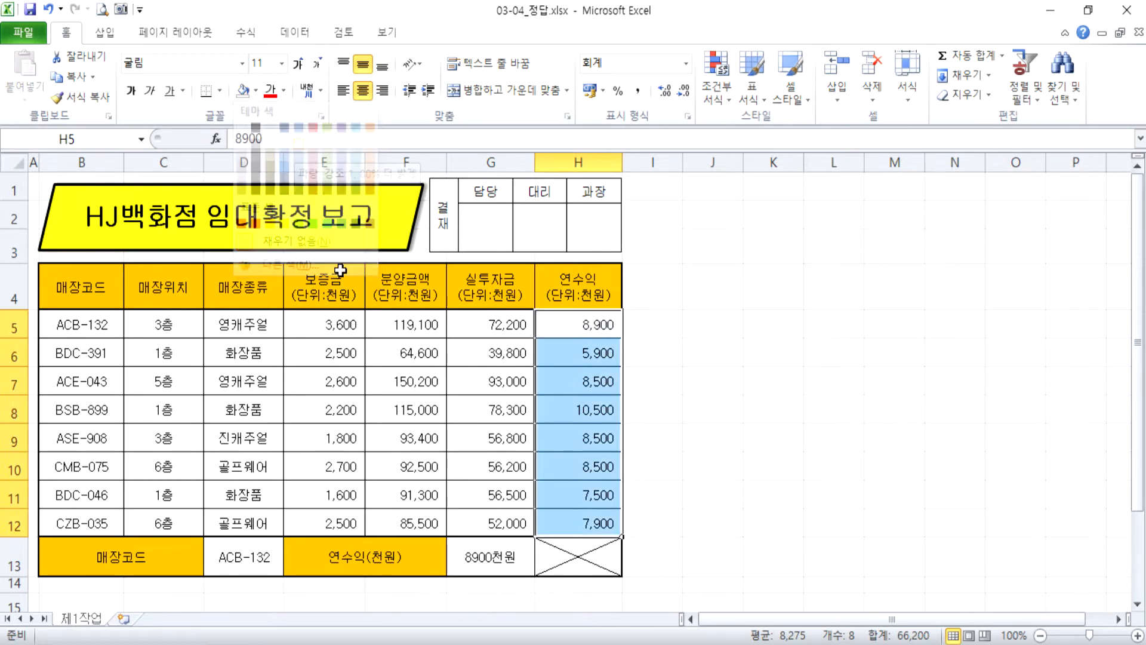
left_click(457, 381)
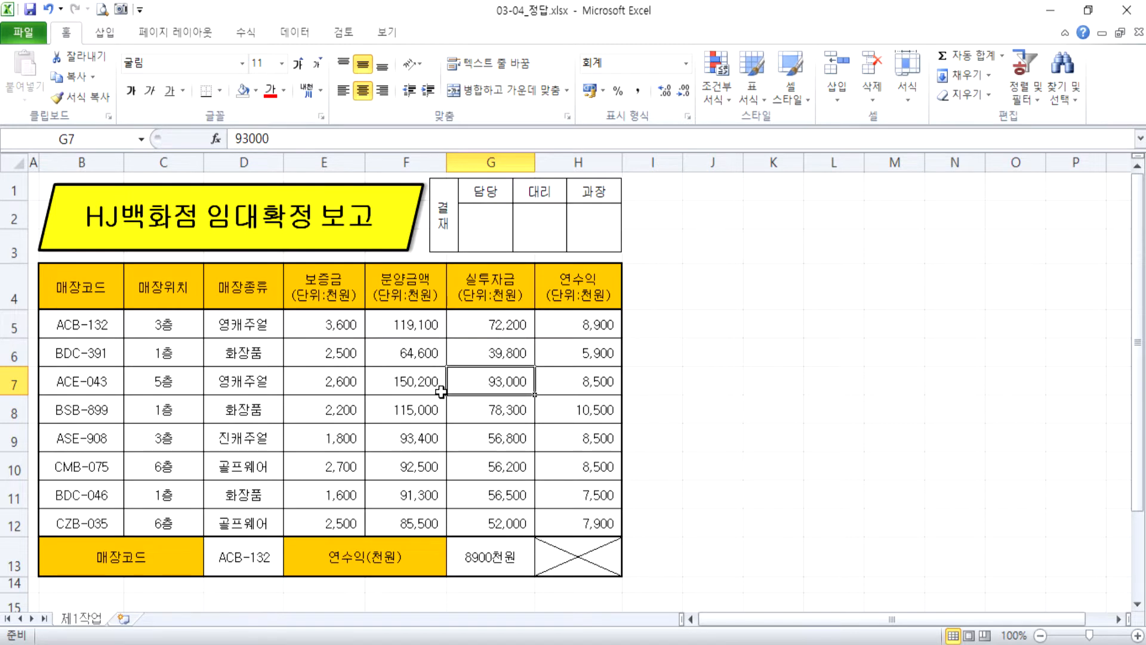
Preview green gradient data bars and the three coloured arrows icon set on the 실투자금 values in G5:G12.
left_click(481, 325)
left_click_drag(481, 326, 491, 523)
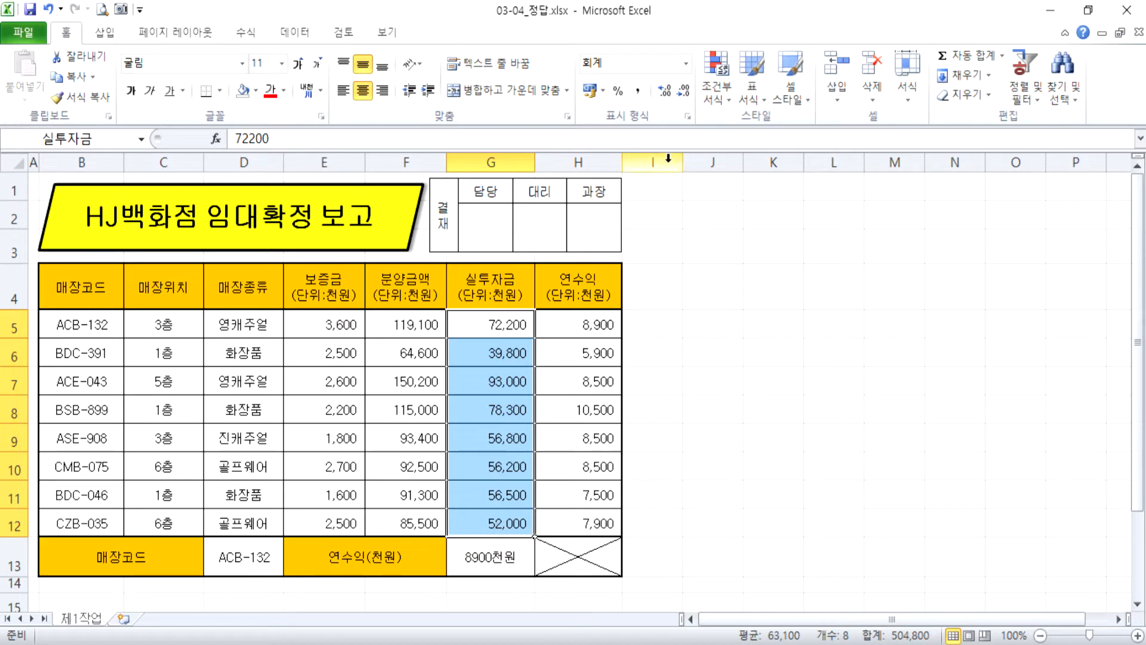
left_click(721, 96)
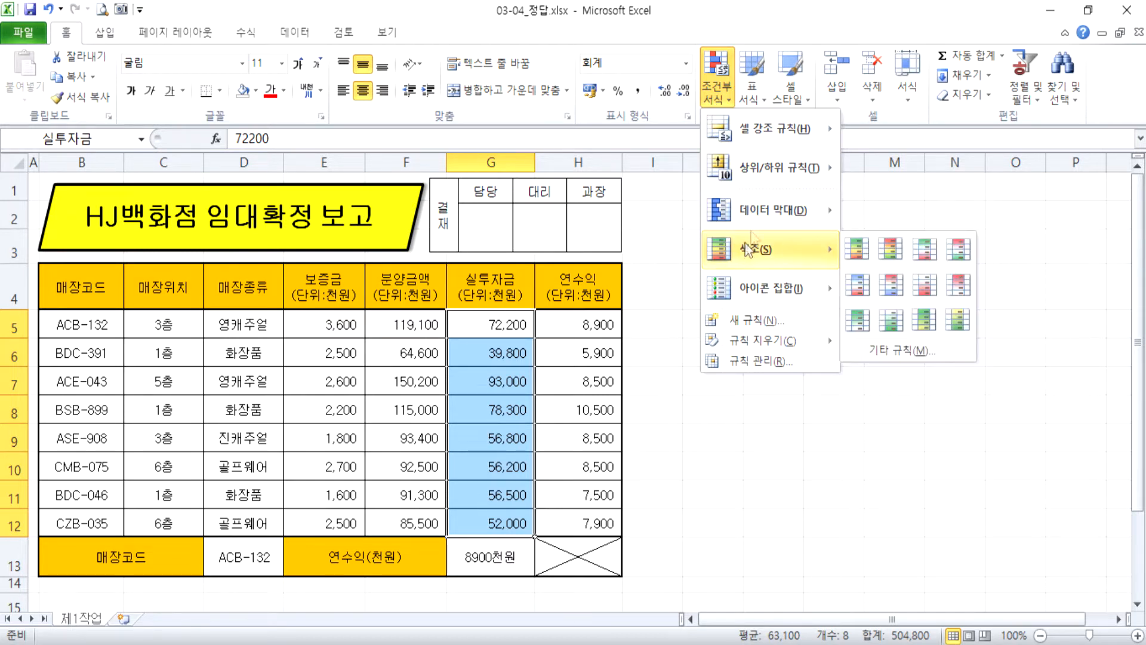
mouse_move(765, 210)
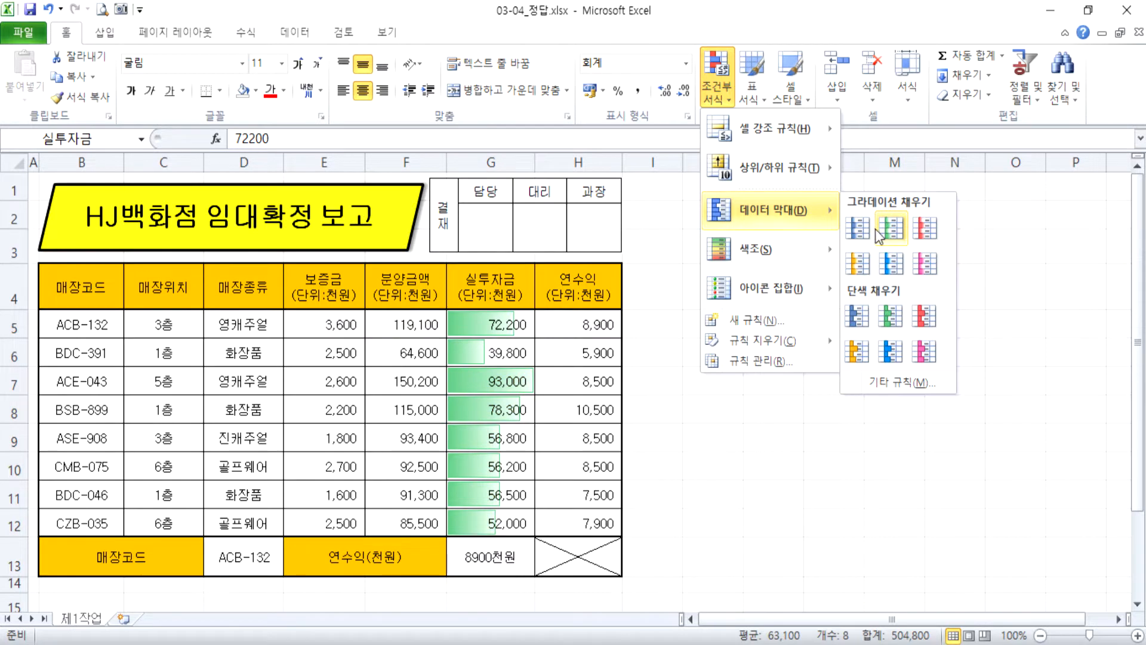
mouse_move(770, 293)
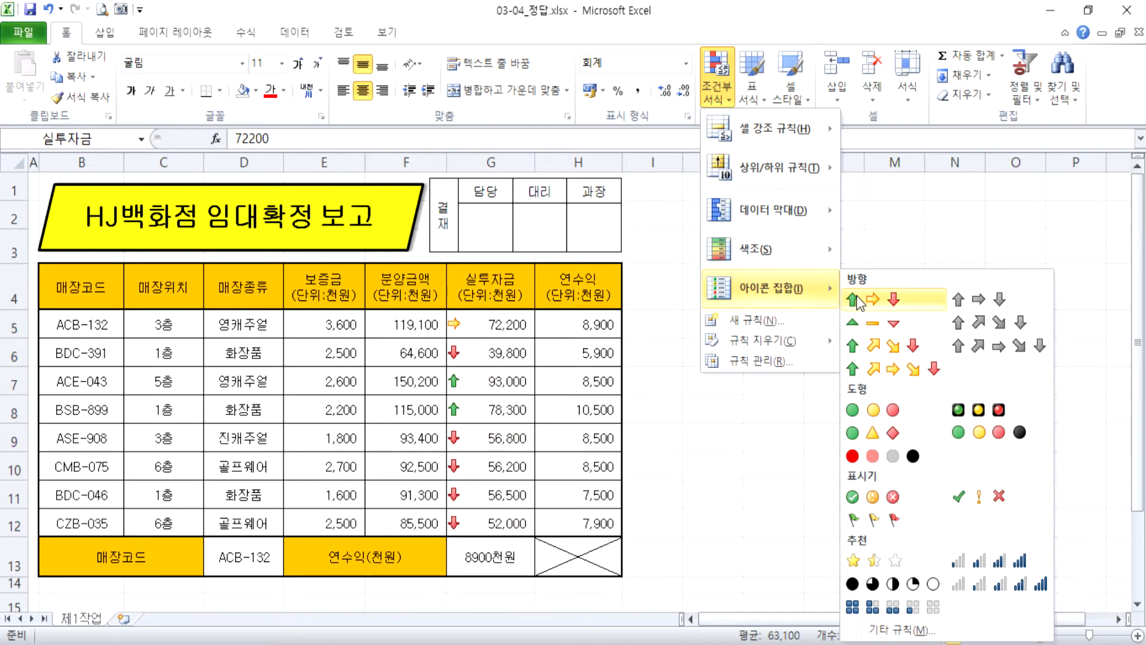
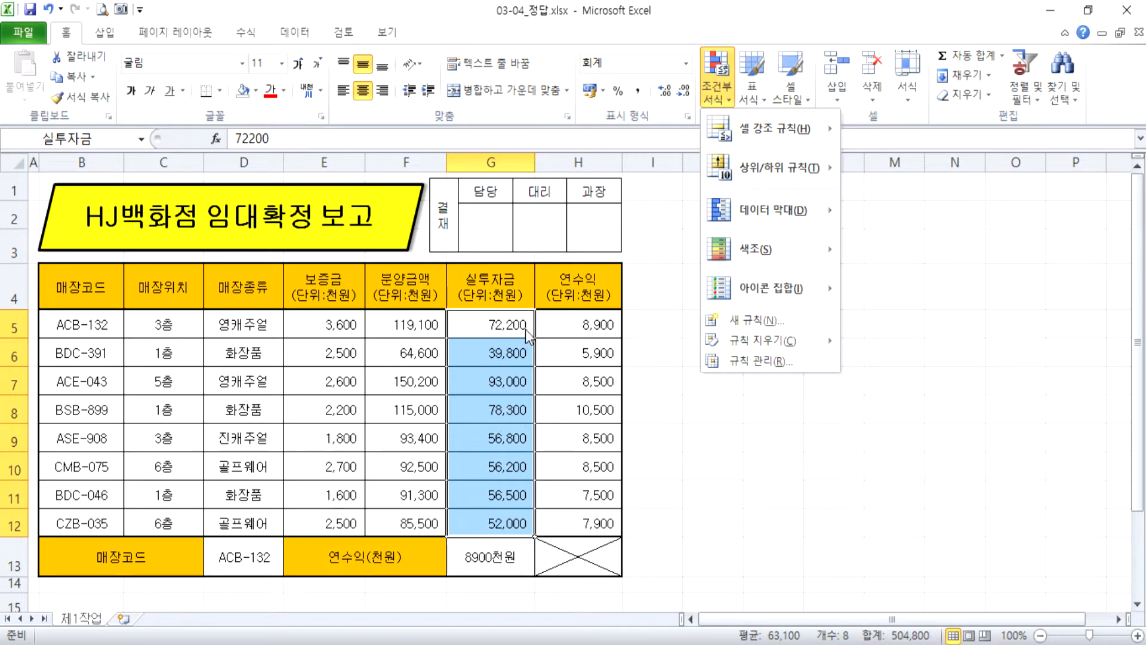
Apply the three coloured arrows icon set to the 실투자금 values in G5:G12.
mouse_move(770, 290)
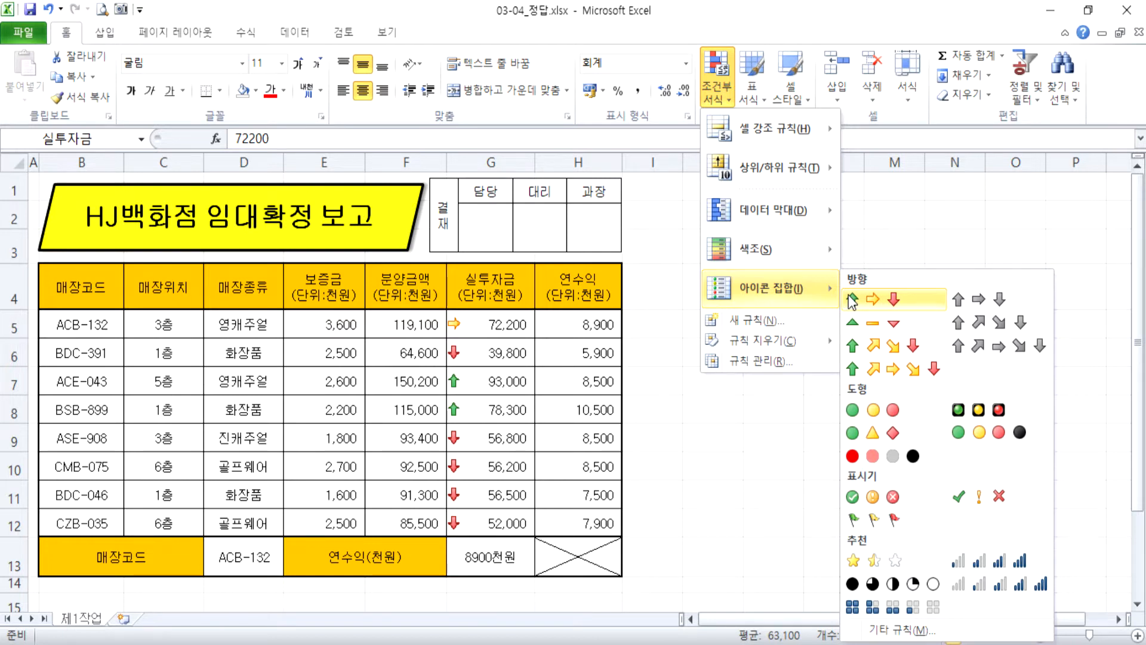
mouse_move(794, 222)
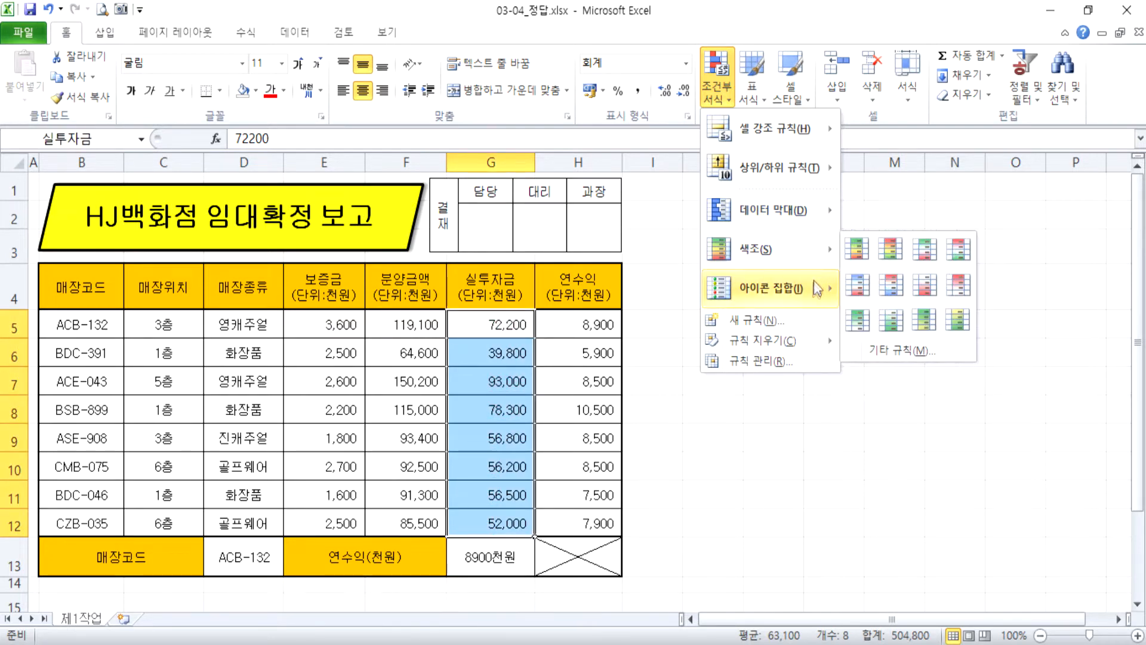
mouse_move(813, 286)
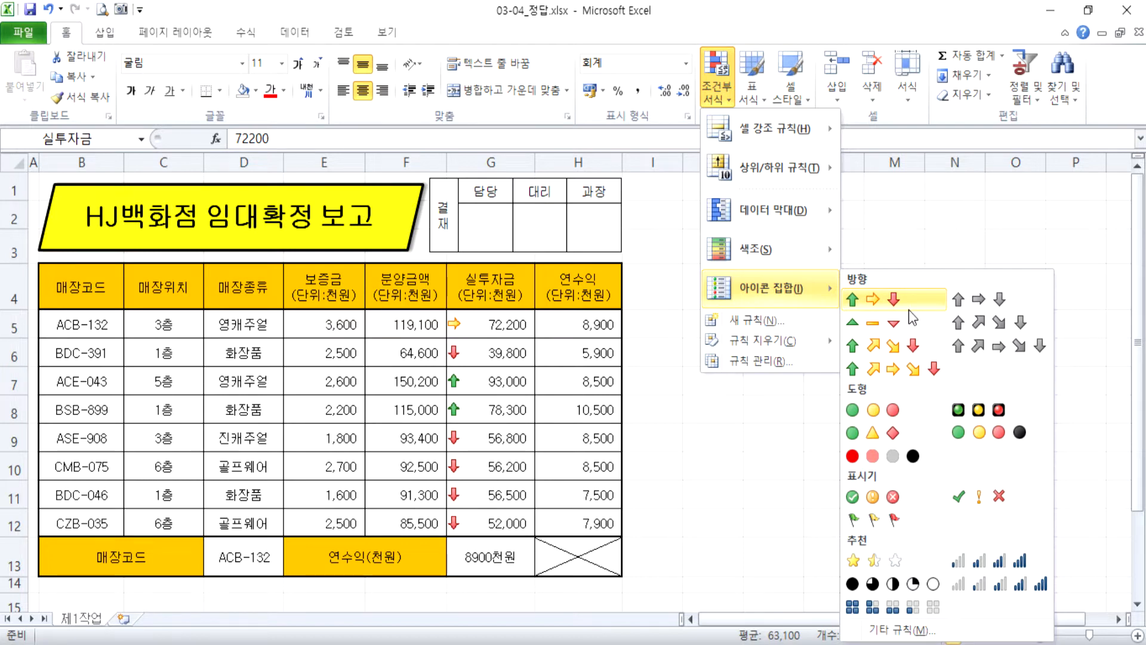
left_click(908, 305)
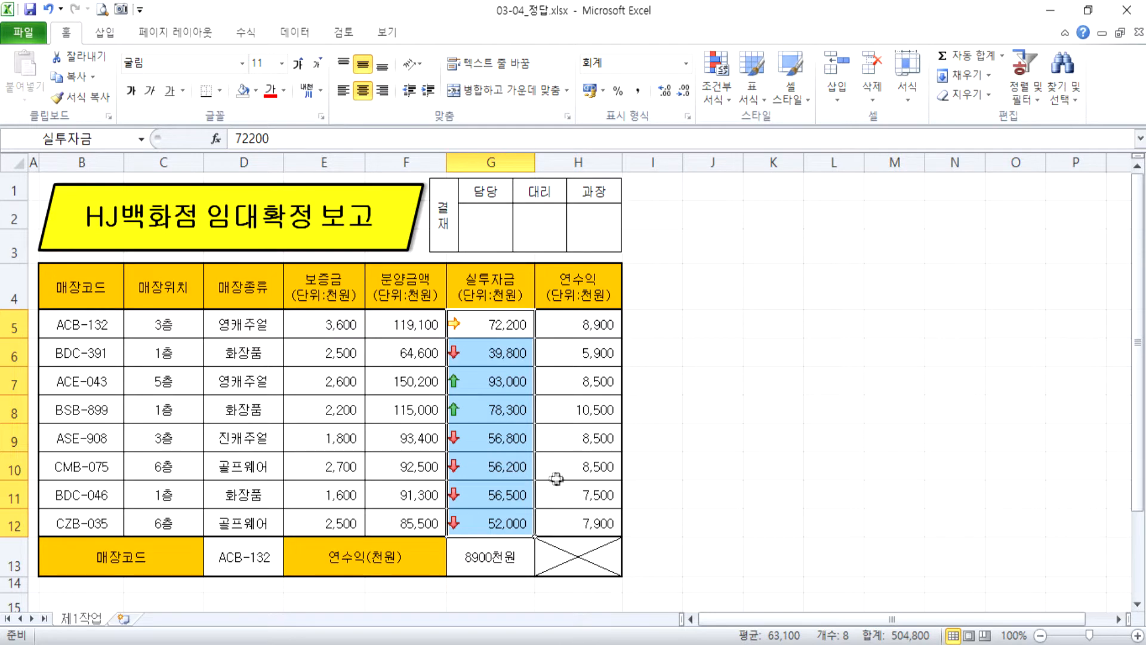
Change the 실투자금 value of BDC-391 in G6 to 398000.
left_click(480, 358)
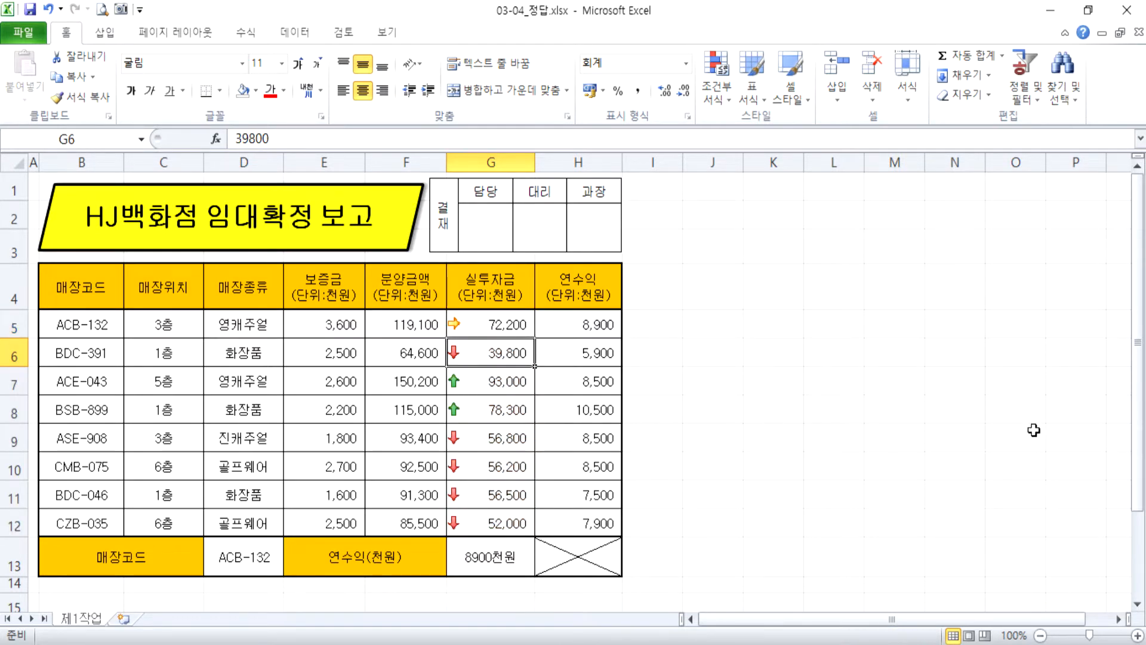
key("F2")
type("0")
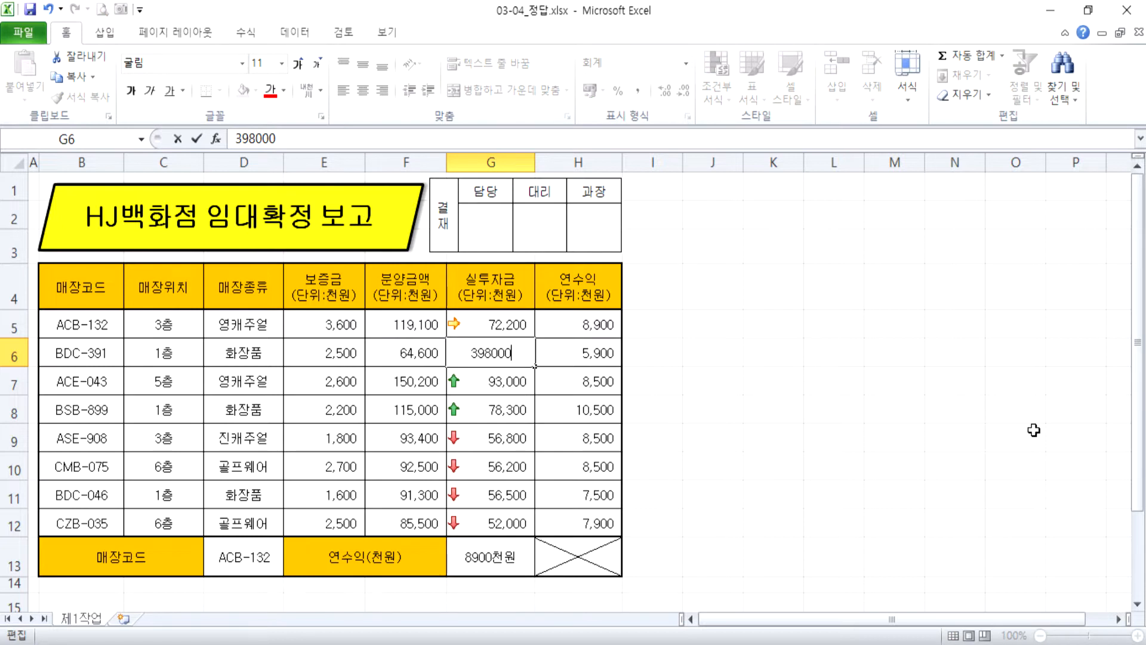
key("ctrl+Return")
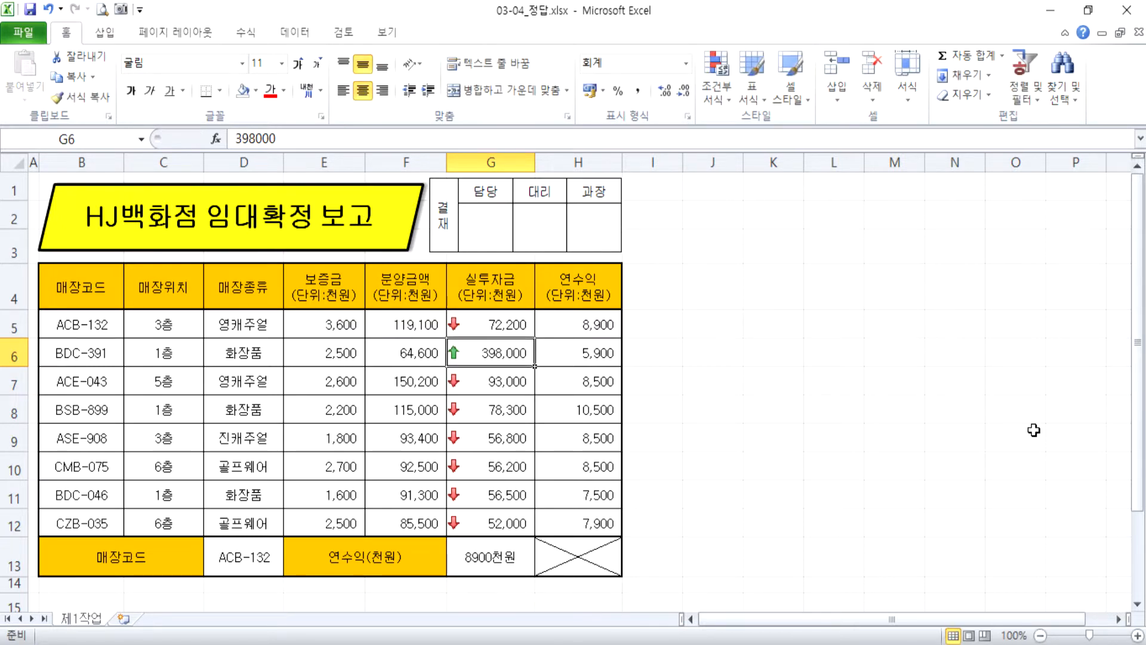
Set the 실투자금 value in G6 back to 39800.
scroll(720, 374, "up", 3, "ctrl")
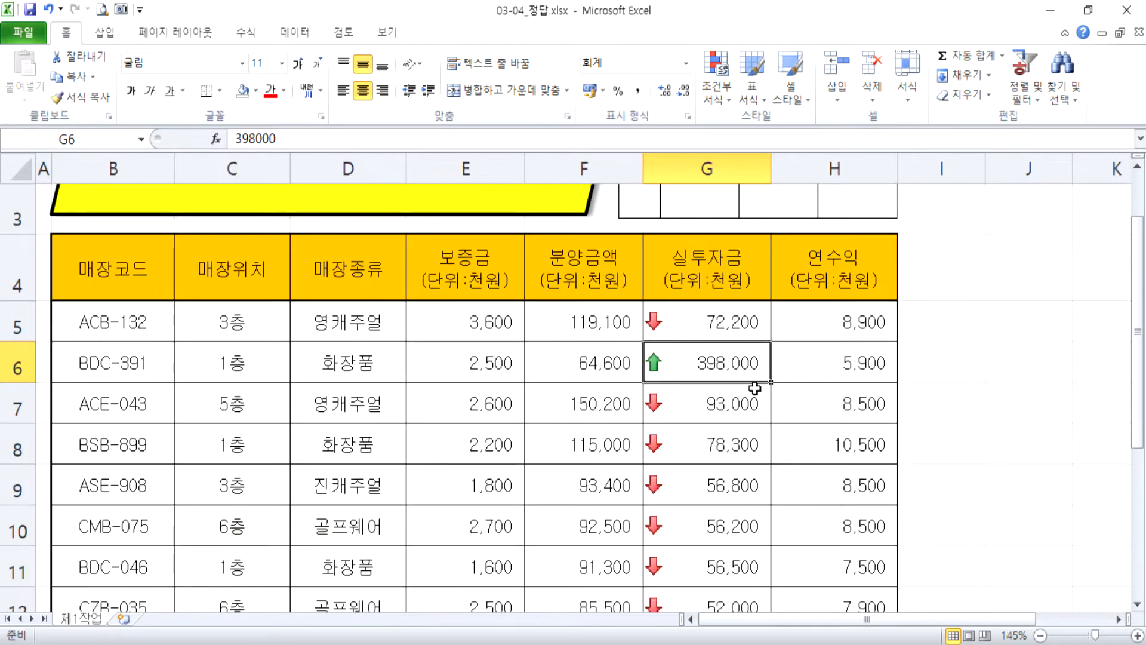
scroll(783, 385, "down", 1)
key("F2")
key("BackSpace")
key("Return")
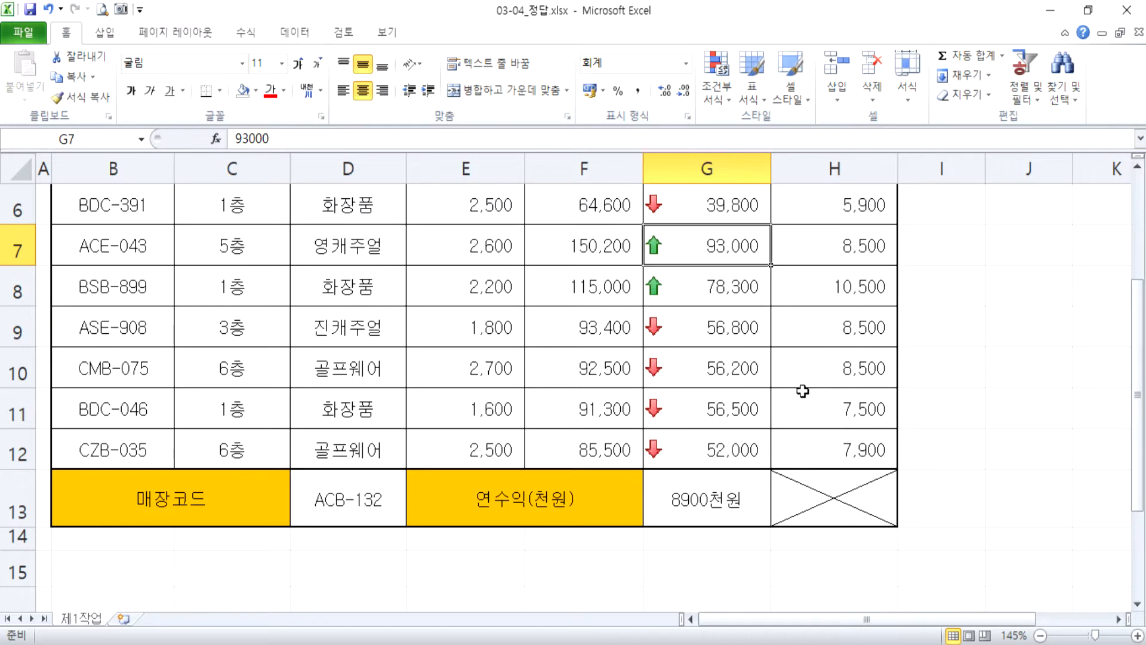
Examine which 실투자금 values in column G carry the green, yellow and red arrows.
left_click_drag(731, 255, 729, 300)
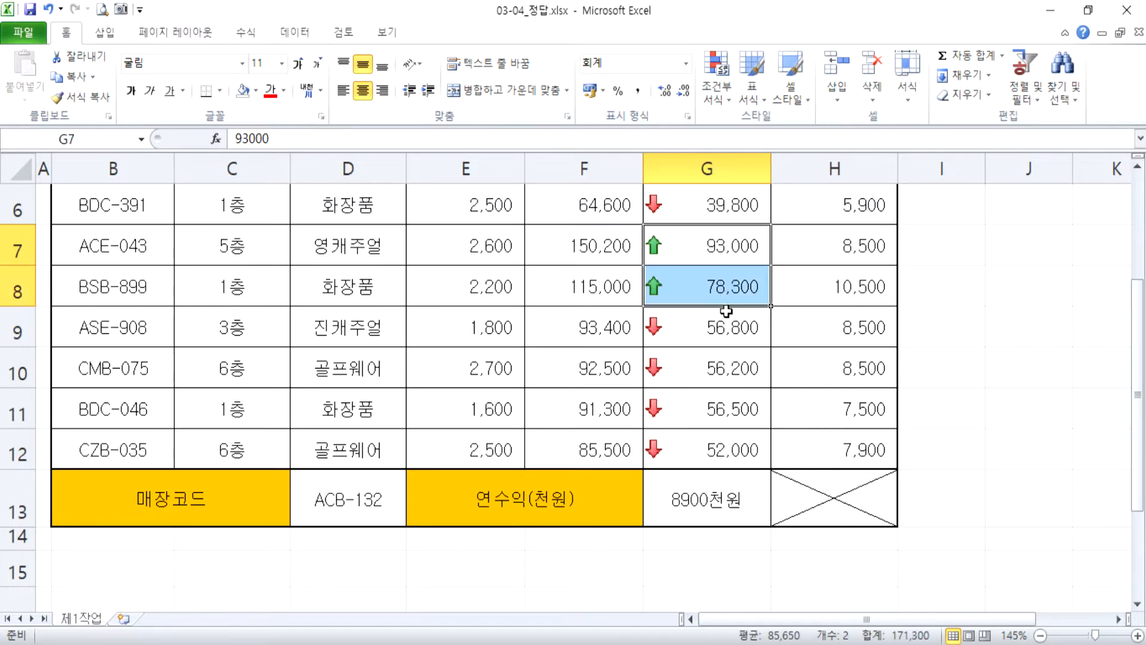
scroll(729, 320, "up", 1)
left_click(721, 322)
scroll(720, 322, "down", 1)
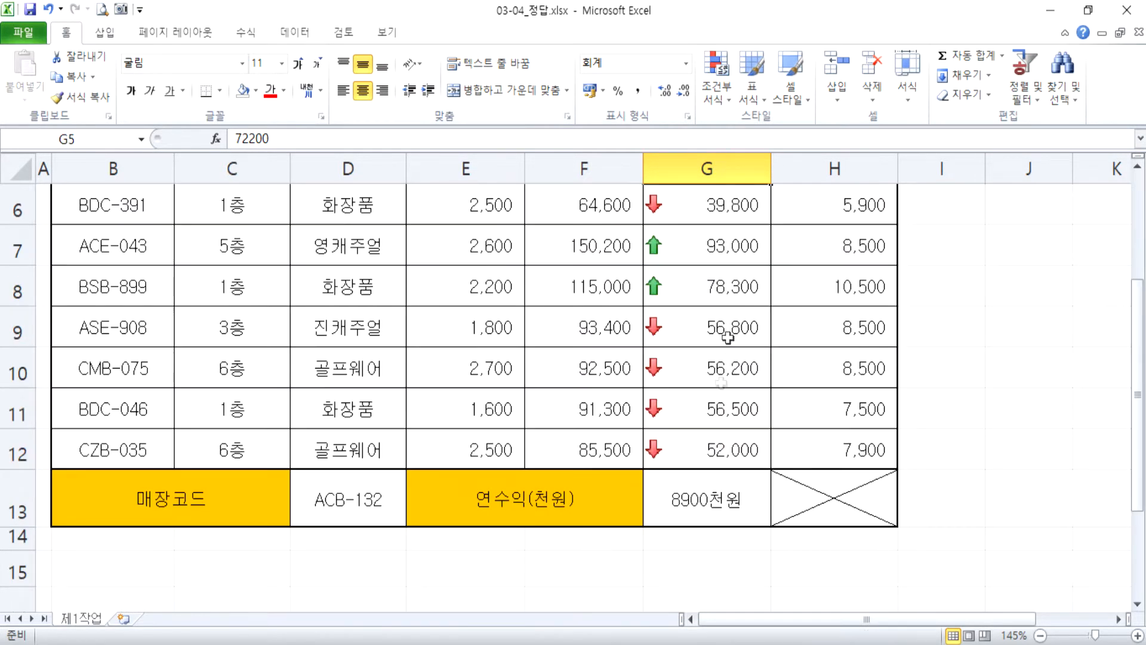
scroll(704, 426, "up", 1)
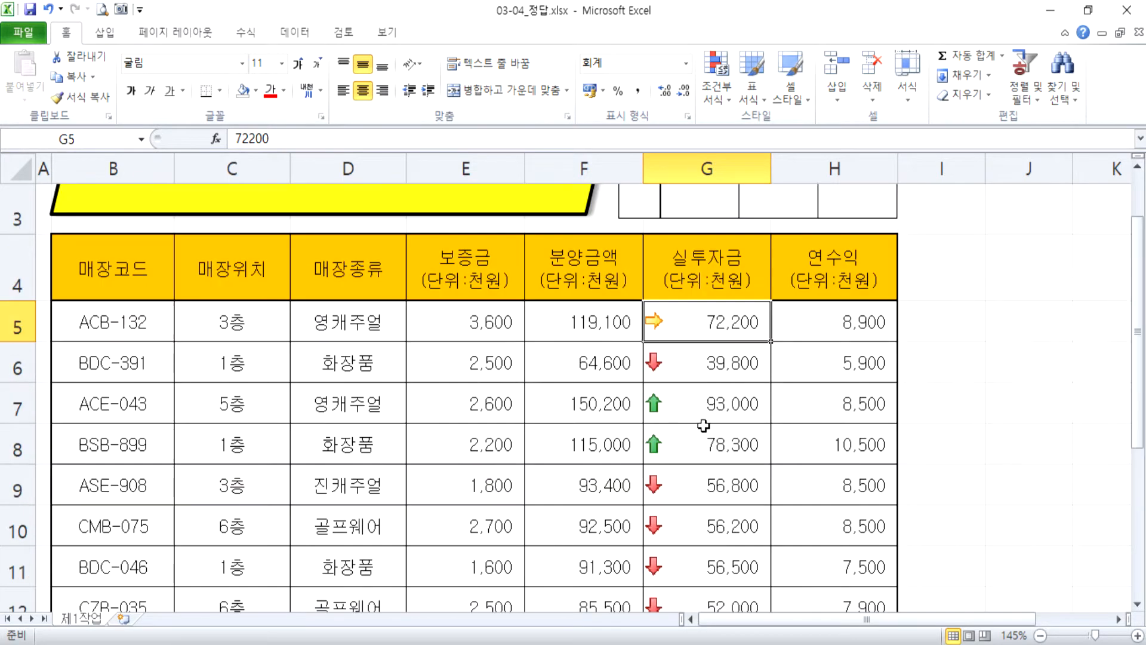
Try 398000 as the 실투자금 value in G6 once more, and undo the change.
double_click(739, 364)
type("0")
key("Return")
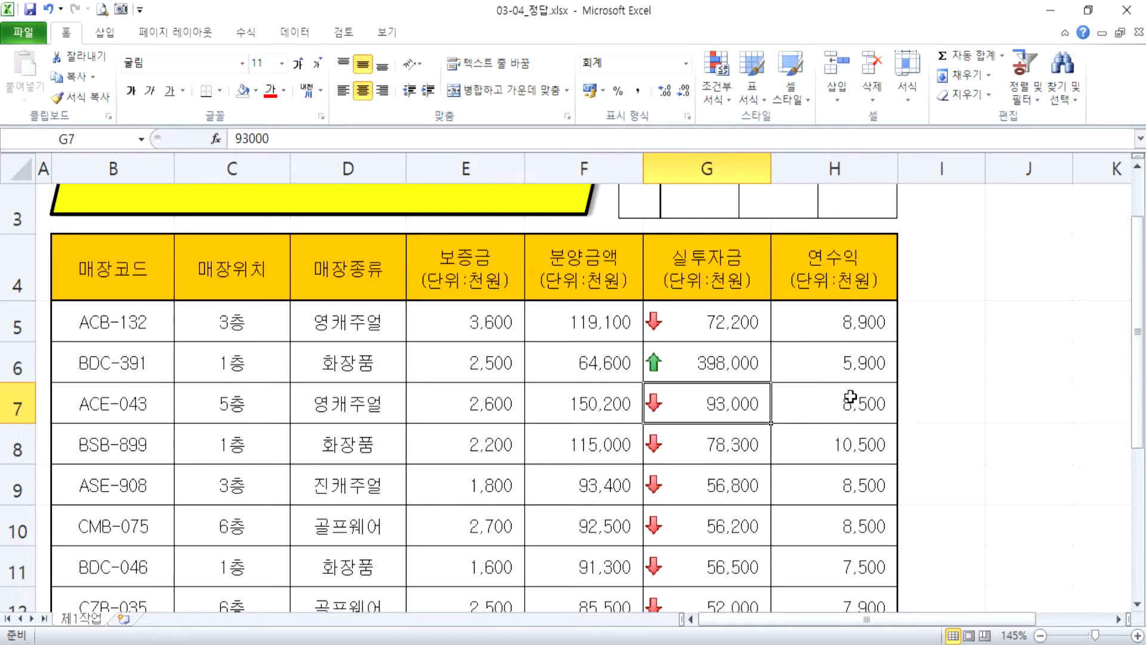
key("ctrl+z")
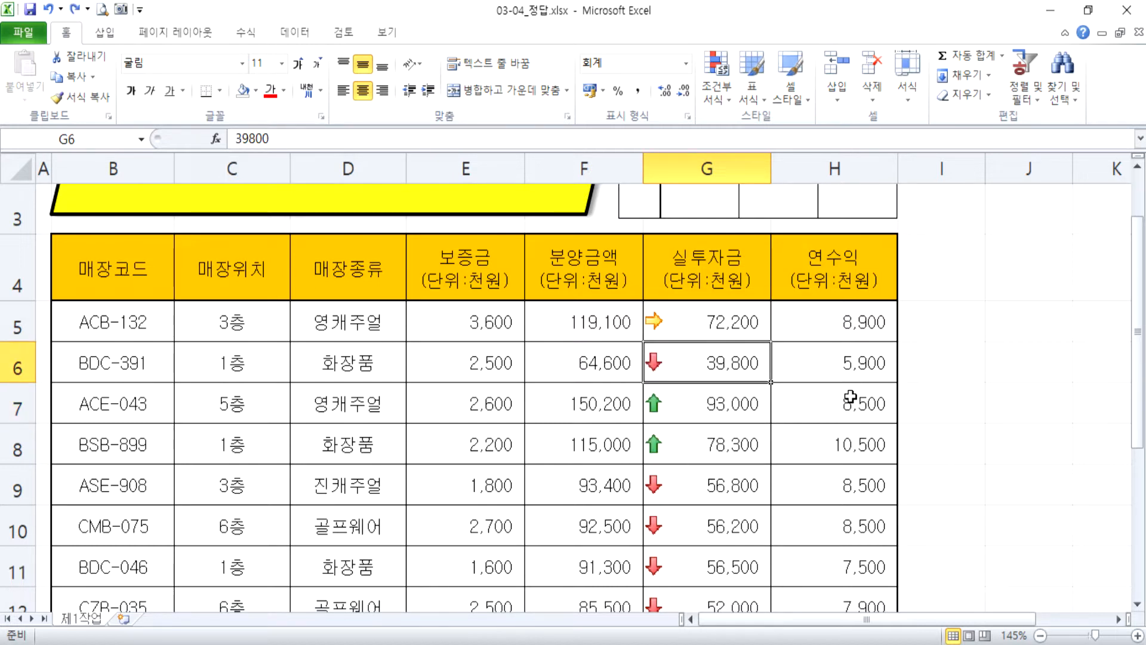
Enter the note "1~100, 3등분" in cell F16 below the table.
scroll(851, 397, "down", 2)
left_click(555, 483)
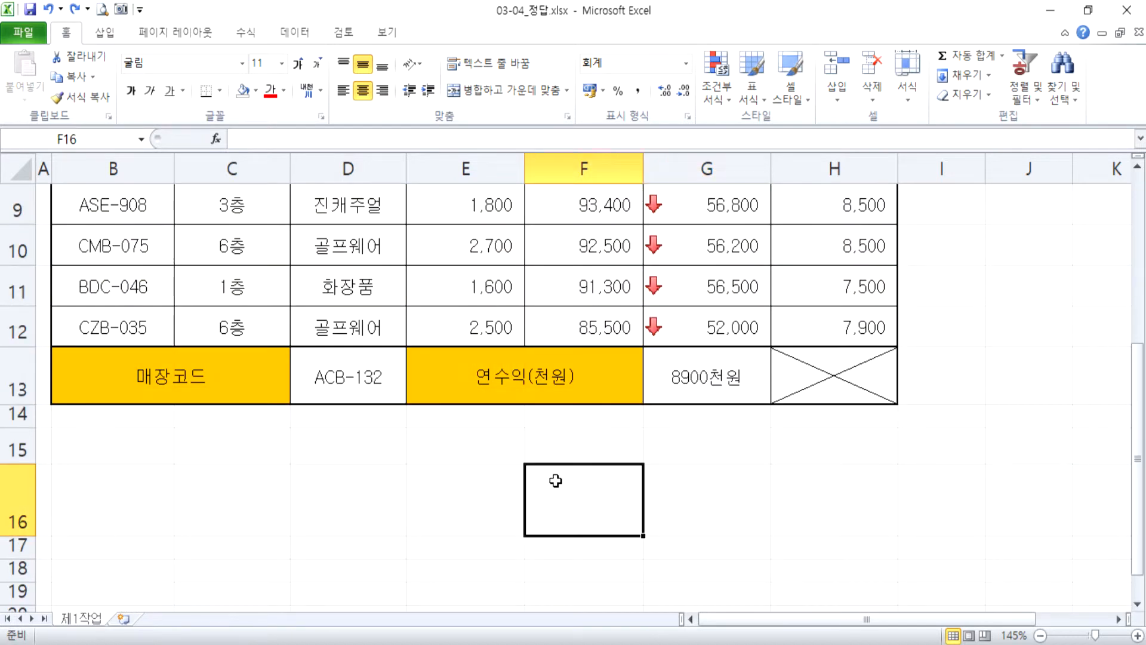
type("1~90")
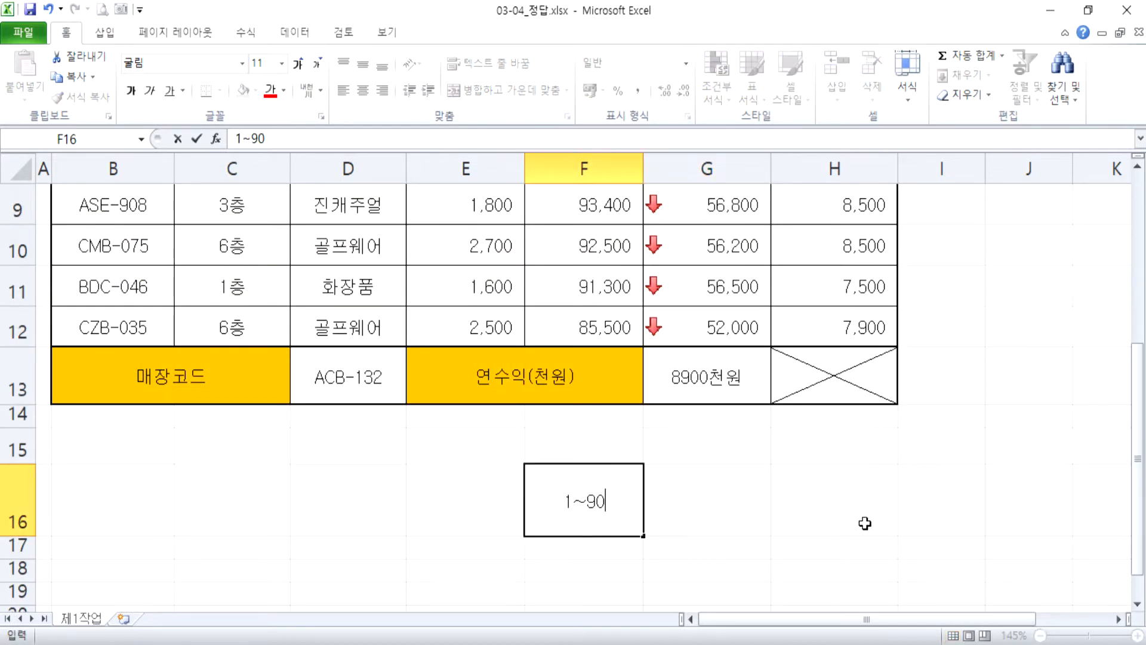
key("BackSpace")
key("BackSpace")
type("100")
type(", 3emd")
key("BackSpace")
key("BackSpace")
key("BackSpace")
type("등분")
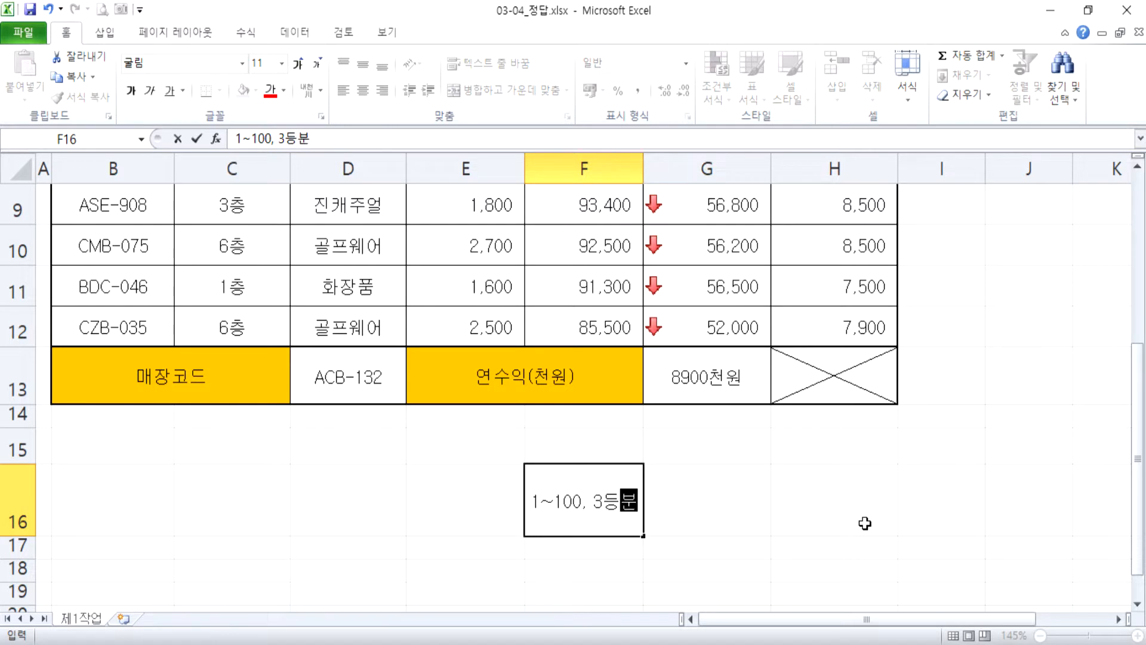
key("Return")
List the three ranges in F17:F19 as "1~33 하위", "34~66 중간" and "67이상 상위".
scroll(834, 439, "down", 1)
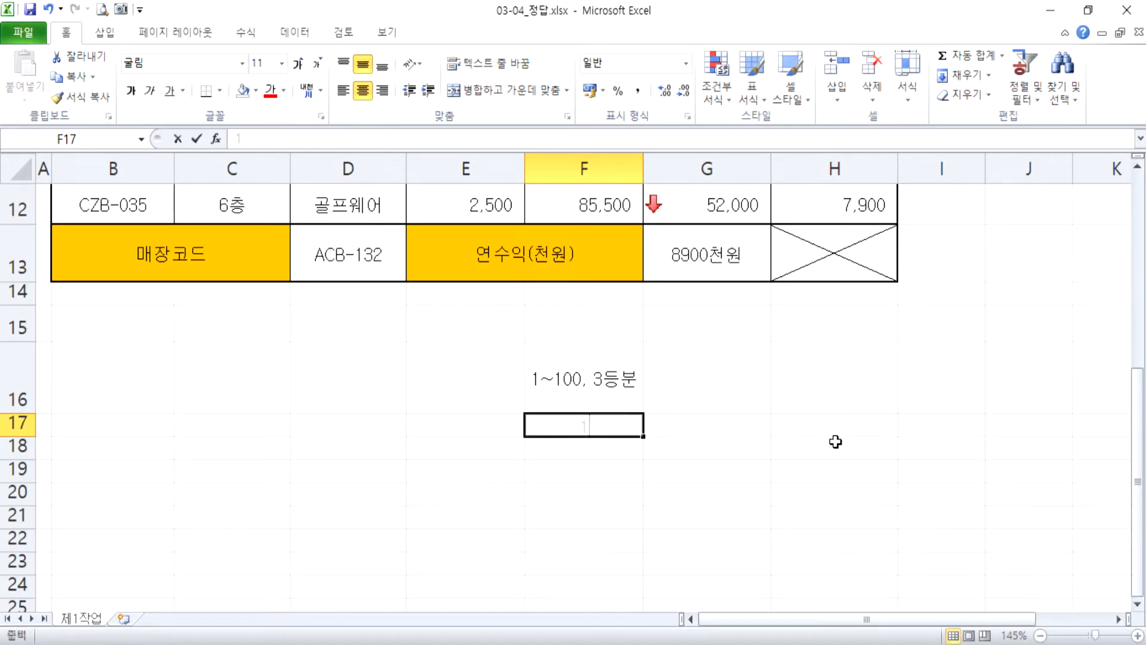
type("1~33")
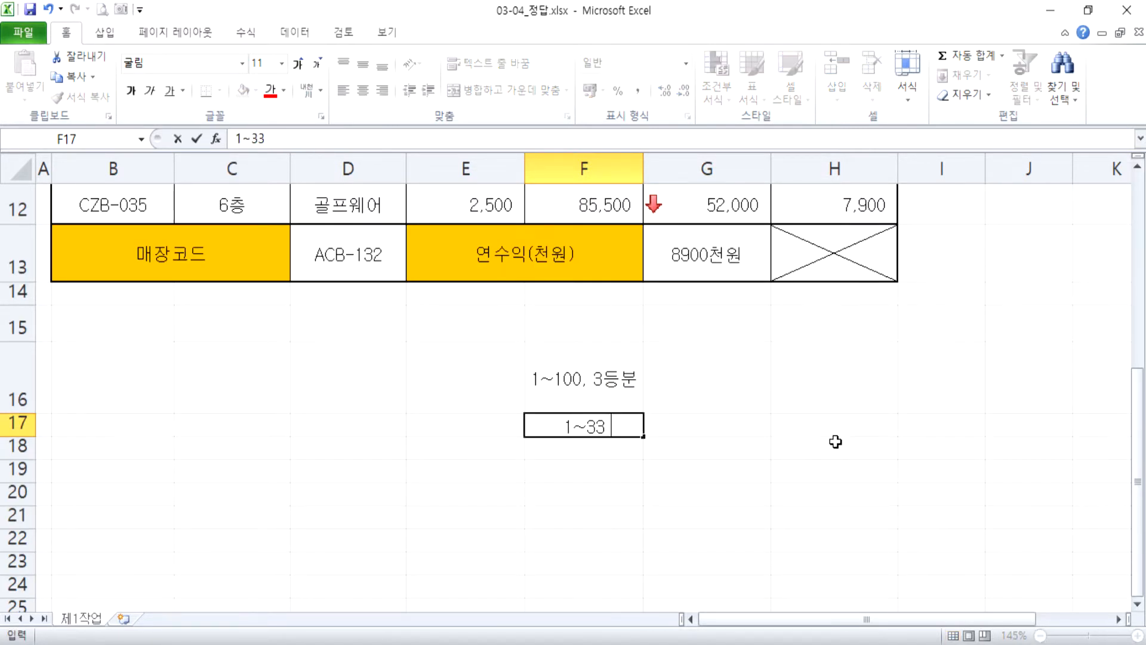
type(" 혀위")
key("Return")
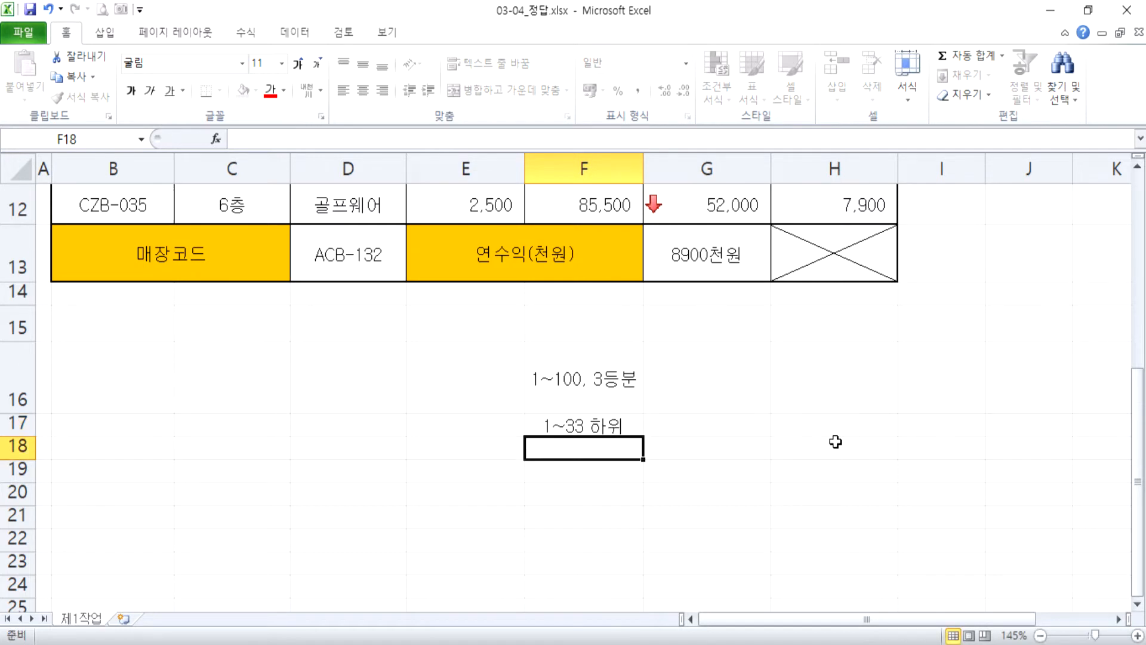
type("34~")
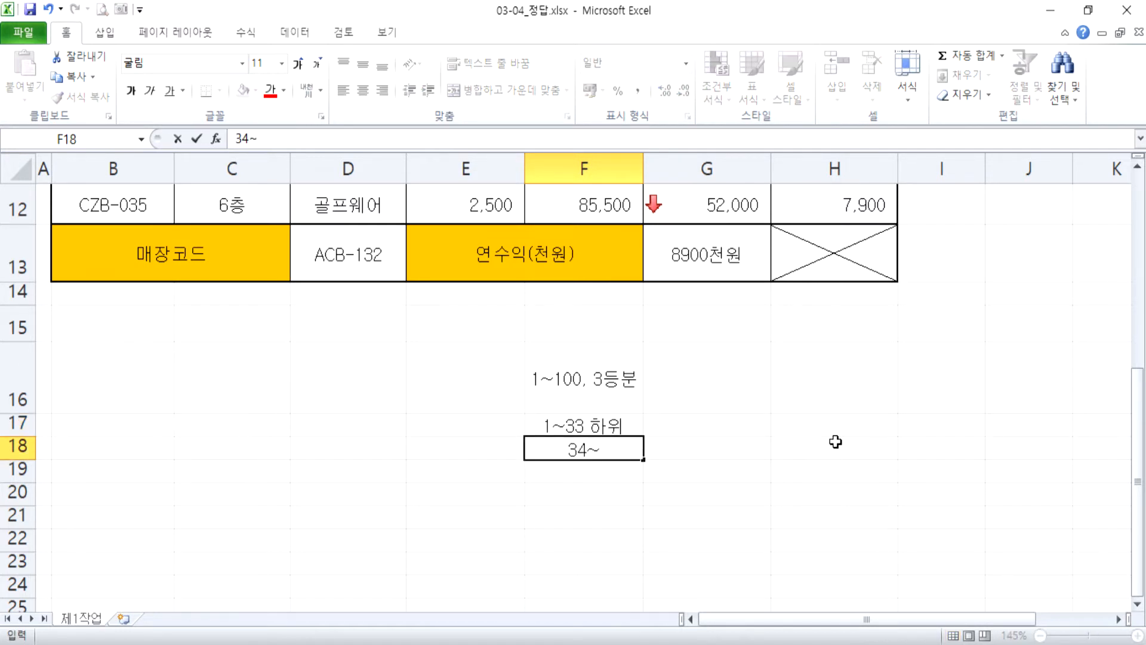
type("66 중간")
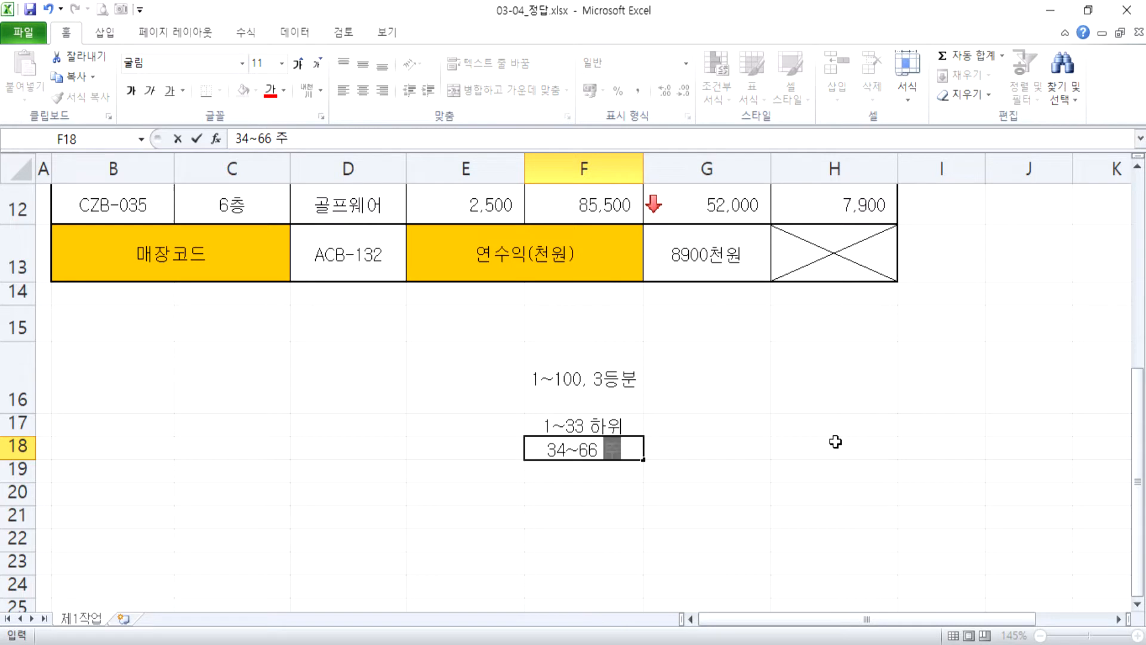
key("Return")
type("67")
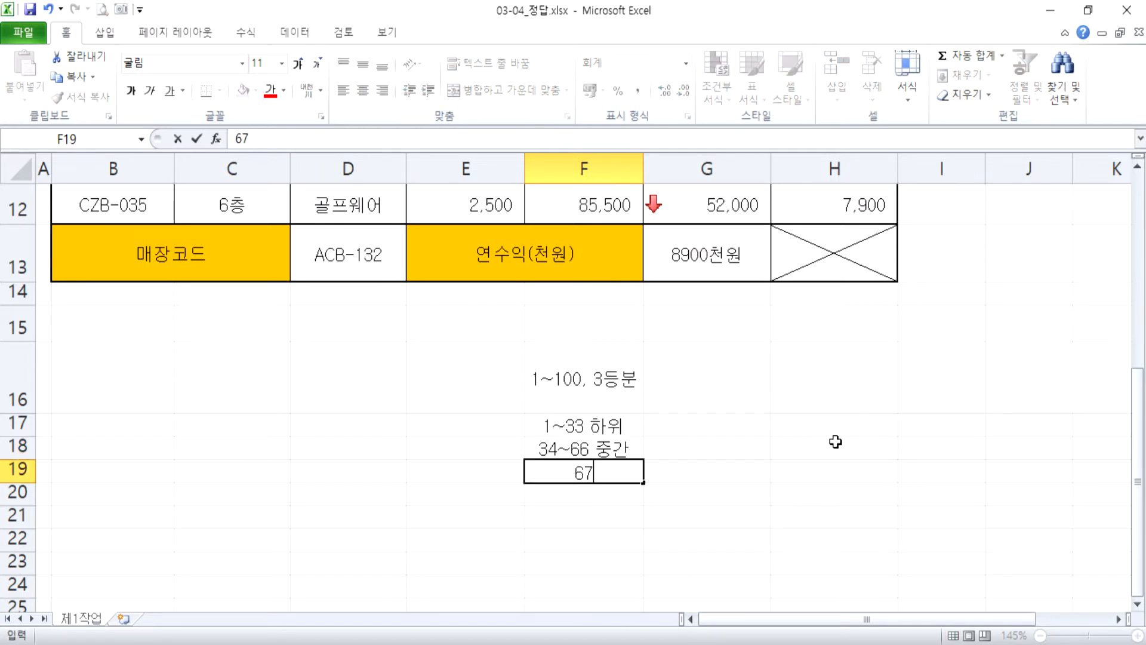
type("이상")
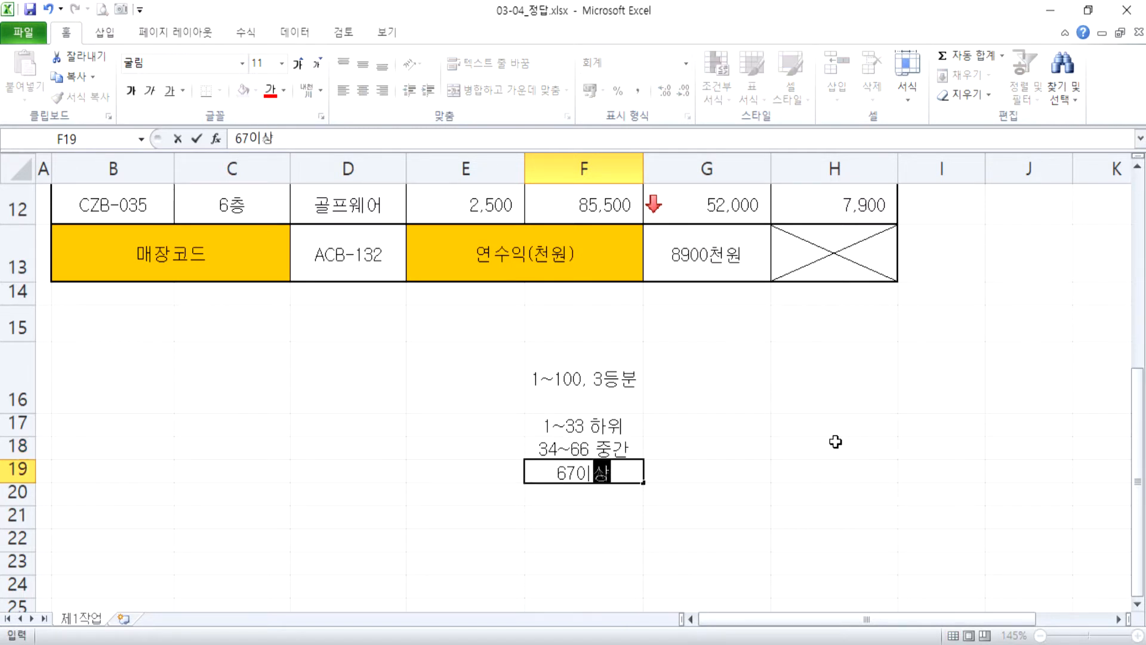
type(" 상위")
key("Return")
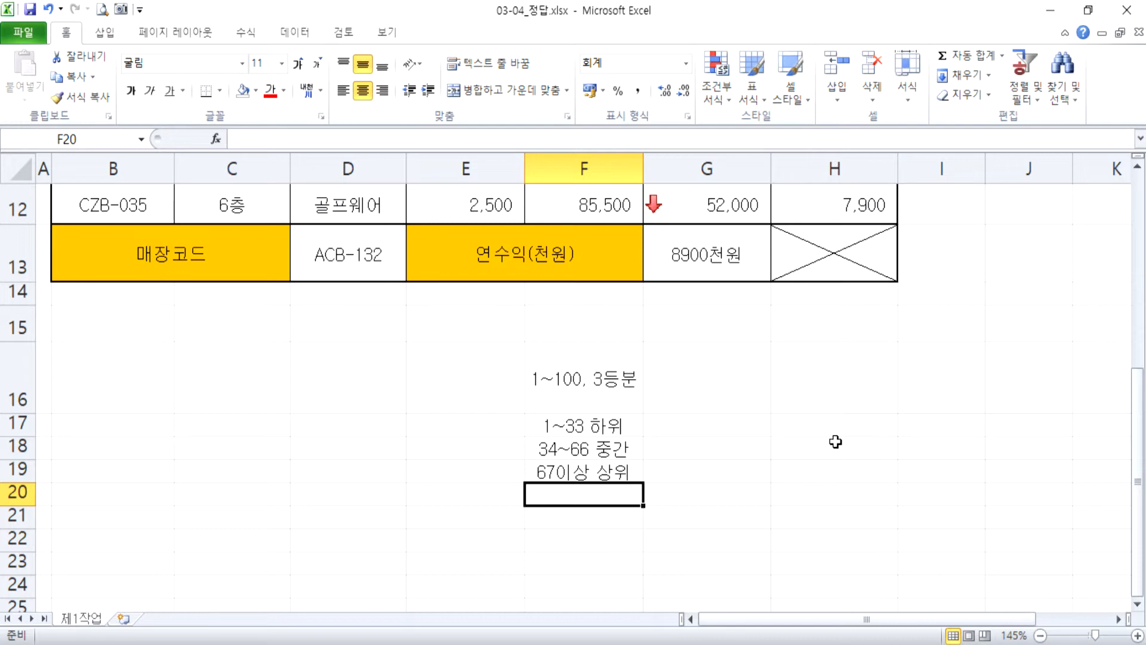
Compare the arrow icons on the 실투자금 values with the three-part range notes below the table.
scroll(800, 445, "up", 3)
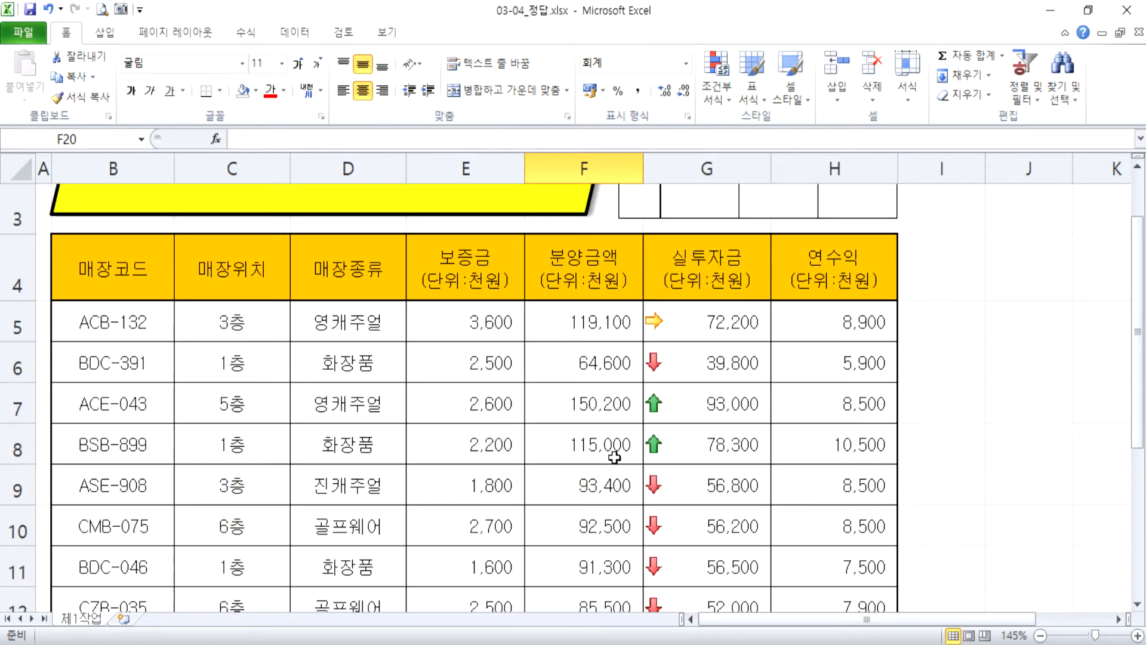
left_click(701, 410)
left_click_drag(701, 410, 695, 446)
left_click(696, 402)
scroll(701, 399, "down", 2)
scroll(701, 399, "up", 2)
left_click(744, 366)
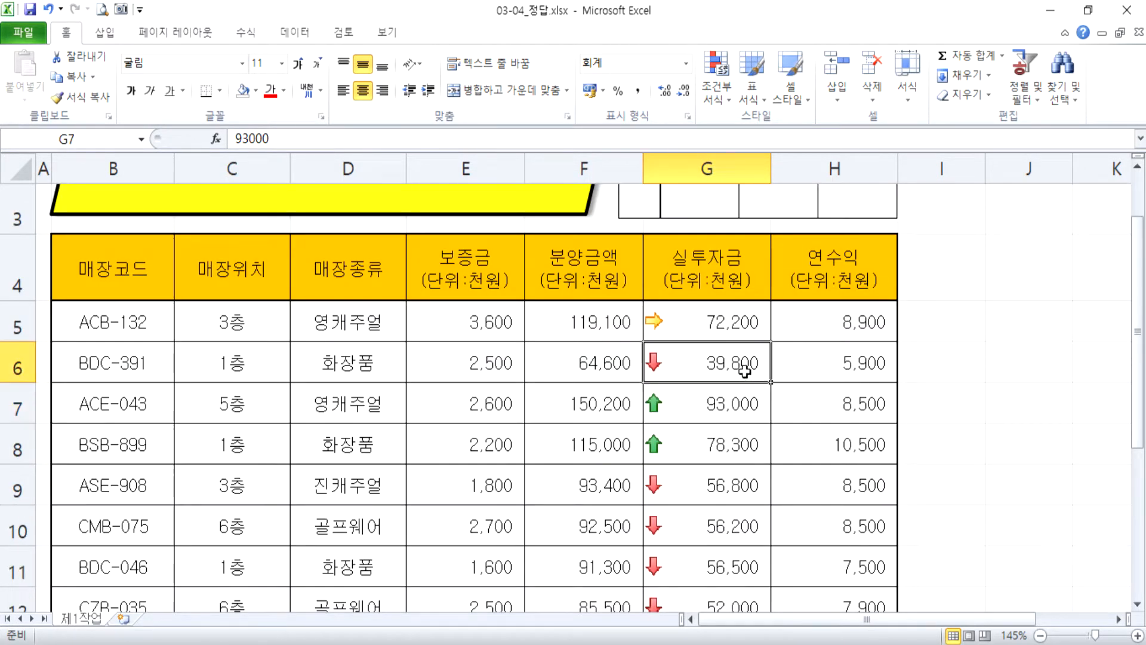
scroll(776, 391, "down", 1)
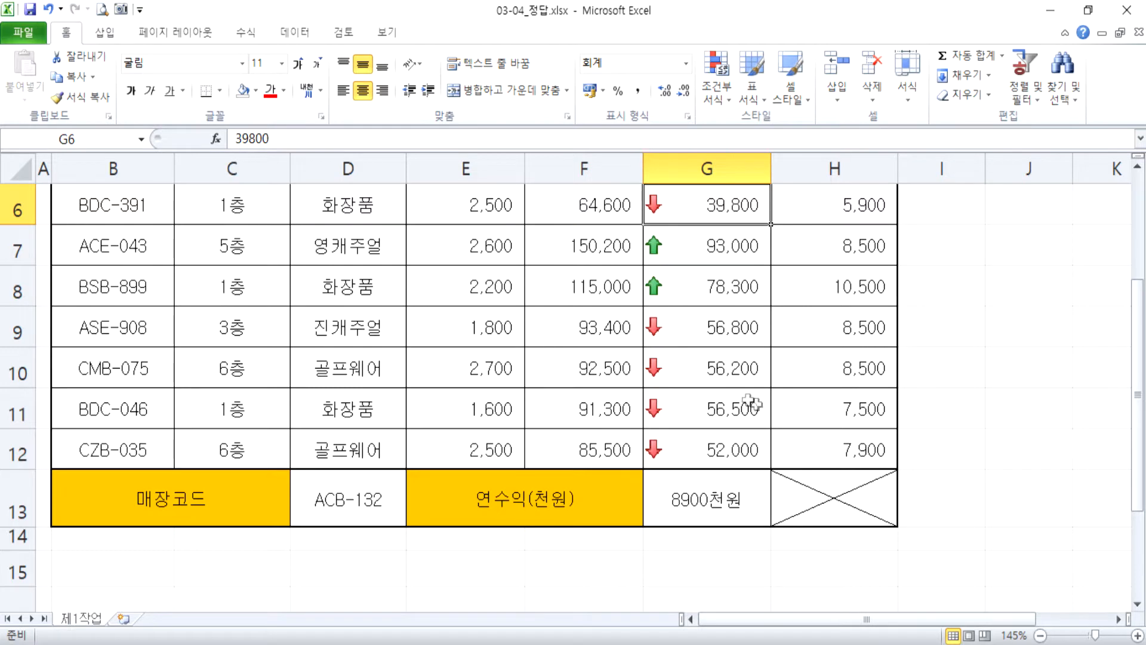
scroll(766, 408, "down", 2)
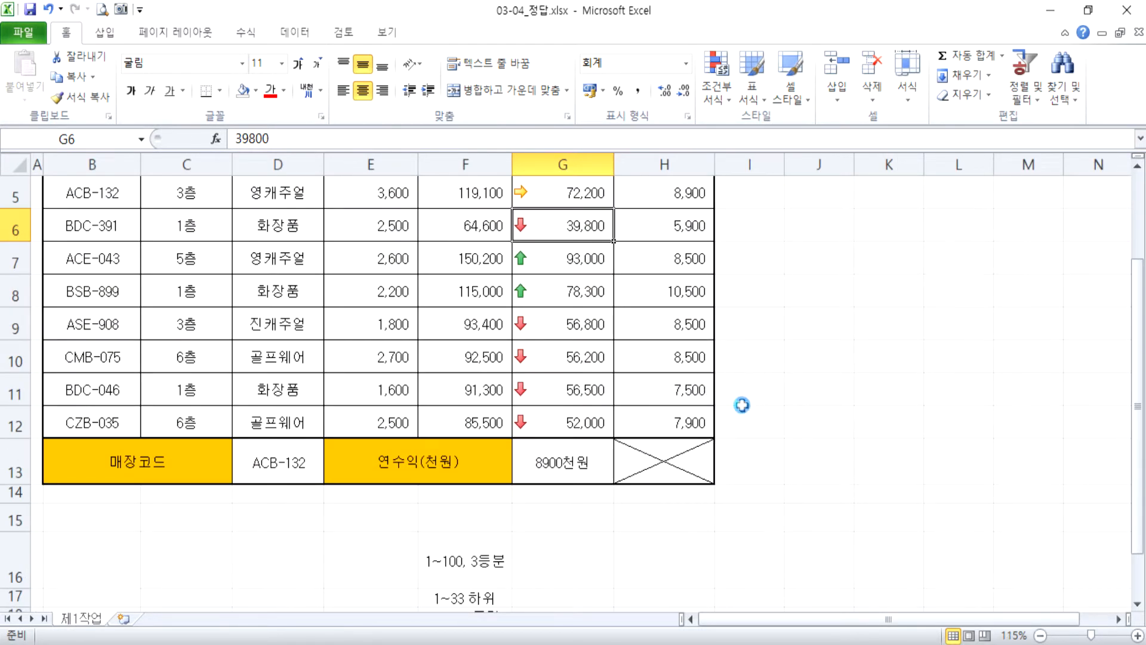
scroll(740, 404, "down", 1)
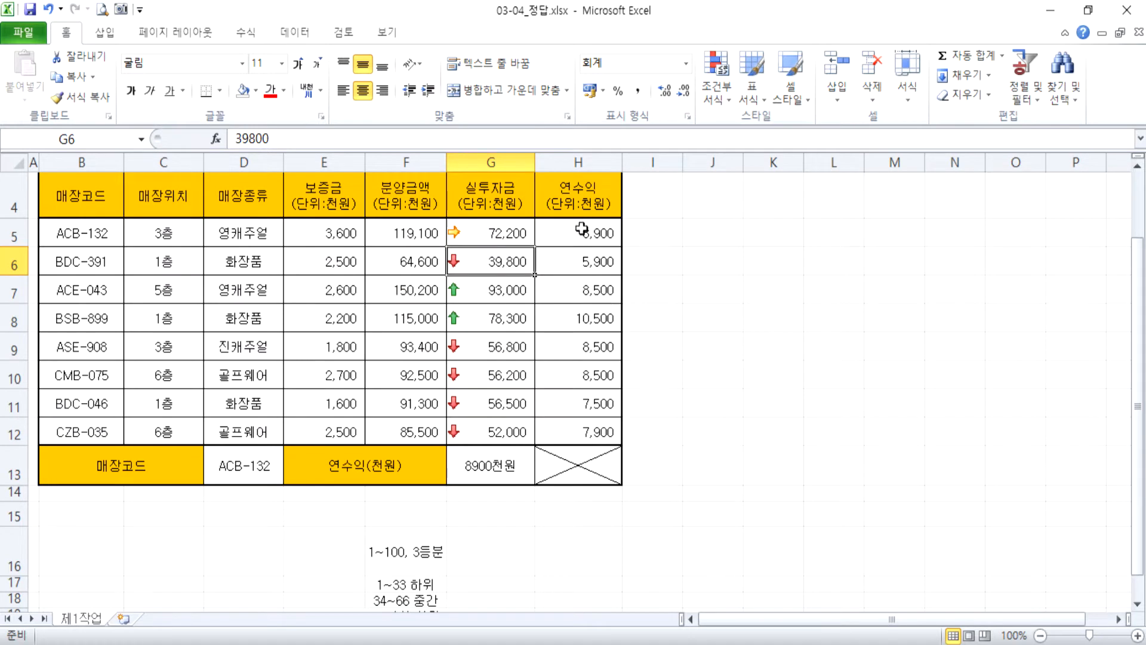
Start a custom icon set rule (기타 규칙) for the 연수익 values in H5:H12.
left_click_drag(594, 233, 573, 426)
scroll(594, 382, "up", 2)
left_click(719, 99)
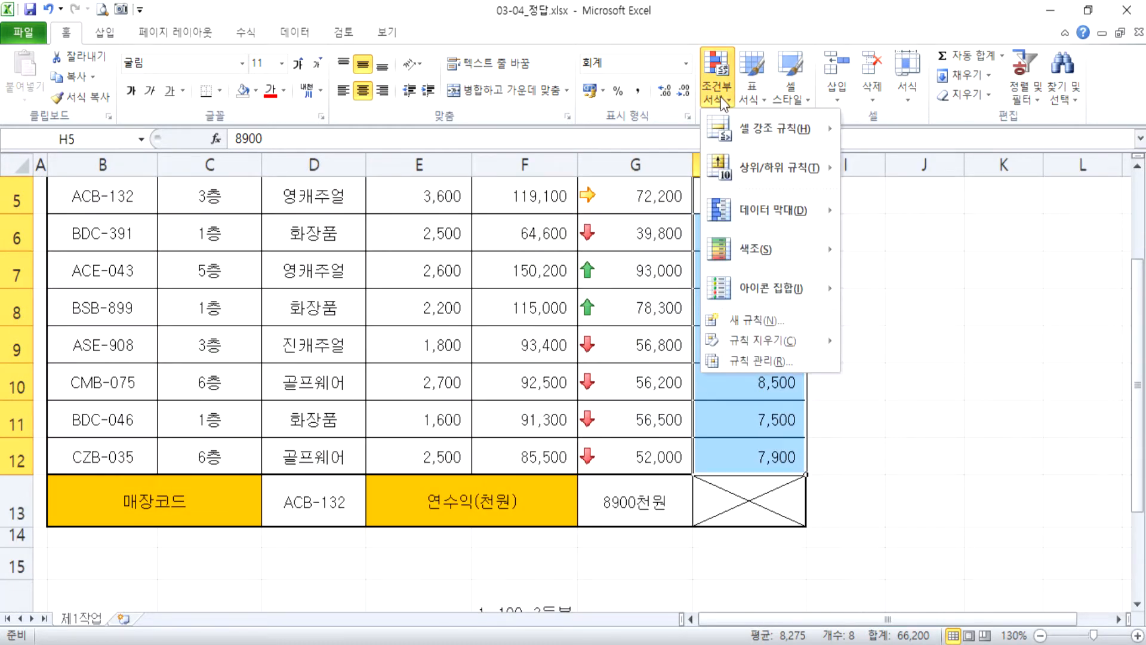
mouse_move(770, 290)
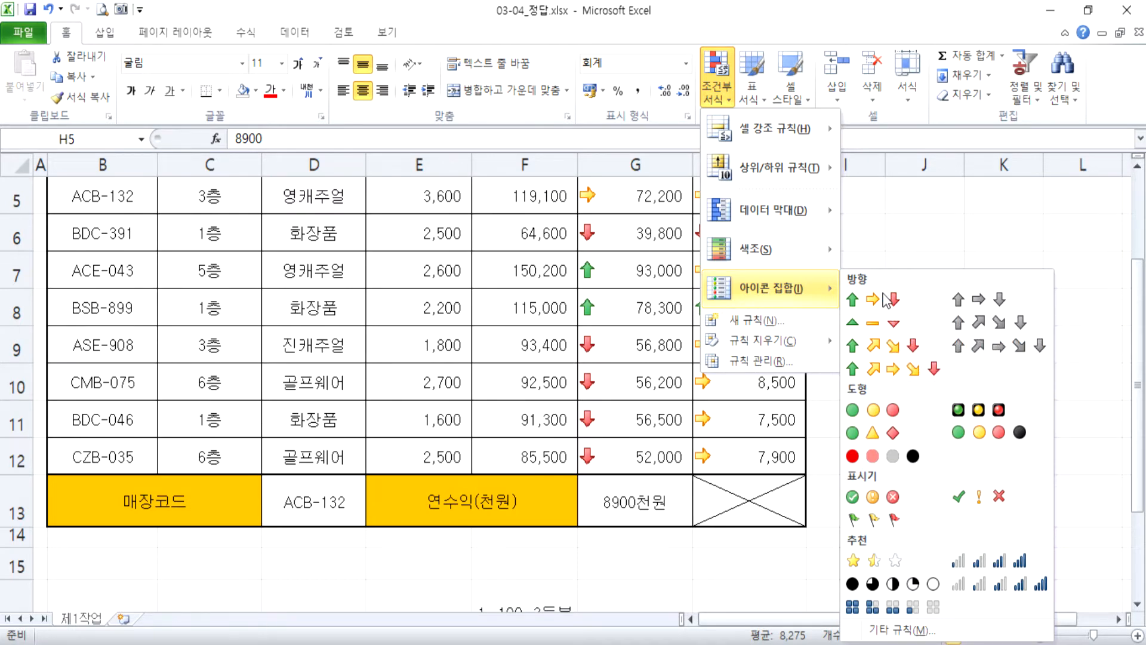
left_click(896, 630)
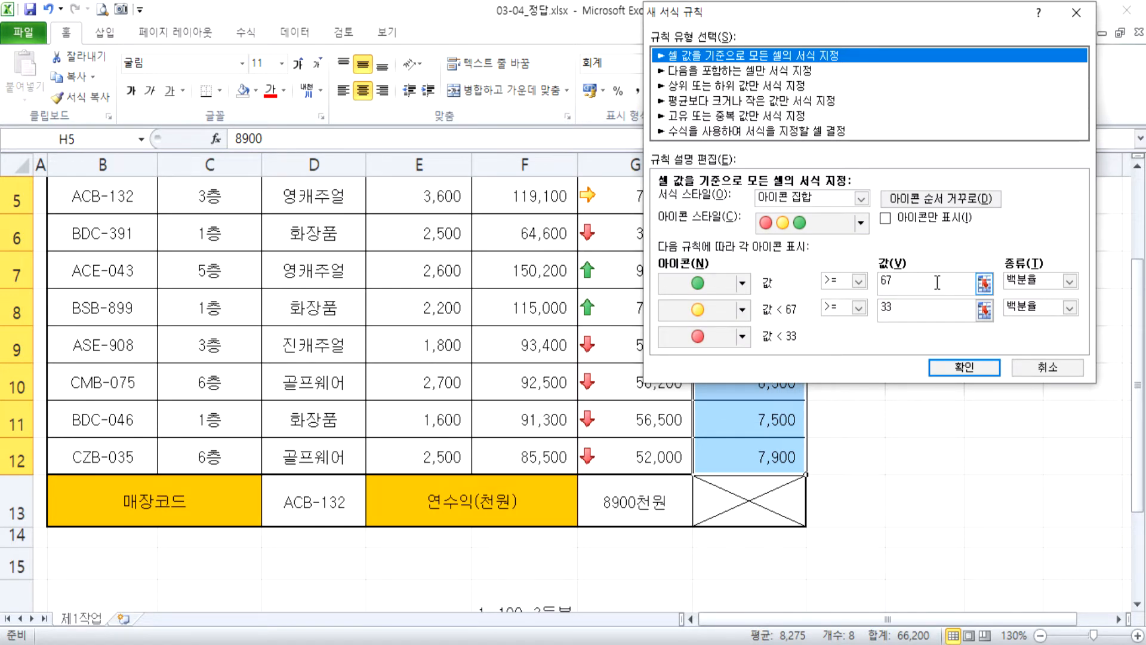
Set the green icon threshold to 90 percent and the yellow icon threshold to 11 percent in the new 연수익 rule.
left_click_drag(937, 283, 831, 275)
type("80")
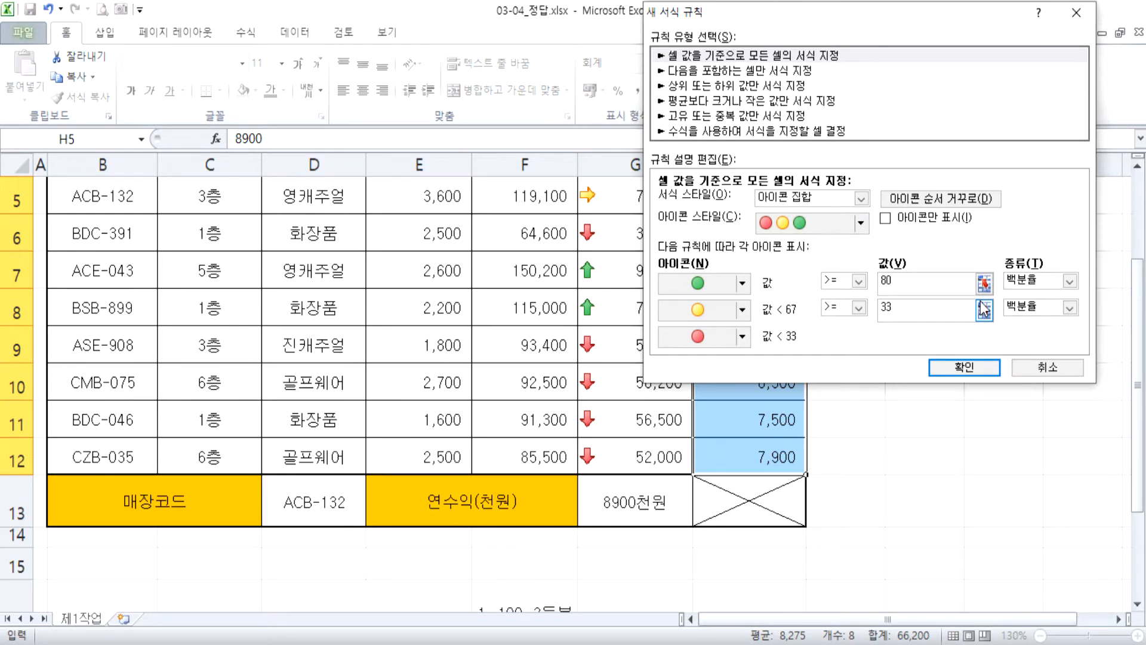
key("BackSpace")
key("BackSpace")
type("90")
left_click_drag(905, 314, 852, 313)
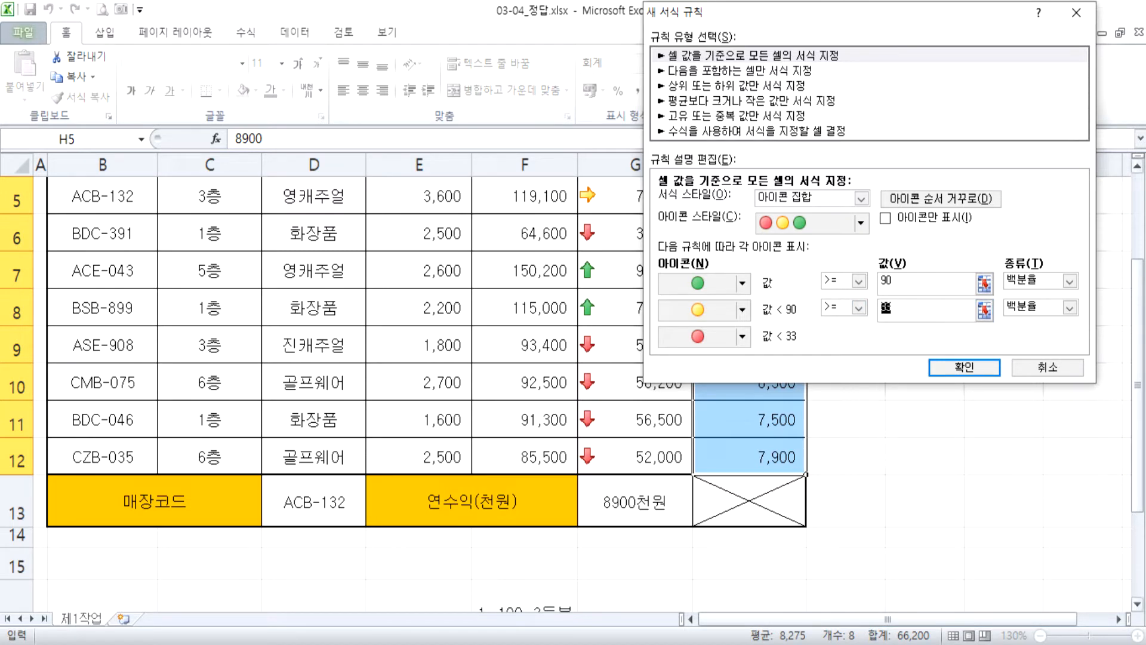
type("11")
Raise the green icon threshold to 91 percent and apply the icon set rule to the 연수익 values.
left_click_drag(961, 282, 774, 286)
type("91")
left_click(903, 307)
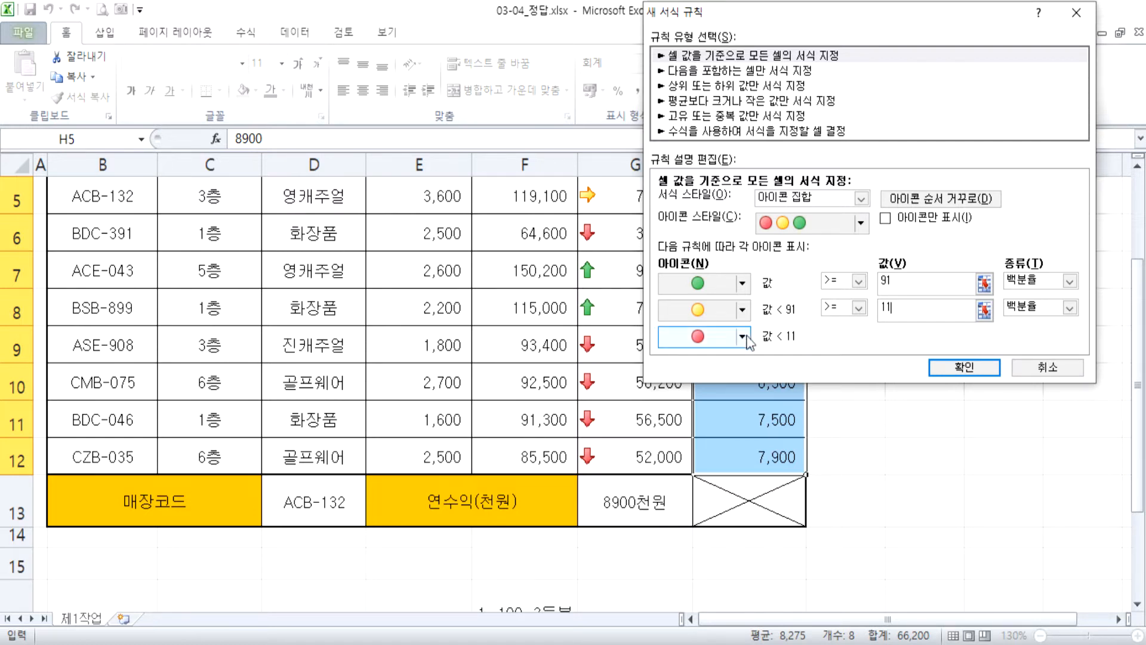
left_click(943, 367)
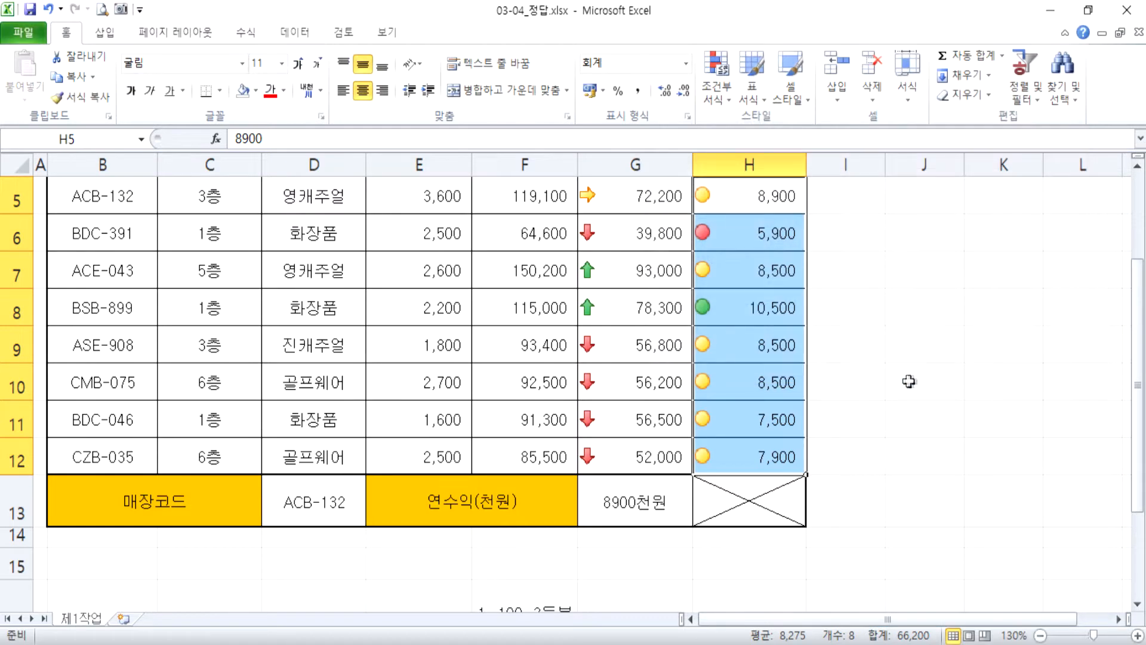
scroll(889, 425, "up", 1)
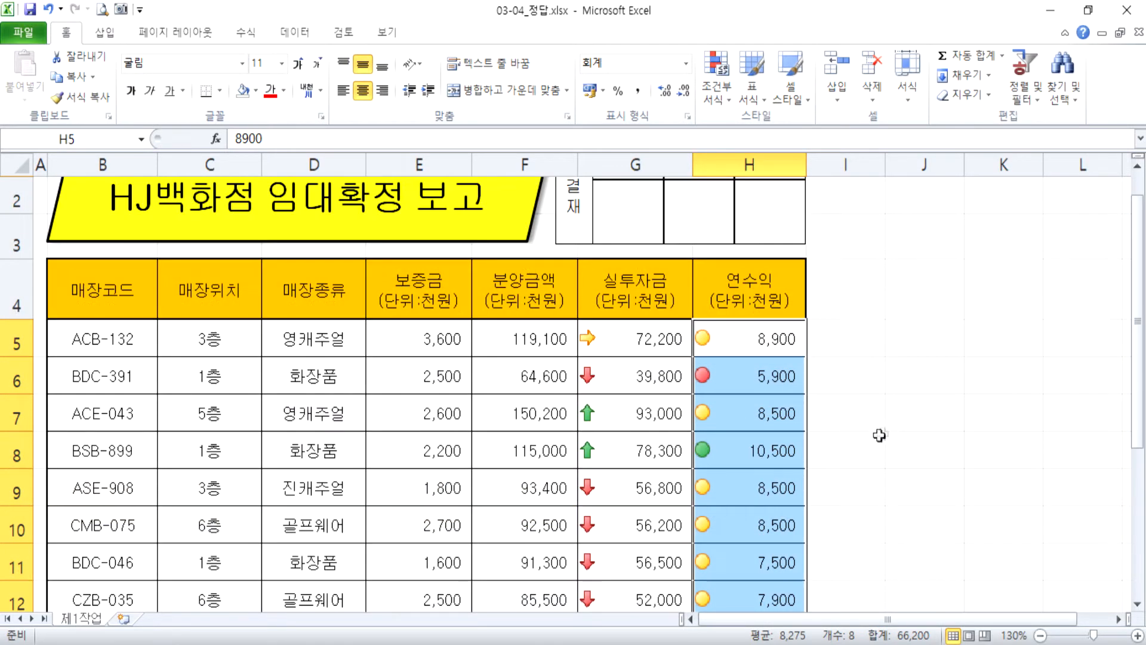
scroll(866, 440, "down", 1)
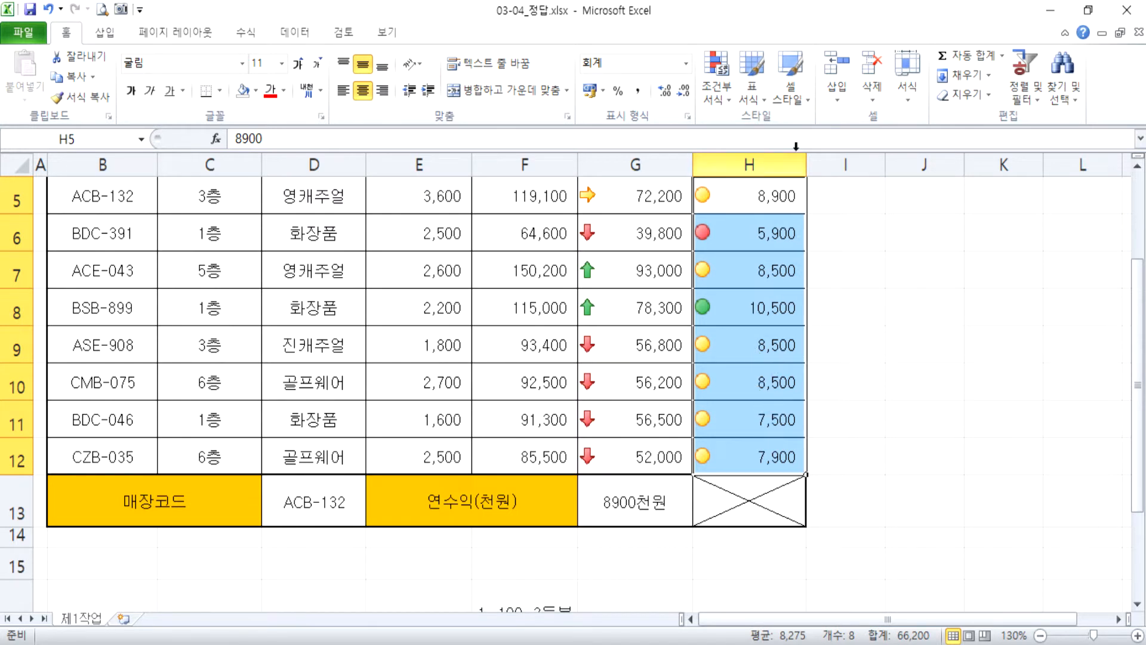
Edit the existing icon set rule on H5:H12 and set its green icon threshold to 67 percent.
left_click(716, 90)
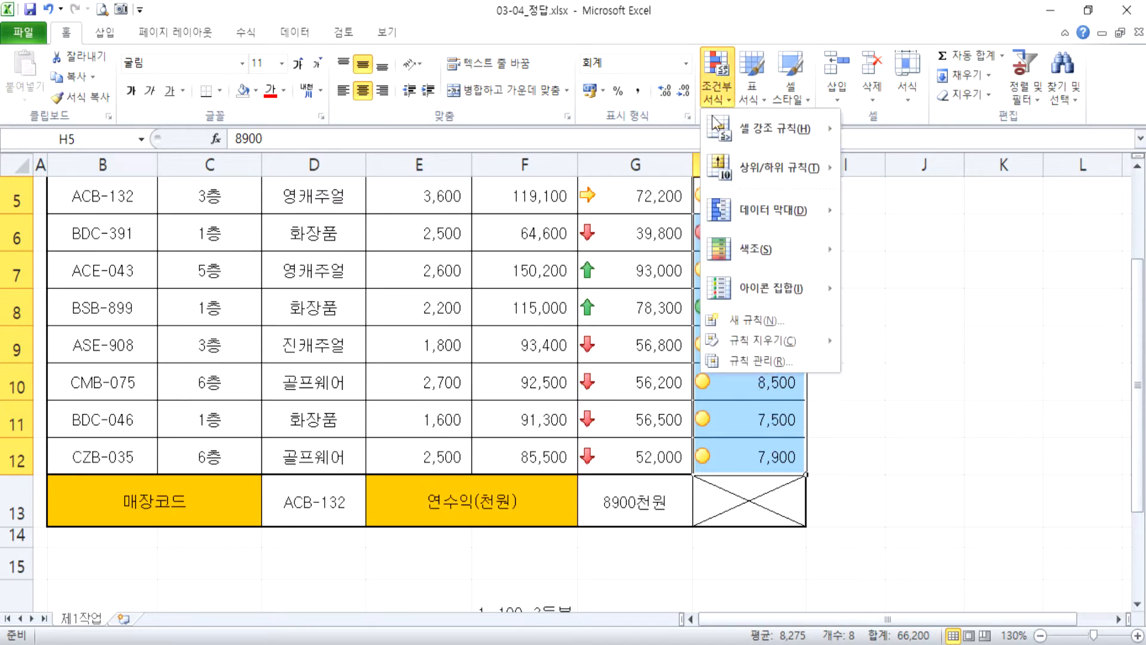
left_click(759, 361)
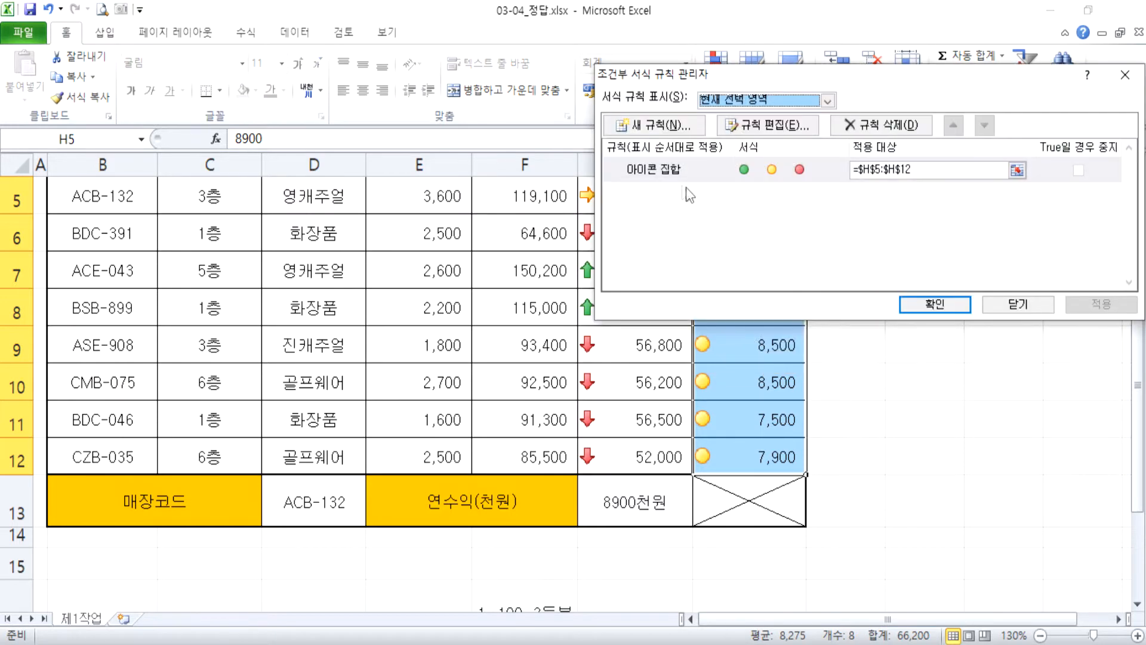
left_click(674, 170)
left_click(790, 126)
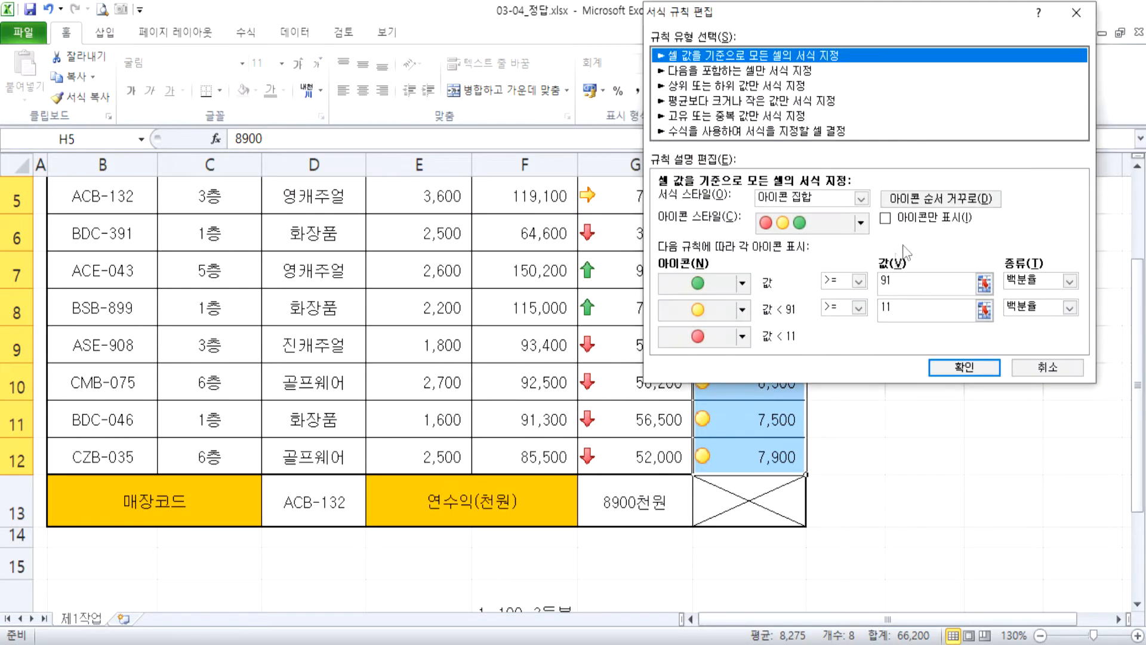
left_click_drag(912, 281, 830, 282)
type("67")
Set the yellow icon threshold to 33 percent and apply the edited rule to the 연수익 values.
key("Tab")
key("Tab")
key("Tab")
key("Tab")
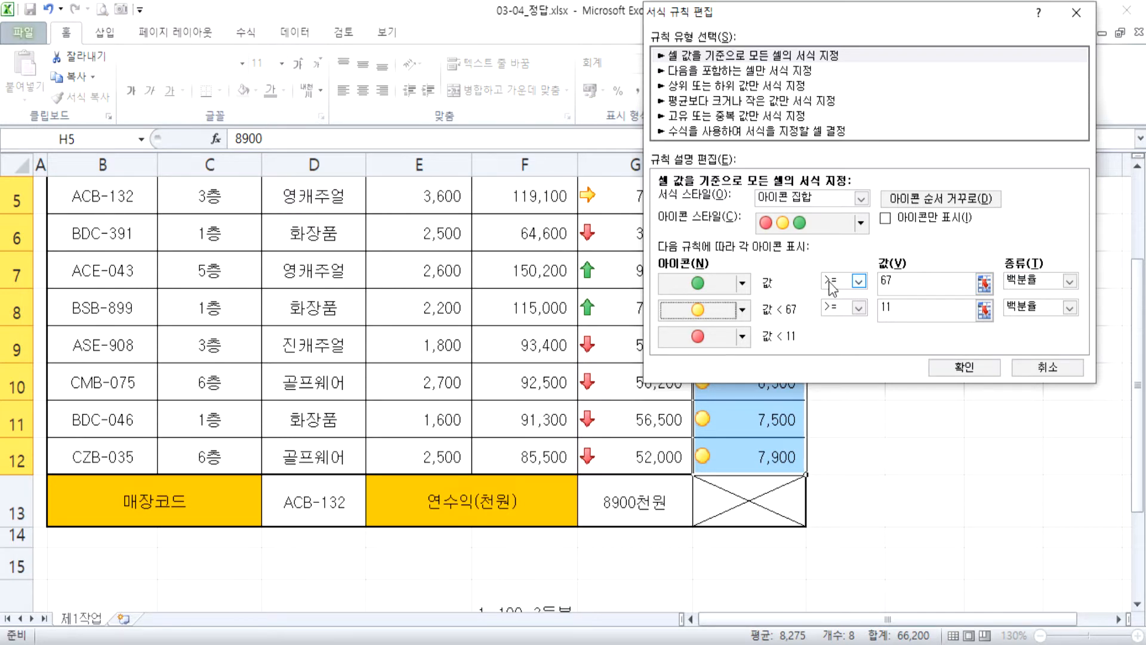
type("33")
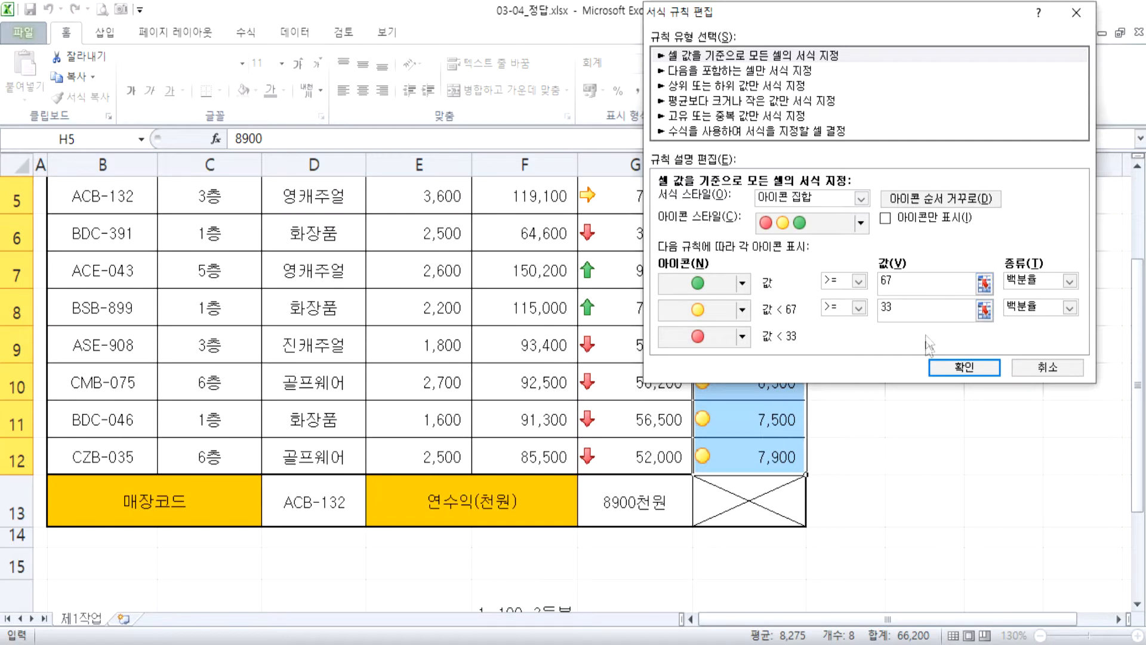
left_click(941, 368)
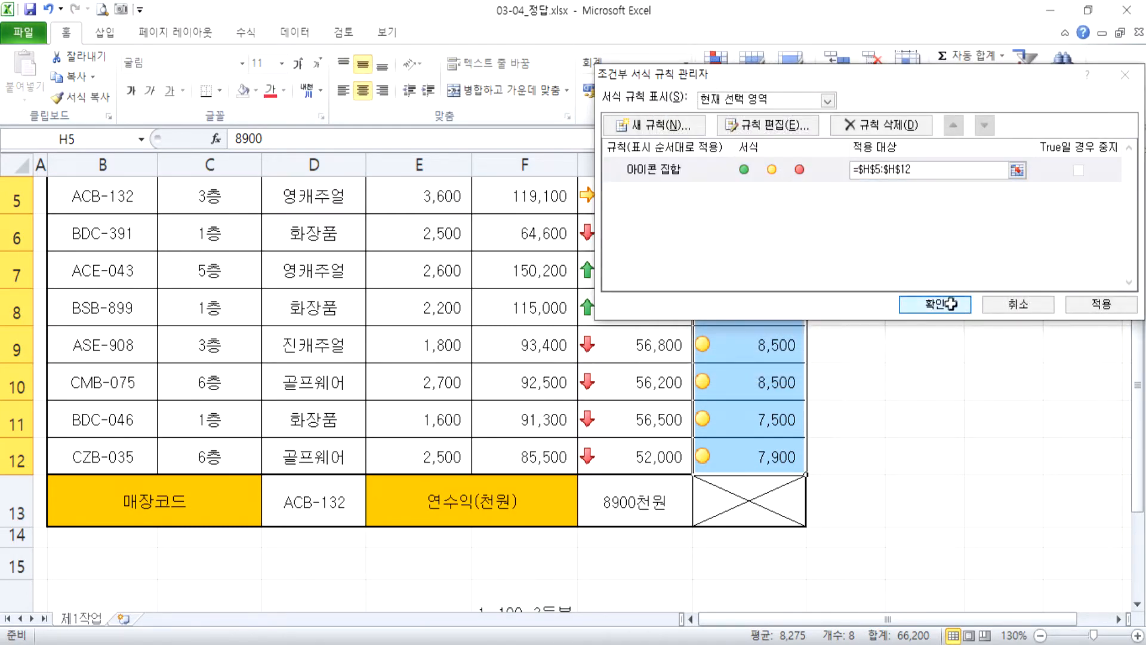
left_click(953, 304)
scroll(958, 418, "up", 1)
scroll(954, 429, "down", 1)
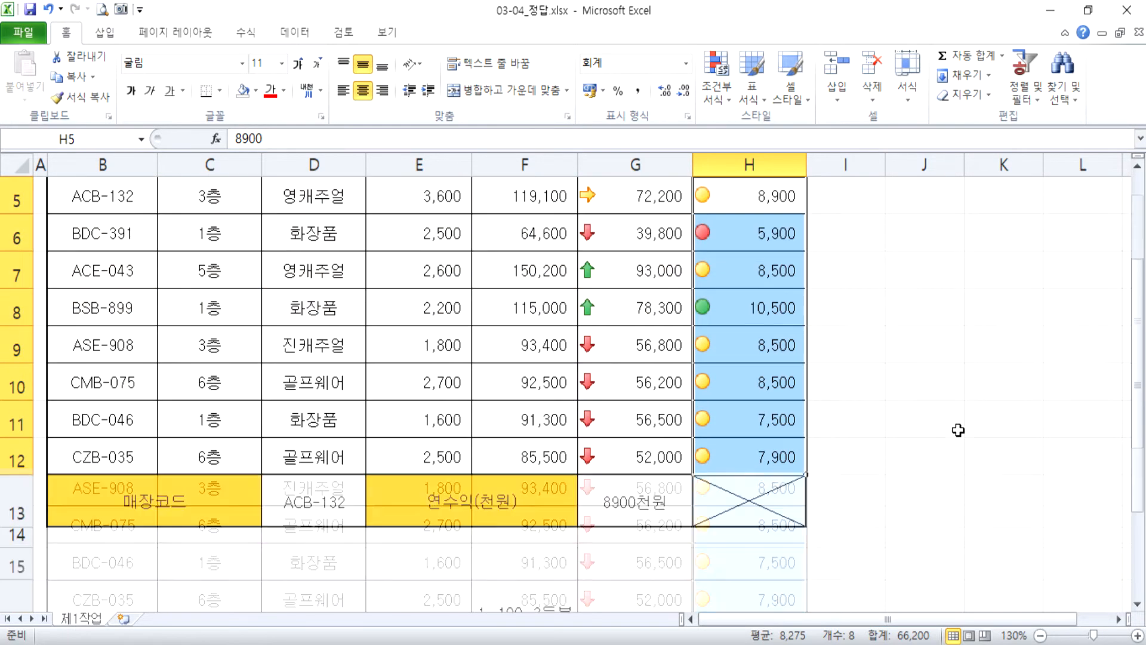
Try 9000 as the 연수익 value in H8 and undo the change.
left_click(754, 310)
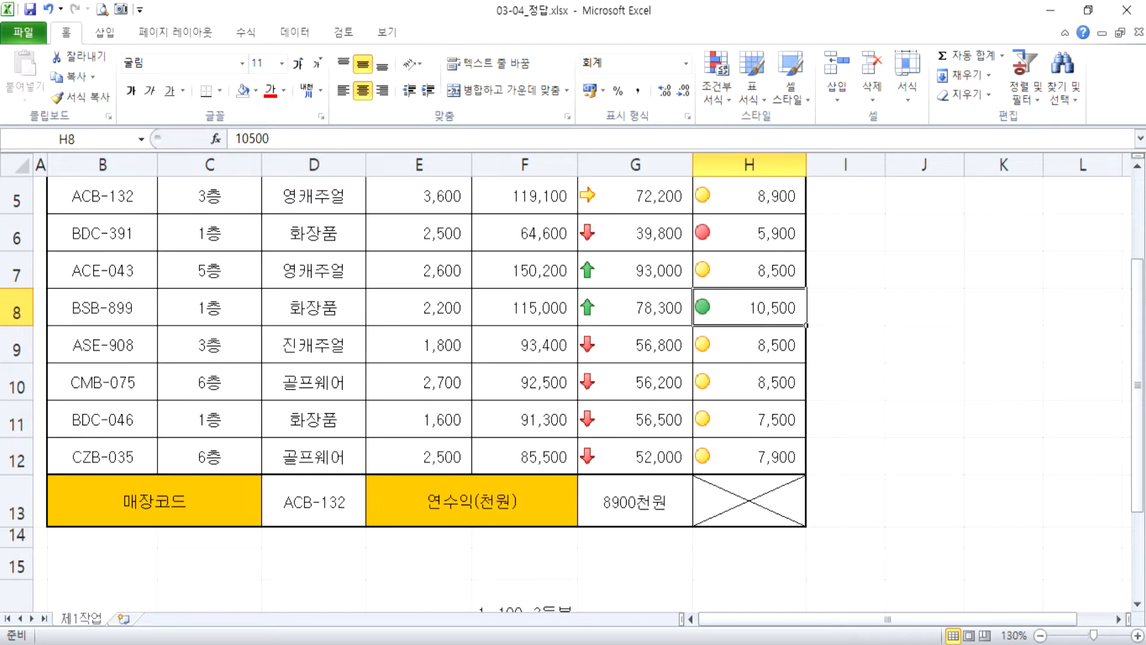
type("9000")
key("Return")
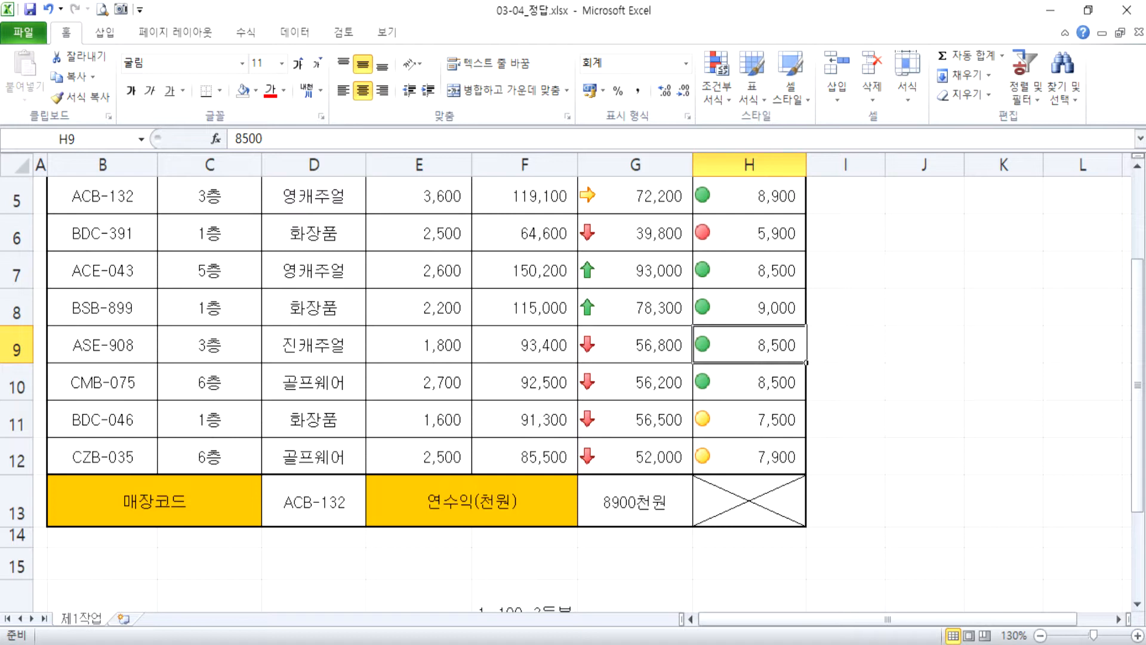
key("ctrl+z")
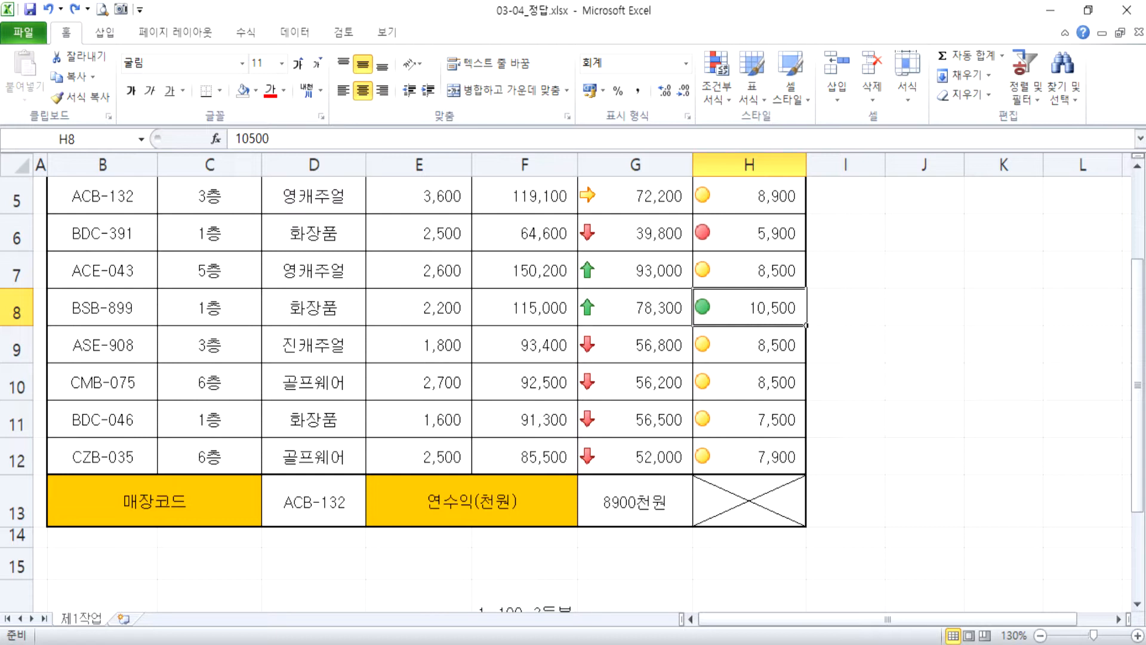
Apply light blue gradient data bars to the 분양금액 values in F5:F12.
scroll(609, 322, "up", 1)
left_click_drag(519, 338, 533, 518)
left_click(721, 110)
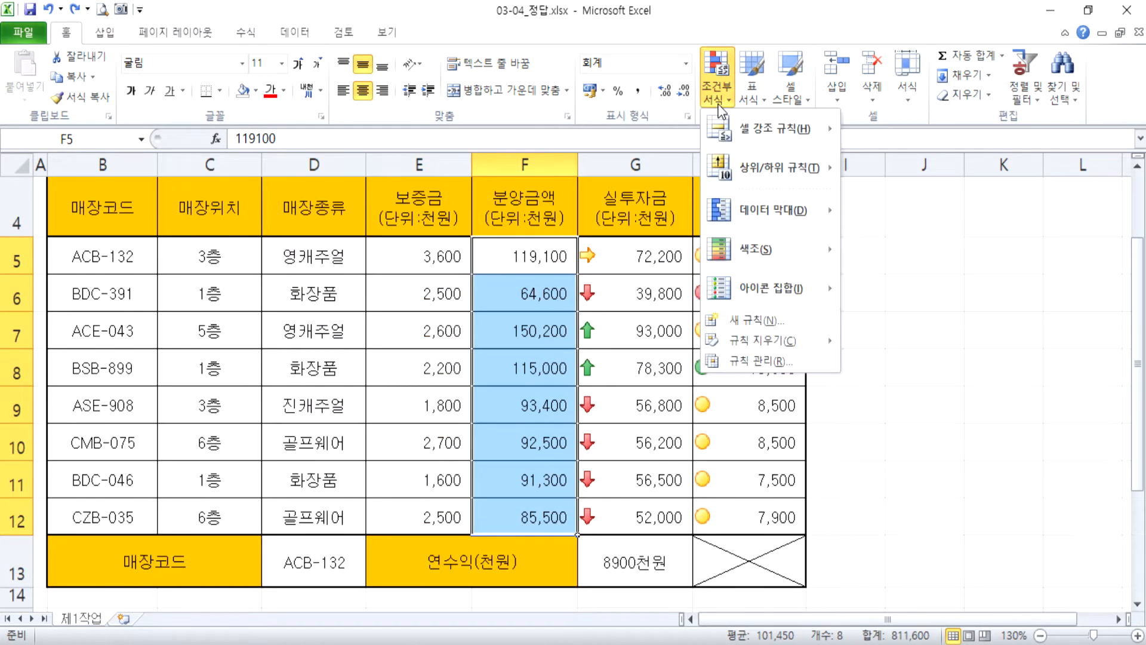
mouse_move(779, 212)
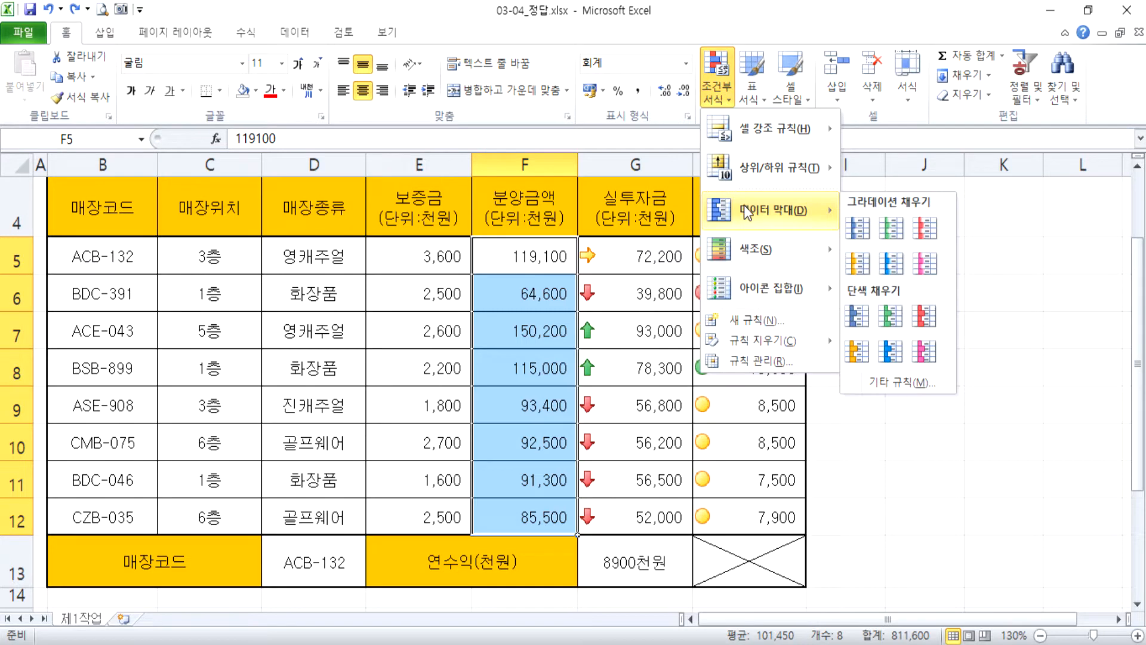
left_click(891, 263)
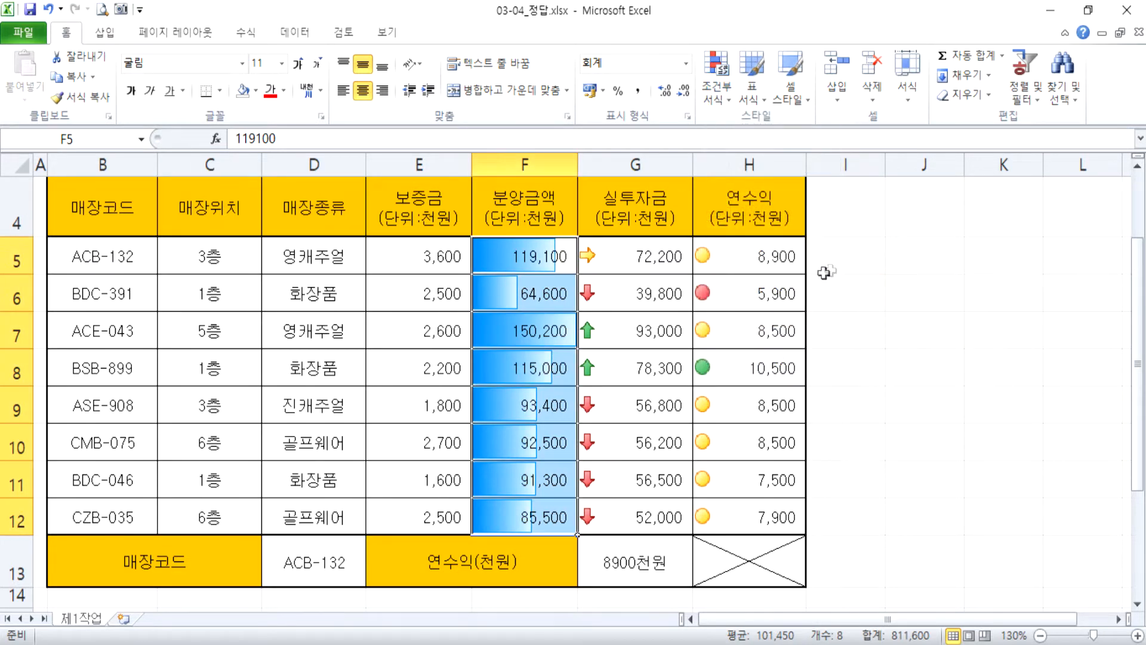
left_click(932, 313)
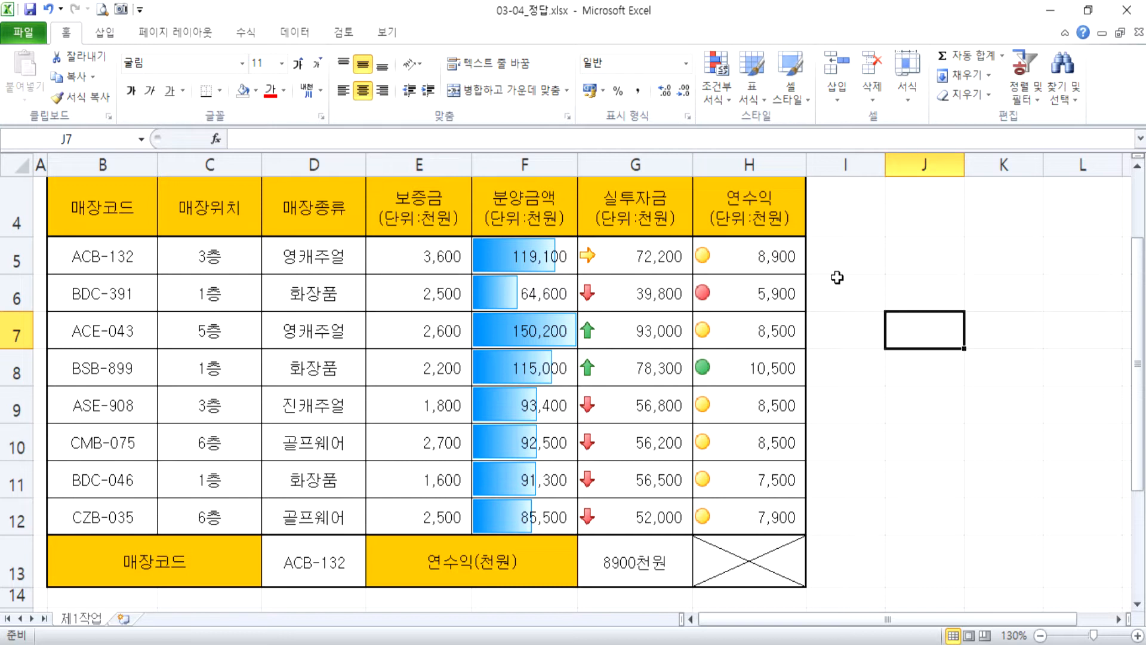
Apply the green-yellow-red color scale (녹색 - 노랑 - 빨강 색조) to the 보증금 values in E5:E12.
left_click_drag(400, 240, 396, 499)
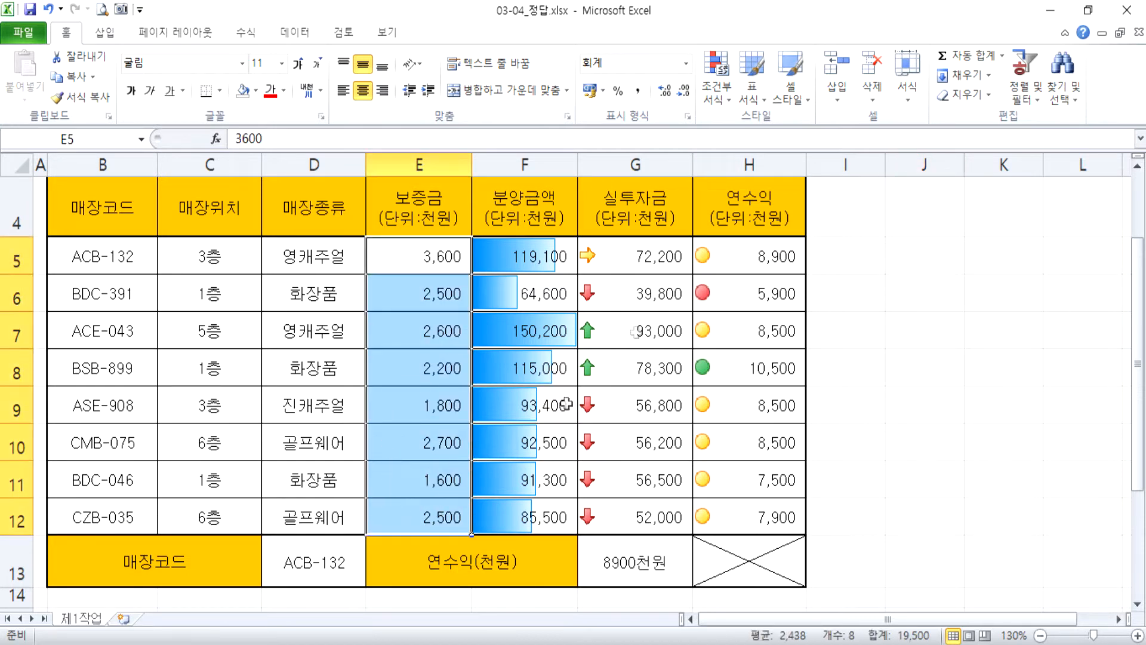
left_click(716, 90)
mouse_move(770, 245)
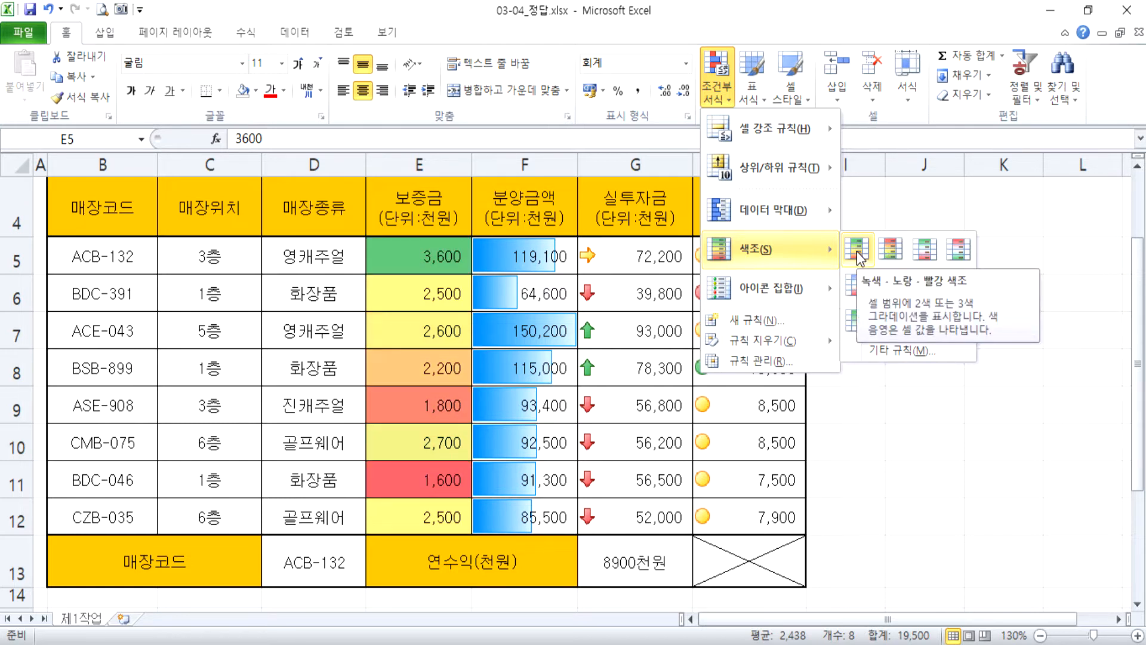
left_click(857, 251)
left_click(993, 404)
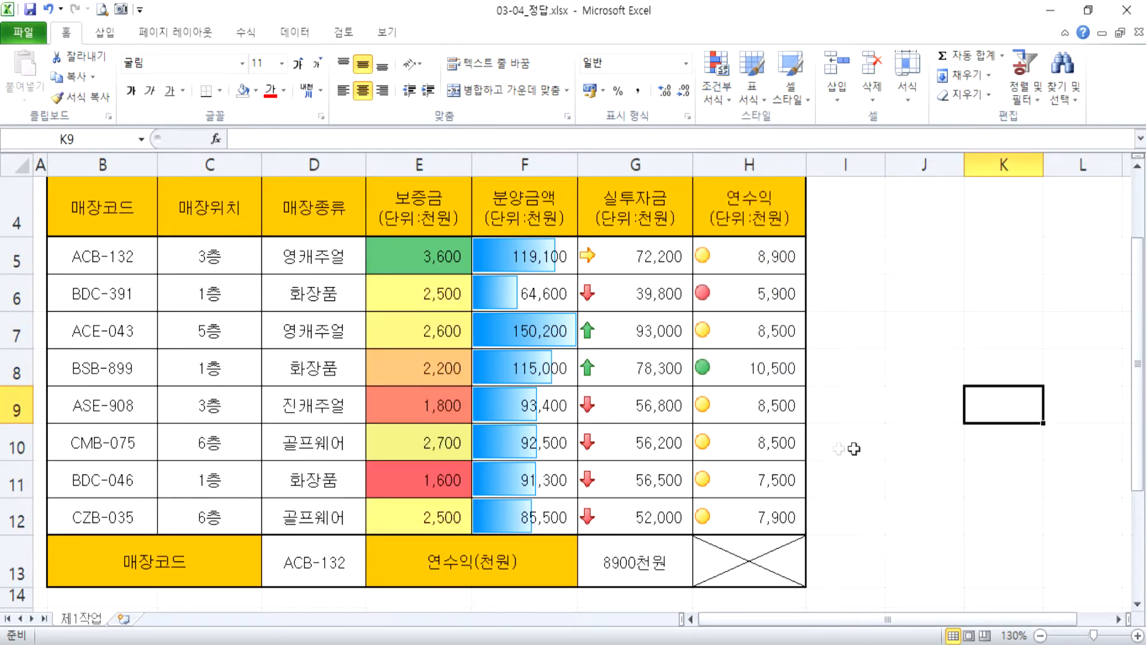
Compare the green, yellow, orange and red shades of the 보증금 cells with their values.
left_click(420, 255)
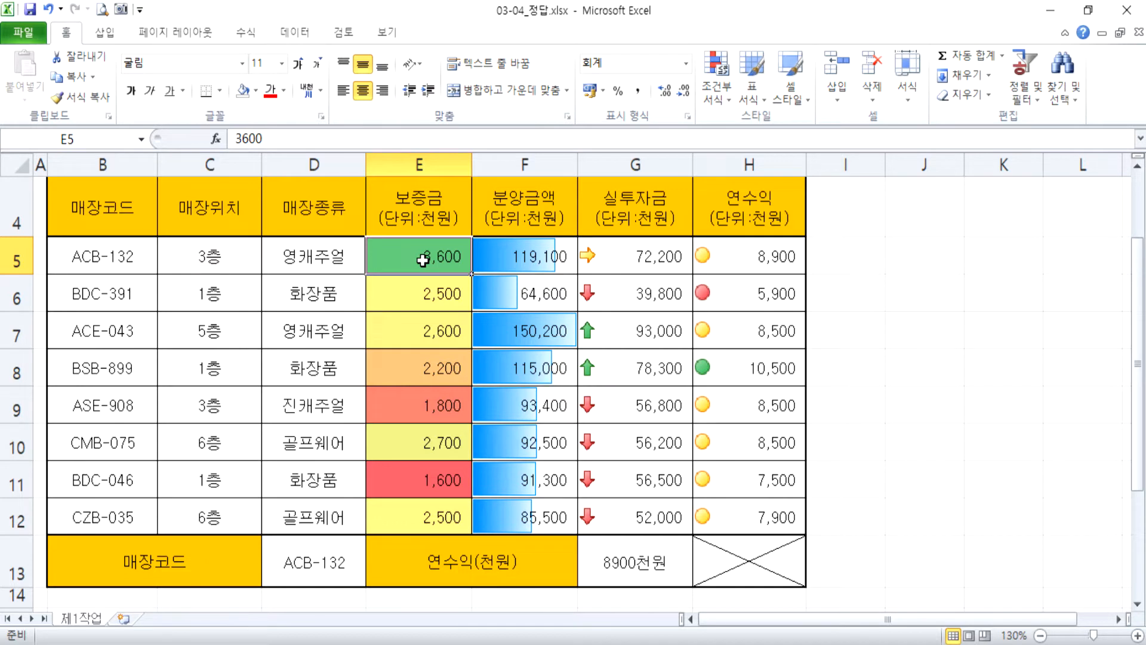
left_click(422, 406)
left_click(417, 489)
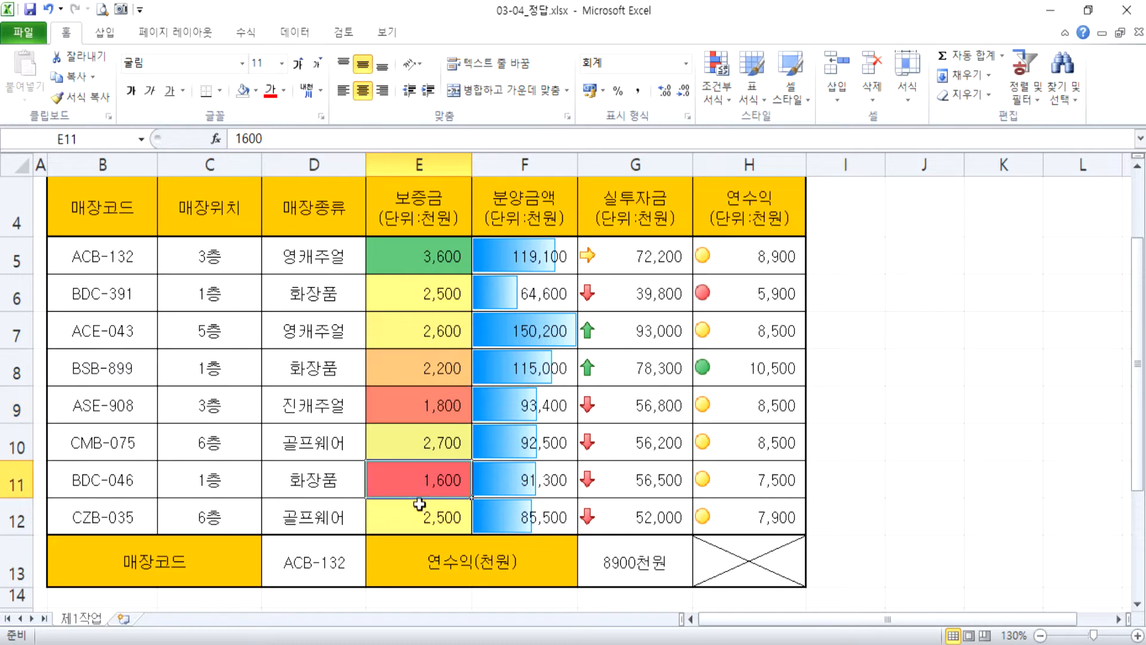
left_click(424, 408)
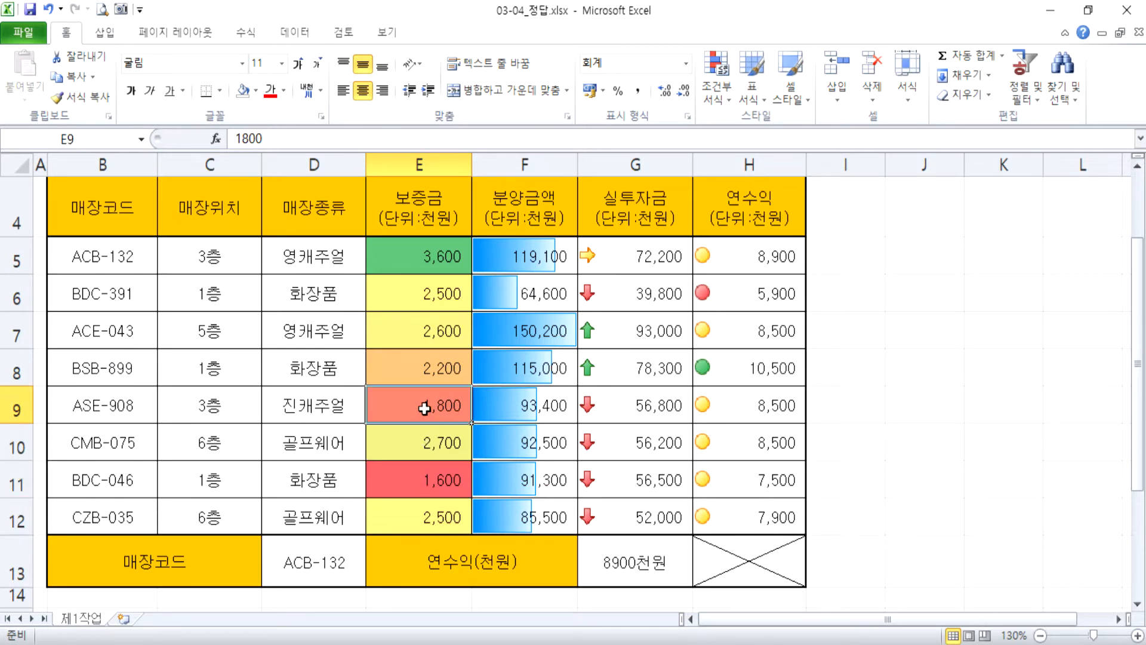
left_click(413, 382)
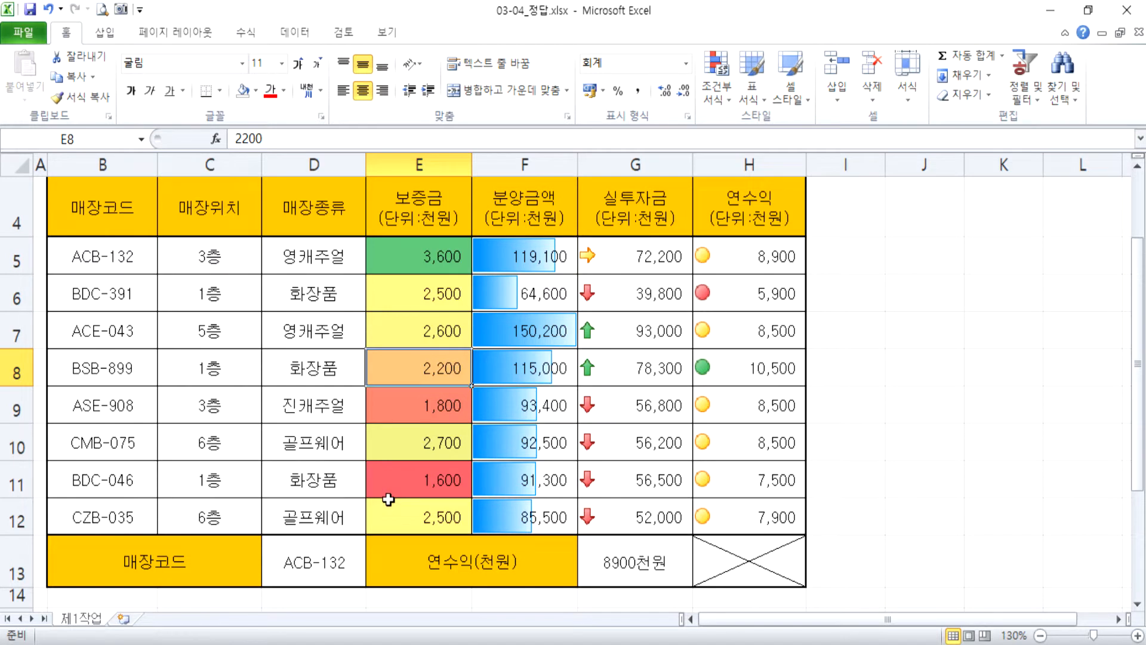
left_click(397, 480)
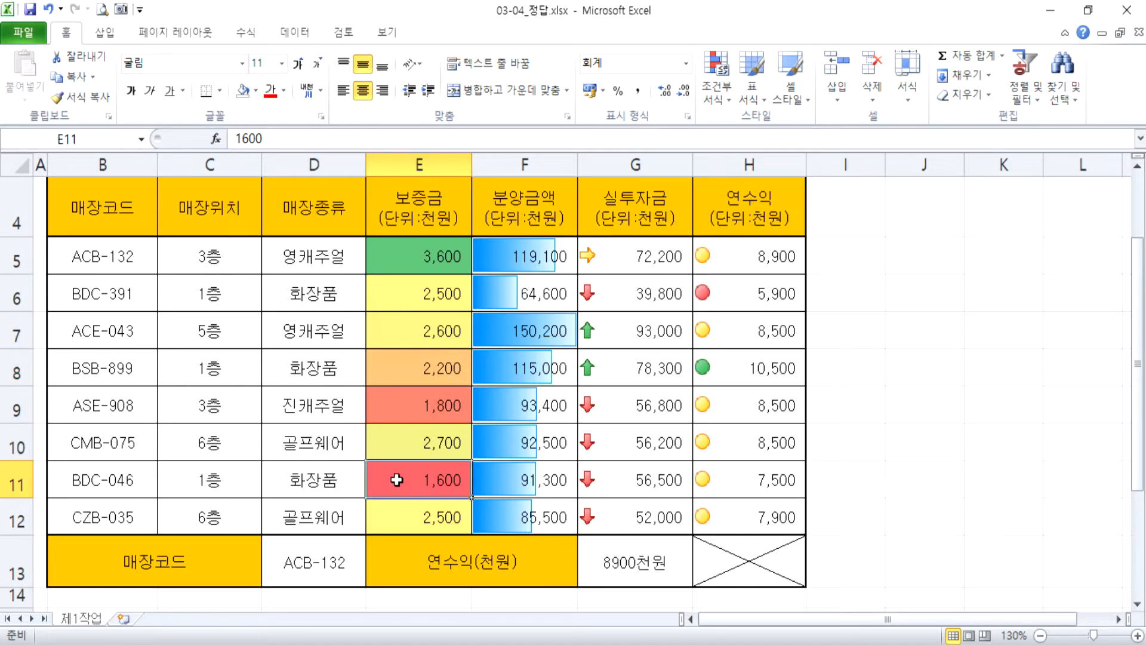
left_click(395, 412)
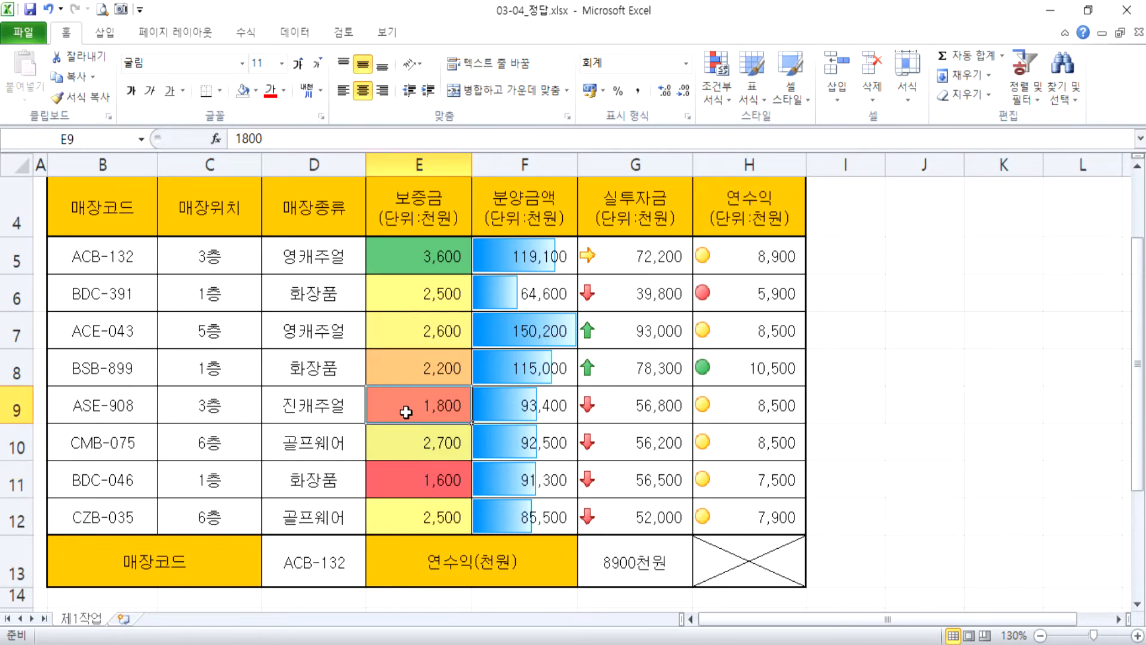
left_click(405, 374)
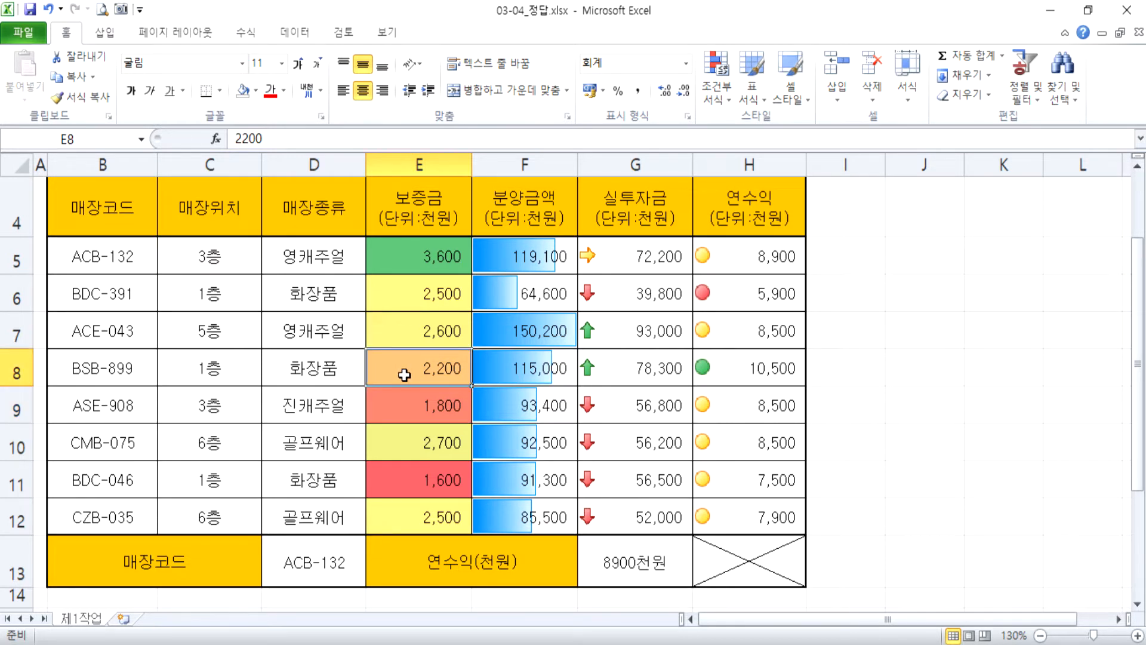
left_click(416, 298)
left_click_drag(416, 298, 416, 351)
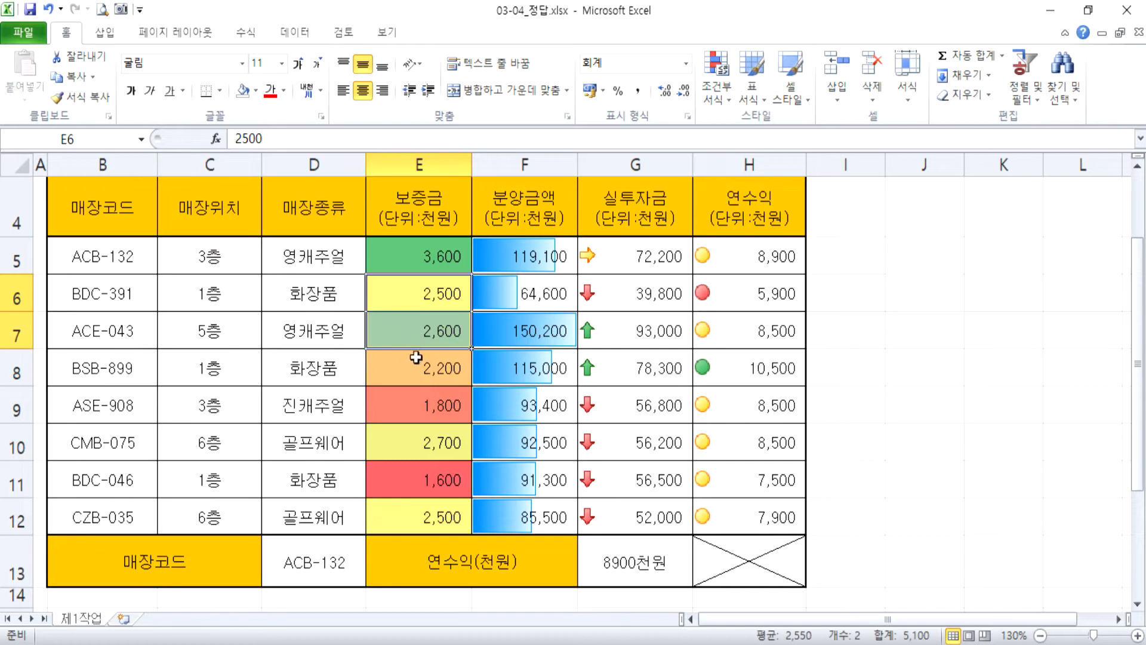
left_click(401, 378)
left_click(416, 299)
left_click(414, 346)
left_click(415, 458)
left_click(415, 514)
left_click(424, 298)
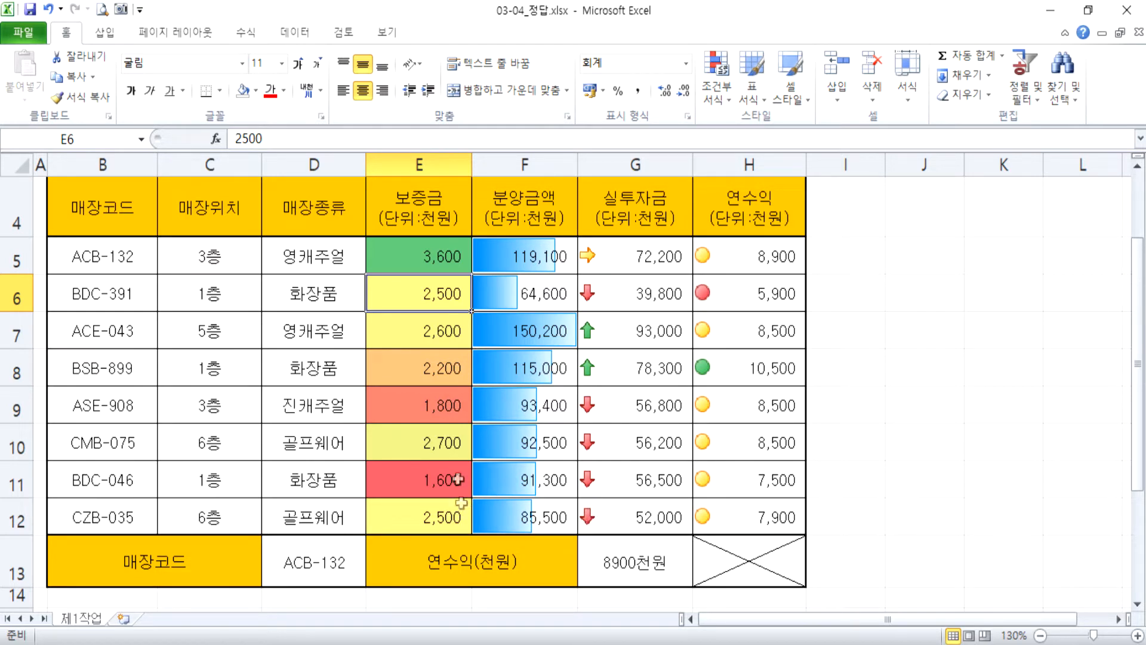
Change the 보증금 value of CMB-075 in E10 to 3200 to test its color shade.
left_click(438, 440)
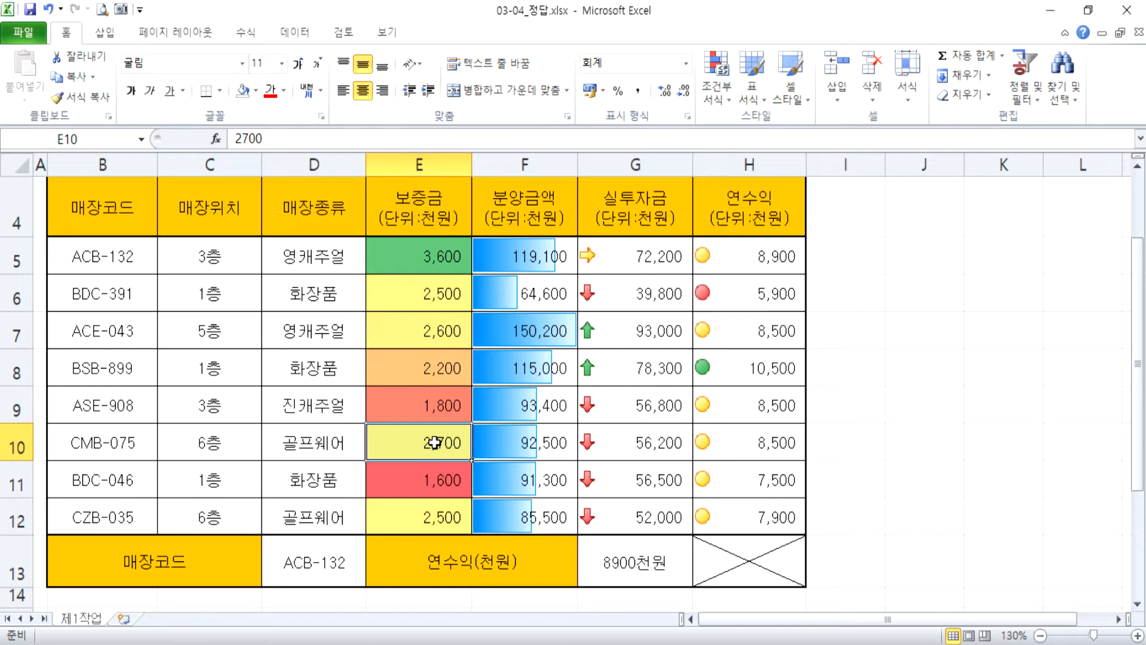
type("3200")
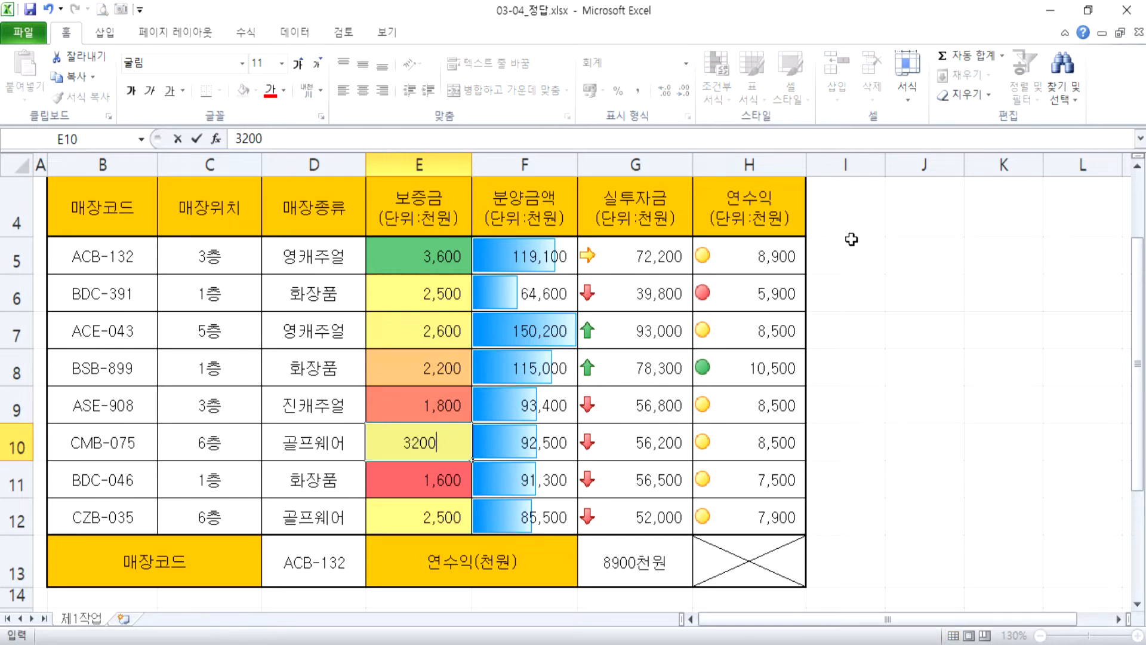
key("Return")
key("Up")
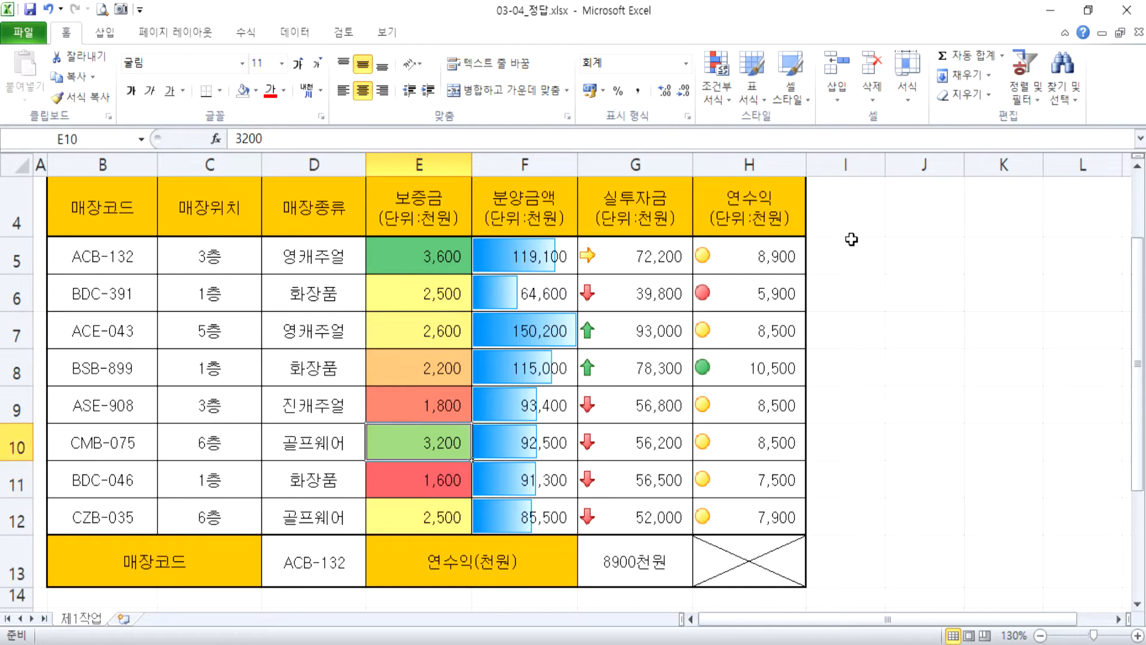
Try 3000 as the 보증금 of CMB-075 in E10, and undo both test edits of that cell.
type("3000")
key("Return")
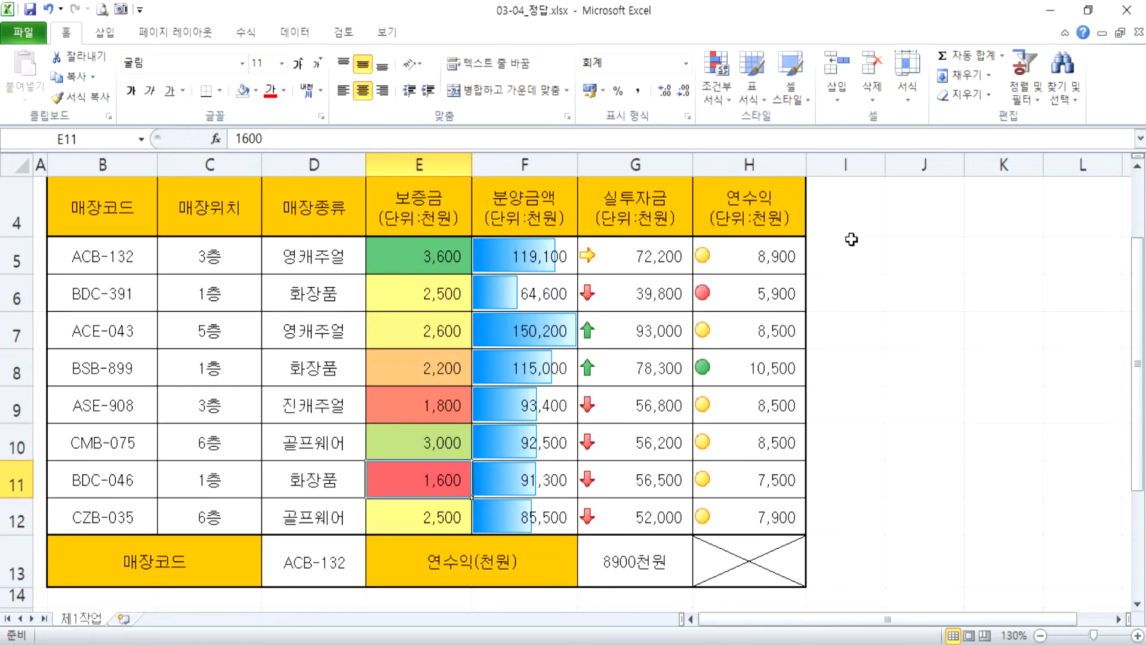
key("Up")
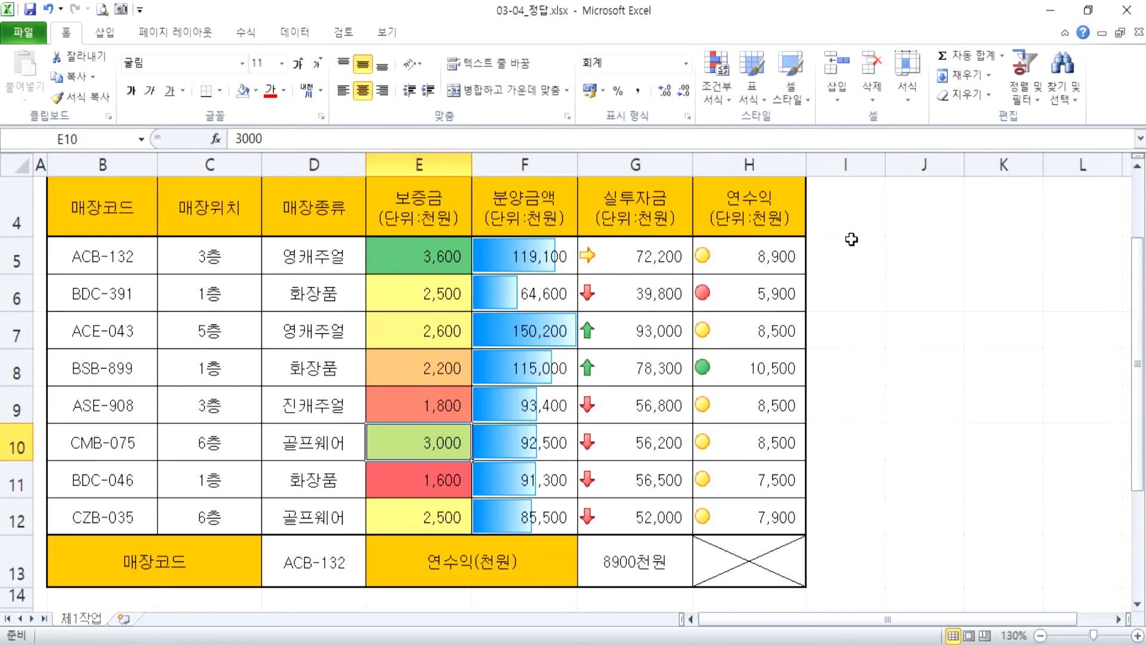
key("ctrl+z")
key("ctrl+z")
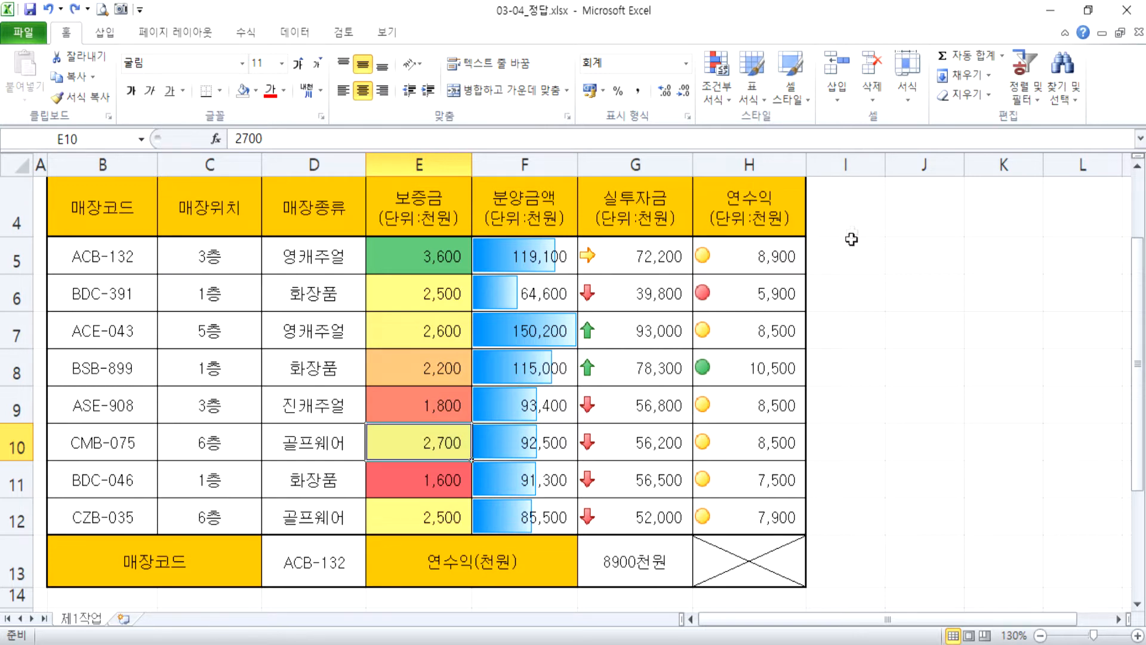
left_click(716, 92)
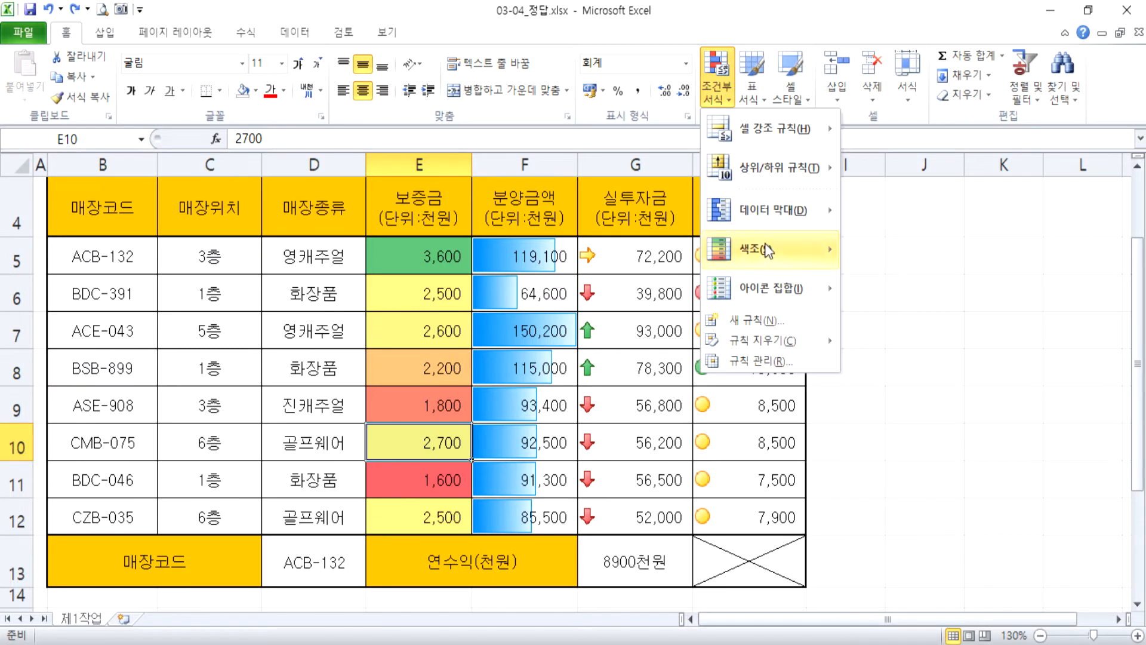
mouse_move(768, 251)
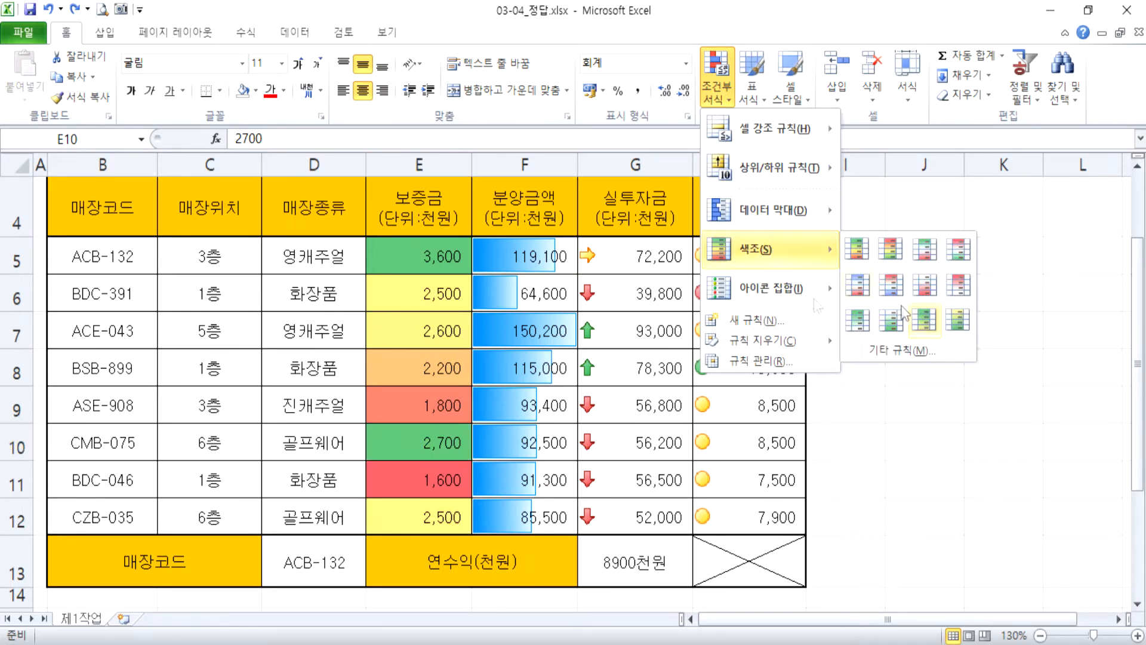
left_click(425, 255)
Apply the red-white-green color scale (빨강 - 흰색 - 녹색 색조) to the 보증금 values in E5:E12.
left_click_drag(425, 255, 440, 512)
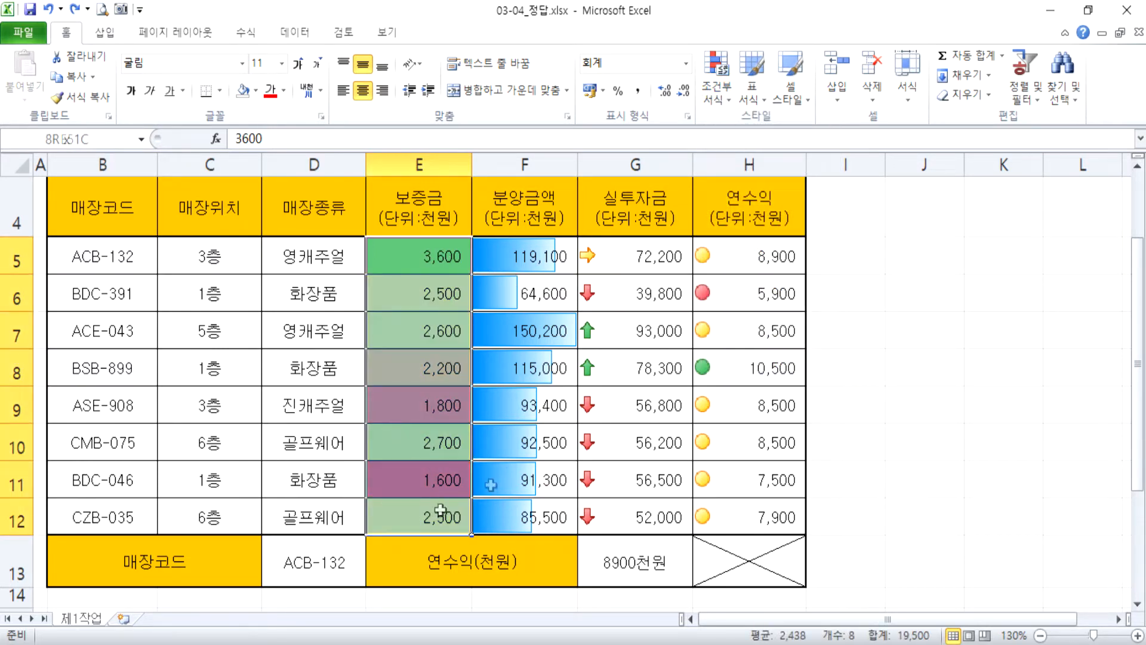
left_click(716, 83)
mouse_move(817, 250)
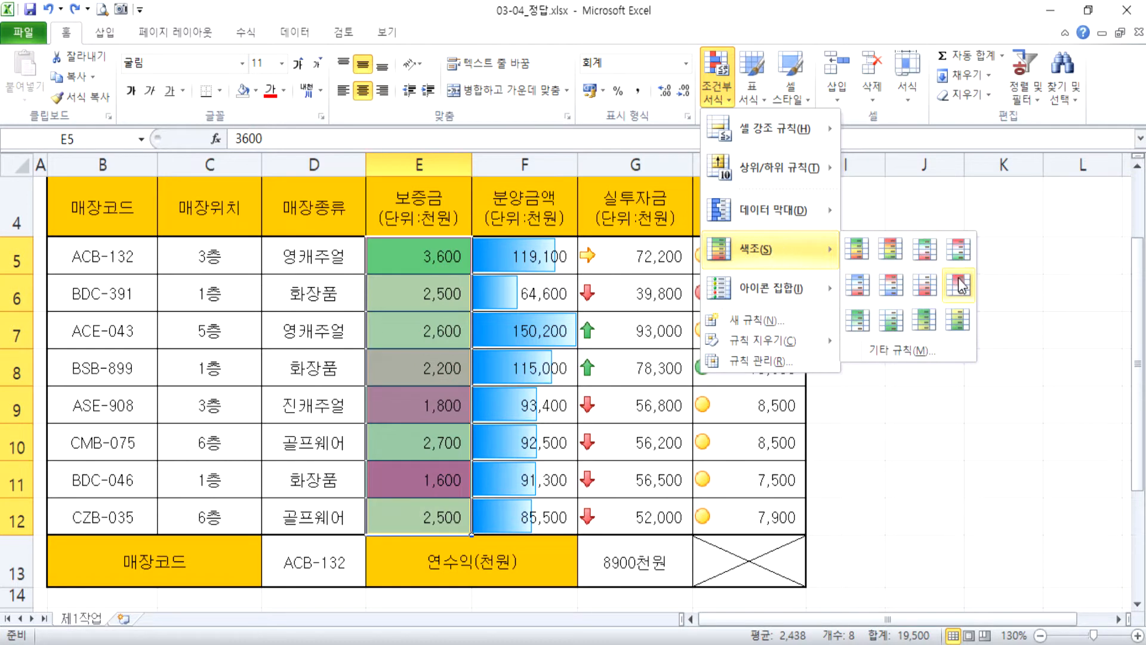
left_click(959, 250)
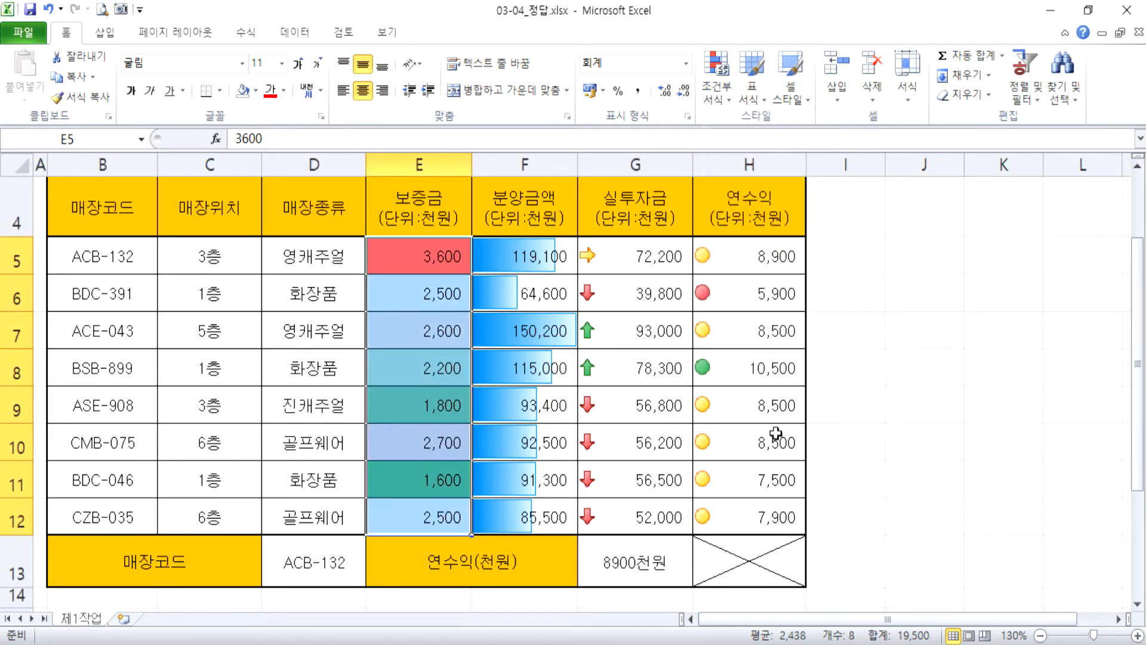
Apply the green-white-red color scale (녹색 - 흰색 - 빨강 색조) to the 연수익 values in H5:H12.
left_click_drag(749, 272, 748, 510)
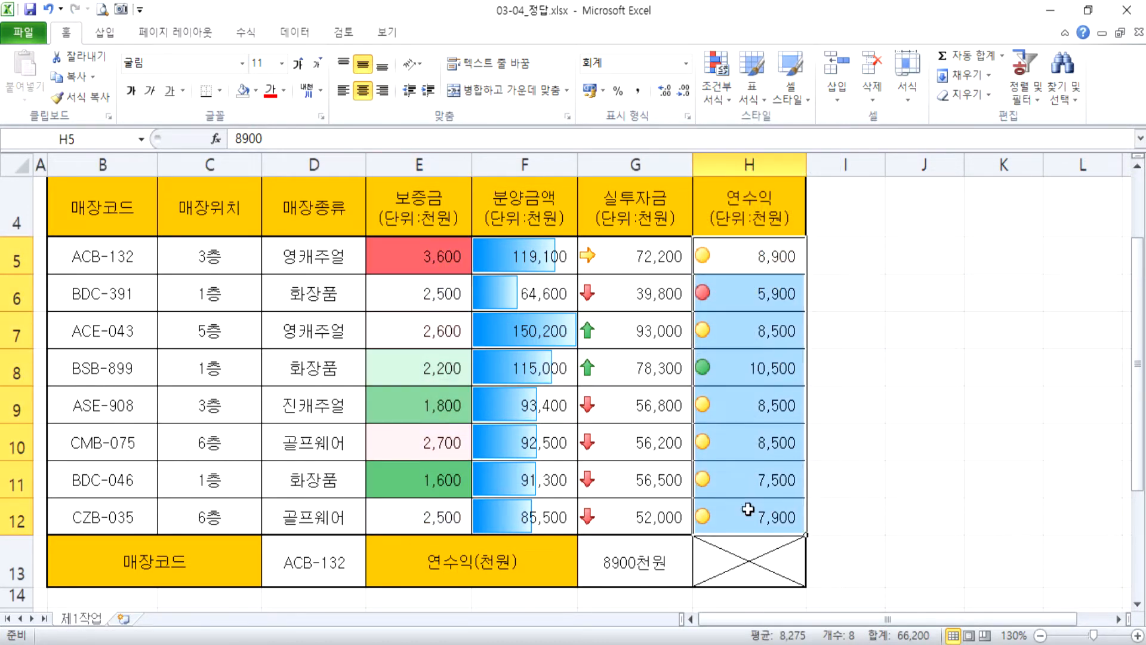
left_click(716, 78)
mouse_move(758, 254)
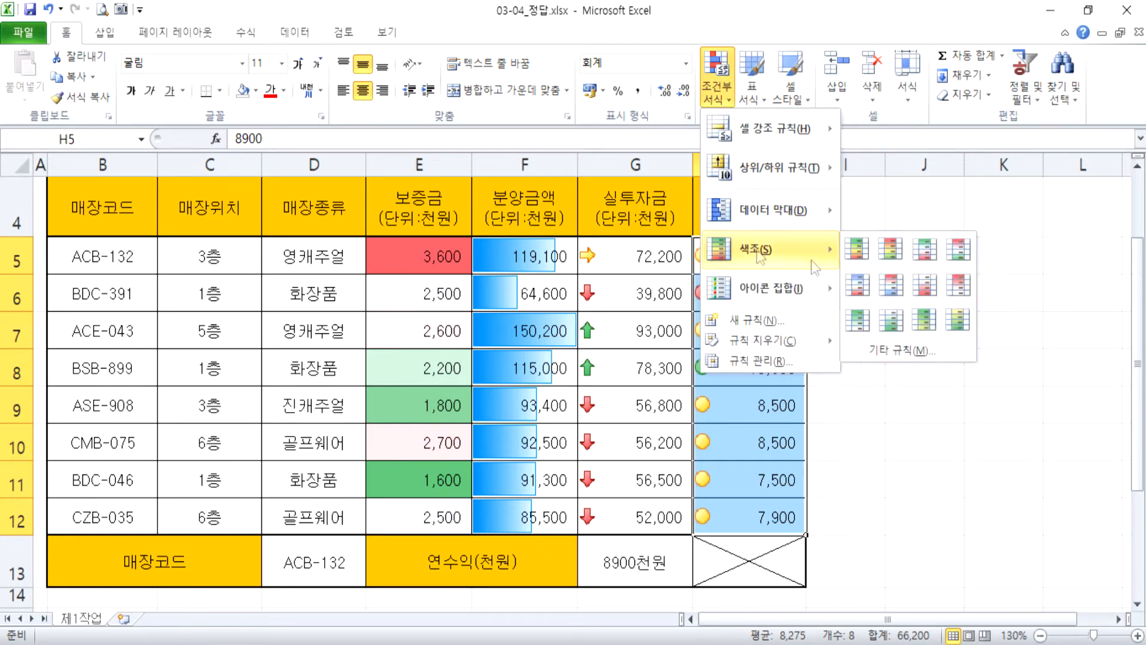
left_click(924, 249)
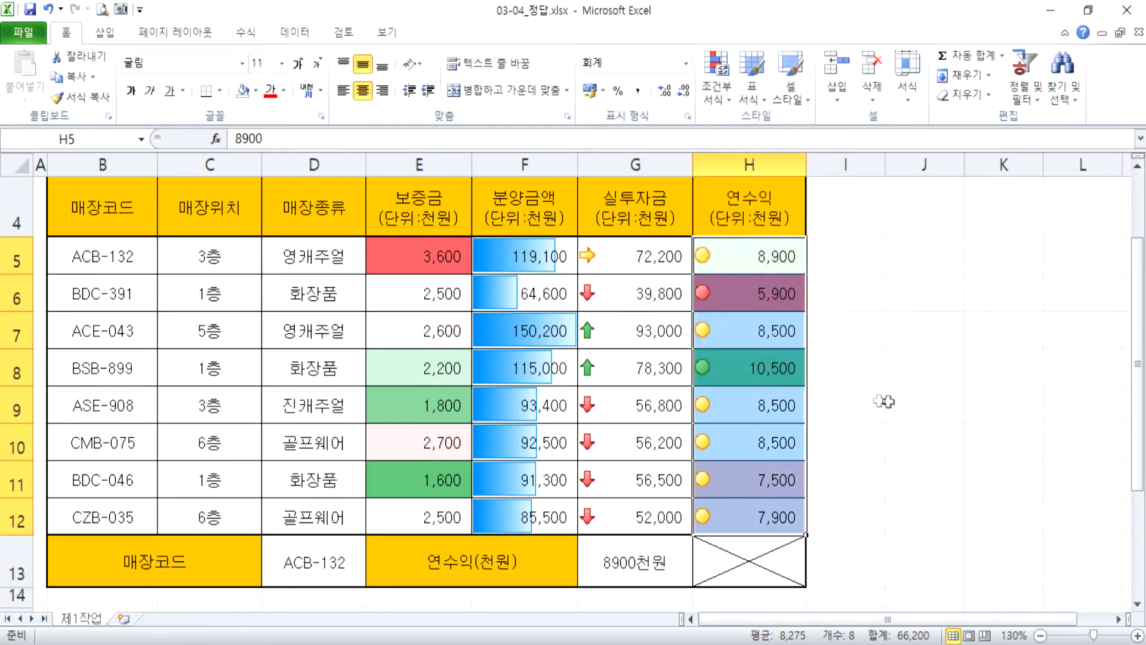
left_click(968, 417)
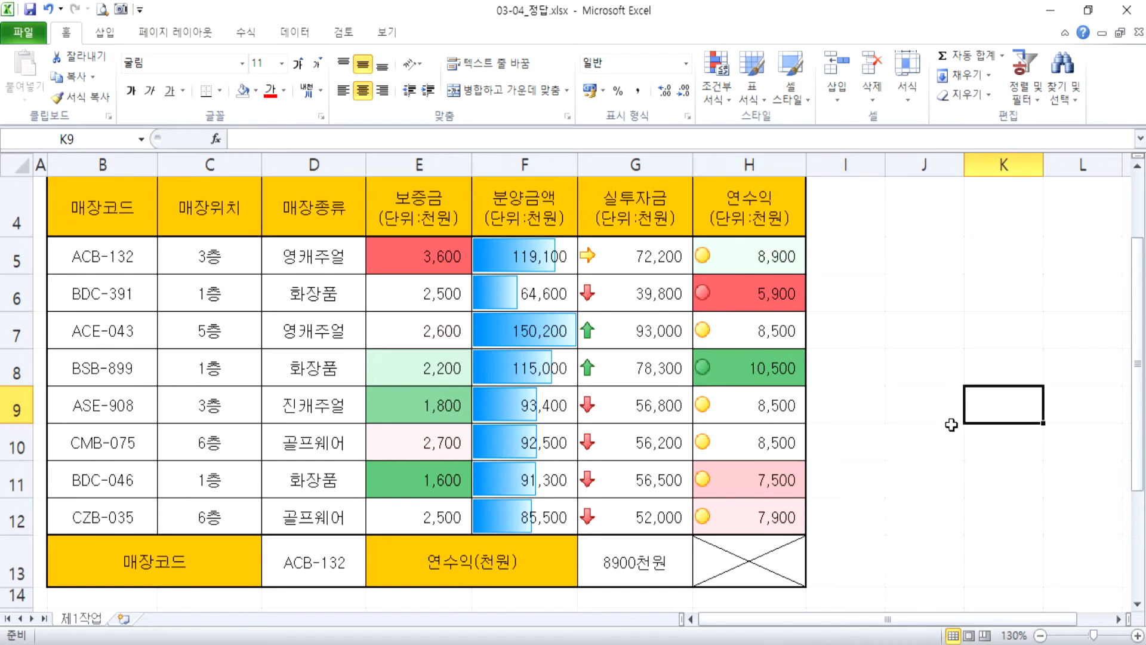
Clear the conditional formatting rules from the entire sheet with E6 selected, and undo the clearing.
left_click(378, 303)
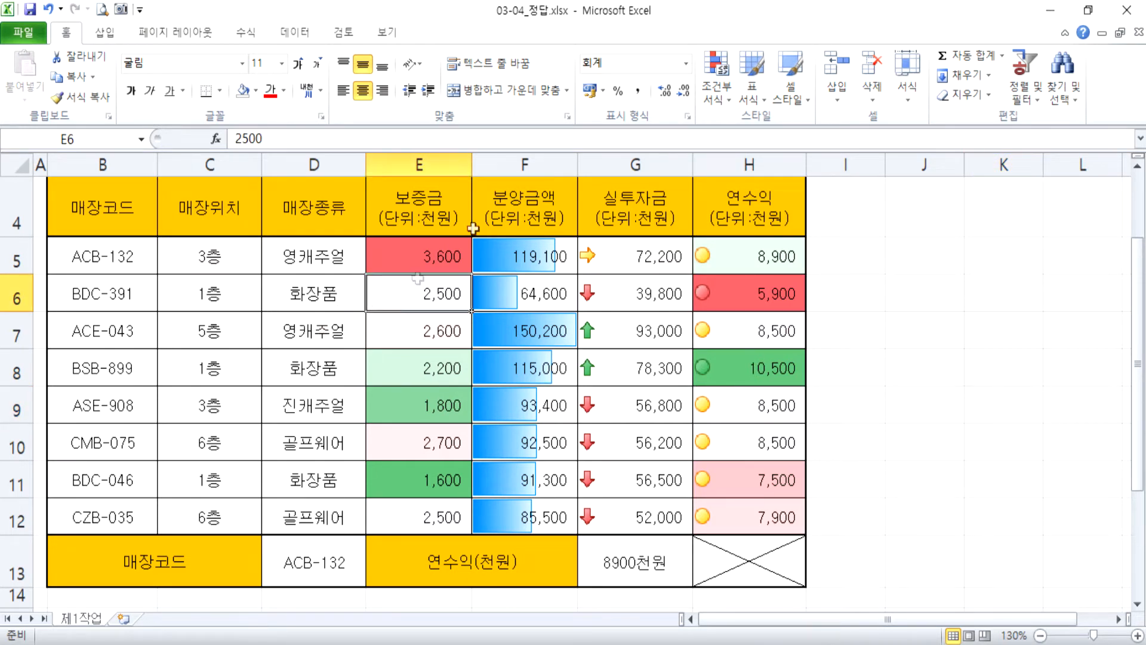
left_click(728, 104)
mouse_move(732, 341)
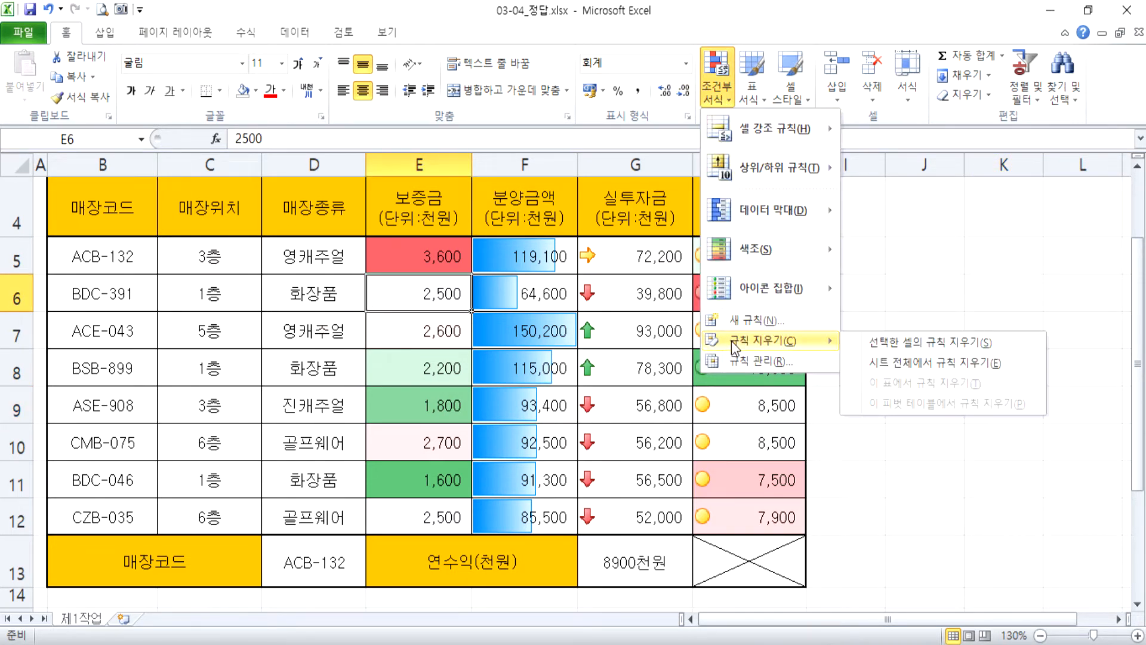
left_click(915, 369)
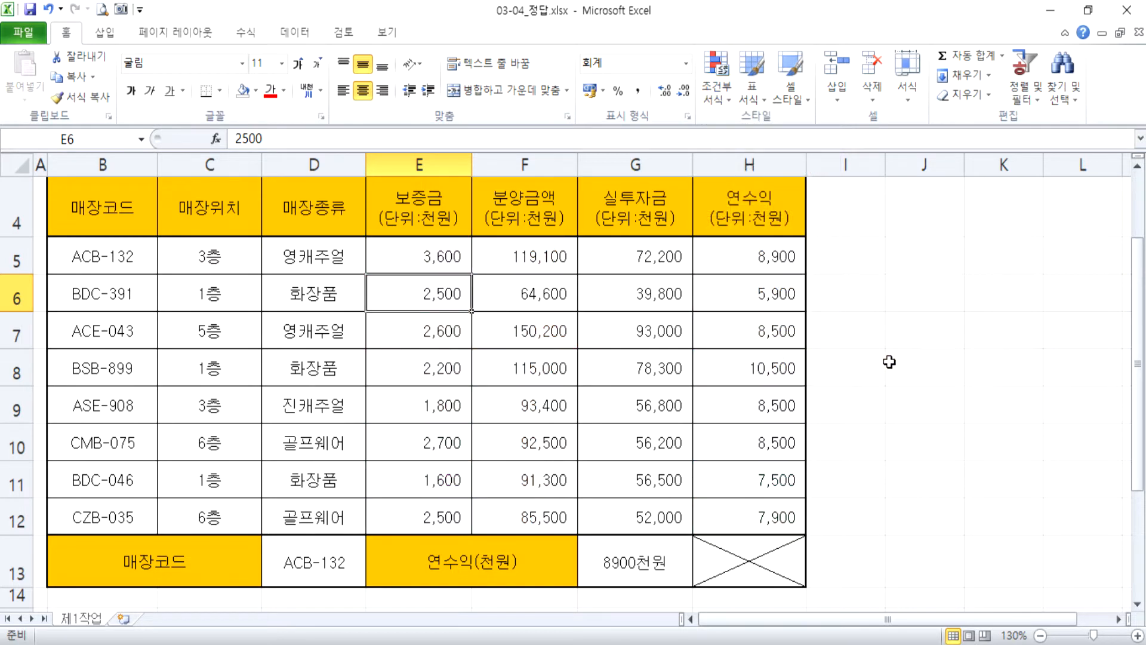
left_click(930, 342)
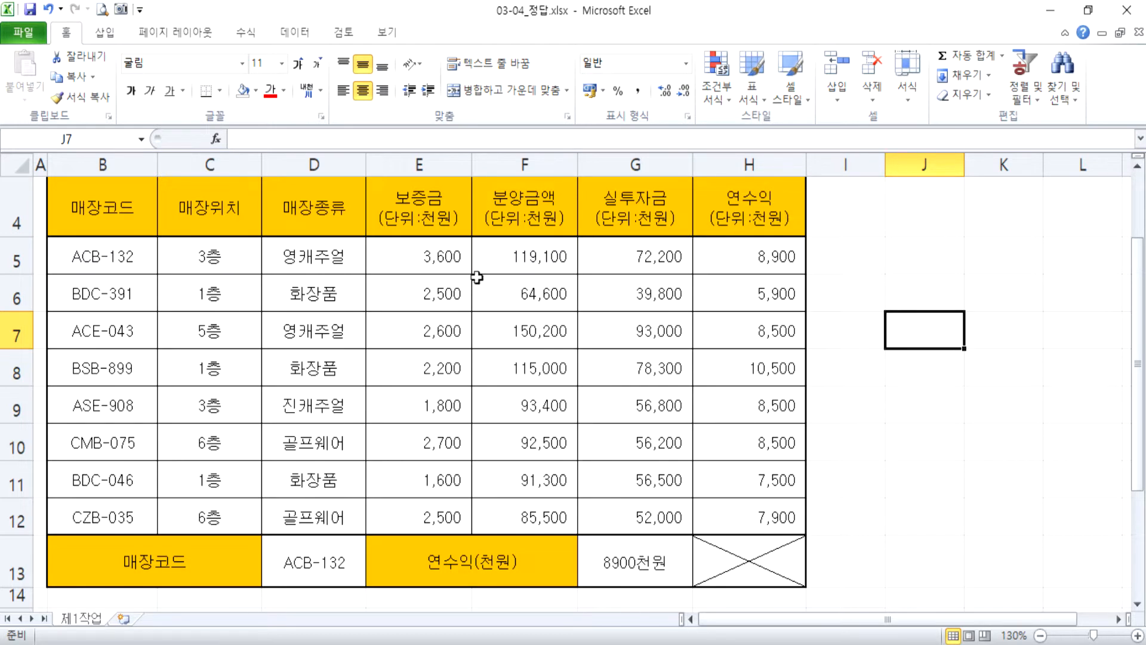
key("ctrl+z")
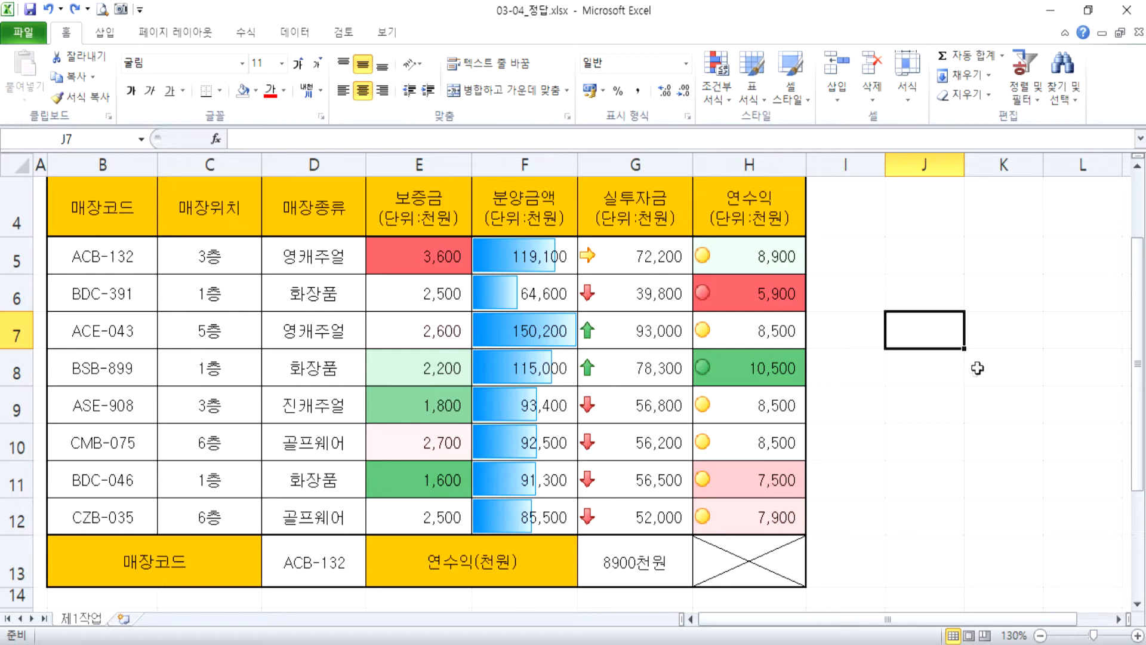
Clear all conditional formatting rules from the entire sheet, starting from an empty cell outside the table.
left_click(931, 263)
left_click(726, 103)
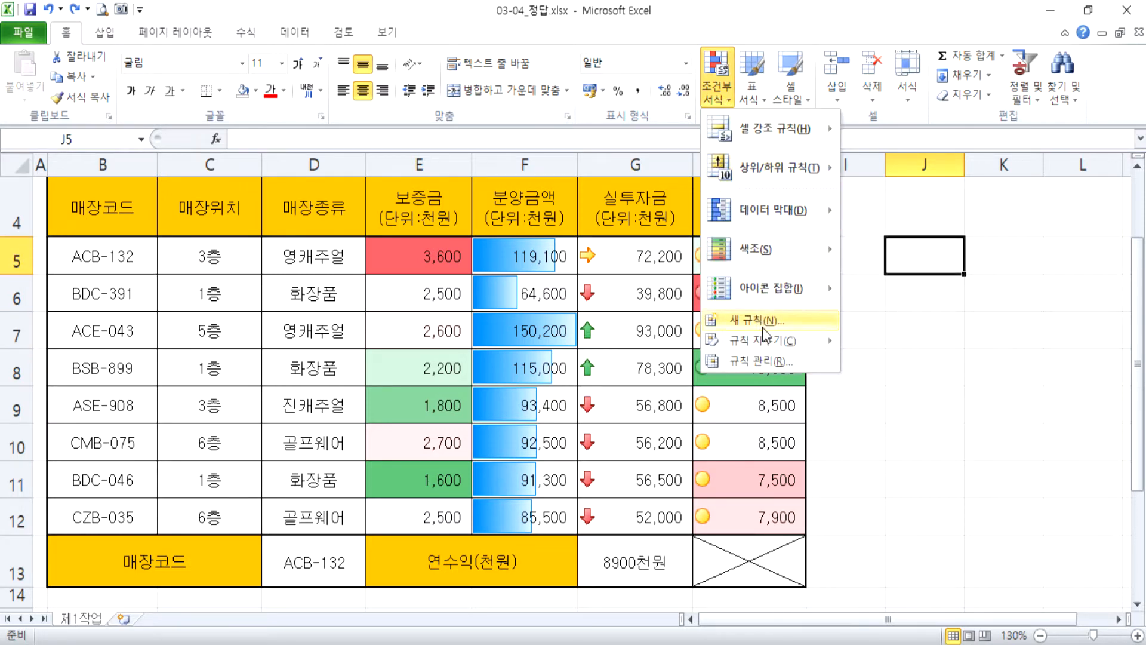
mouse_move(764, 339)
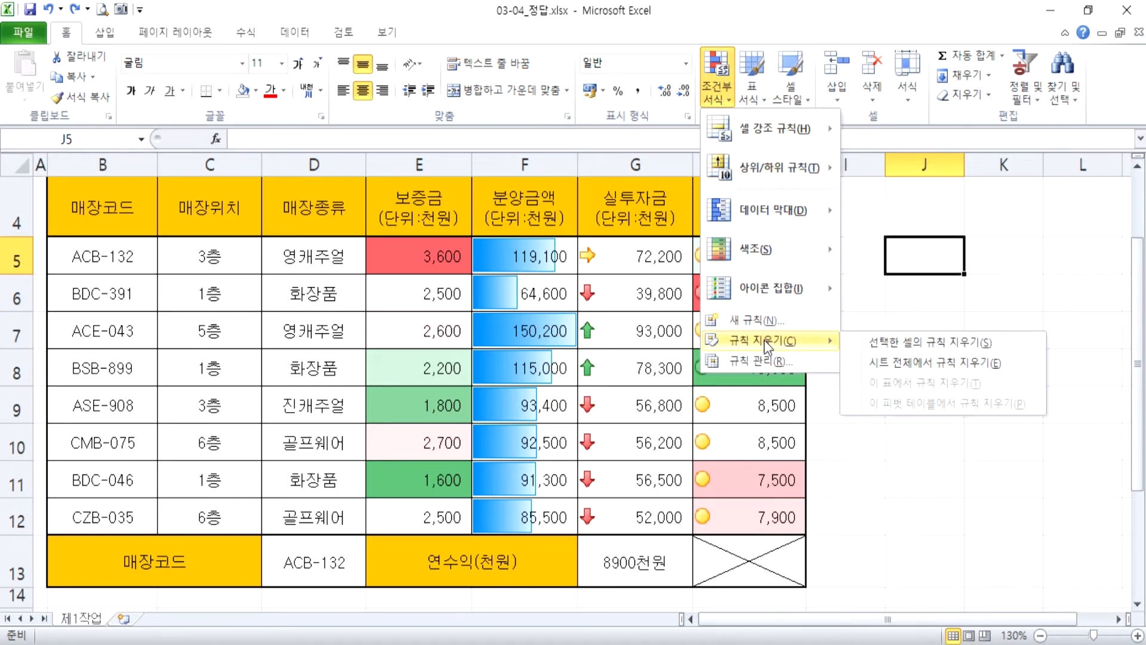
left_click(904, 363)
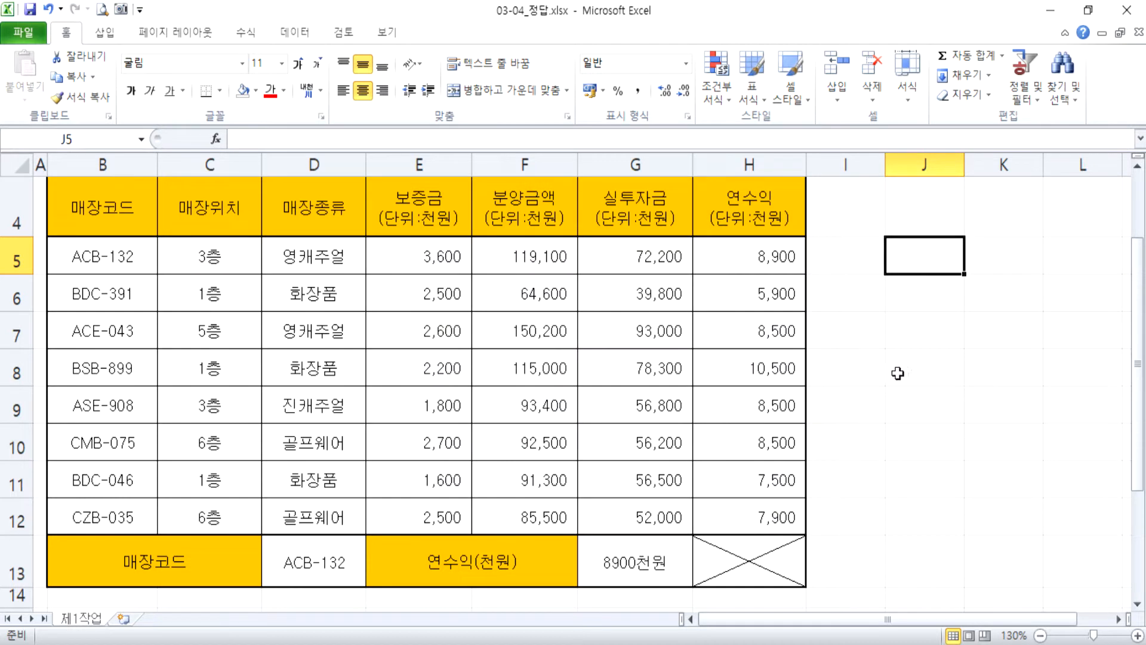
left_click(900, 372)
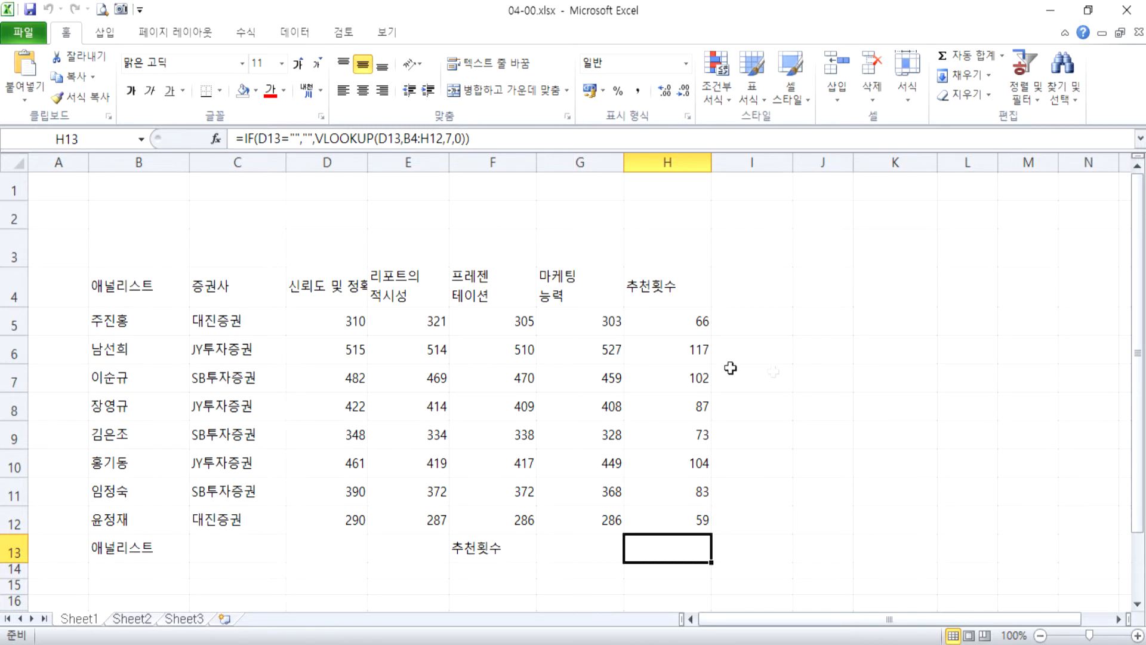
Format the whole sheet of 04-00.xlsx as centred 굴림 text and right-align the numbers in D5:H12.
left_click(17, 167)
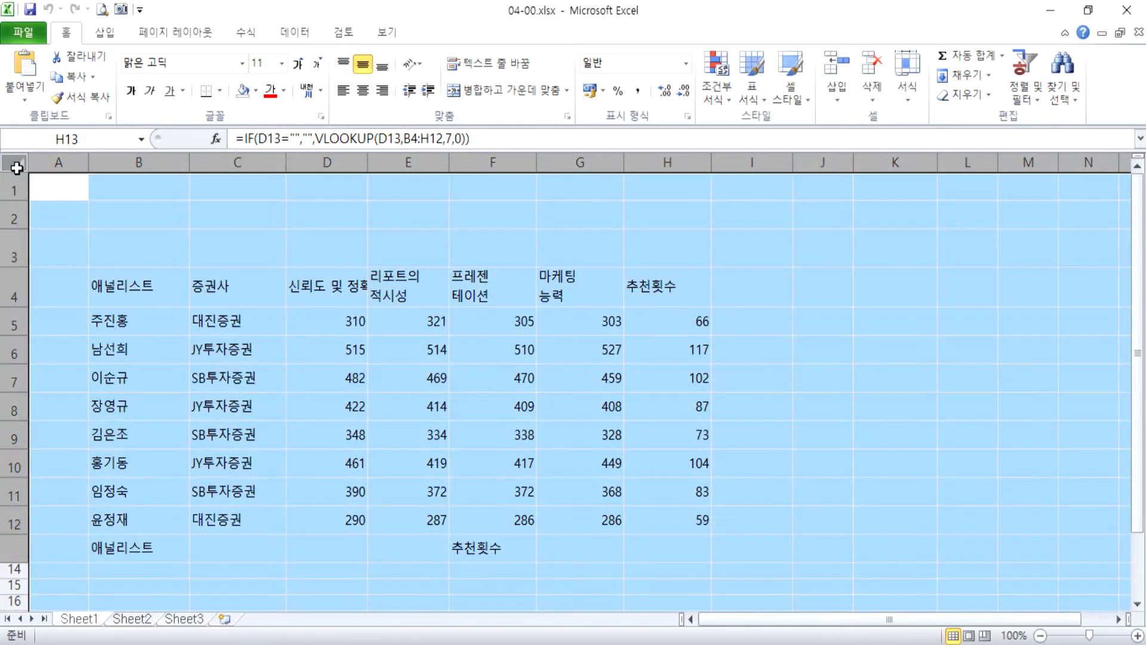
left_click(14, 165)
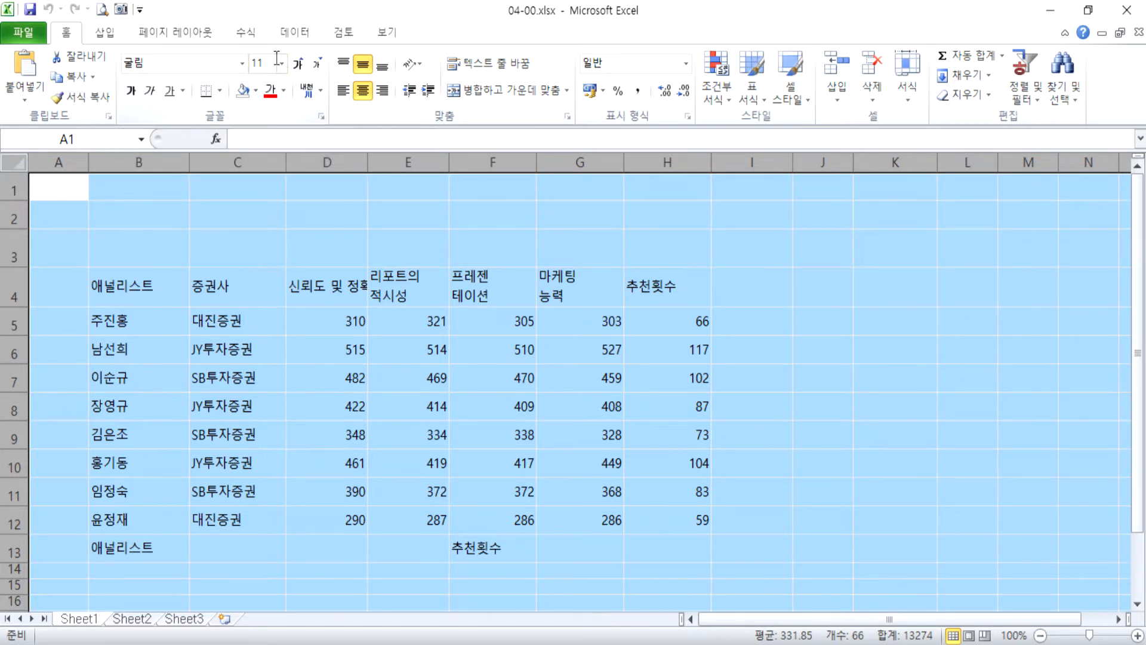
left_click(363, 94)
left_click(363, 94)
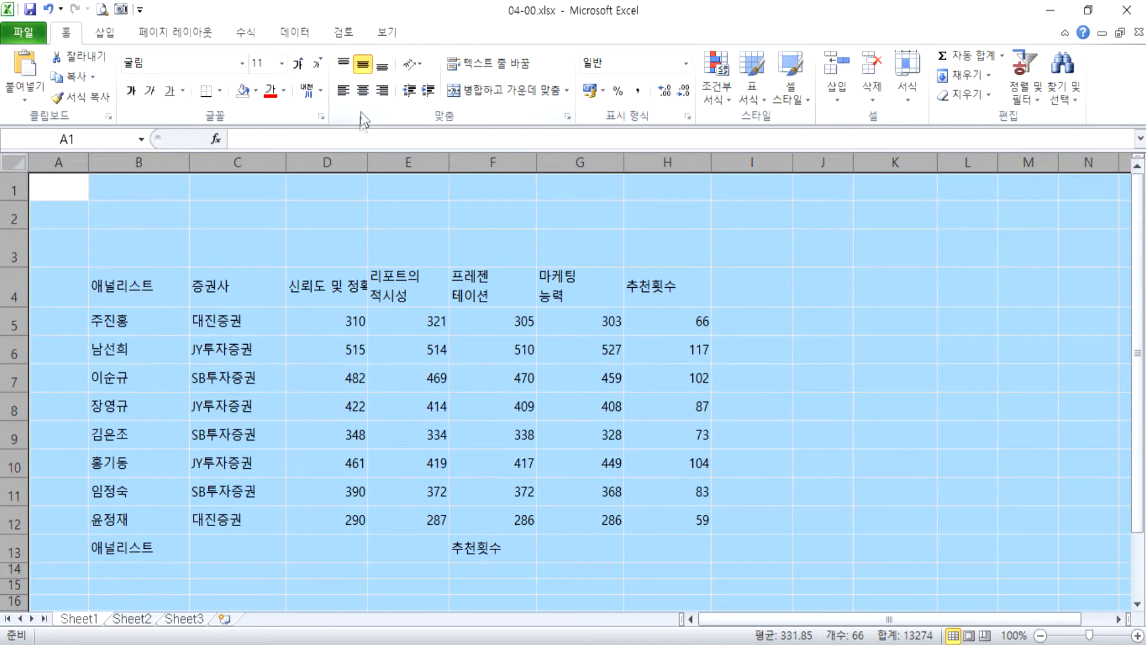
left_click(361, 93)
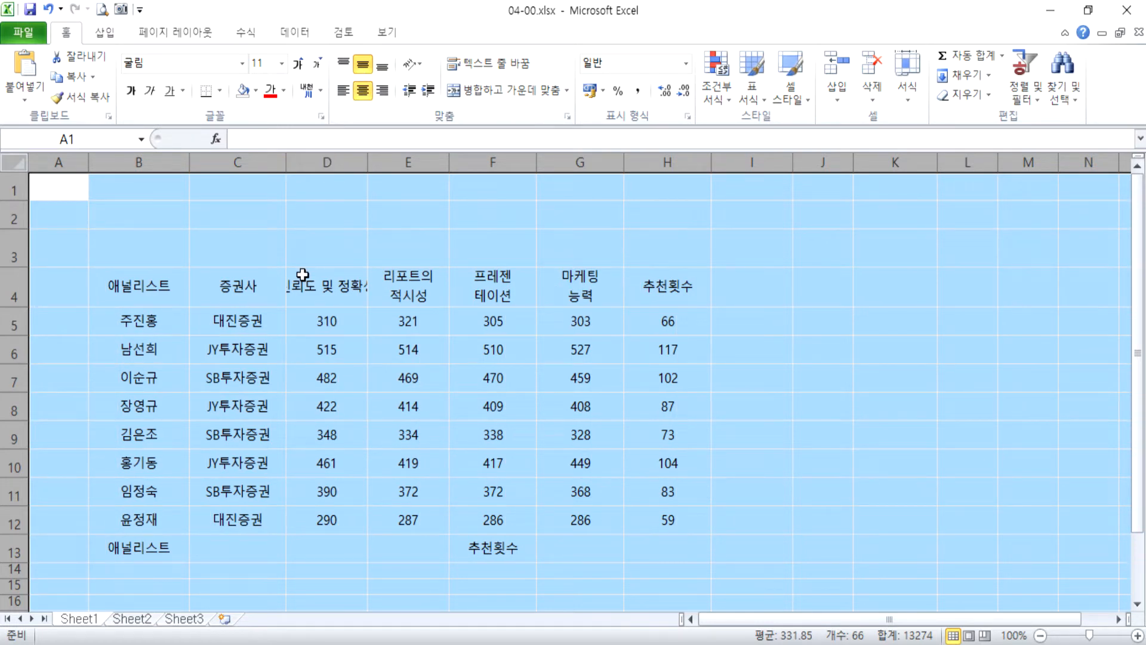
left_click_drag(338, 322, 662, 514)
left_click(382, 91)
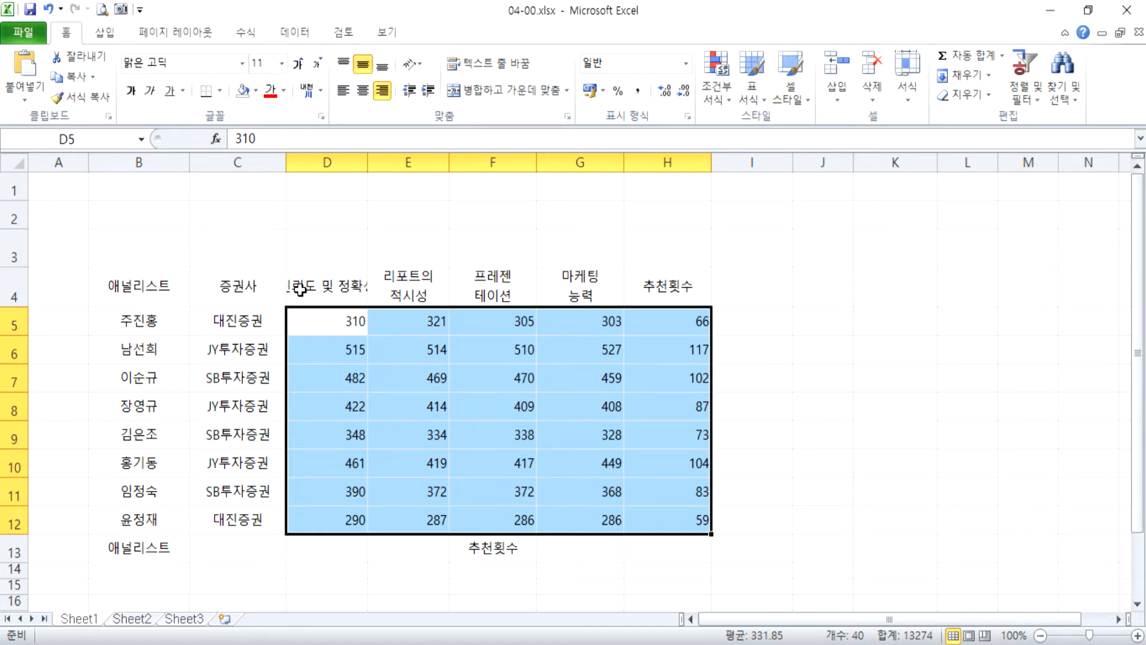
Wrap the D4 header 신뢰도 및 정확성 onto two lines and check the line breaks in headers E4:G4.
left_click(356, 297)
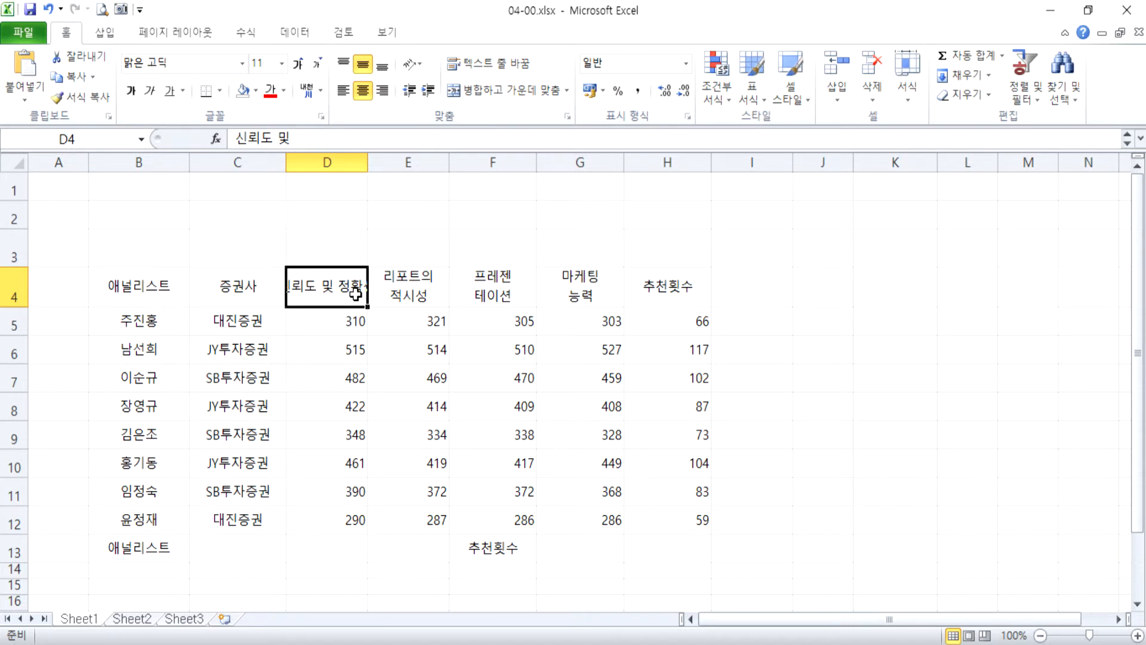
double_click(360, 297)
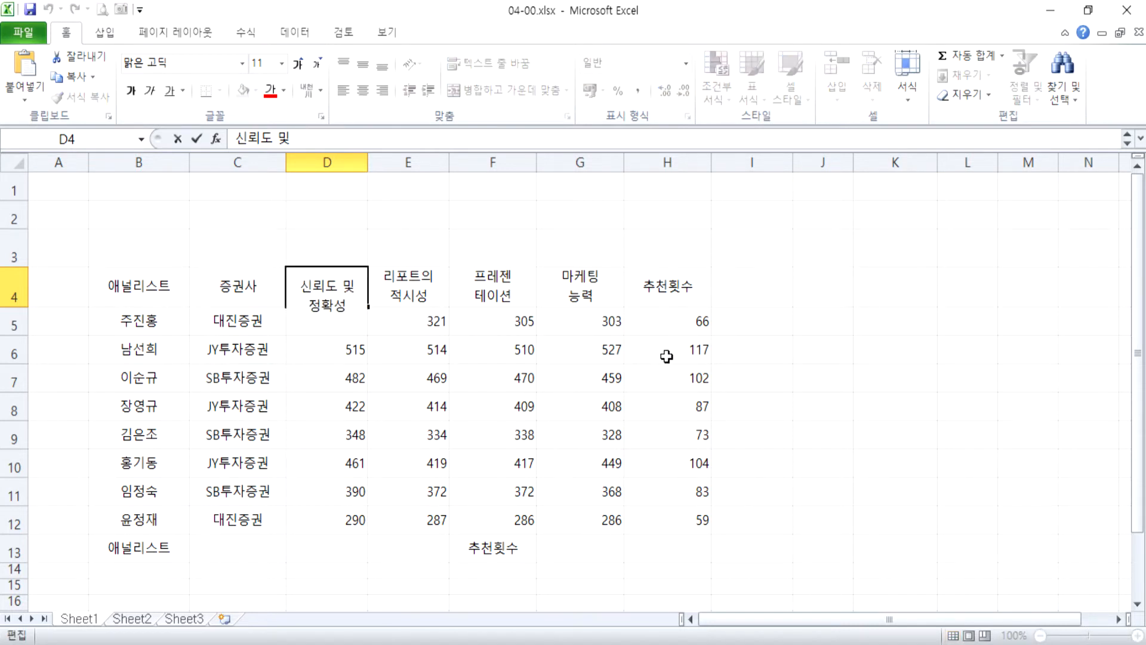
key("Return")
left_click(346, 284)
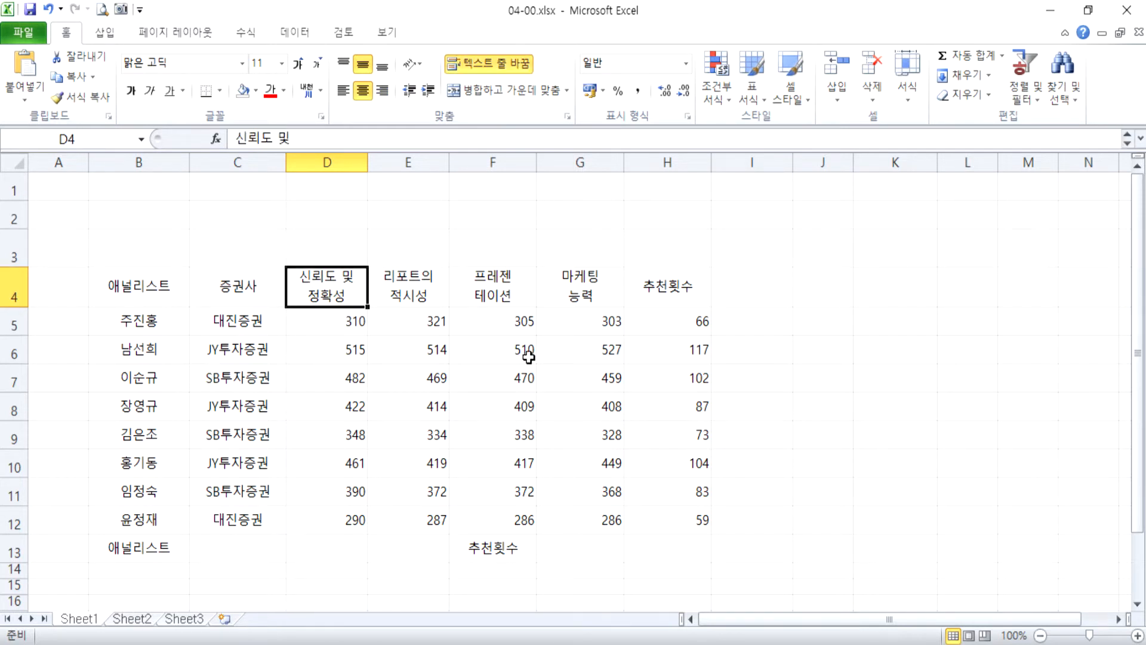
left_click(588, 298)
left_click(481, 297)
left_click(409, 291)
left_click(309, 284)
Make row 2 about twice as tall and autofit the height of row 3.
left_click_drag(15, 228, 14, 258)
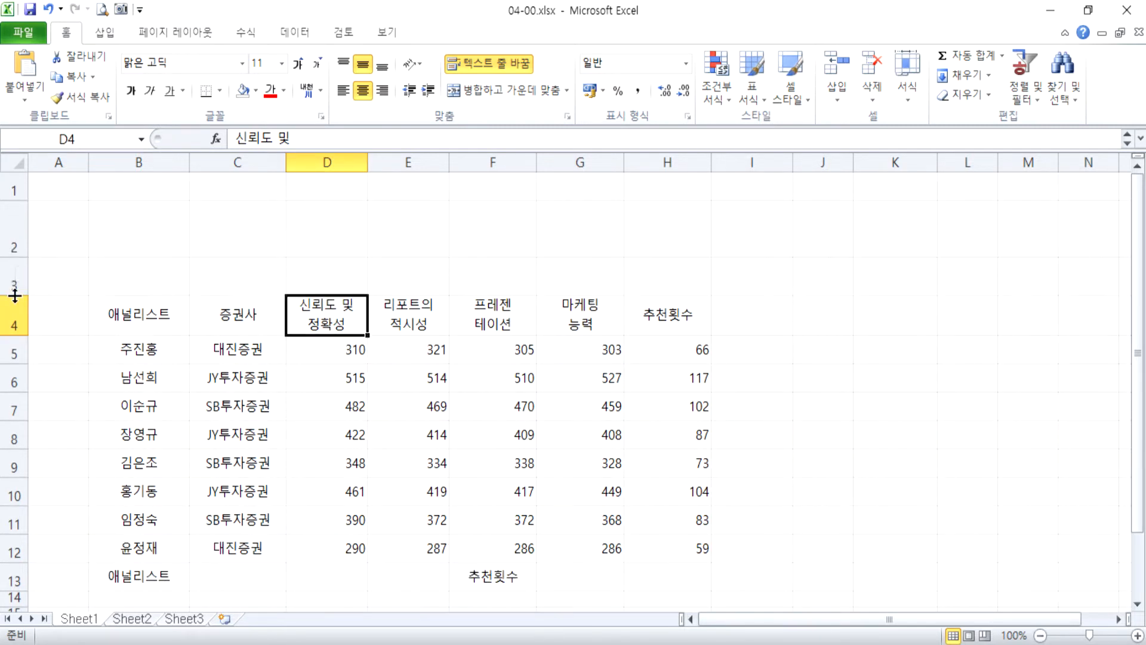
double_click(15, 295)
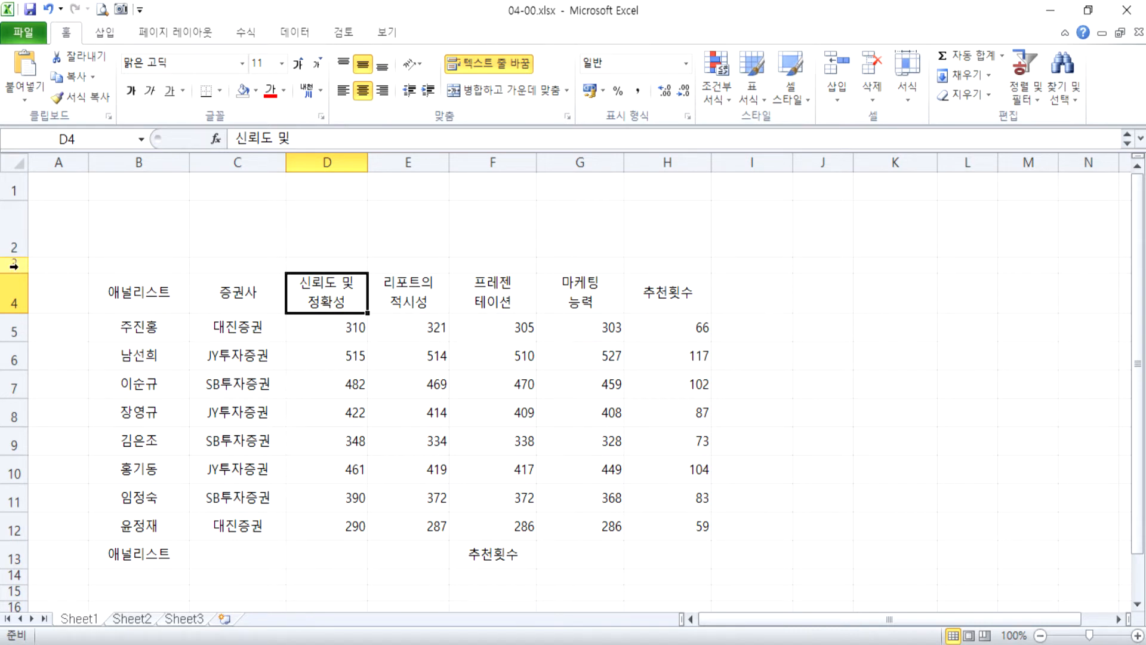
Narrow column K to about the width of column J and make row 3 slightly taller.
left_click_drag(815, 264, 1024, 294)
left_click(914, 213)
left_click_drag(938, 162, 913, 162)
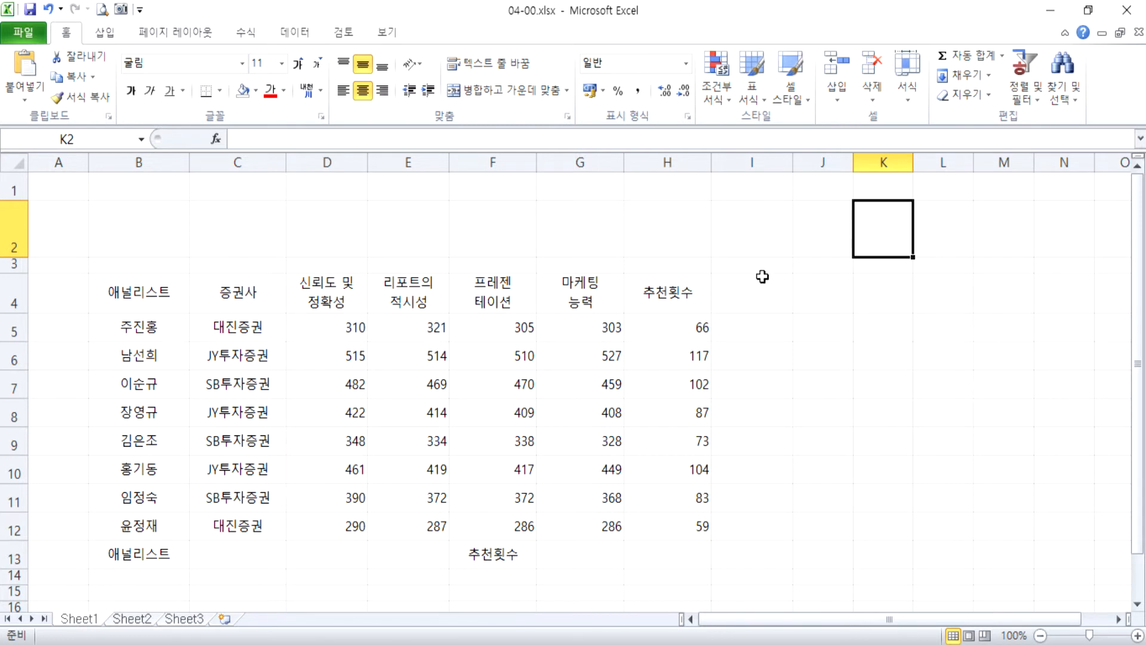
left_click_drag(22, 273, 23, 279)
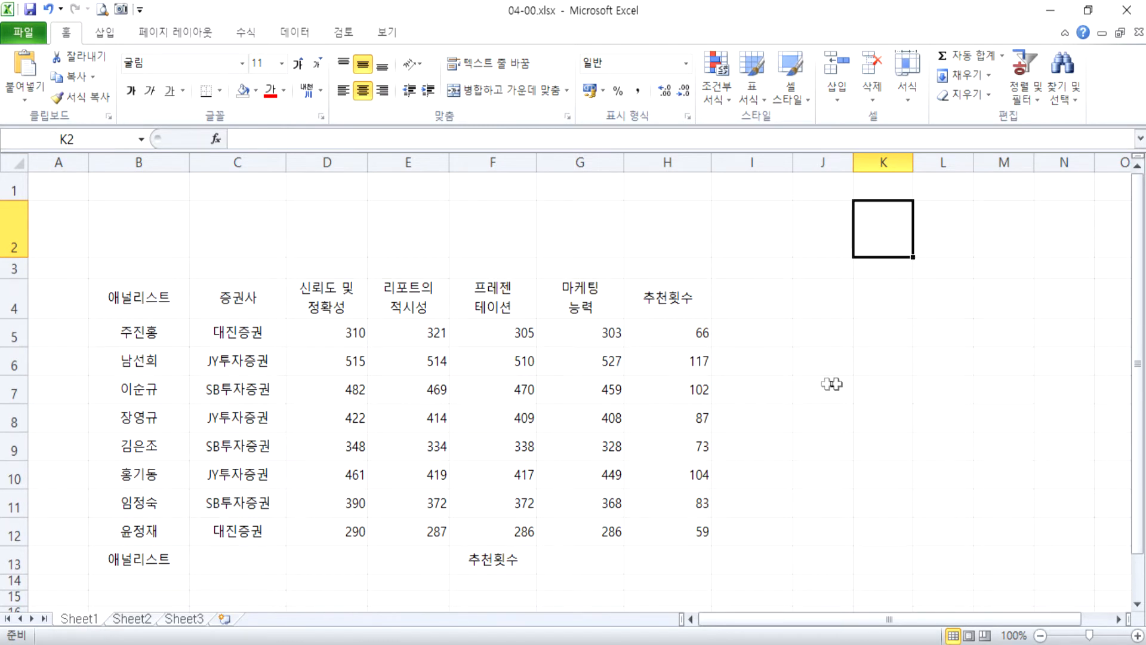
Add all borders (모든 테두리) to the empty block J3:M4 beside the table.
left_click_drag(833, 271, 988, 292)
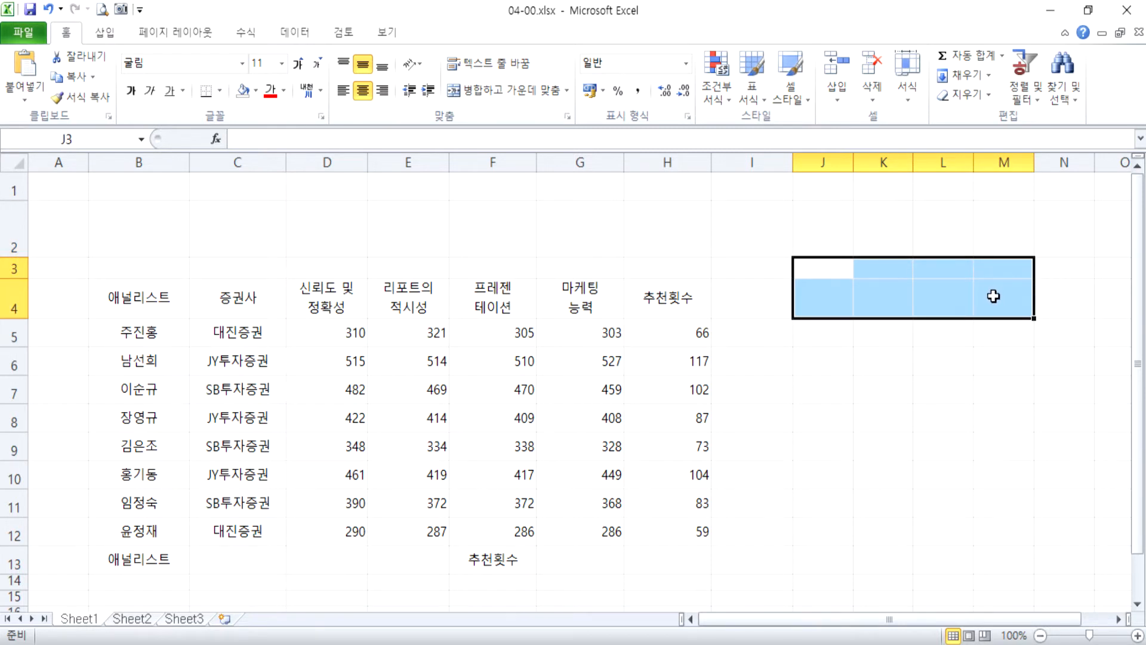
left_click(221, 90)
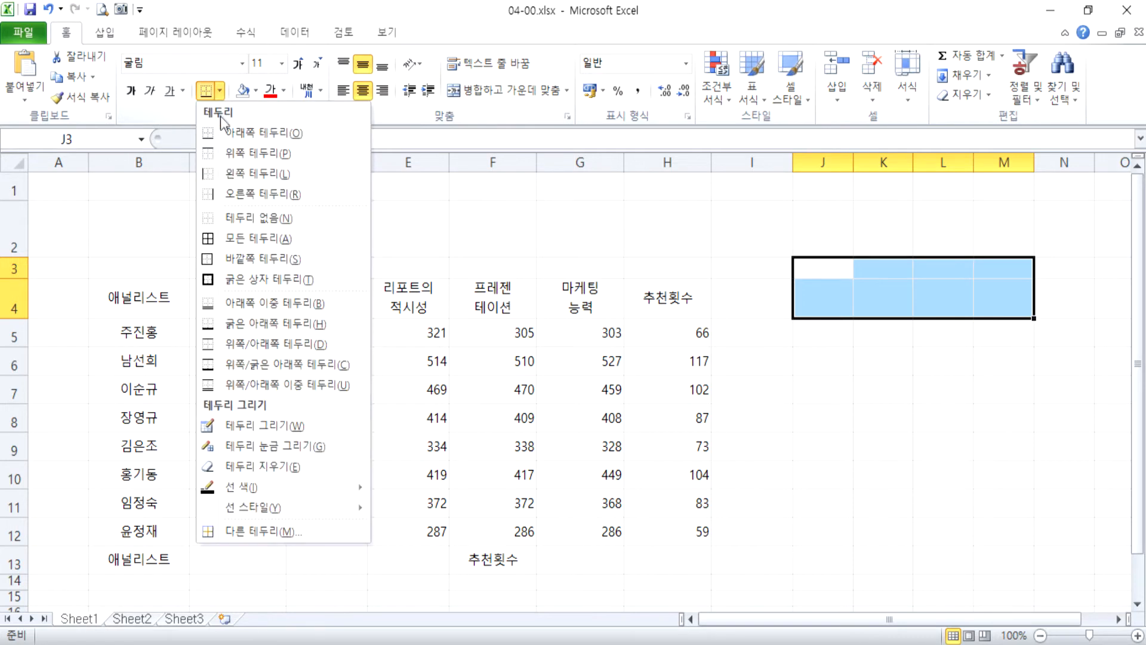
left_click(232, 241)
Merge and centre J3:J4 and narrow column J to about half its width.
left_click_drag(808, 264, 824, 292)
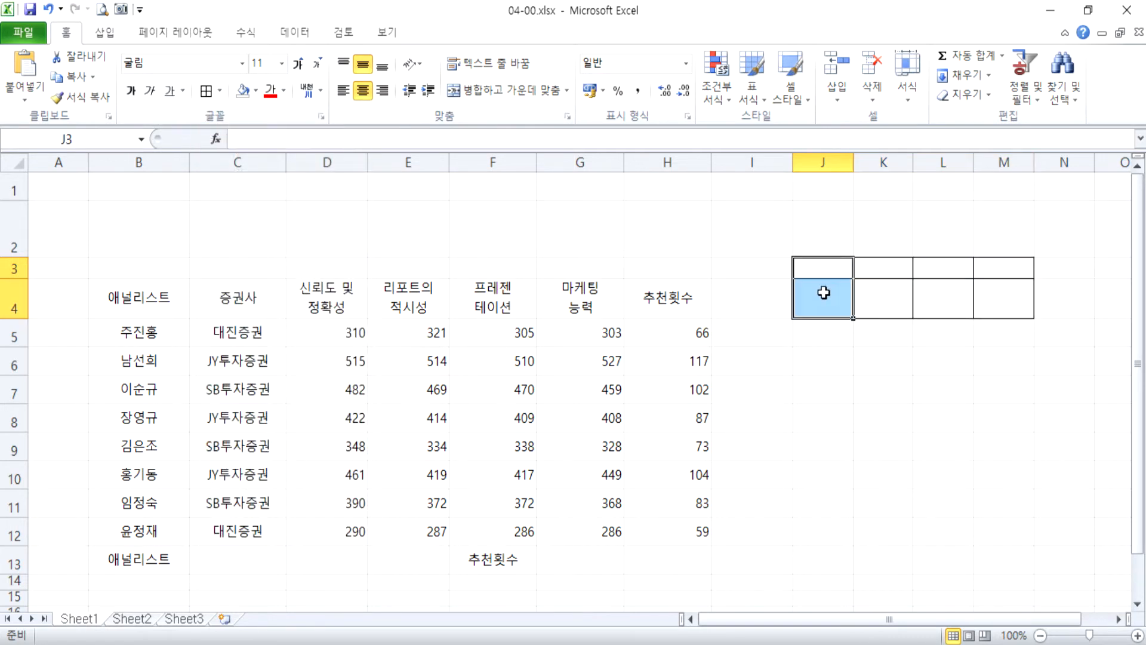
left_click(493, 91)
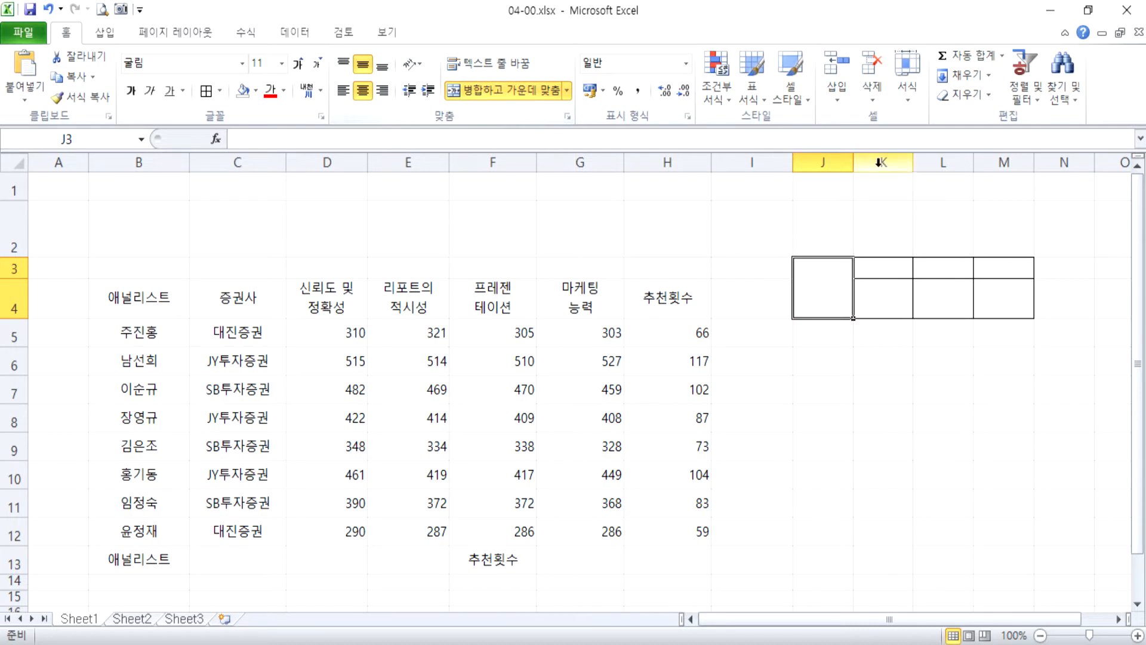
left_click_drag(854, 162, 825, 162)
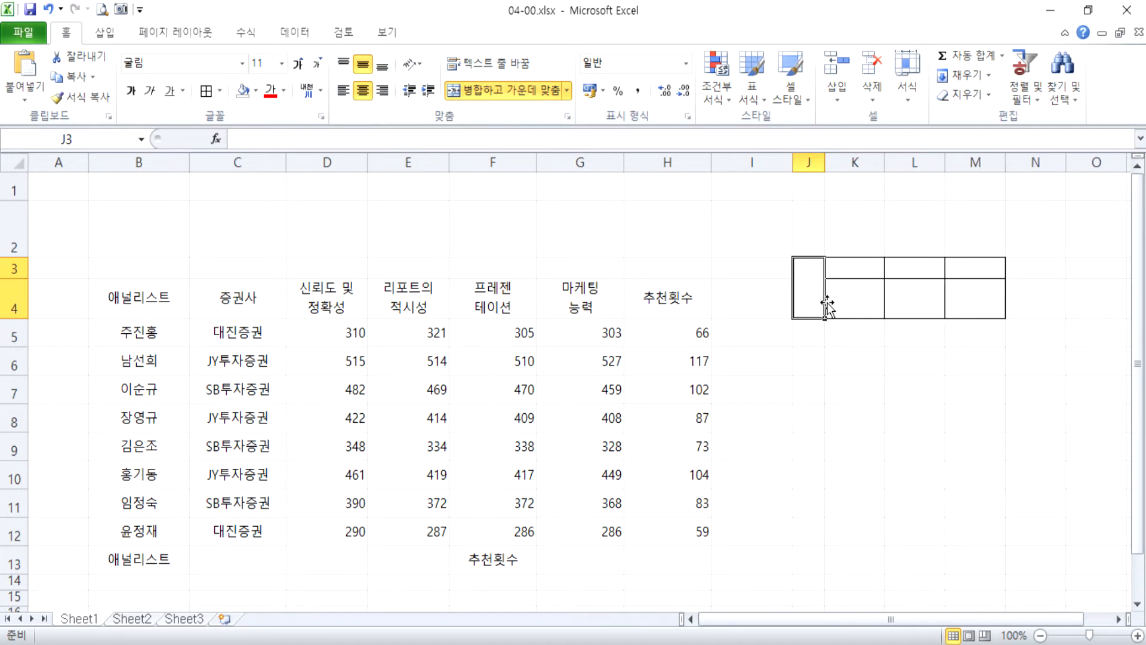
Enter 결재 on two lines in merged cell J3 and the headings 담당, 팀장 and 부장 in K3:M3.
type("결")
type("재")
key("Tab")
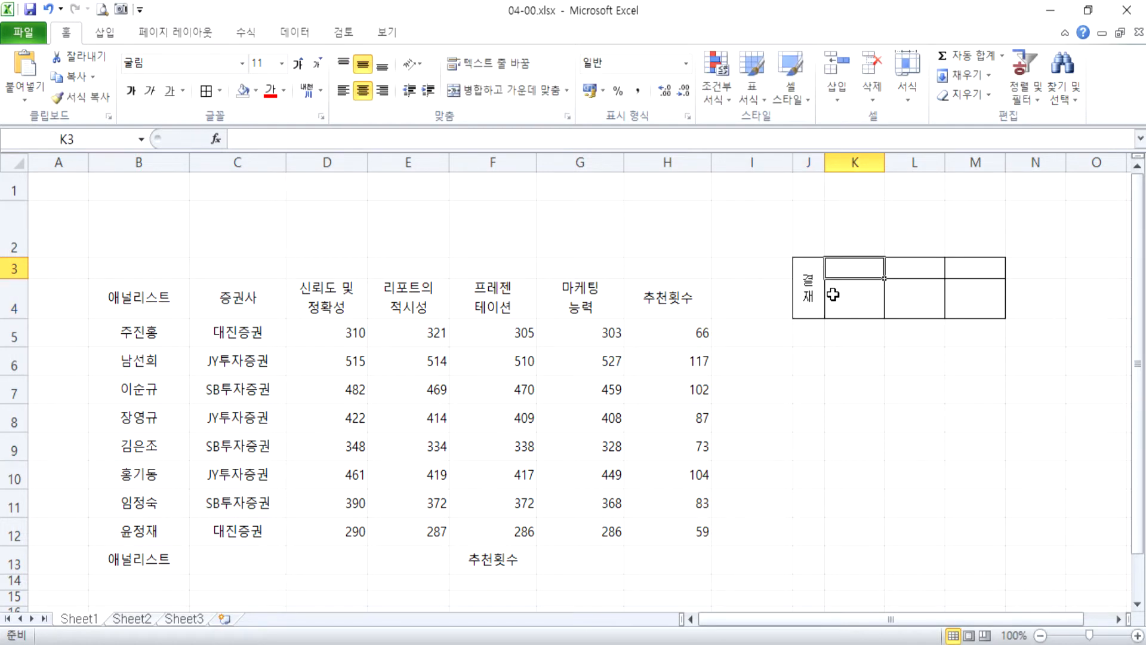
type("담")
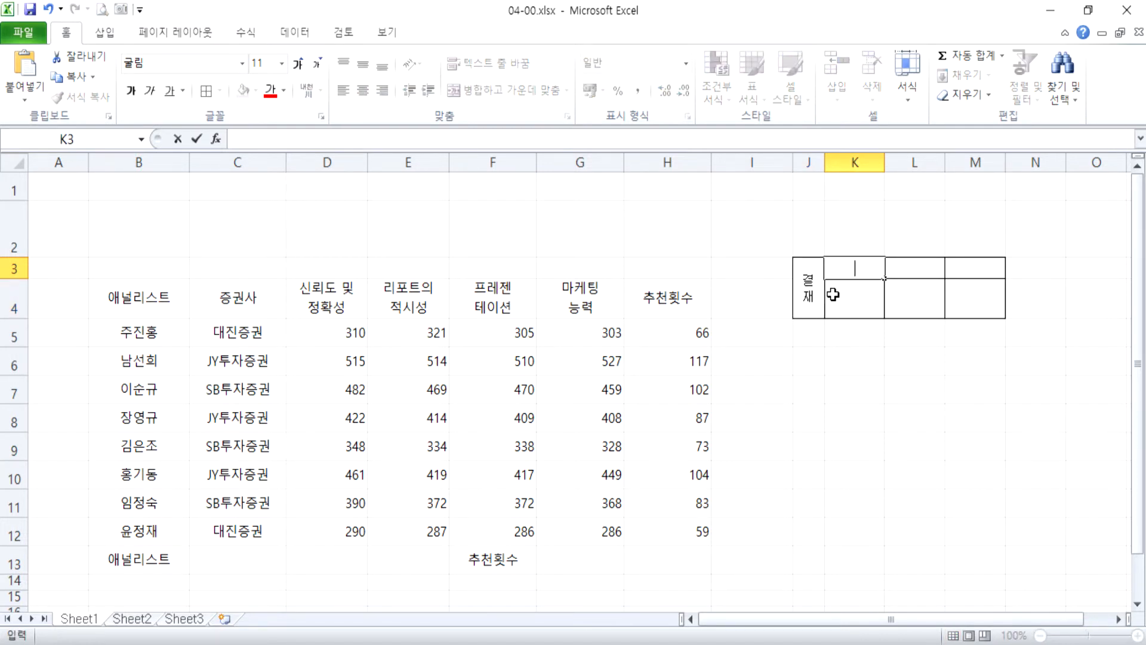
type("당")
key("Tab")
type("팀장")
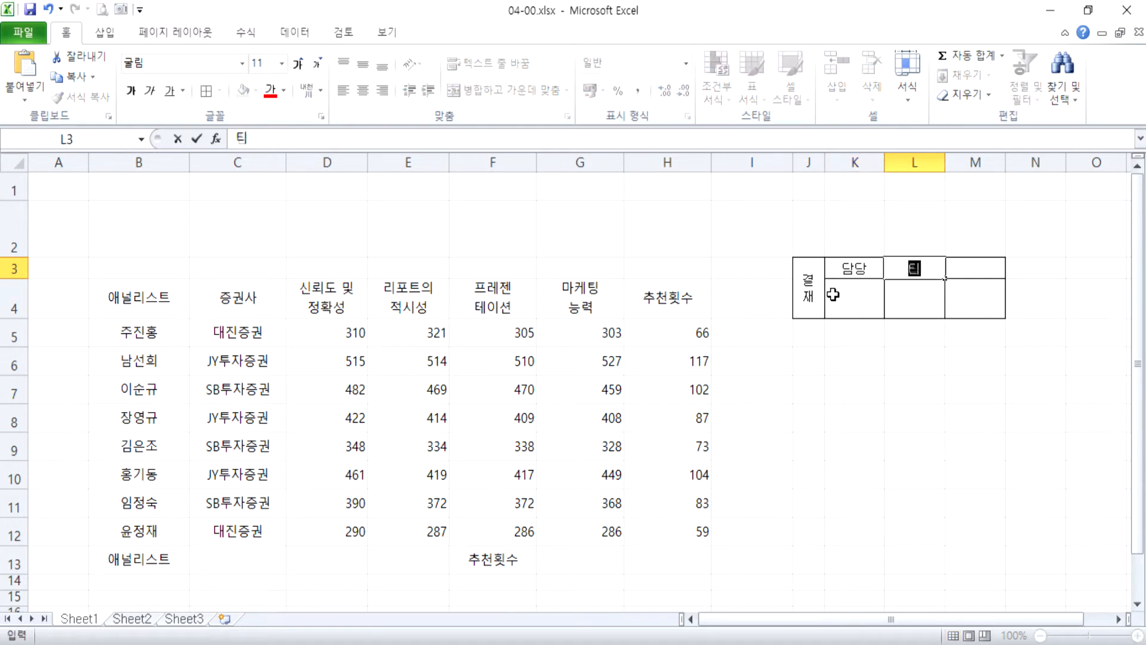
key("Tab")
type("주자")
key("BackSpace")
key("BackSpace")
key("BackSpace")
type("ㅂ부장")
key("Return")
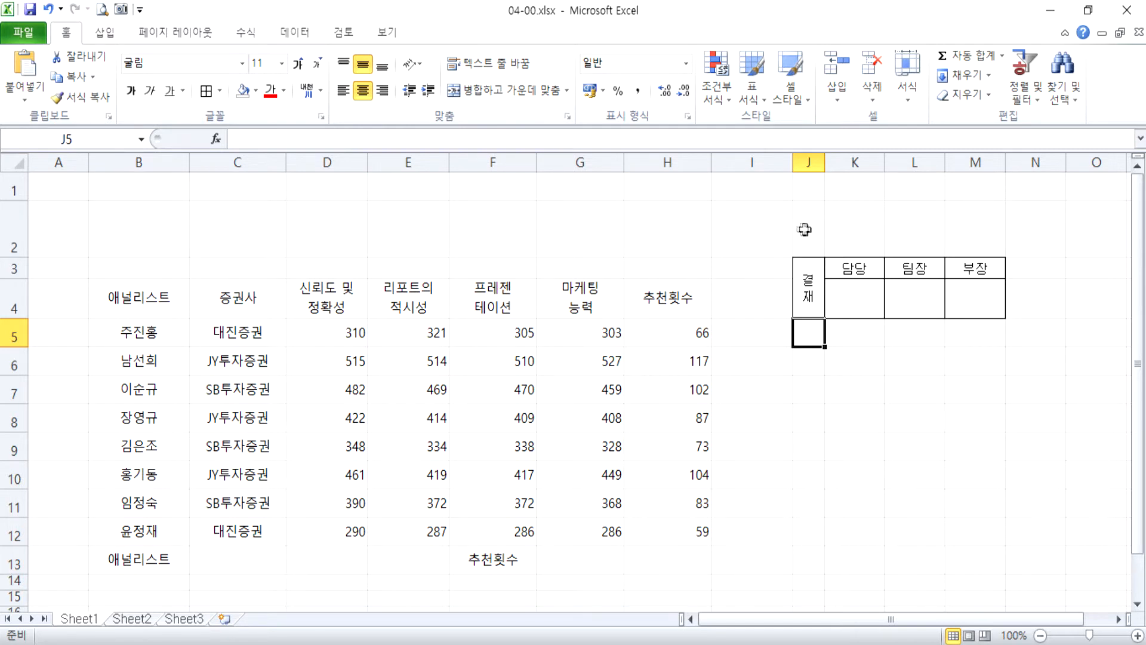
Draw a rounded rectangle about 12 cm wide and 2 cm high over row 2, from column B into column F.
left_click(105, 31)
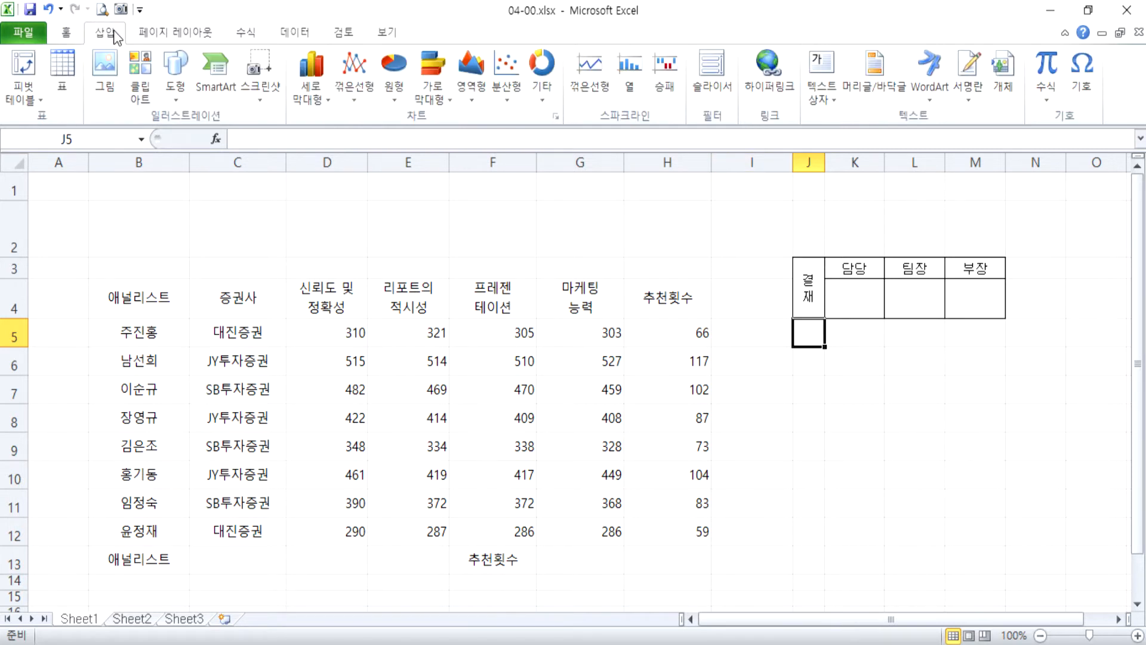
left_click(179, 86)
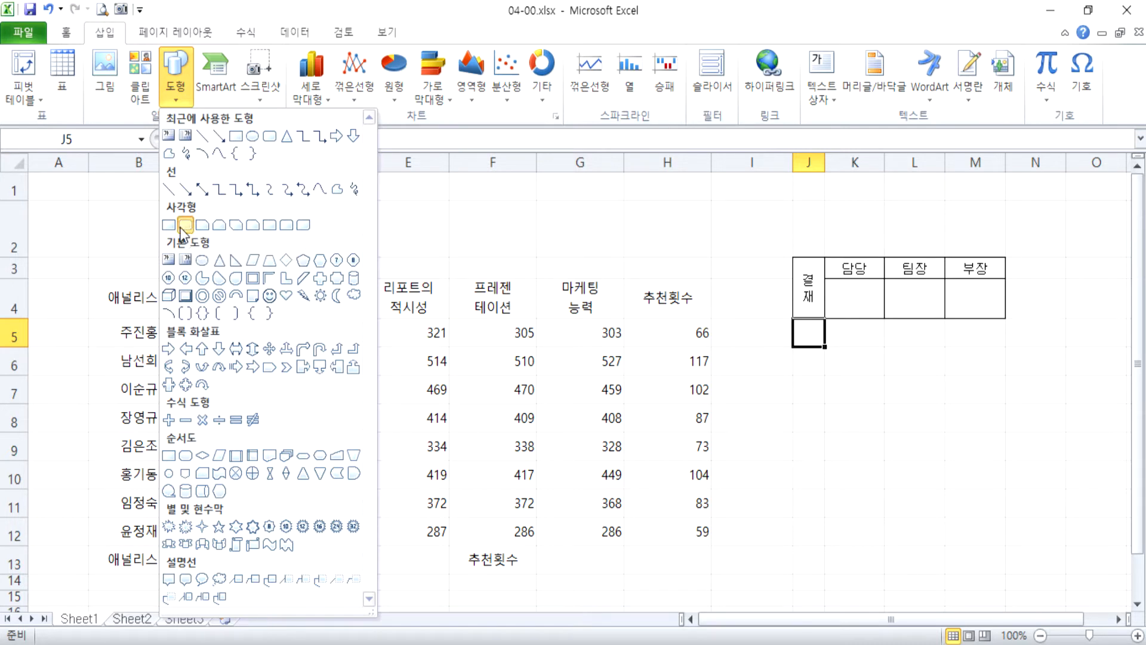
left_click(182, 228)
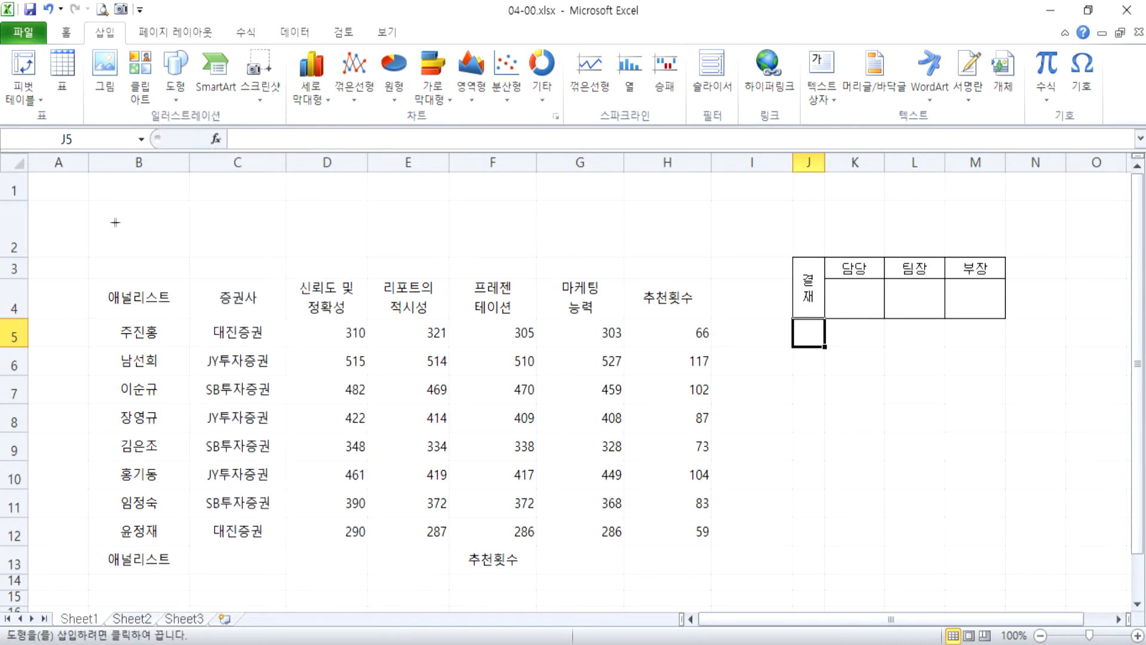
mouse_move(89, 201)
left_mouse_down()
mouse_move(361, 266)
mouse_move(553, 261)
mouse_move(427, 267)
mouse_move(472, 268)
left_mouse_up()
Copy the approval block J3:M4, paste it as a picture and place it above the table across F2:H2.
mouse_move(914, 301)
left_mouse_down()
mouse_move(692, 241)
mouse_move(720, 250)
left_mouse_up()
left_click(842, 302)
left_click_drag(811, 283, 970, 296)
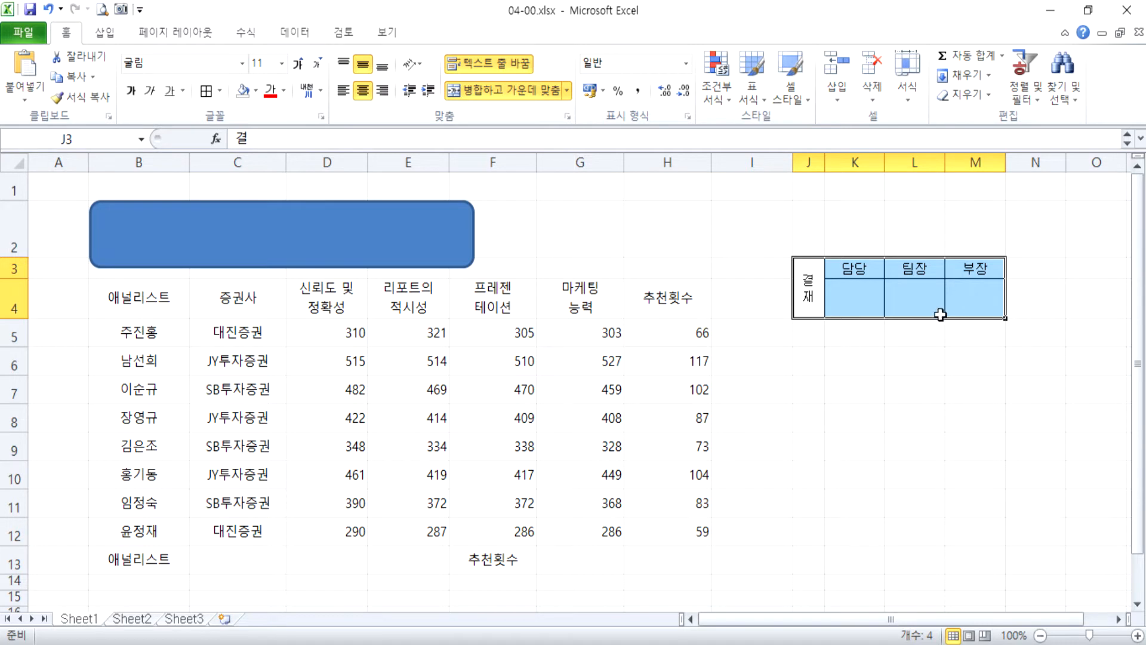
key("ctrl+c")
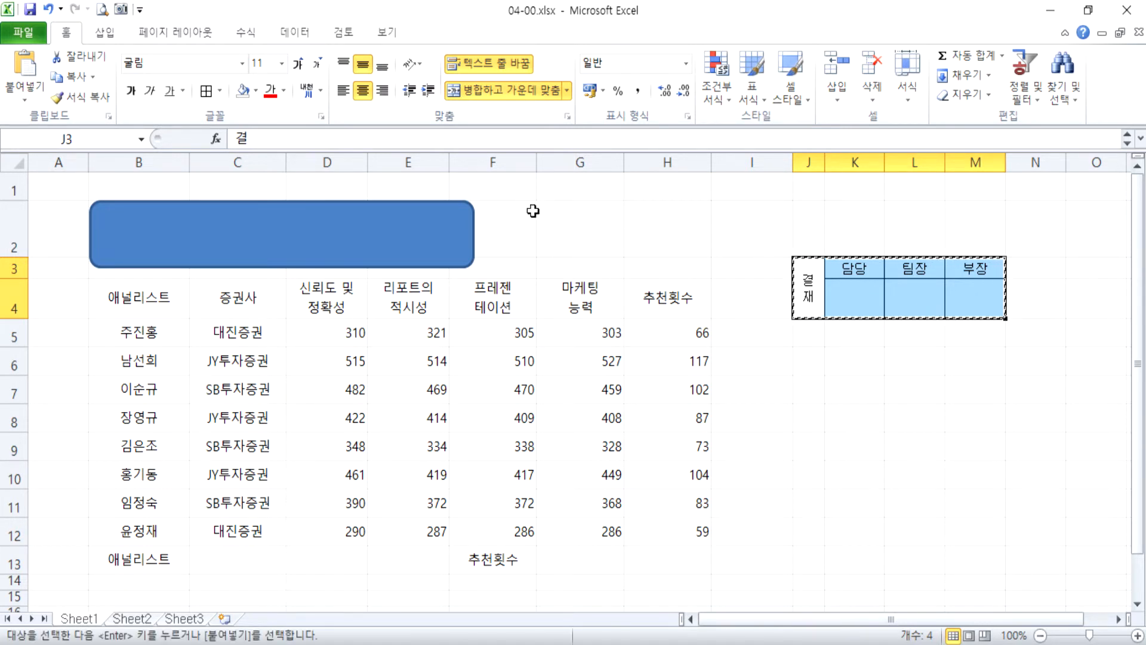
left_click(490, 192)
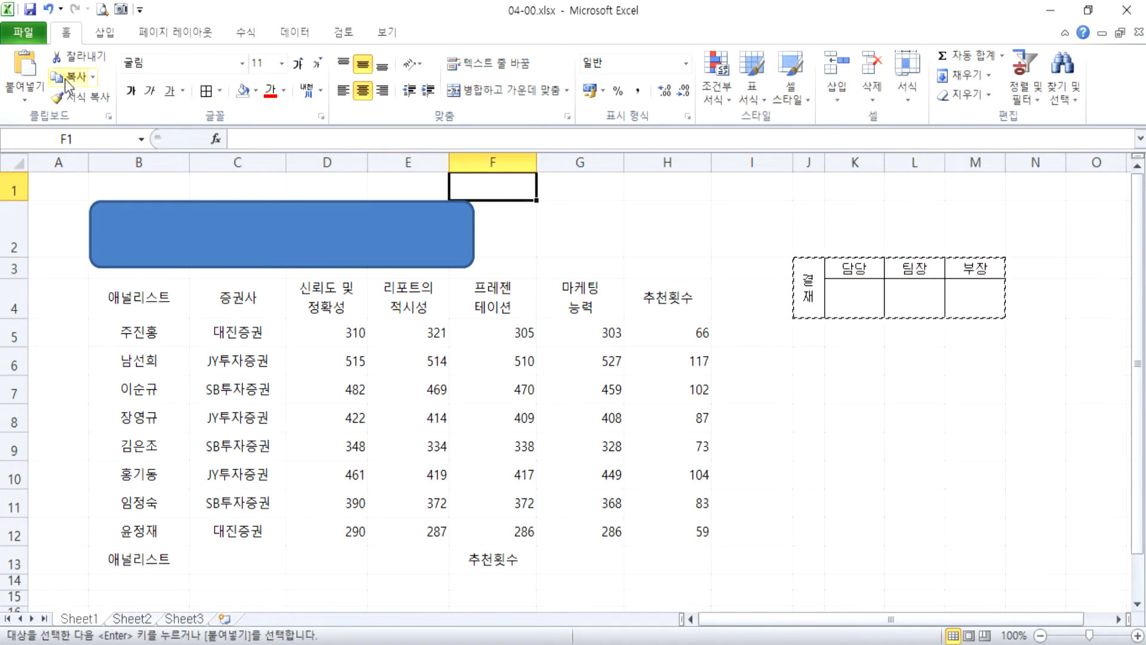
left_click(35, 96)
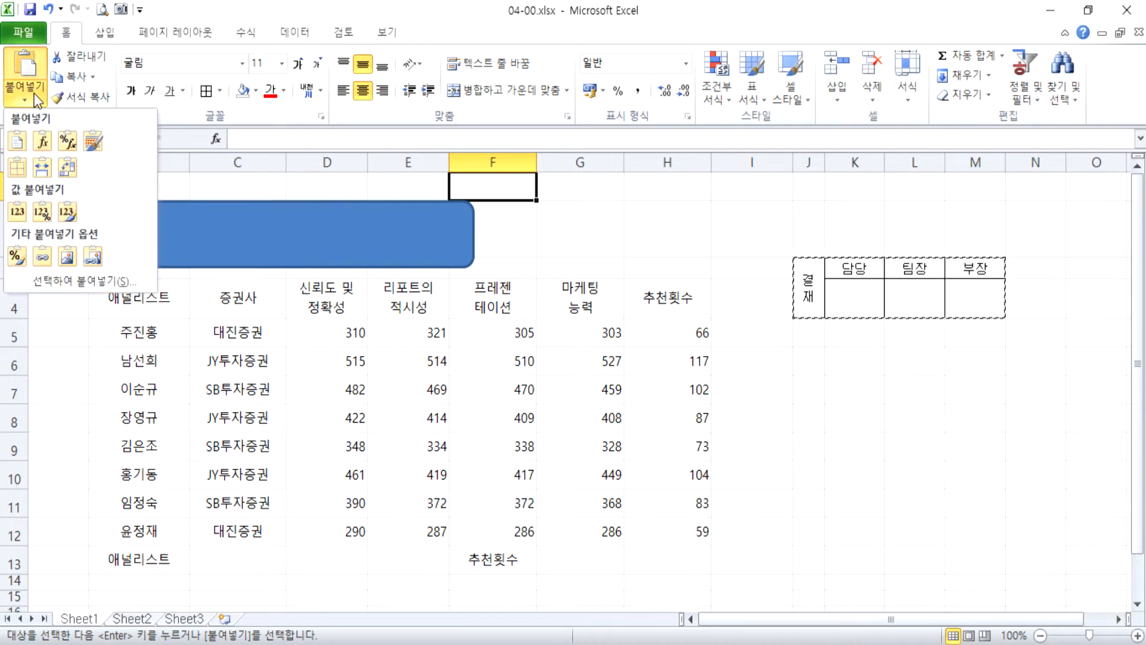
left_click(68, 262)
left_click_drag(585, 216, 666, 245)
left_click(800, 245)
left_click(915, 238)
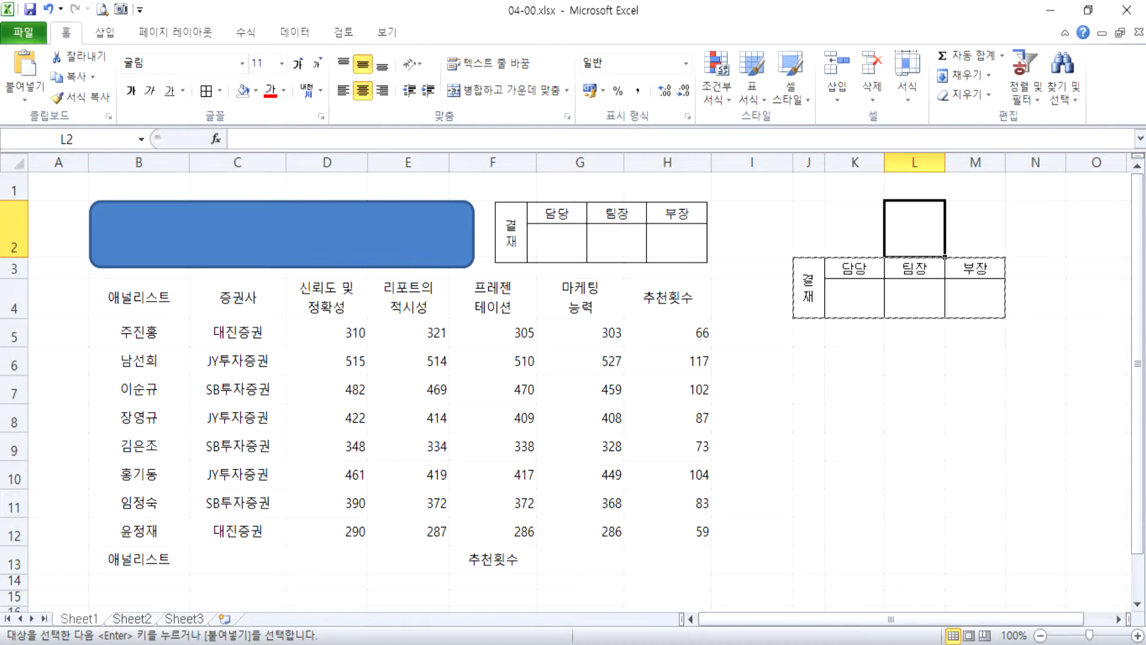
key("Escape")
left_click_drag(808, 163, 978, 162)
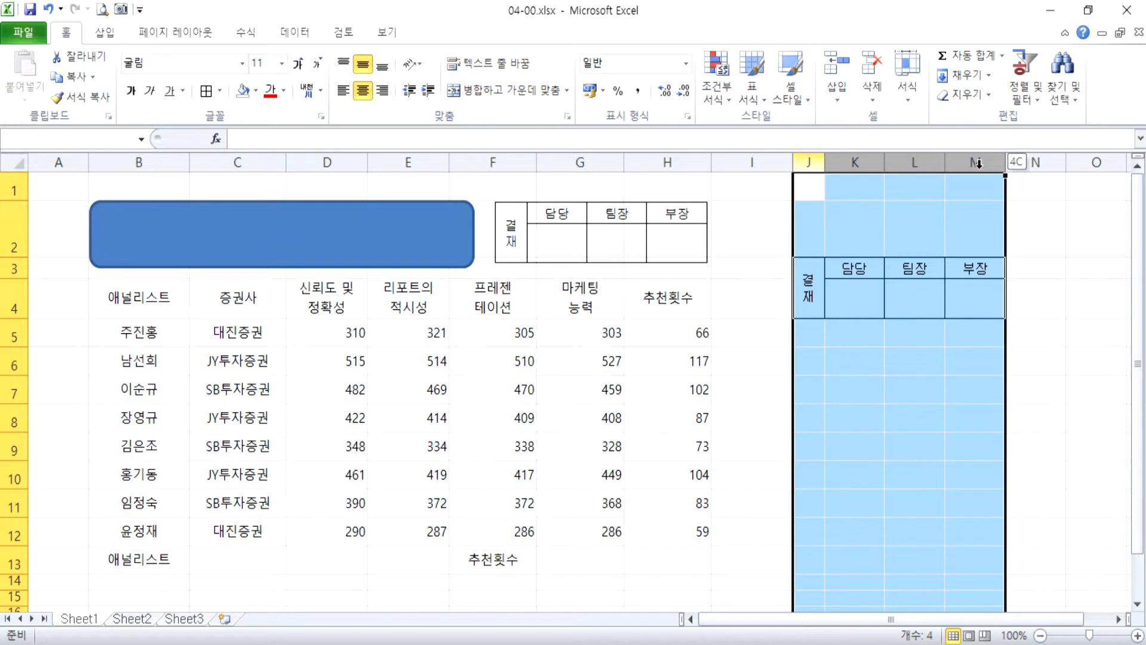
left_click(832, 302)
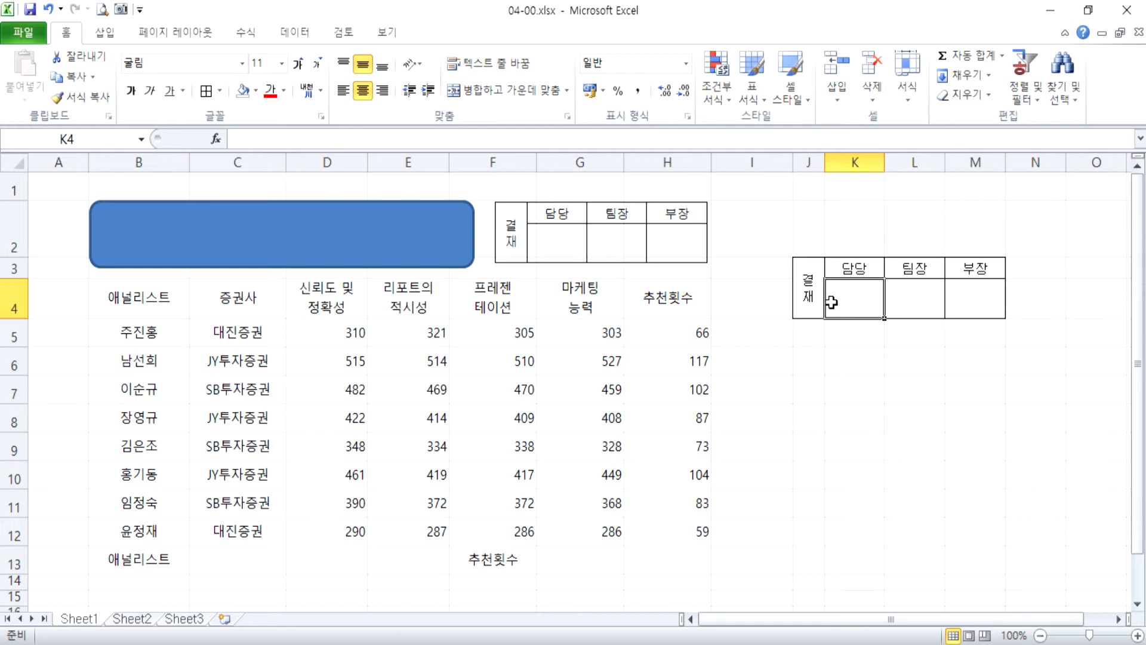
Enter the title 상반기 베스트 애널리스트 in the rounded rectangle and move the shape slightly upward.
left_click(261, 239)
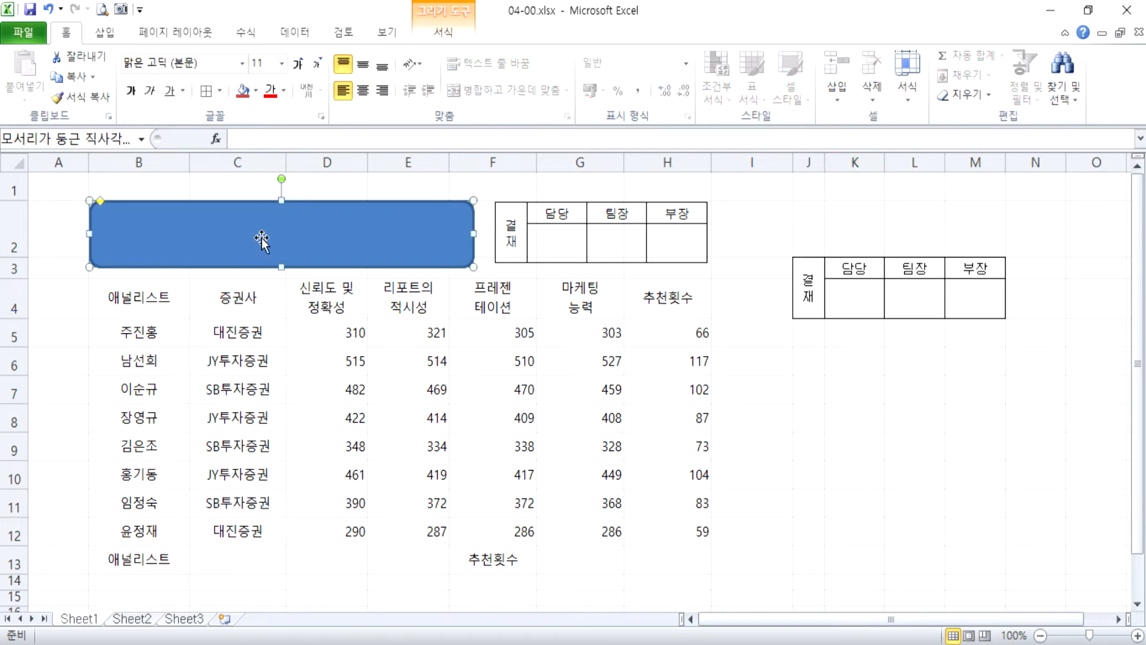
type("상반기")
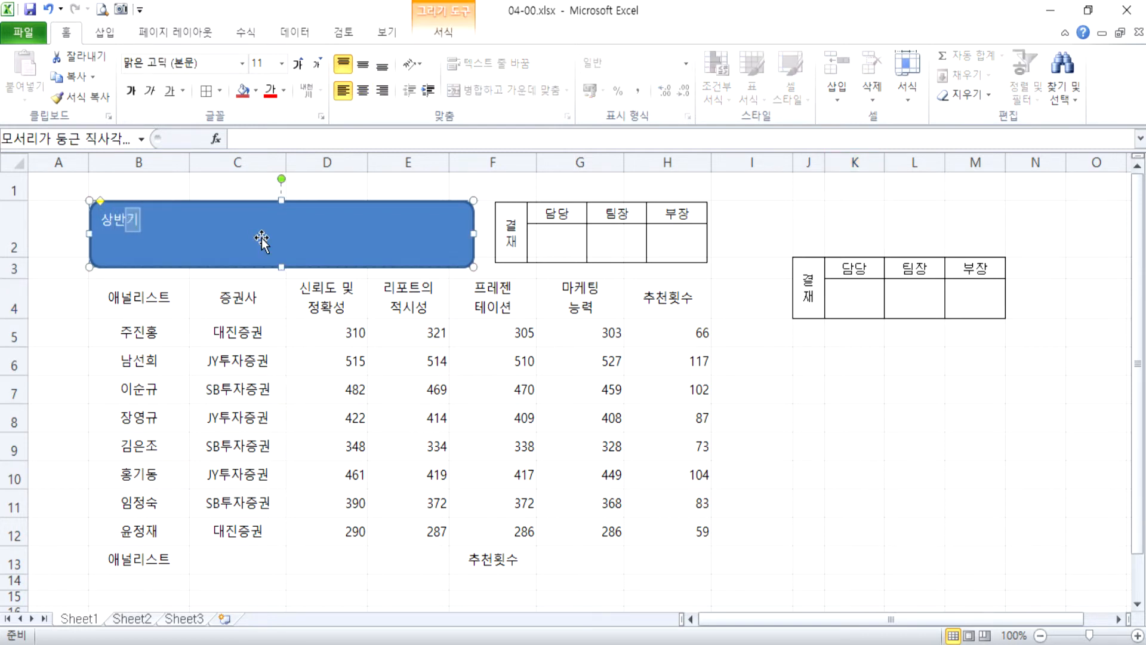
type("벳스트 애")
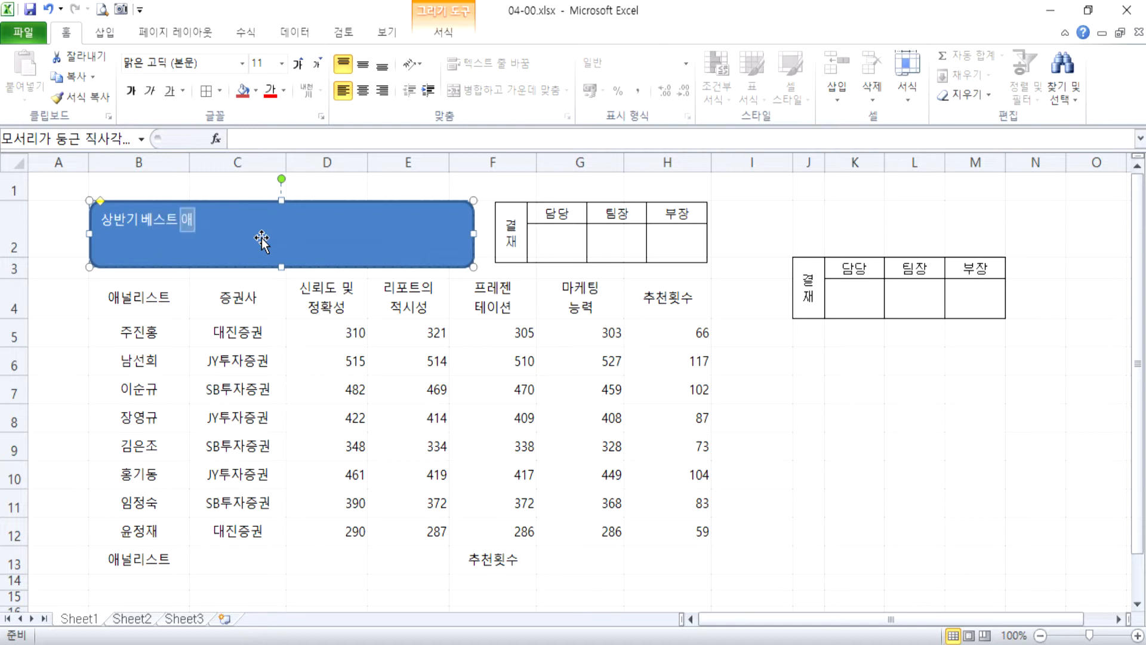
type("널리스트")
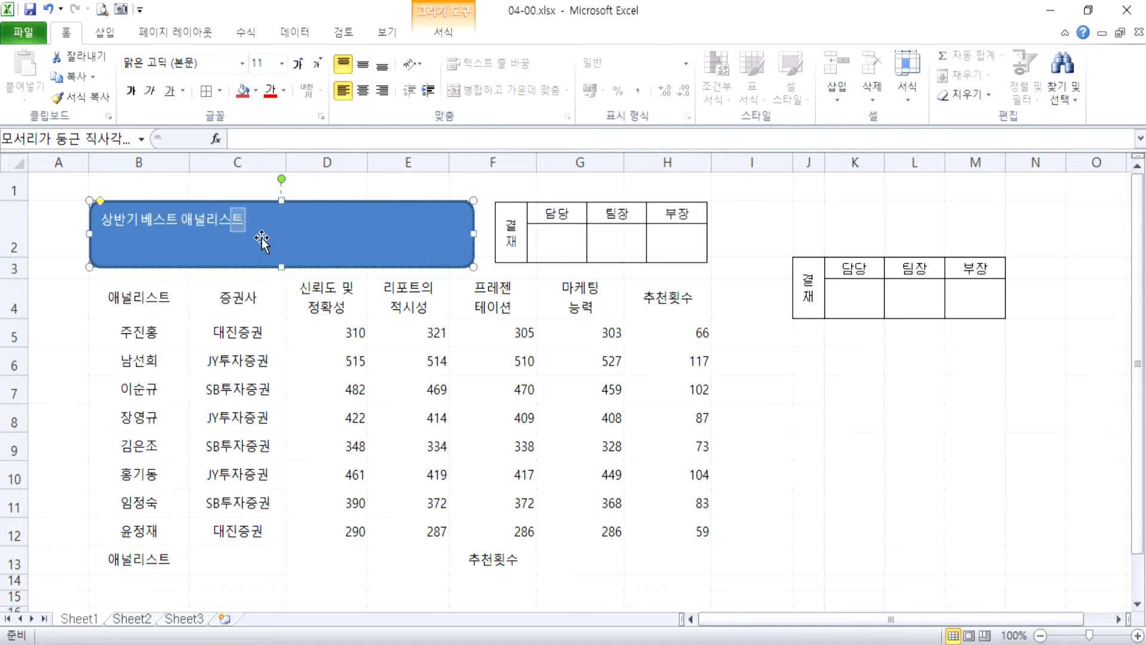
mouse_move(334, 227)
left_mouse_down()
mouse_move(325, 213)
mouse_move(321, 225)
left_mouse_up()
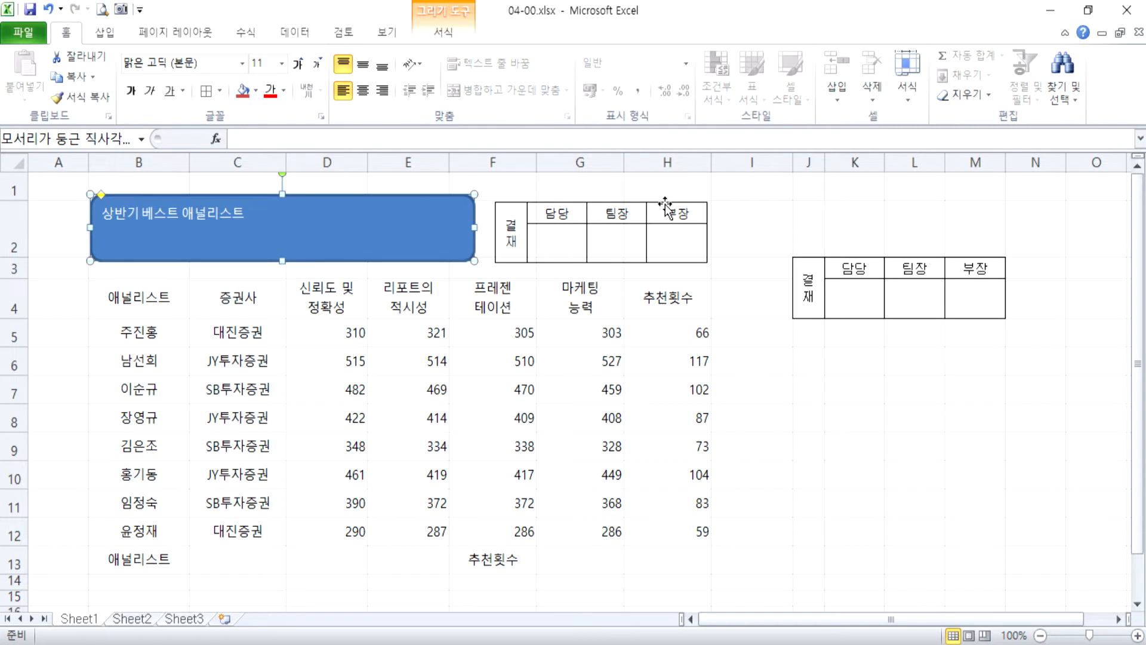
Apply the outer shadow 오프셋 오른쪽 to the rounded title rectangle.
left_click(444, 33)
left_click(429, 95)
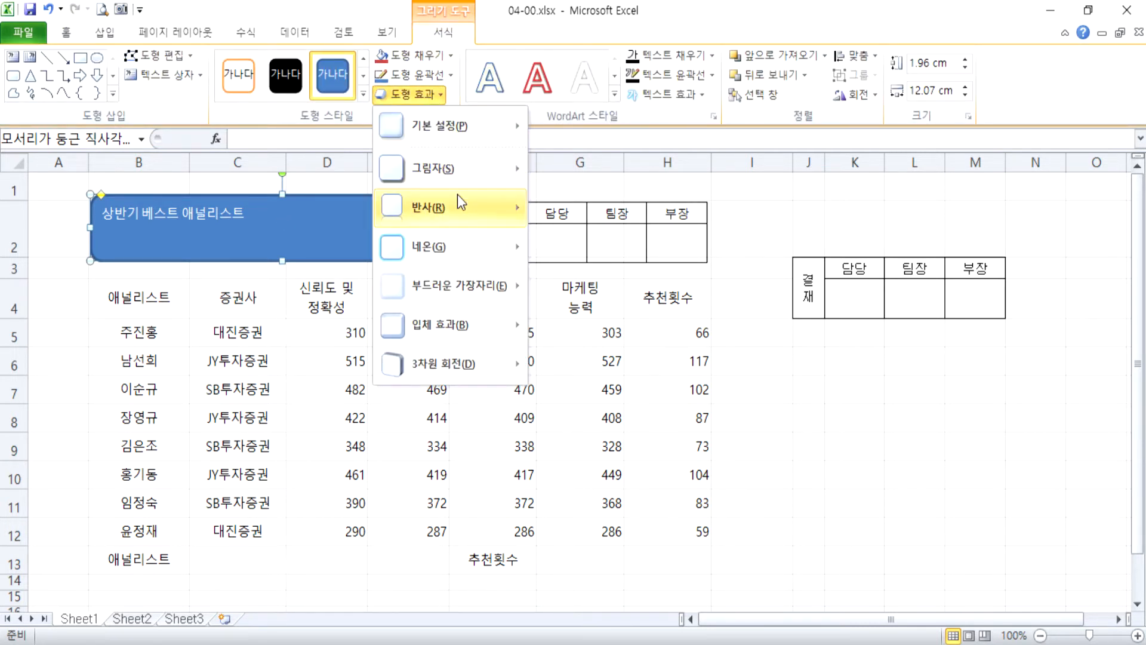
mouse_move(456, 169)
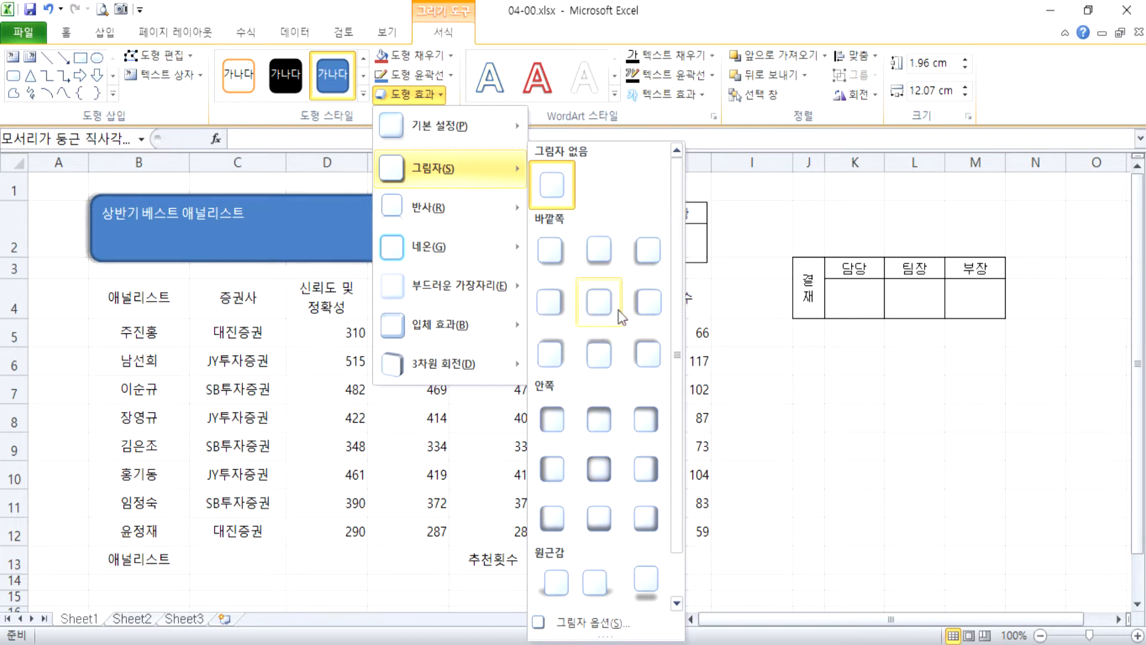
left_click(547, 308)
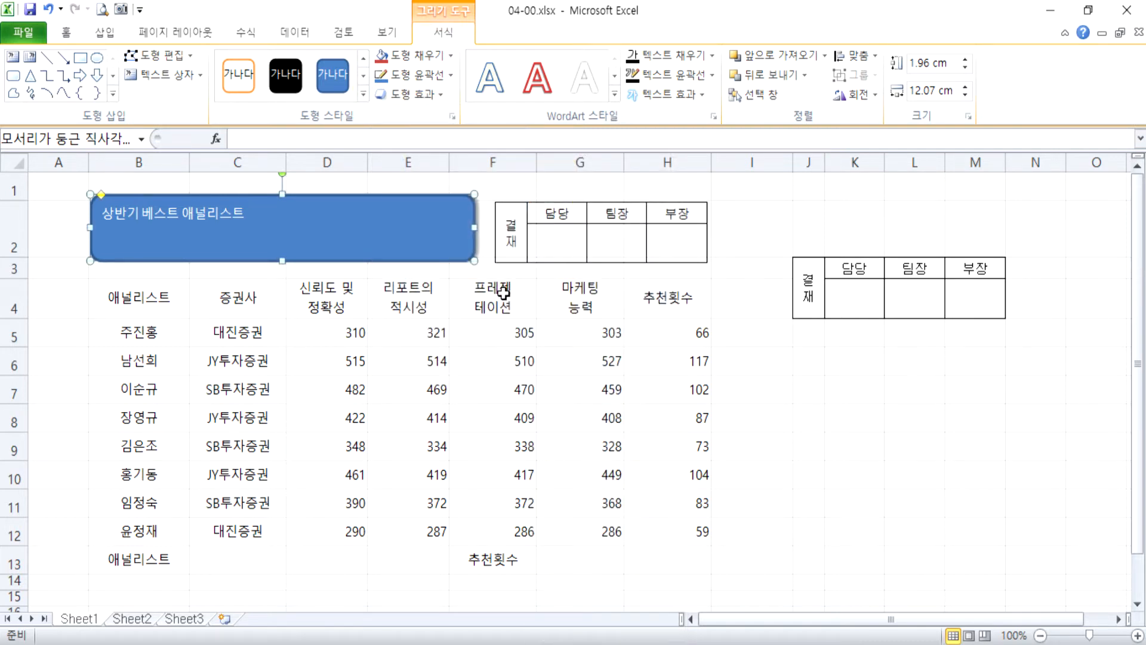
left_click(547, 191)
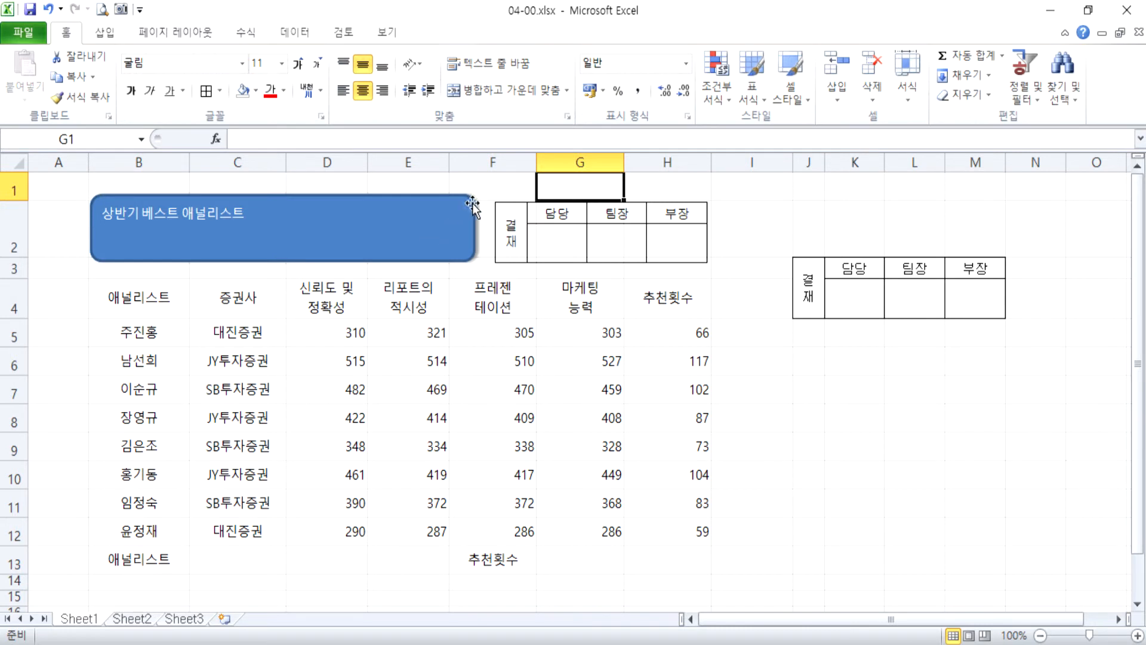
Set the title shape's text to the 굴림 font at size 24.
left_click(385, 254)
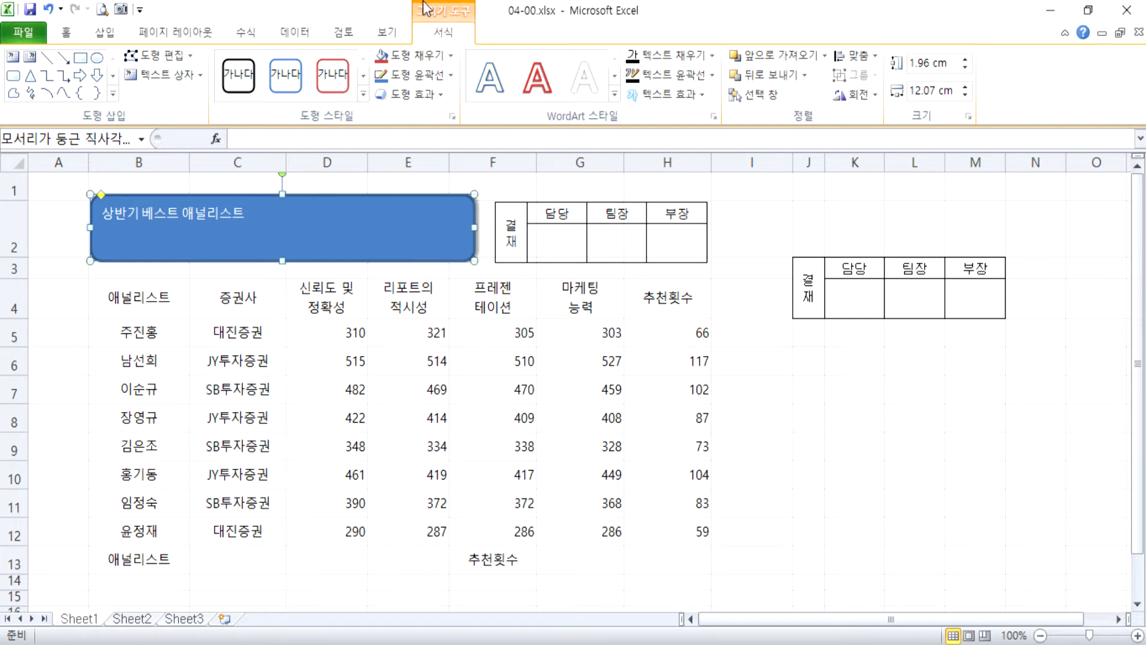
left_click(65, 32)
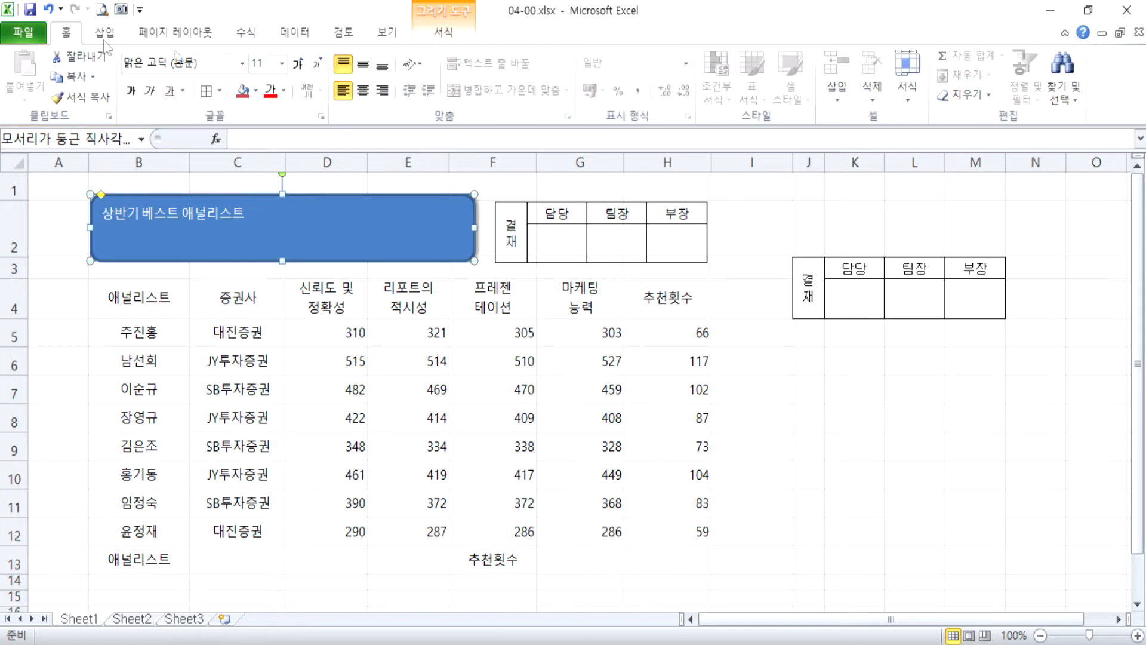
left_click(242, 63)
scroll(233, 218, "down", 15)
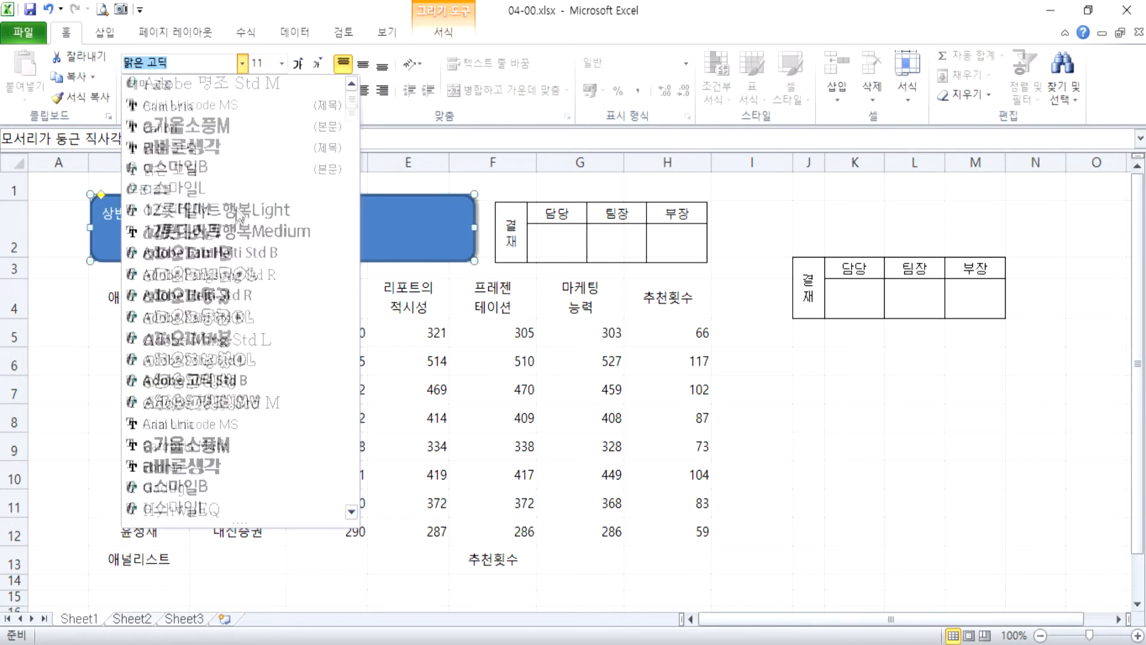
scroll(228, 217, "down", 20)
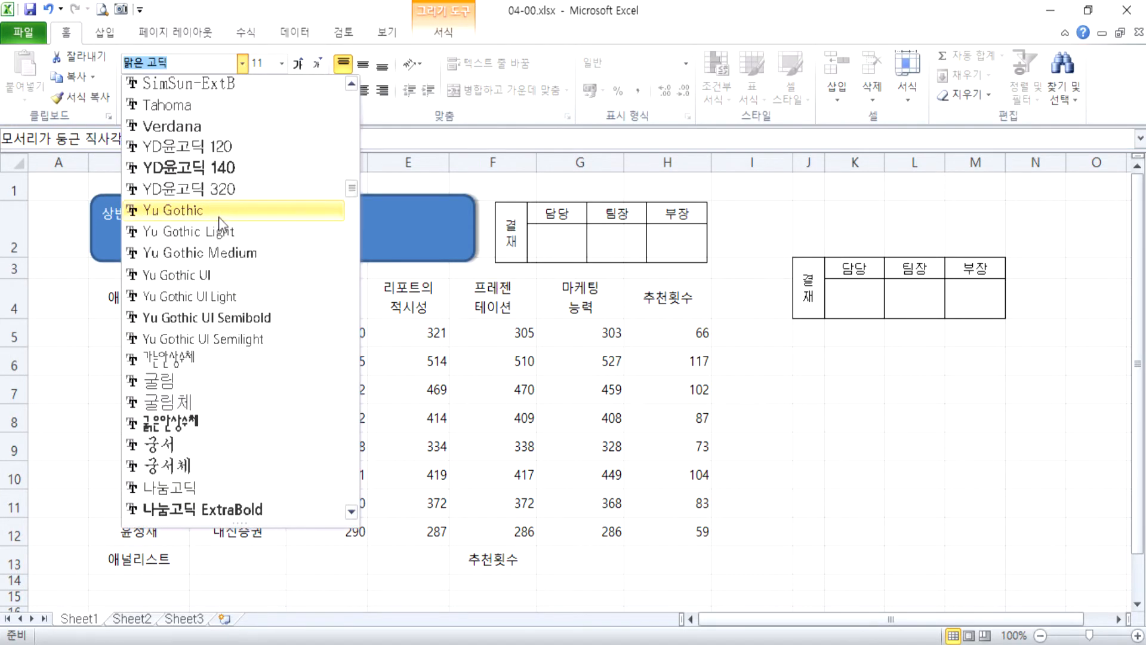
scroll(214, 213, "up", 2)
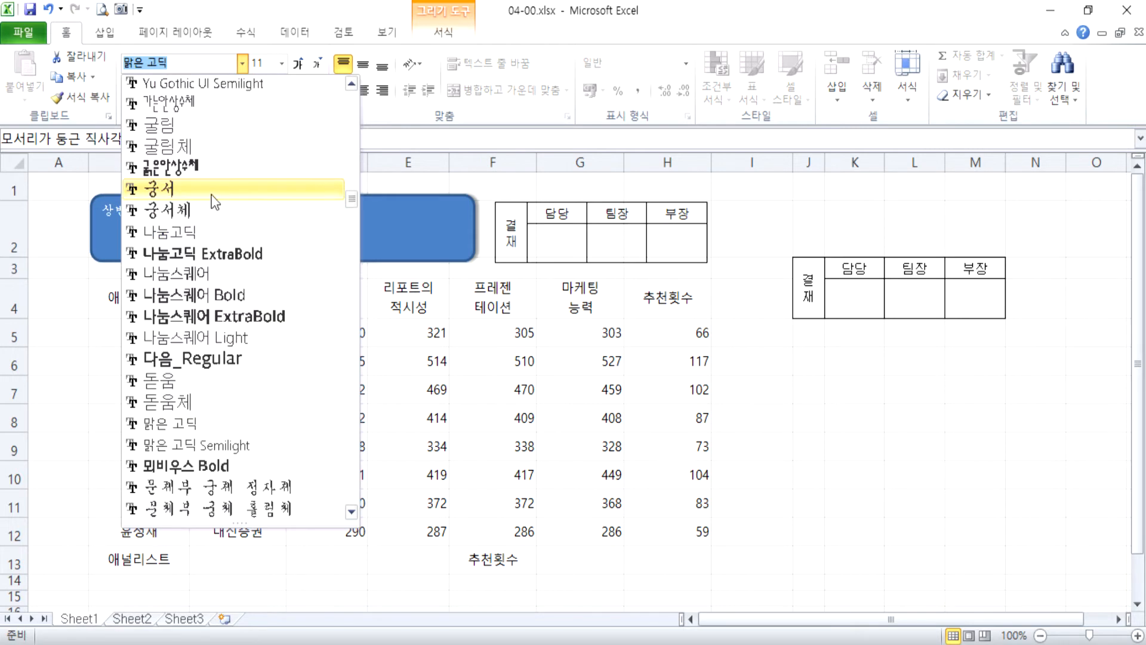
left_click(190, 124)
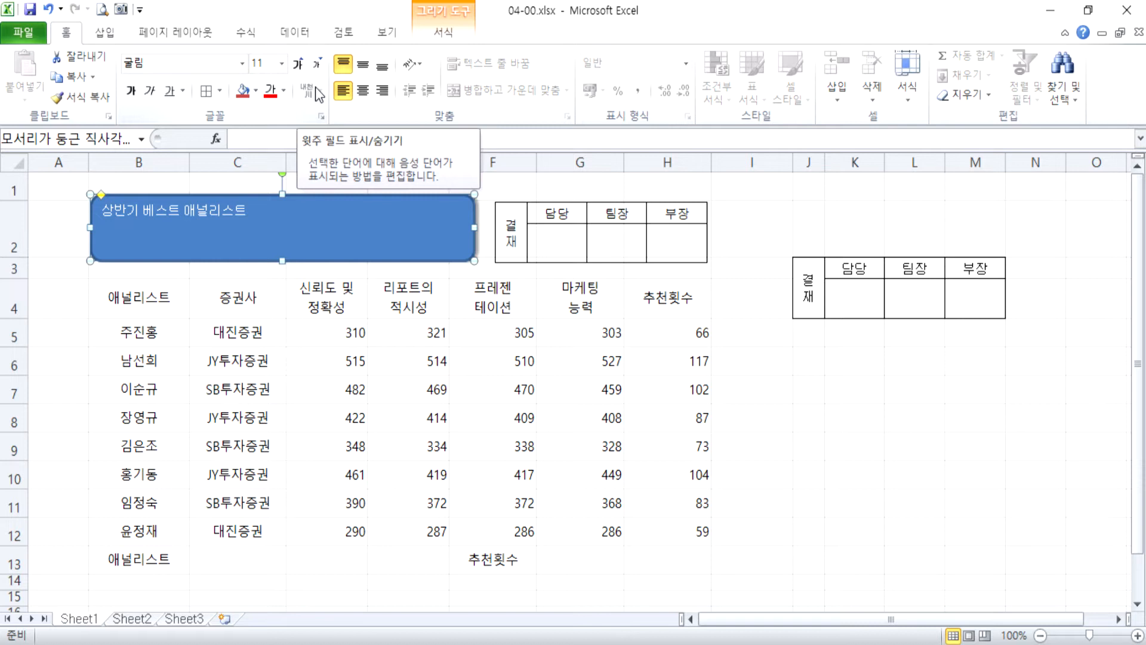
left_click(296, 63)
left_click(297, 64)
left_click(297, 63)
left_click(297, 63)
left_click(296, 64)
left_click(296, 63)
left_click(297, 64)
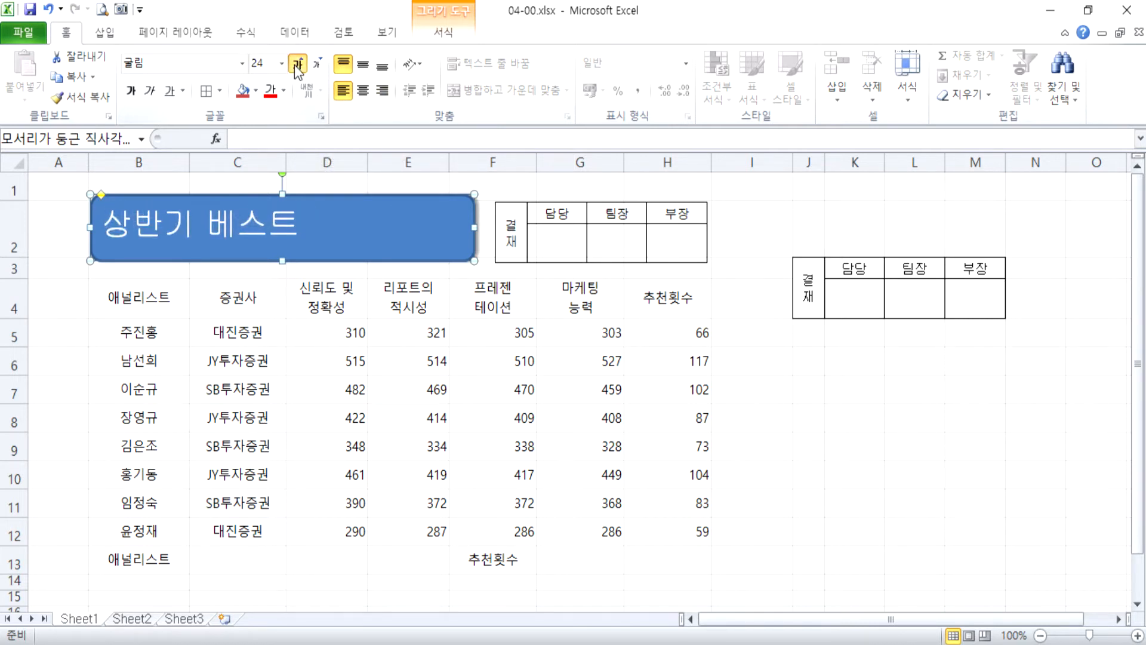
left_click(315, 64)
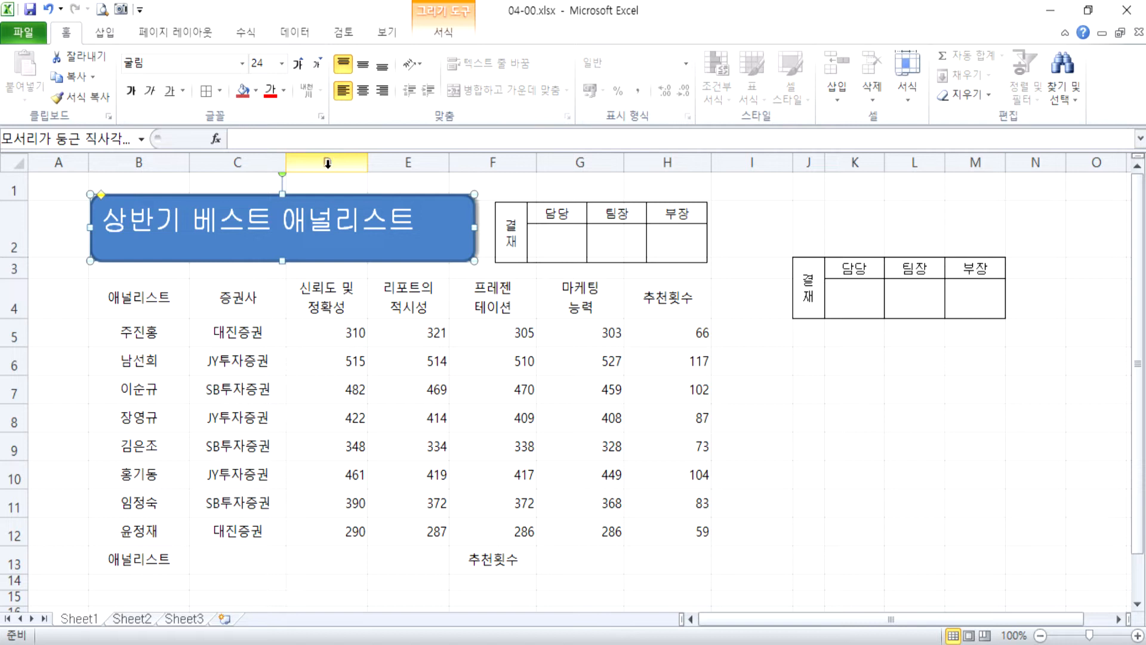
Fill the rounded title shape with yellow and set its text color to black.
left_click(260, 93)
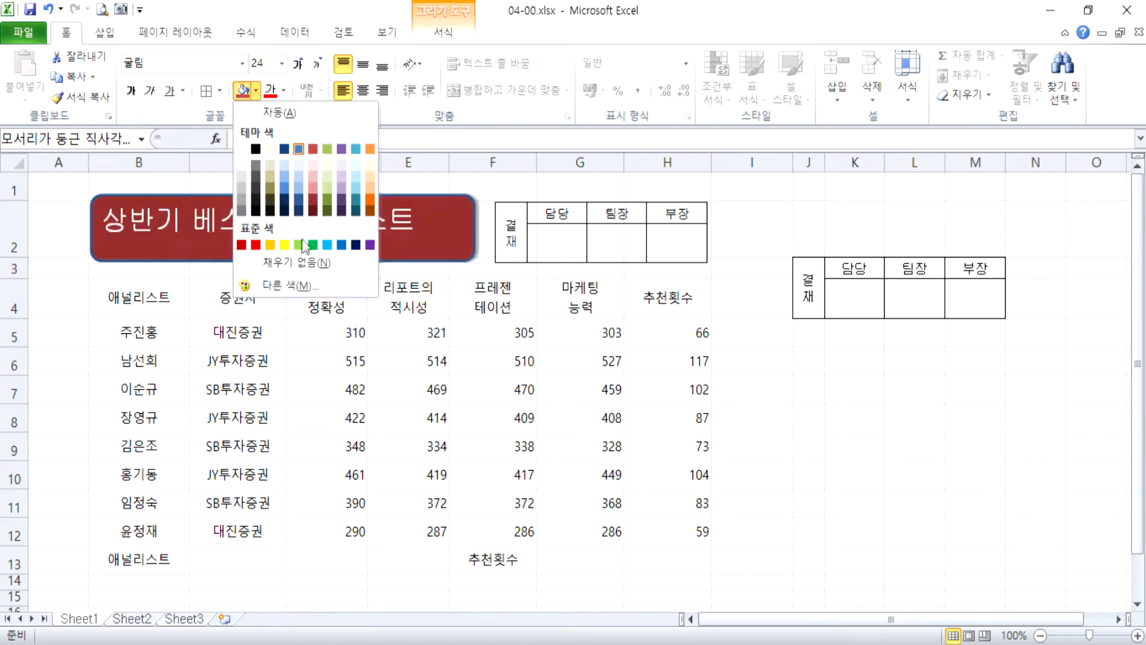
left_click(285, 245)
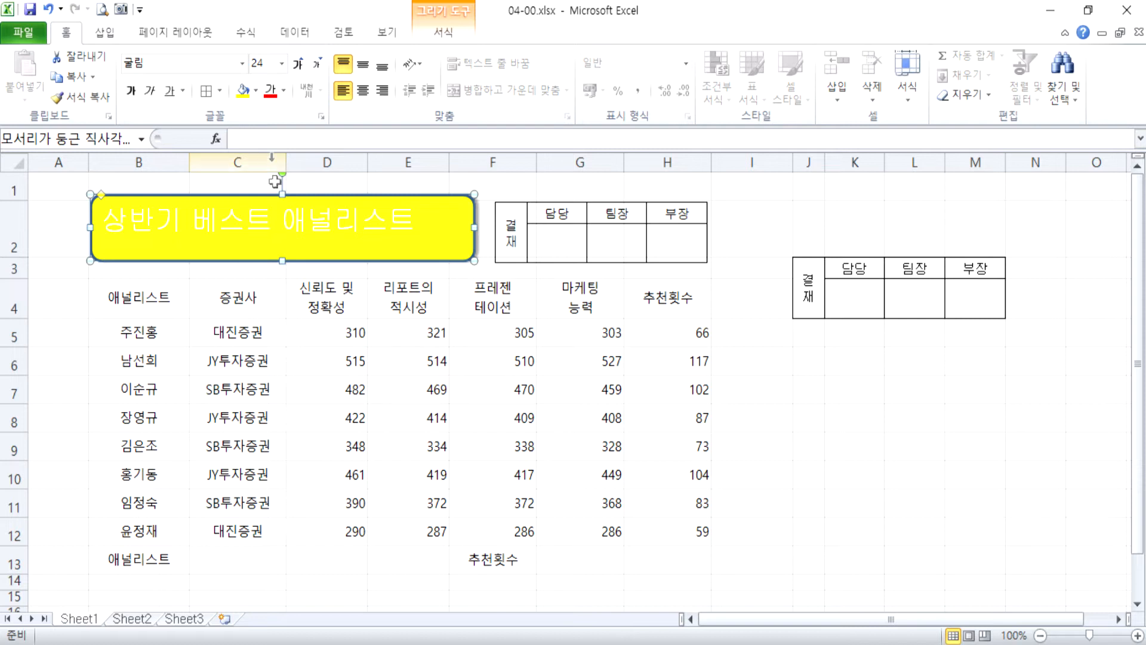
left_click(284, 94)
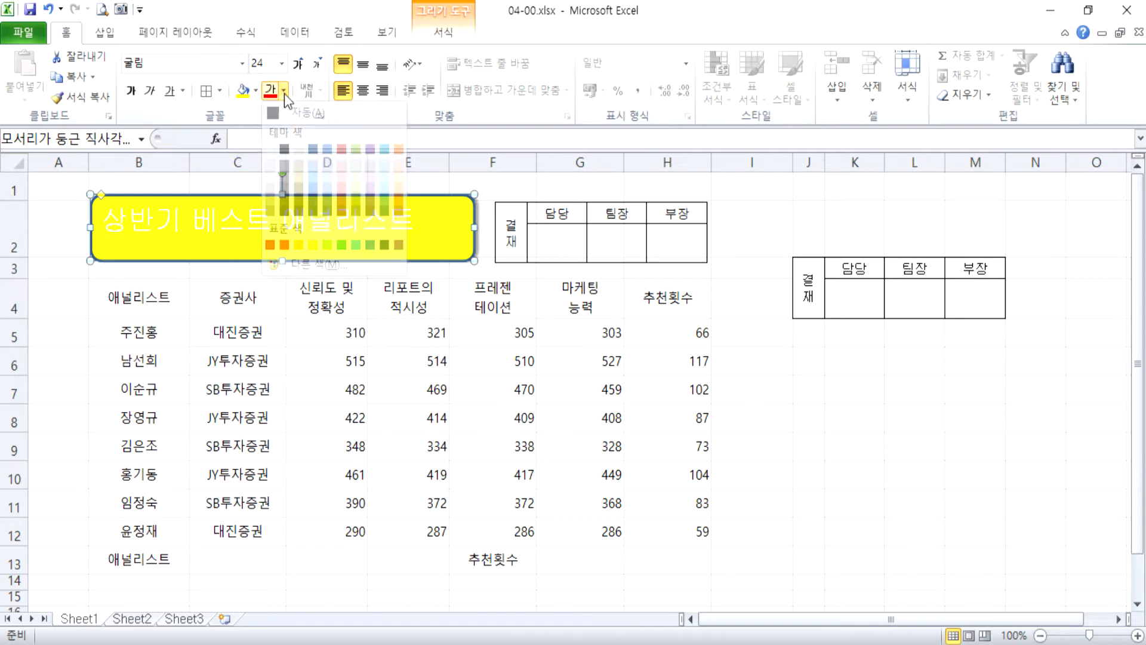
left_click(285, 148)
Make the title text bold and center it vertically and horizontally in the shape.
left_click(133, 99)
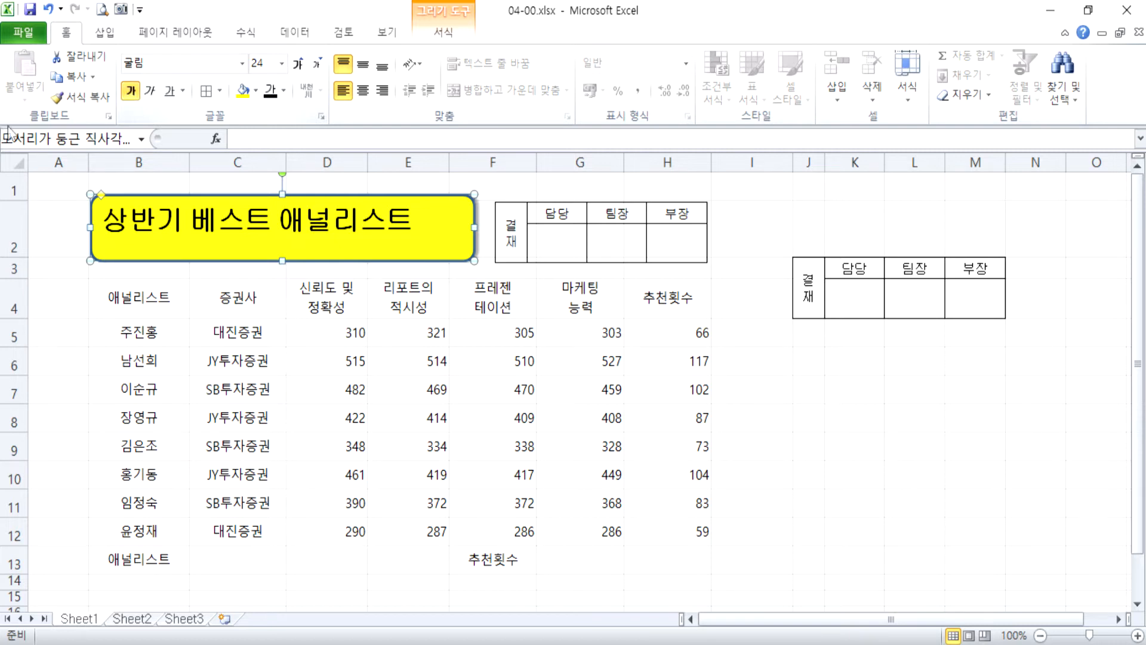
left_click(364, 64)
left_click(363, 90)
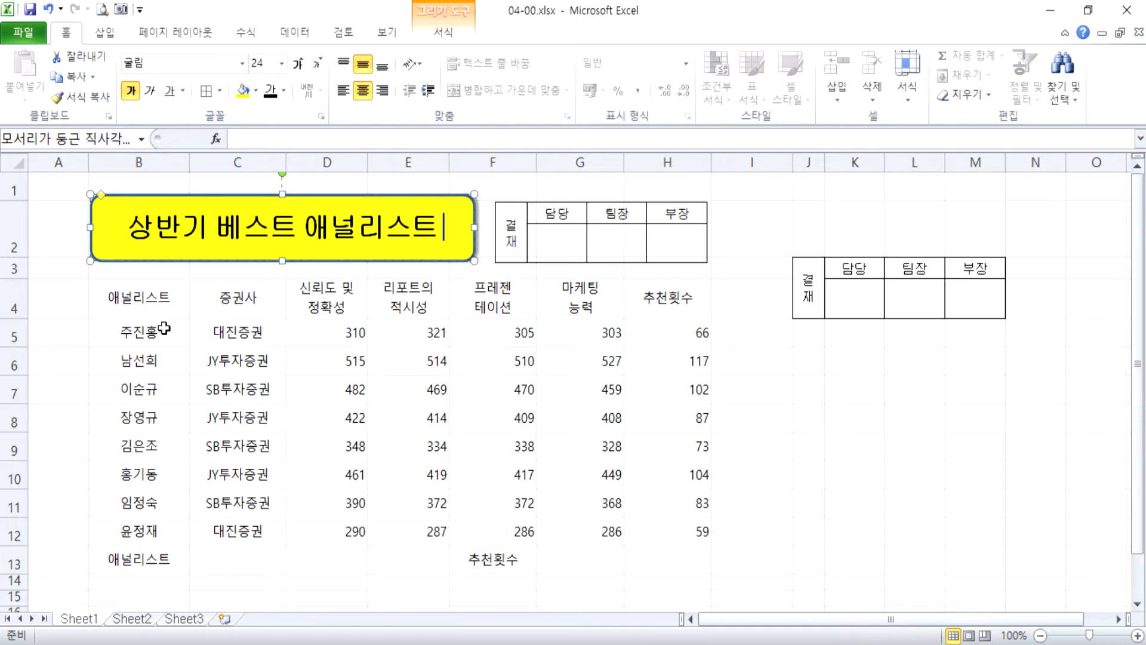
Fill the table's header row B4:H4 with the standard orange color.
left_click(154, 305)
left_click_drag(155, 304, 686, 305)
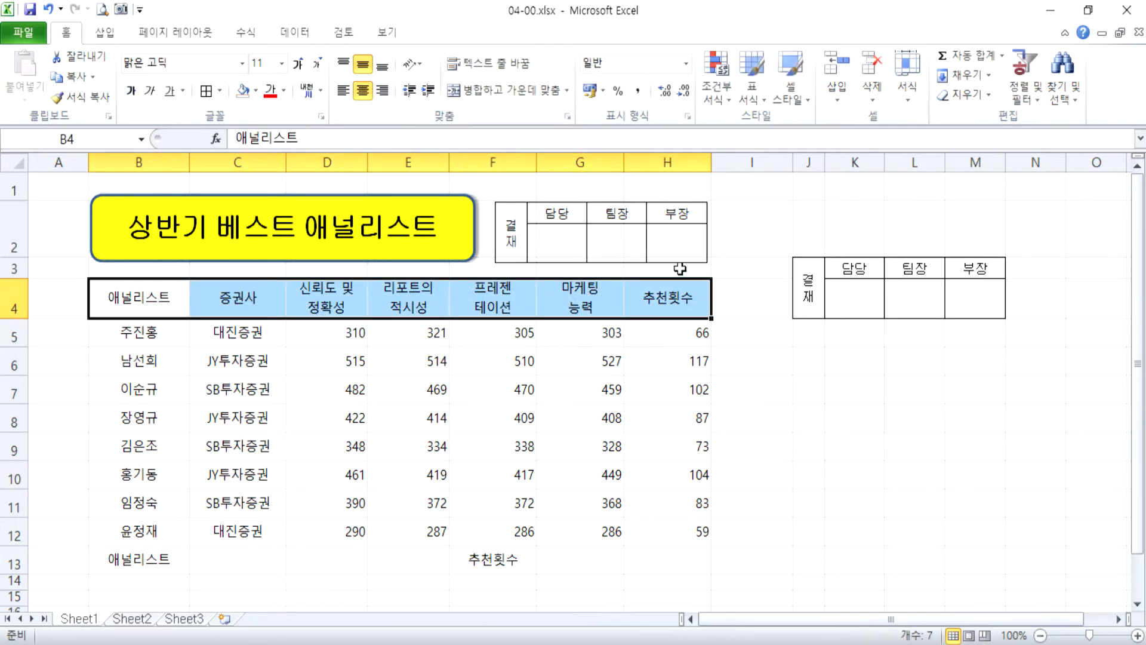
left_click(255, 91)
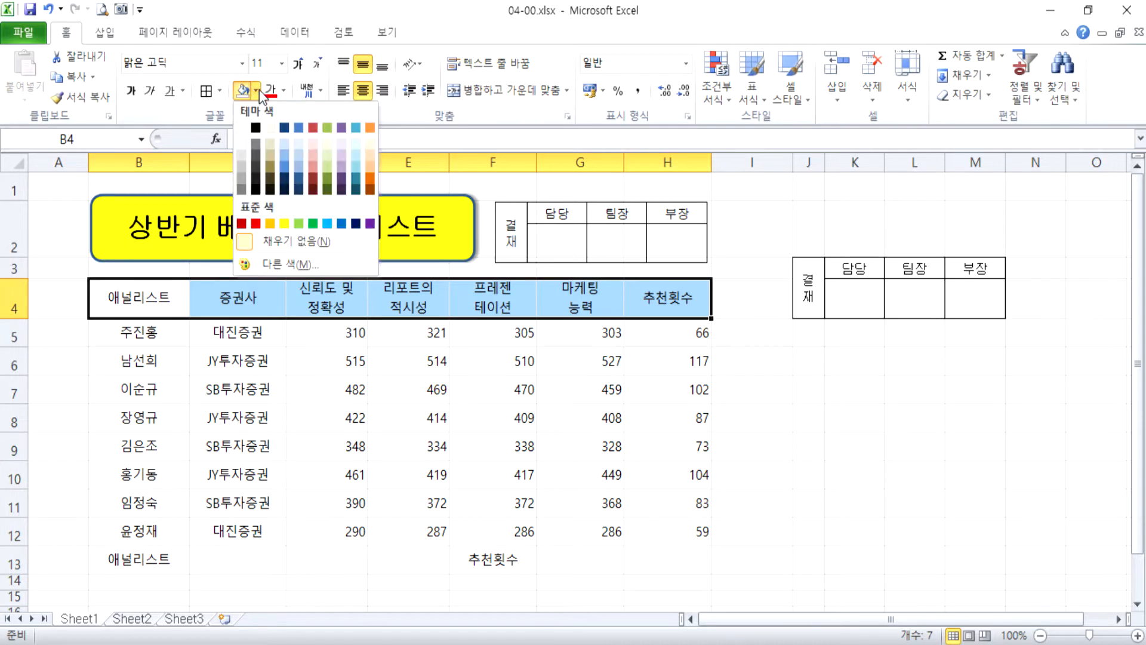
left_click(272, 223)
Merge and center B13:C13 around the 애널리스트 label and fill the merged cell orange.
scroll(228, 383, "down", 3)
left_click_drag(143, 269, 222, 274)
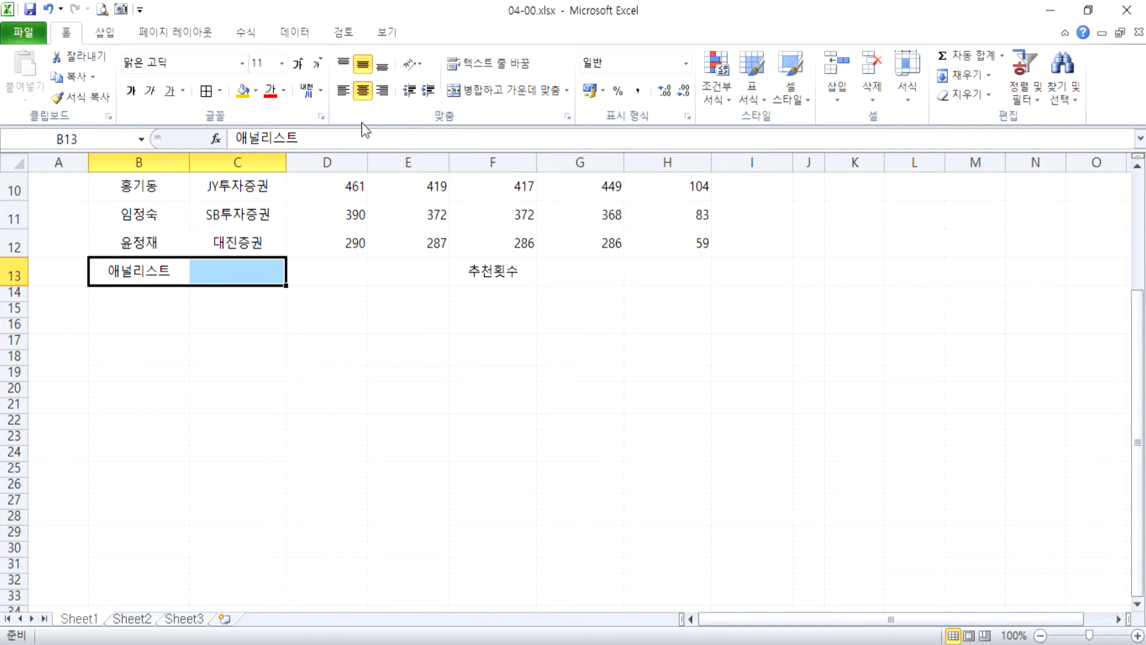
left_click(505, 91)
left_click(505, 90)
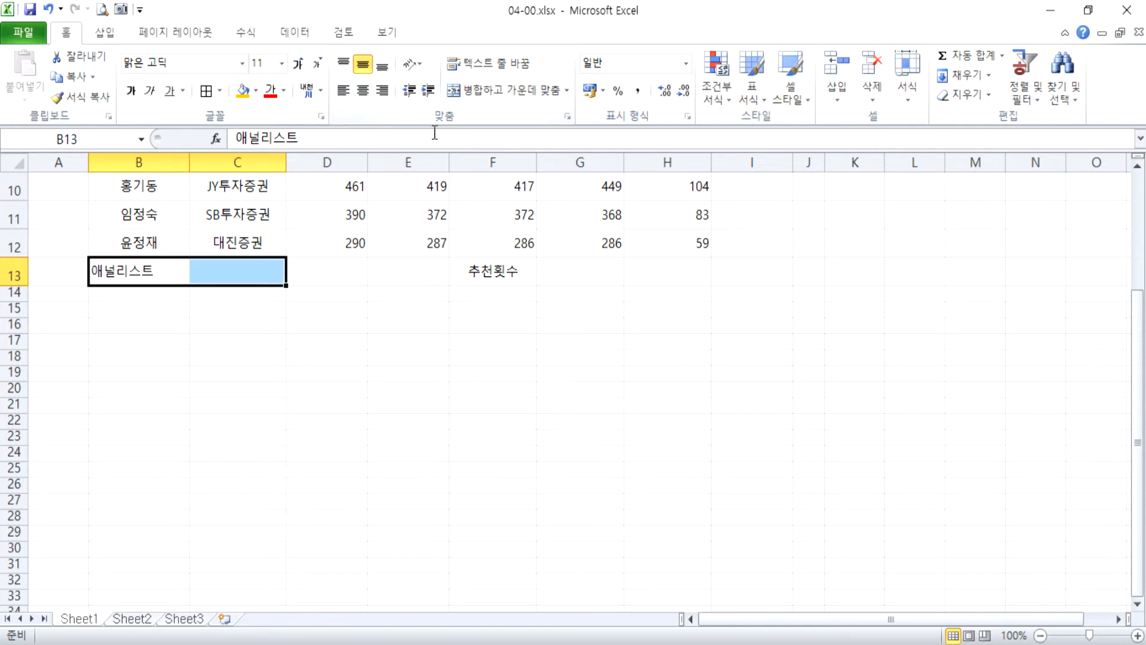
left_click(506, 92)
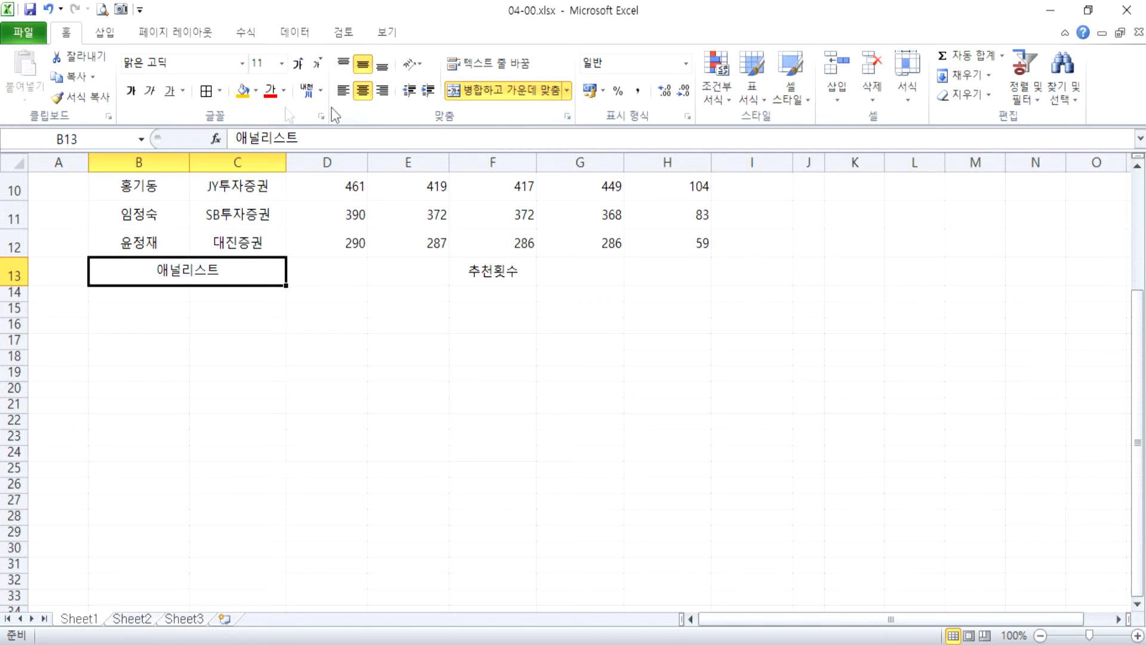
left_click(256, 91)
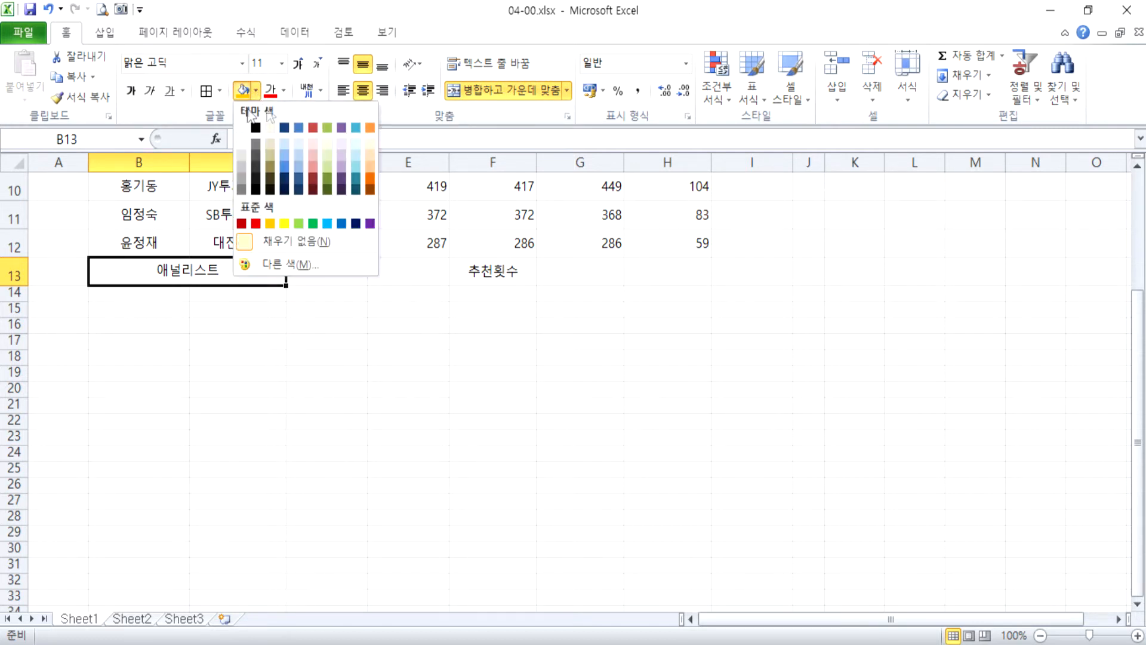
left_click(273, 224)
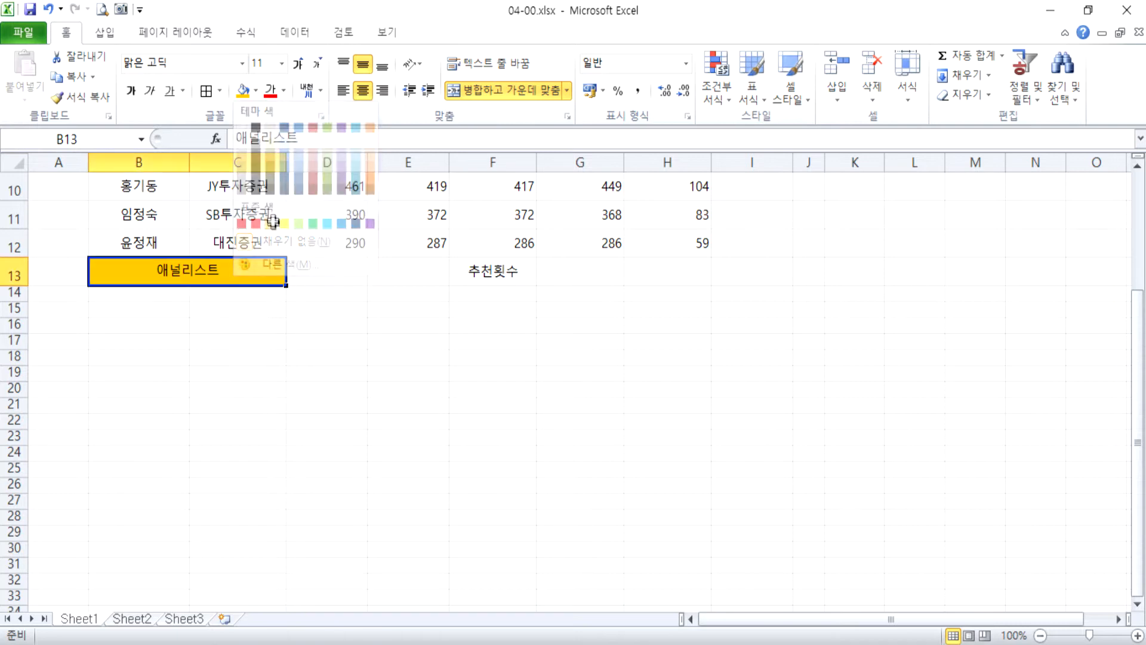
Merge and center F13:G13 around the 추천횟수 label and fill the merged cell orange.
scroll(274, 250, "up", 3)
scroll(287, 254, "down", 3)
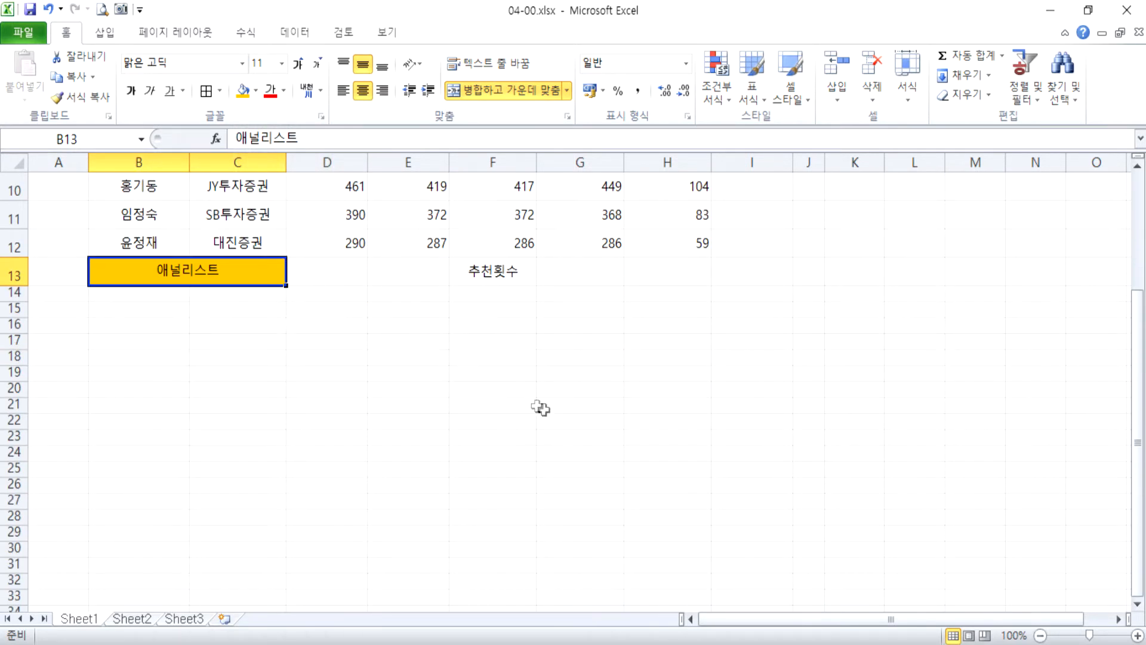
left_click_drag(504, 271, 552, 271)
left_click(507, 92)
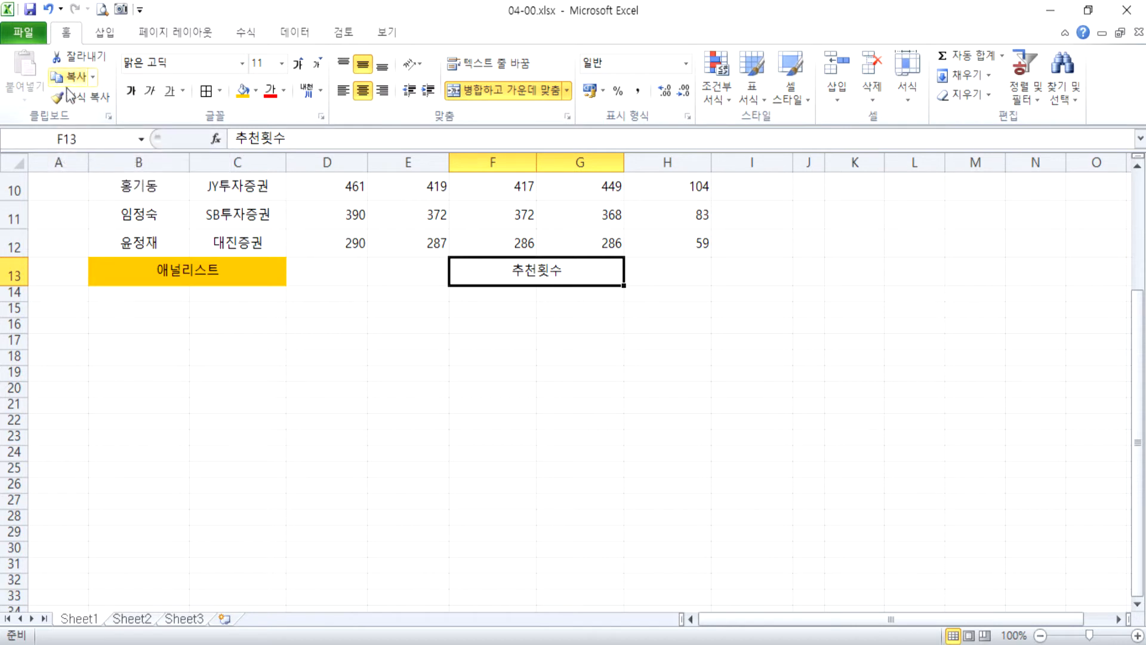
left_click(277, 273)
left_click(554, 269)
left_click(255, 91)
left_click(270, 224)
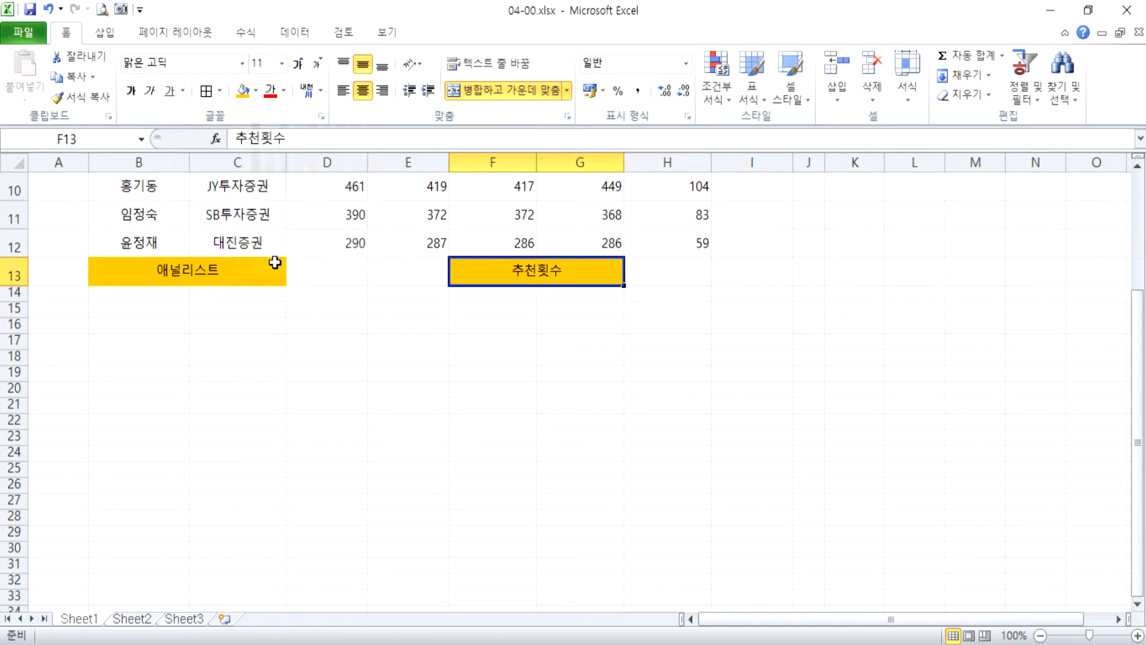
Apply all borders (모든 테두리) to the table B4:H13 and a thick box border (굵은 상자 테두리) around it.
scroll(310, 269, "up", 3)
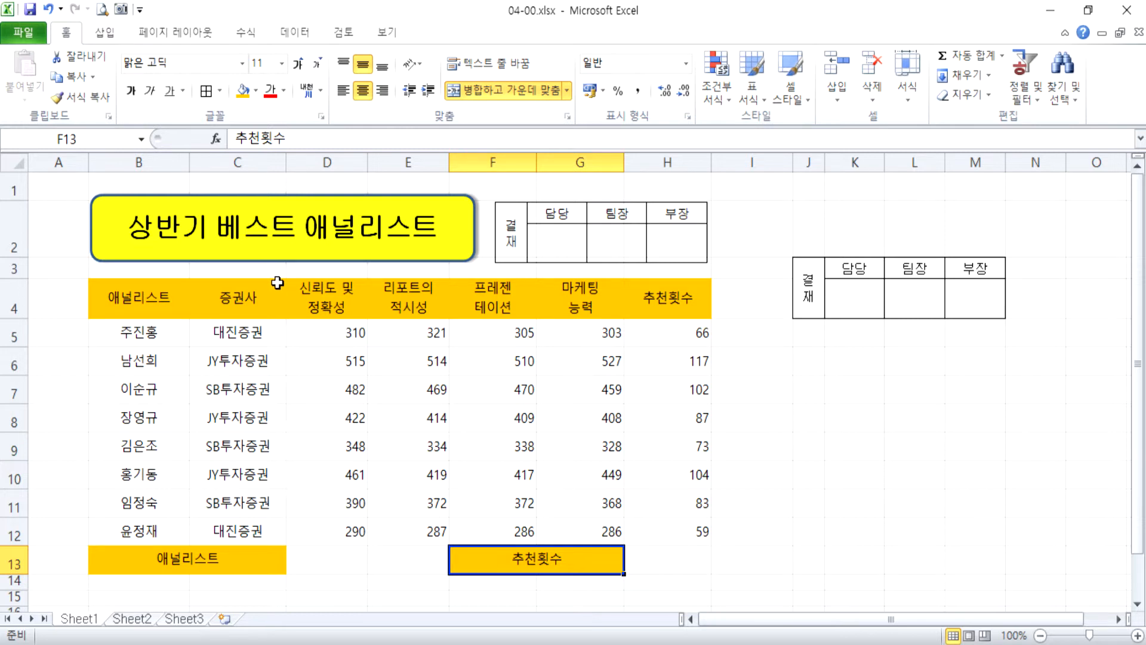
left_click(129, 288)
left_click_drag(130, 288, 664, 553)
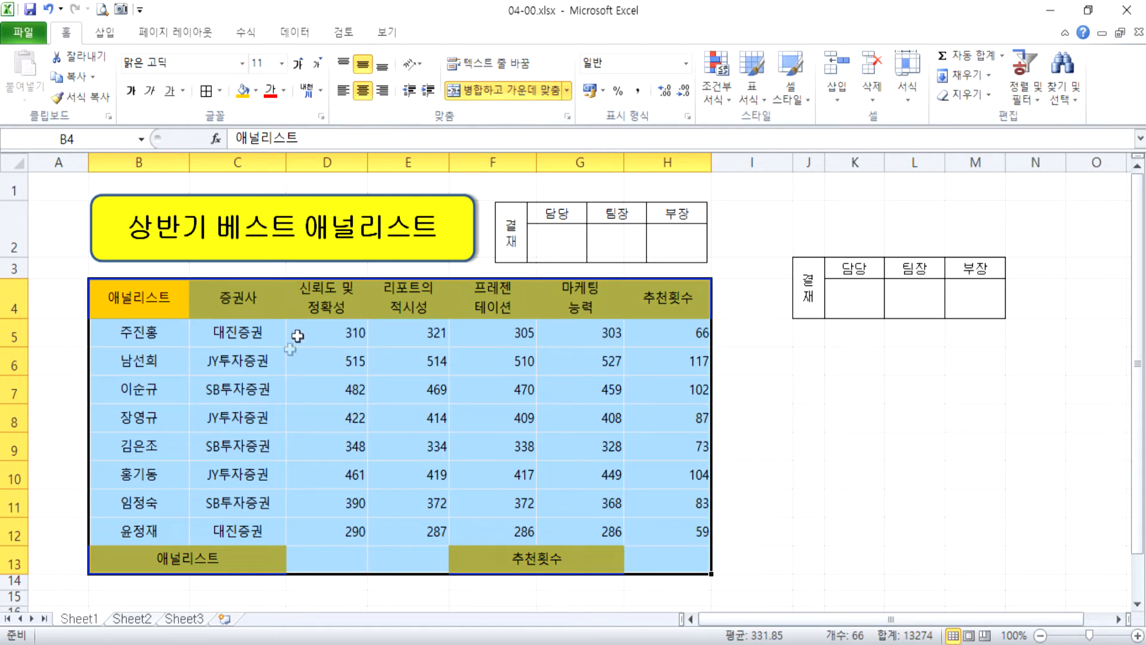
left_click(220, 94)
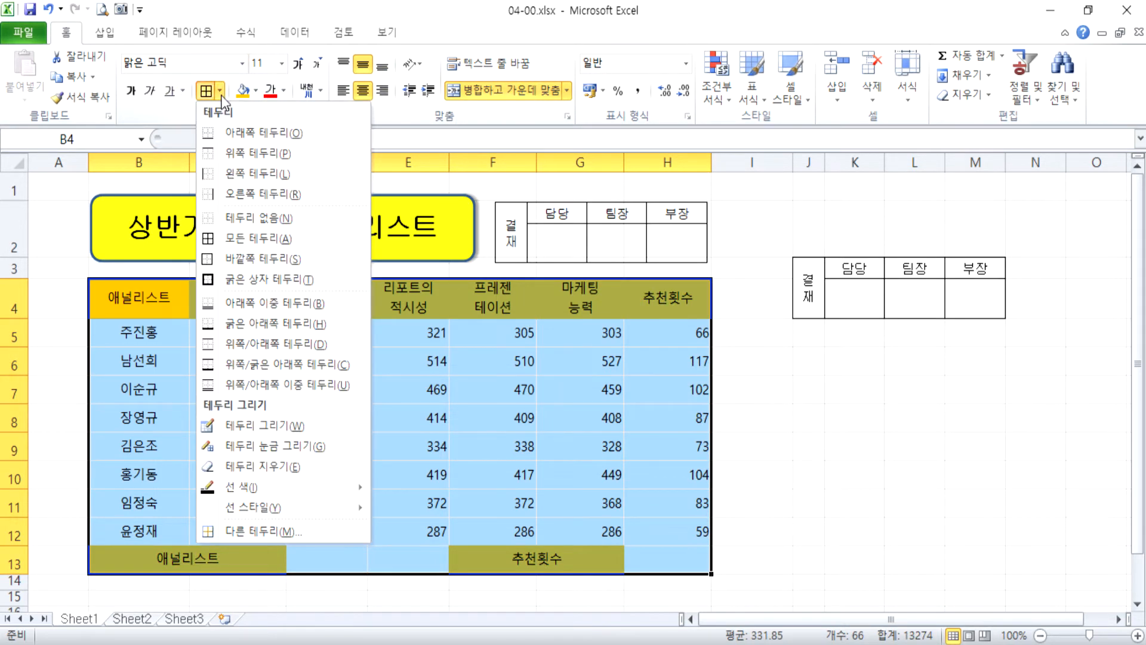
left_click(223, 237)
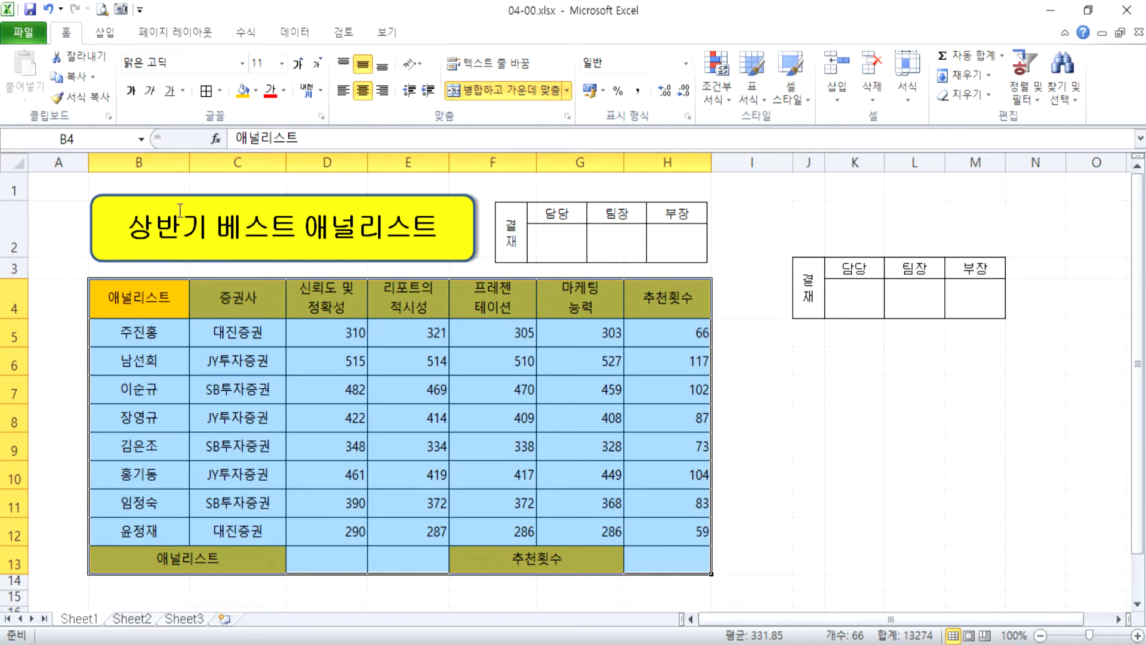
left_click(220, 90)
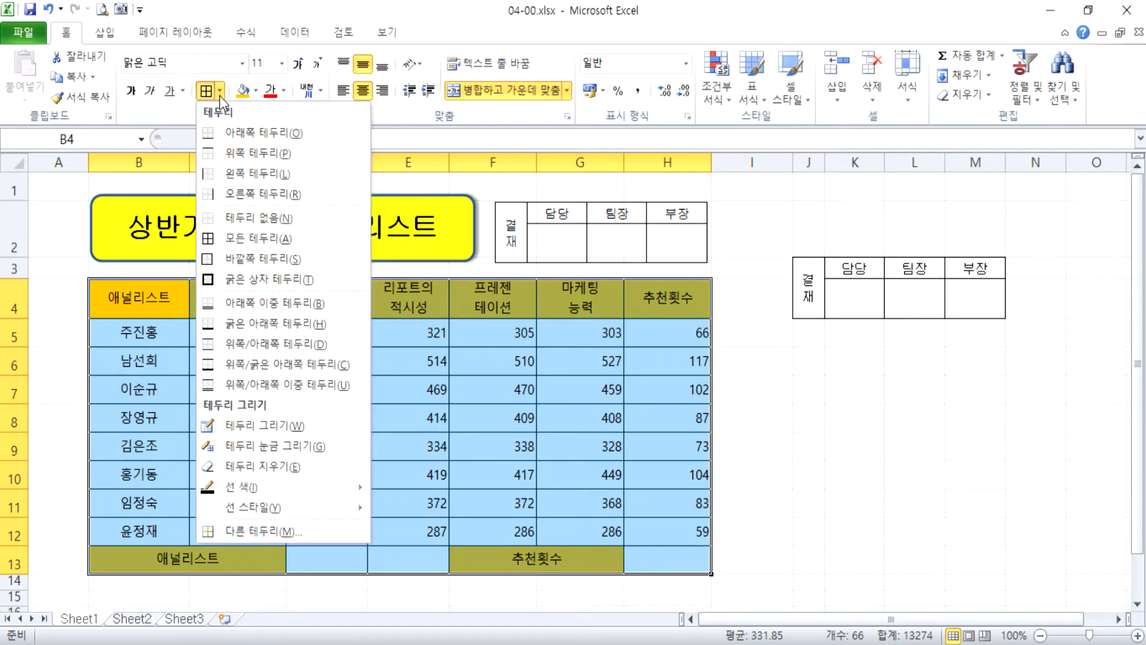
left_click(209, 280)
Apply the thick box border to the header row B4:H4 and to the bottom row B13:H13.
left_click_drag(137, 297, 657, 310)
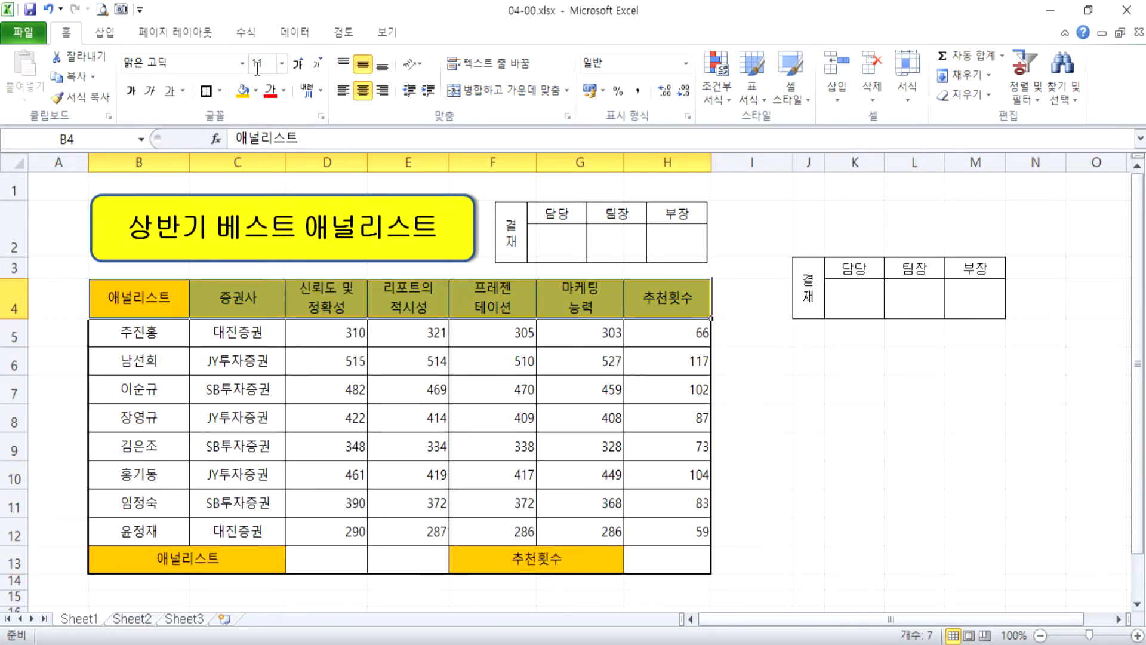
left_click_drag(129, 558, 658, 556)
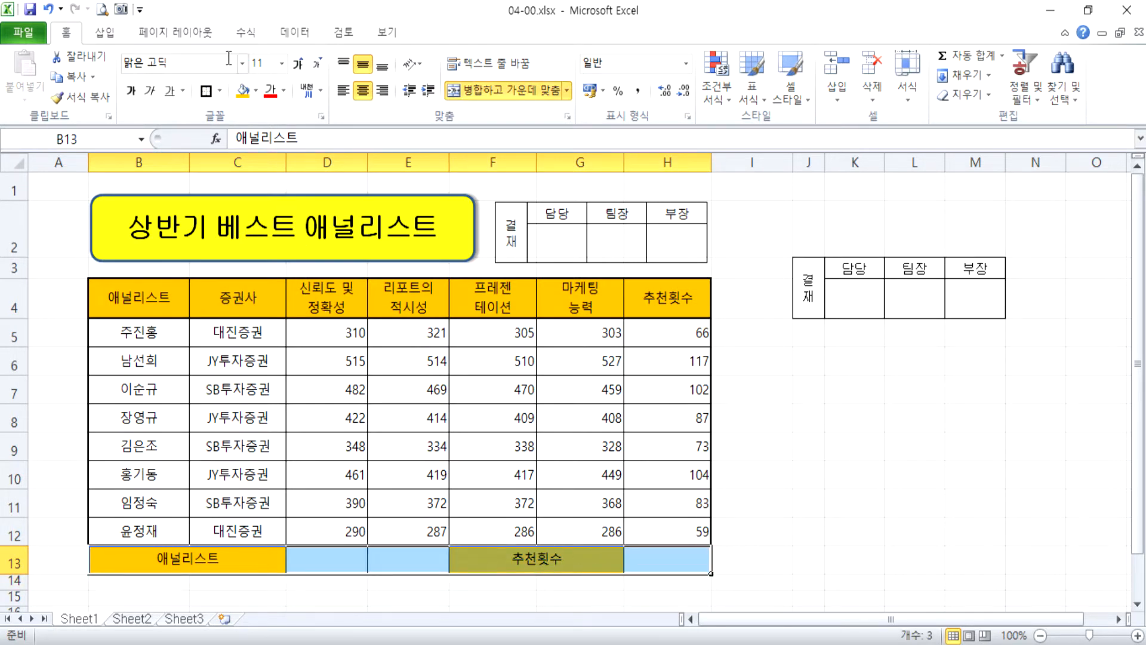
left_click(206, 90)
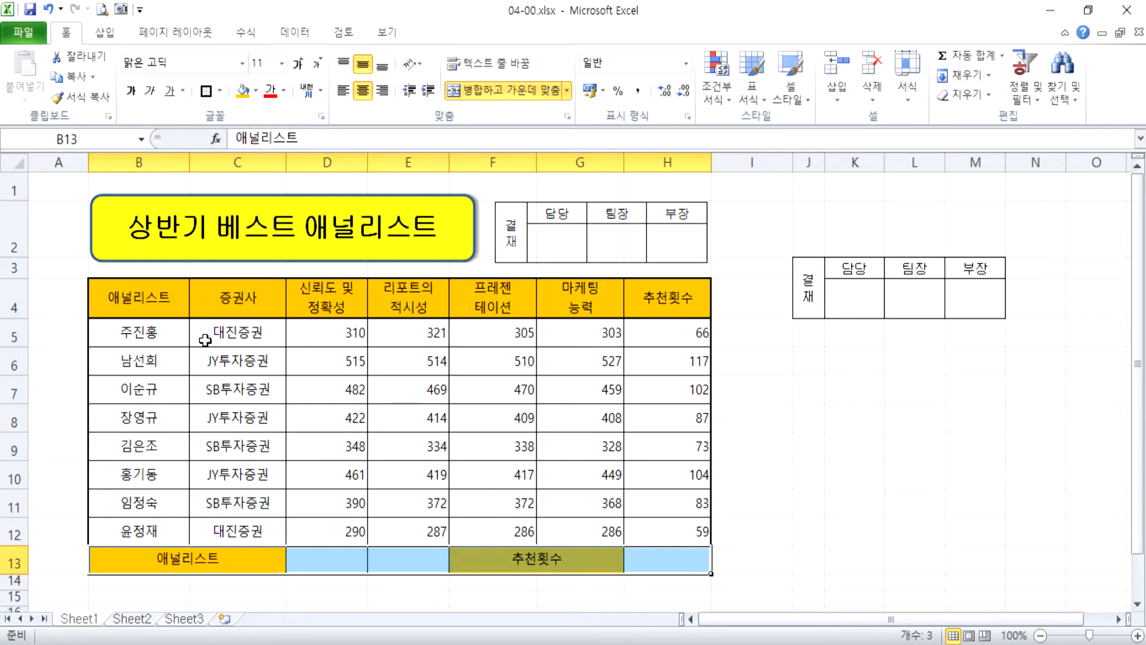
left_click(758, 450)
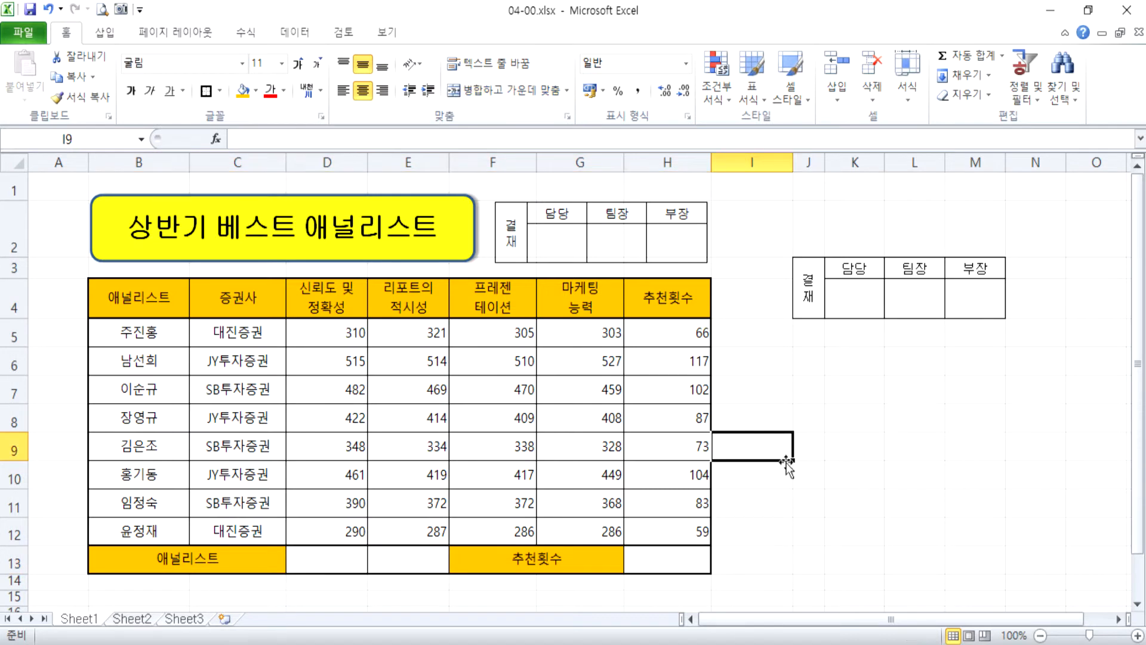
left_click(884, 467)
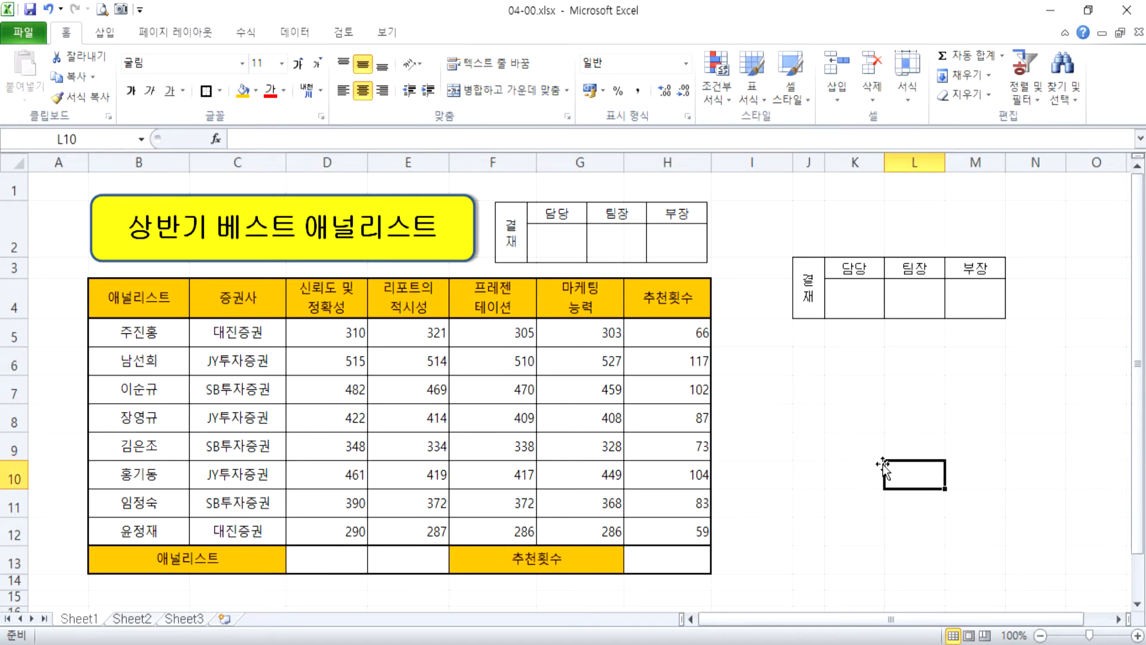
Set up data validation for cell D13 with 목록 (list) as the allowed entry type.
scroll(884, 467, "down", 3)
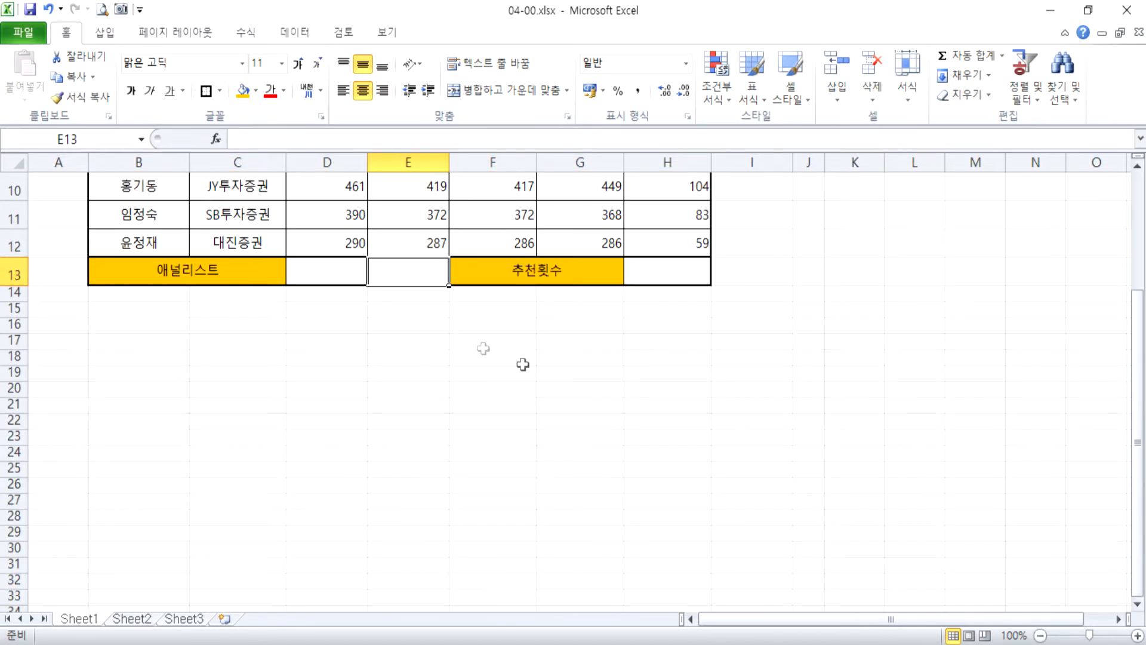
left_click(326, 270)
scroll(327, 286, "up", 2)
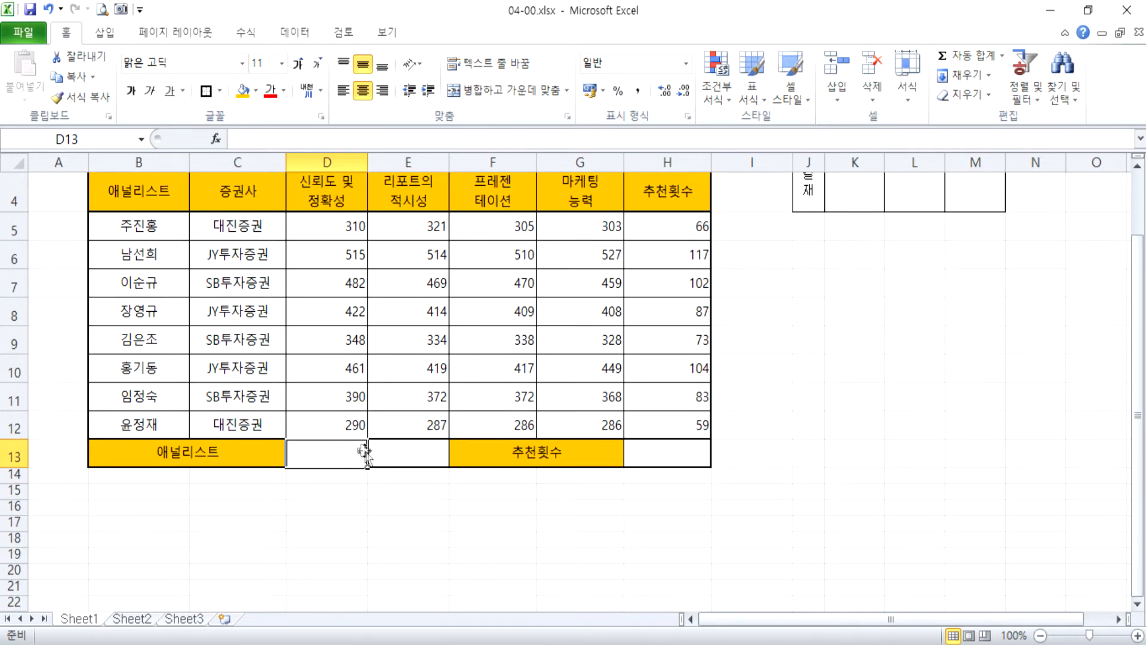
scroll(353, 449, "down", 3)
scroll(374, 393, "up", 2)
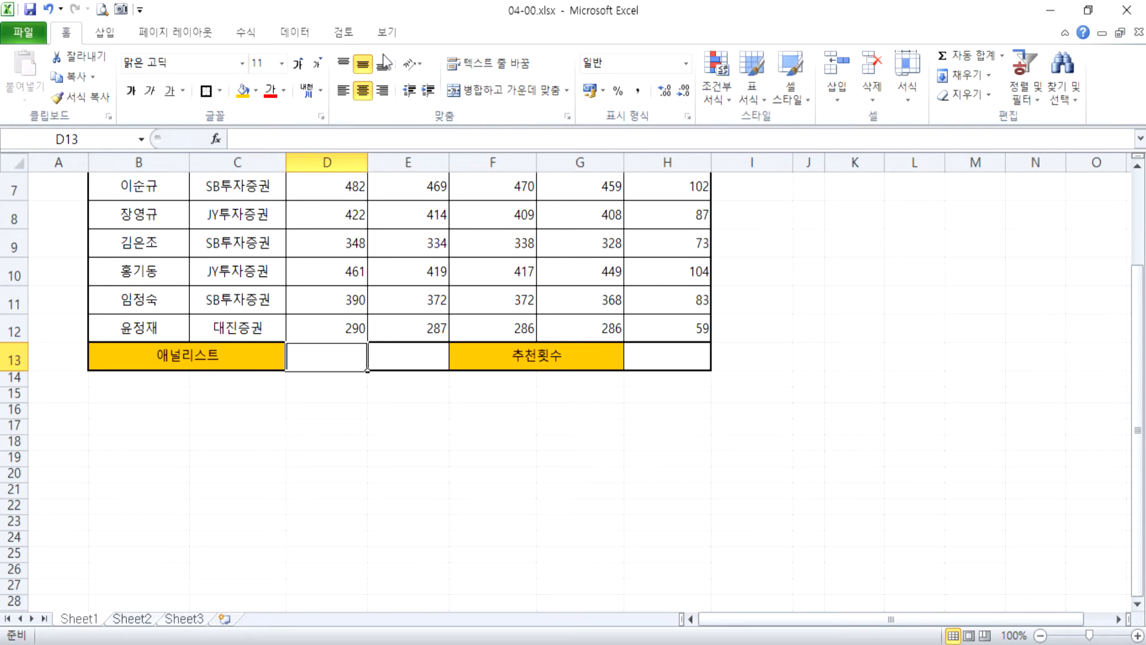
left_click(294, 32)
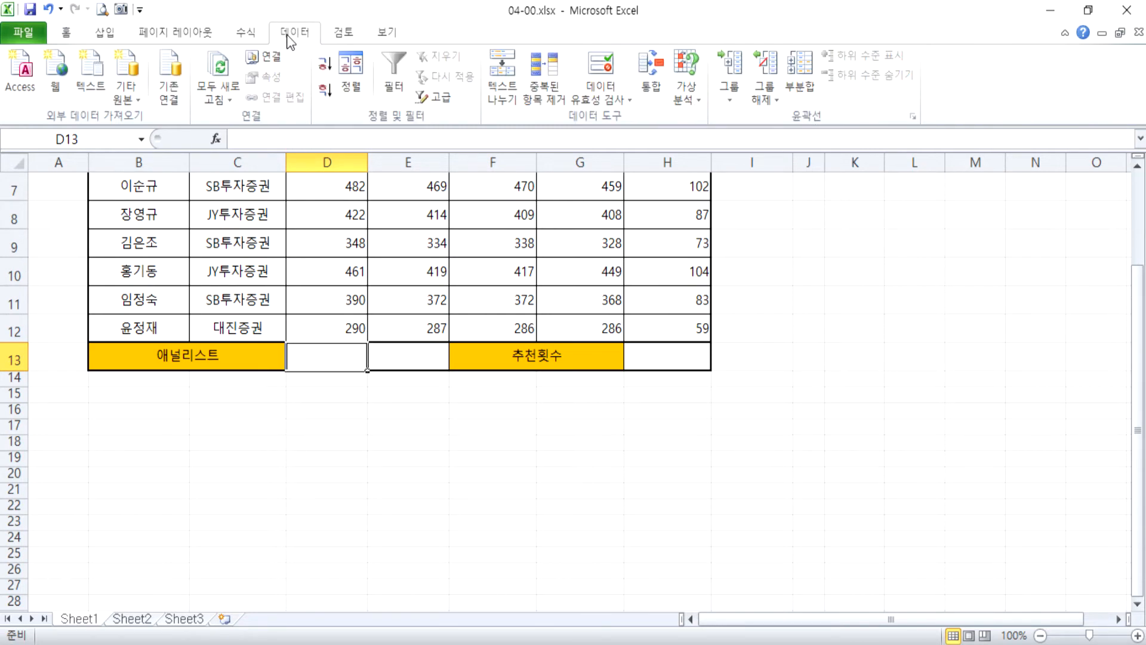
left_click(605, 72)
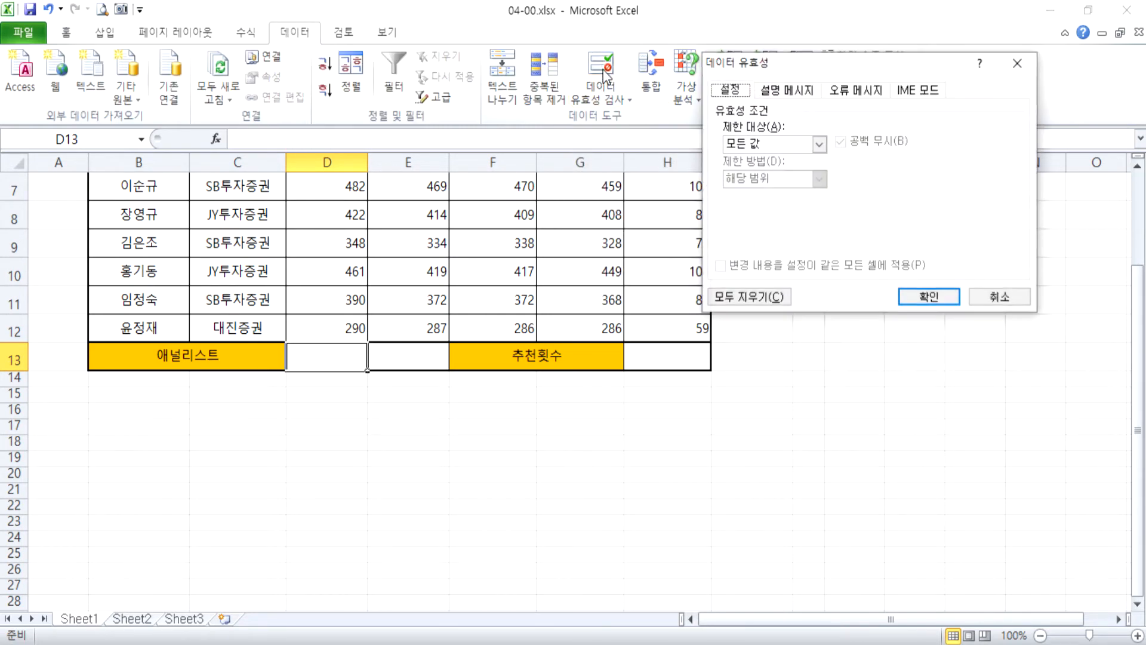
left_click(744, 144)
left_click(739, 190)
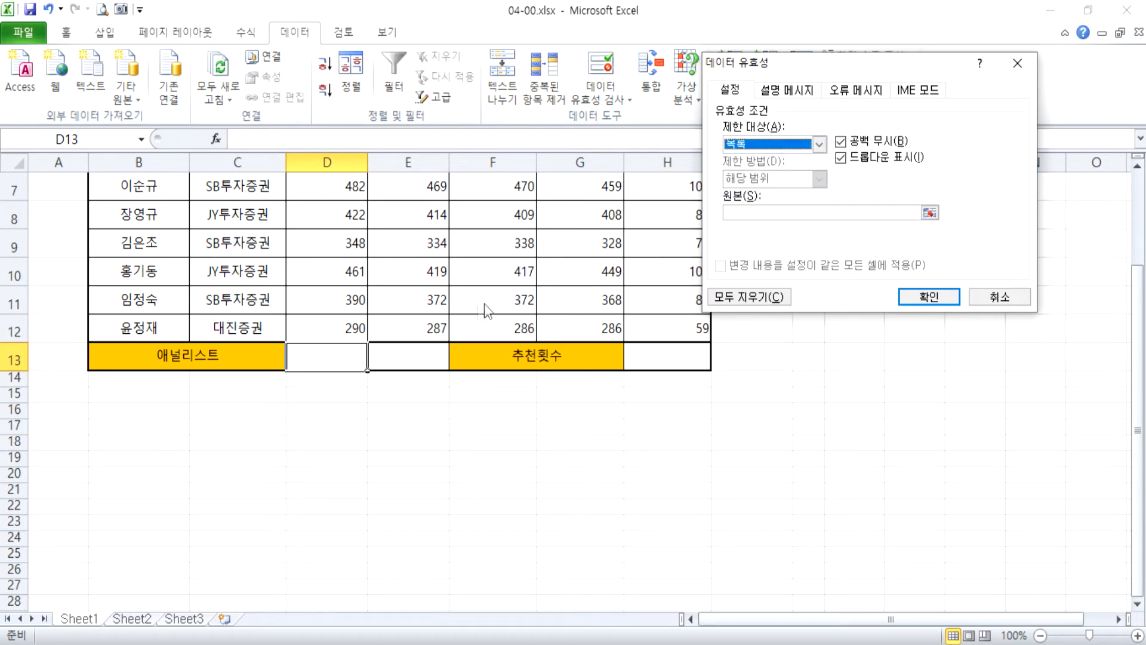
Use the analyst names in B5:B12 as the validation list's source and apply the rule.
left_click(753, 213)
scroll(158, 331, "up", 2)
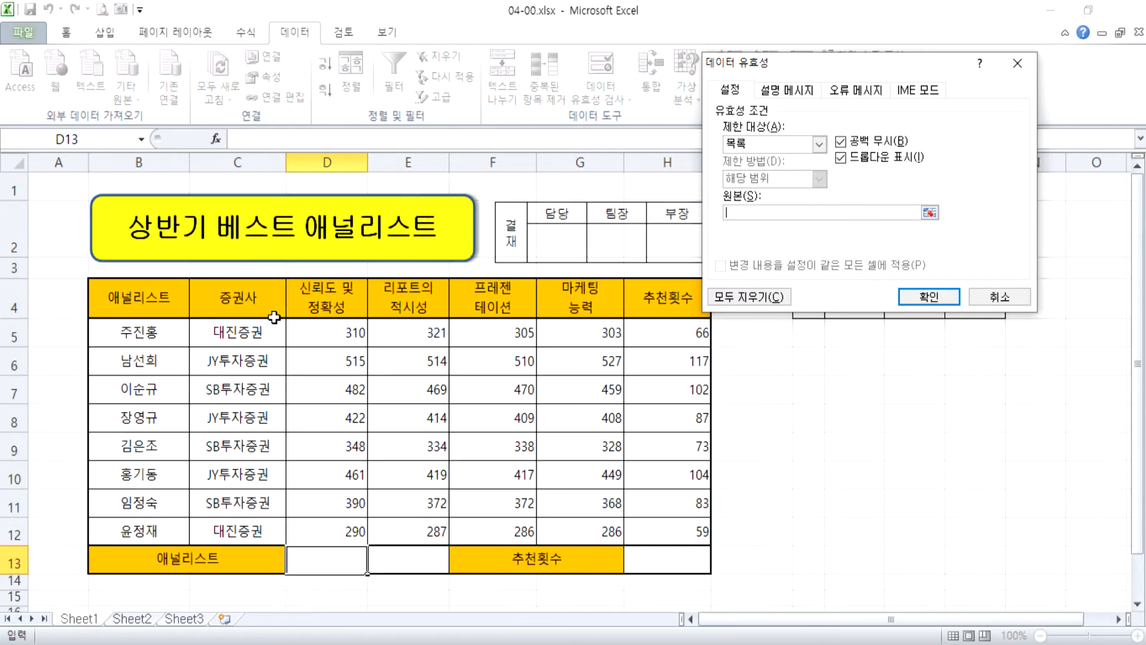
left_click_drag(158, 331, 157, 535)
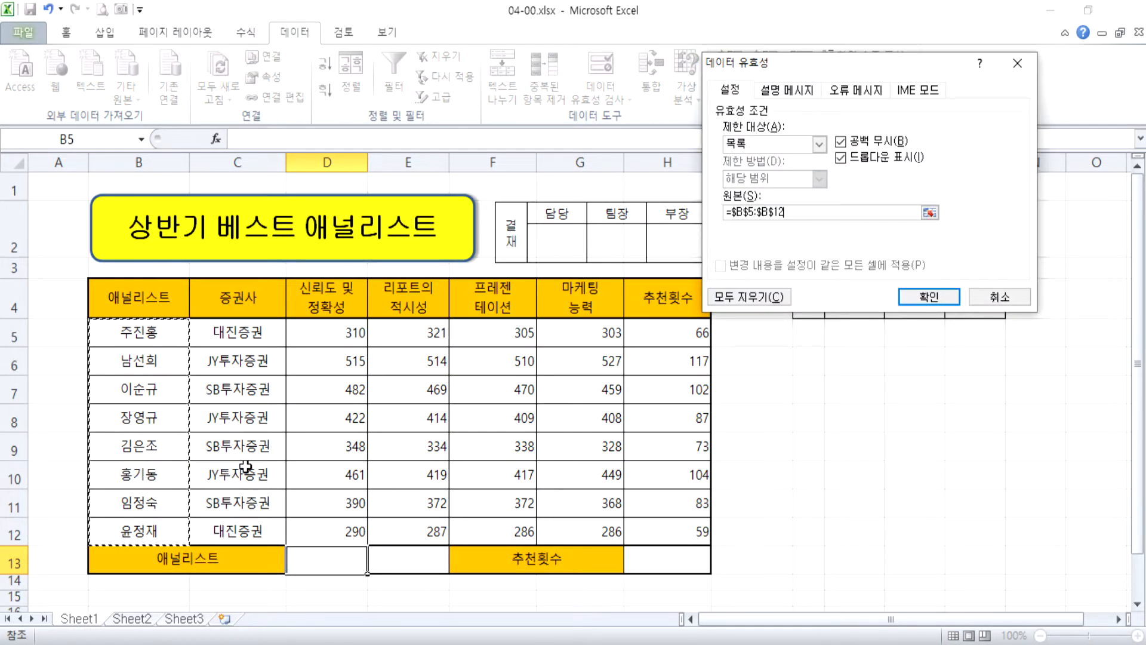
left_click(956, 296)
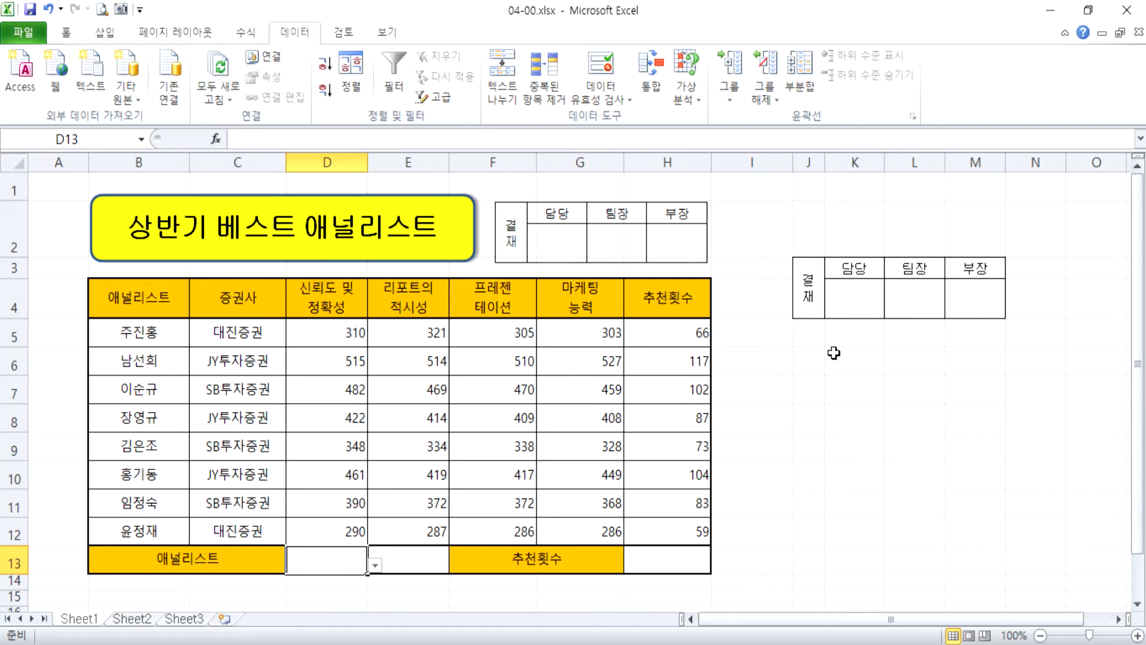
Try several entries from the validation list in D13, ending with the analyst listed in B6.
scroll(597, 442, "down", 2)
left_click(374, 366)
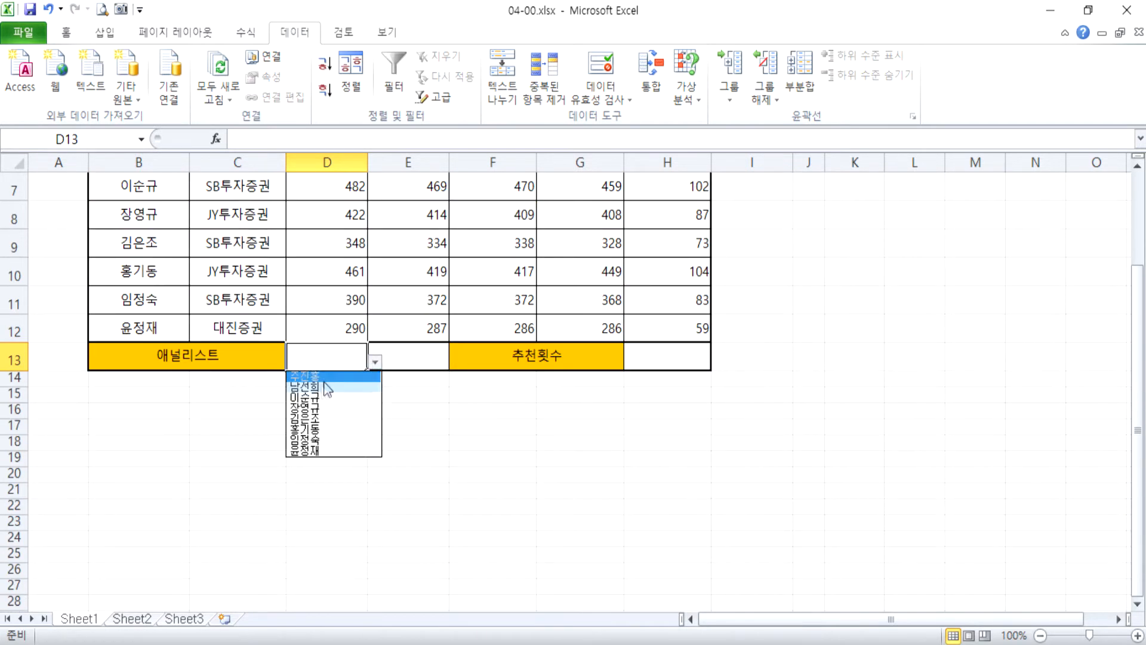
left_click(328, 396)
left_click(375, 365)
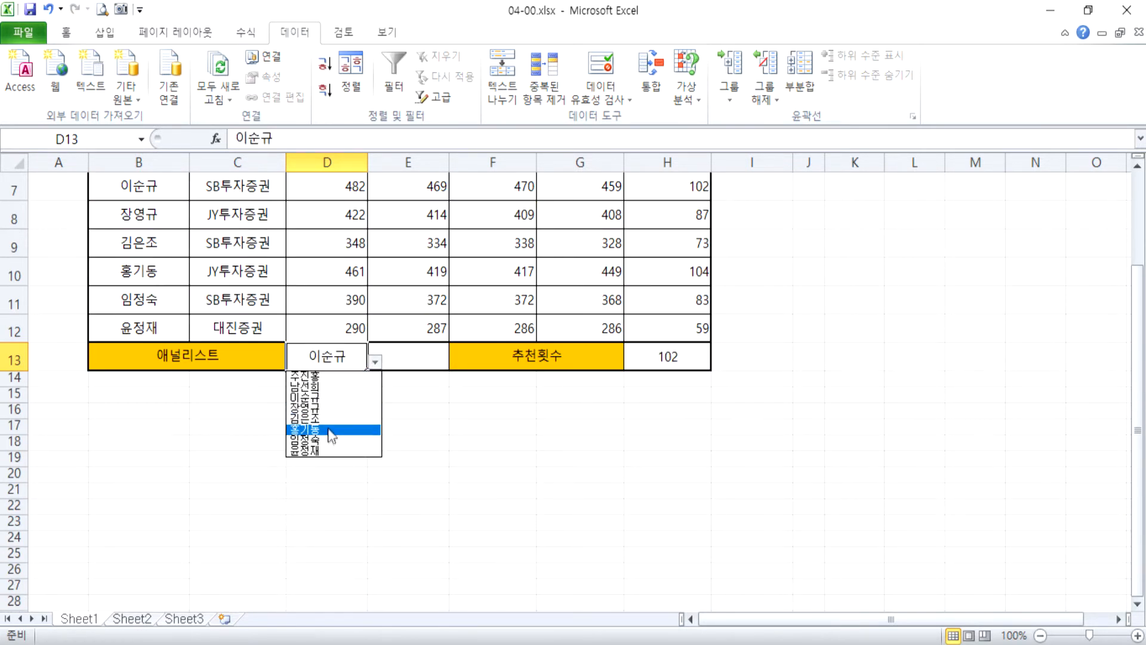
left_click(328, 426)
left_click(374, 372)
left_click(363, 361)
left_click(375, 362)
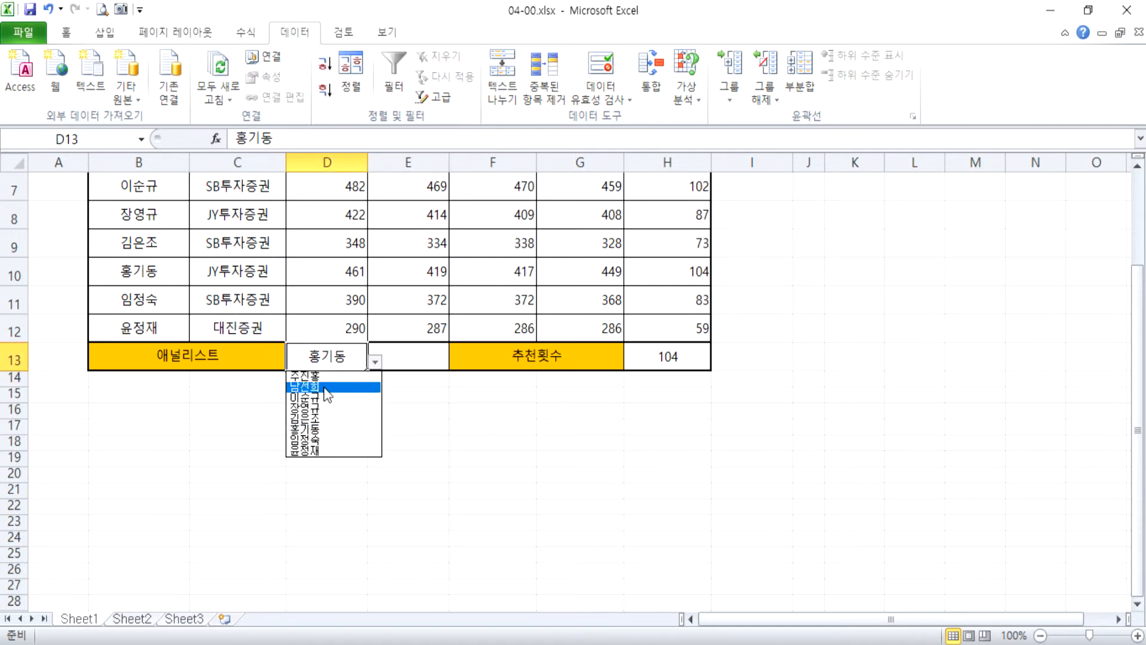
left_click(375, 387)
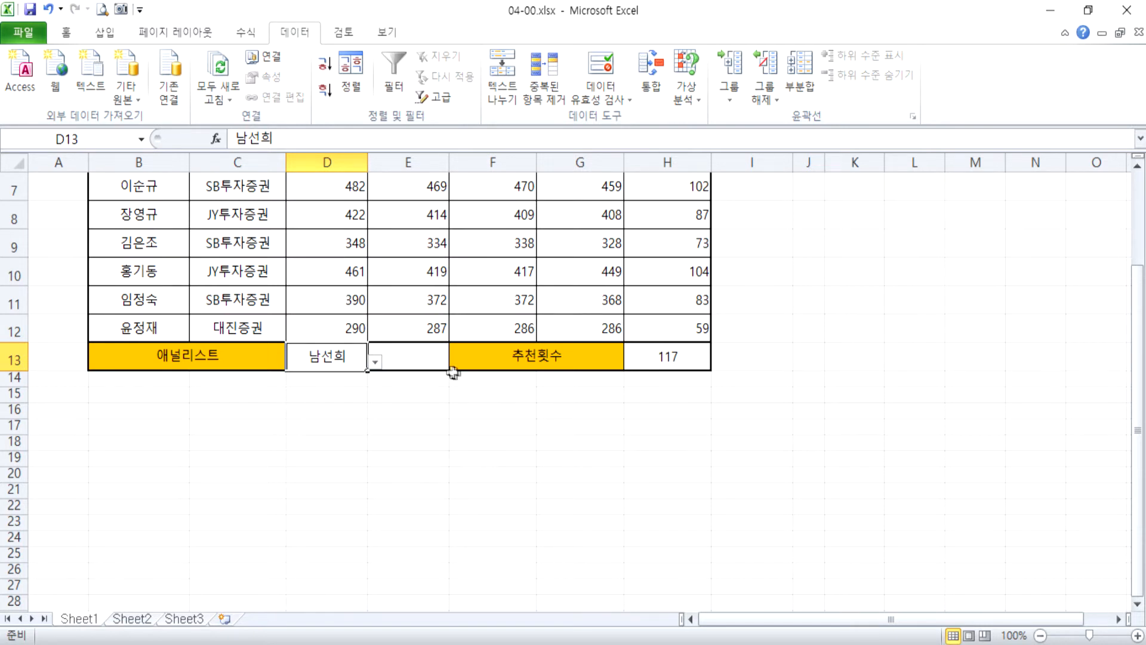
Add diagonal borders in both directions to cell E13 so they form an X.
left_click(417, 358)
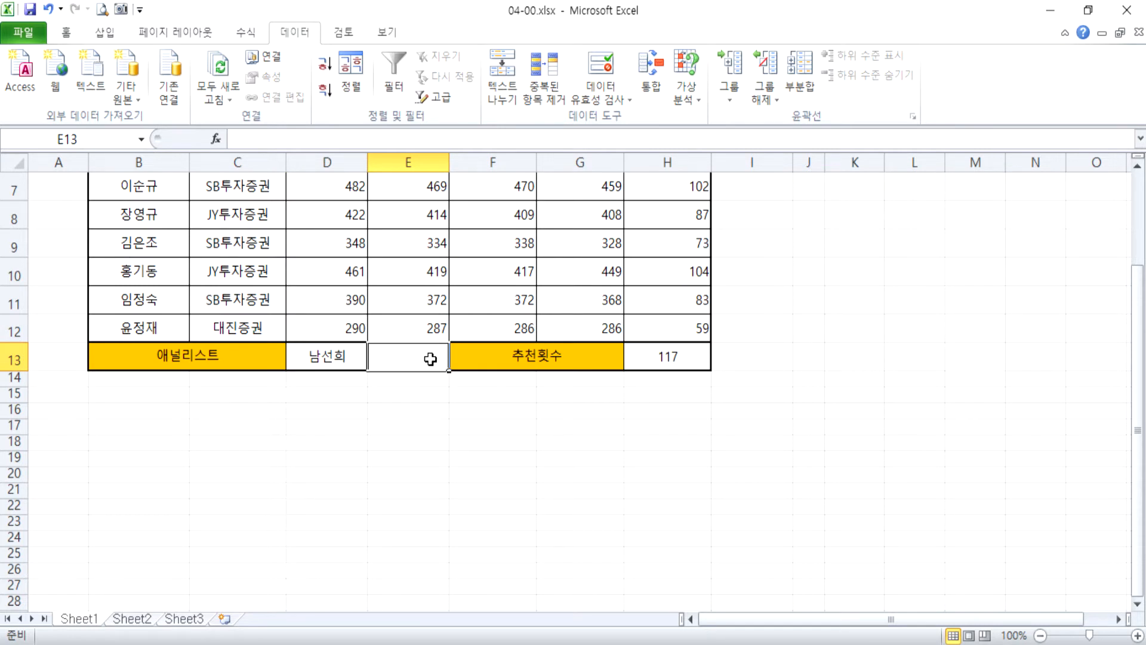
key("ctrl+1")
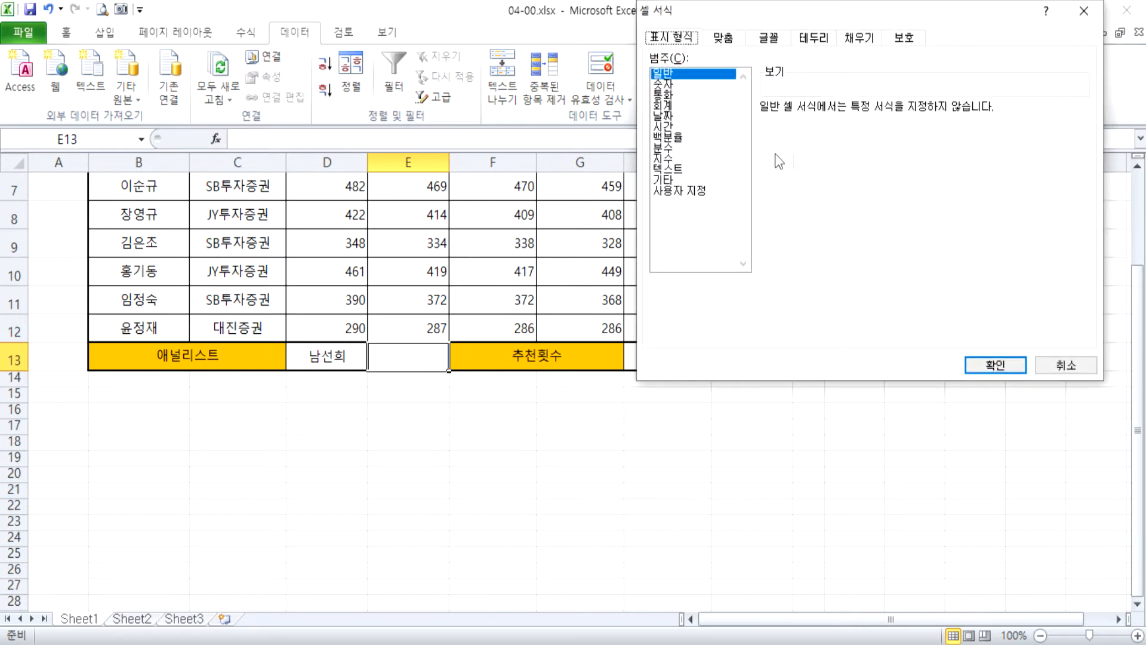
left_click(807, 37)
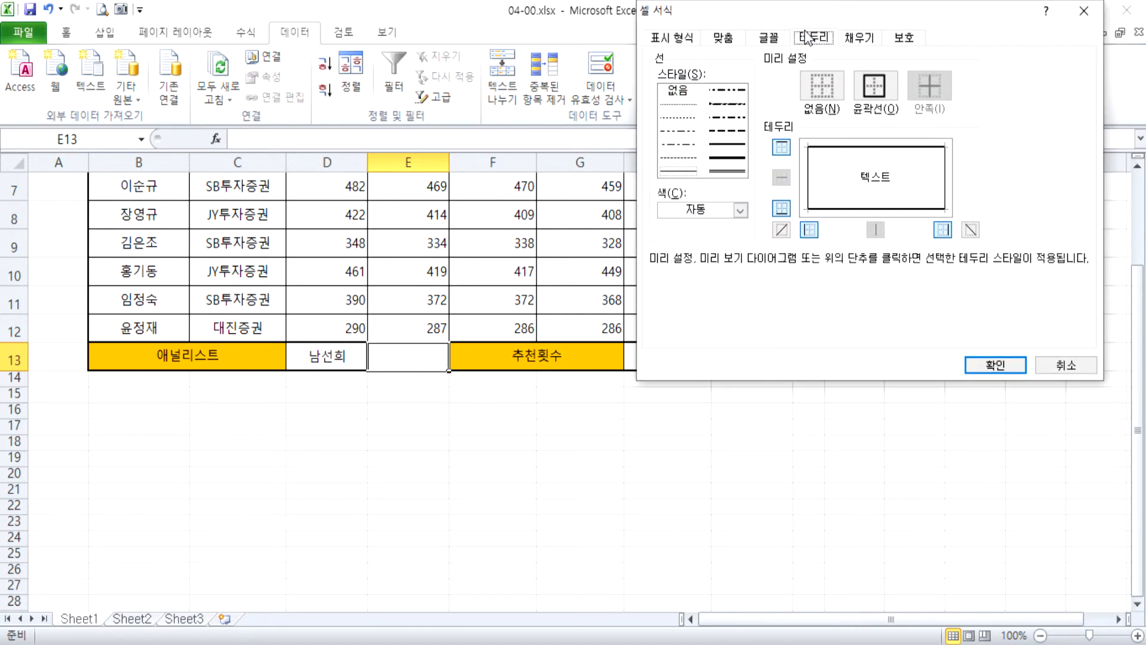
left_click(781, 230)
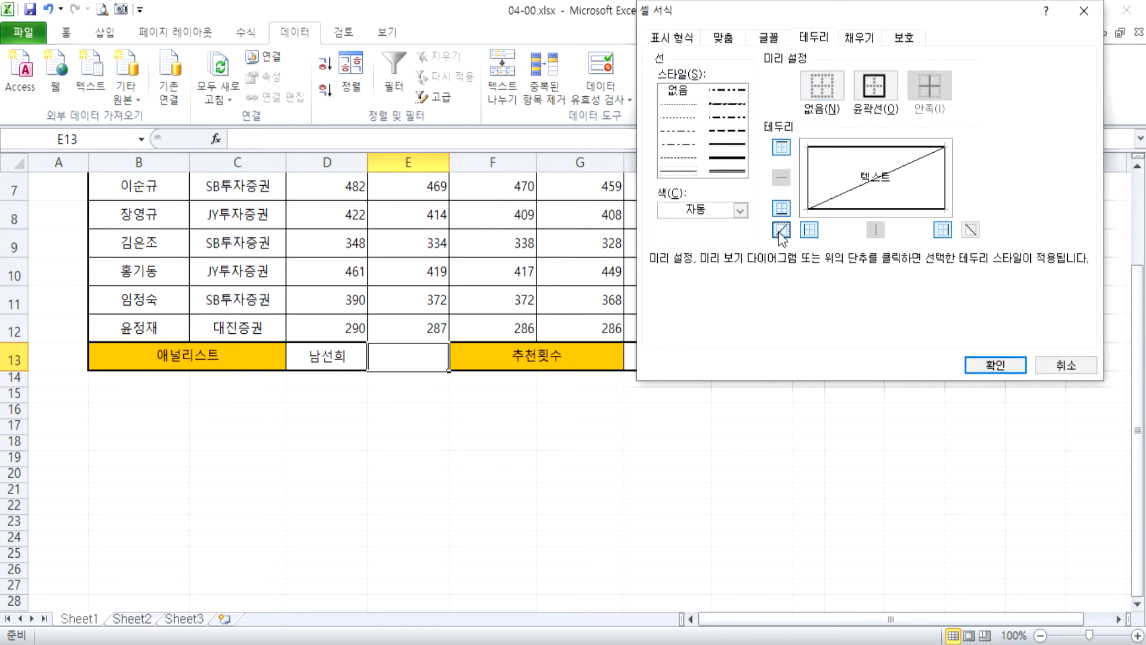
left_click(970, 230)
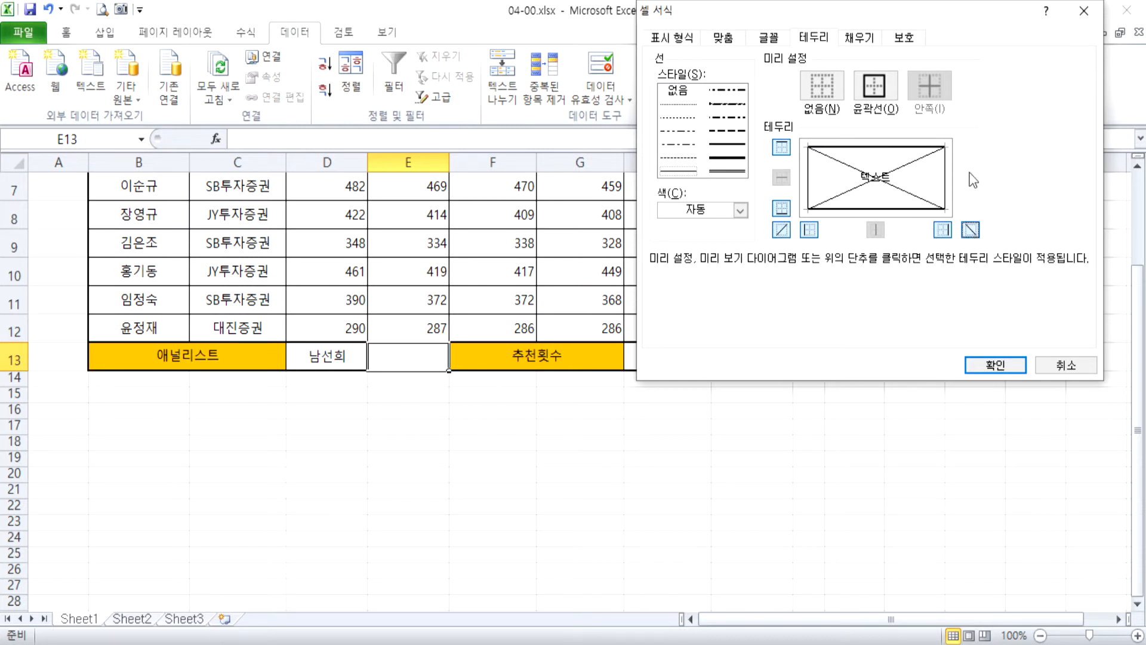
left_click(985, 360)
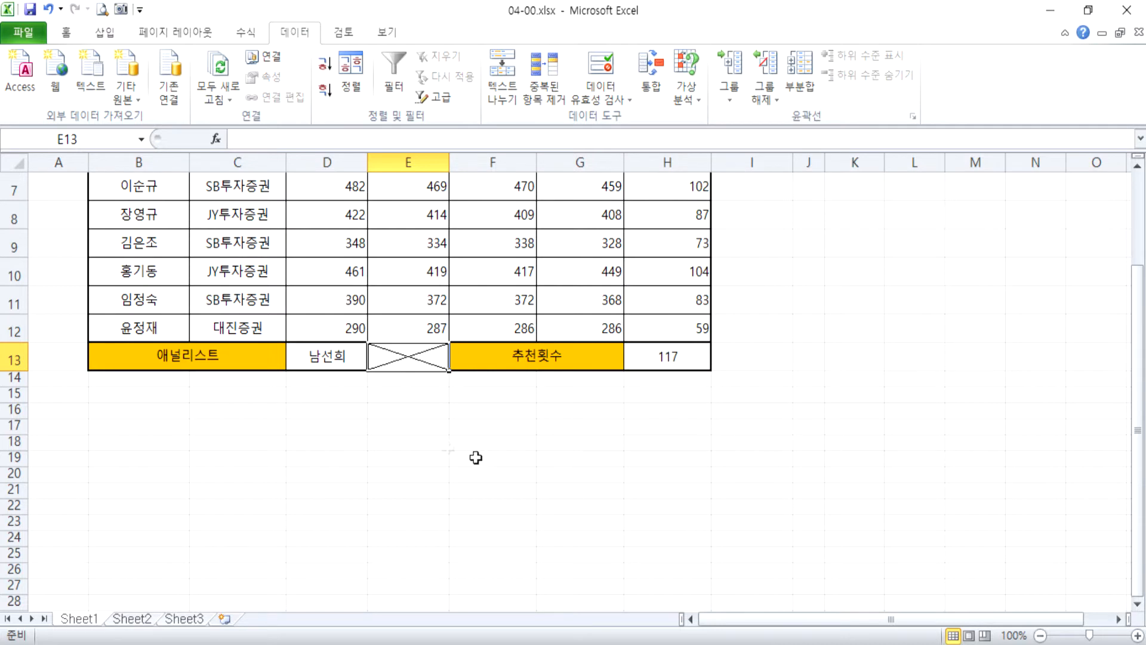
left_click(412, 426)
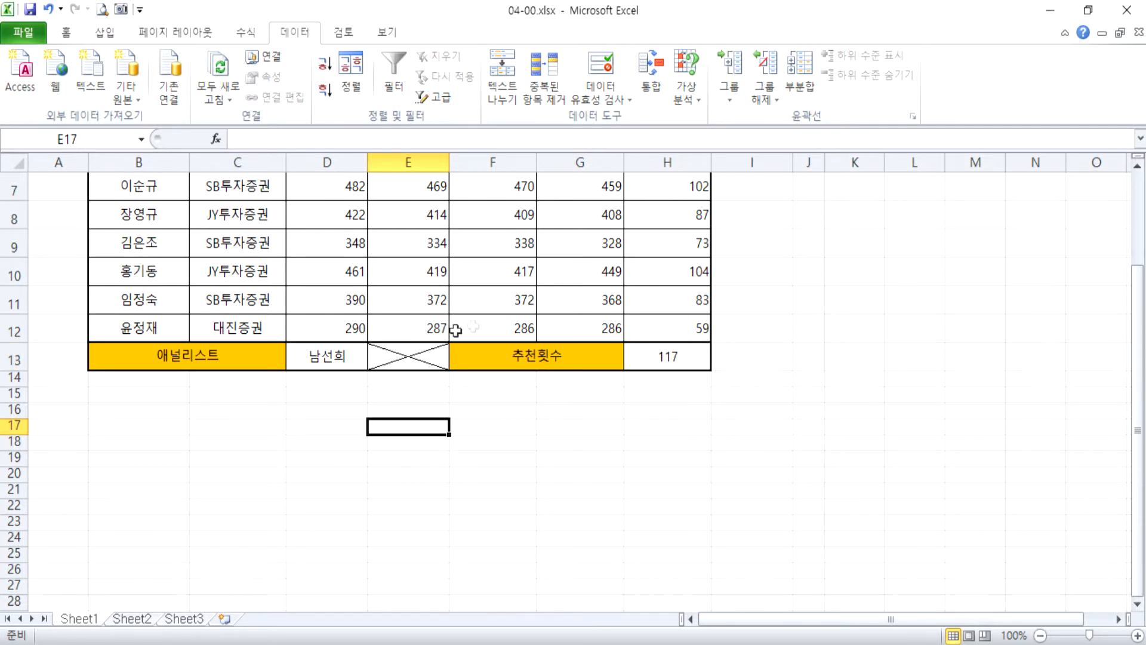
Examine the recommendation-count lookup formula in H13 and its cell references.
left_click(571, 233)
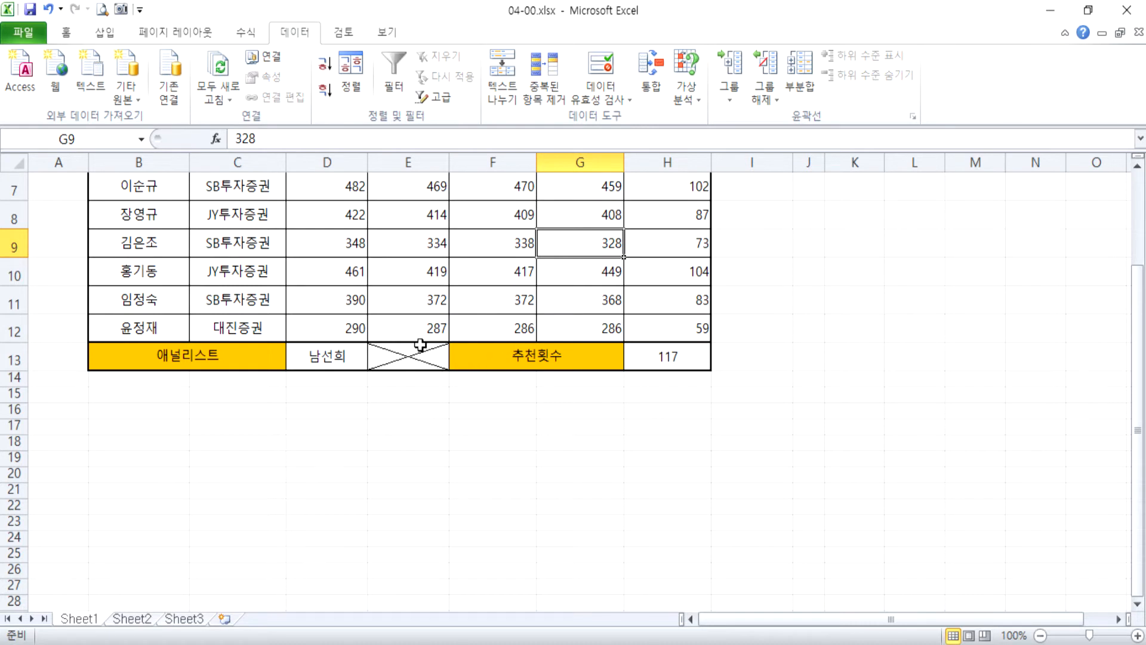
left_click(642, 361)
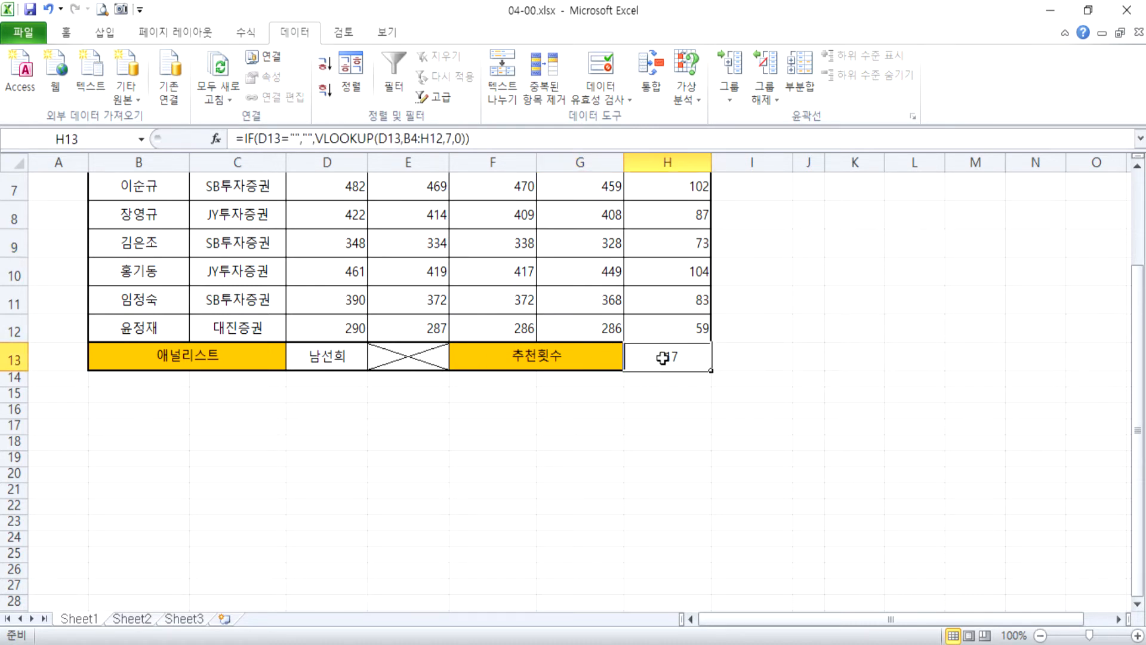
key("F2")
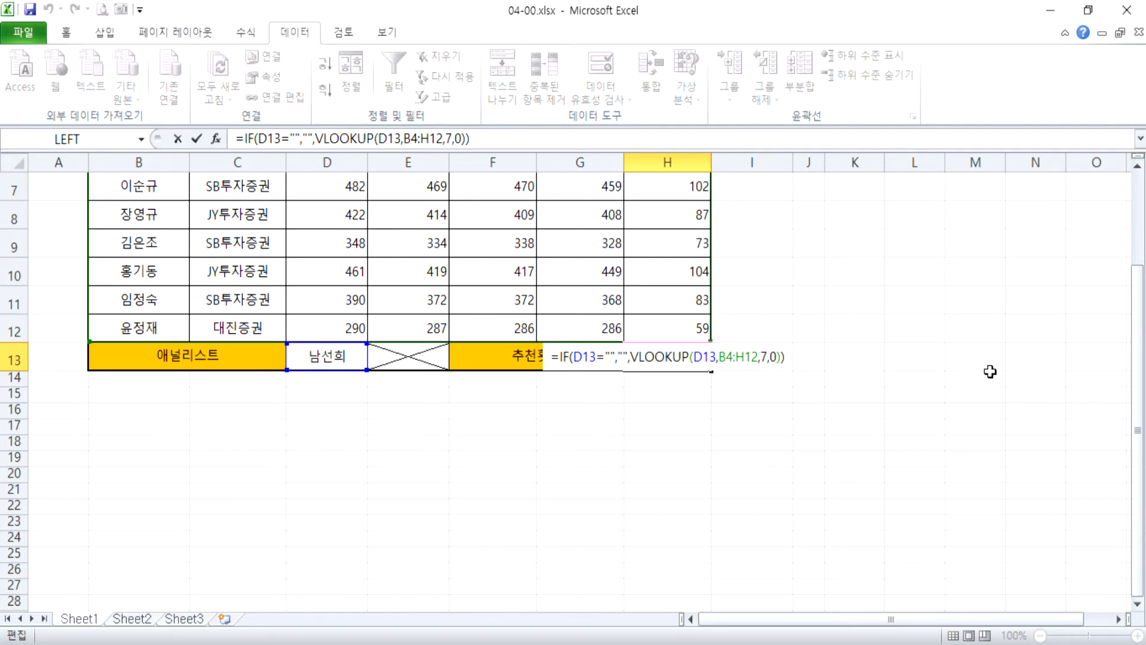
key("ctrl+Return")
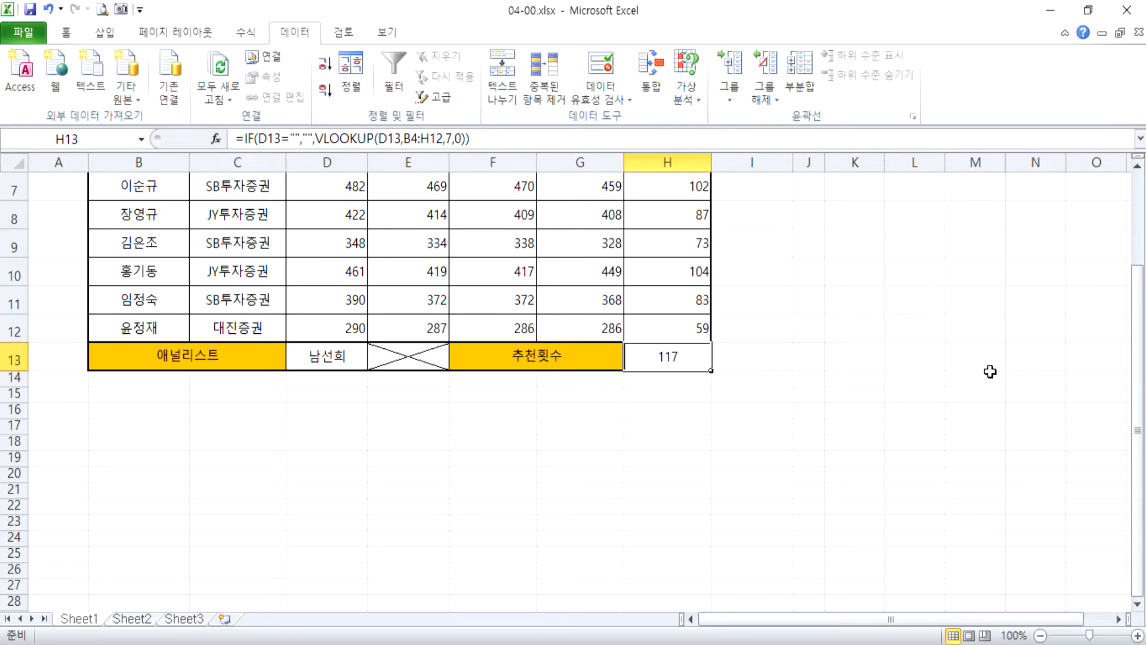
Apply the custom number format G/표준건 to the recommendation counts in H5:H12.
scroll(708, 368, "up", 2)
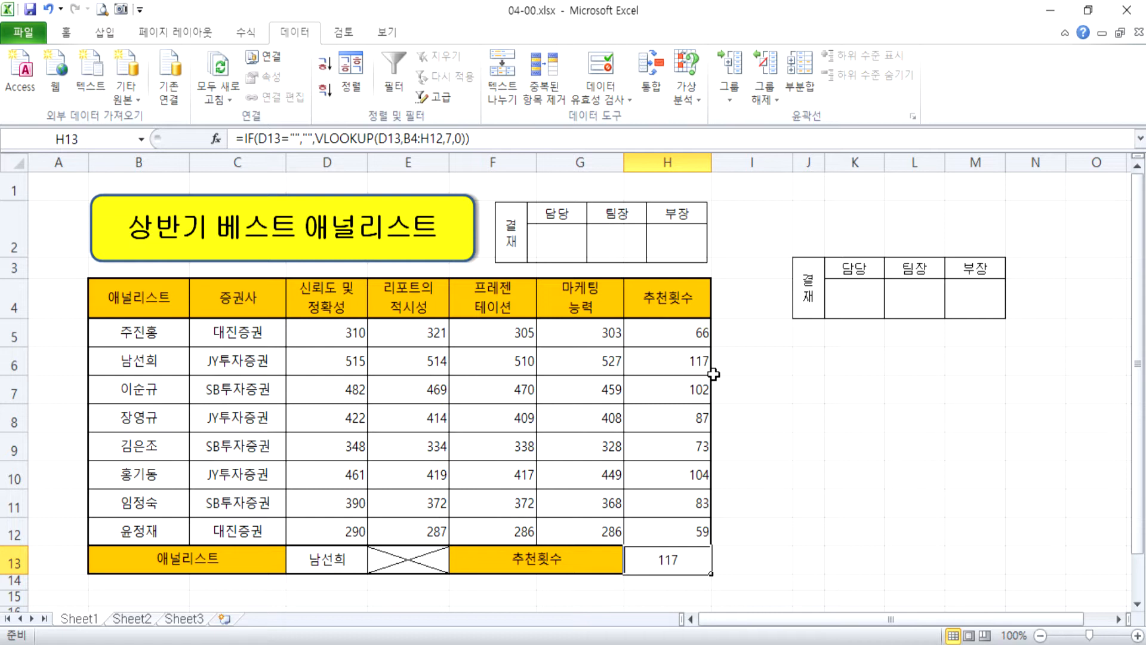
left_click_drag(670, 330, 672, 531)
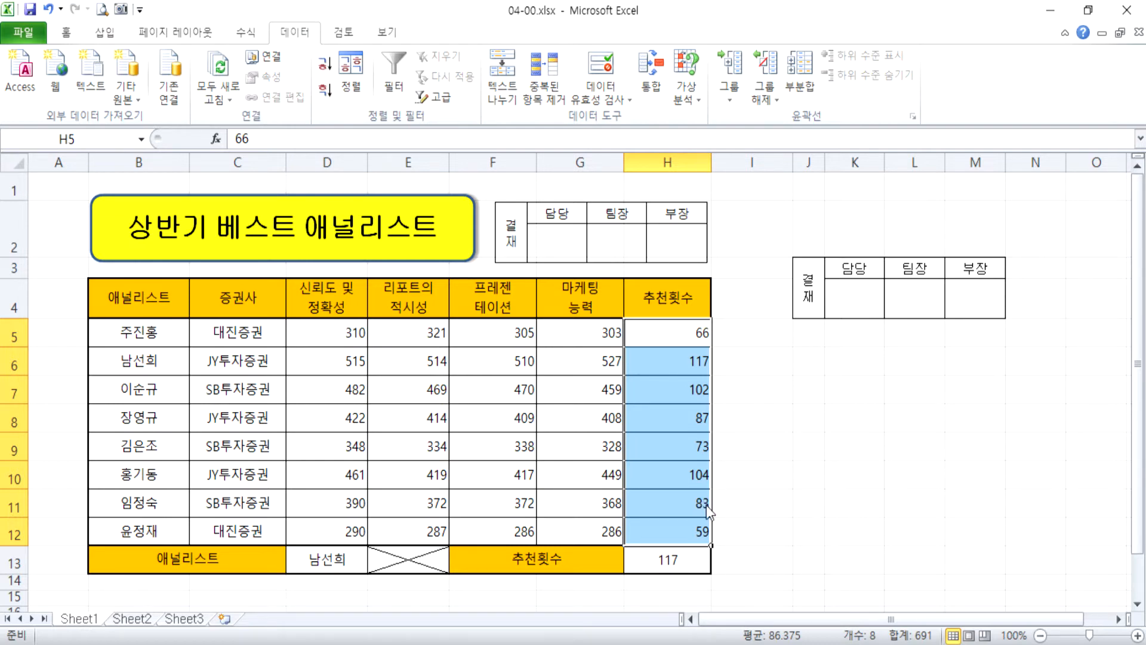
key("ctrl+1")
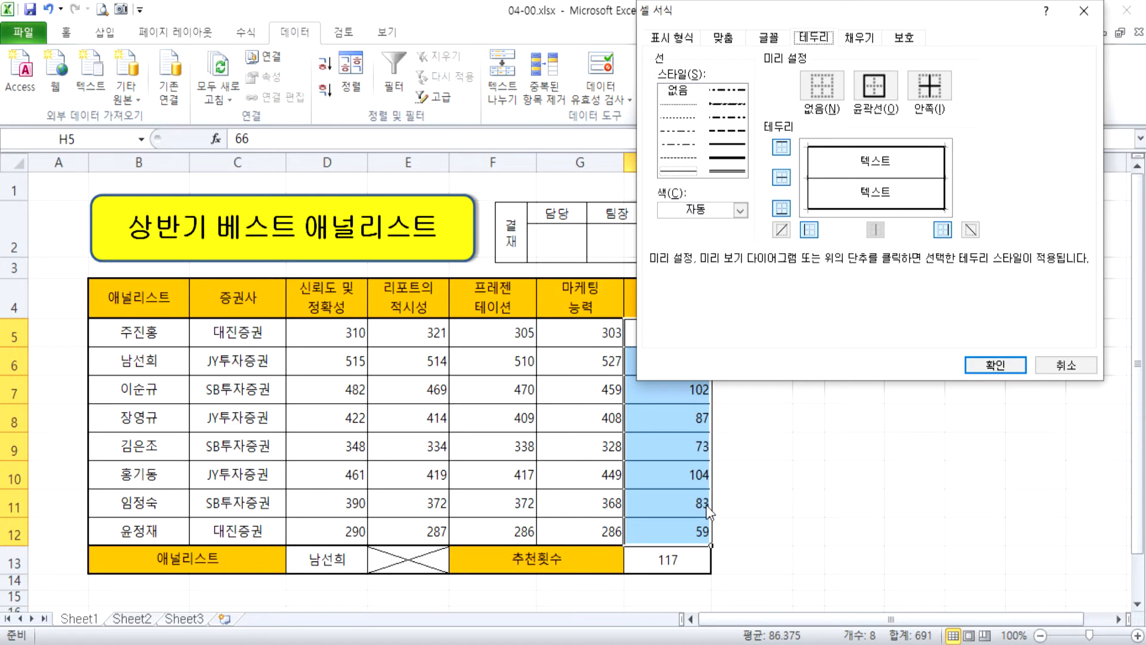
left_click(693, 48)
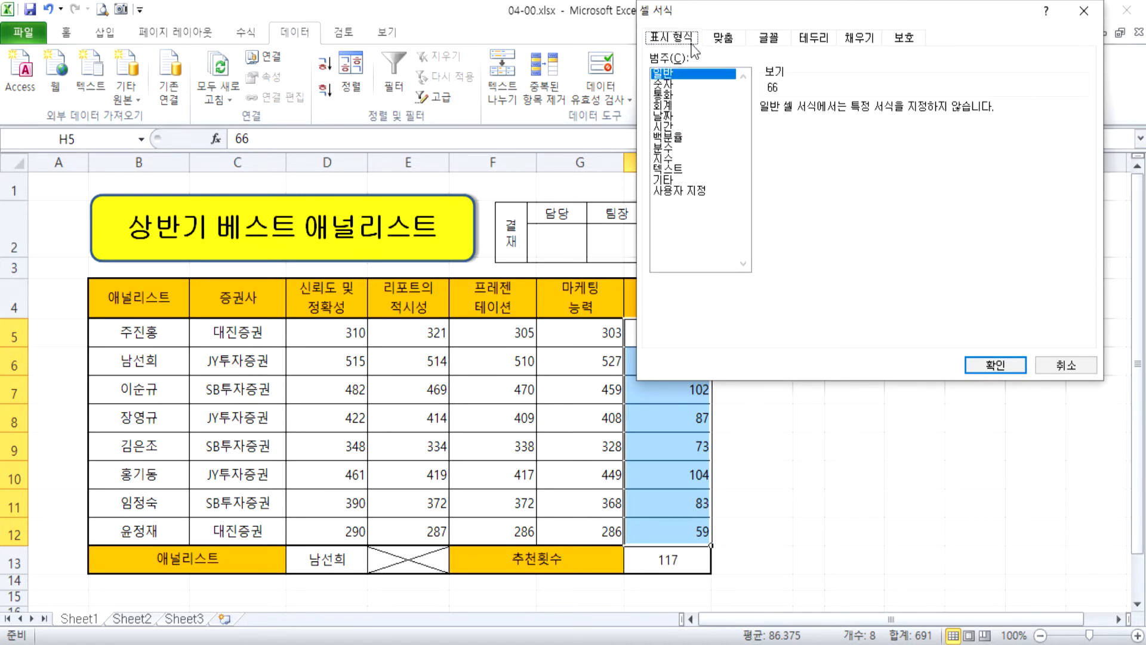
left_click(697, 192)
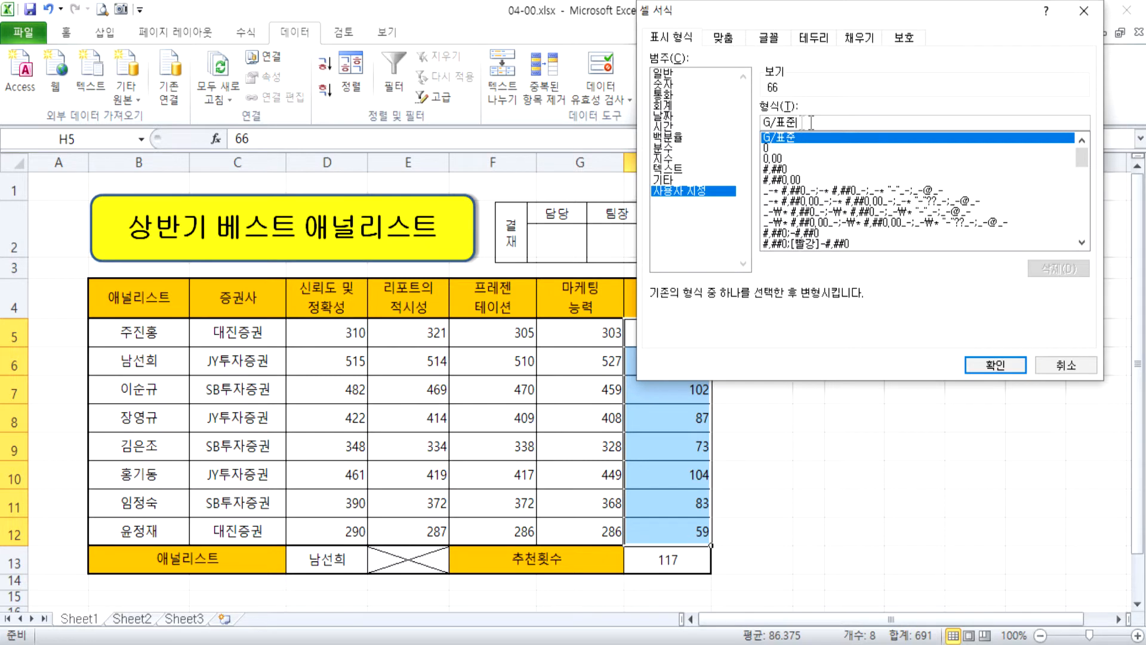
type("ㄱ")
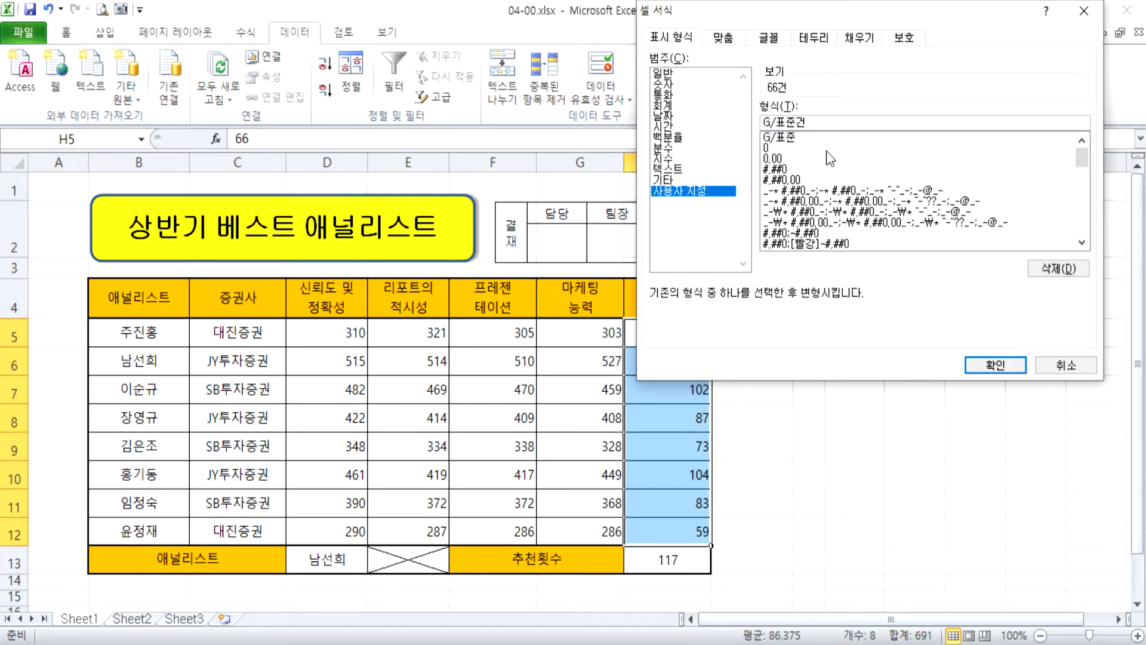
key("Return")
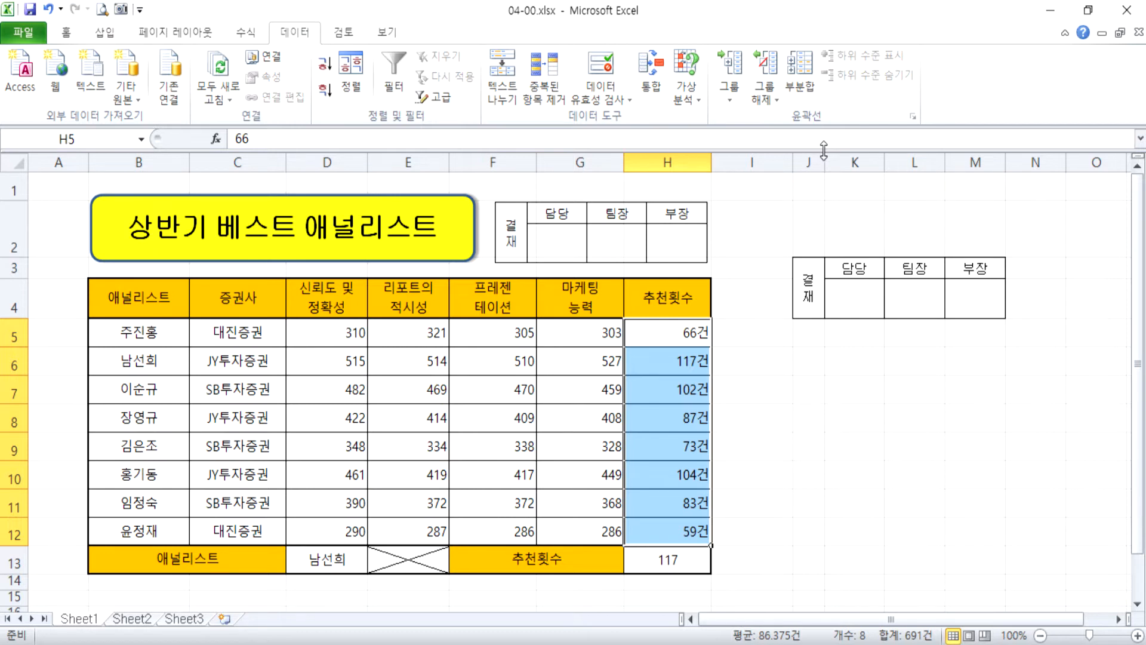
left_click_drag(579, 334, 583, 530)
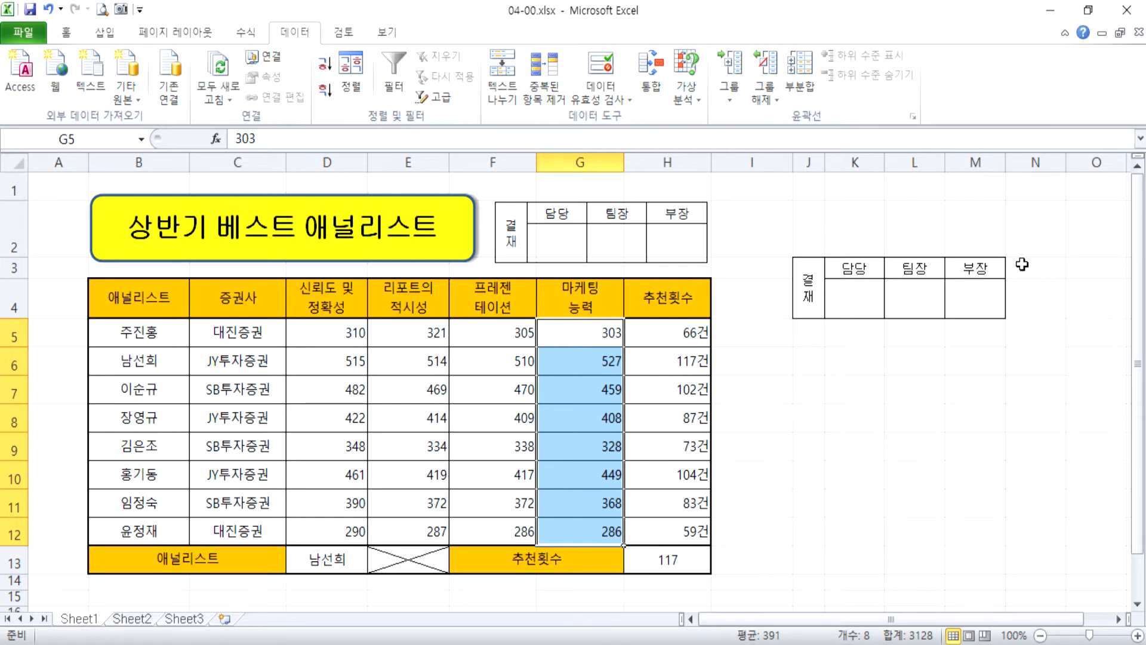
left_click_drag(254, 341, 246, 530)
left_click_drag(245, 333, 243, 530)
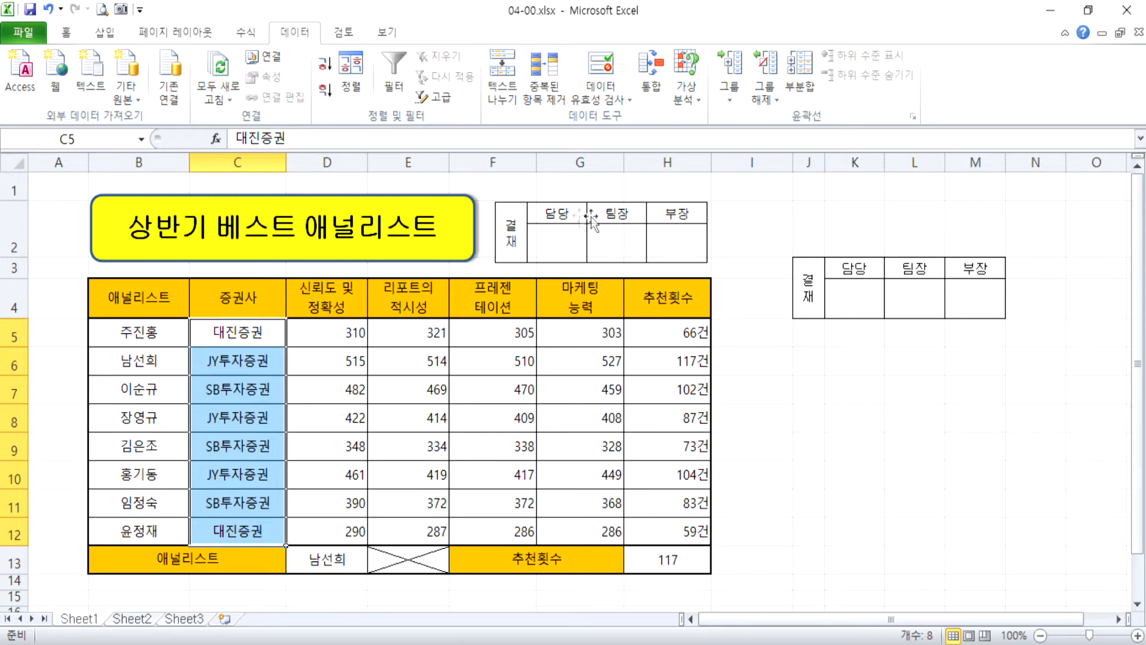
left_click(685, 299)
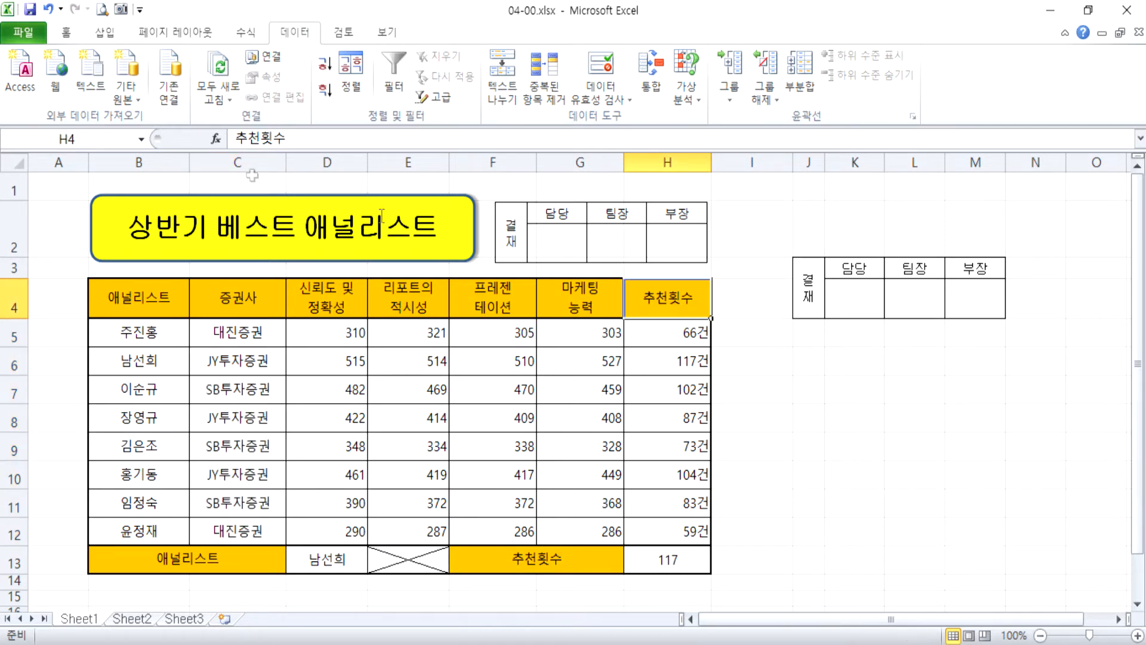
left_click(120, 142)
type("추천횟")
type("수")
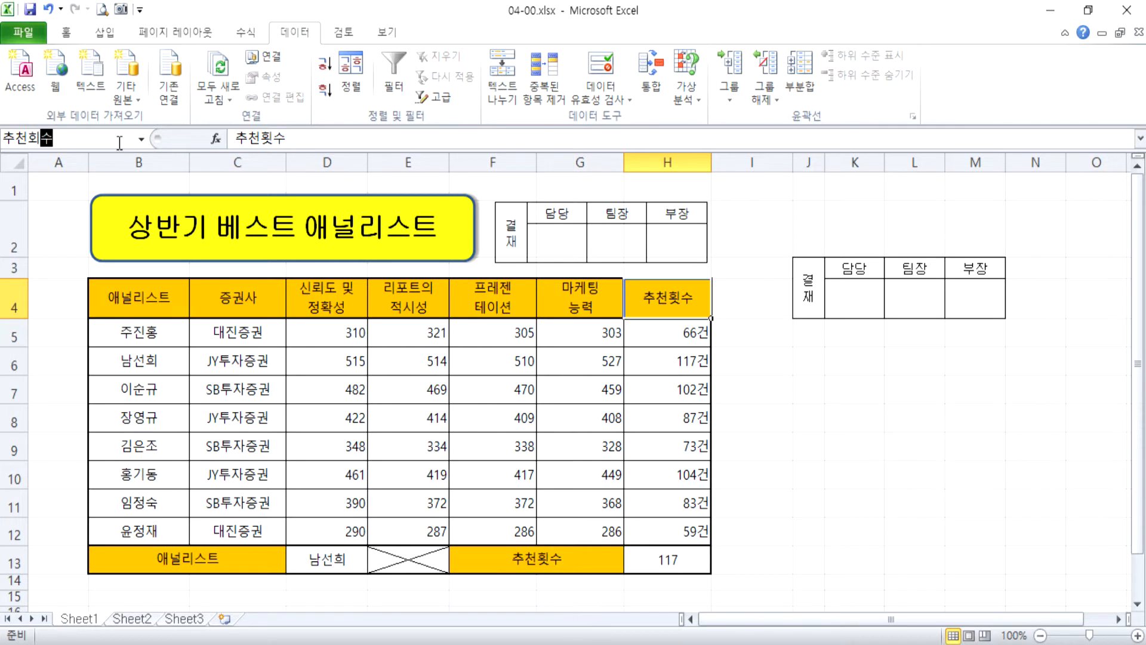
key("BackSpace")
key("BackSpace")
type("횟수")
left_click_drag(648, 335, 655, 532)
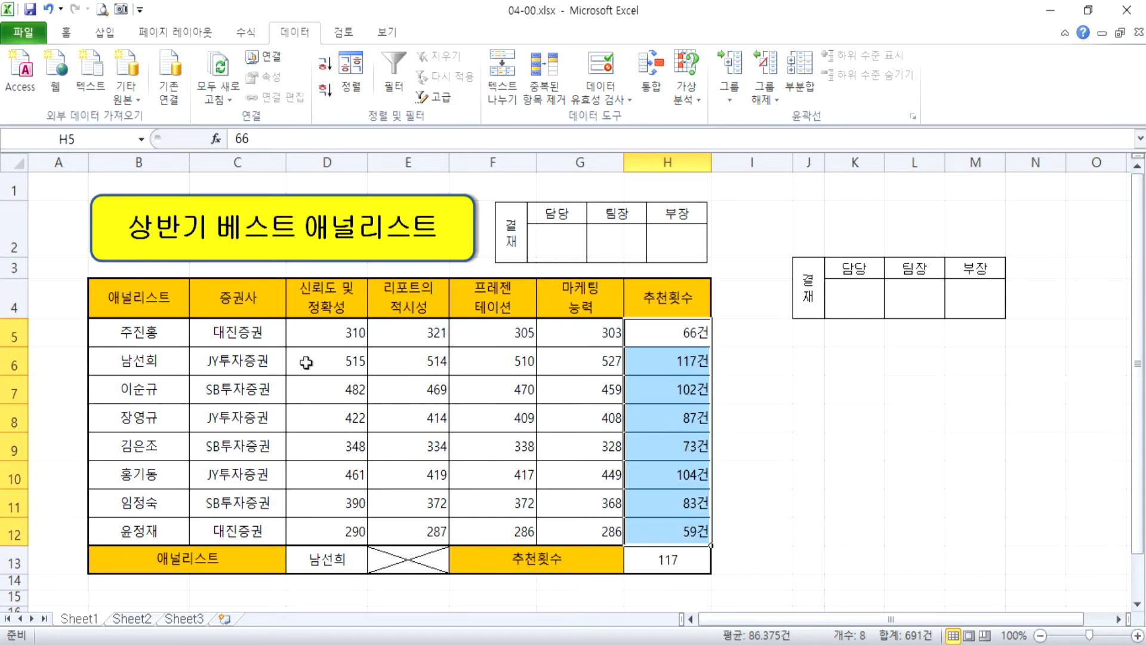
Define the name 증권사 for the securities firm cells C5:C12.
left_click_drag(249, 331, 235, 531)
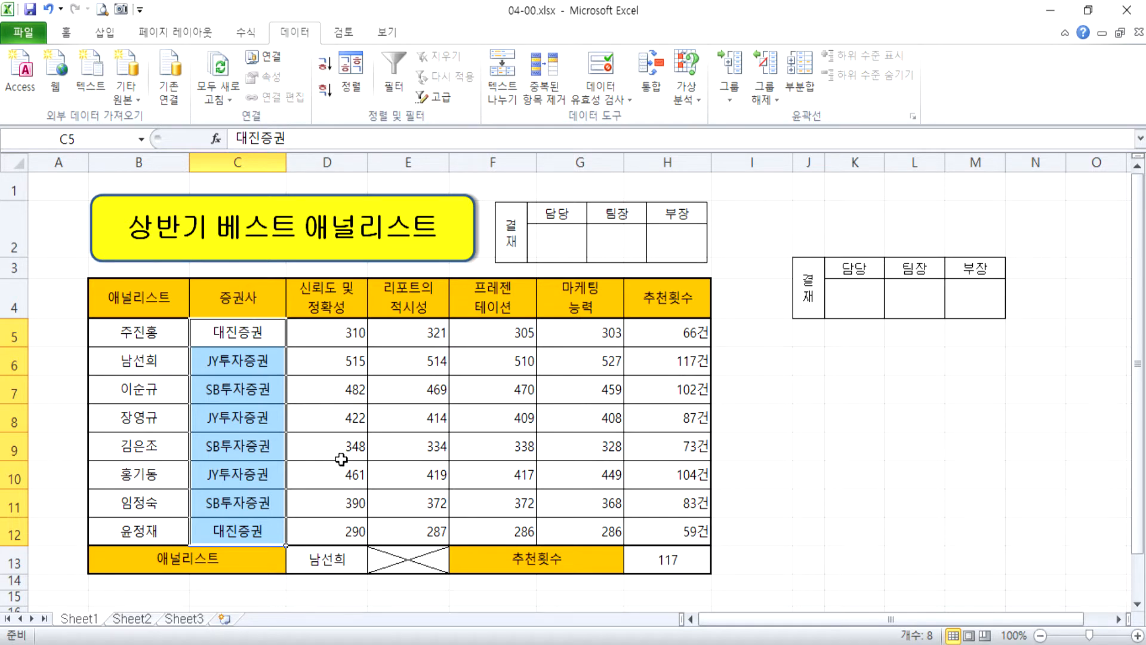
left_click_drag(266, 339, 255, 535)
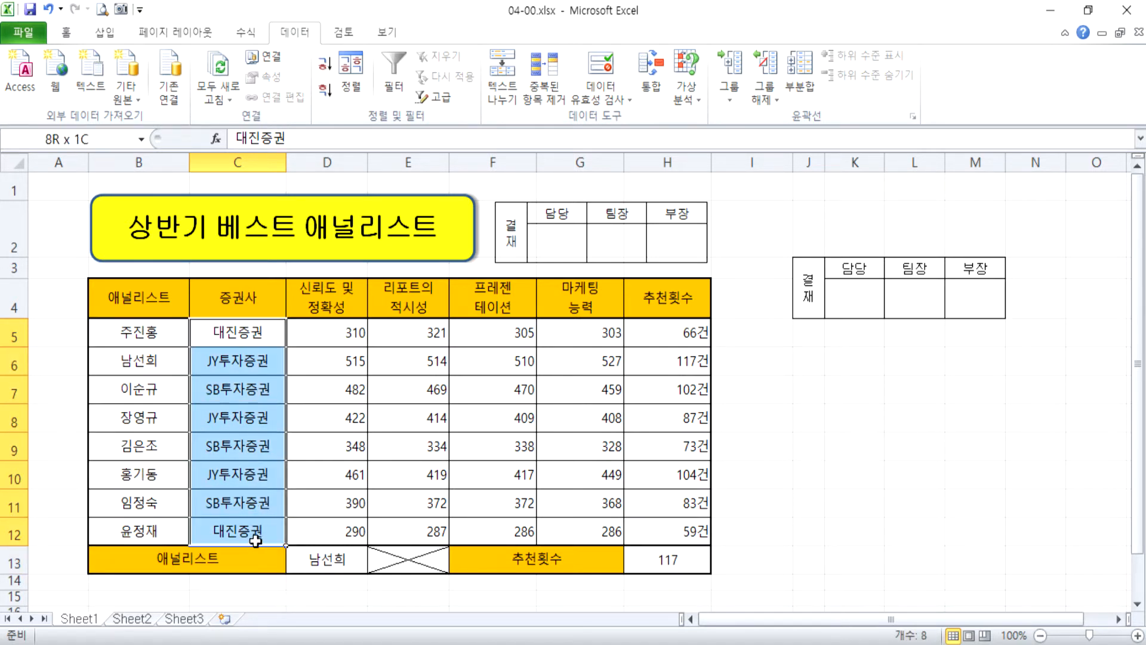
left_click(100, 140)
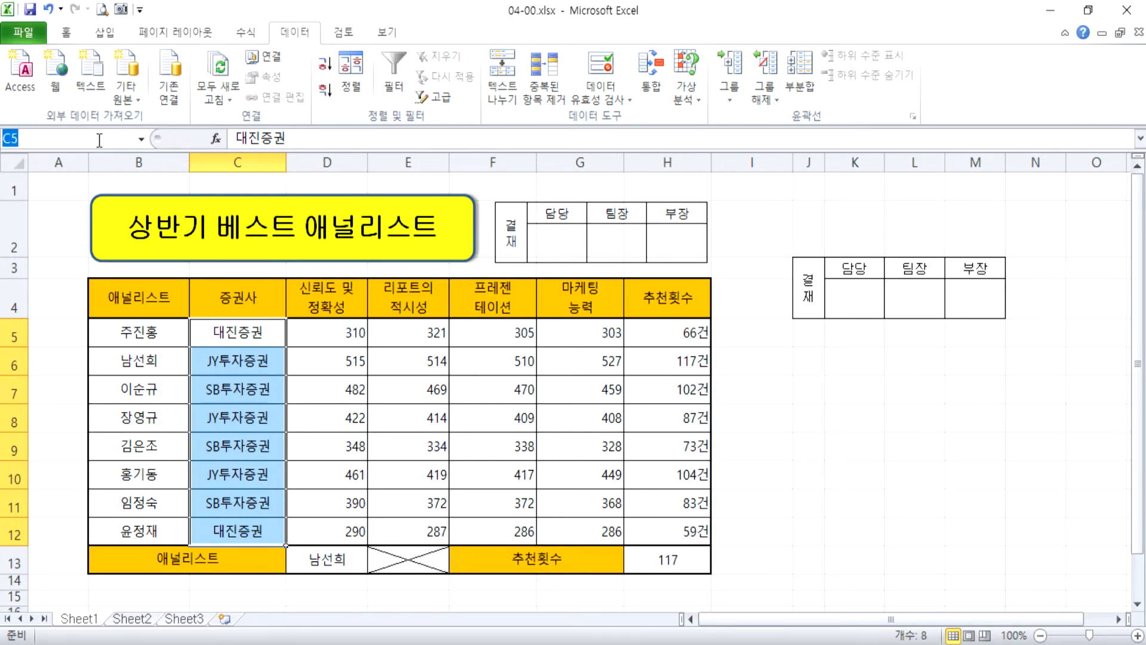
type("ㅈ")
type("증권사")
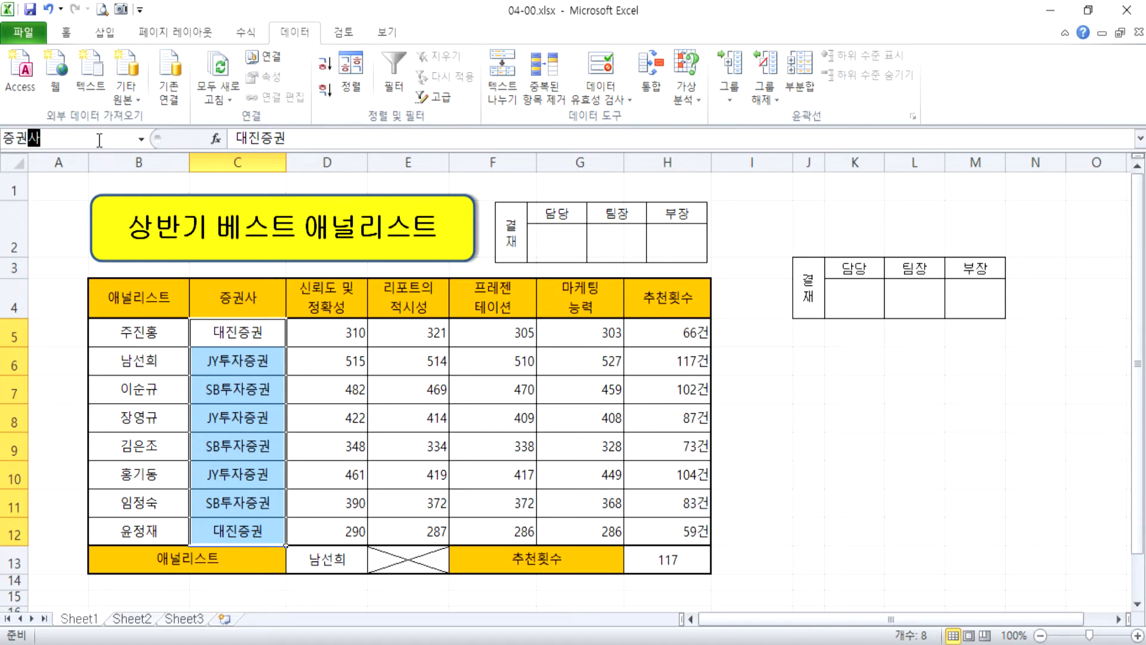
key("Return")
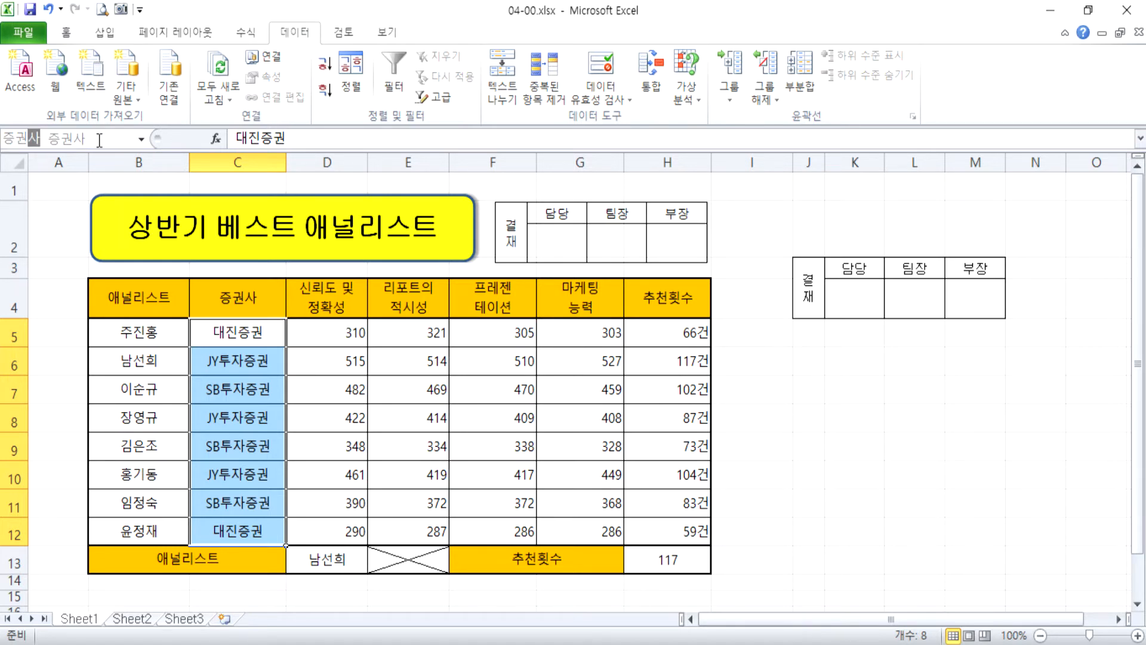
Check which cells the defined name 증권사 covers by jumping to it from another cell, then deselect the range.
left_click(398, 454)
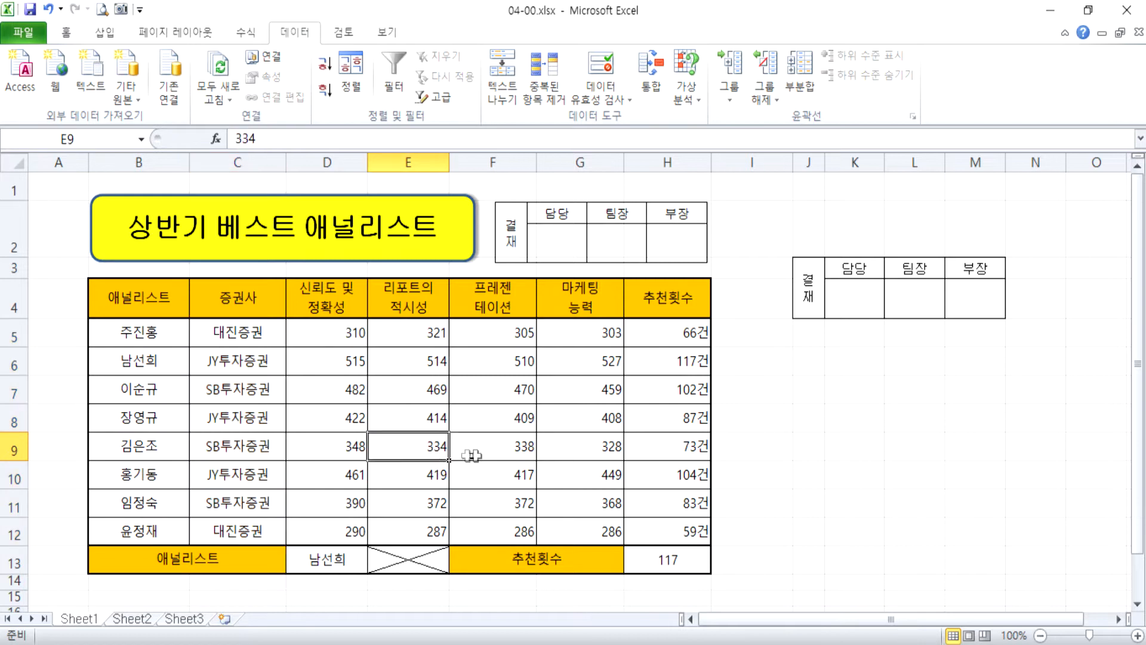
left_click(687, 469)
left_click(142, 138)
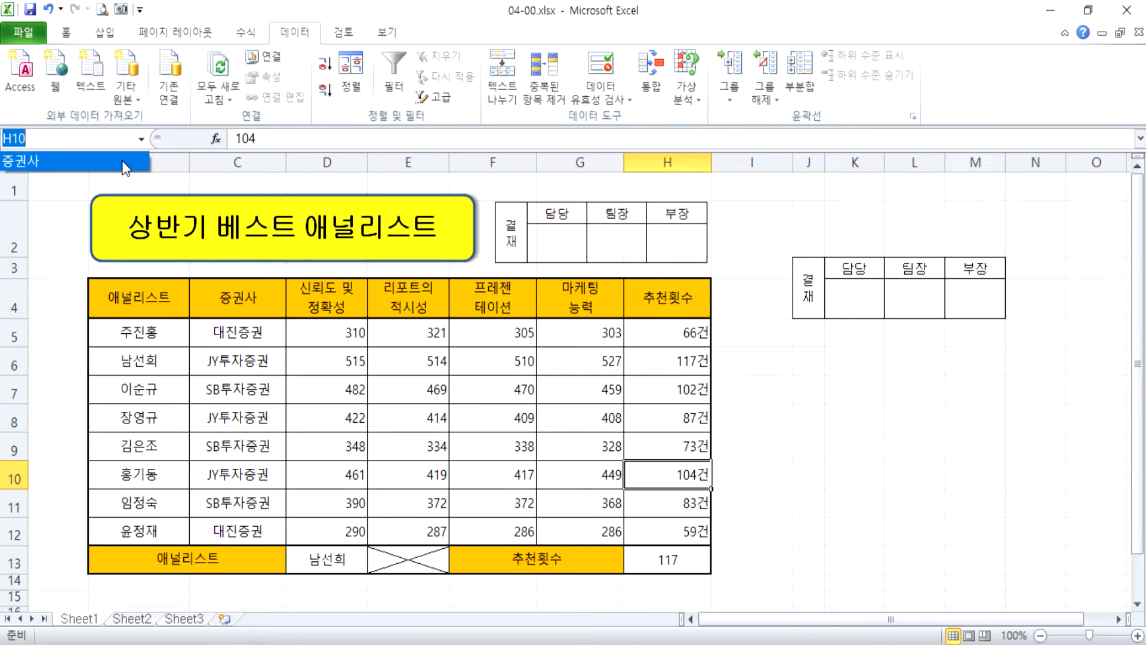
left_click(122, 160)
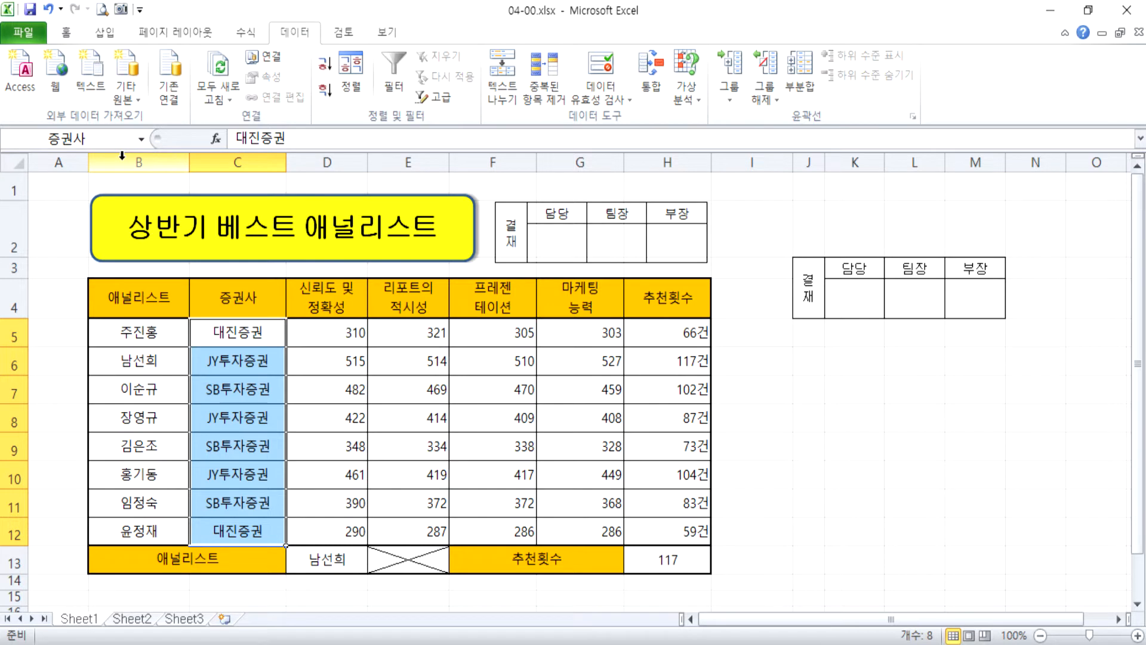
left_click(798, 366)
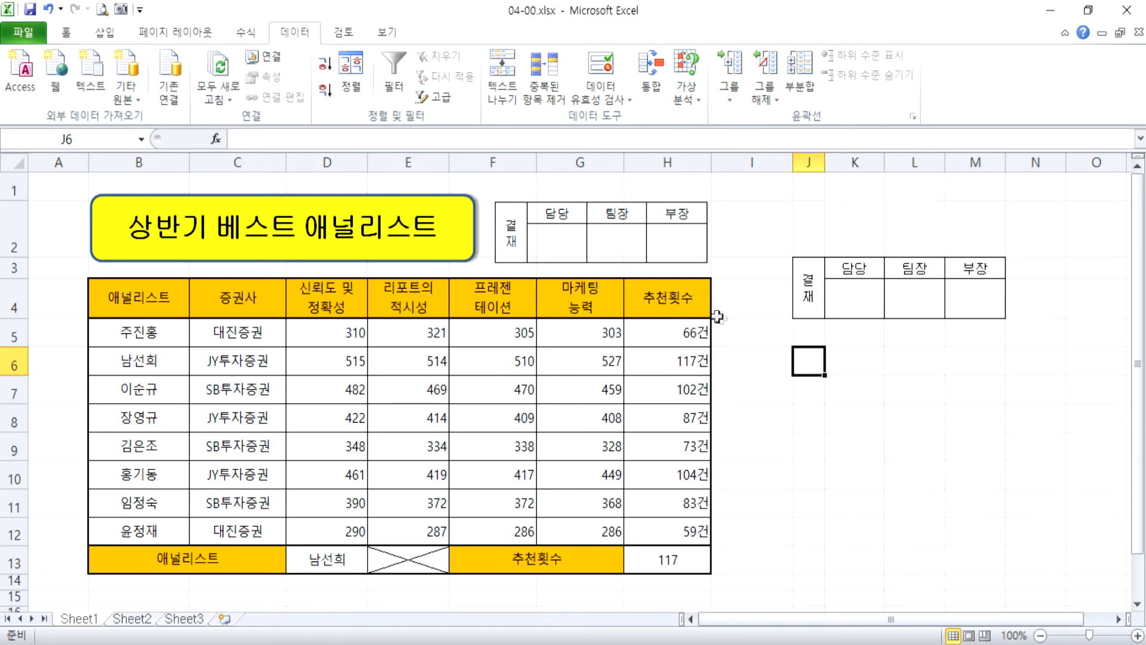
left_click(845, 361)
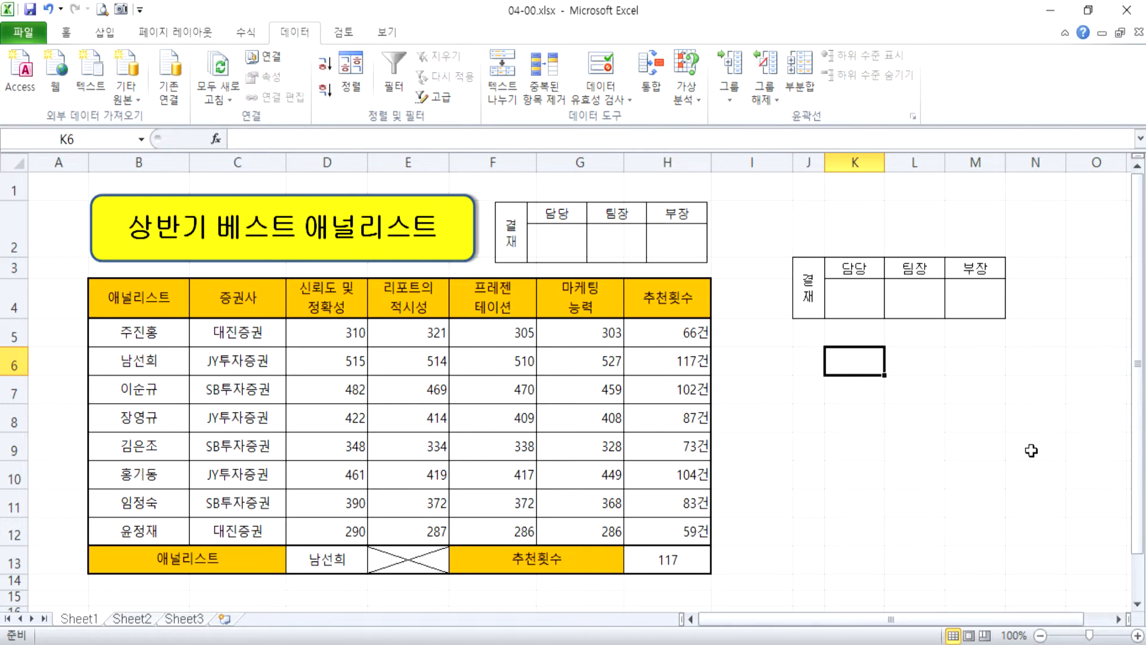
type("K6")
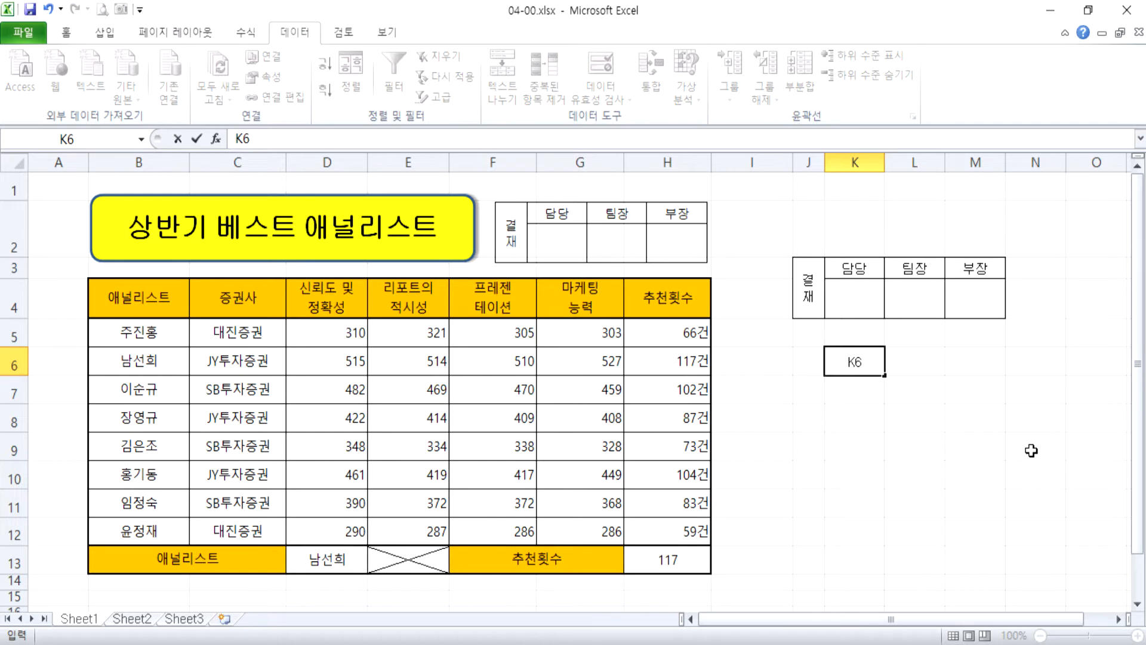
key("Escape")
Examine the reliability scores in D5:D12 and the recommendation counts in H5:H12 by selecting each range, then deselect.
left_click(310, 328)
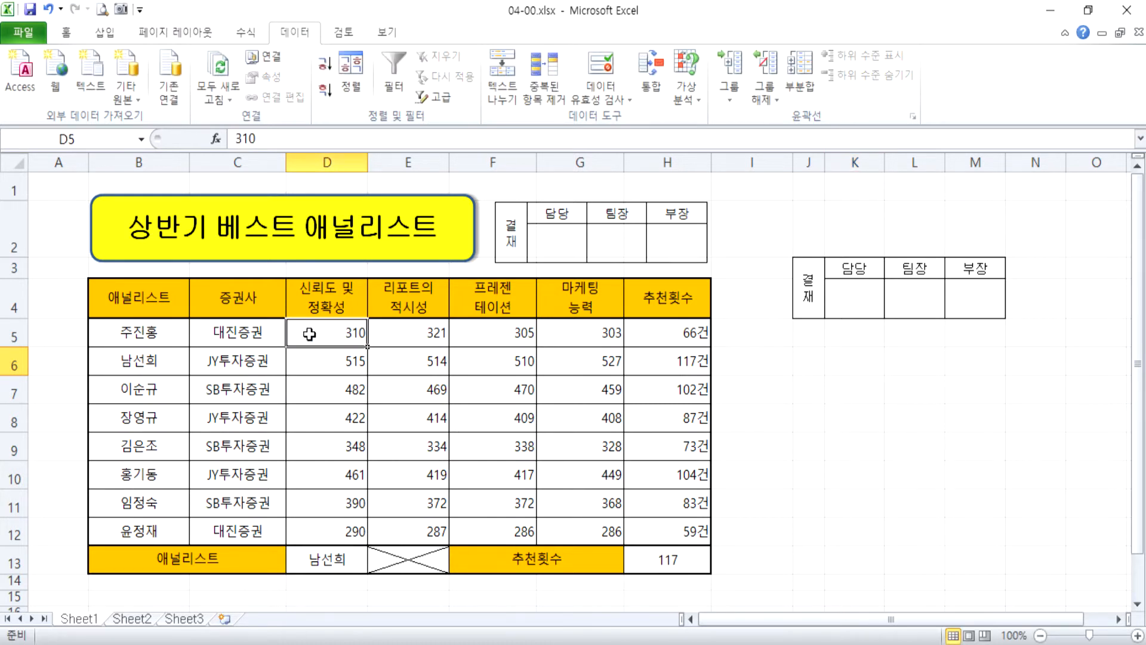
left_click_drag(313, 335, 317, 529)
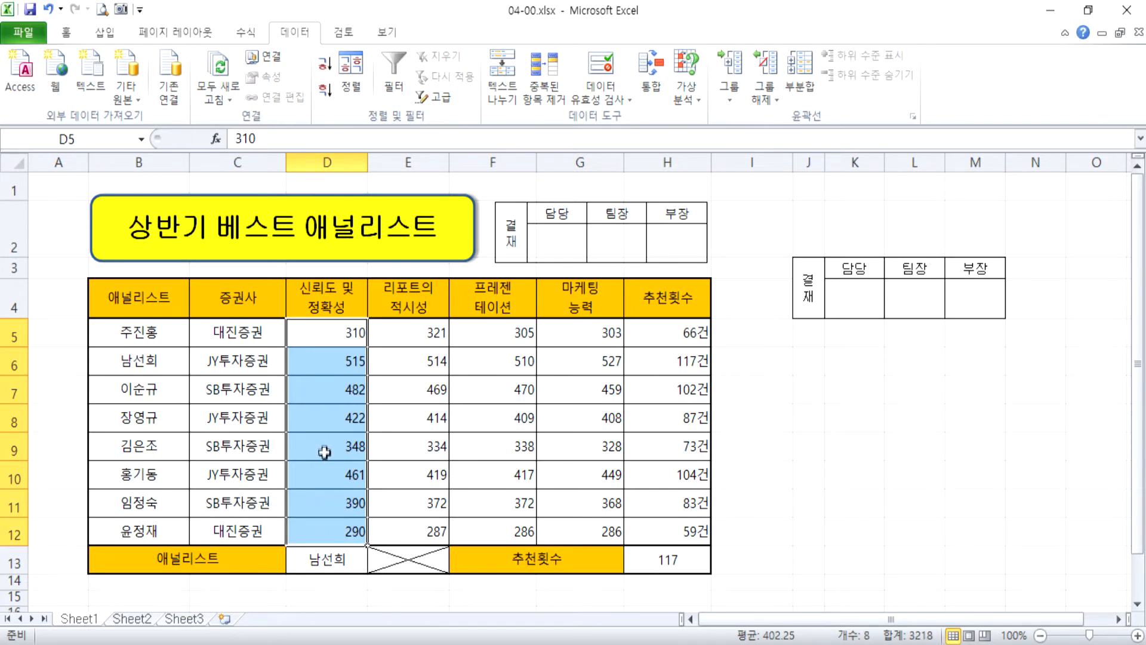
left_click(643, 343)
left_click_drag(628, 478, 634, 520)
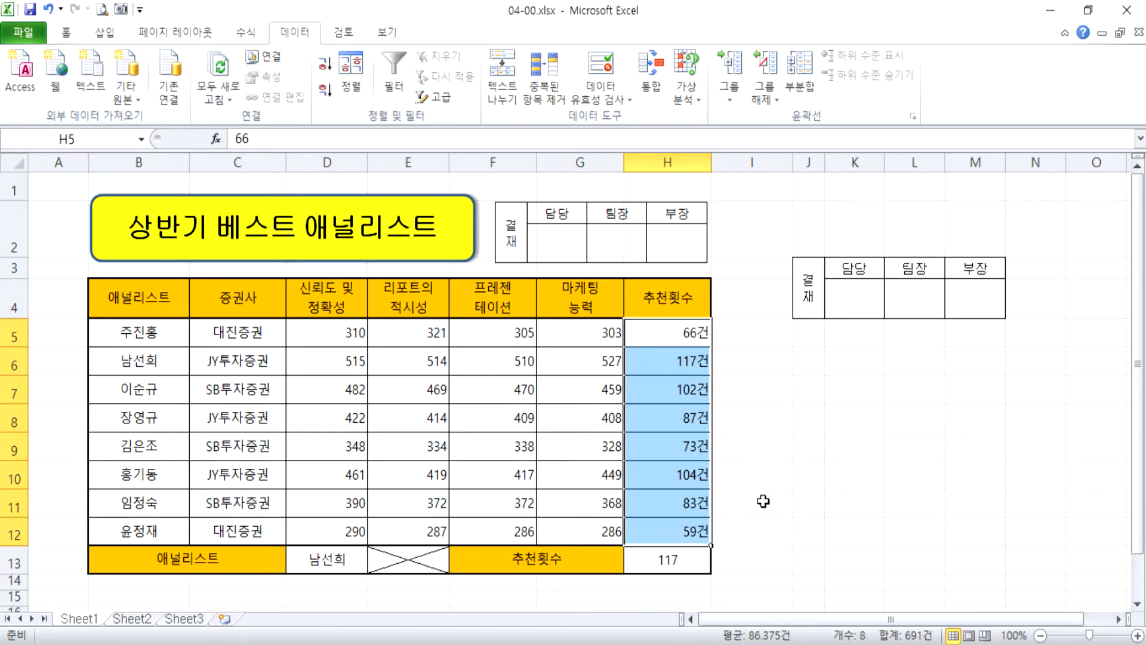
left_click(671, 300)
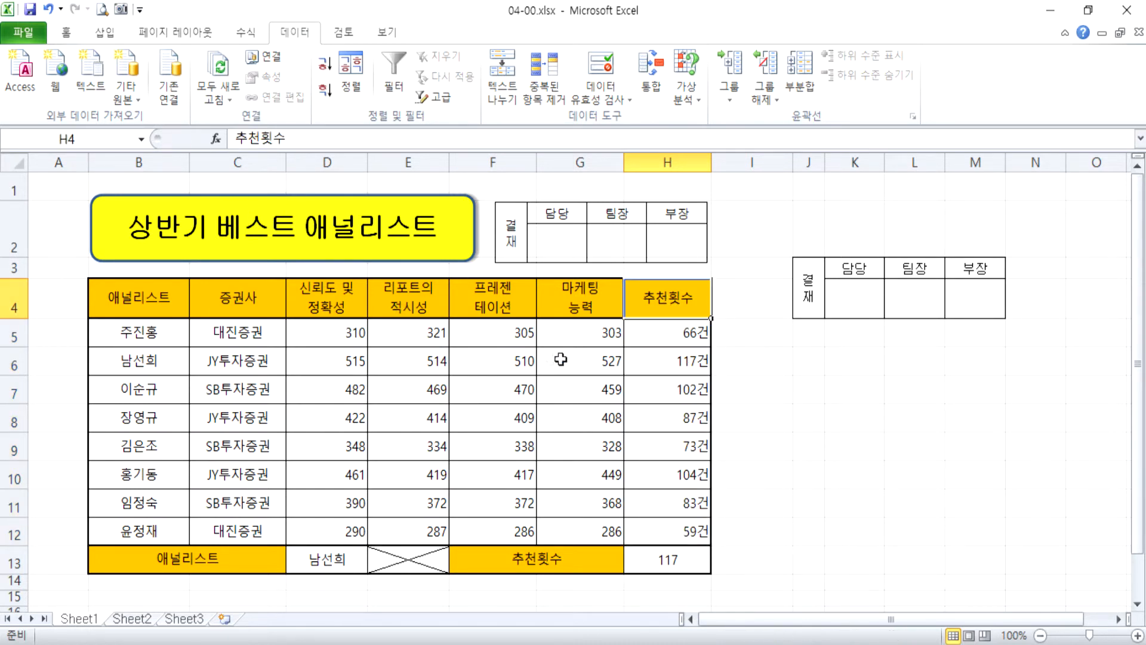
left_click_drag(639, 342, 654, 539)
left_click(920, 395)
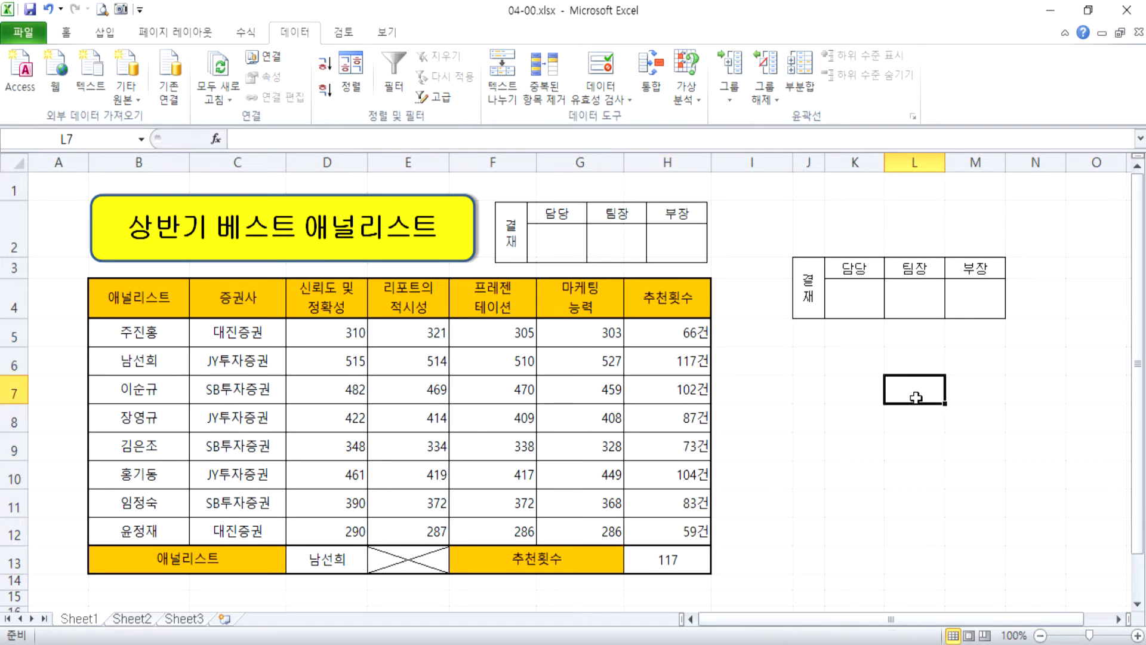
Enter the formula =SUM(H5:H12) in K6 to total the recommendation counts by cell range.
scroll(941, 443, "up", 4, "ctrl")
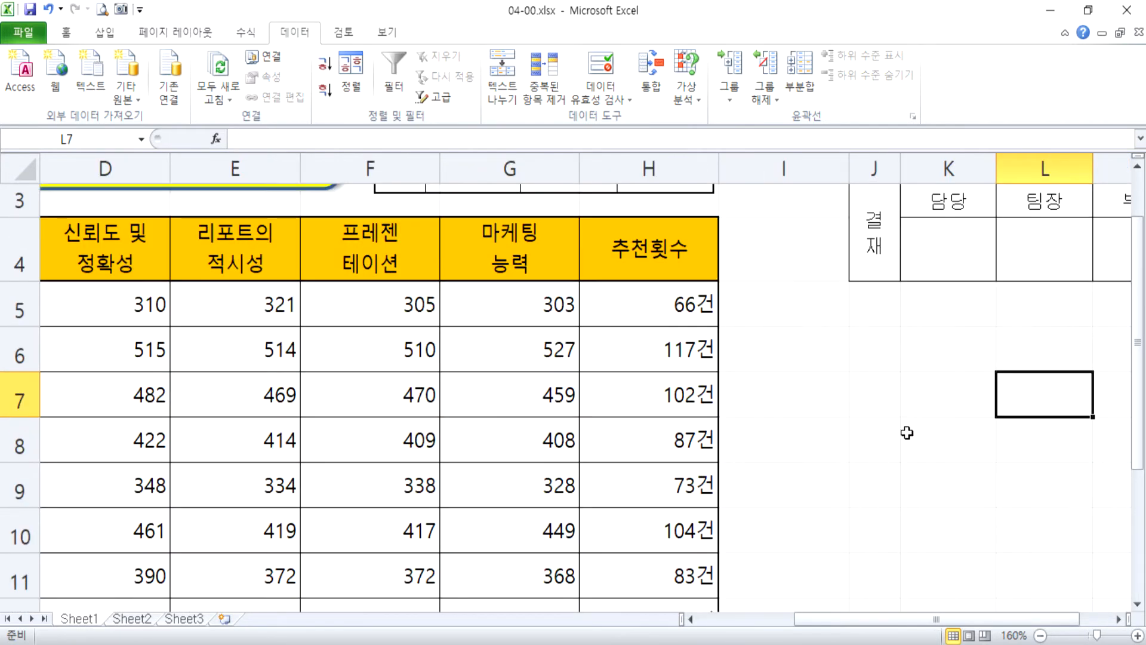
left_click(955, 359)
type("=녀")
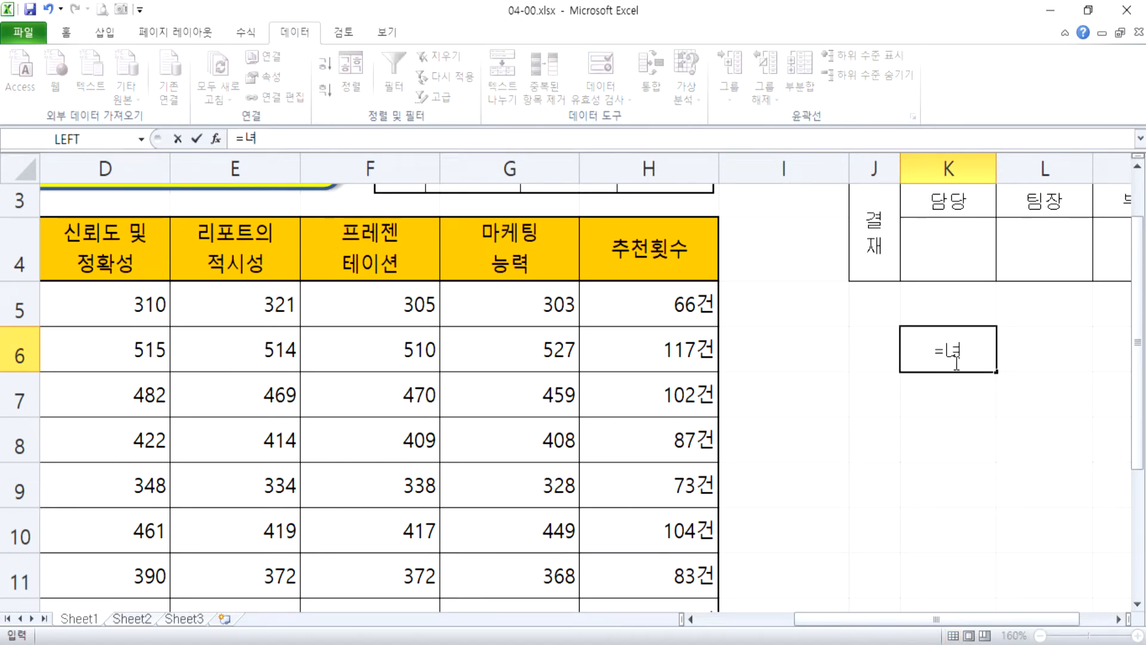
key("BackSpace")
key("BackSpace")
key("Hangul")
type("SUM")
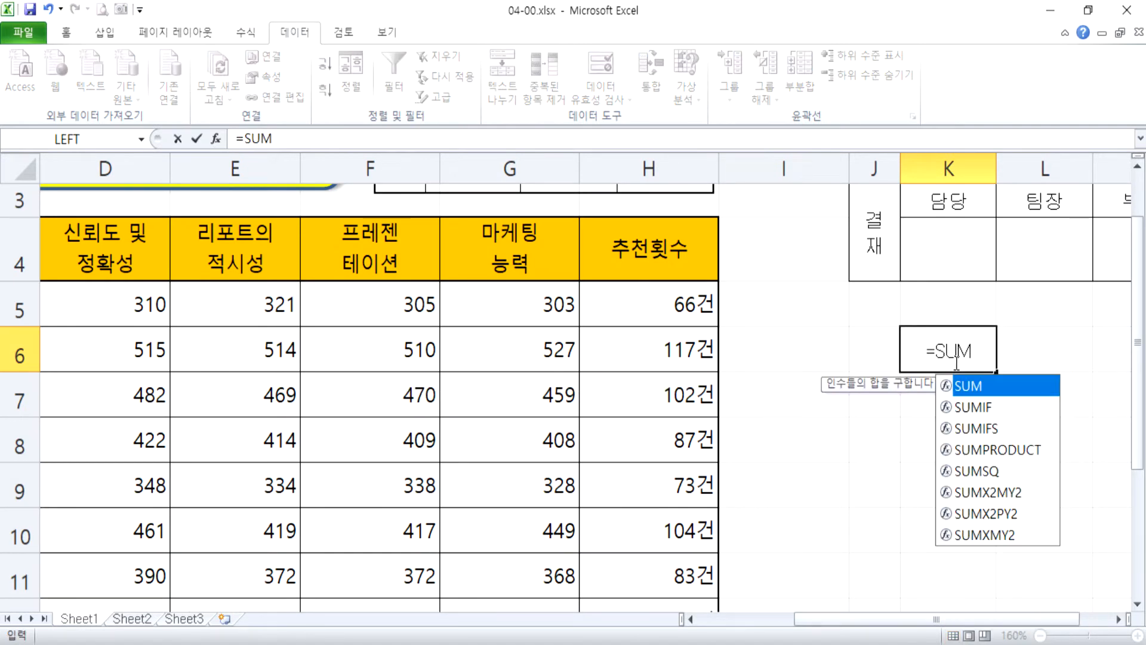
type("(G")
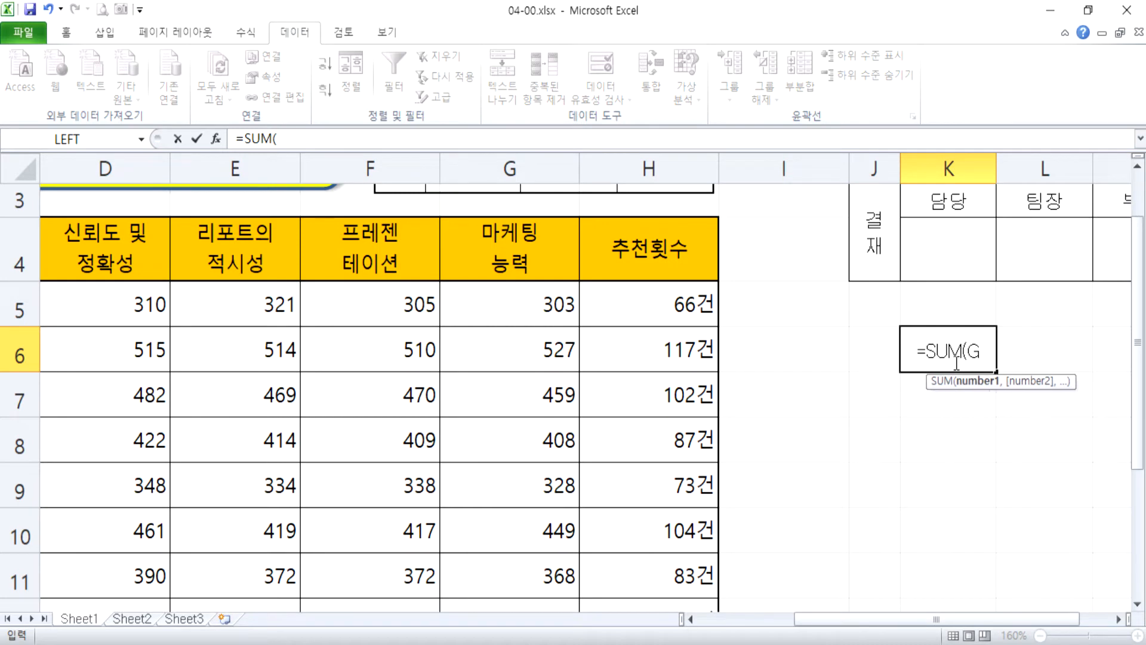
type("5")
key("BackSpace")
key("BackSpace")
type("H5")
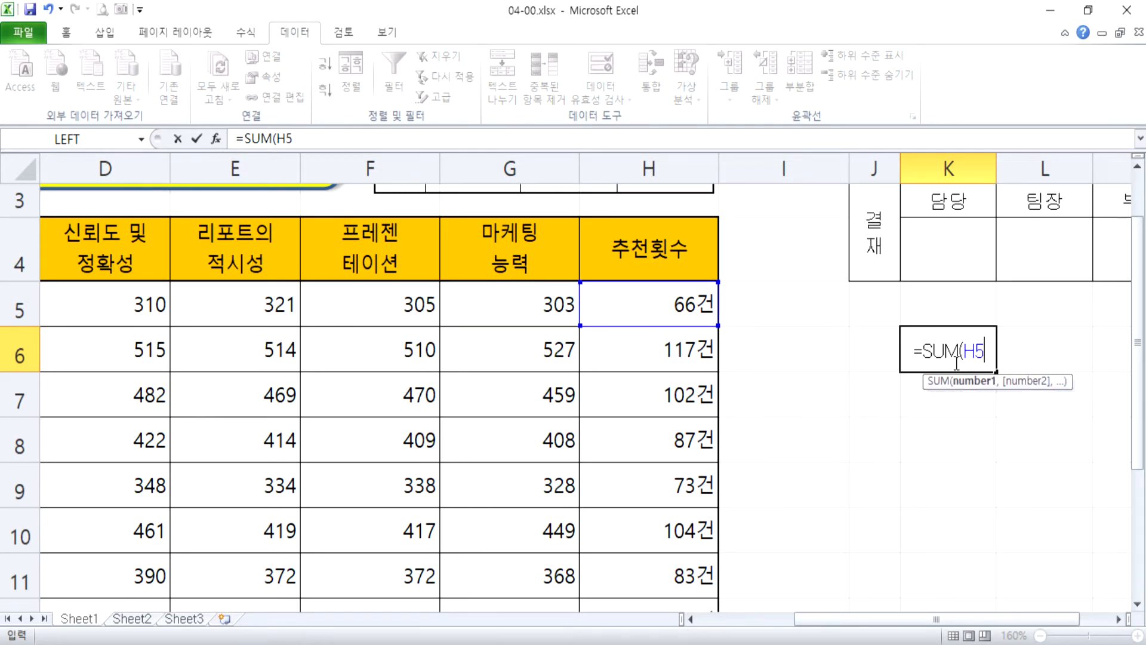
type(":H12)")
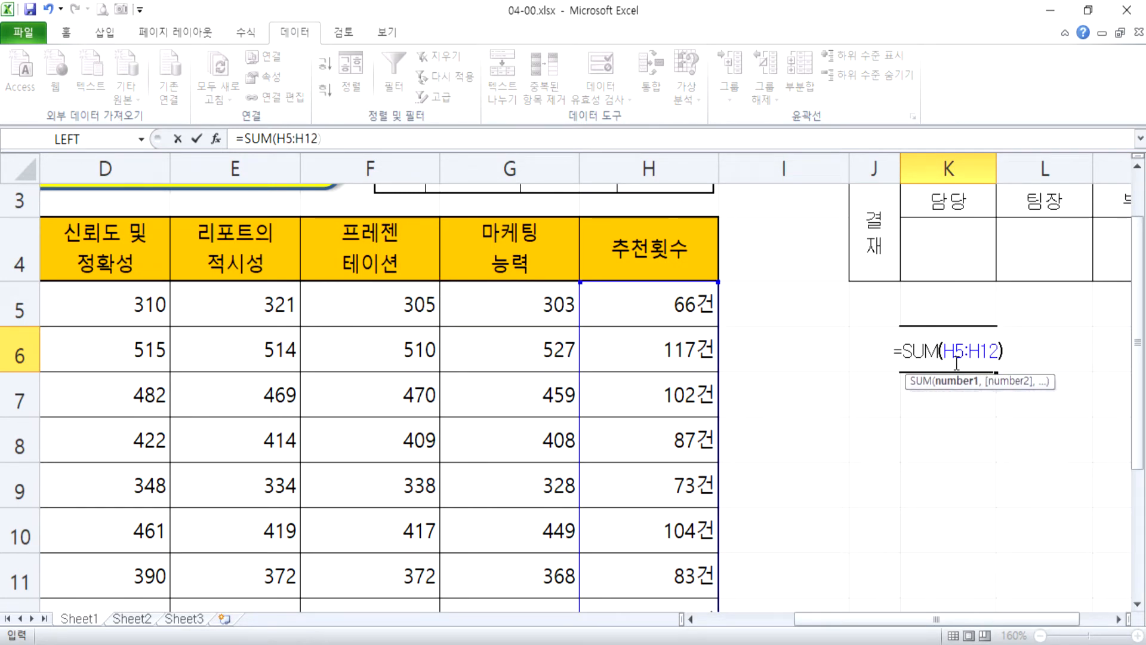
key("Return")
left_click(950, 360)
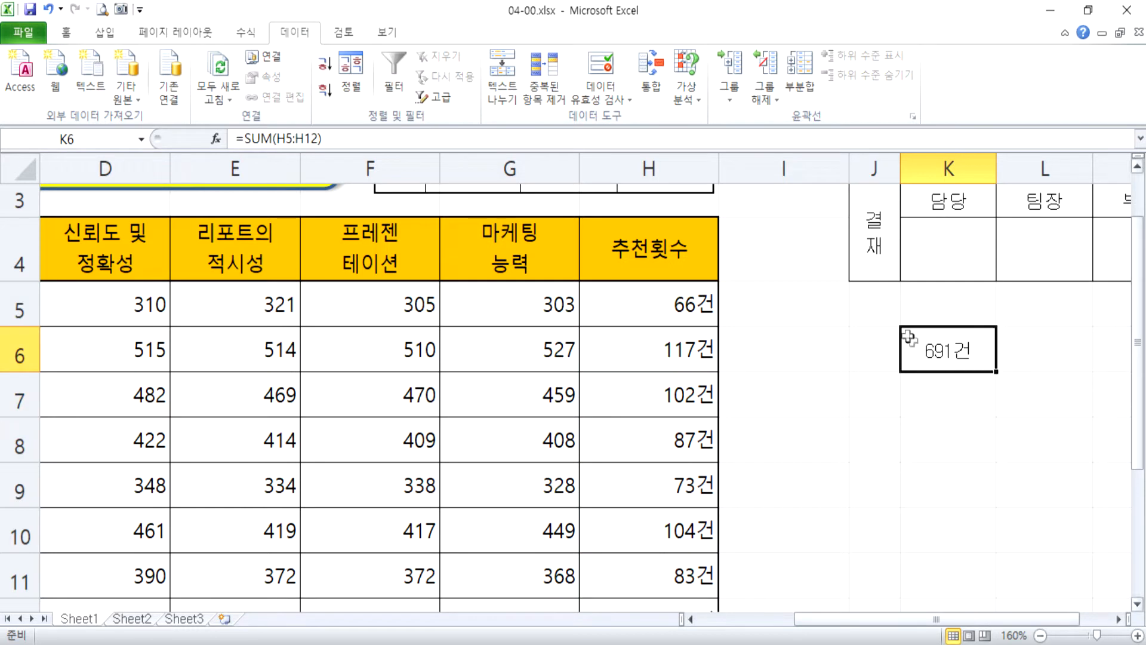
Enter the formula =SUM(추천횟수) in K7 to total the recommendation counts by name.
left_click(933, 404)
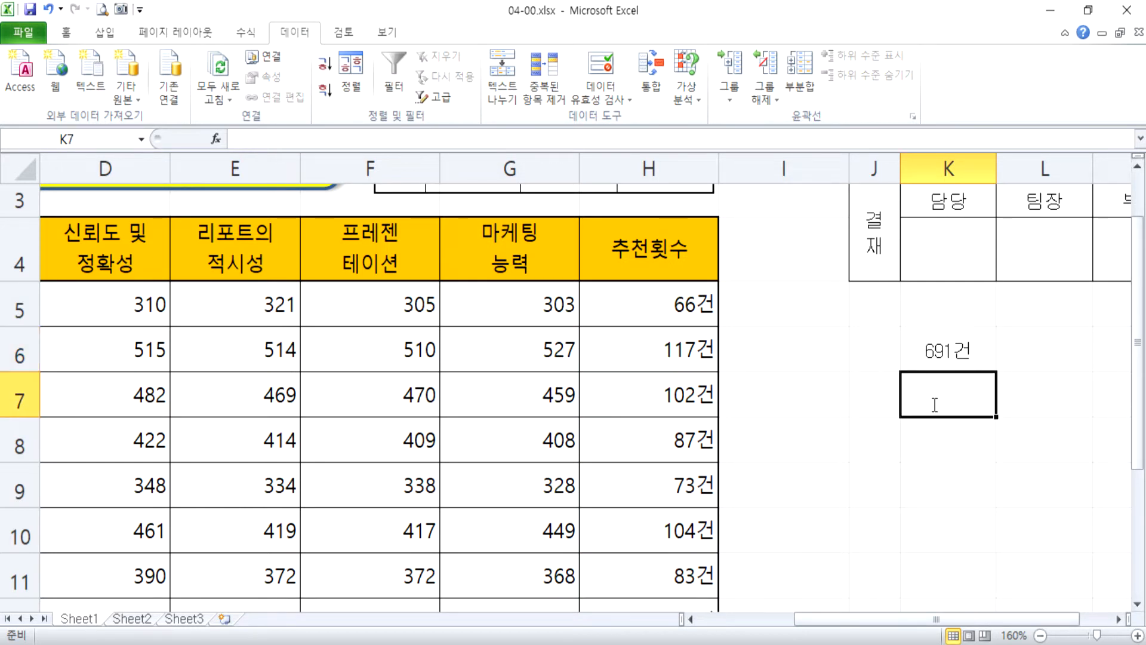
type("=sum(")
type("CN")
key("BackSpace")
key("BackSpace")
type("추천횟수)")
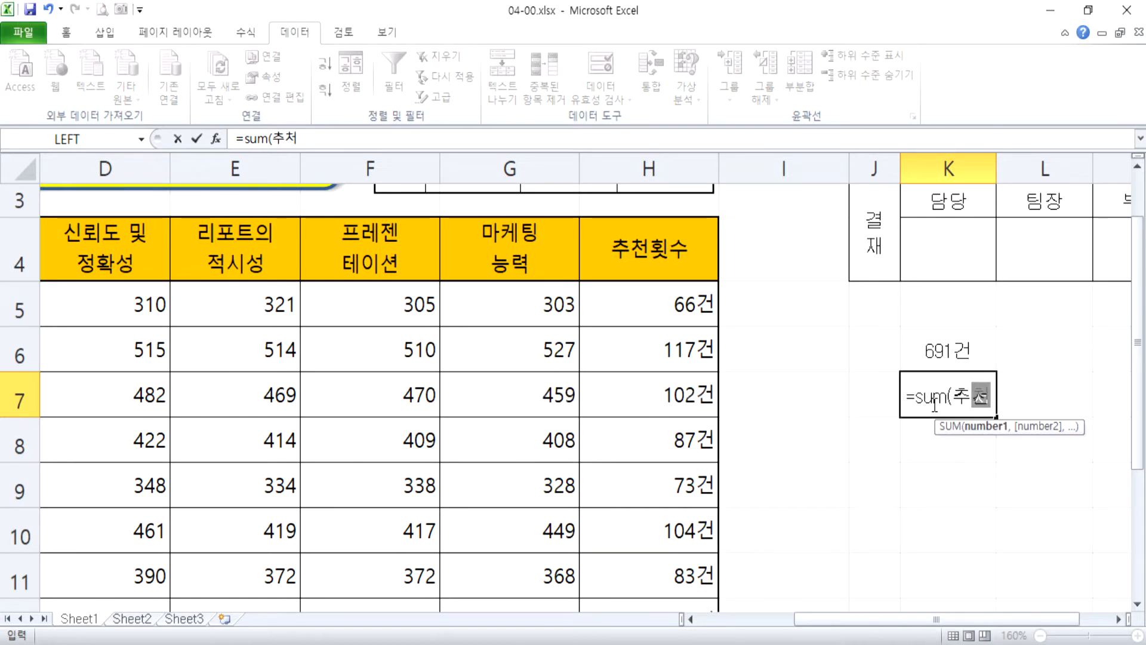
key("Return")
Review the name-based SUM formula in K7 and its result without changing it.
key("Up")
key("F2")
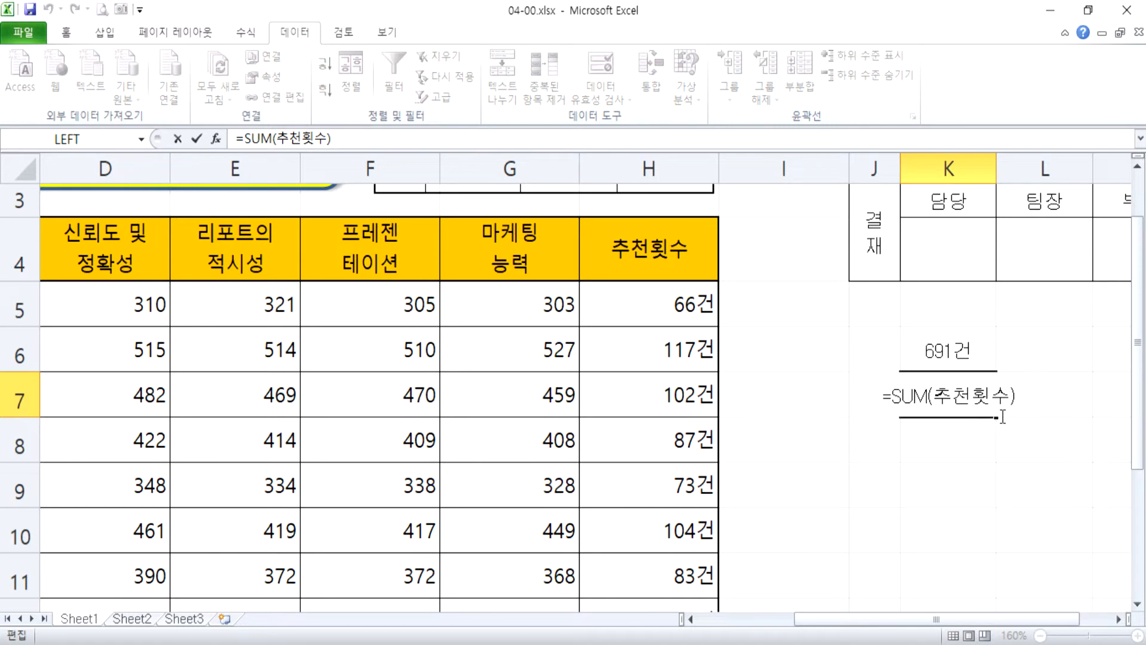
key("Escape")
scroll(1005, 436, "up", 4)
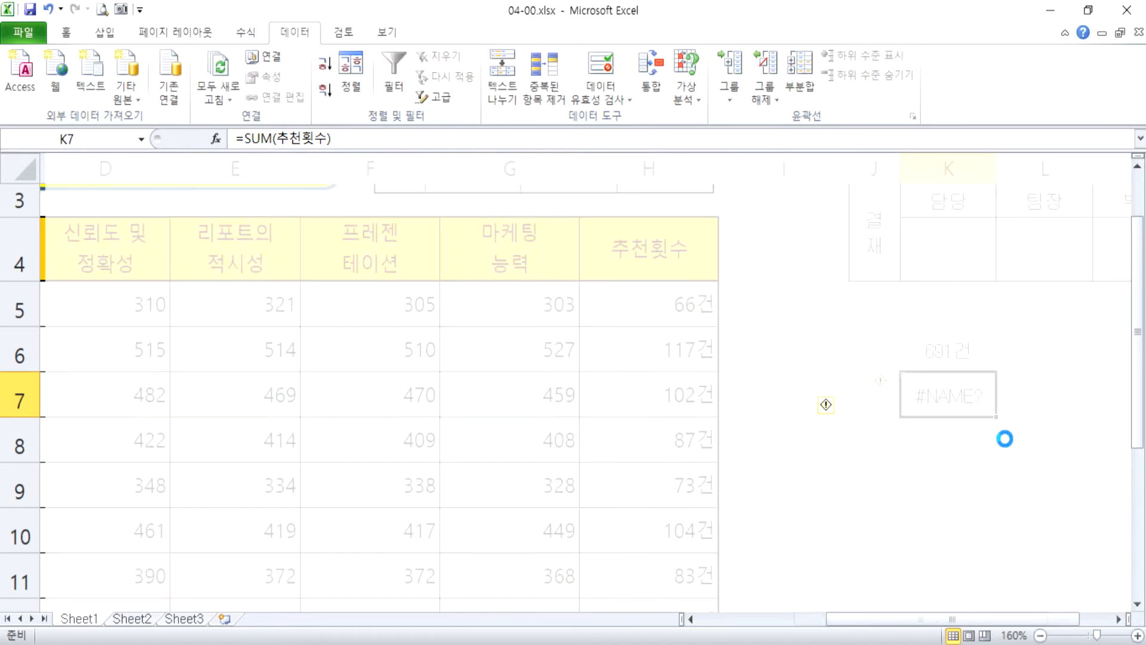
key("F2")
key("Escape")
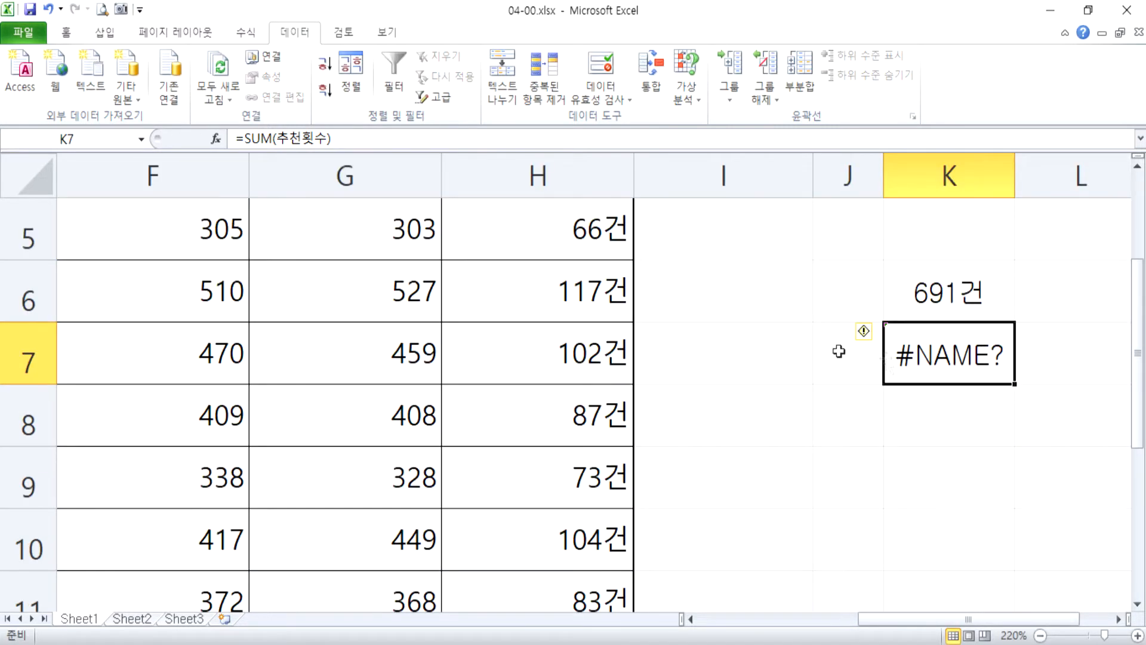
Define the name 추천횟수 for the recommendation count cells H5:H12.
scroll(649, 306, "down", 1)
scroll(650, 306, "up", 2)
left_click(535, 475)
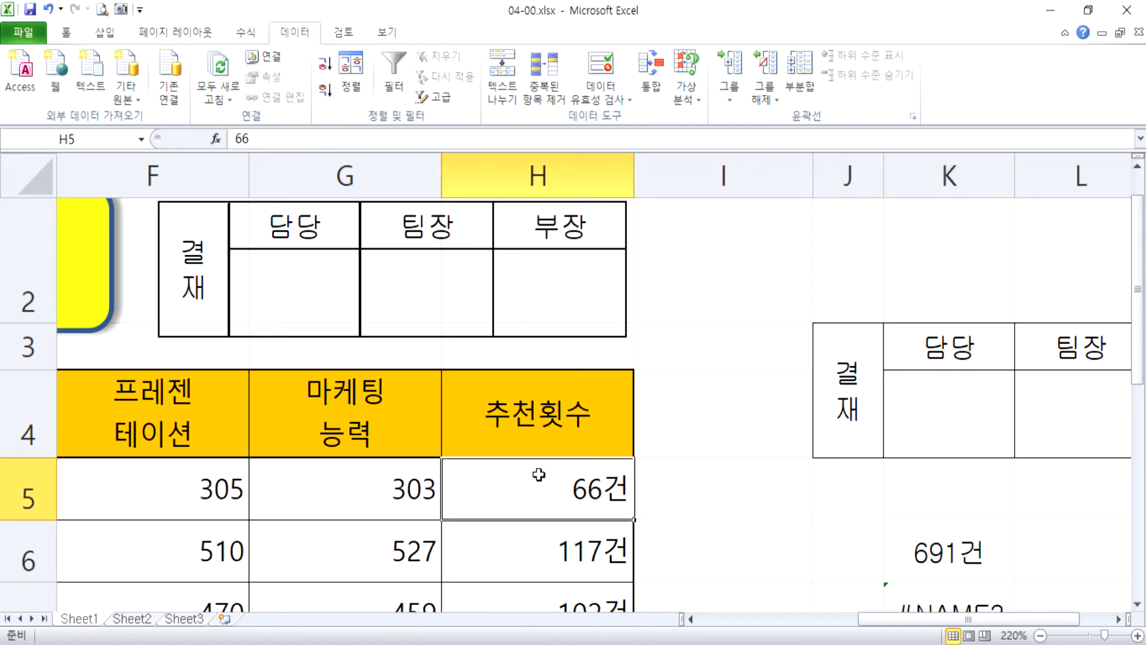
scroll(540, 471, "down", 4)
scroll(540, 472, "down", 3)
scroll(594, 460, "down", 1)
left_click_drag(691, 248, 690, 463)
left_click(128, 135)
type("추천")
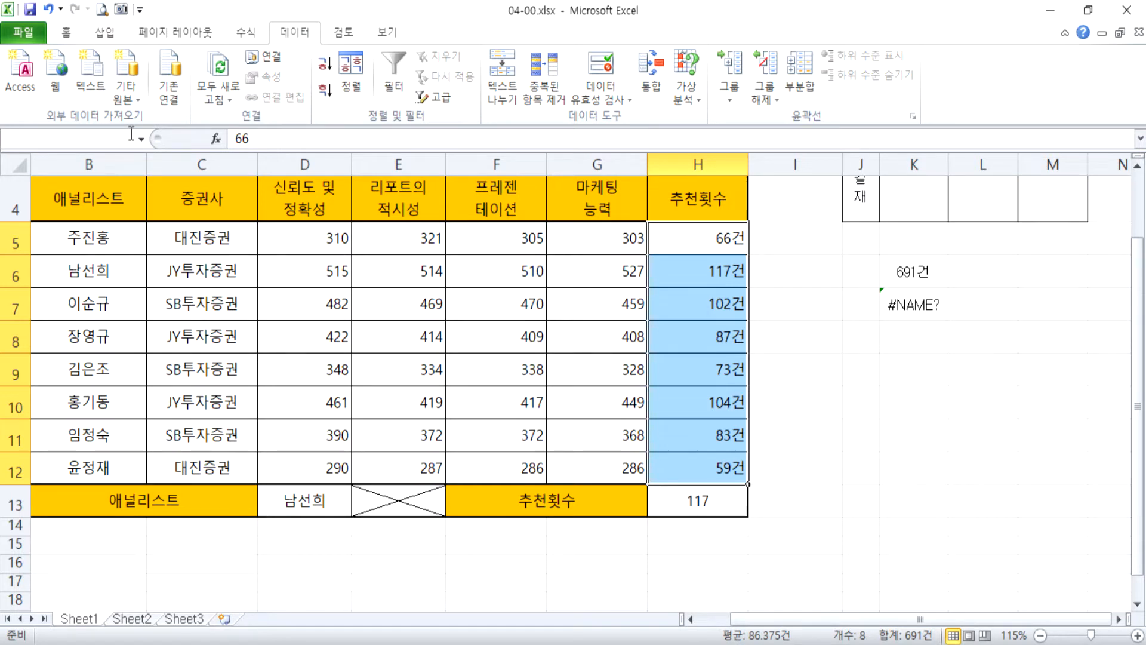
type("횟수")
key("Return")
Check which cells the name 추천횟수 refers to in the K7 formula.
left_click(925, 305)
key("F2")
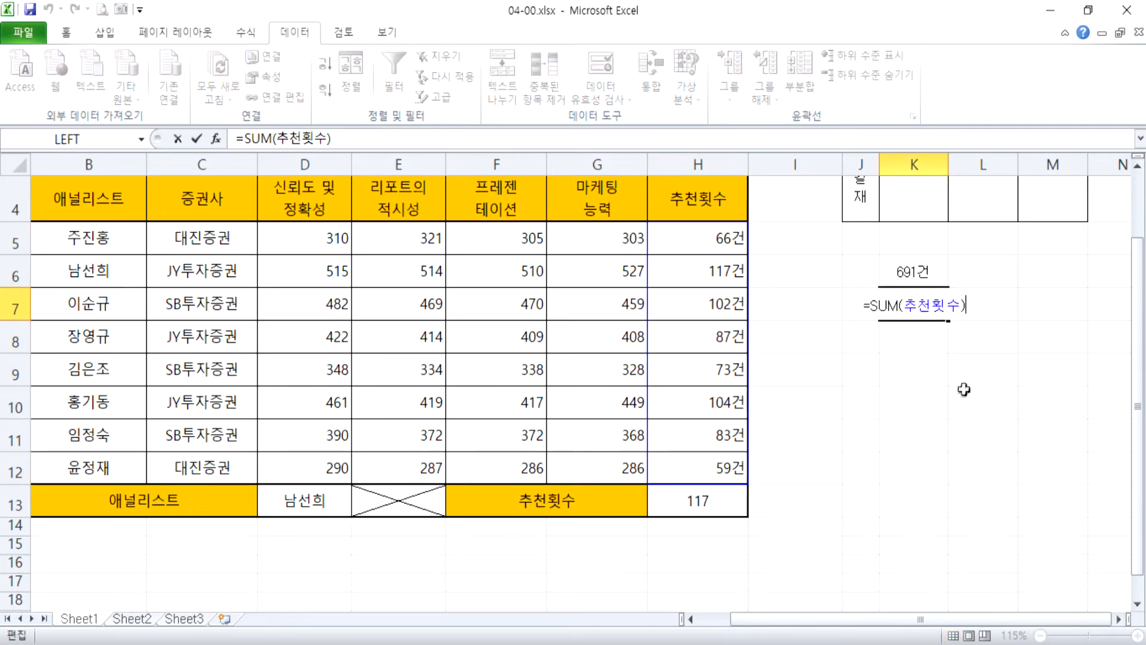
key("ctrl+Return")
Check the defined names of H5:H12 and C5:C12 by selecting each range, then deselect.
left_click_drag(686, 239, 685, 459)
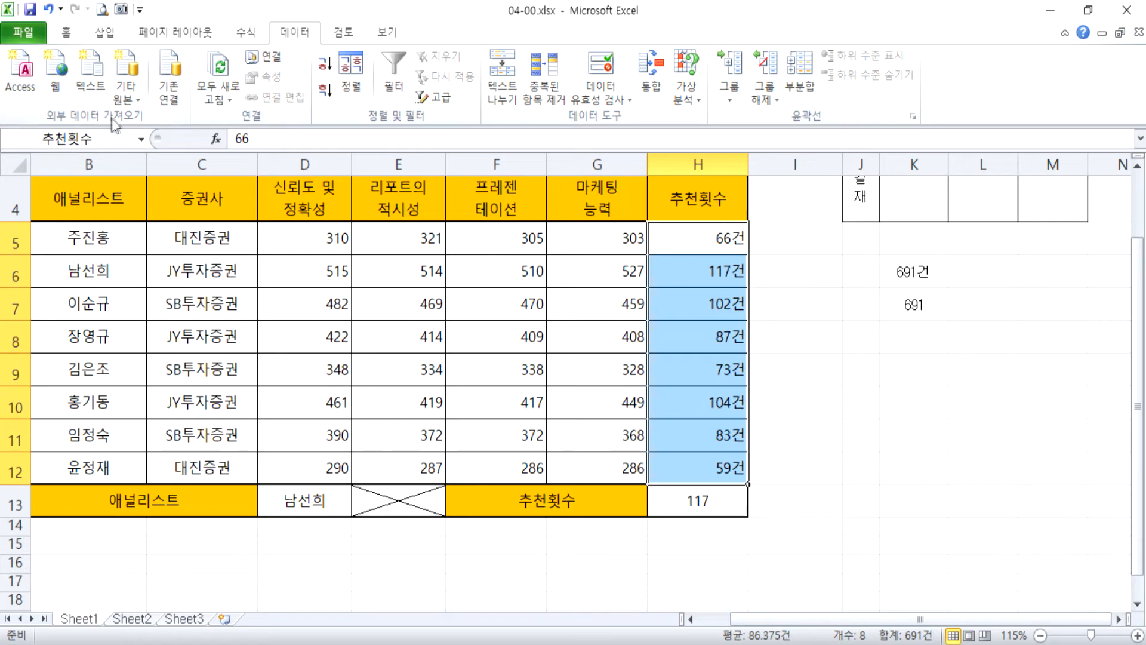
left_click(896, 351)
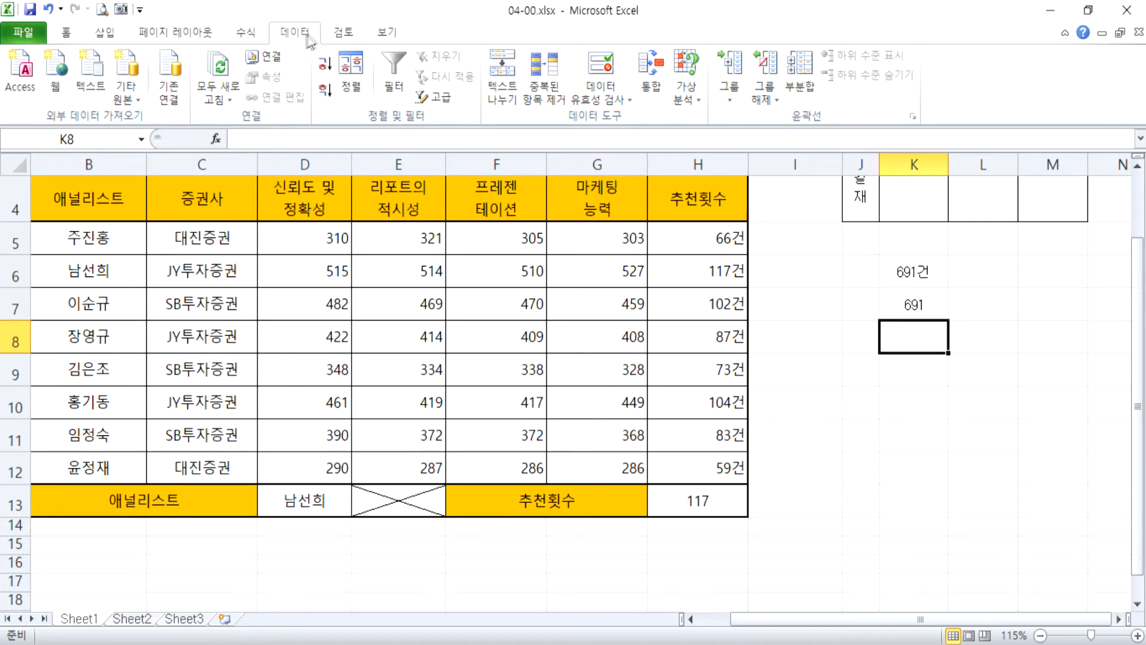
left_click_drag(169, 236, 196, 465)
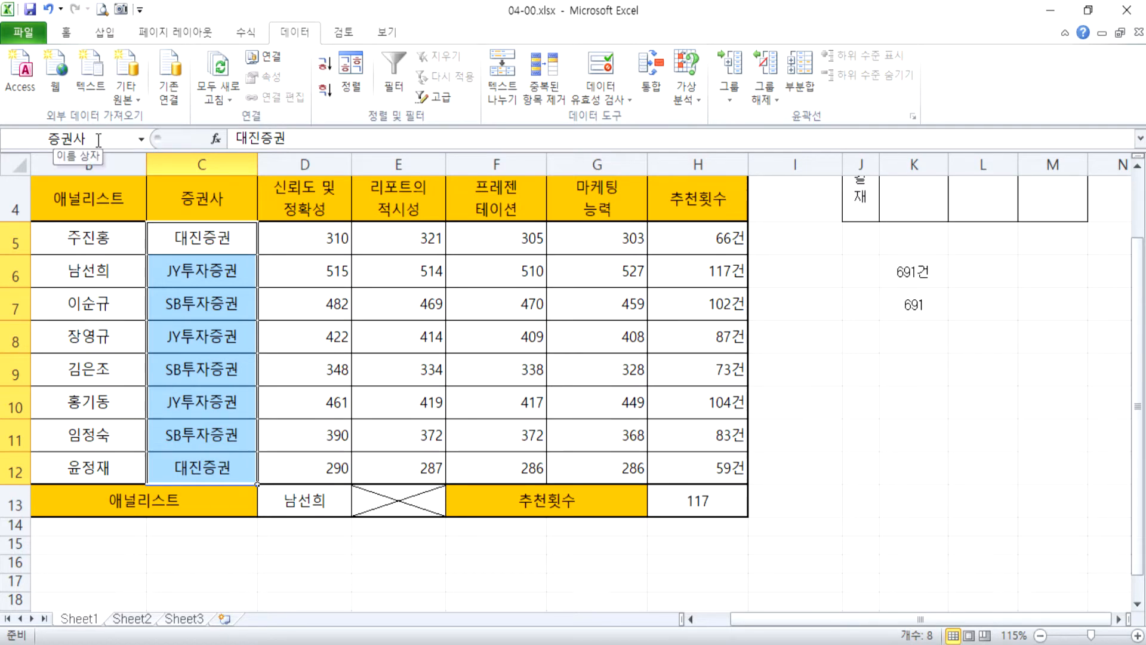
left_click(926, 434)
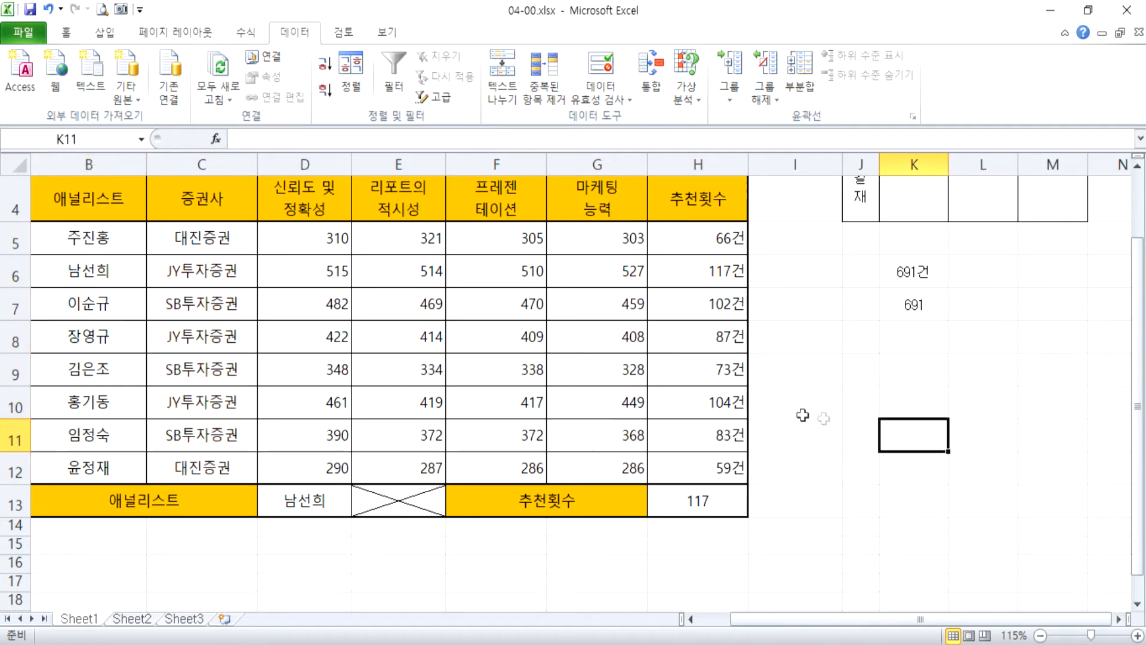
Enter the formula =COUNTA(증권사) in the empty cell H25 below the table.
scroll(215, 367, "down", 5)
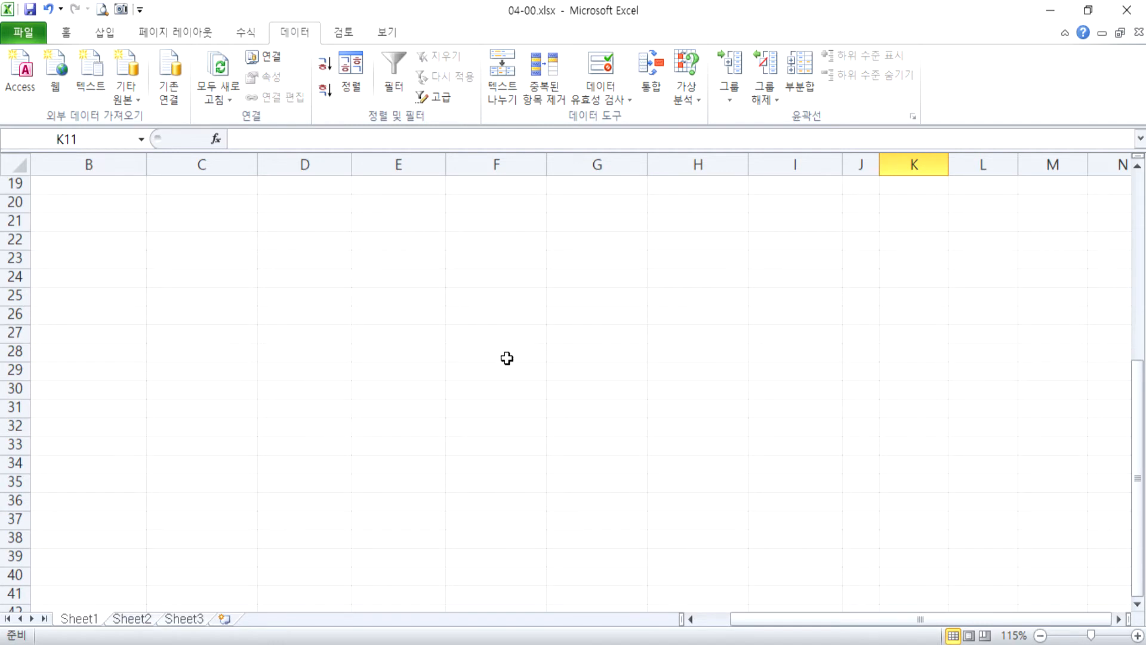
scroll(543, 357, "up", 4)
left_click(603, 262)
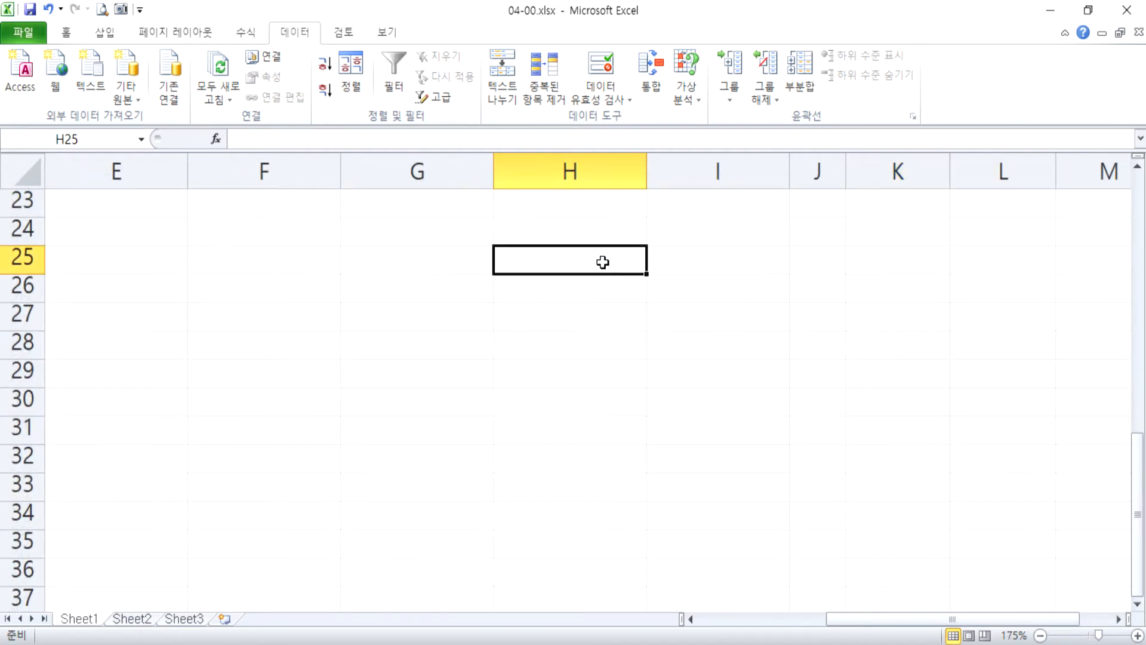
type("=채ㅕㅜㅅ")
key("BackSpace")
key("BackSpace")
key("BackSpace")
key("BackSpace")
key("Escape")
scroll(572, 284, "up", 2)
type("=COUN")
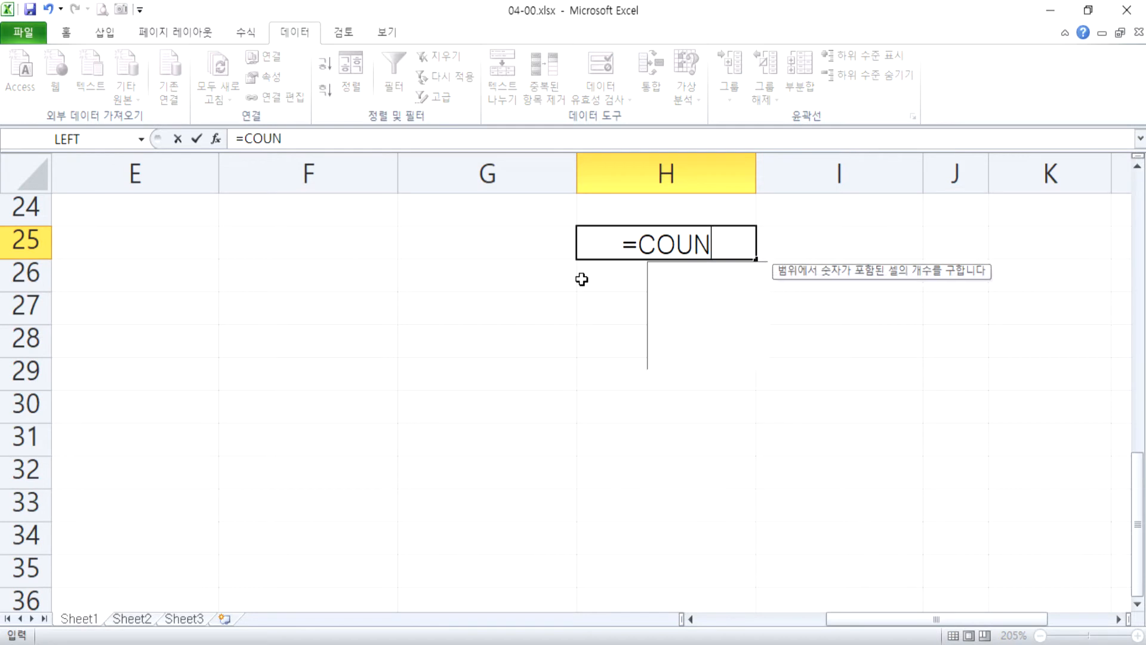
type("TA(ㅈ증권사")
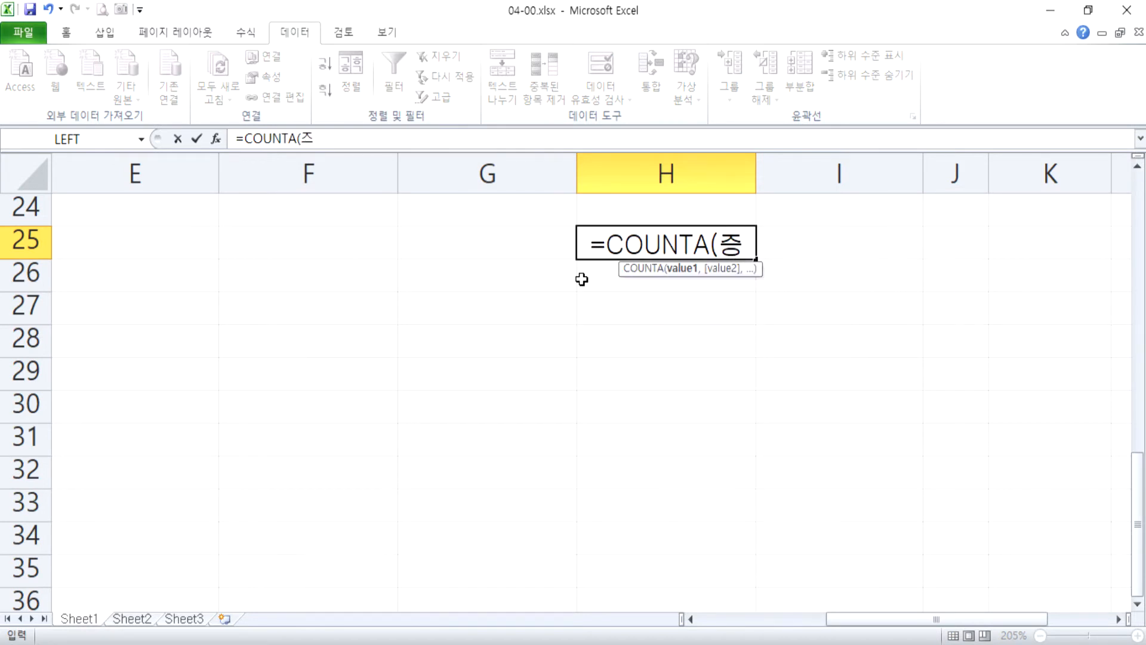
type(")")
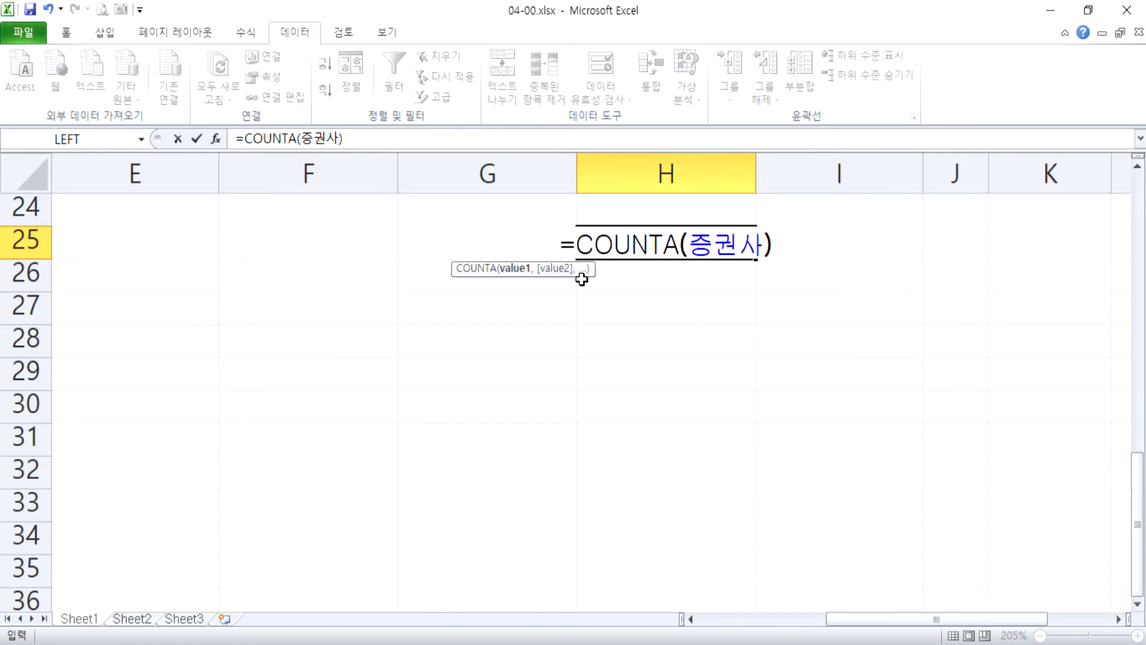
key("Return")
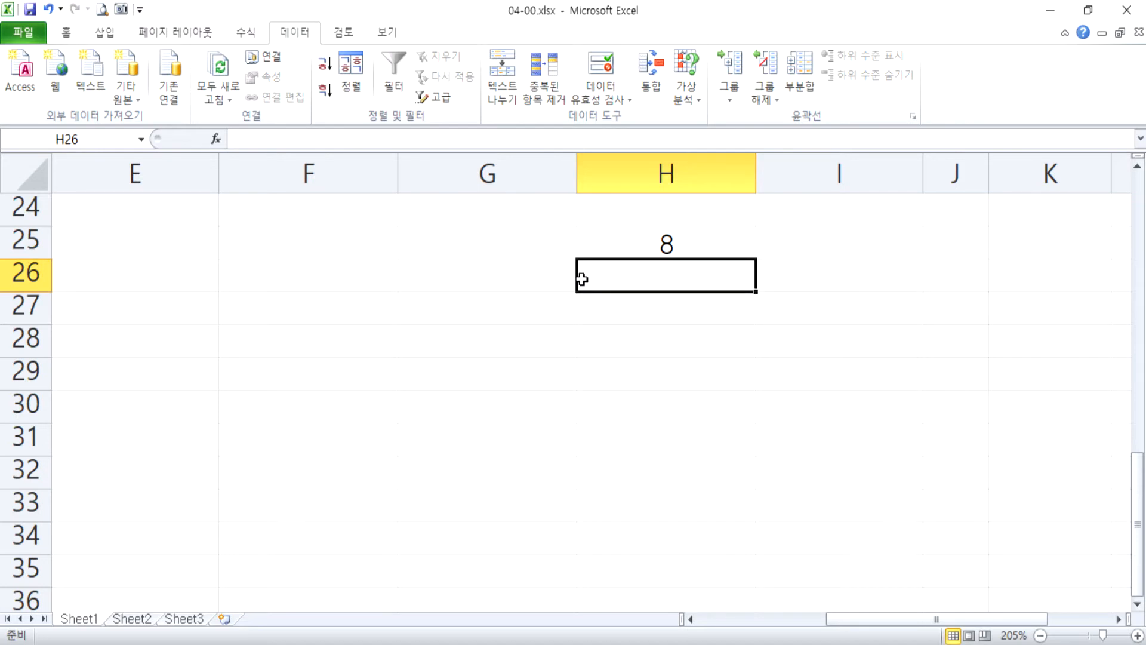
Review the COUNTA formula in H25 and keep it as it is.
key("Up")
key("F2")
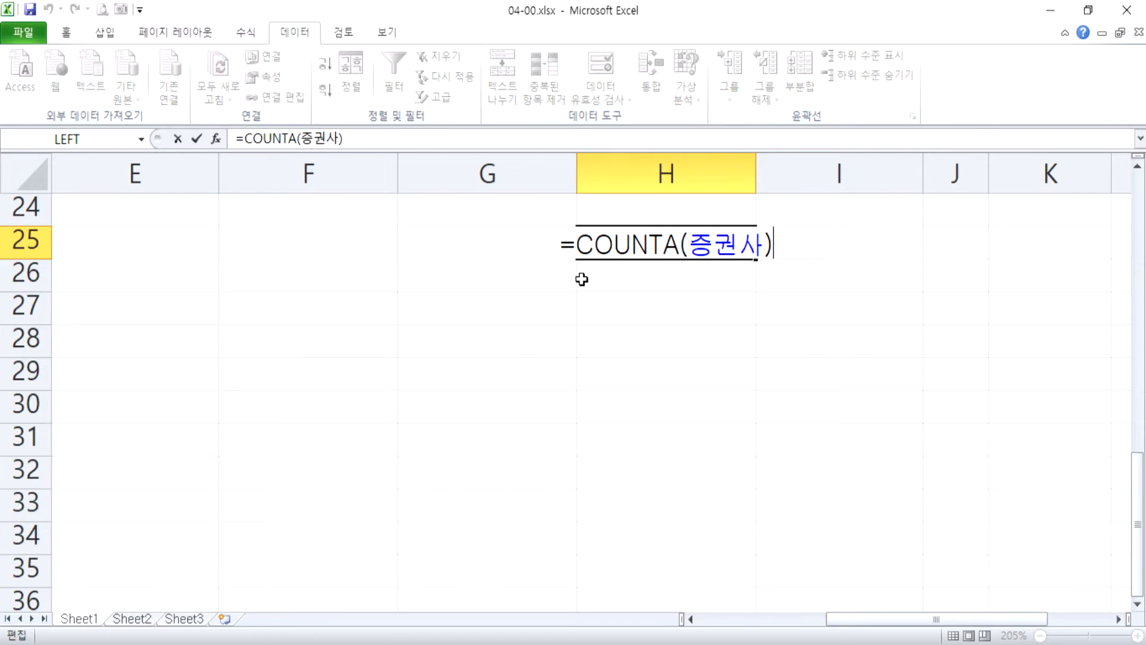
key("ctrl+Return")
Return to the analyst table and select the first securities firm cell, C5.
scroll(302, 368, "up", 8)
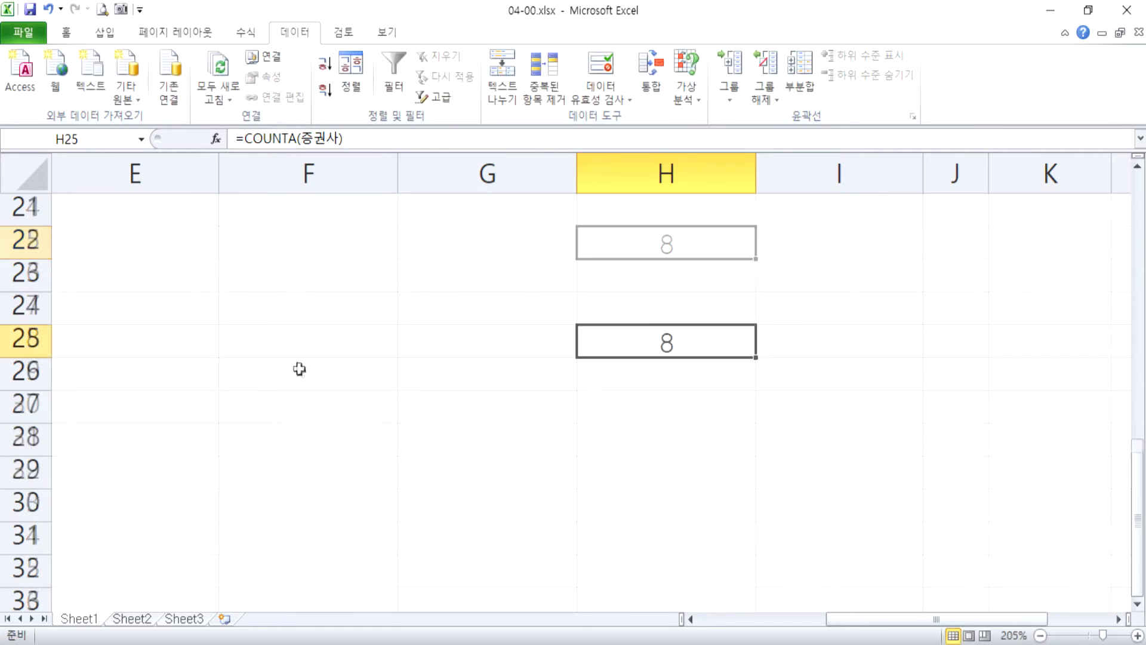
key("Home")
scroll(378, 397, "up", 5)
left_click(466, 459)
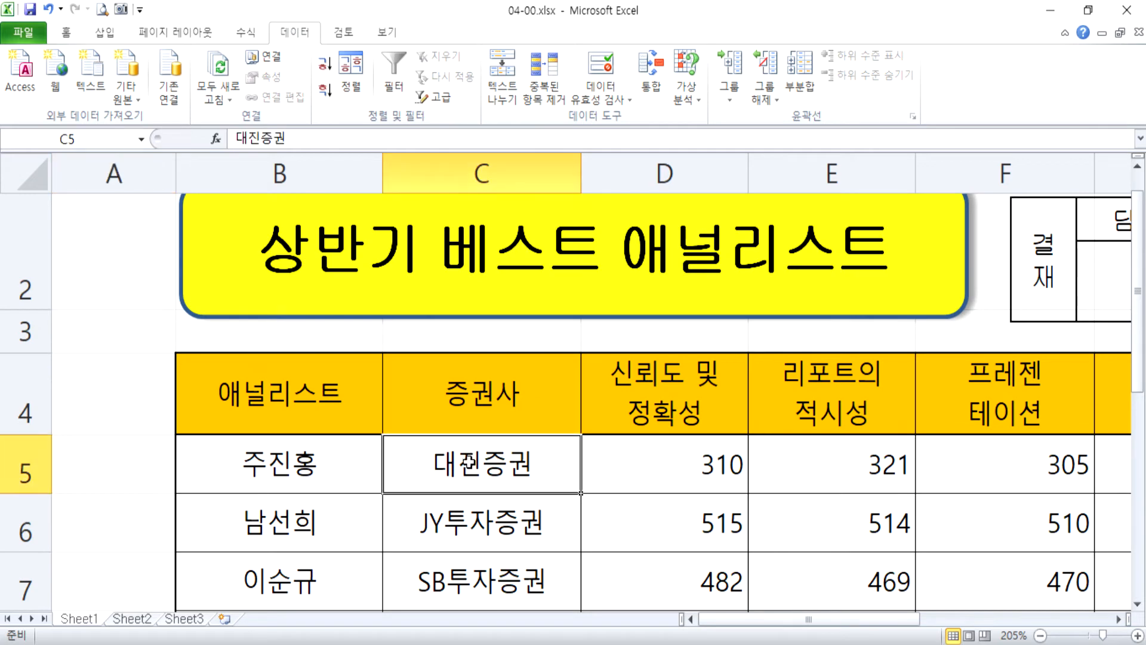
Enter the formula =COUNTA(C5:C12) in empty cell E26 below the table and review it without changing it.
scroll(546, 475, "down", 3)
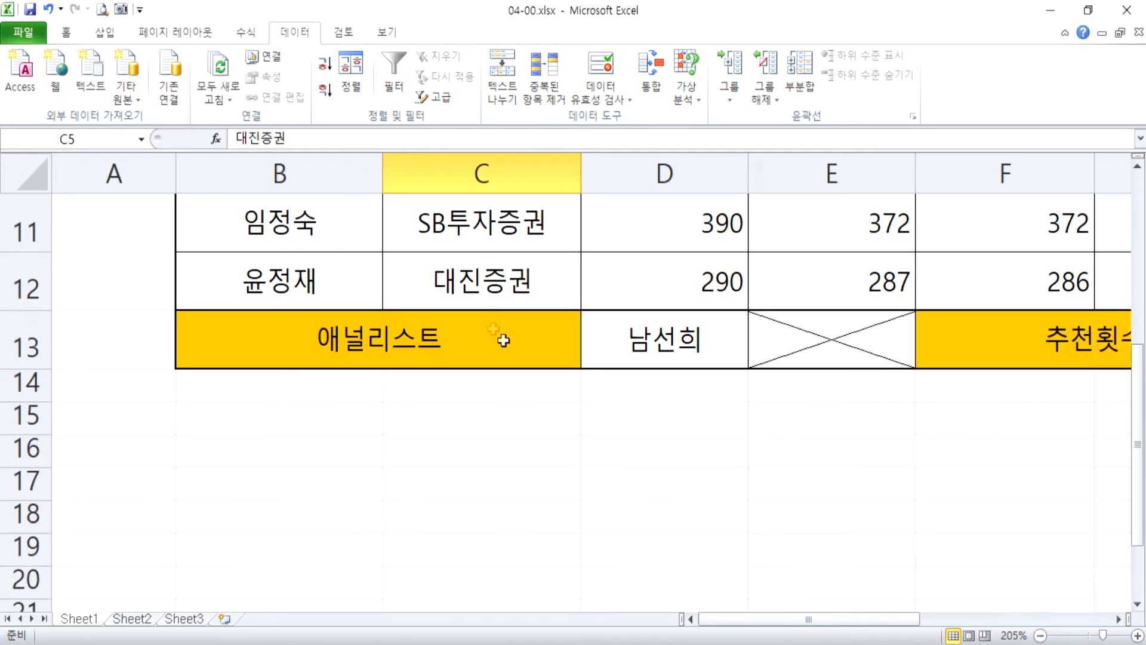
scroll(496, 328, "down", 4)
left_click(845, 305)
type("=C")
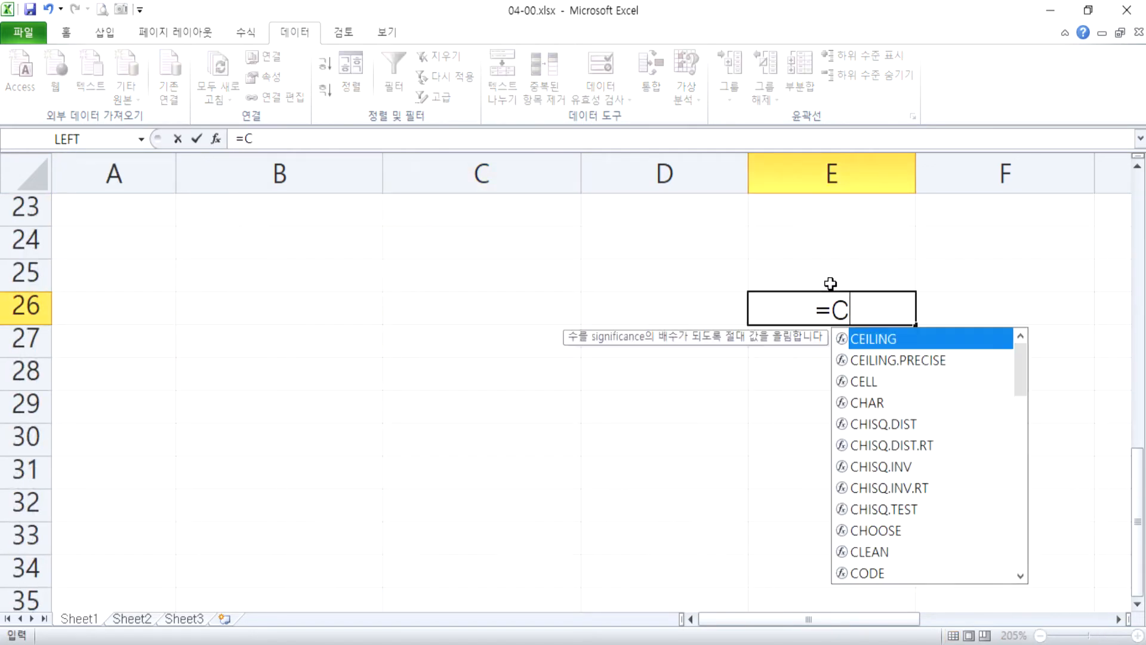
type("OUNTA(C")
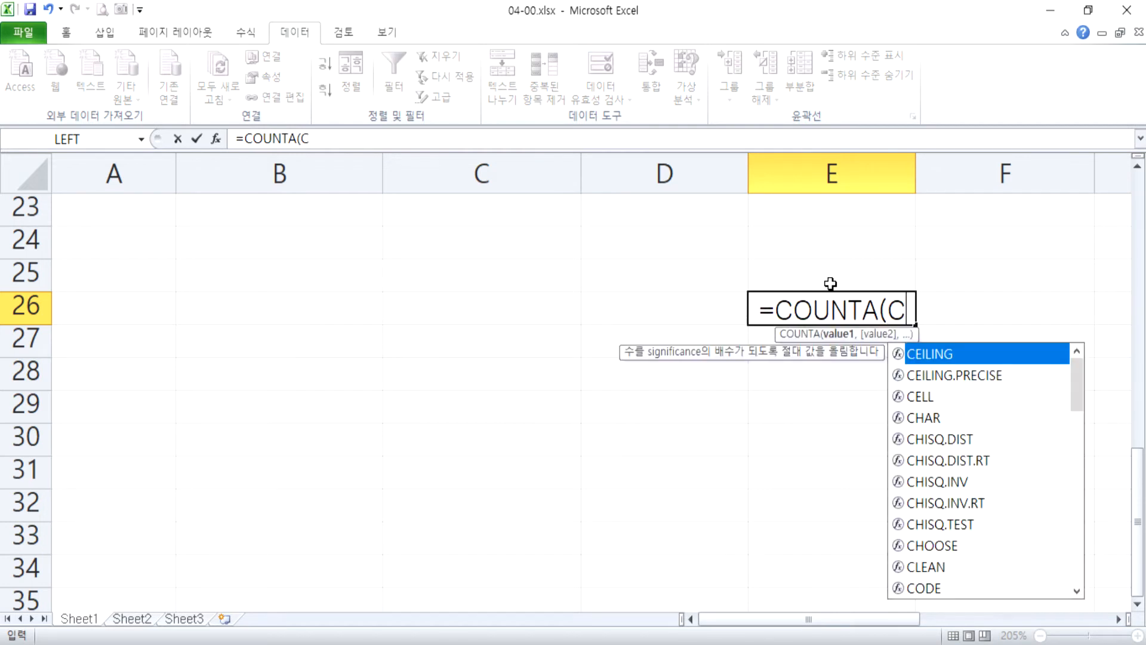
type("5:C12)")
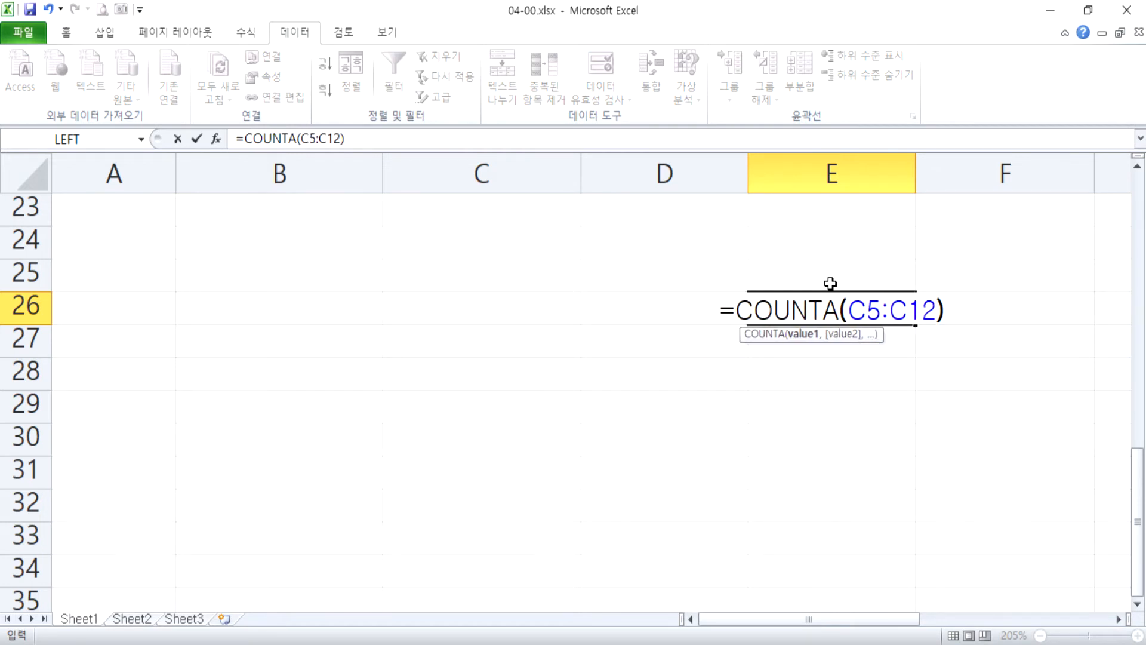
key("Return")
key("Up")
key("F2")
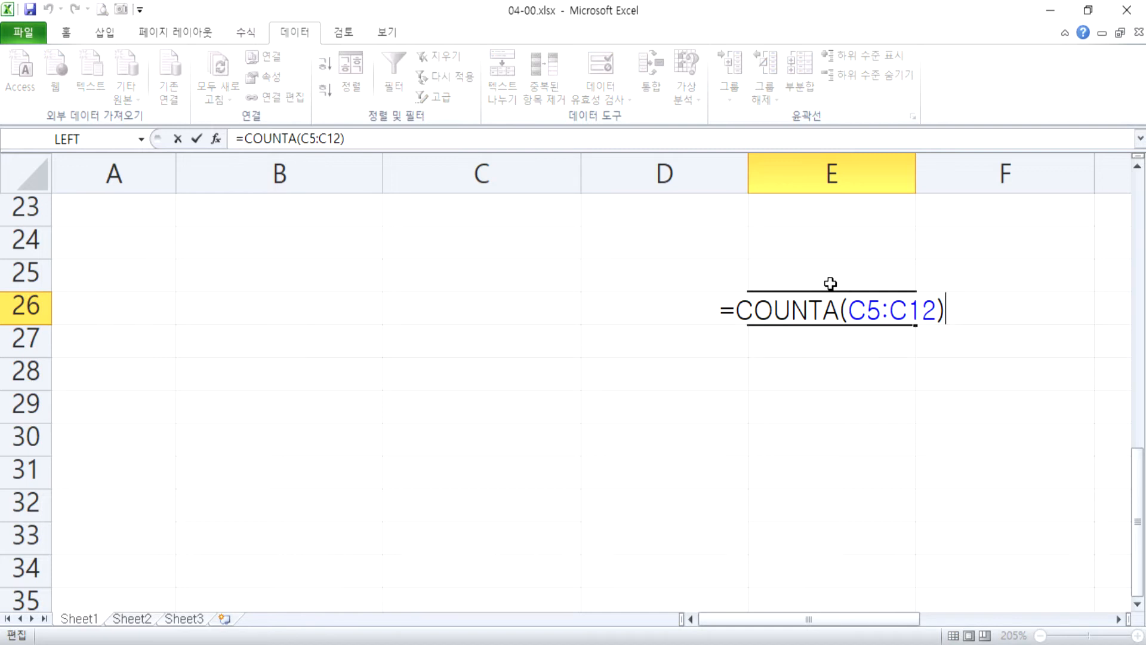
key("Escape")
Enter the formula =COUNTA(증권사) in E27, directly beneath the cell-range version of the count.
key("Down")
type("=")
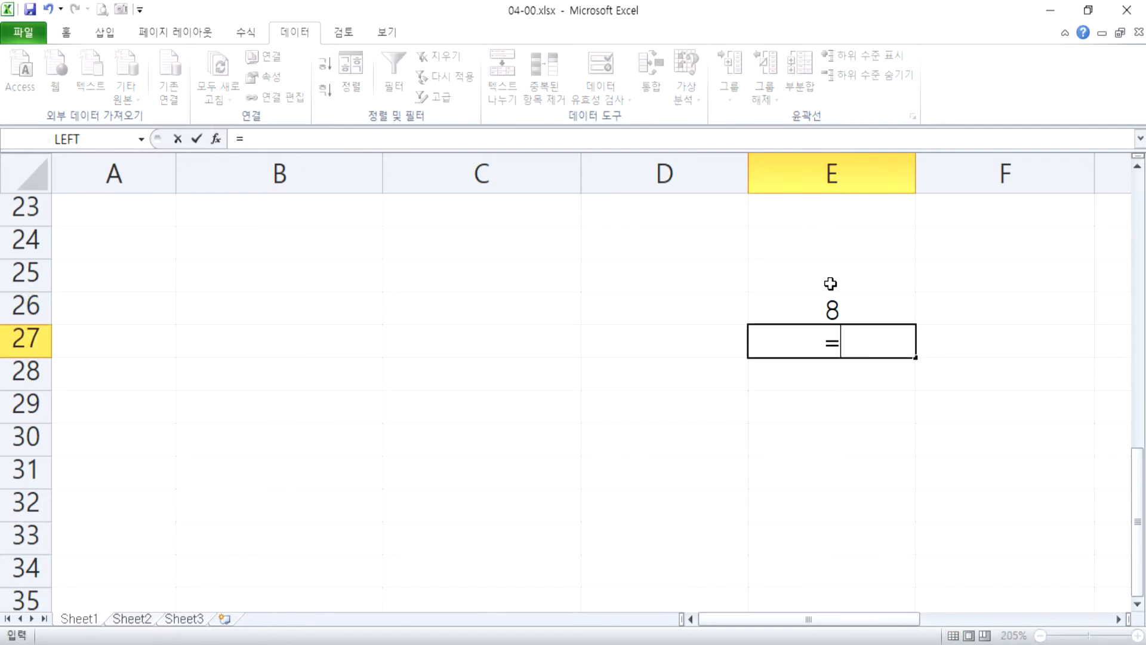
type("채ㅕ")
key("BackSpace")
key("BackSpace")
key("Hangul")
type("CO")
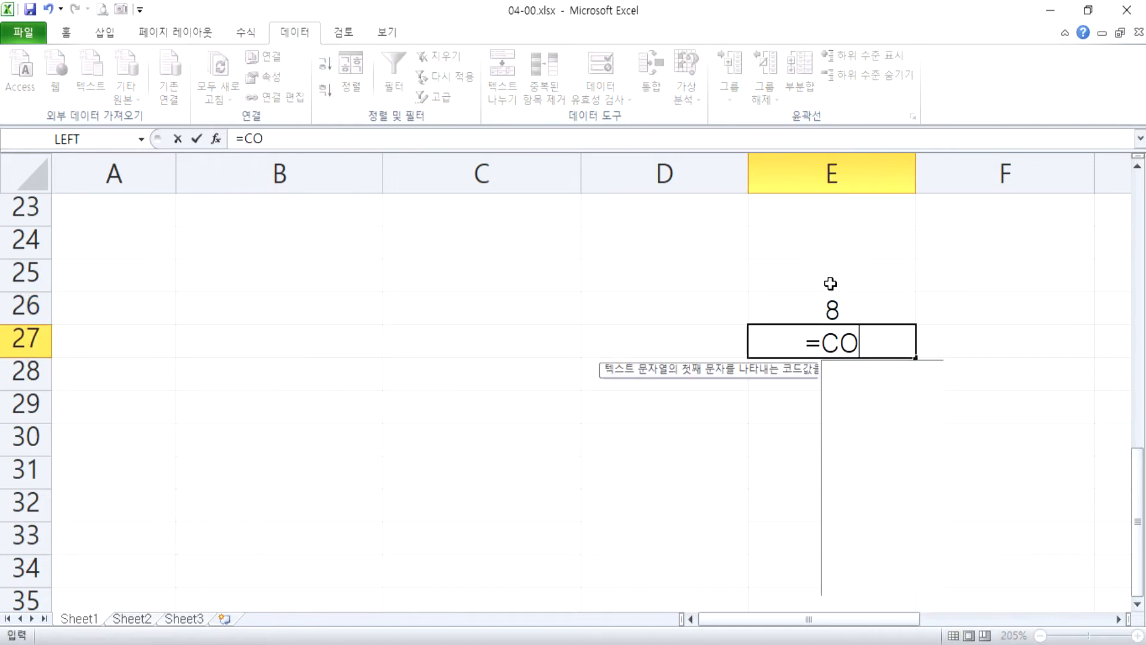
type("UNTA(W")
key("BackSpace")
key("Hangul")
type("증권사")
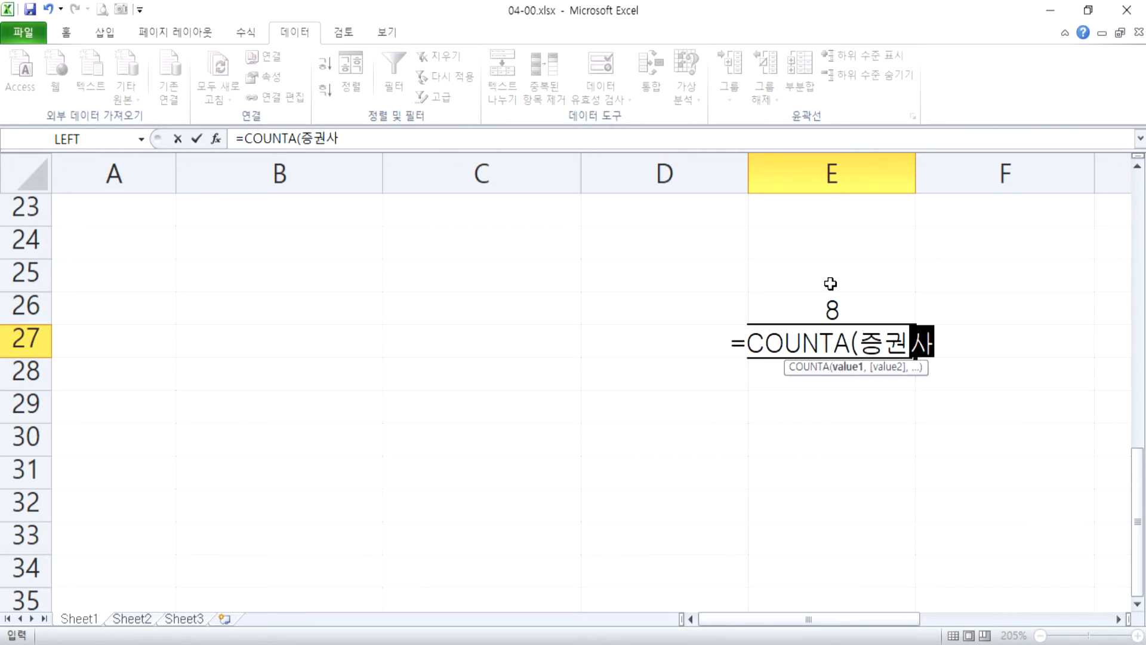
key("Return")
Compare the COUNTA formulas in E26 and E27, leaving both as they are.
key("Up")
key("Up")
key("F2")
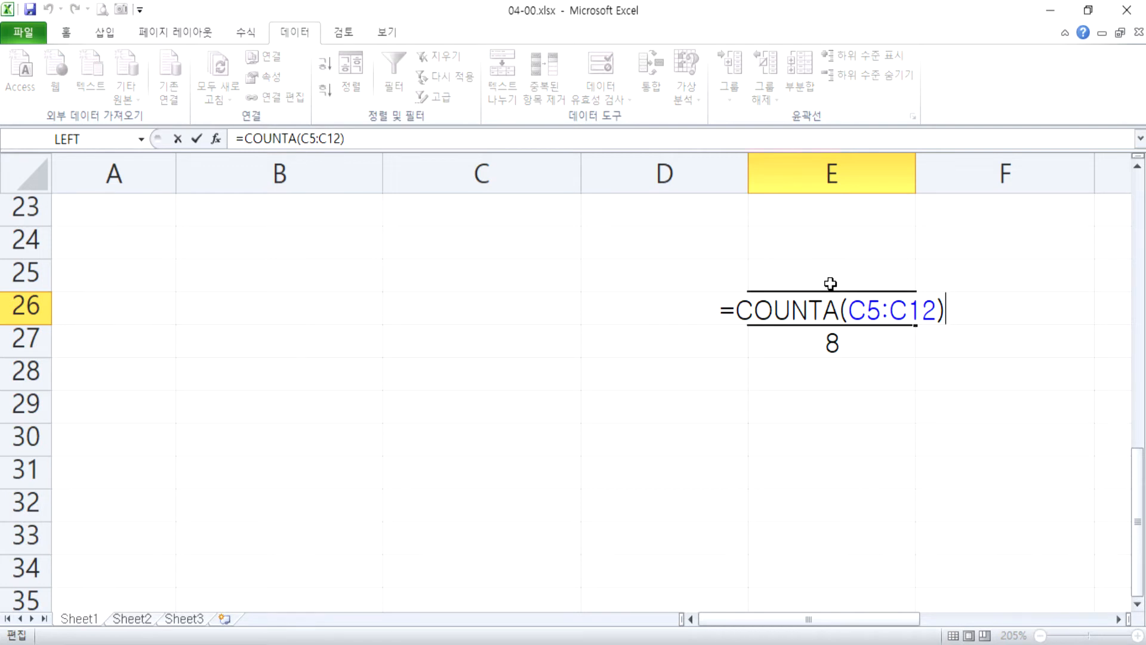
key("Escape")
key("Down")
key("F2")
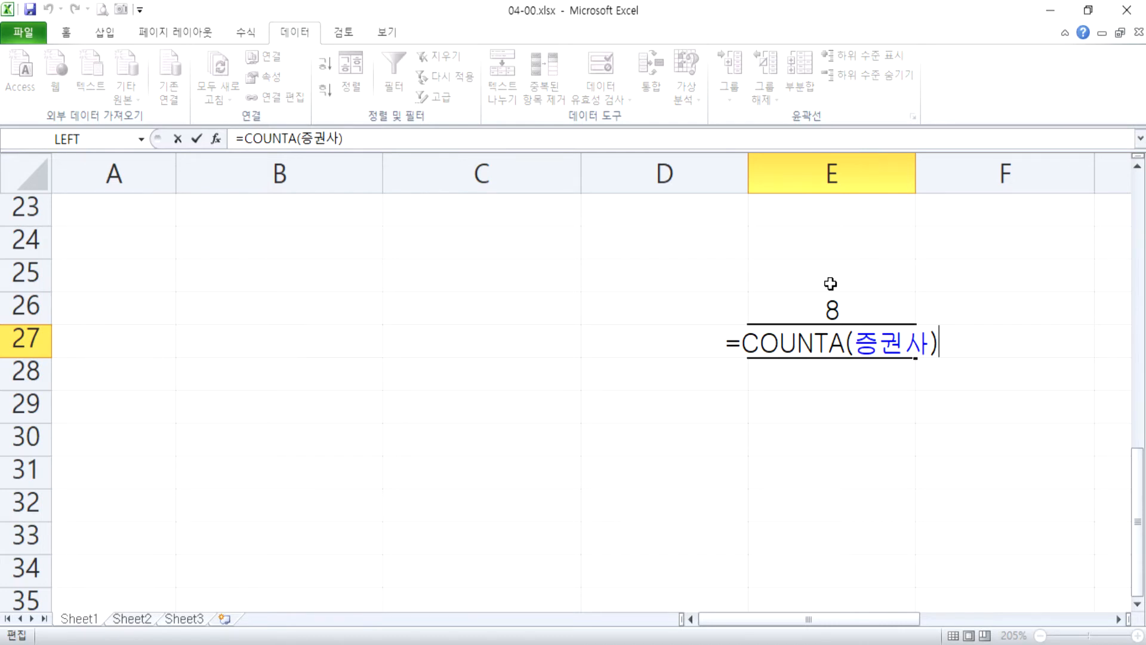
key("Escape")
Apply red gradient-fill data bars as conditional formatting to the 마케팅 능력 scores in G5:G12.
scroll(723, 358, "down", 5)
scroll(688, 343, "up", 4)
scroll(687, 343, "down", 2)
scroll(687, 342, "up", 2)
left_click_drag(764, 382, 749, 539)
left_click_drag(749, 281, 760, 531)
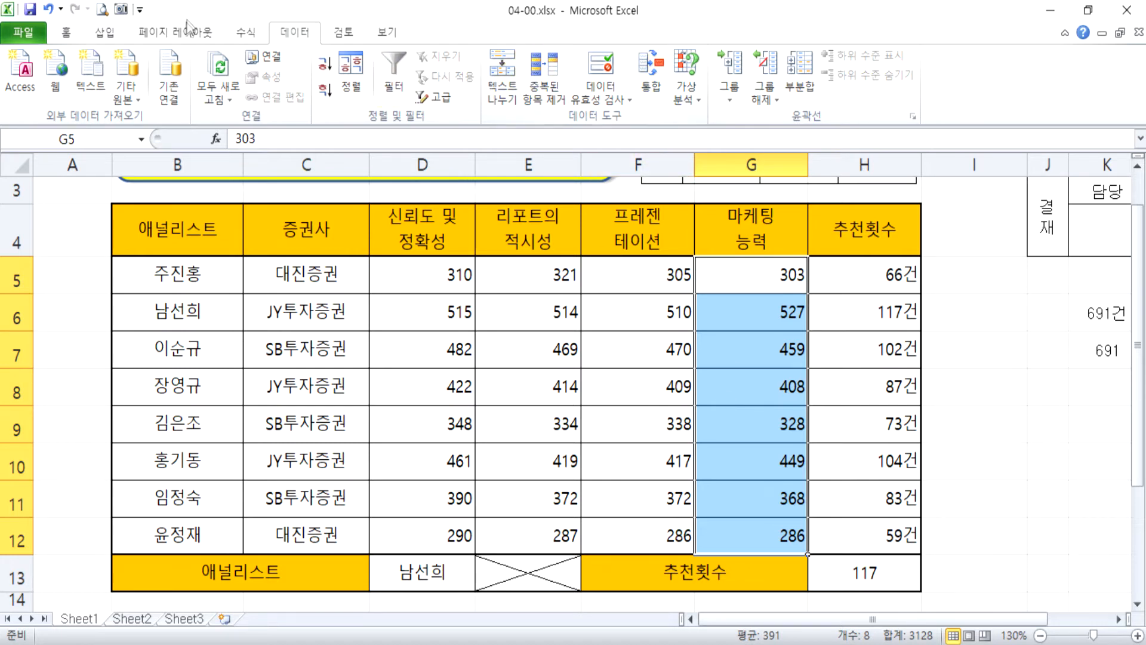
left_click(67, 32)
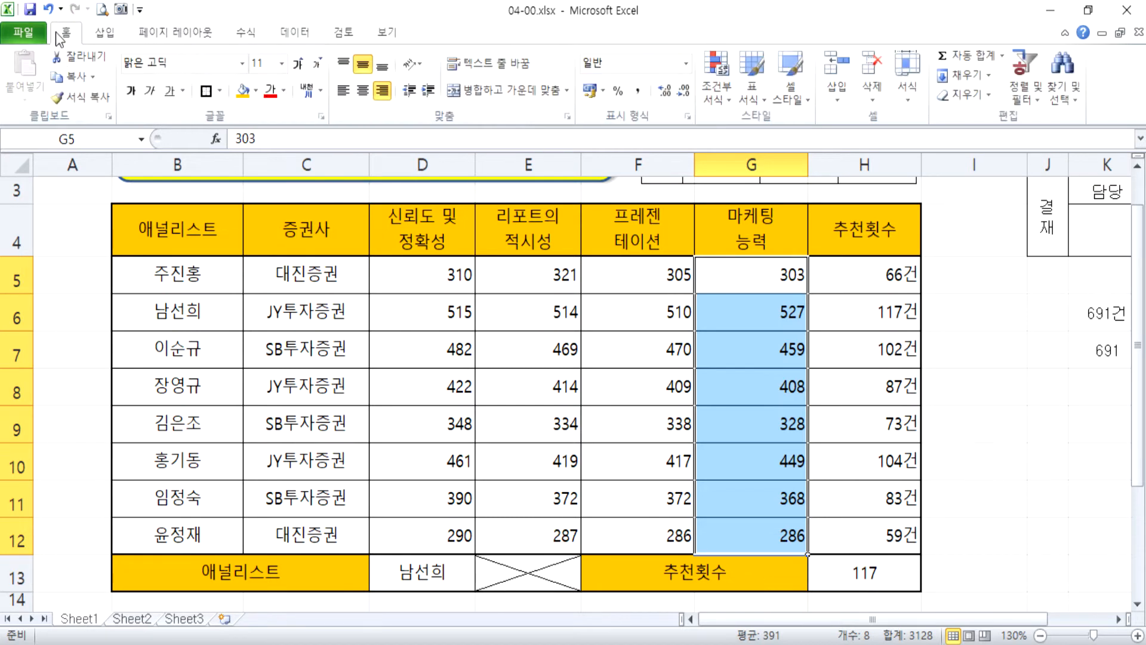
left_click(722, 73)
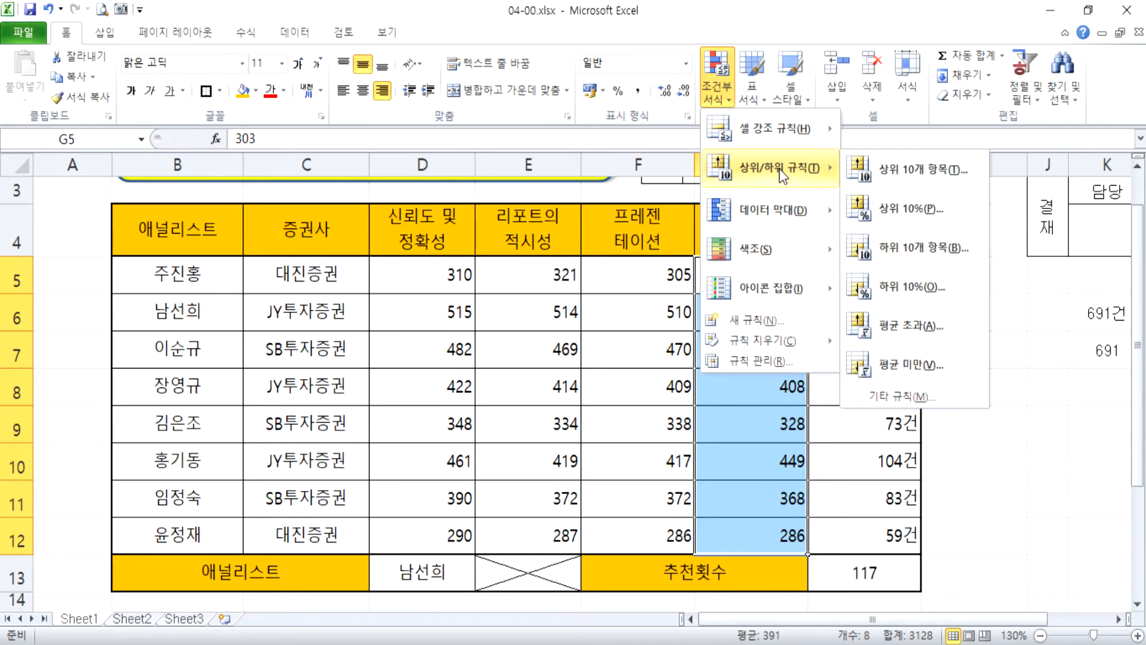
mouse_move(787, 254)
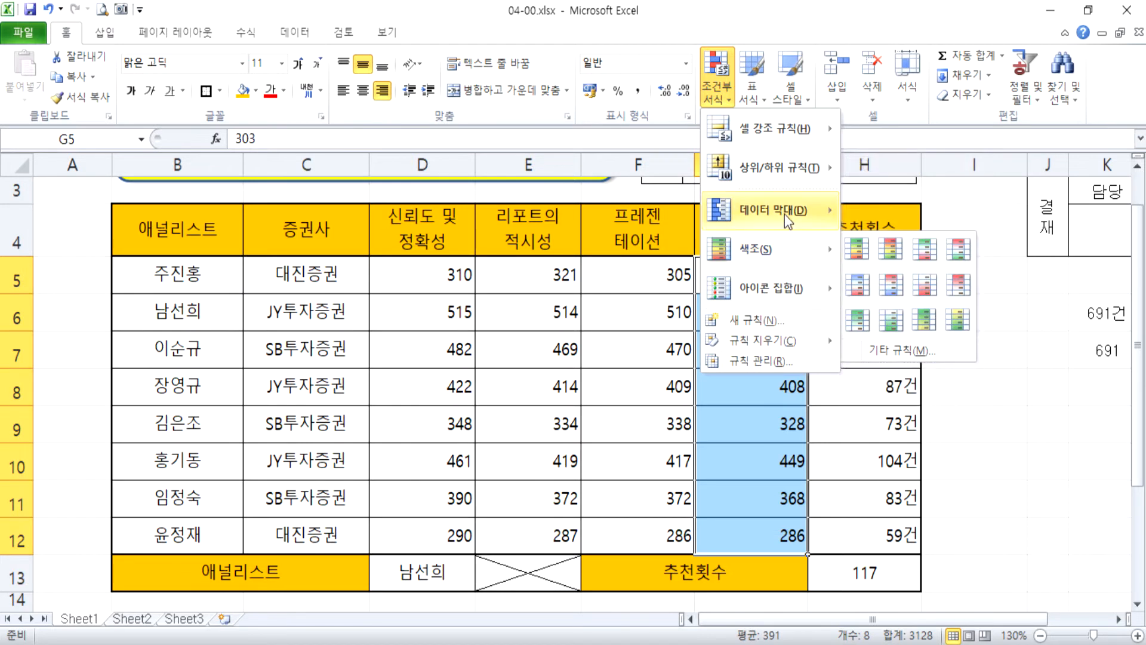
mouse_move(784, 213)
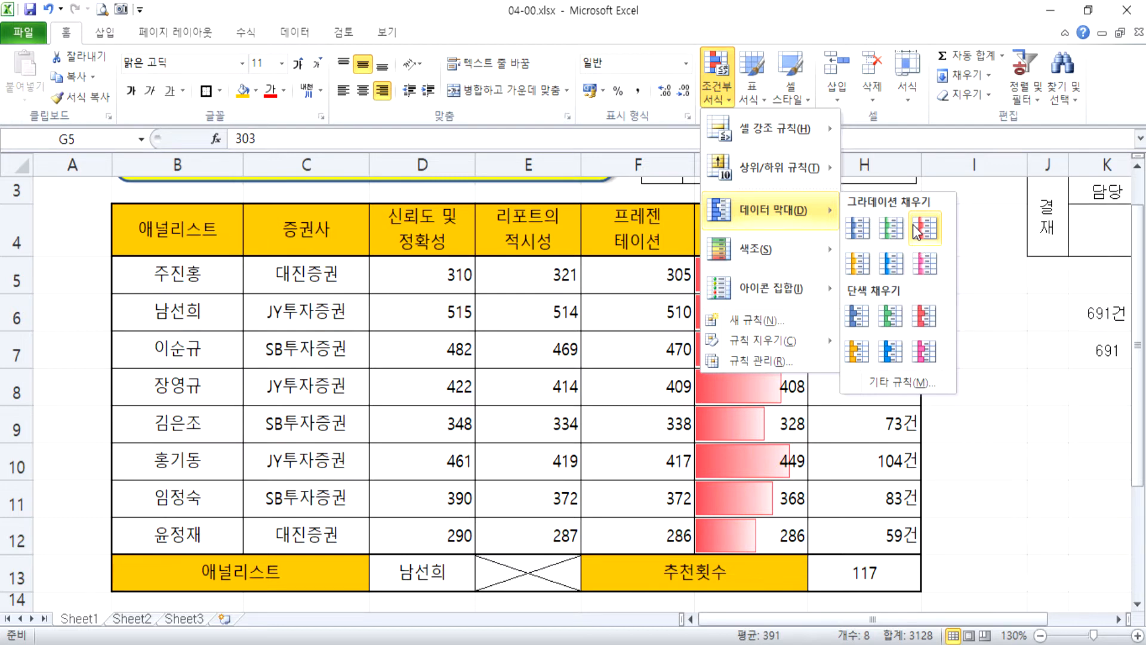
left_click(924, 229)
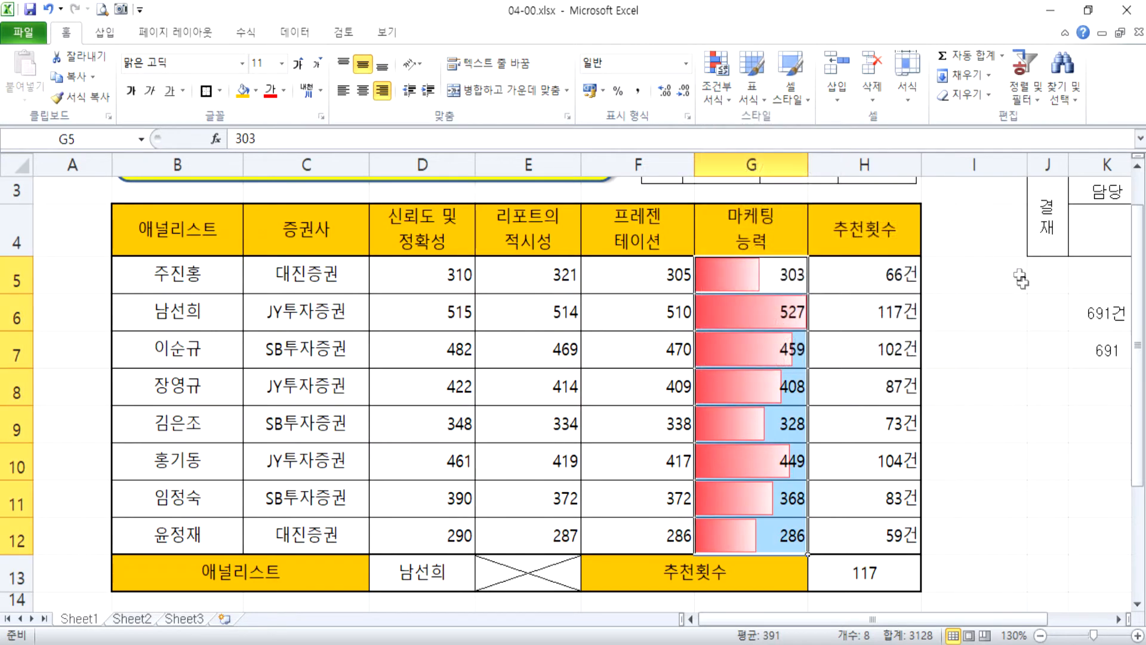
Deselect the formatted range and examine the data bars of cells G6 and G12.
scroll(1013, 323, "down", 1)
scroll(1005, 316, "up", 1)
left_click(1004, 313)
scroll(1001, 315, "down", 3)
scroll(997, 312, "up", 2)
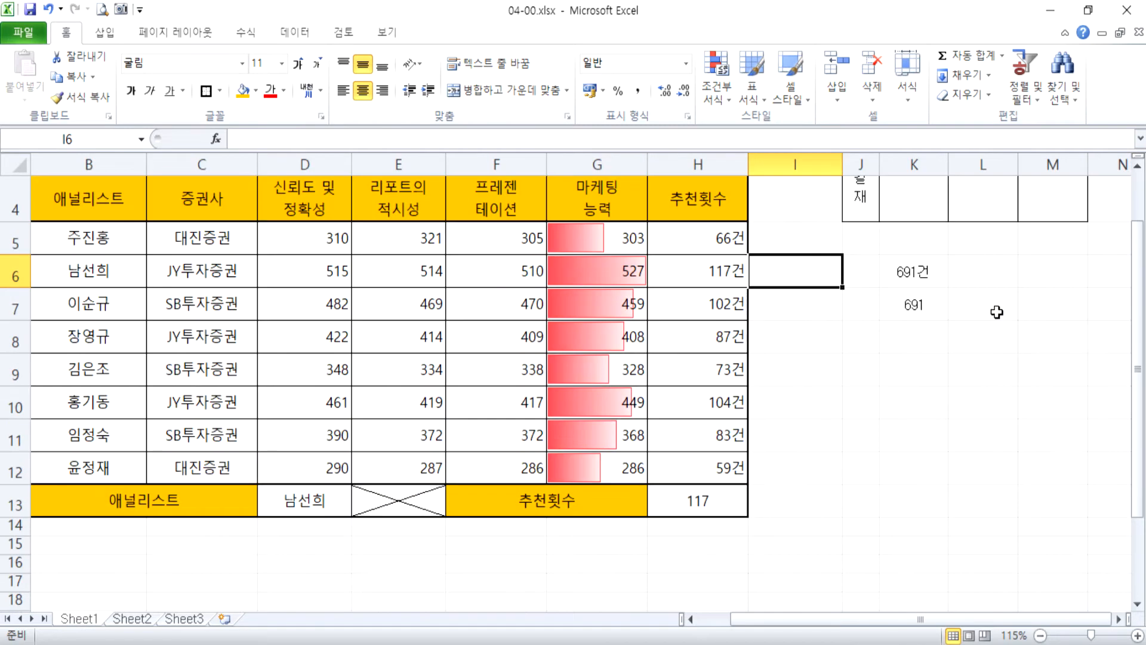
left_click(580, 262)
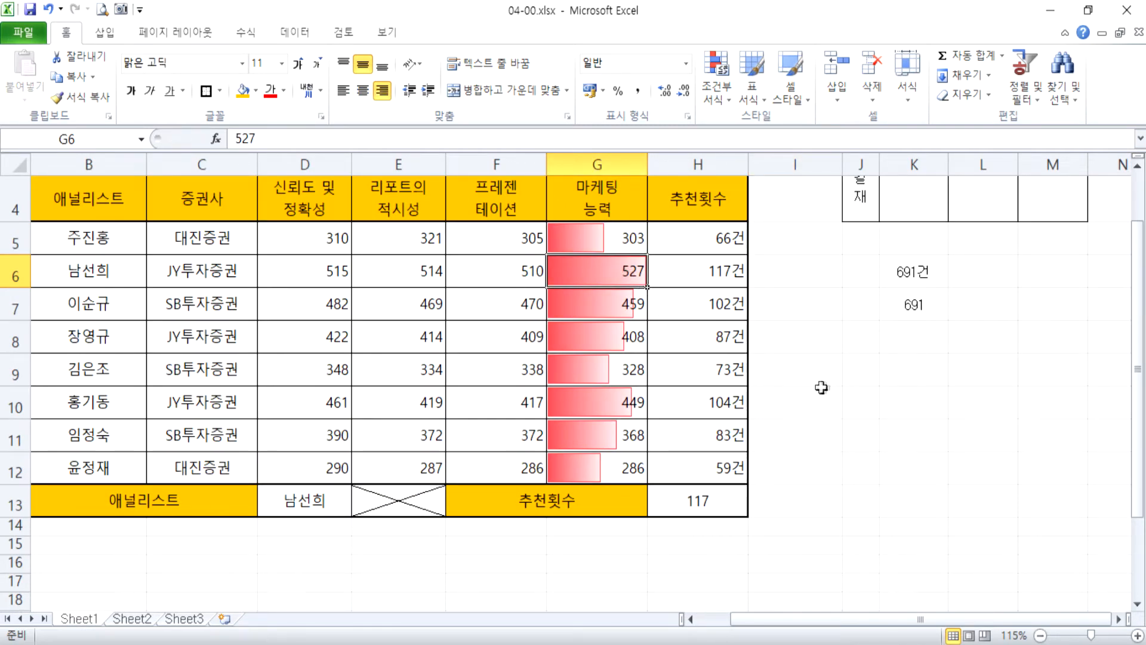
left_click(632, 468)
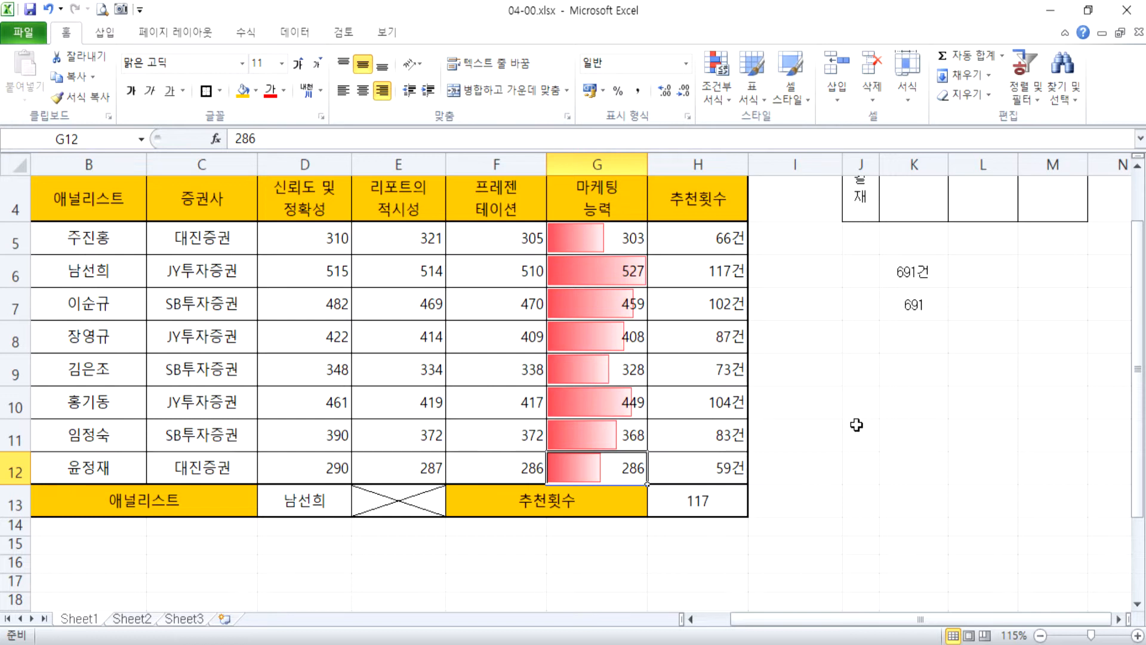
Try the value 5270 in G6 to test how the data bars scale, and undo the change.
left_click(625, 258)
key("F2")
type("0")
key("Return")
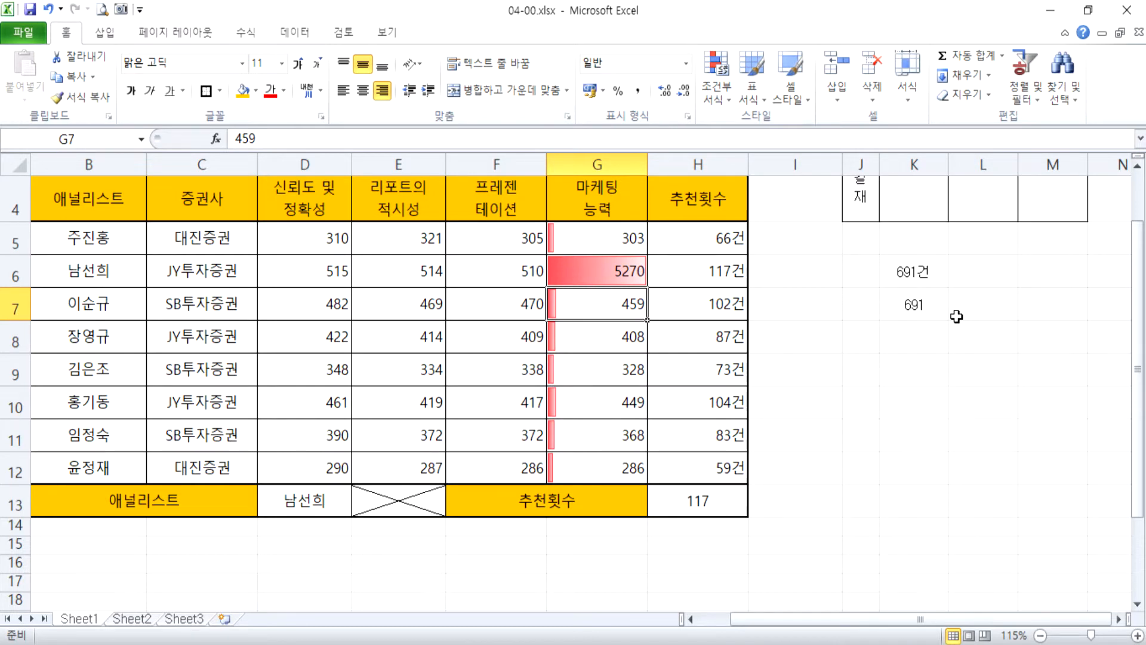
key("ctrl+z")
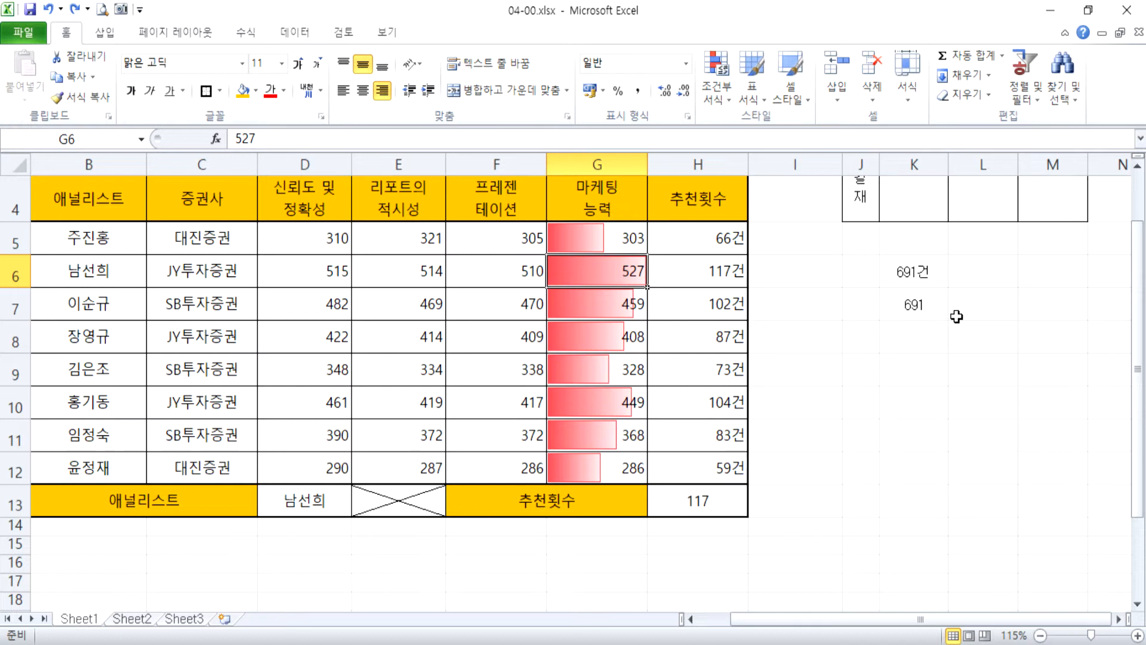
Examine the table records in rows 6, 7 and 10 (B:H) together with their 추천횟수 values.
left_click(715, 269)
left_click_drag(716, 268, 717, 304)
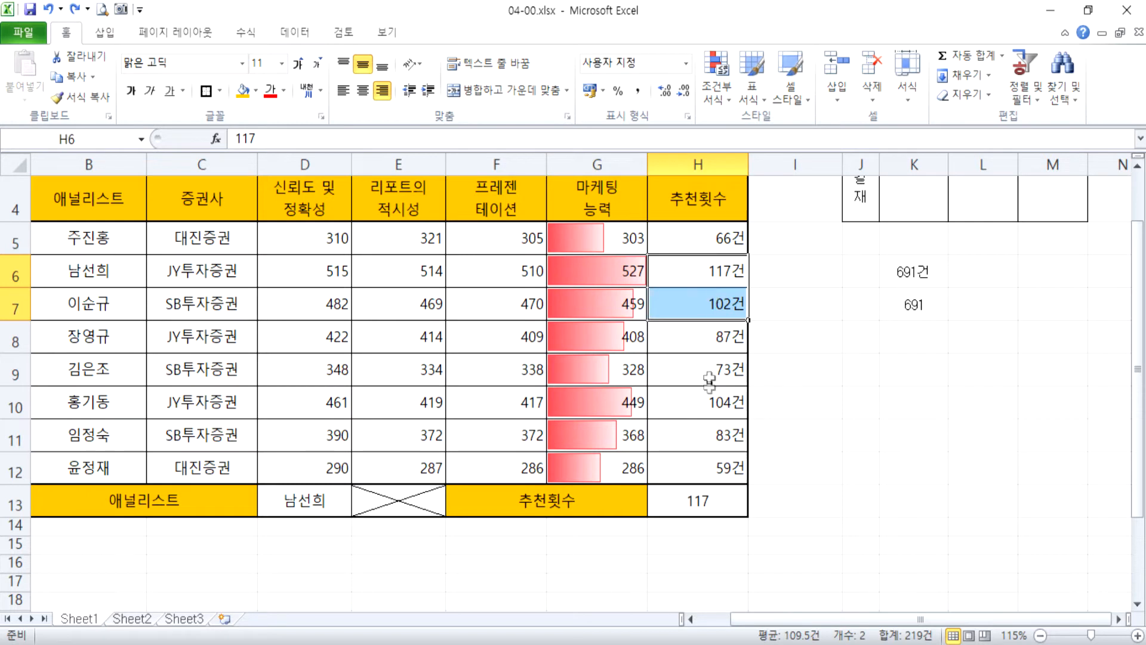
left_click(706, 404)
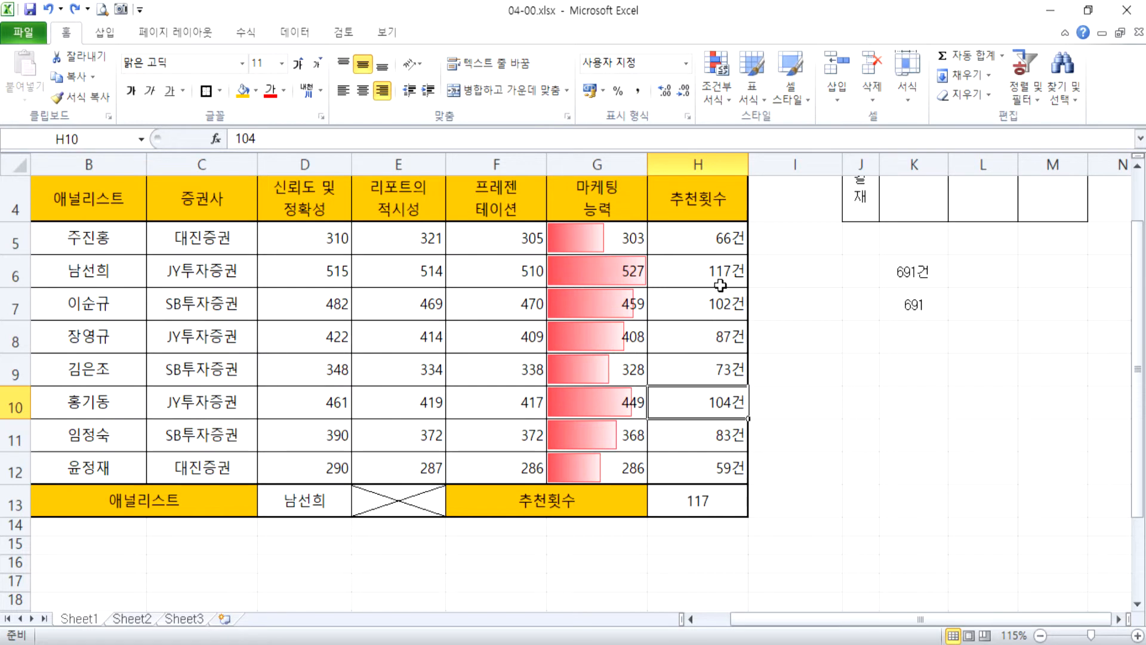
left_click_drag(725, 274, 99, 254)
left_click_drag(702, 281, 113, 276)
left_click_drag(60, 301, 686, 301)
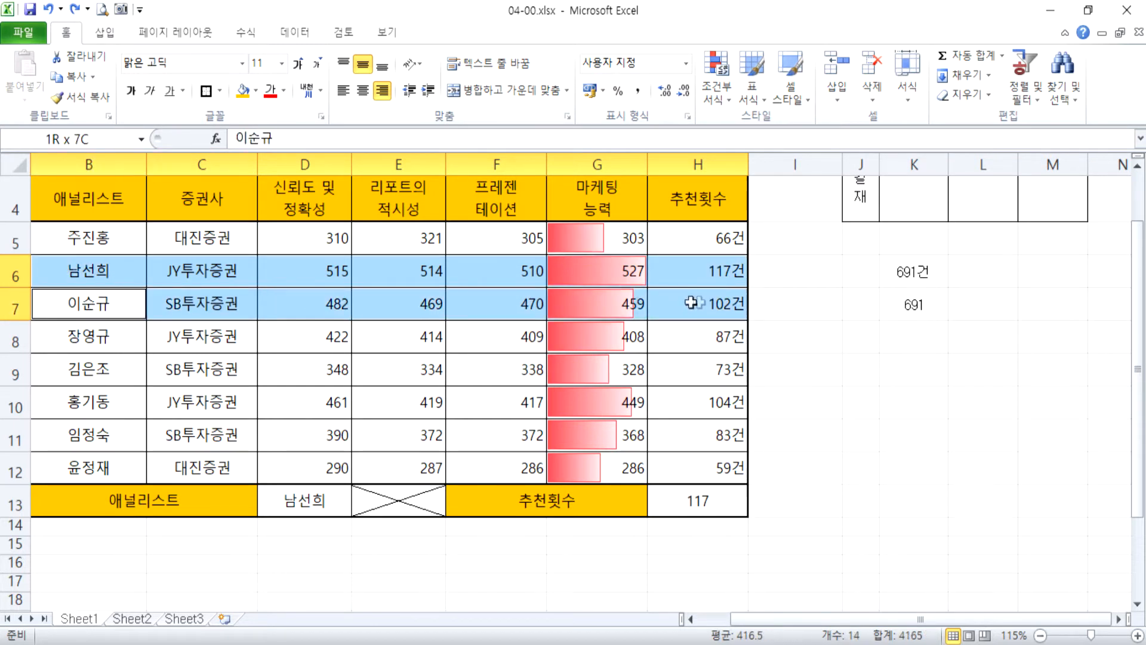
left_click_drag(703, 403, 110, 402)
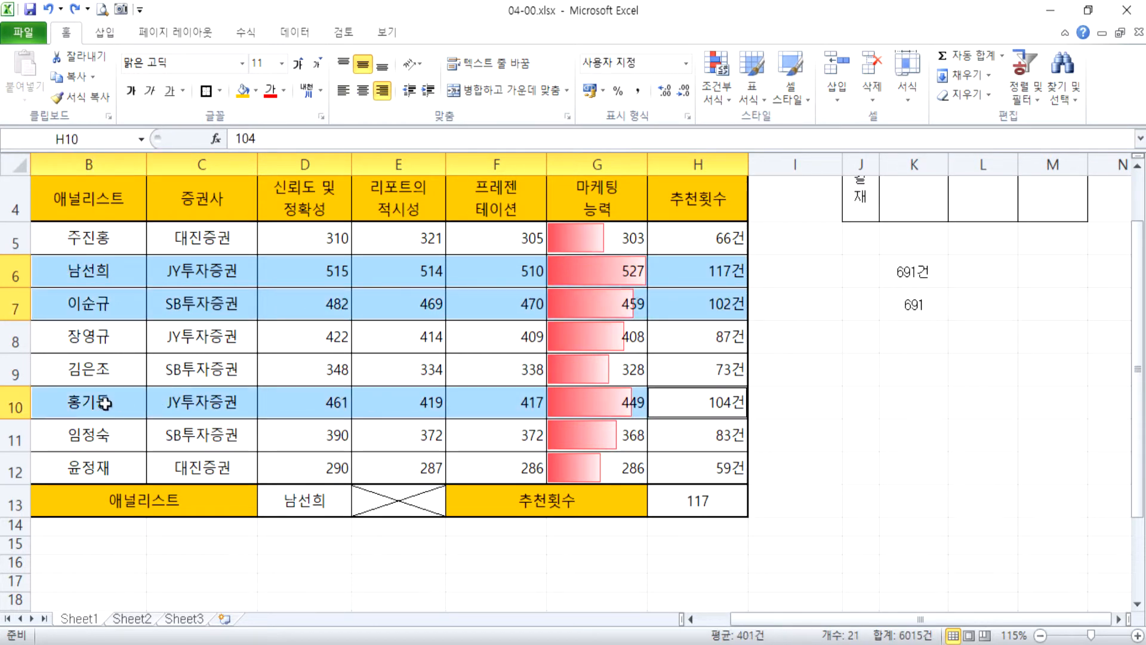
key("Return")
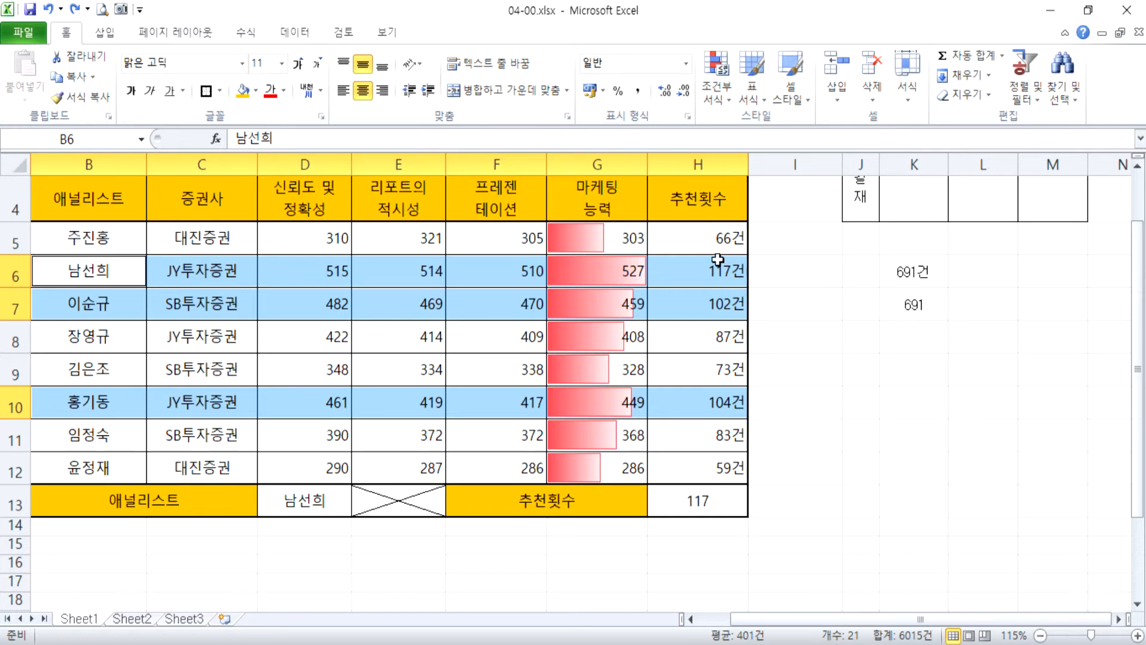
Try a Greater Than highlight rule of 100 with dark red text on light red fill for the 추천횟수 cells H5:H12.
left_click_drag(704, 235, 699, 465)
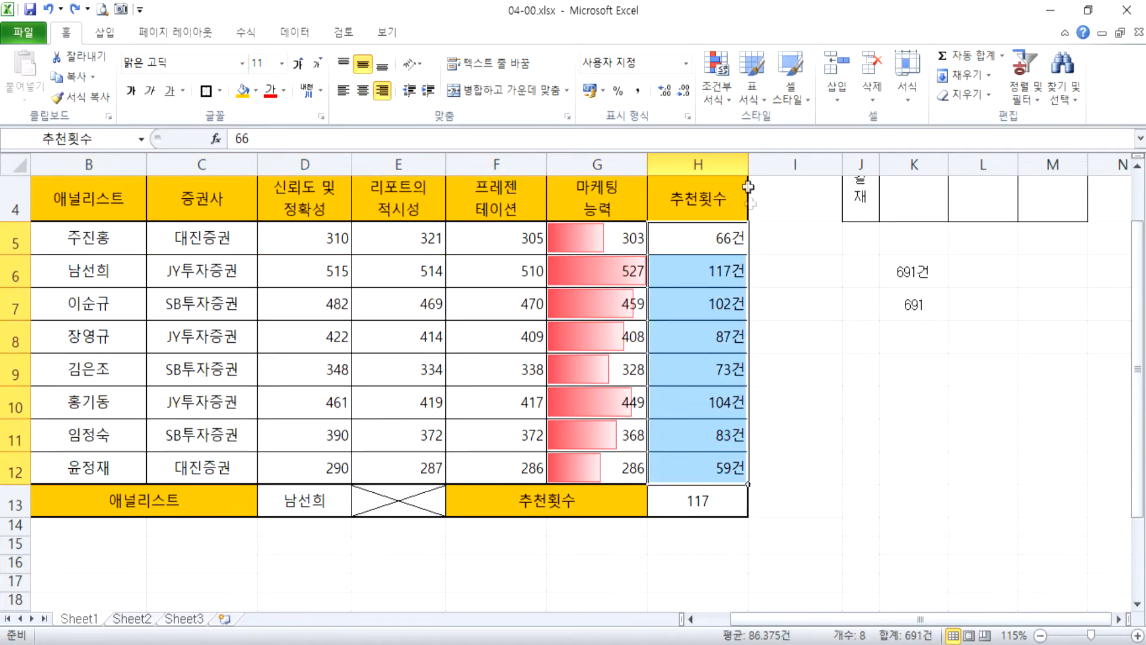
left_click(720, 102)
mouse_move(785, 123)
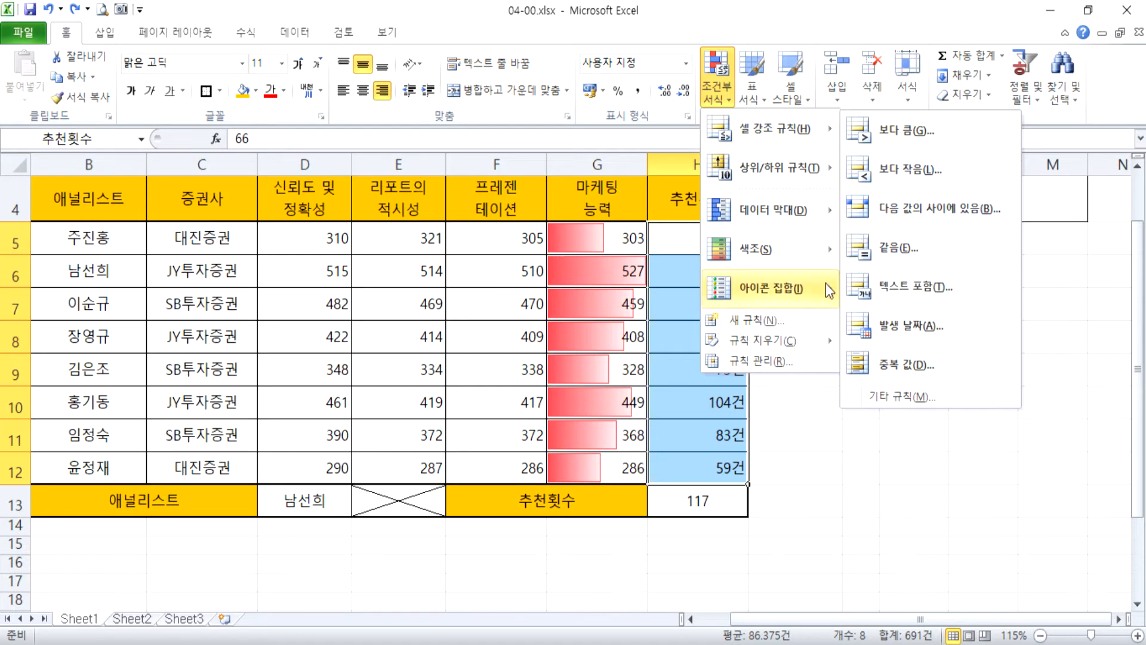
mouse_move(824, 121)
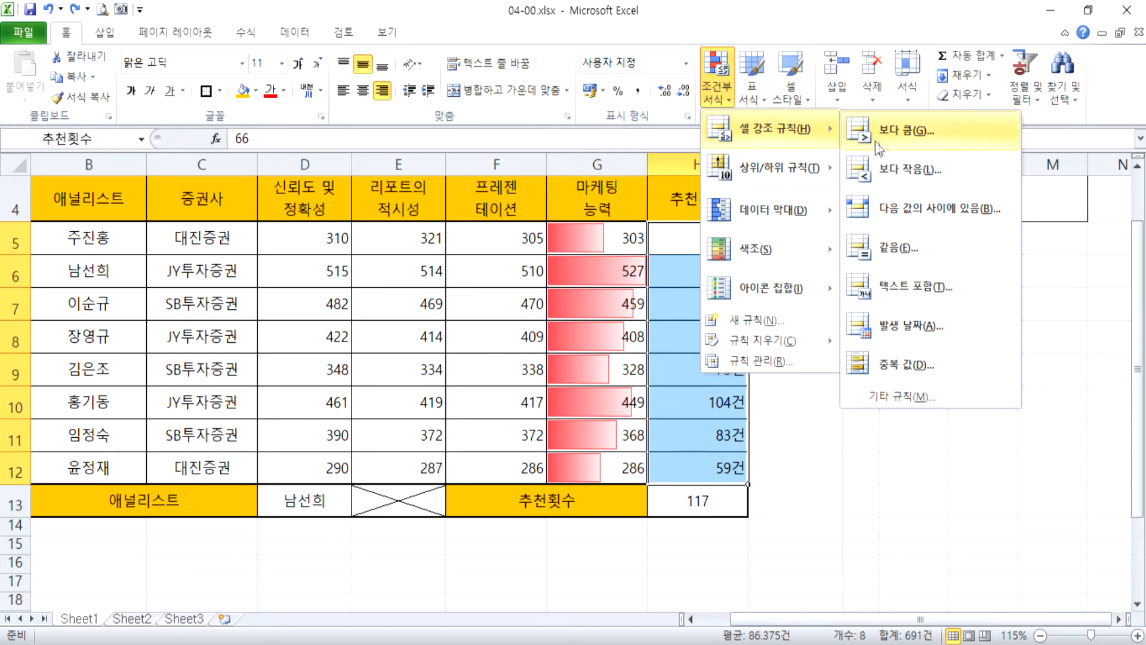
left_click(949, 131)
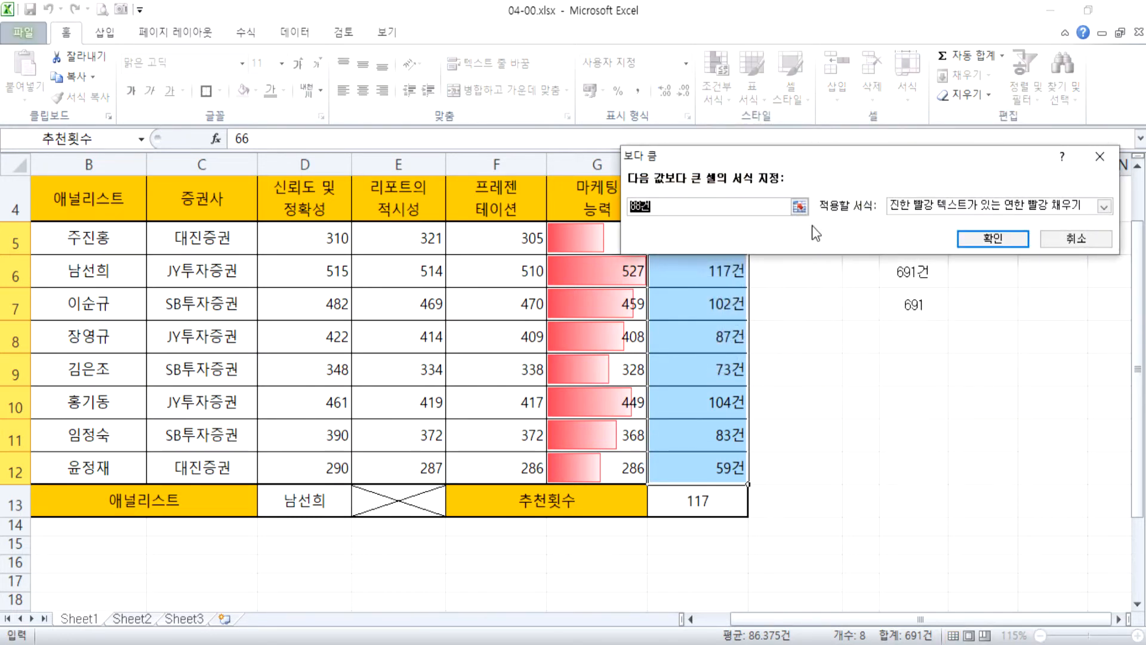
type("100")
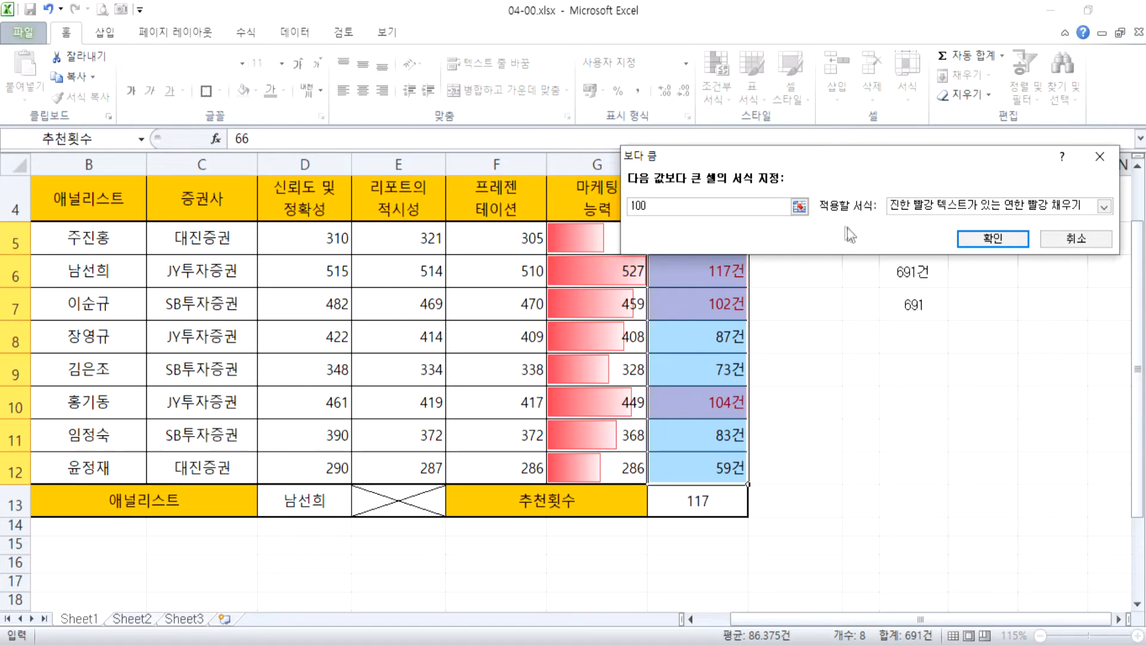
left_click(800, 206)
key("Return")
left_click(1075, 239)
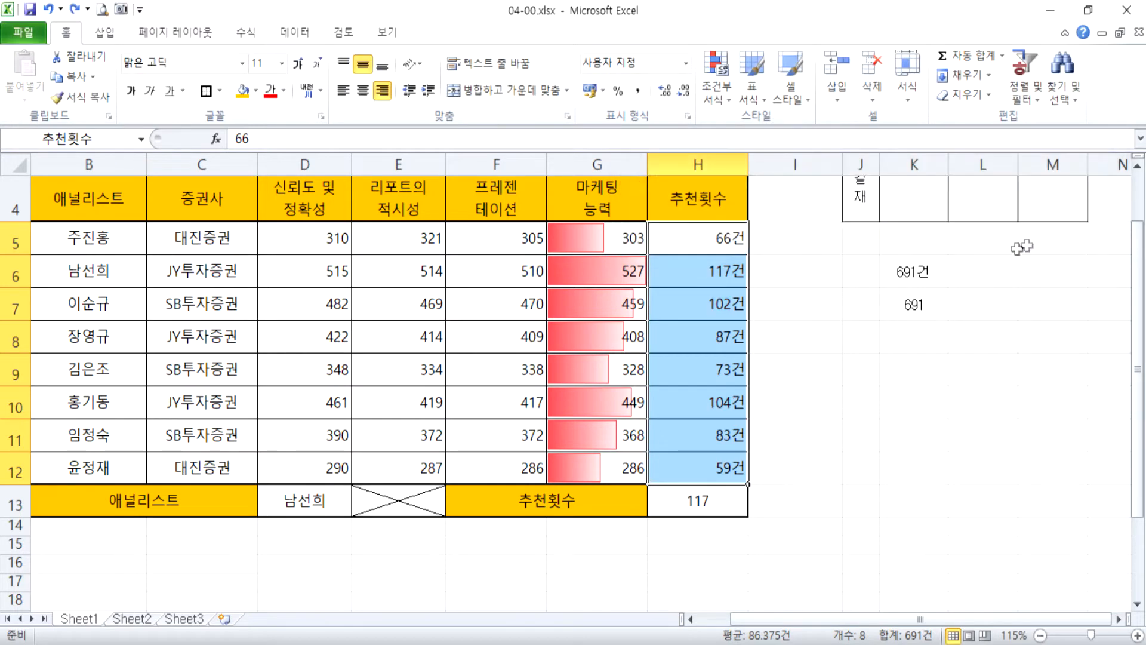
Select the full records B6:H6, B7:H7 and B10:H10 together to examine which rows need highlighting.
left_click_drag(89, 273, 716, 263)
left_click_drag(87, 306, 698, 305)
left_click_drag(67, 401, 706, 402)
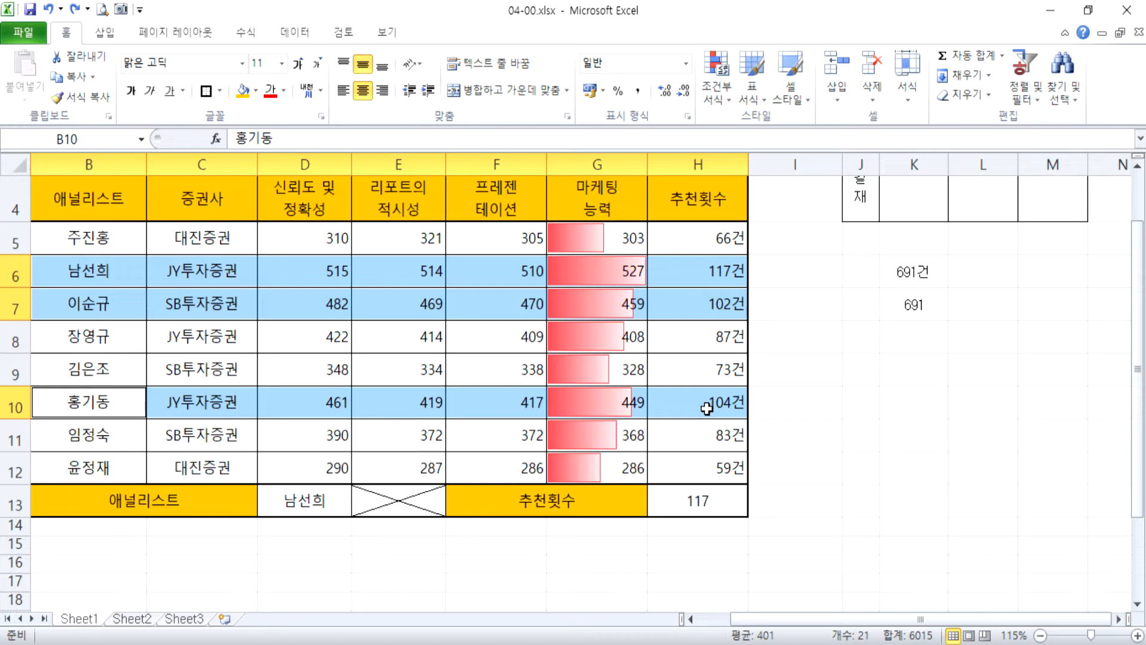
left_click_drag(94, 237, 697, 475)
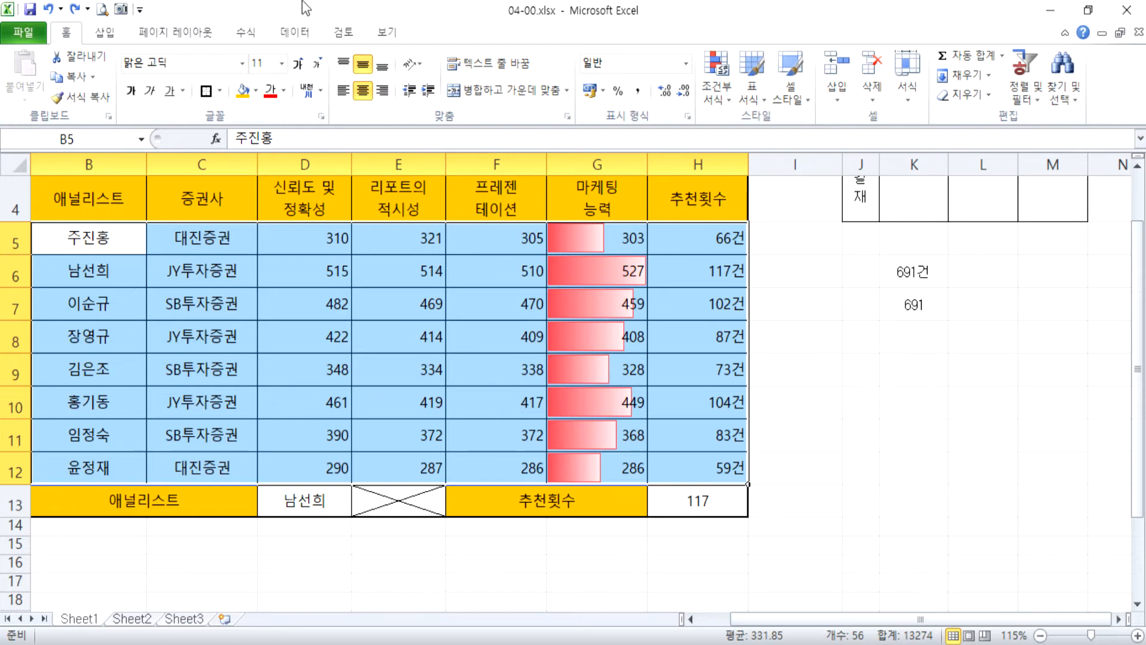
left_click_drag(89, 239, 661, 460)
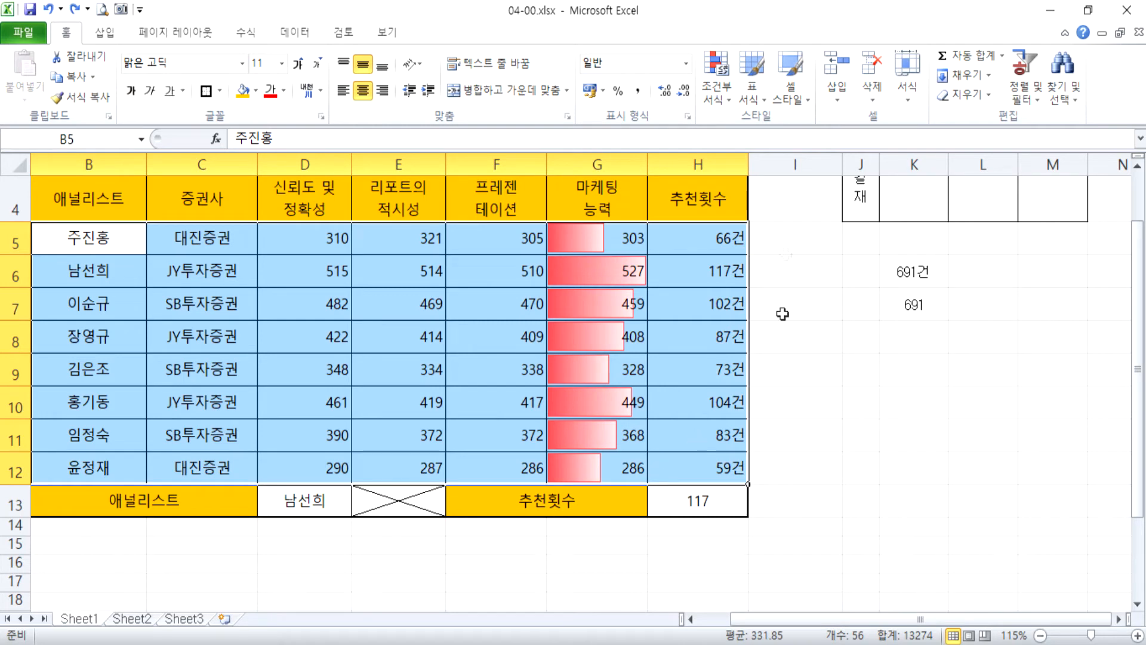
left_click(728, 93)
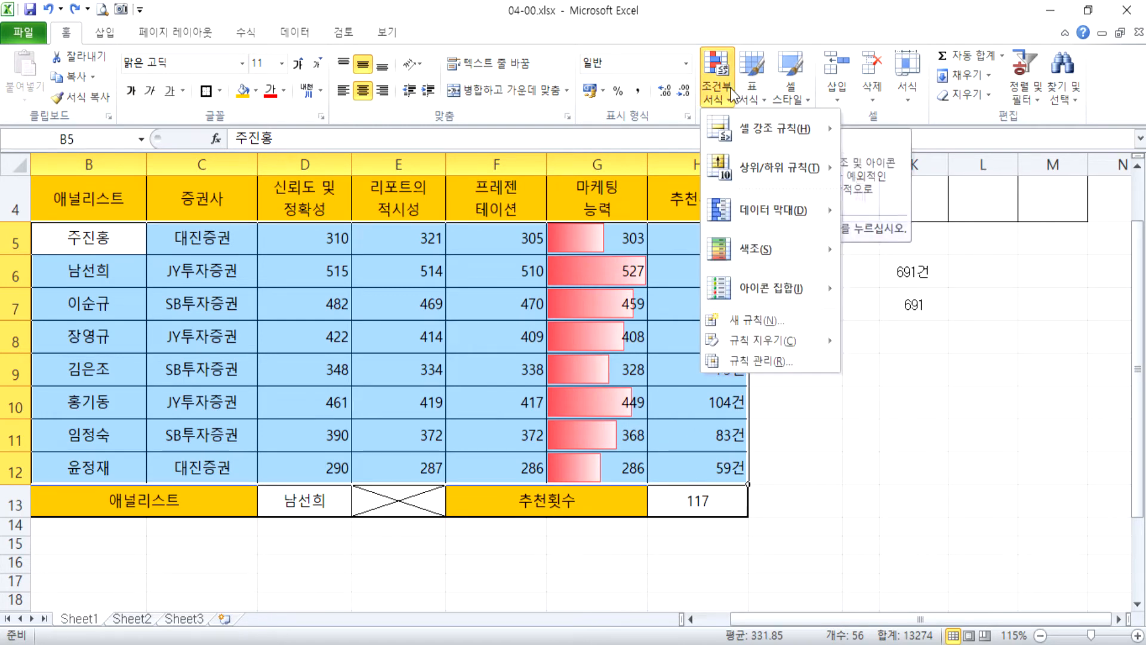
left_click(765, 319)
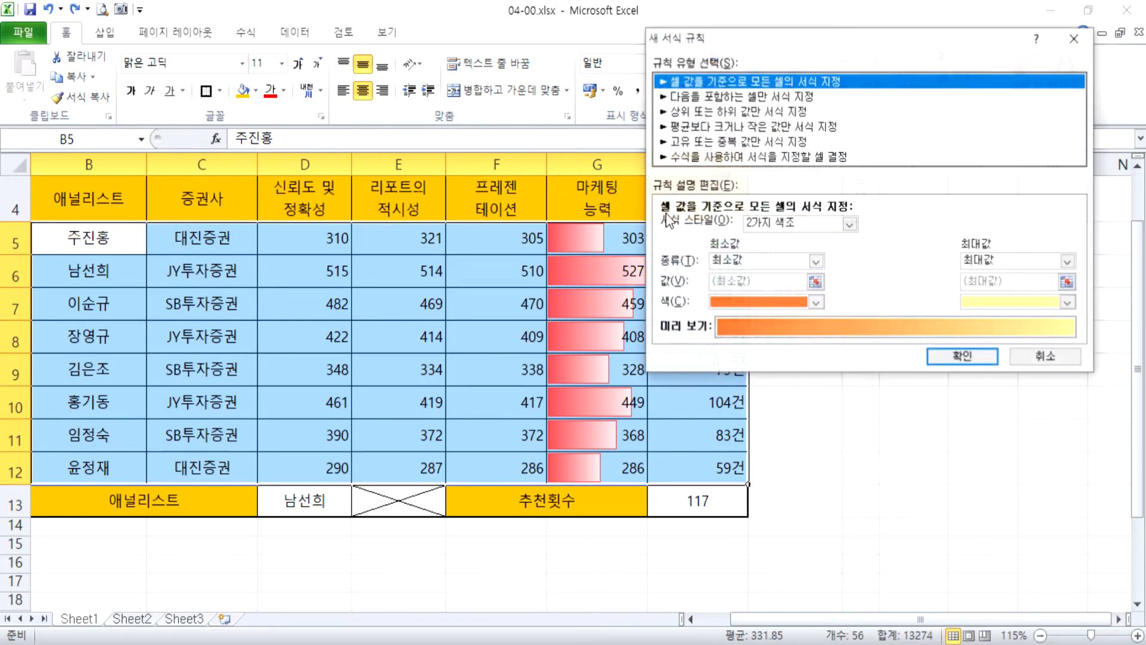
left_click(702, 156)
left_click_drag(760, 40, 886, 35)
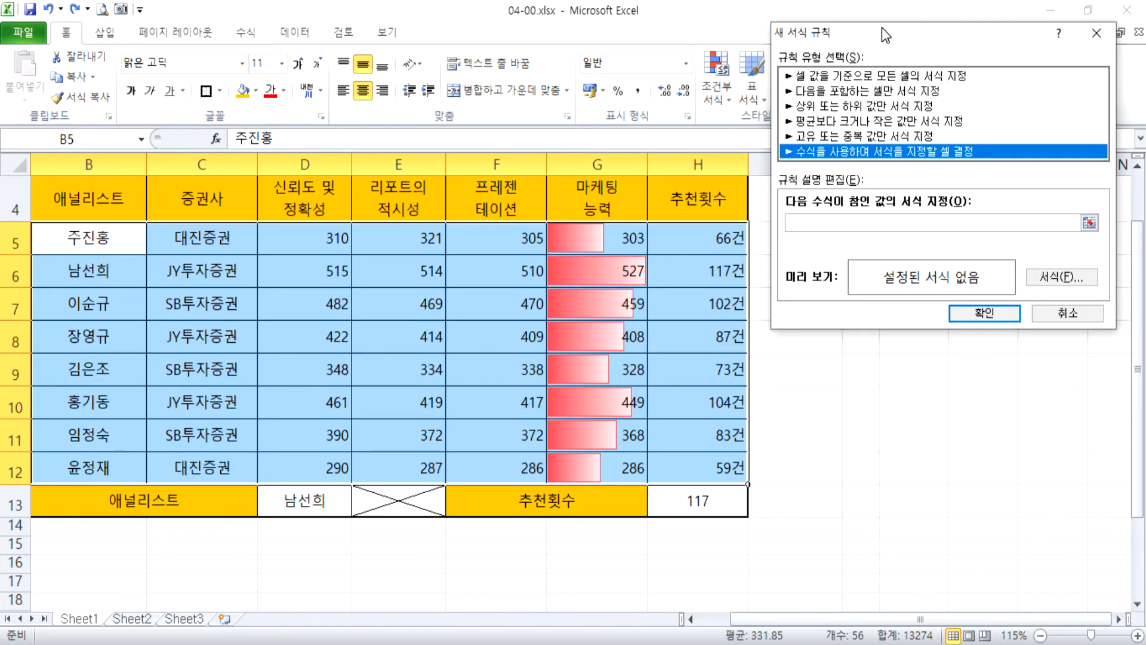
left_click(1067, 313)
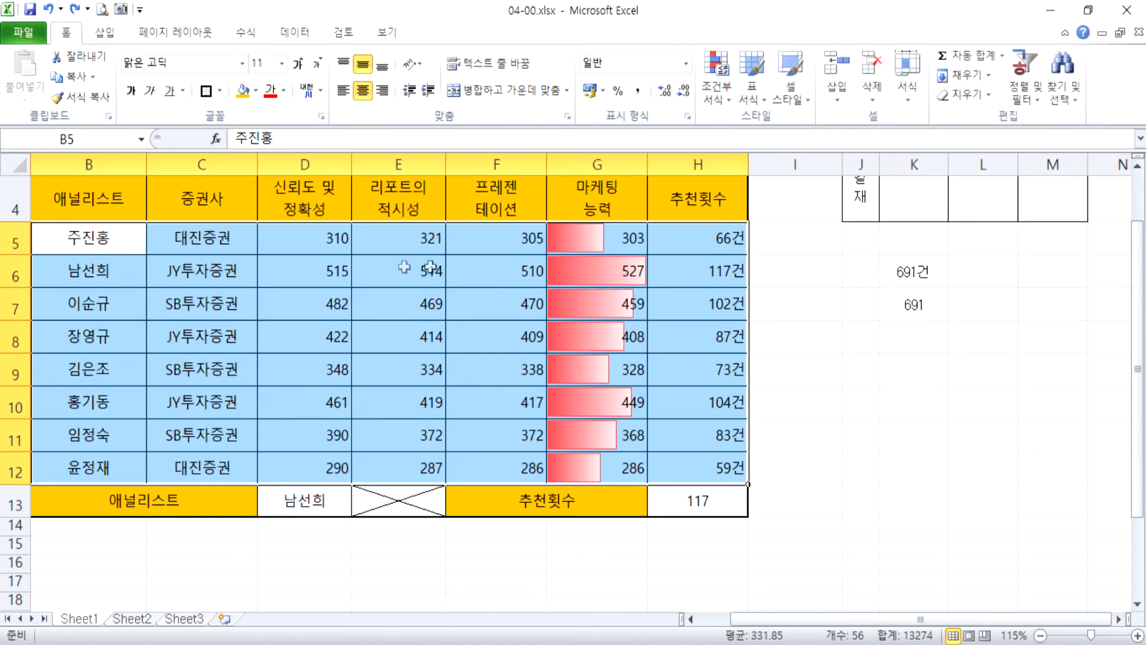
left_click_drag(117, 240, 707, 464)
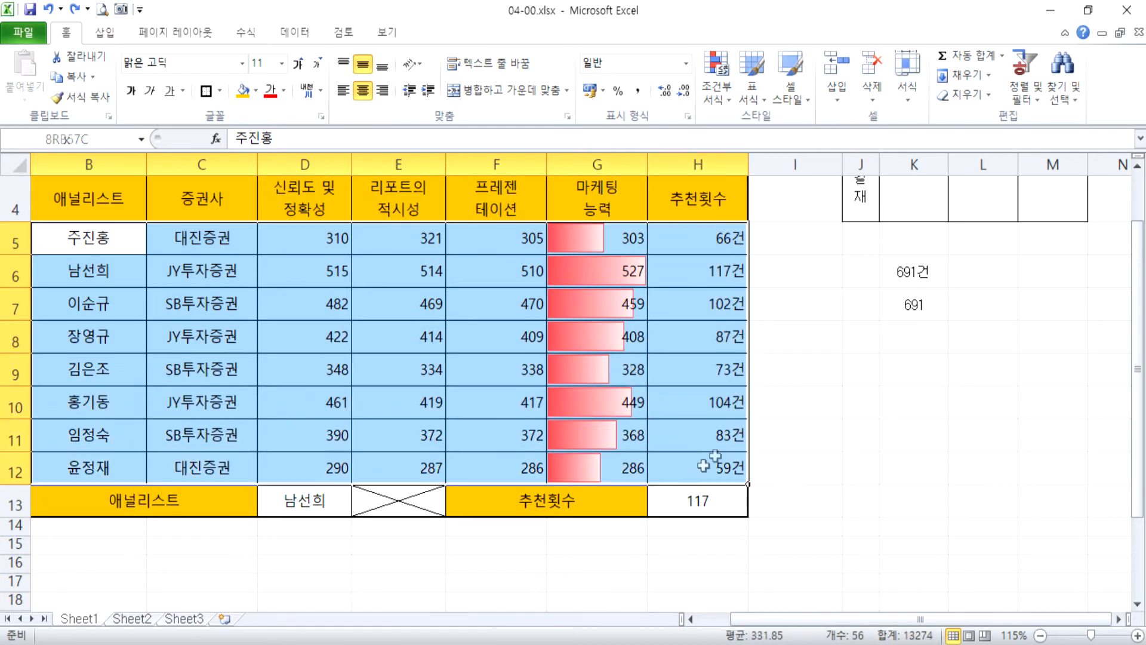
left_click(723, 98)
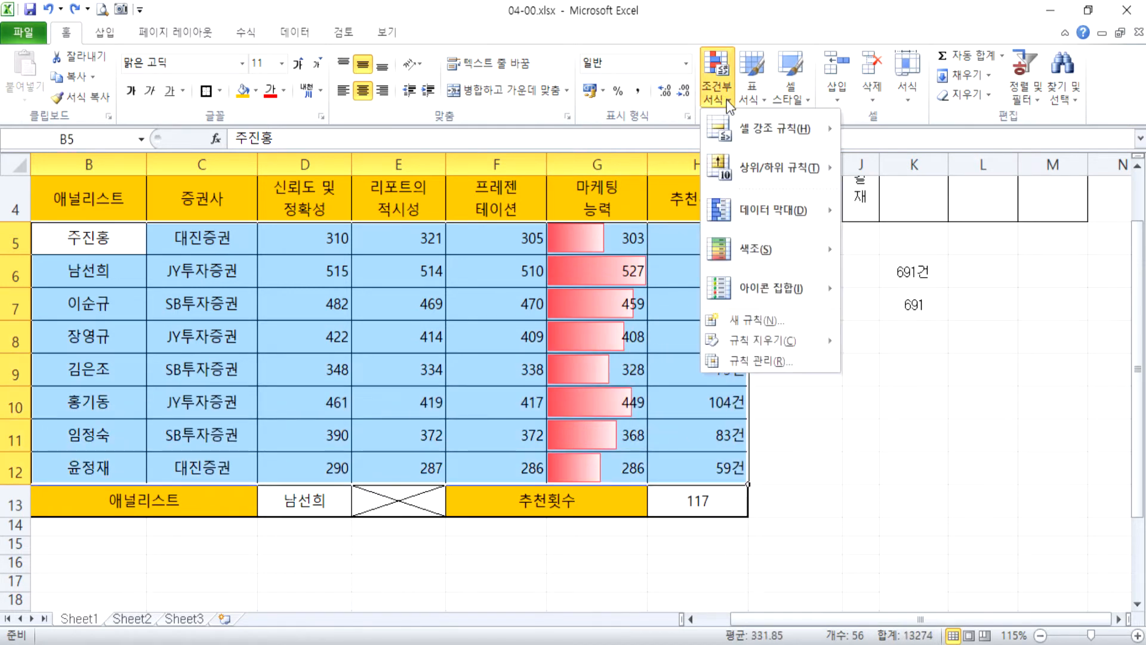
left_click(782, 325)
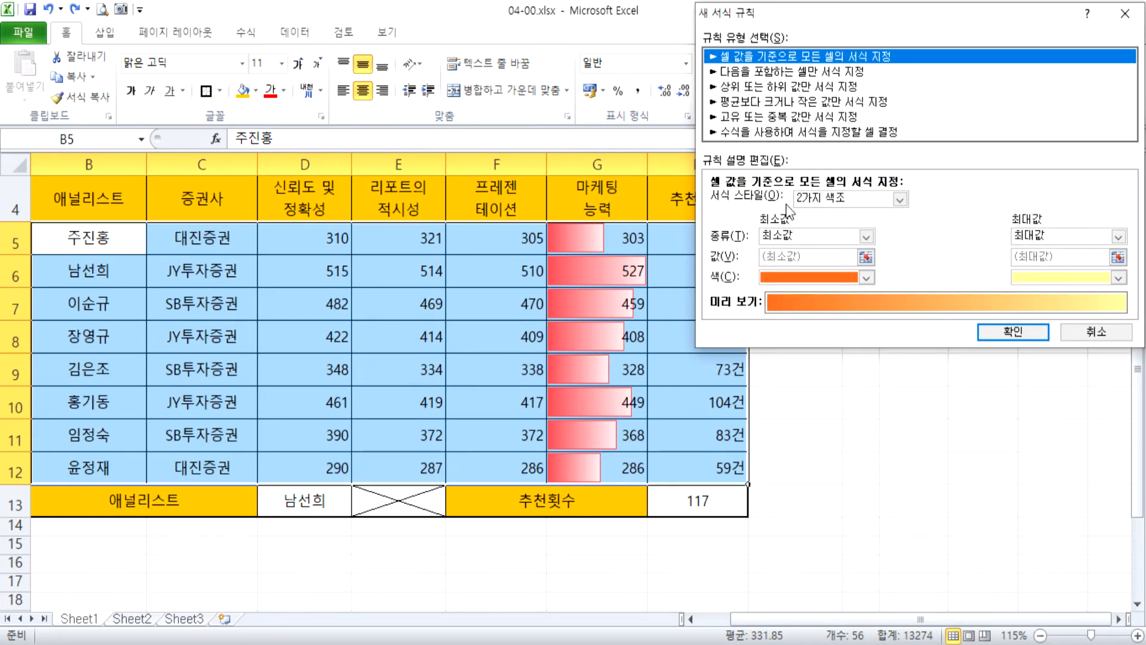
left_click(751, 131)
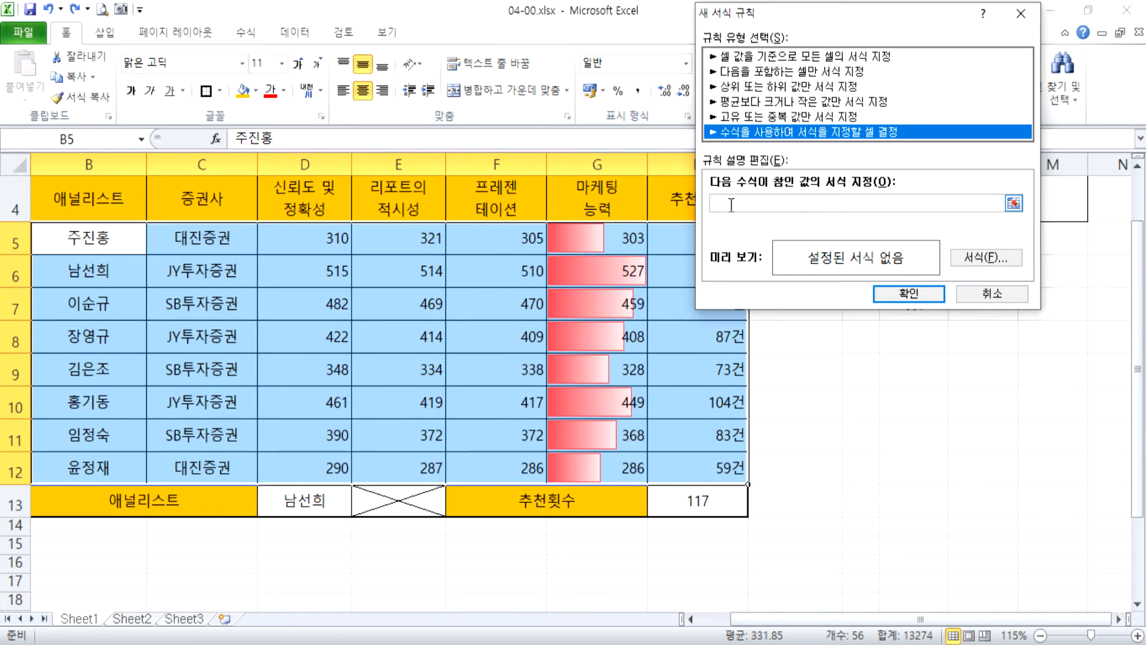
left_click(818, 203)
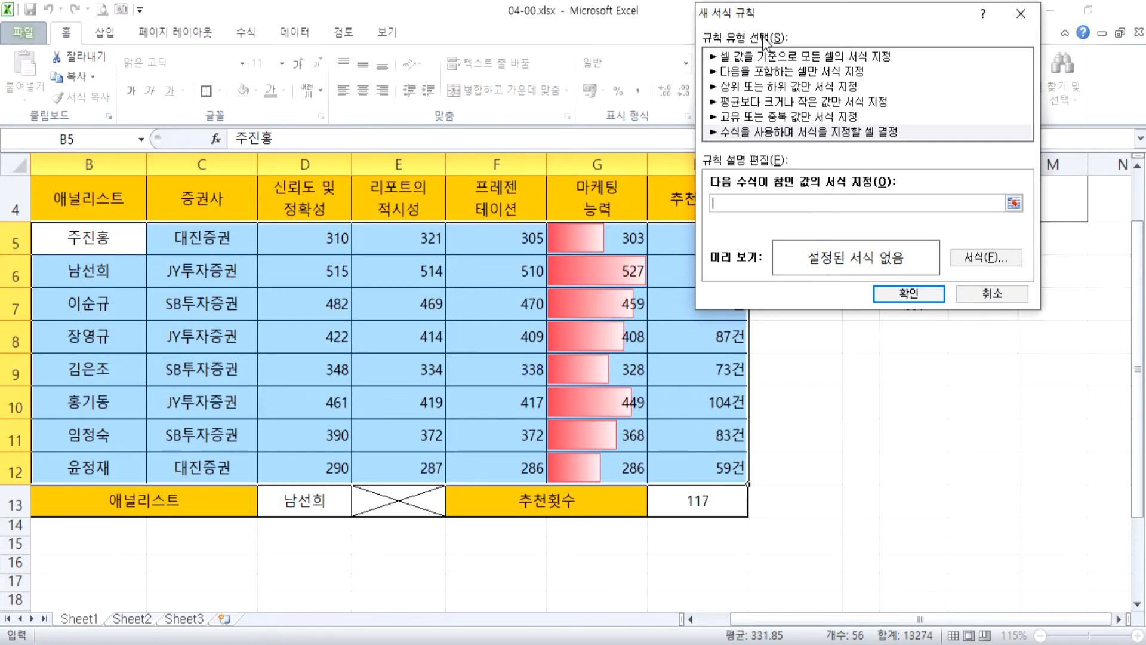
left_click_drag(794, 25, 868, 60)
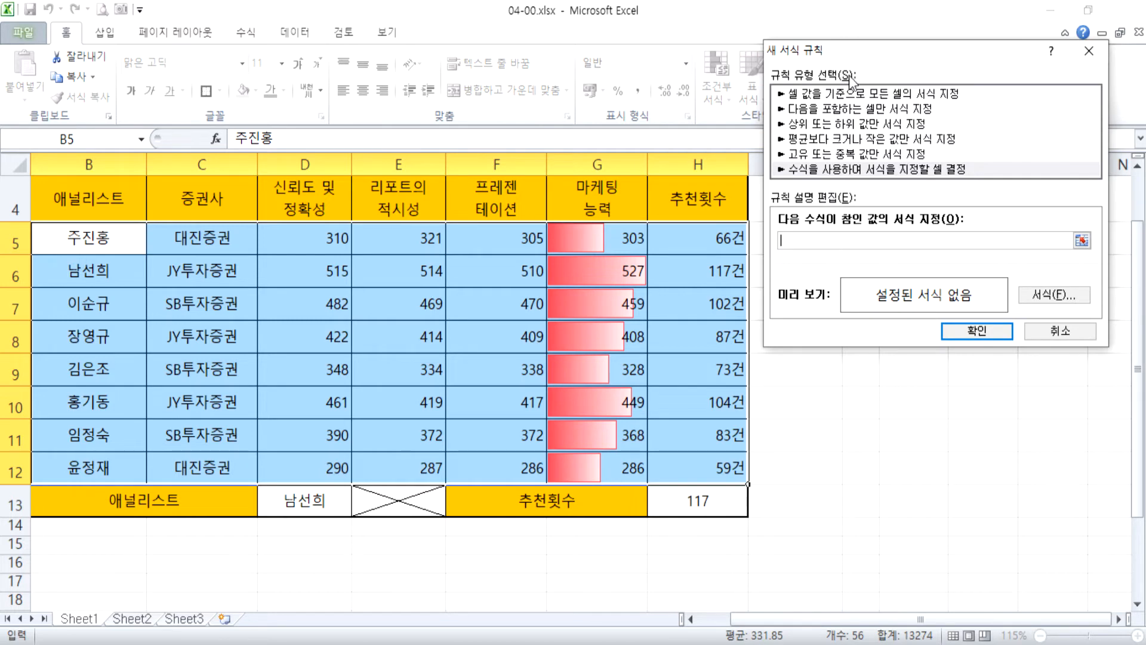
mouse_move(800, 37)
left_mouse_down()
mouse_move(791, 17)
mouse_move(788, 30)
left_mouse_up()
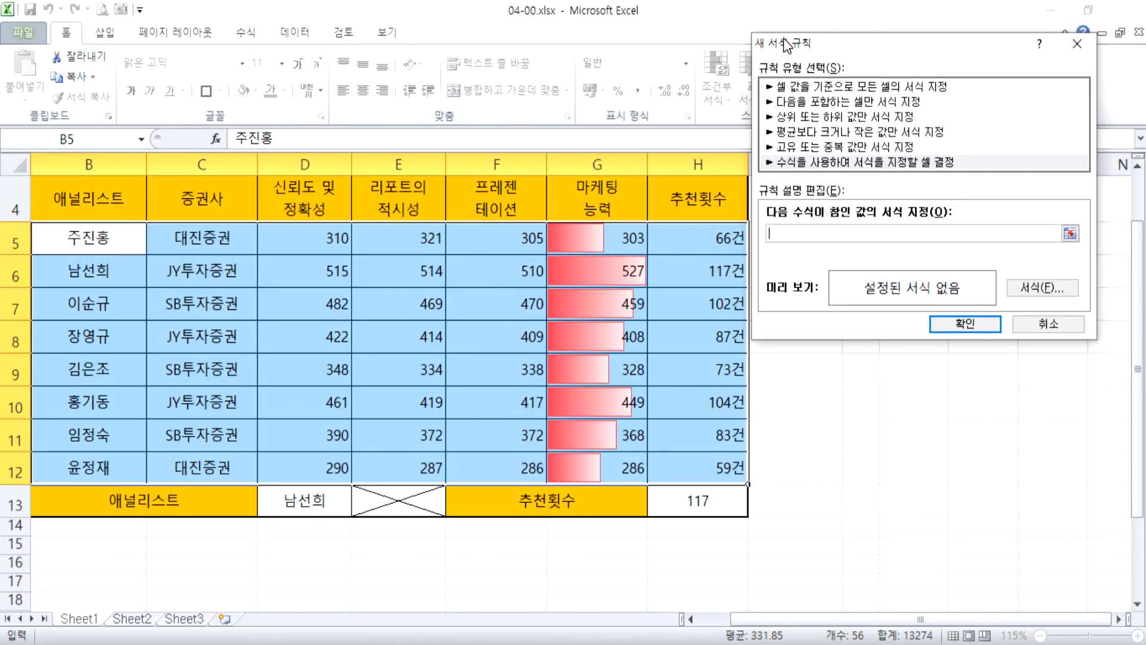
left_click(705, 233)
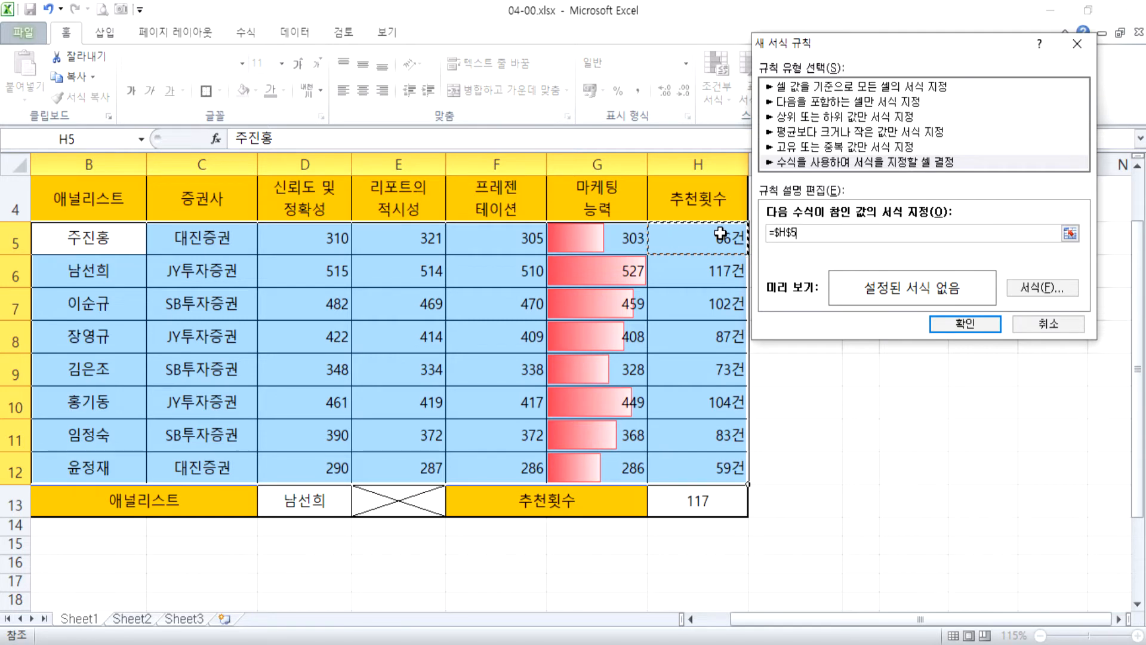
key("Escape")
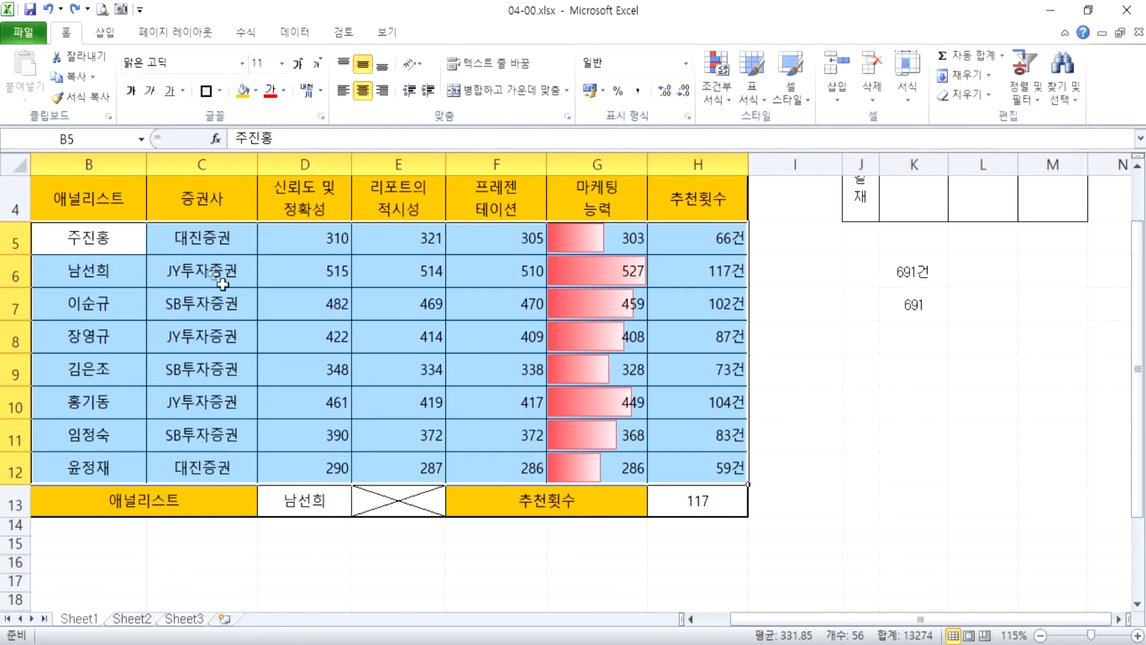
left_click_drag(90, 185, 839, 284)
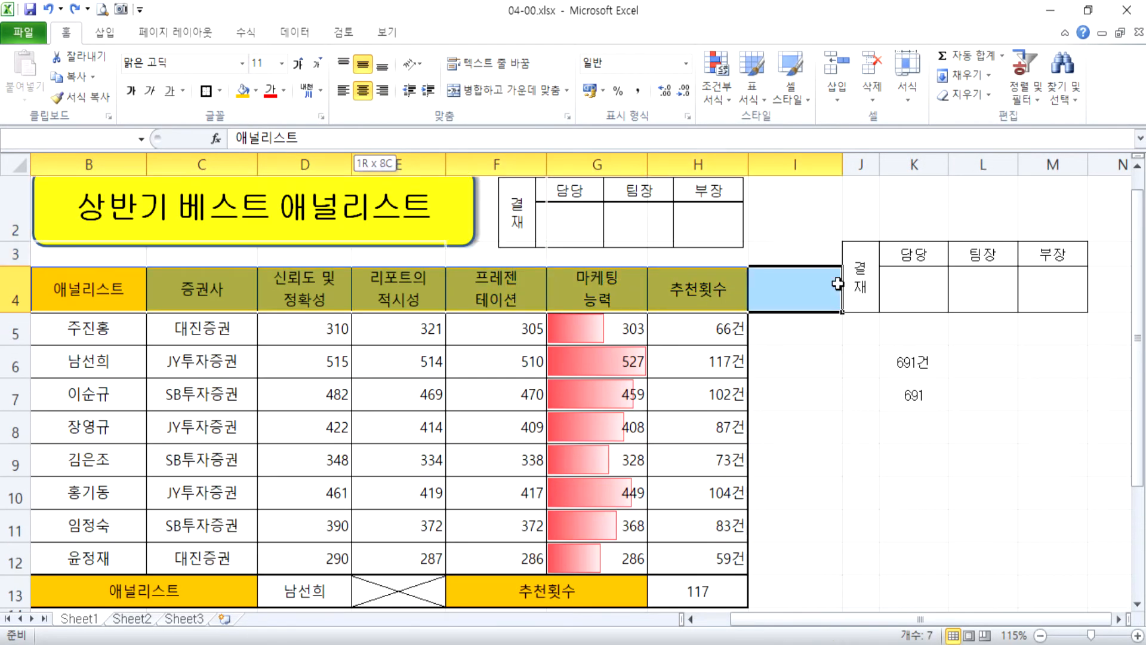
Start a new conditional formatting rule for B5:H12 that uses a formula to determine which cells to format.
left_click(120, 335)
left_click_drag(132, 333, 671, 549)
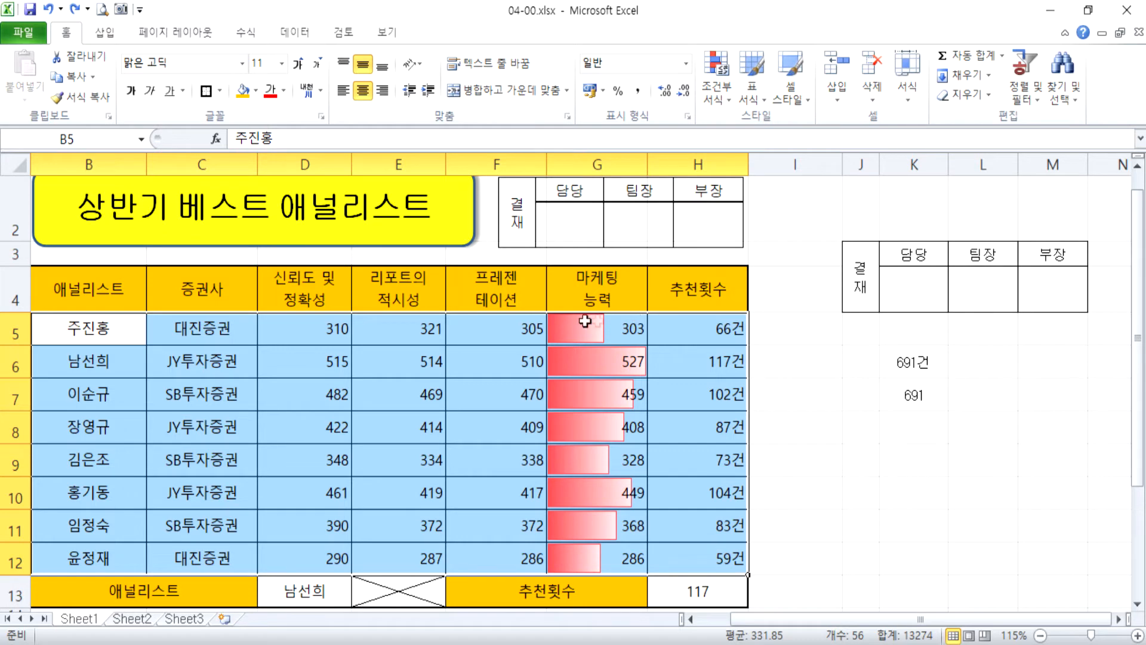
left_click(718, 94)
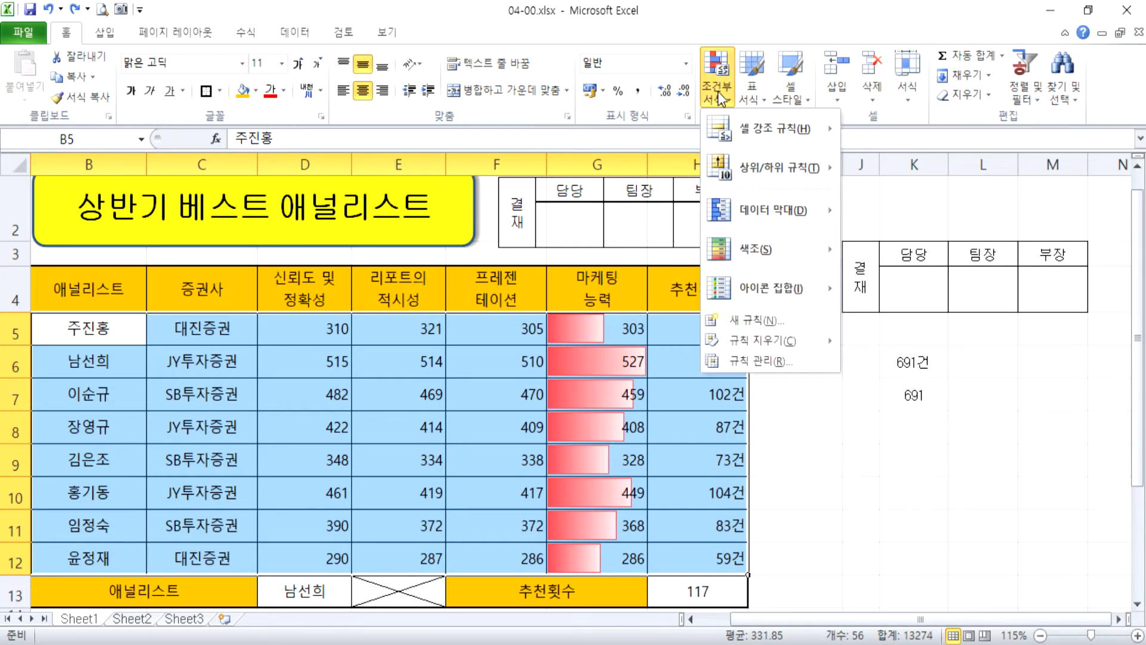
left_click(767, 318)
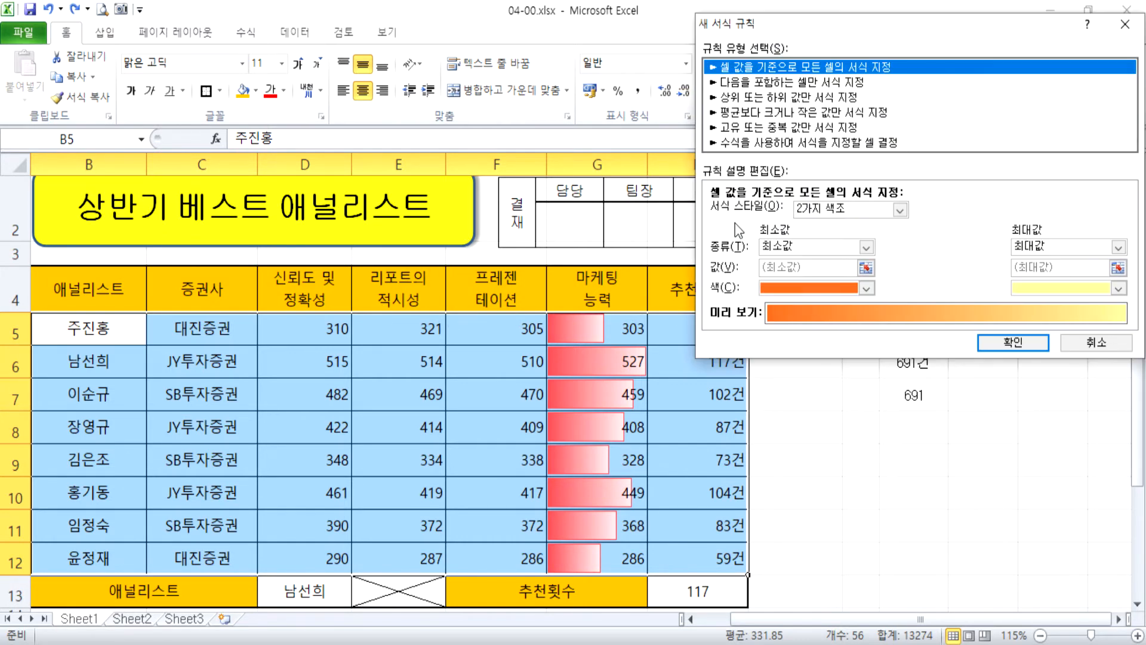
left_click(747, 142)
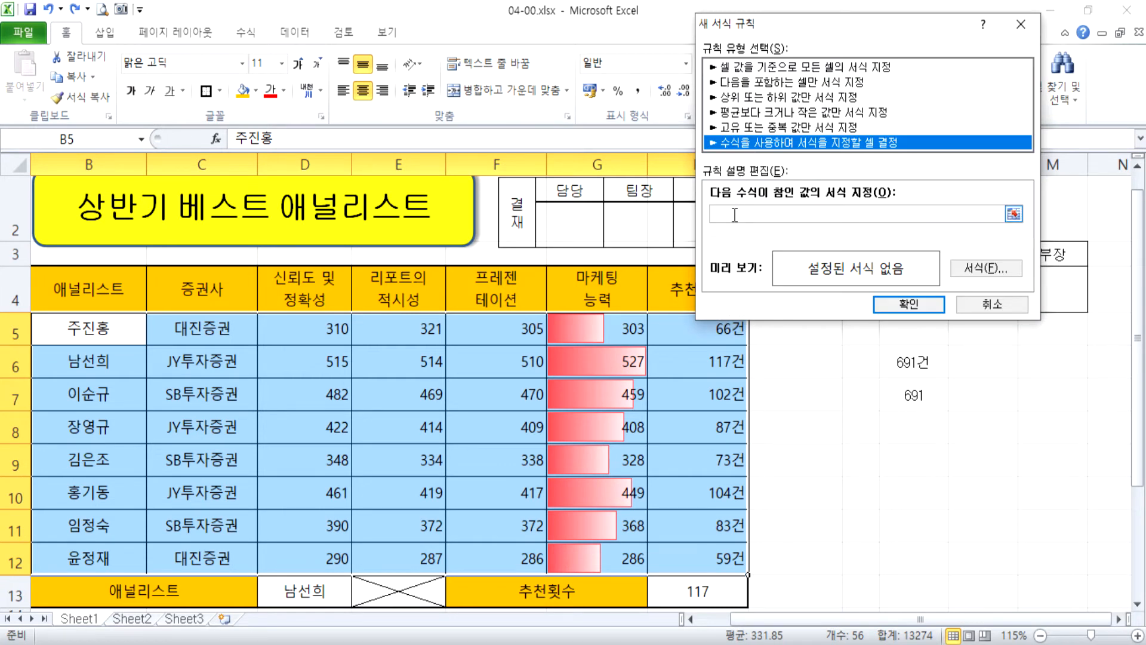
left_click(769, 210)
left_click_drag(825, 28, 424, 14)
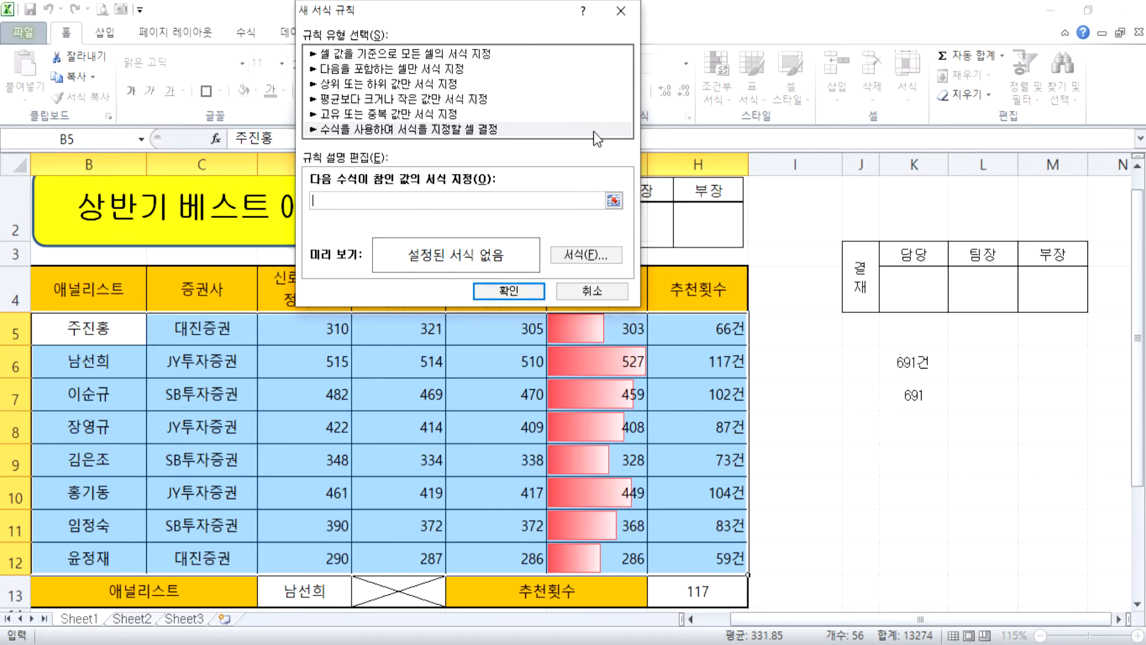
Enter the rule formula =$H5>=100, keeping column H absolute and the row relative.
left_click(716, 341)
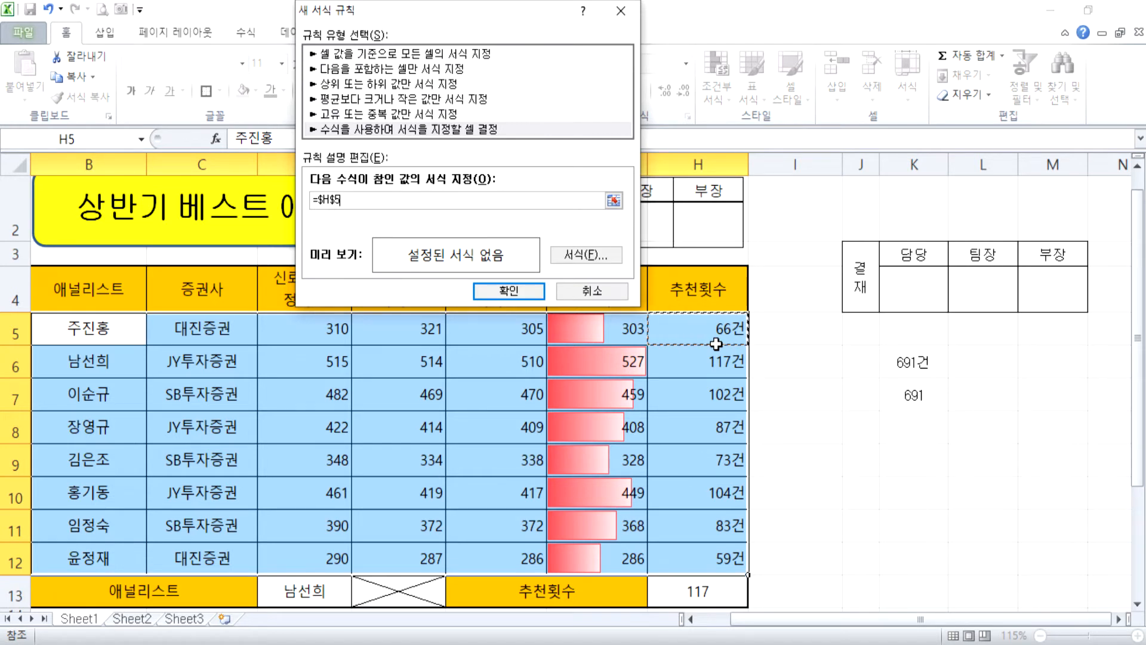
key("F4")
key("F4")
key("F4")
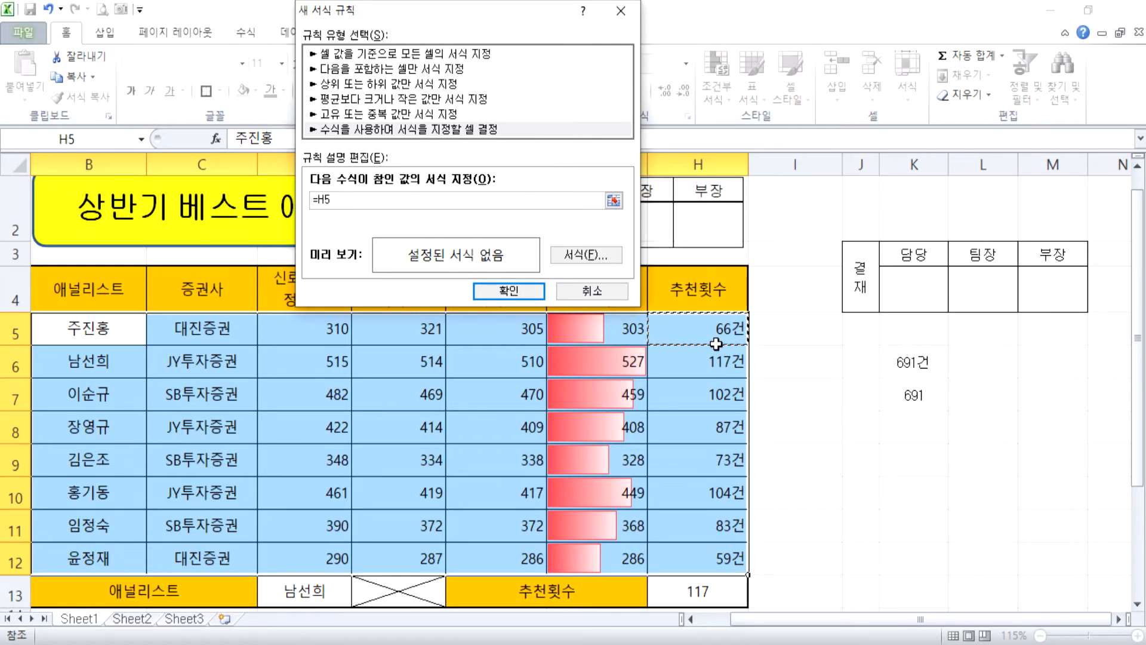
key("F4")
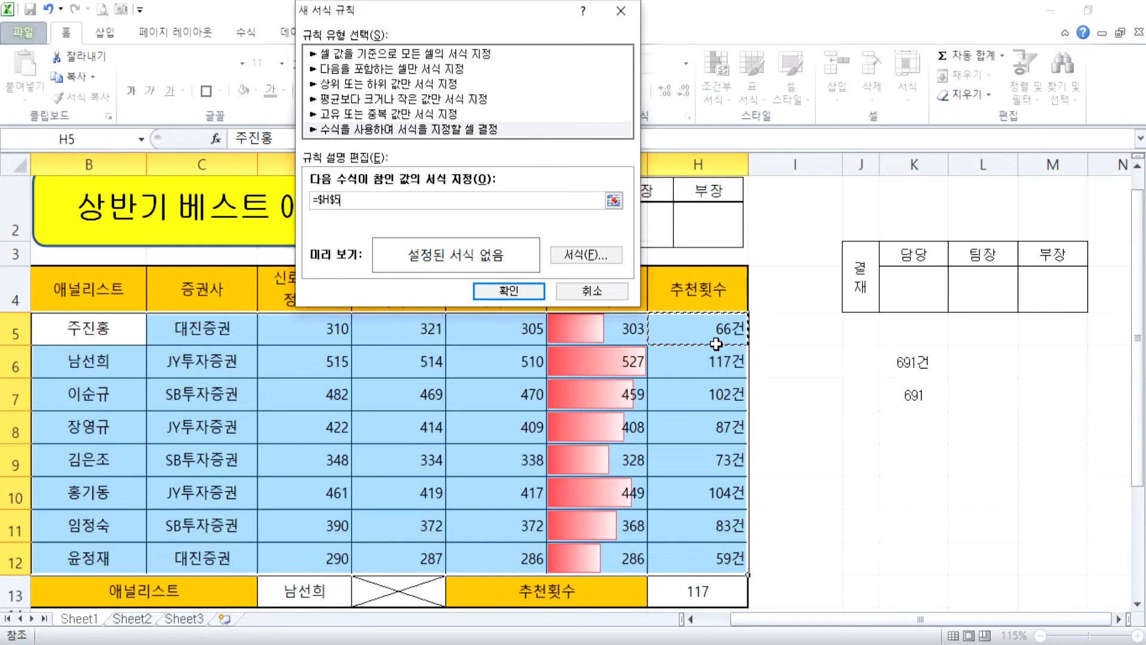
key("F4")
key("F4")
type(">ㅋ")
key("BackSpace")
type("=")
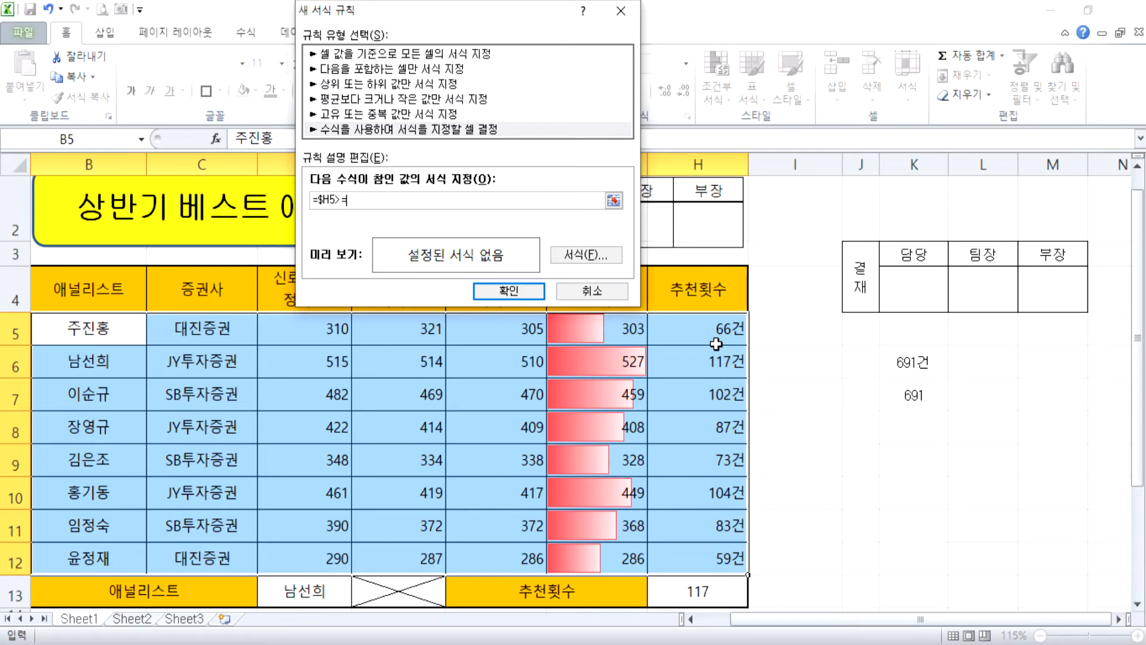
type("100")
Set the rule's format to the standard blue (파랑) font colour with no background fill.
left_click(555, 256)
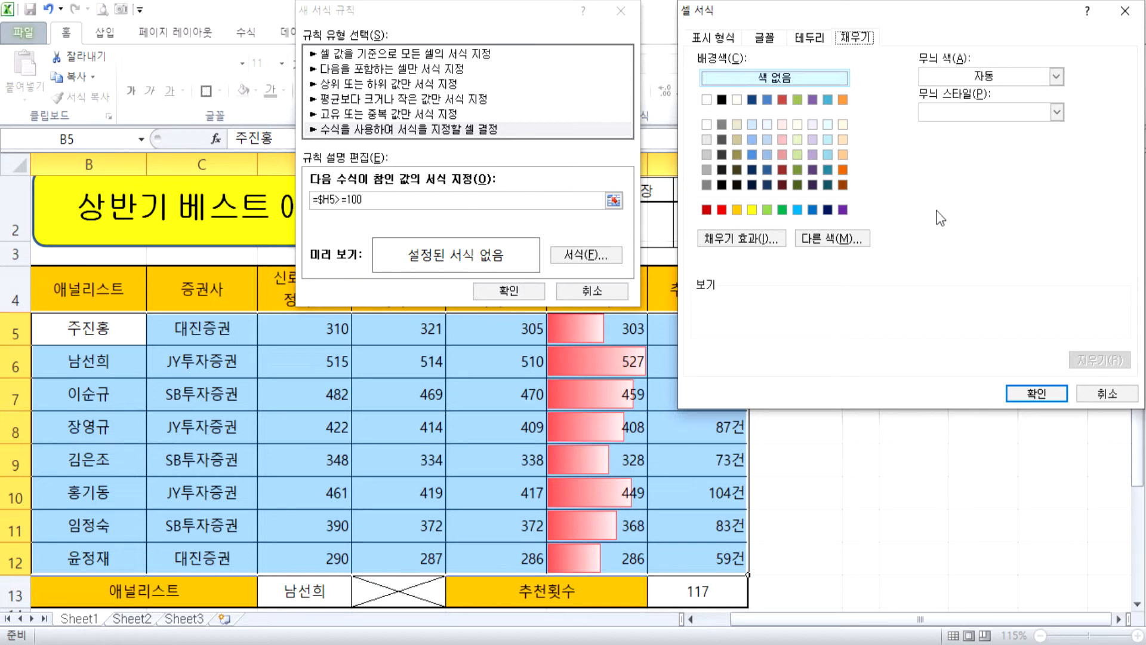
left_click(815, 213)
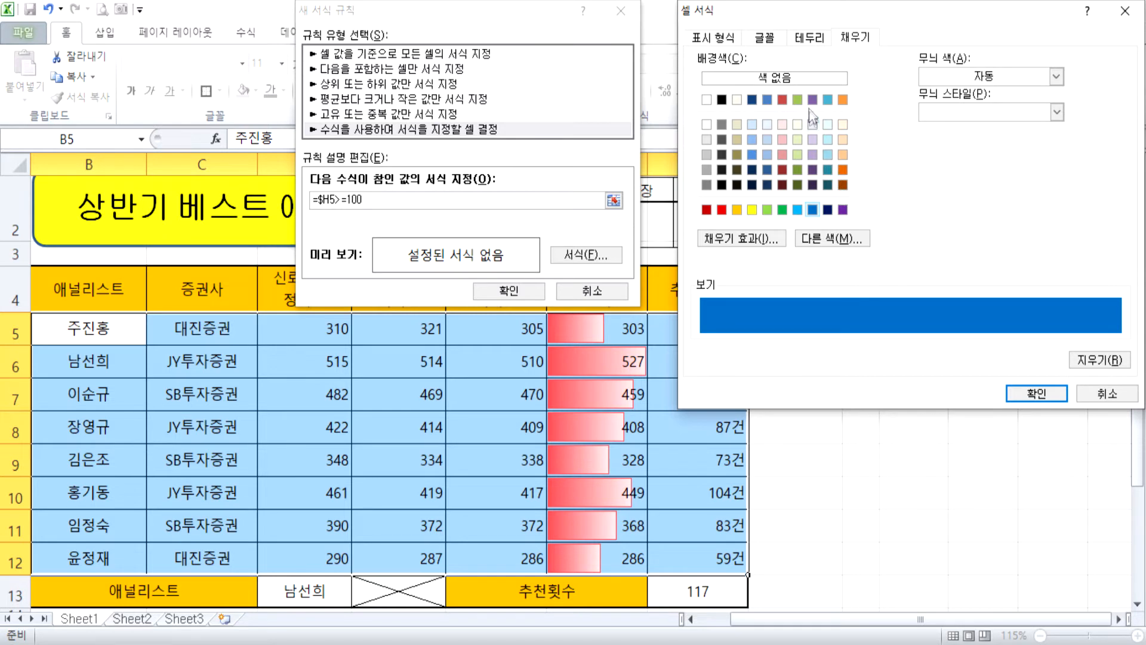
left_click(806, 80)
left_click(778, 38)
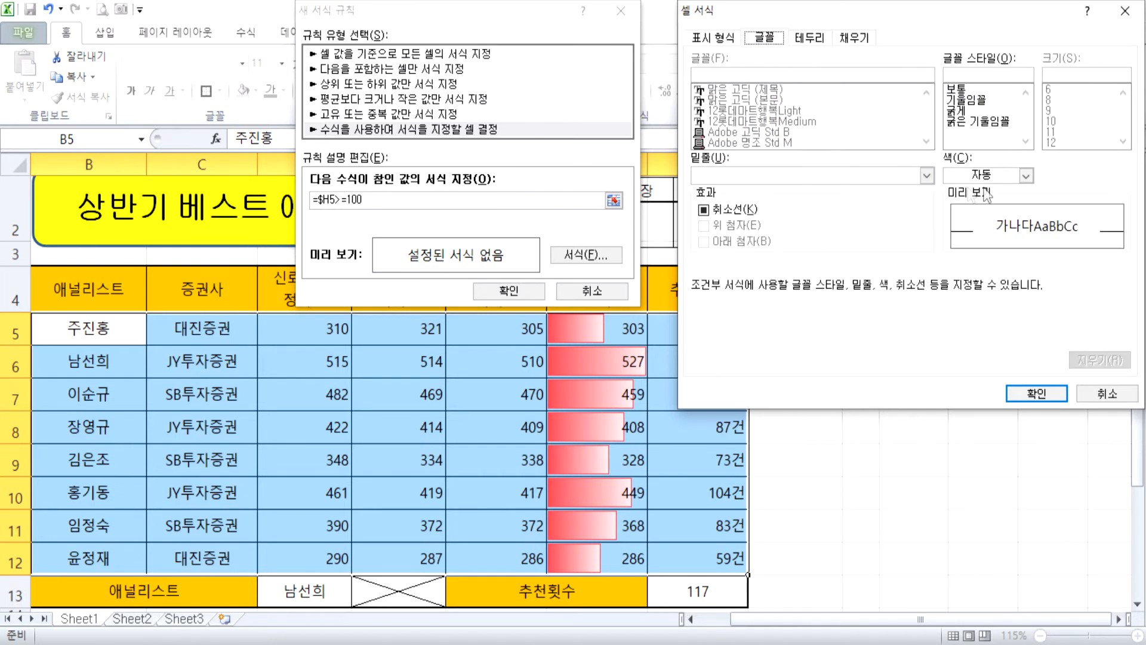
left_click(1027, 174)
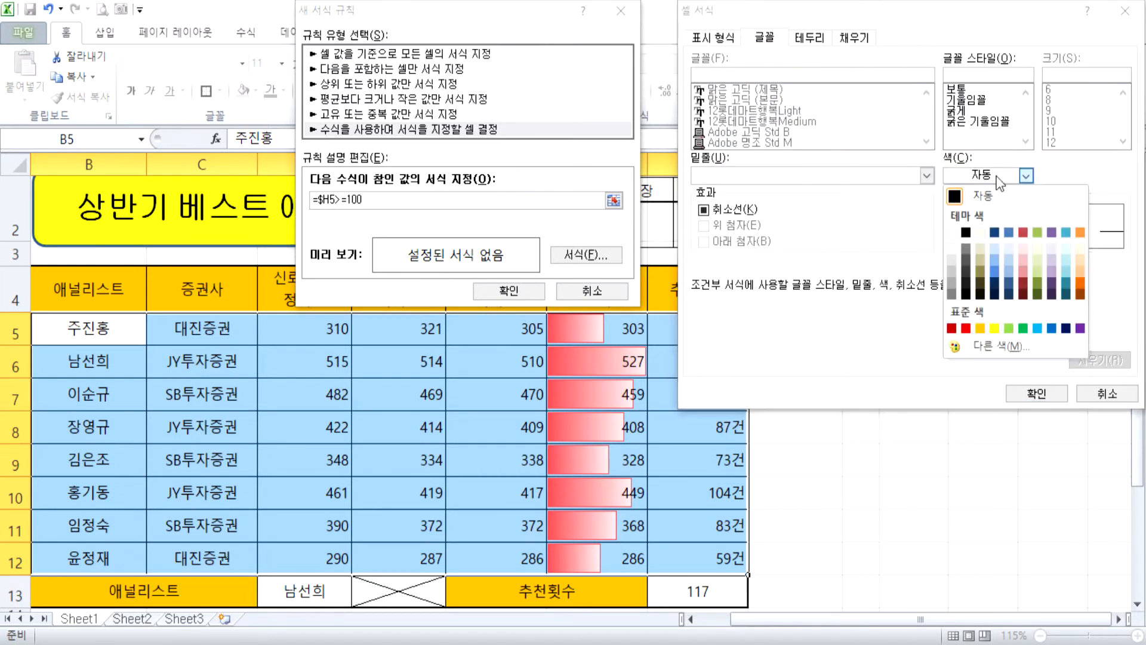
left_click(1051, 329)
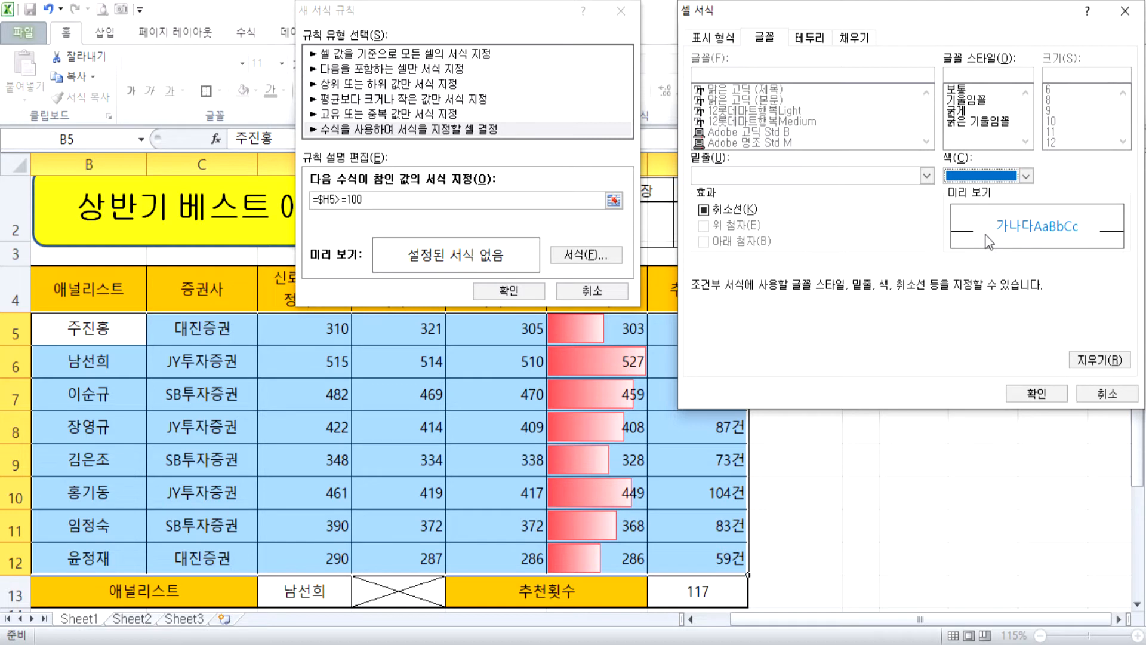
Recheck the fill and blue font settings, and apply the formula rule to the records in B5:H12.
left_click(860, 42)
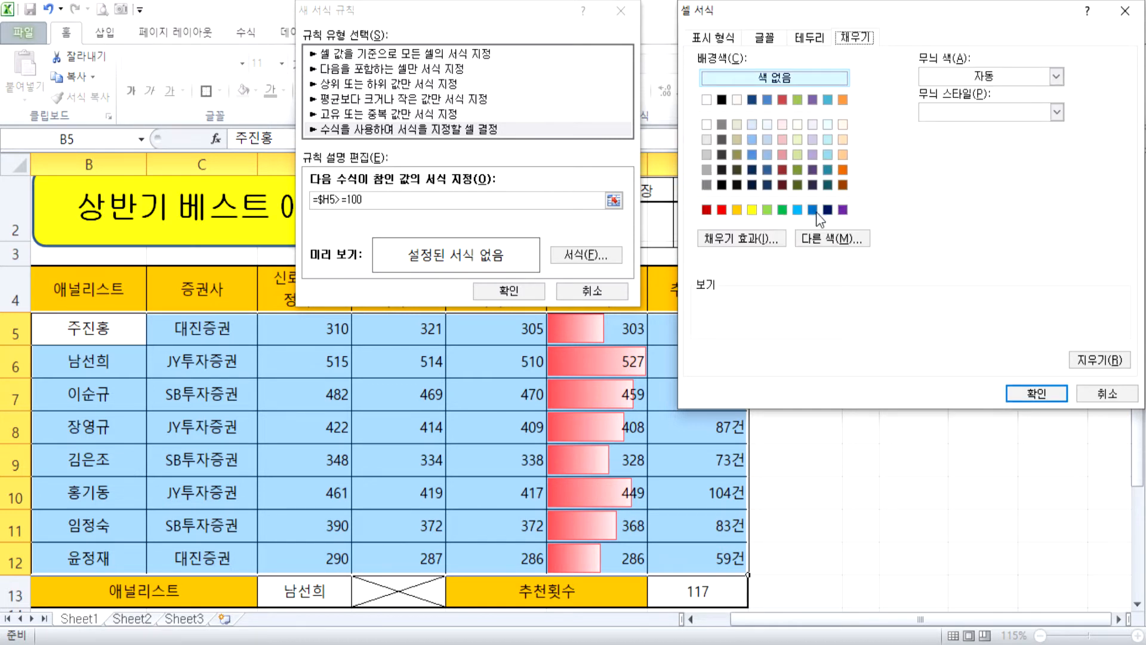
left_click(765, 37)
left_click(985, 175)
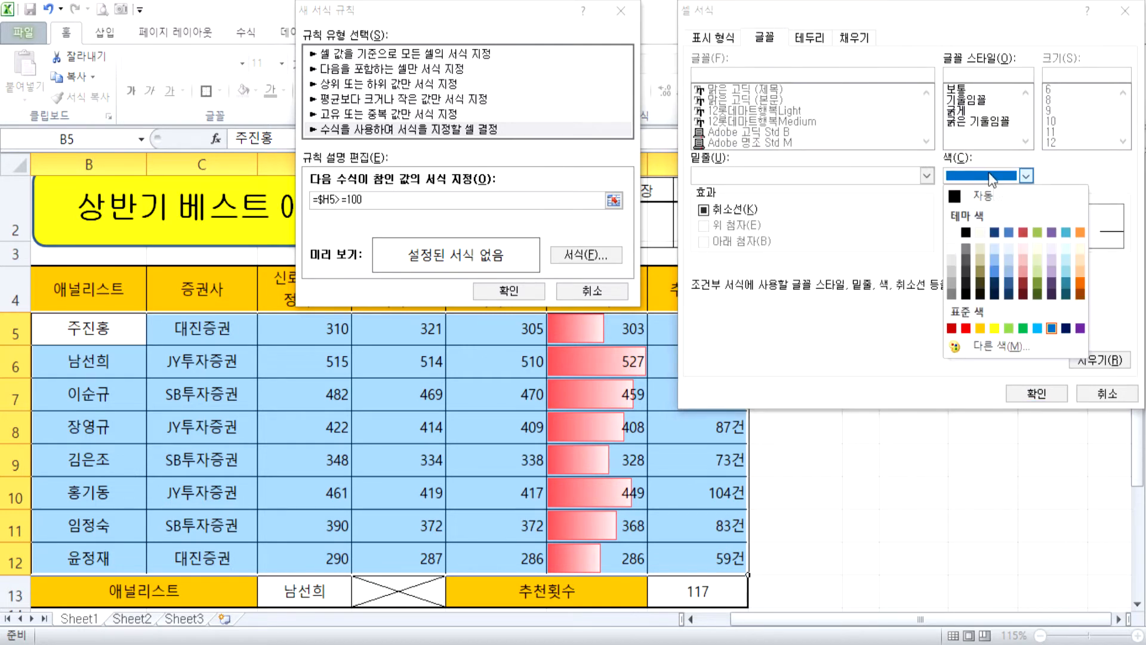
left_click(1051, 329)
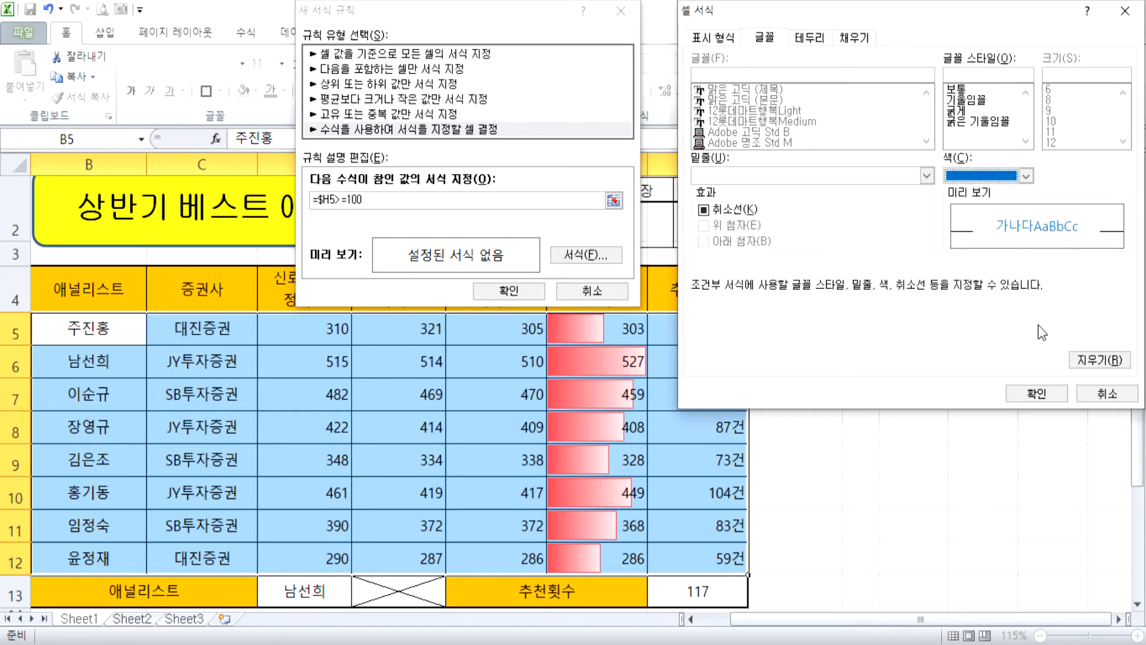
left_click(1043, 392)
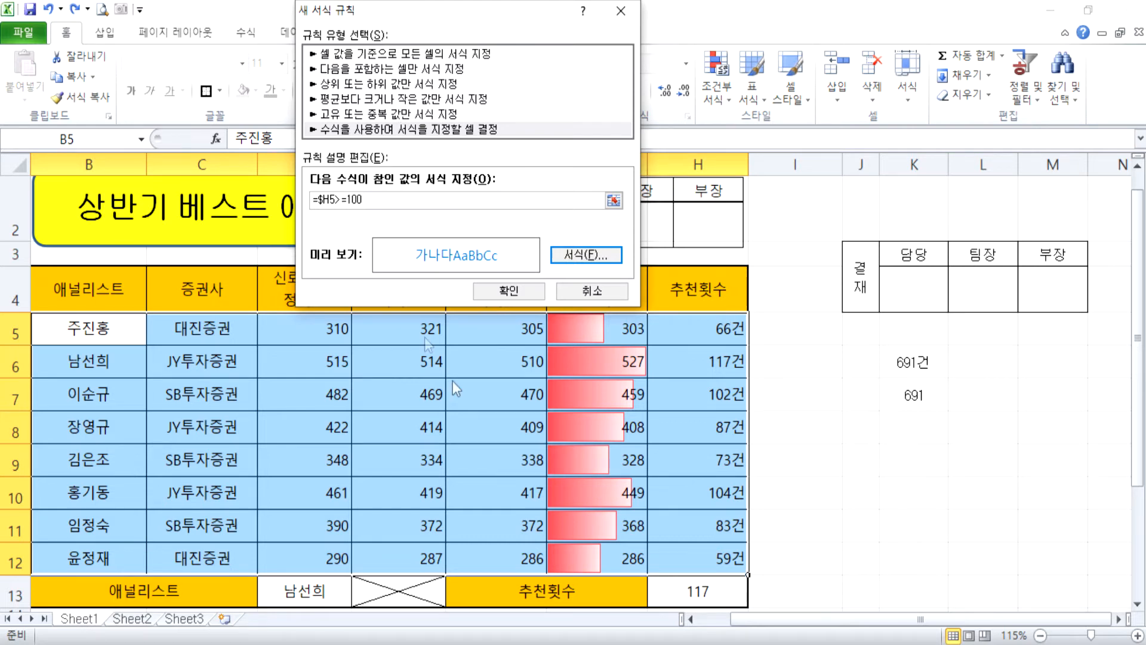
left_click(505, 292)
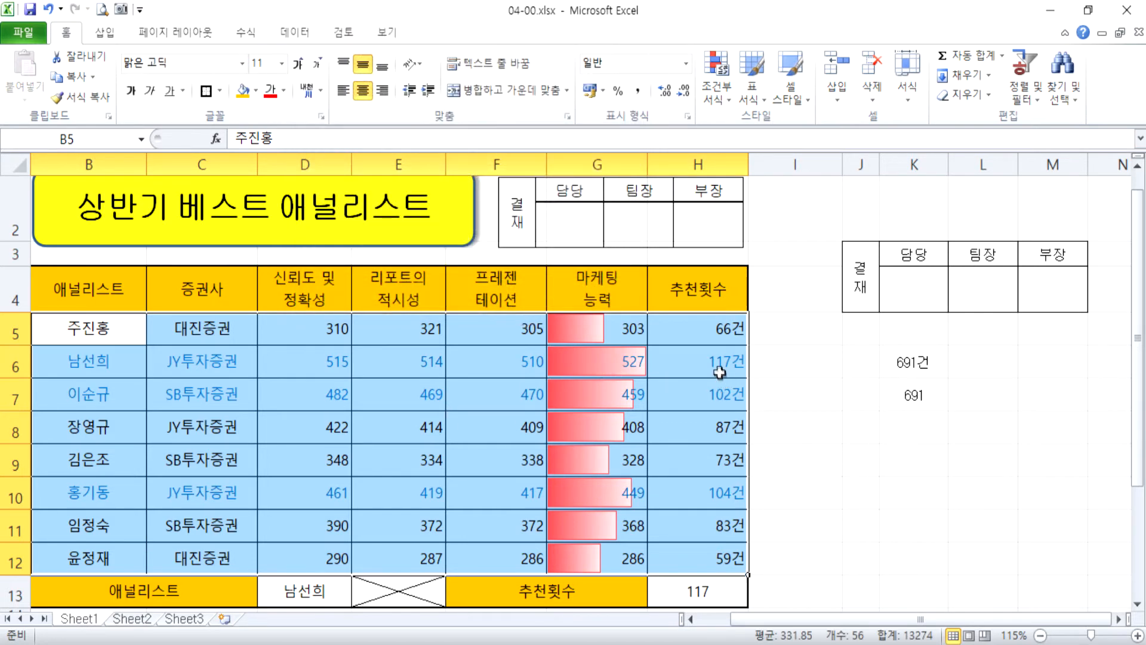
left_click(716, 365)
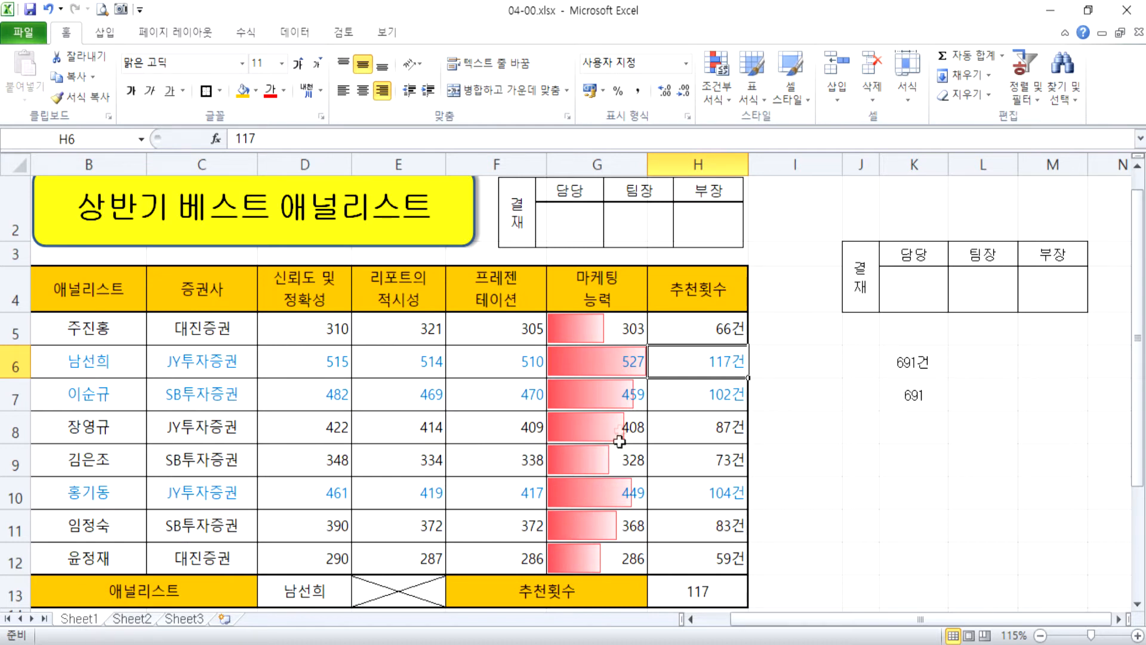
Open the data bar rule of the 마케팅 능력 scores in G5:G12 for editing.
left_click_drag(591, 337, 594, 558)
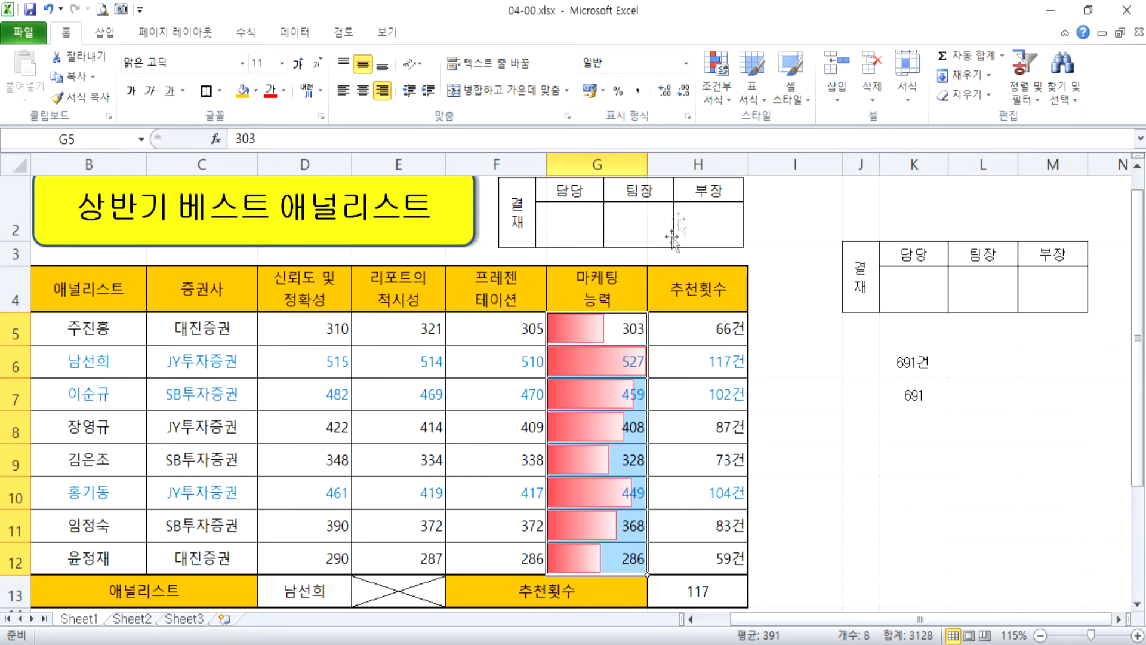
left_click(720, 95)
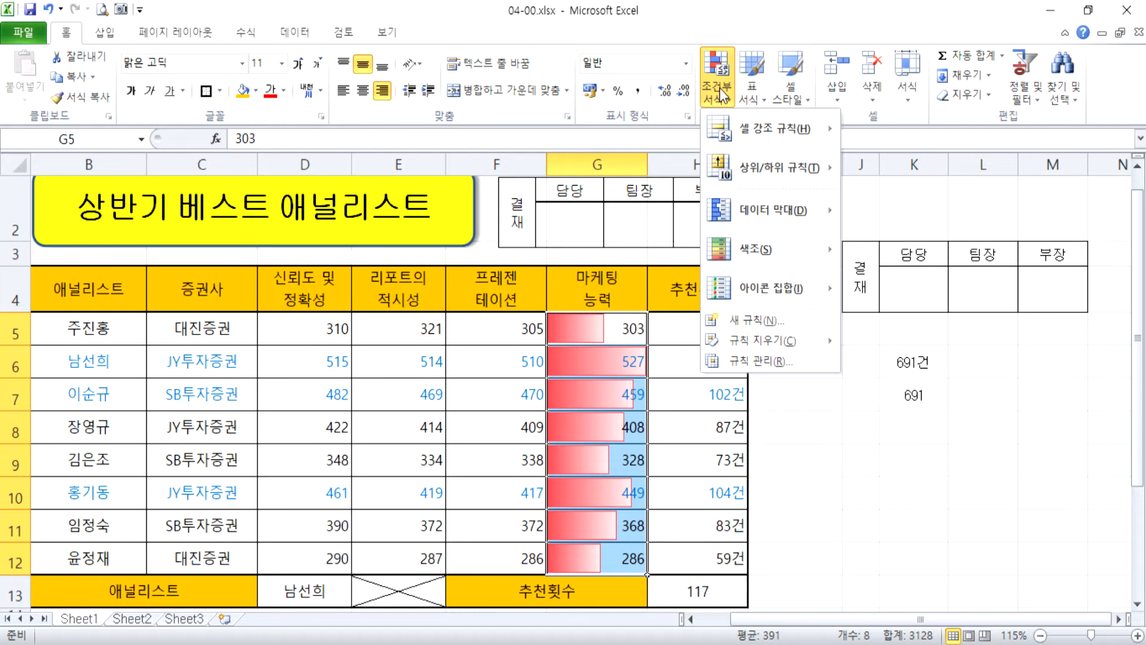
mouse_move(776, 210)
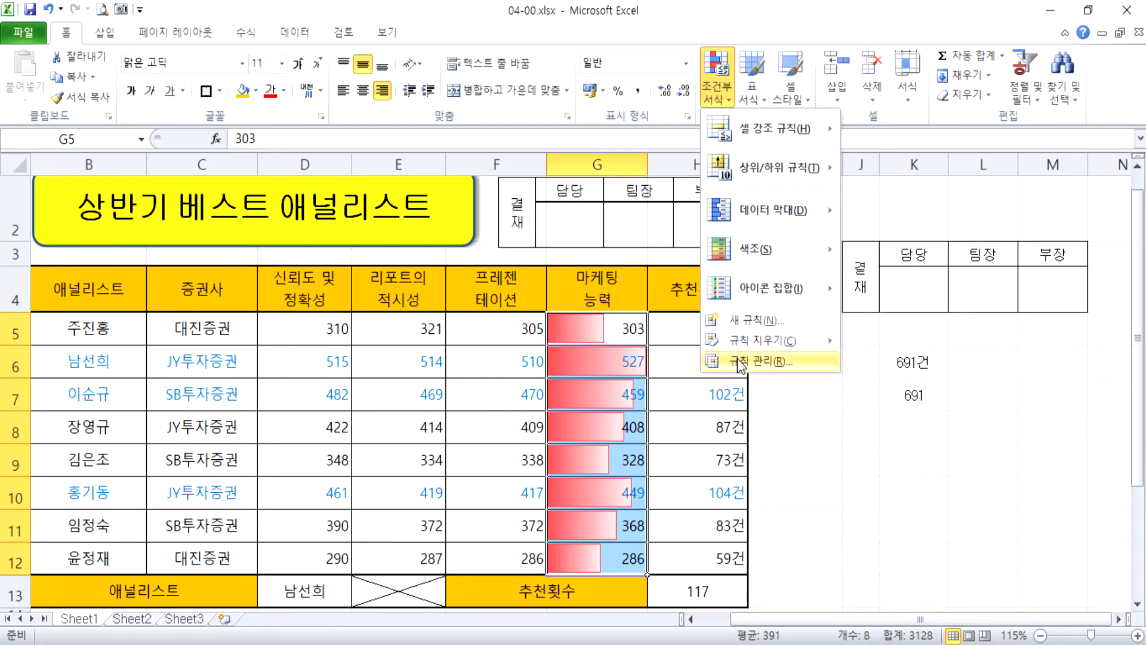
left_click(741, 362)
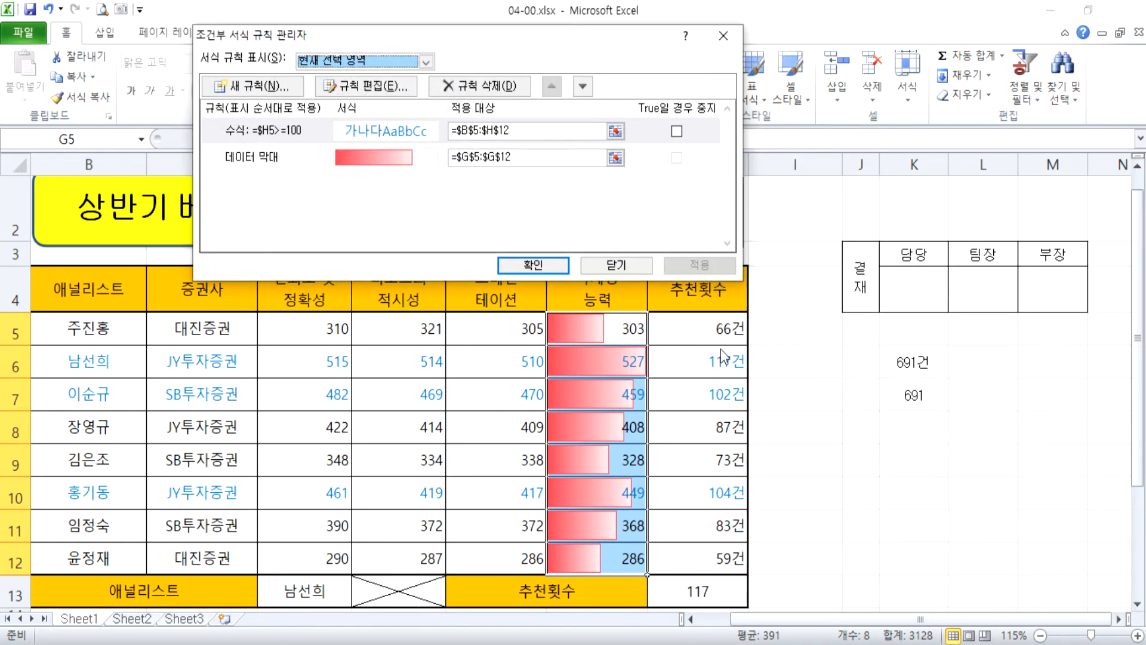
left_click(265, 158)
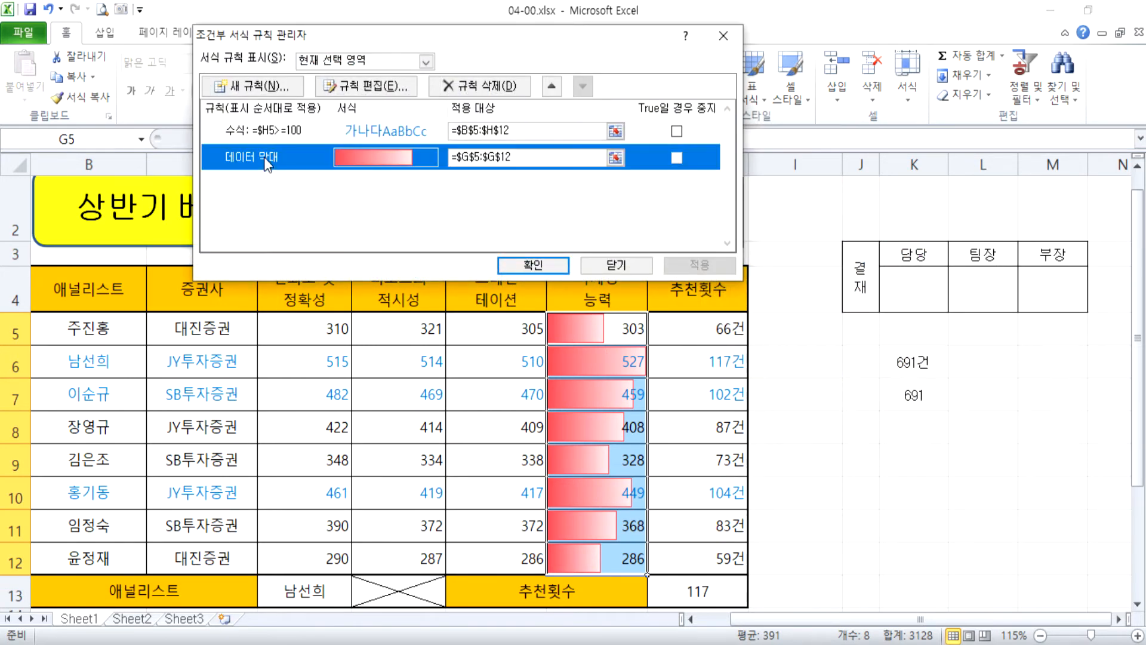
left_click(380, 91)
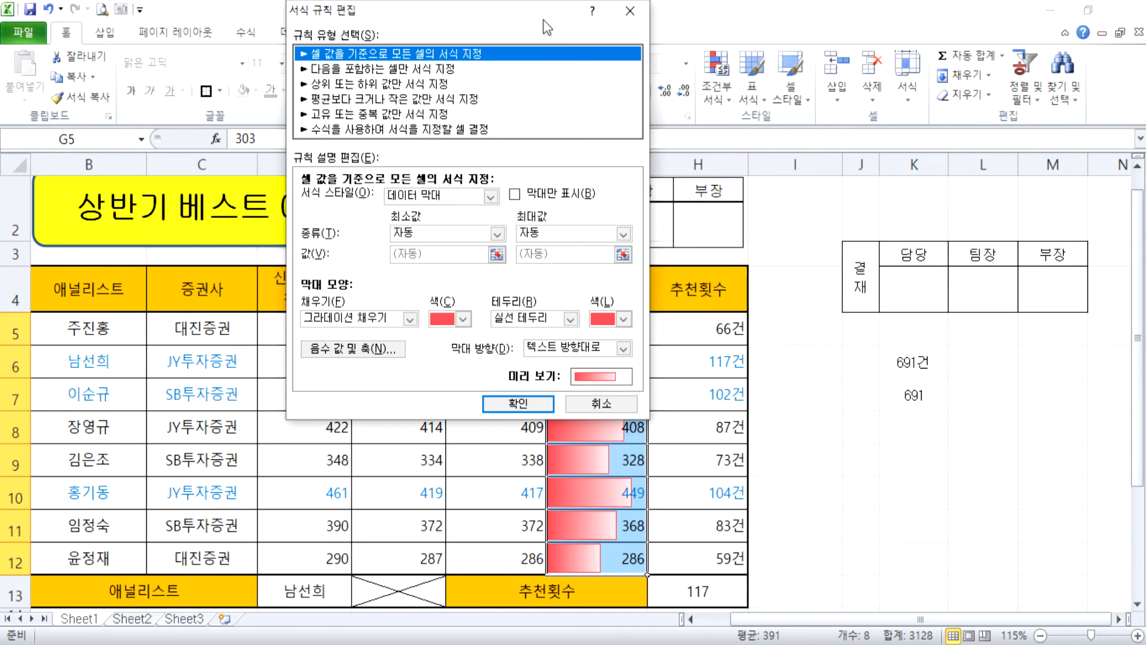
left_click_drag(543, 20, 822, 7)
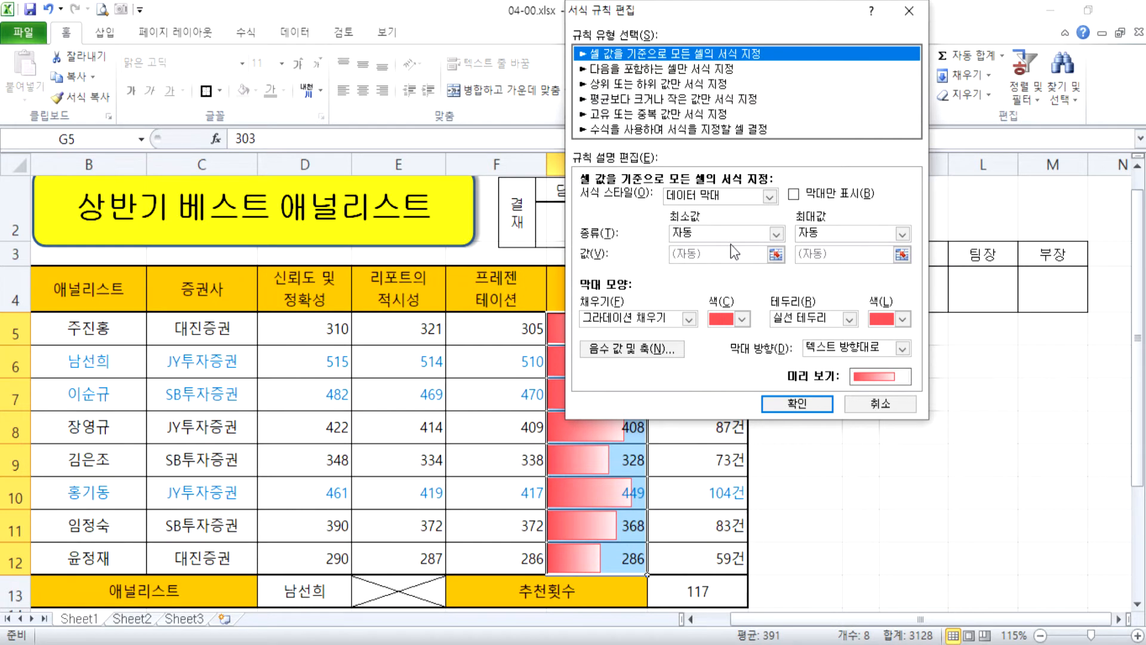
Set the data bar's minimum type to 최소값 and its maximum type to 최대값.
left_click(808, 320)
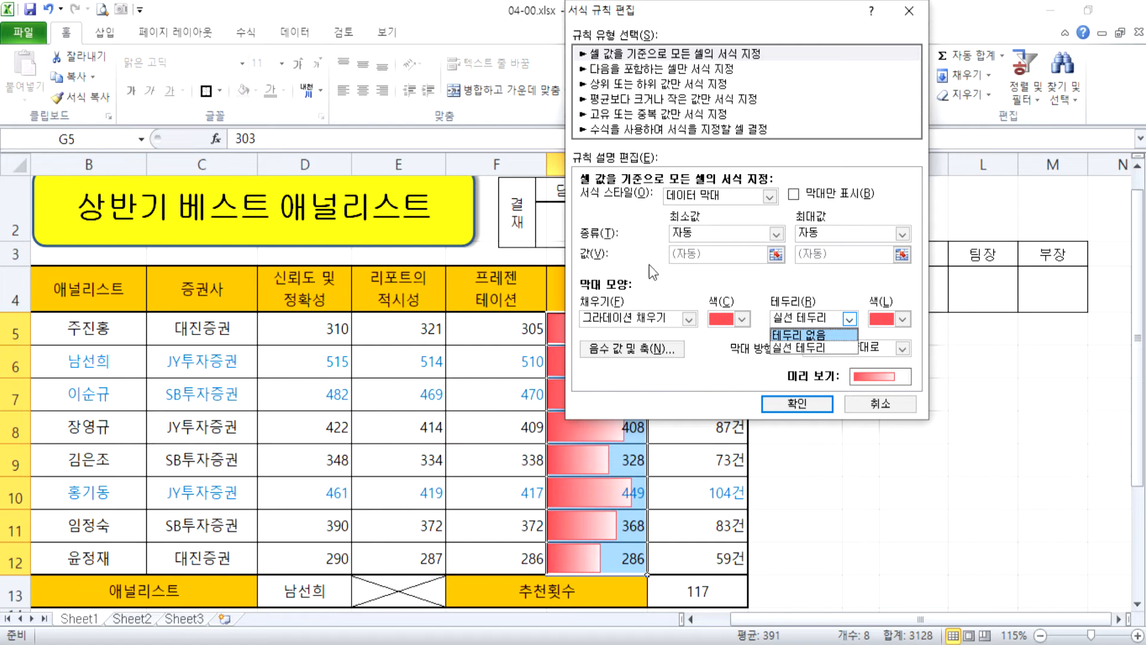
left_click(687, 238)
left_click(691, 238)
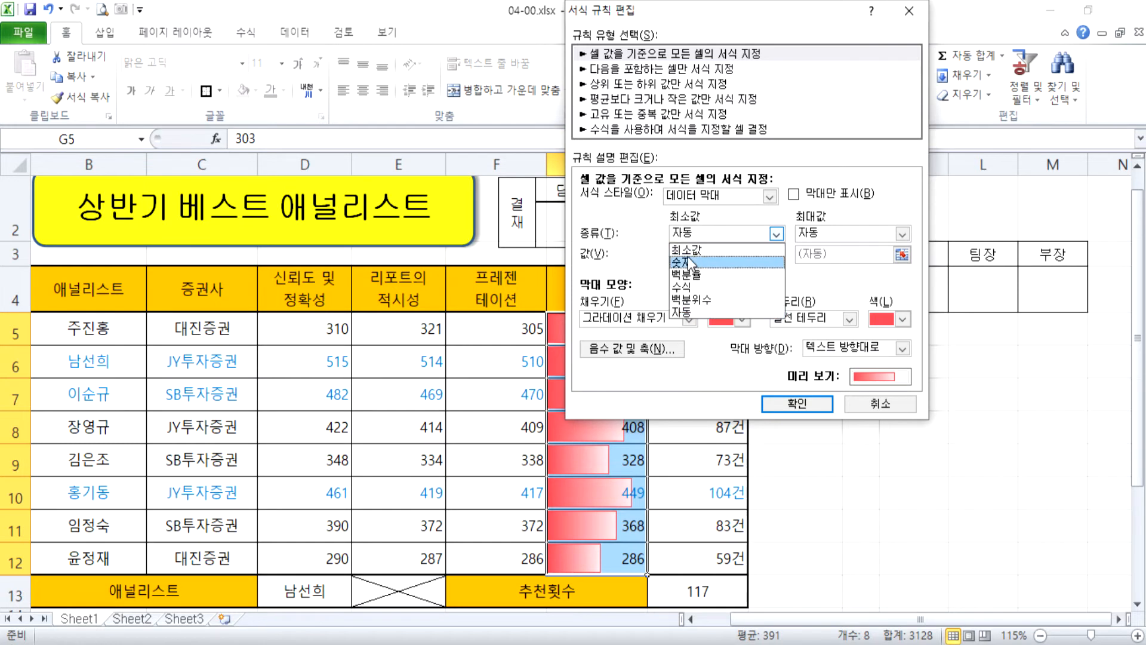
left_click(686, 250)
left_click(833, 236)
left_click(827, 254)
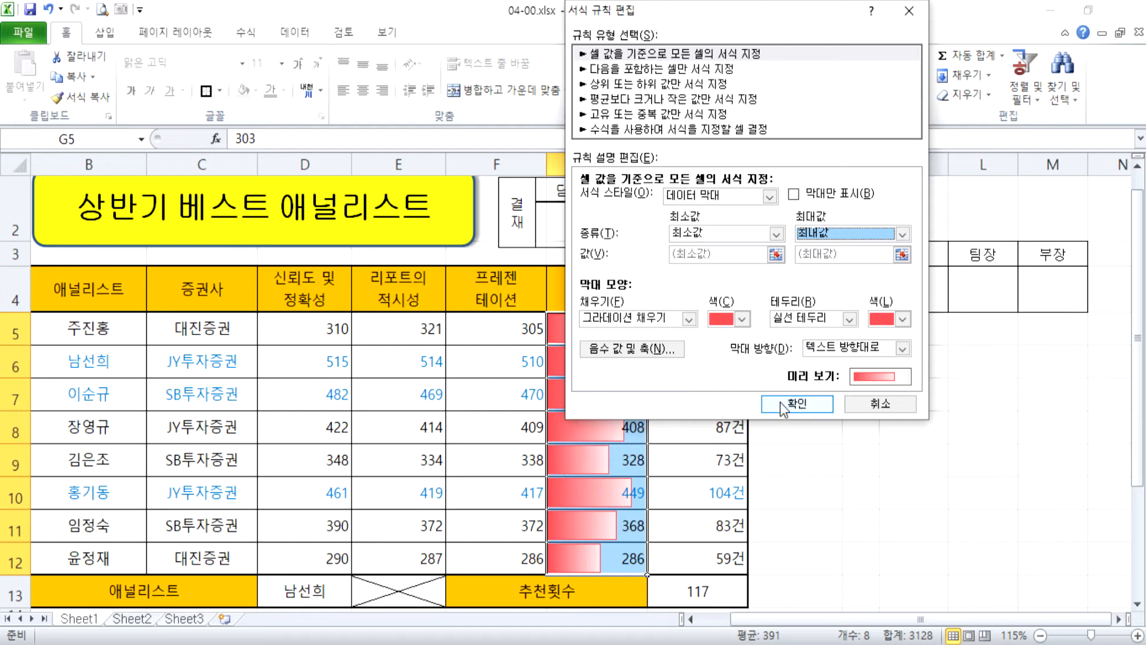
Set the data bar border to 테두리 없음 and apply the edited rule to G5:G12.
left_click_drag(737, 36, 983, 60)
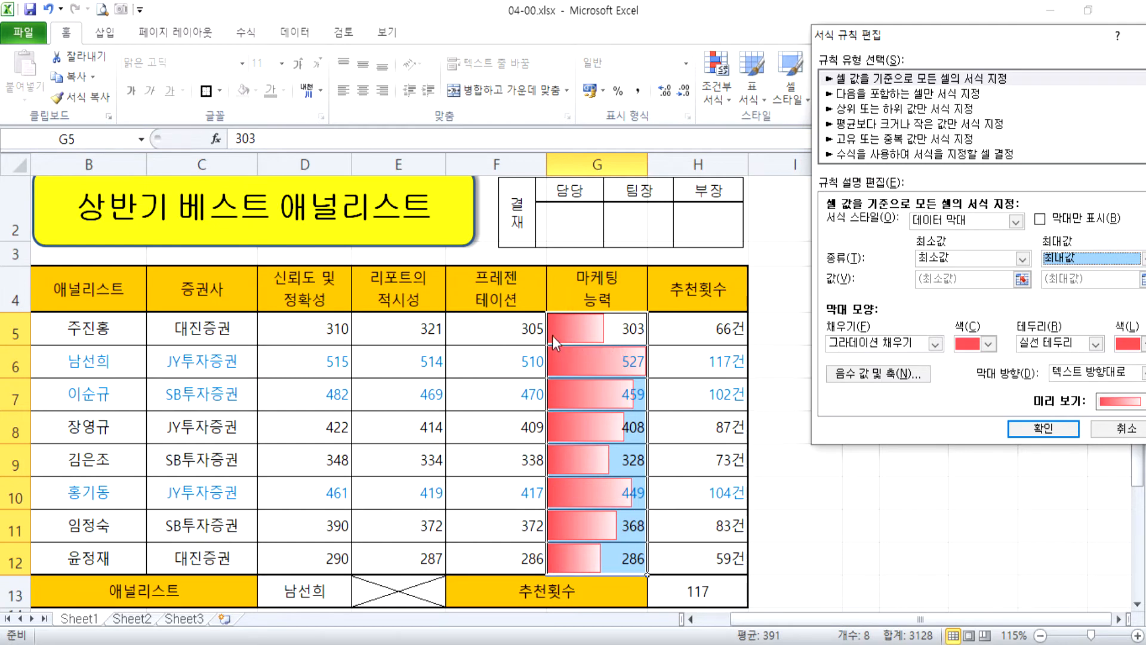
left_click_drag(863, 37, 678, 29)
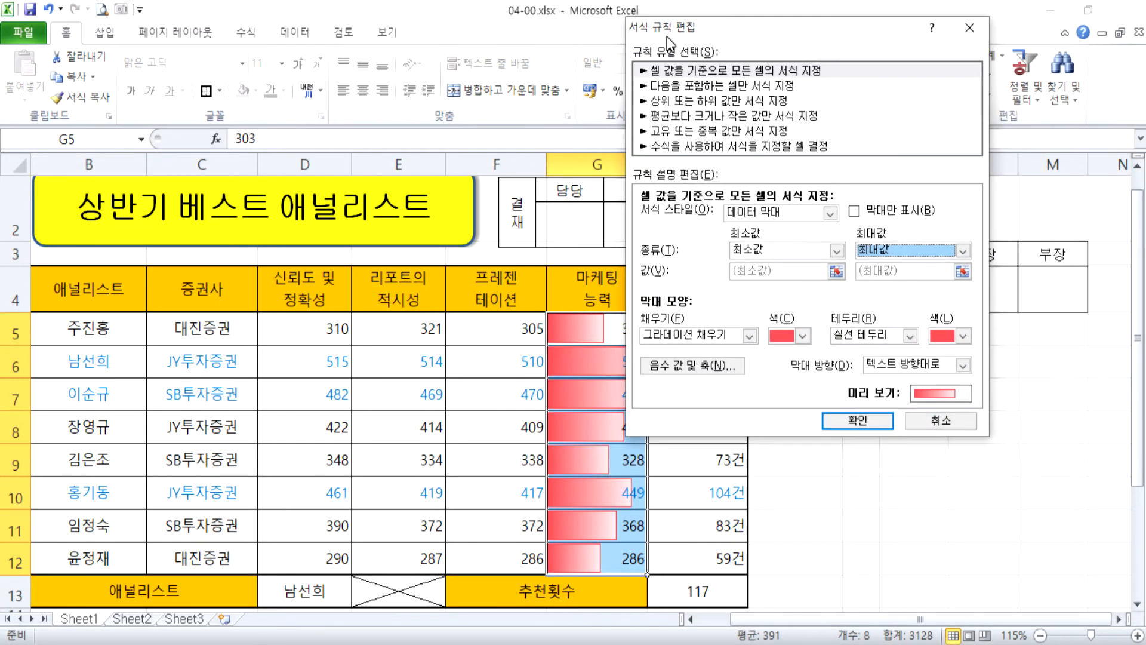
left_click(850, 334)
left_click(847, 351)
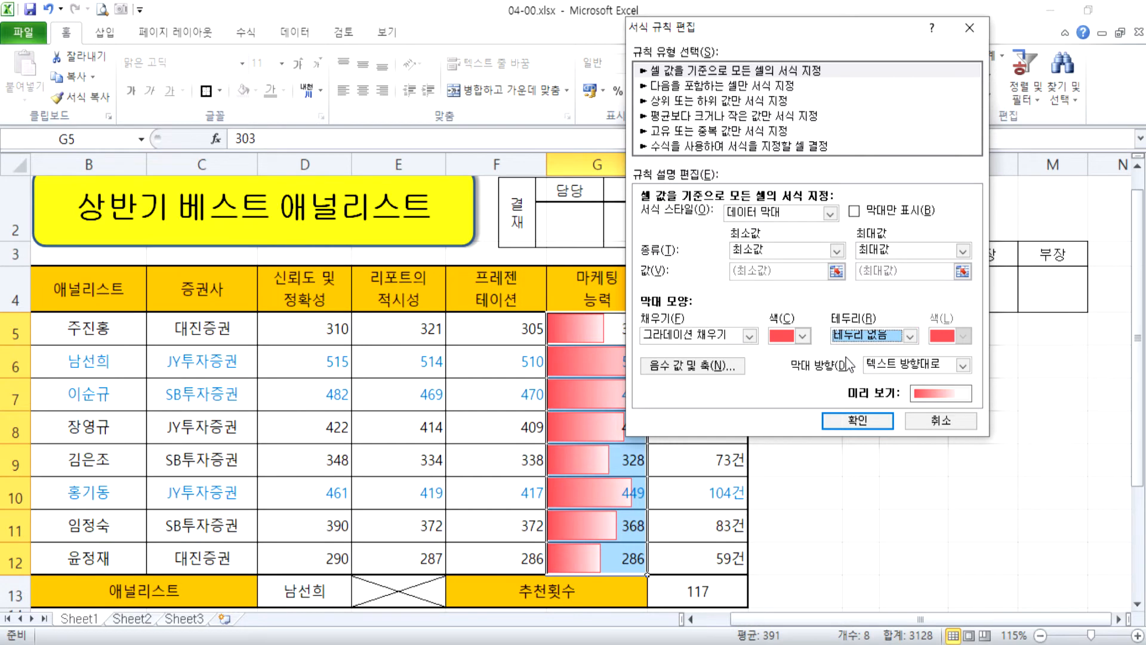
left_click(858, 420)
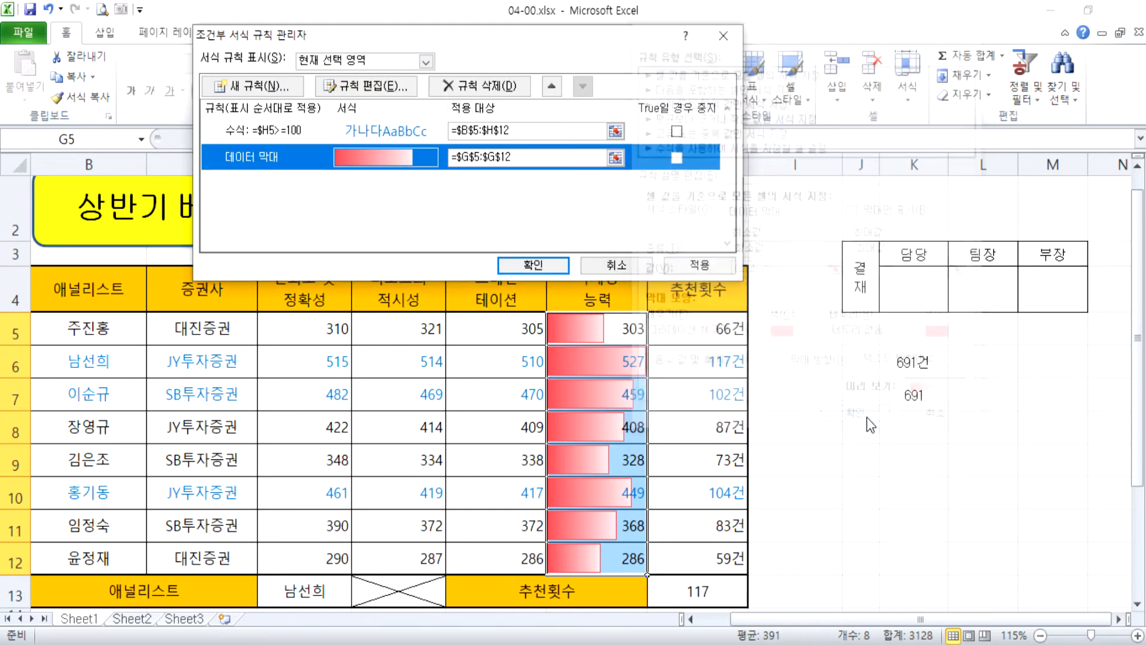
left_click(547, 266)
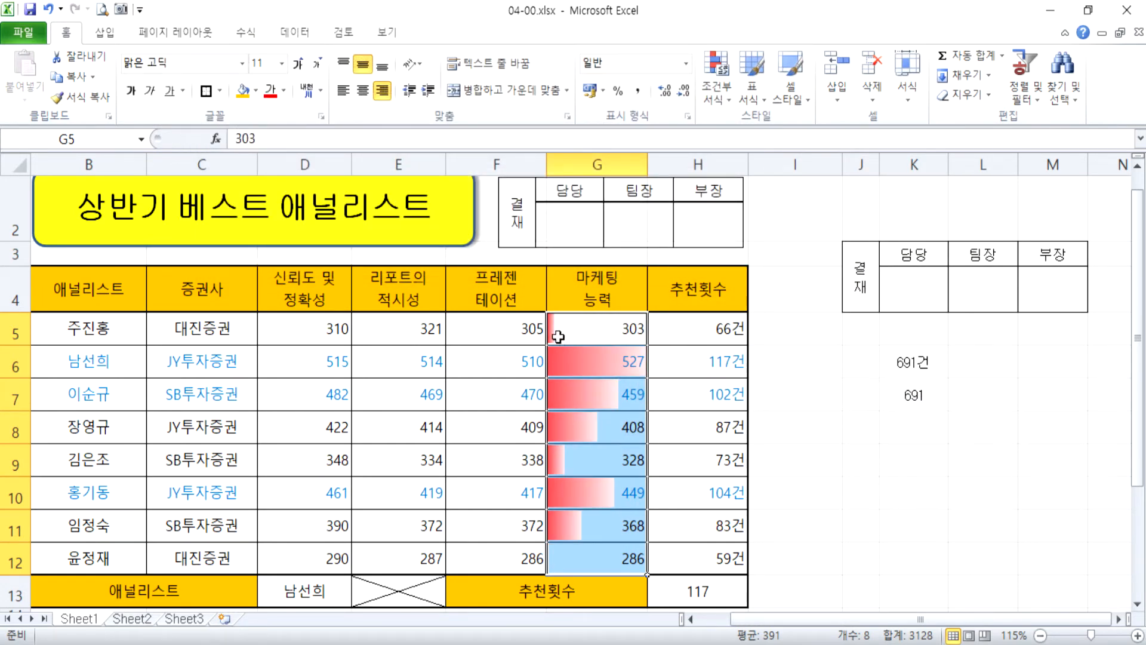
Review the data bars in G5:G12 and open the conditional formatting rule manager for that selection.
scroll(554, 333, "down", 1)
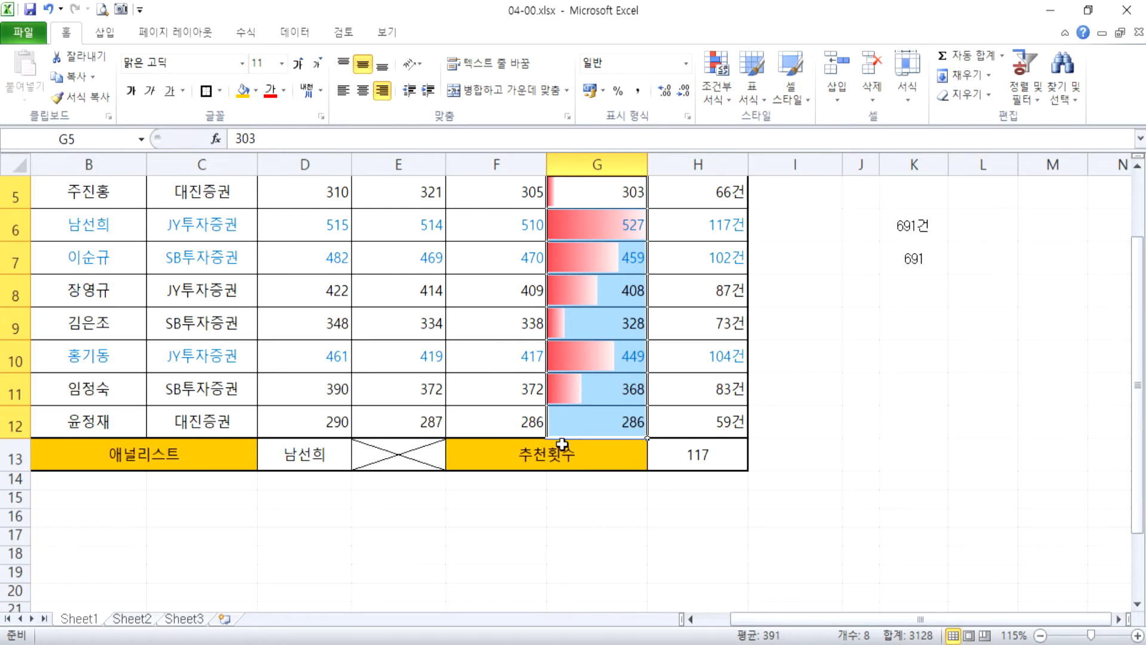
scroll(554, 444, "up", 2)
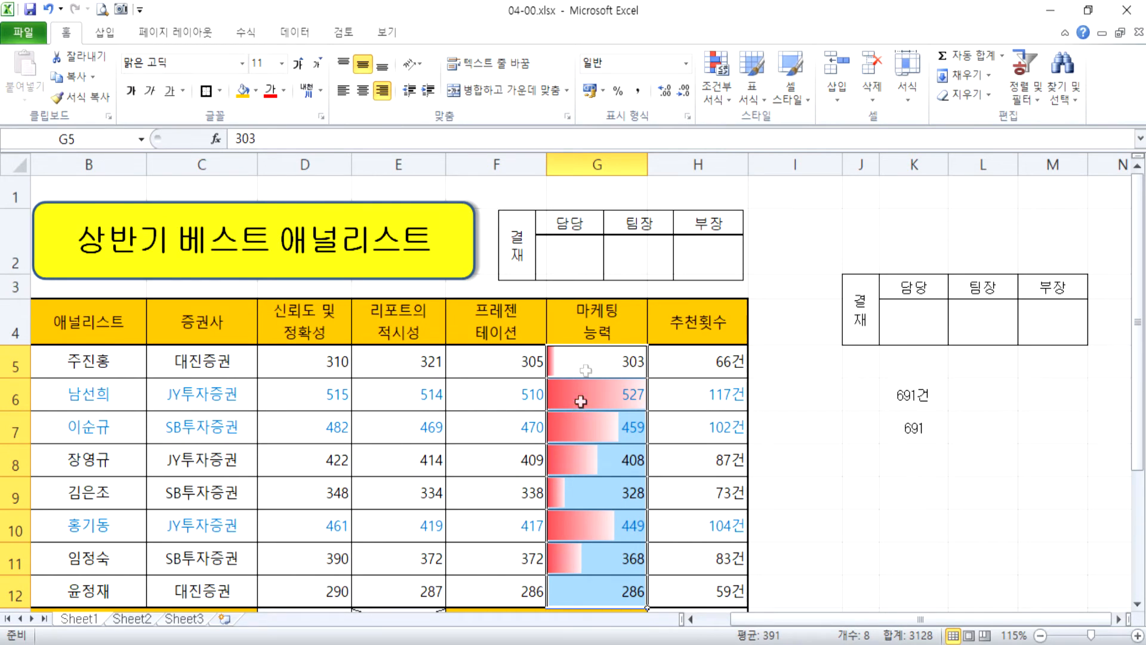
left_click_drag(596, 430, 595, 504)
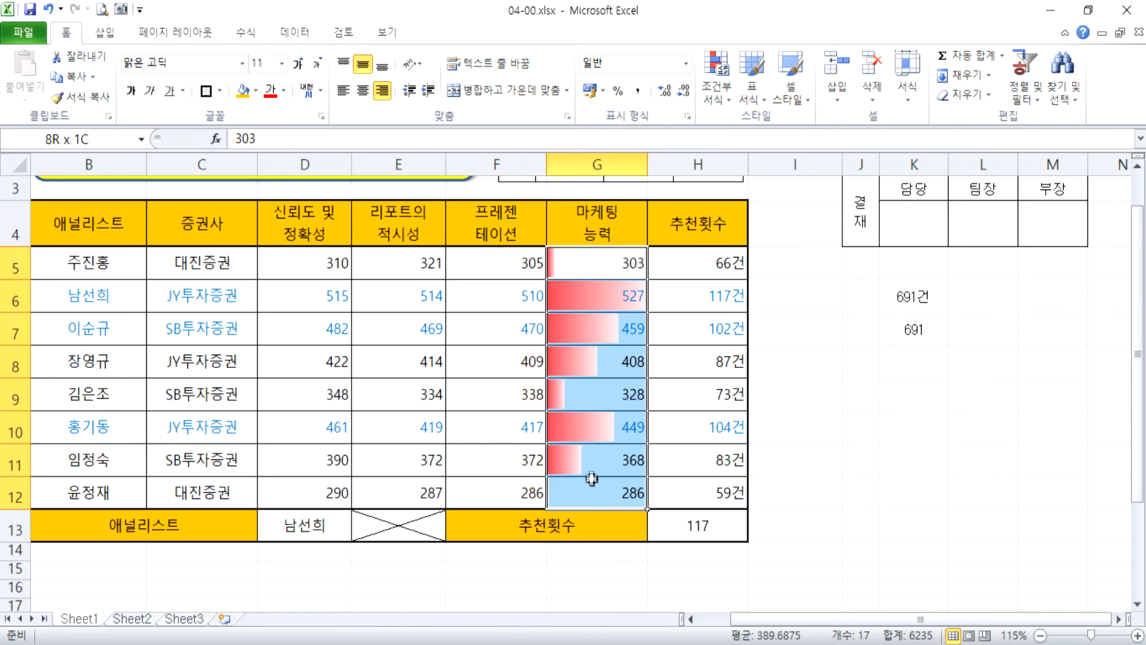
left_click_drag(593, 474, 593, 476)
left_click(719, 102)
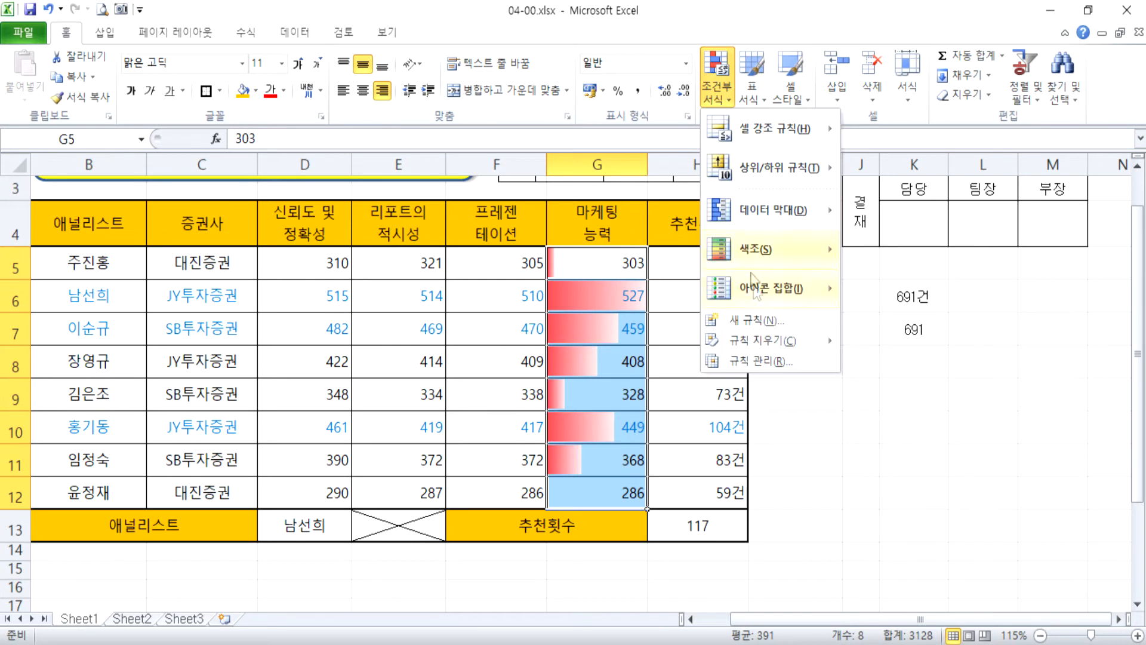
mouse_move(752, 344)
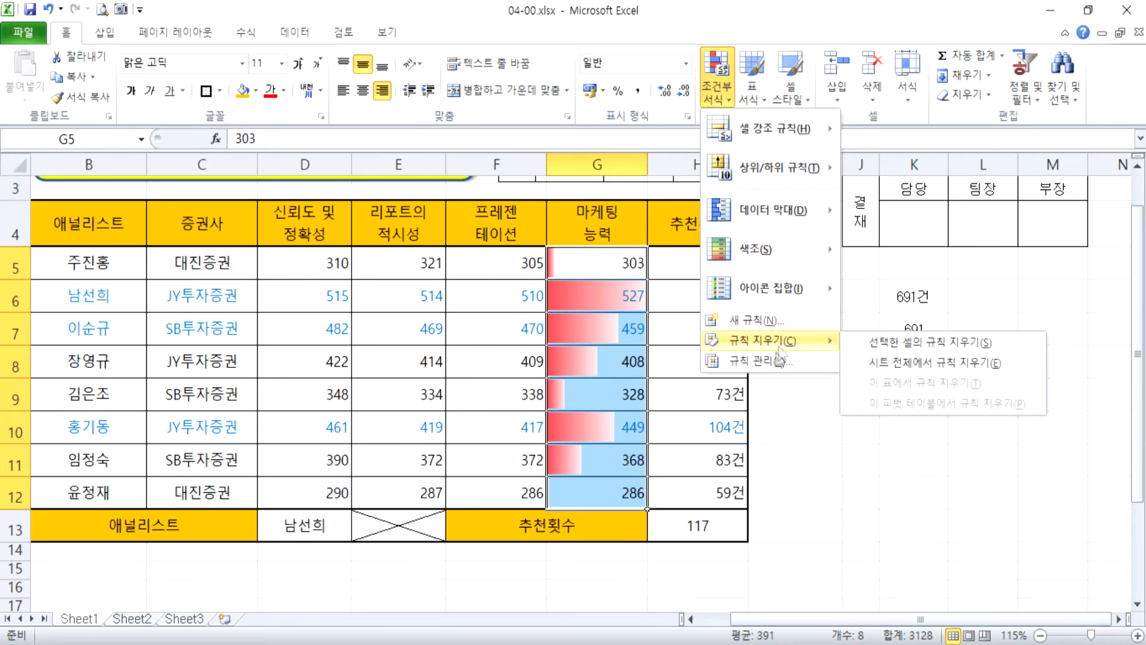
left_click(771, 363)
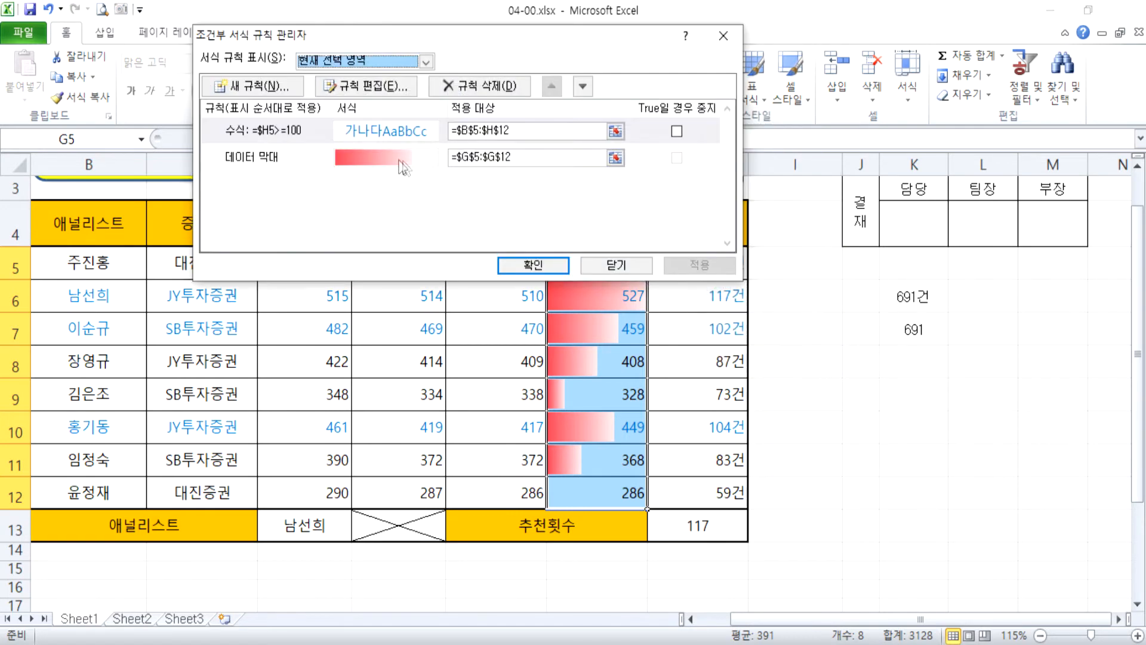
Delete the data bar rule of G5:G12 and apply fresh red gradient-fill data bars (빨강 데이터 막대) to the range.
left_click(279, 155)
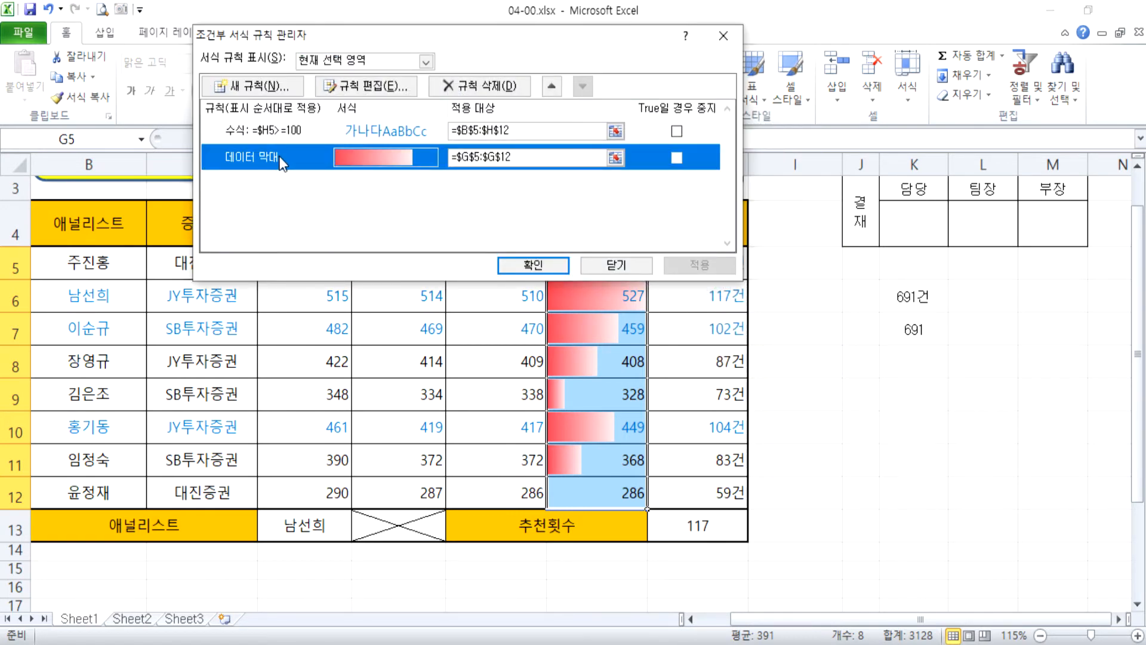
left_click(480, 86)
left_click(533, 265)
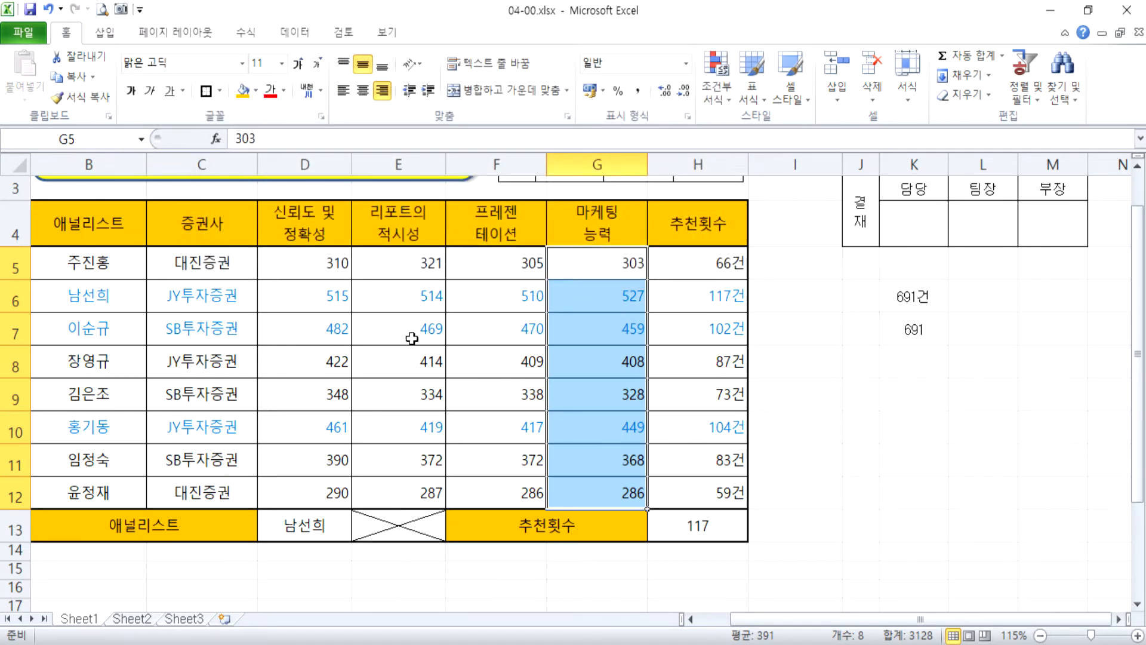
left_click(726, 93)
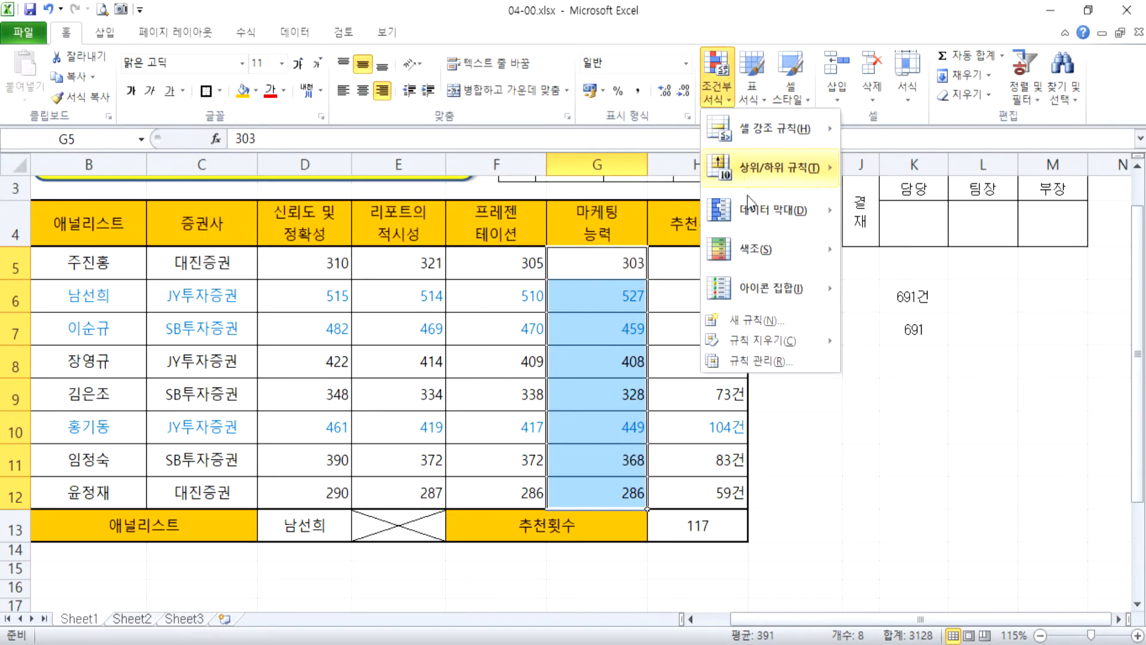
mouse_move(747, 209)
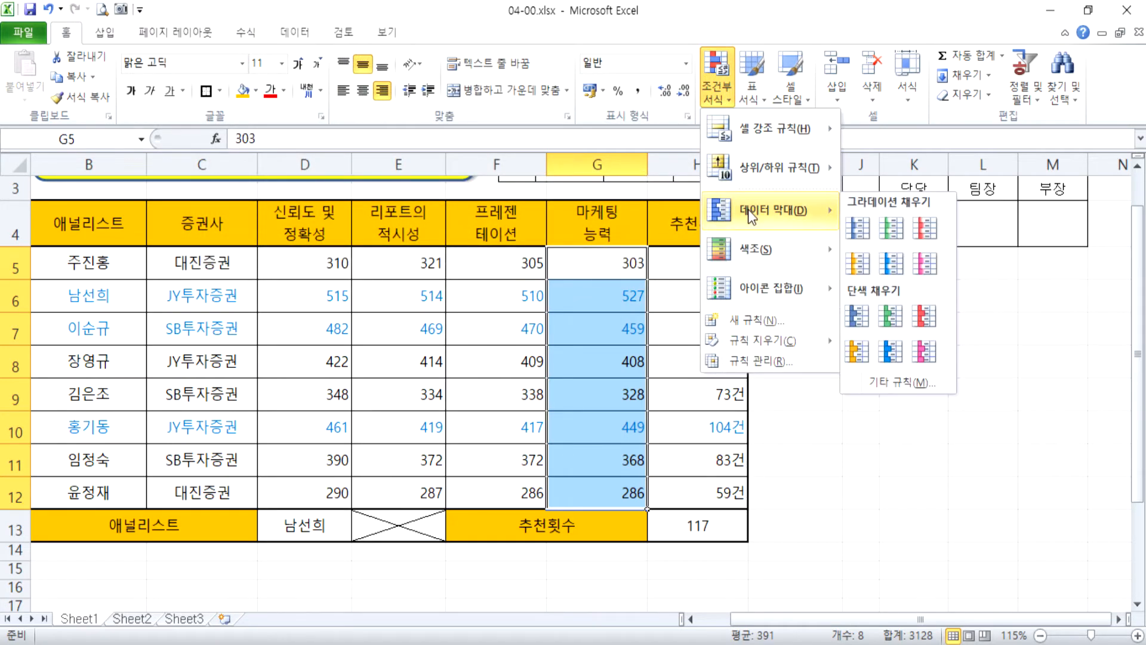
left_click(922, 231)
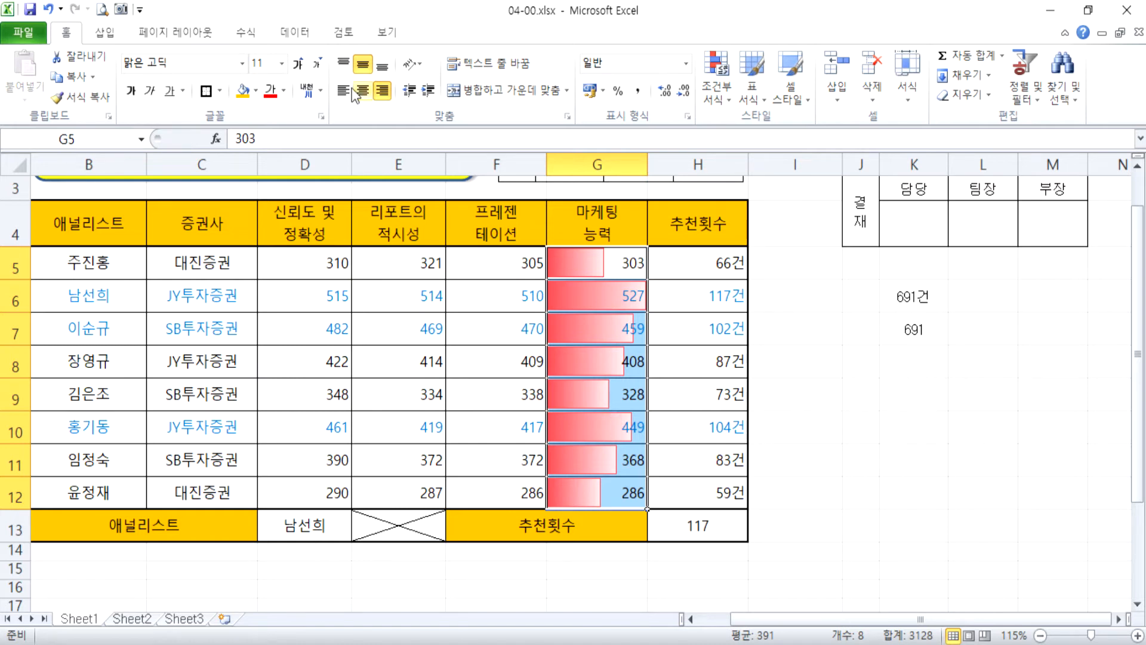
Edit the new data bar rule, setting the minimum type to 숫자 with value 0 and the maximum type to 최대값.
left_click(719, 96)
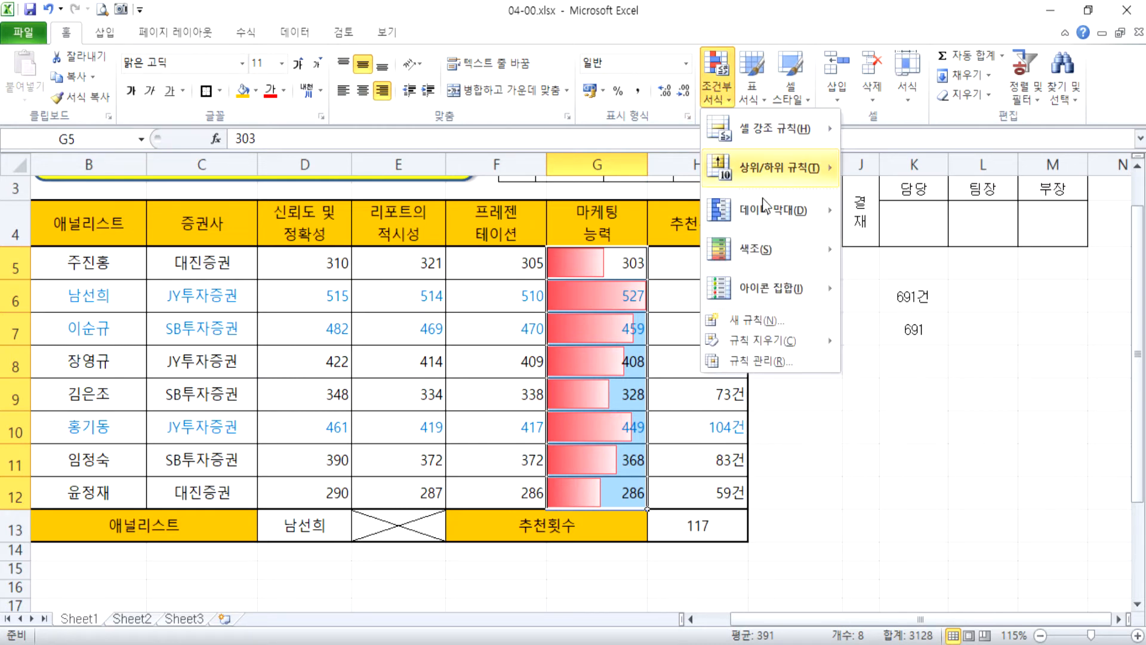
left_click(747, 360)
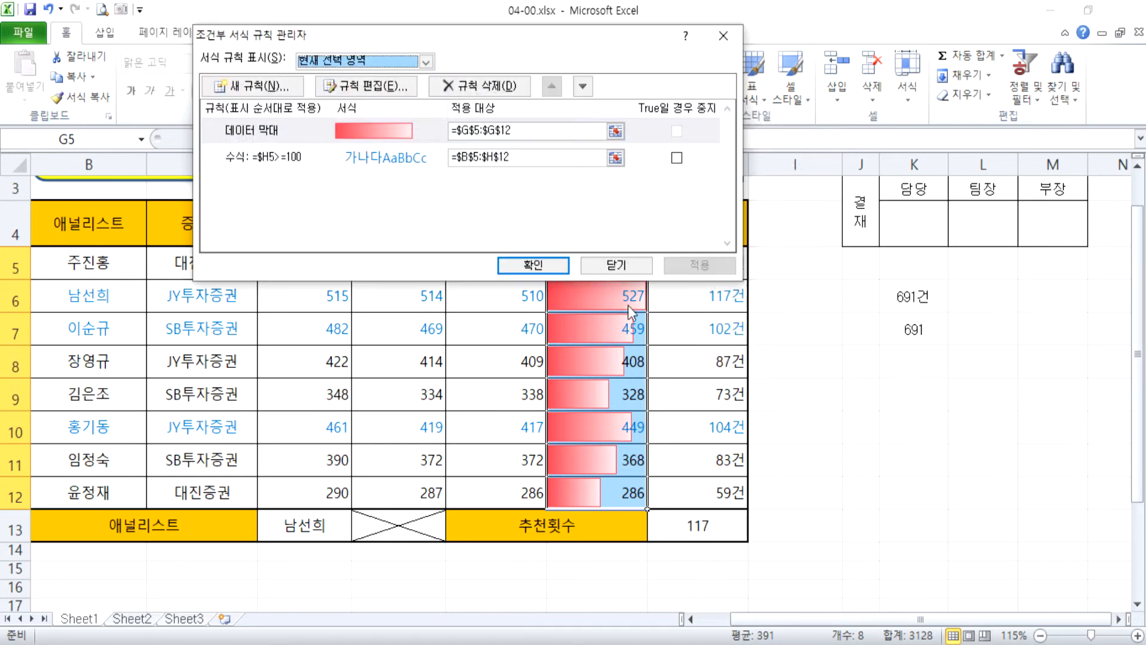
left_click(258, 129)
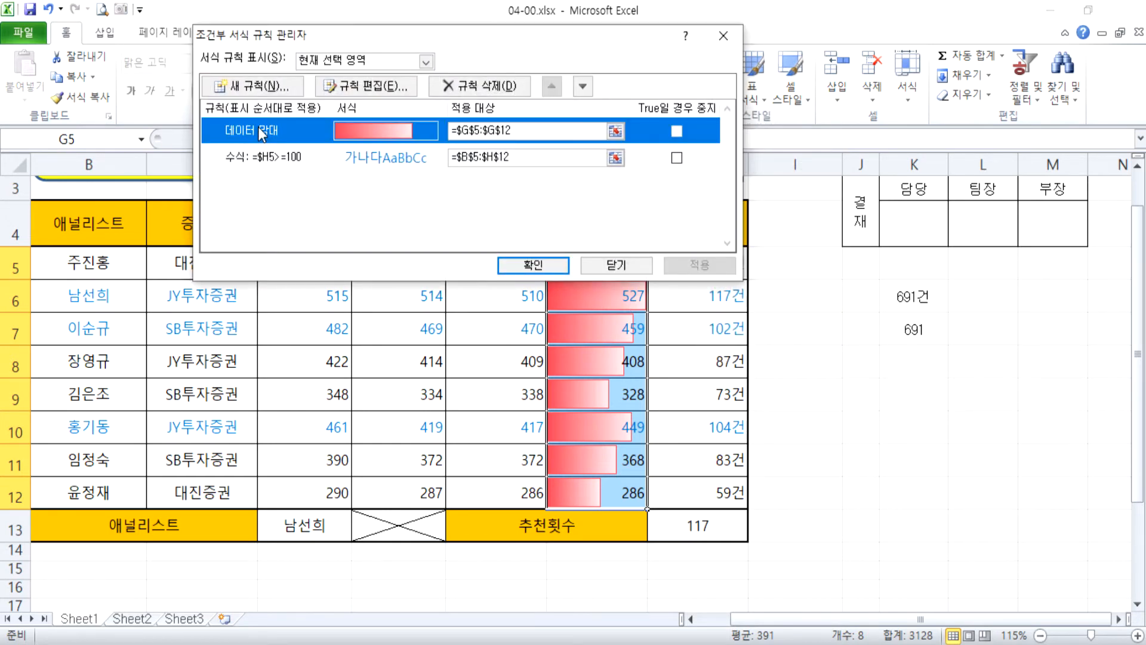
left_click(411, 89)
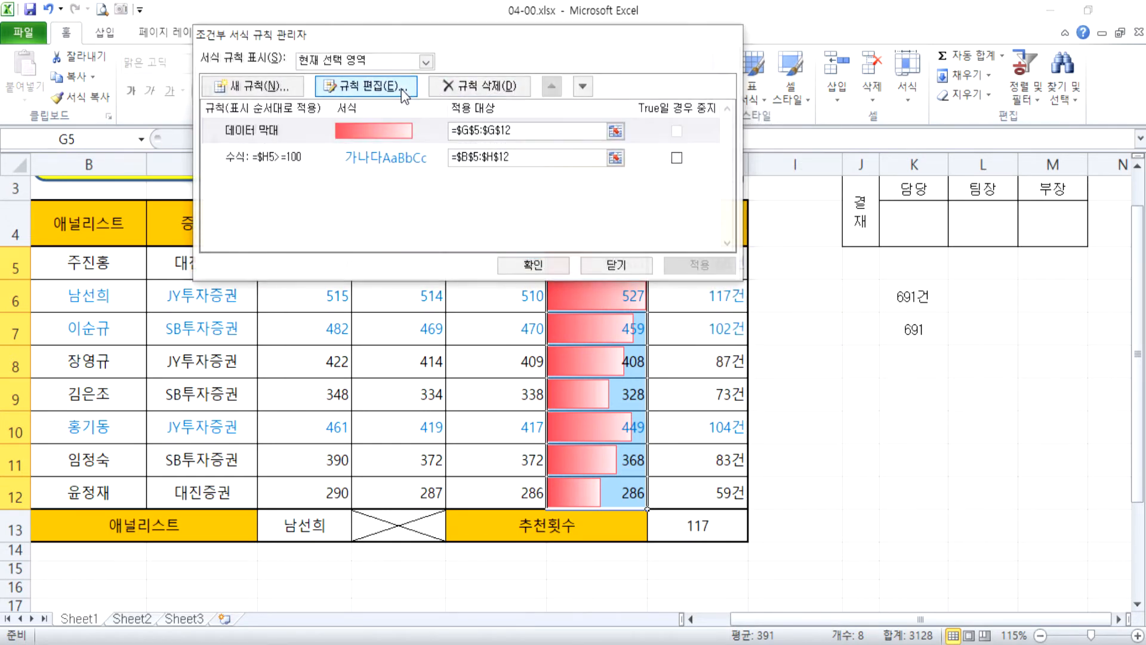
left_click_drag(525, 21, 895, 21)
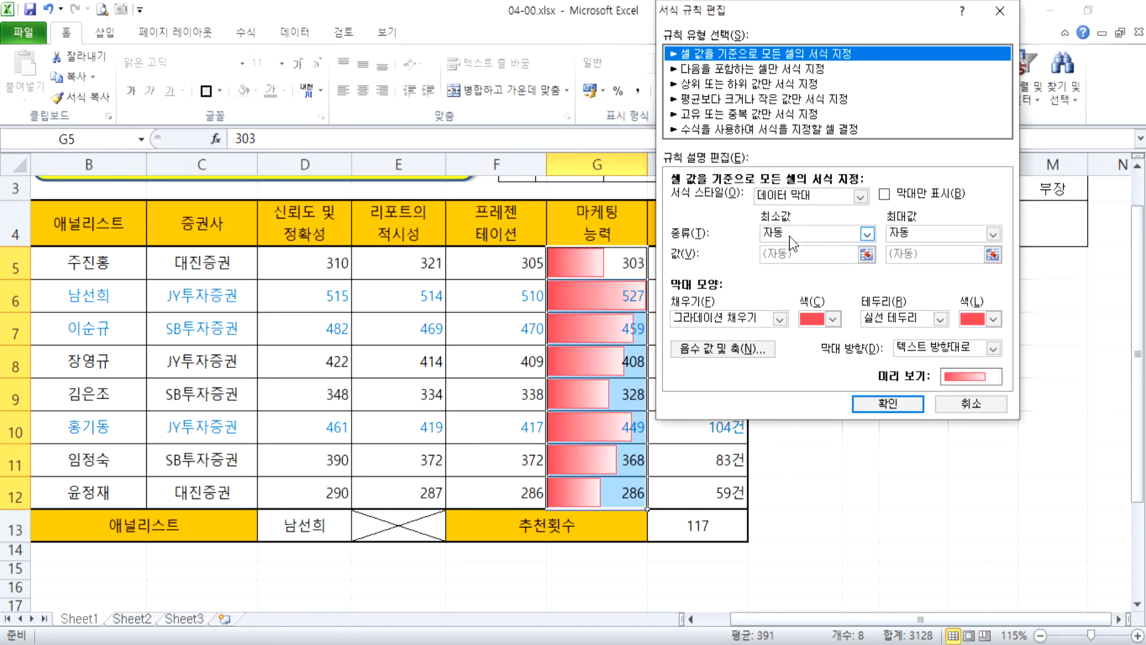
left_click(837, 239)
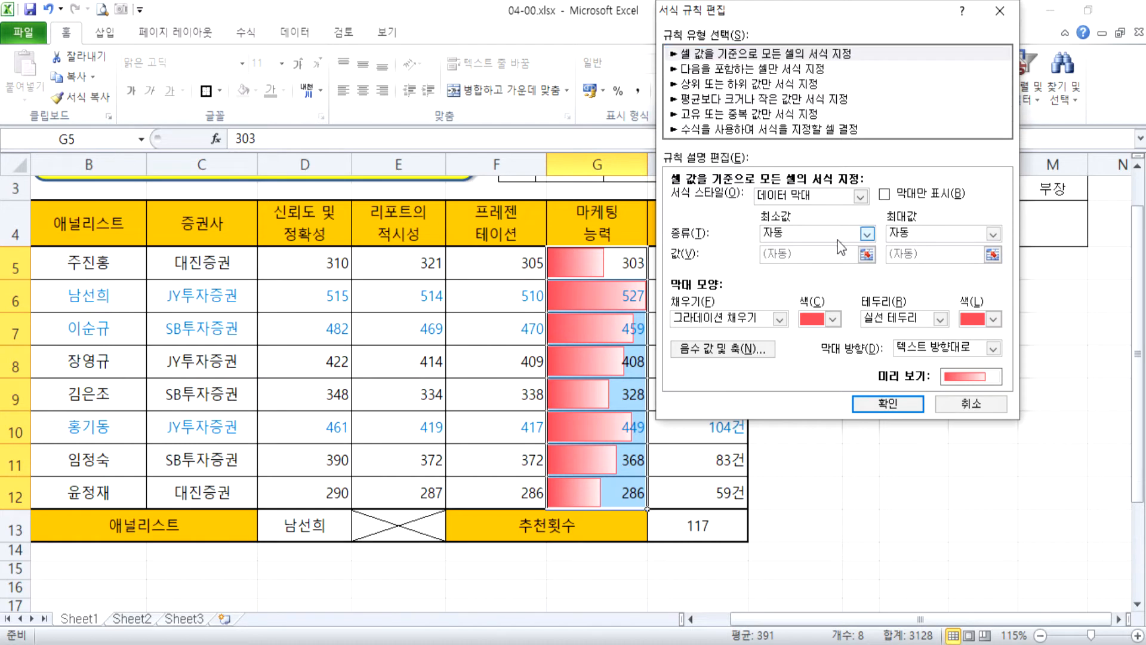
left_click(814, 267)
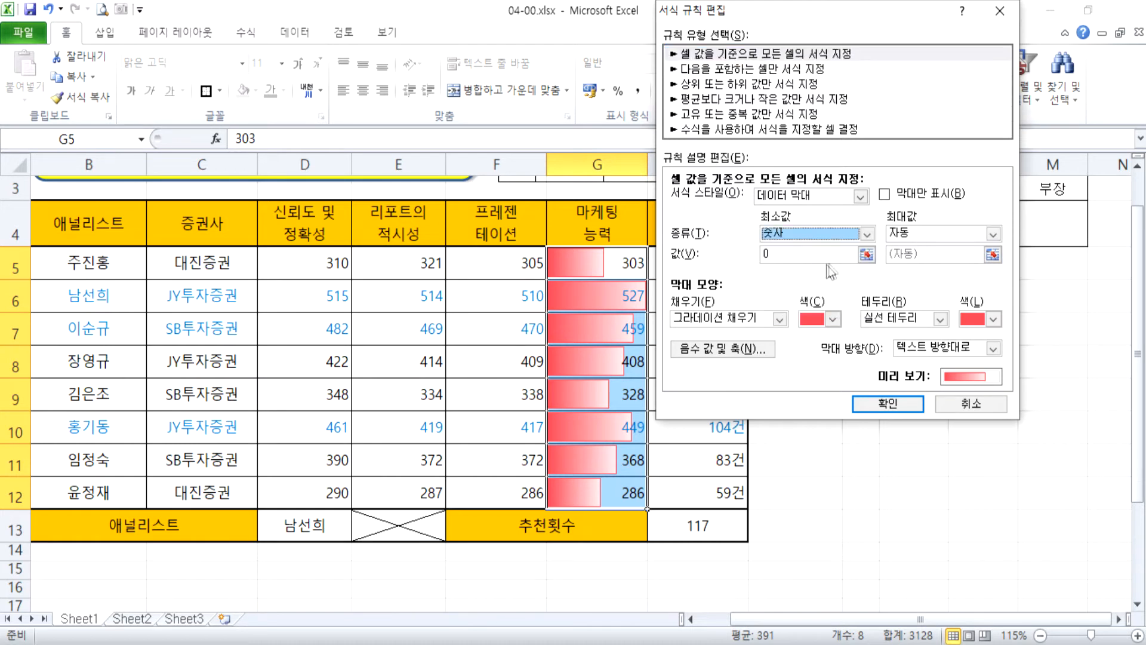
left_click(916, 238)
left_click(917, 252)
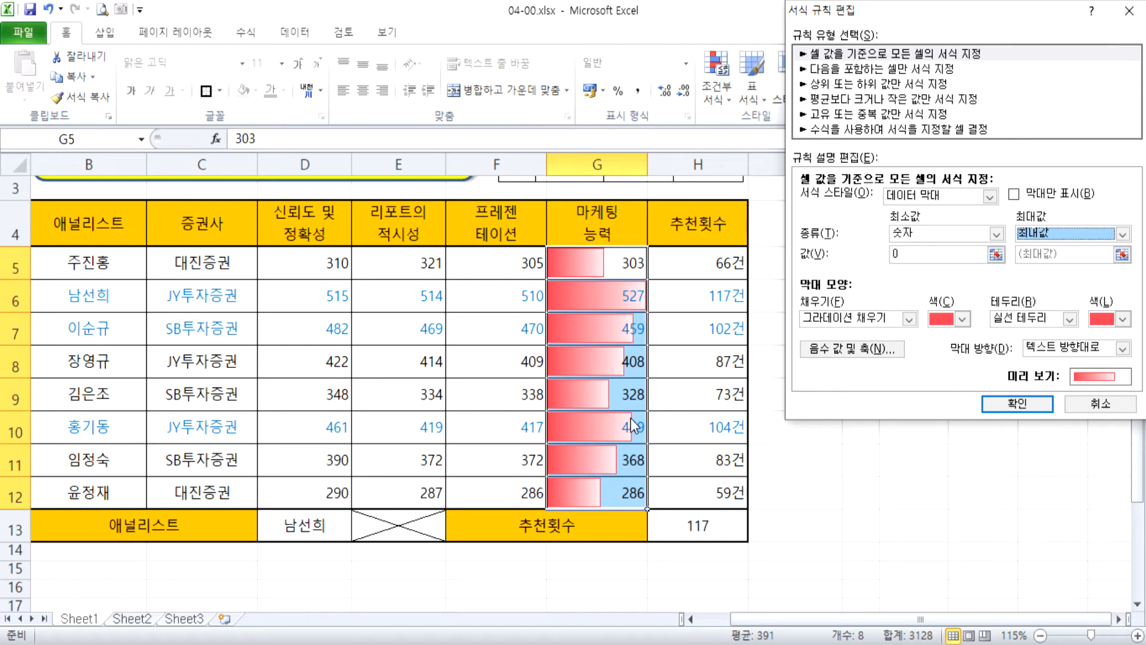
Set the data bar border to 테두리 없음 and apply the rule to G5:G12.
left_click(1005, 323)
left_click(1017, 331)
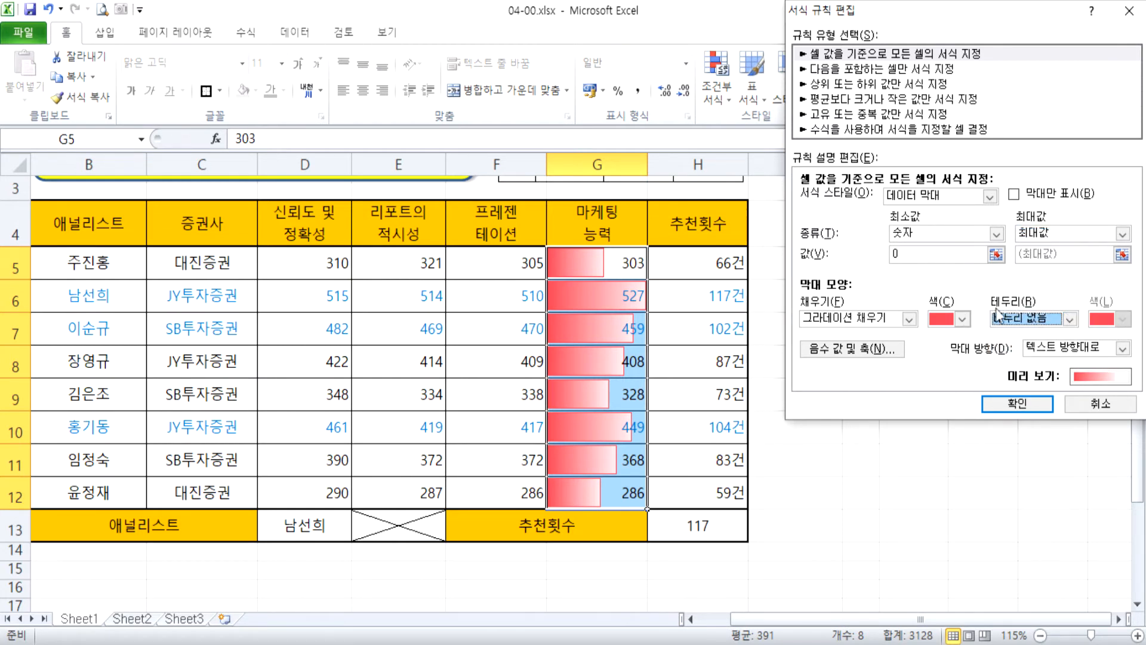
left_click(1030, 403)
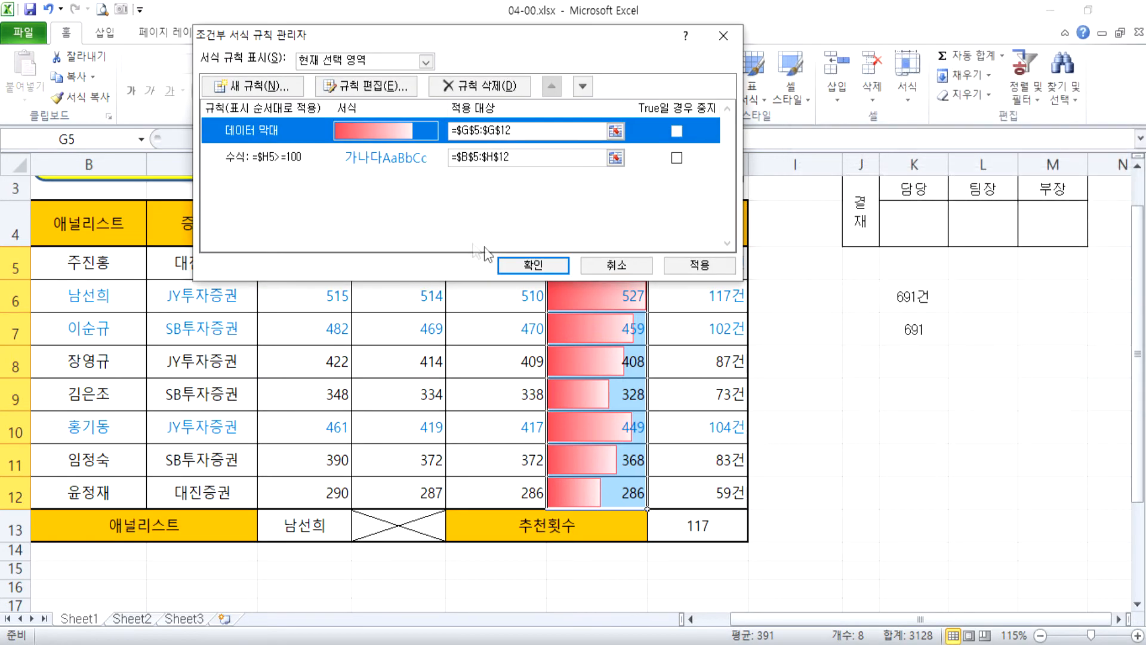
left_click(530, 265)
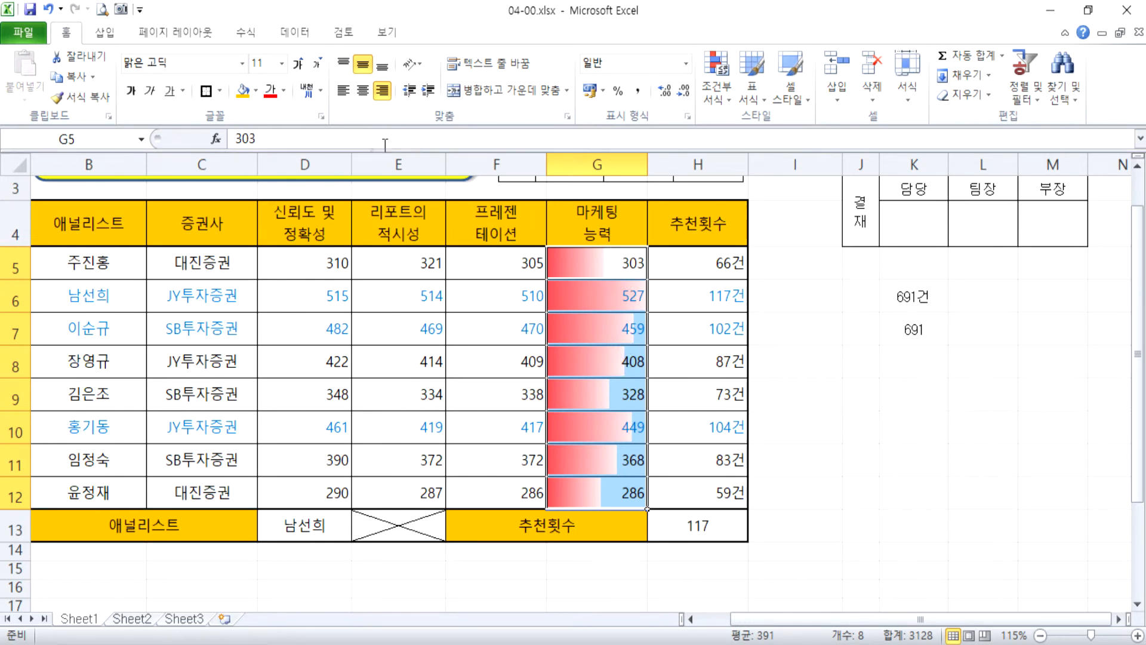
Reopen the data bar rule of G5:G12, set its minimum type to 최소값 with 최대값 as maximum, and apply it.
left_click(716, 89)
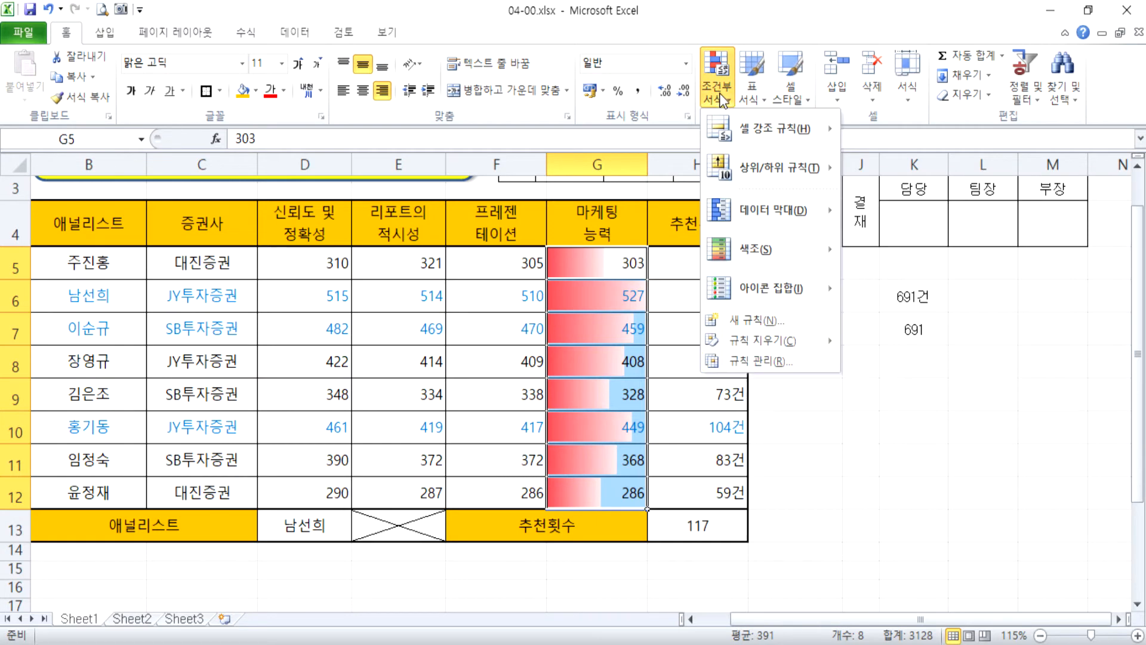
left_click(773, 360)
left_click(382, 118)
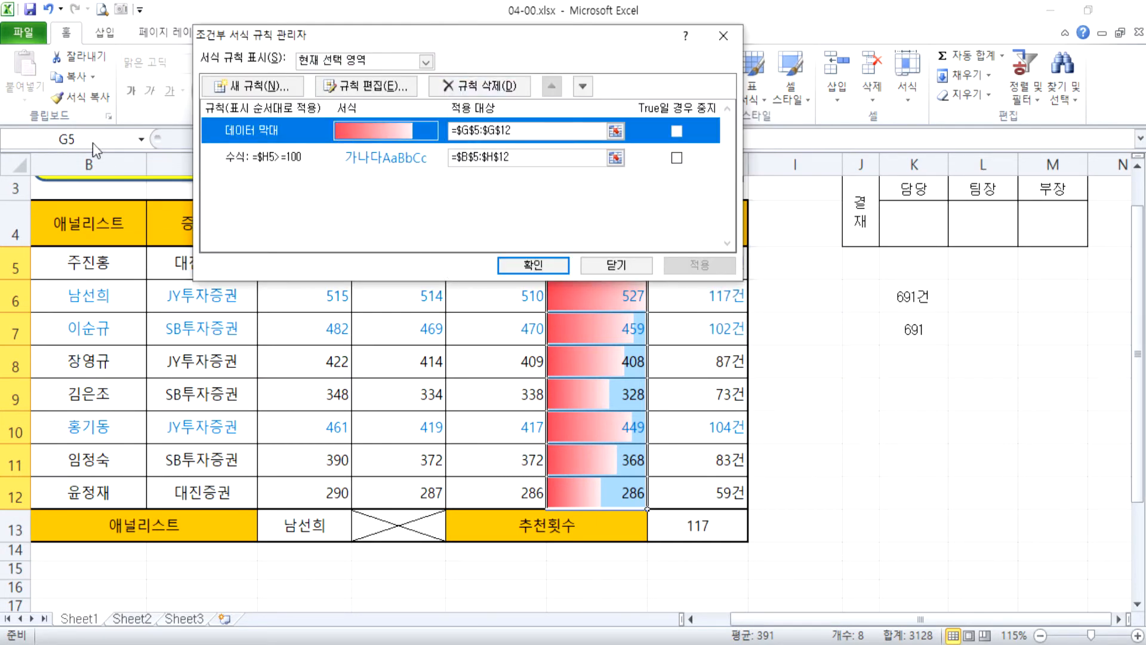
left_click(365, 86)
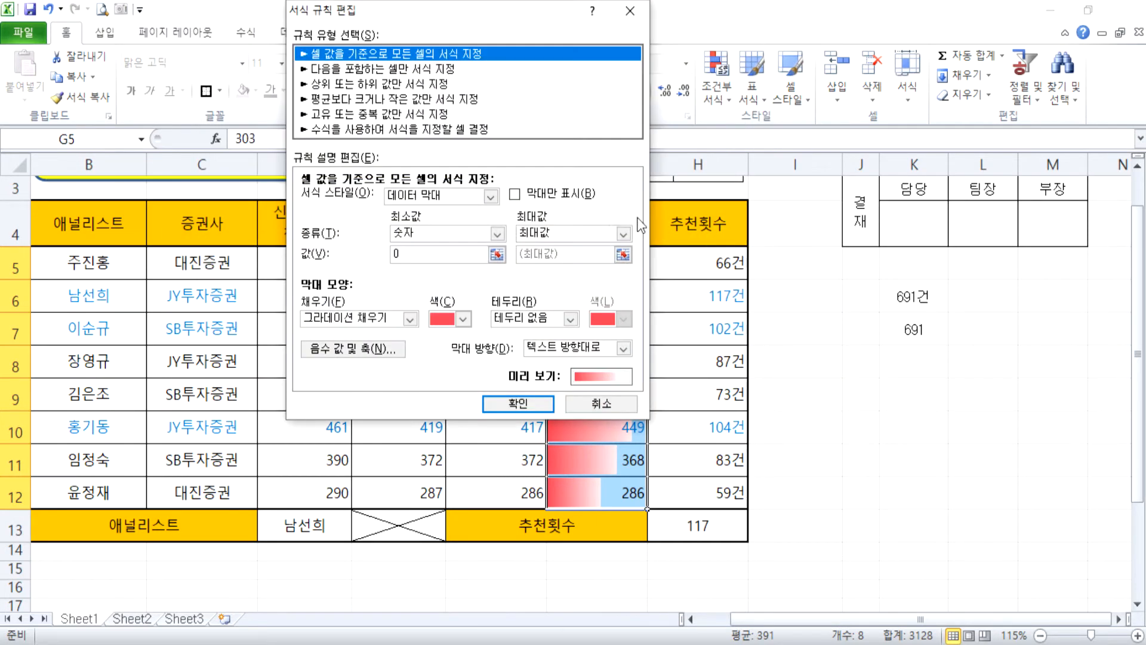
left_click(455, 231)
left_click(442, 250)
left_click(537, 235)
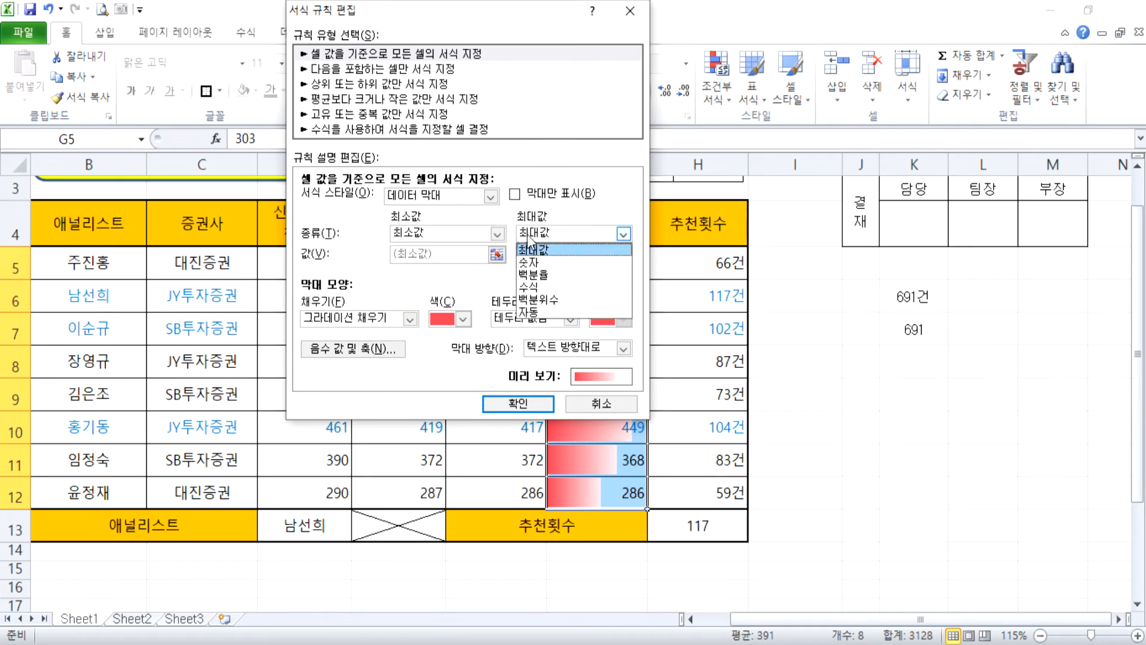
left_click(534, 250)
left_click(518, 403)
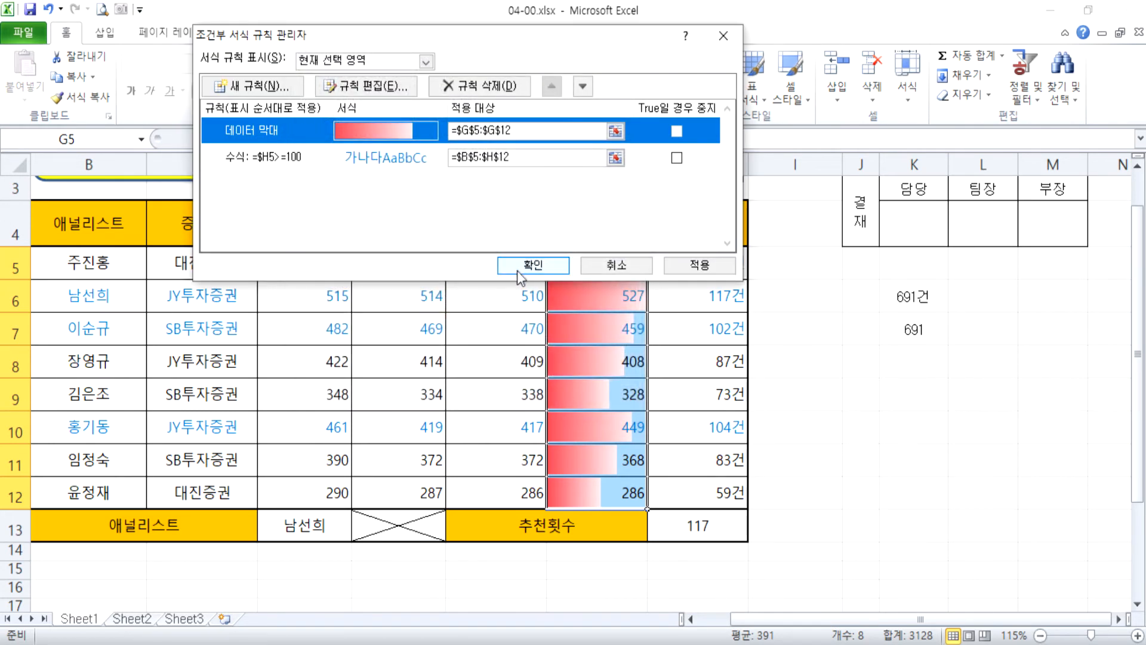
left_click(517, 271)
left_click(849, 484)
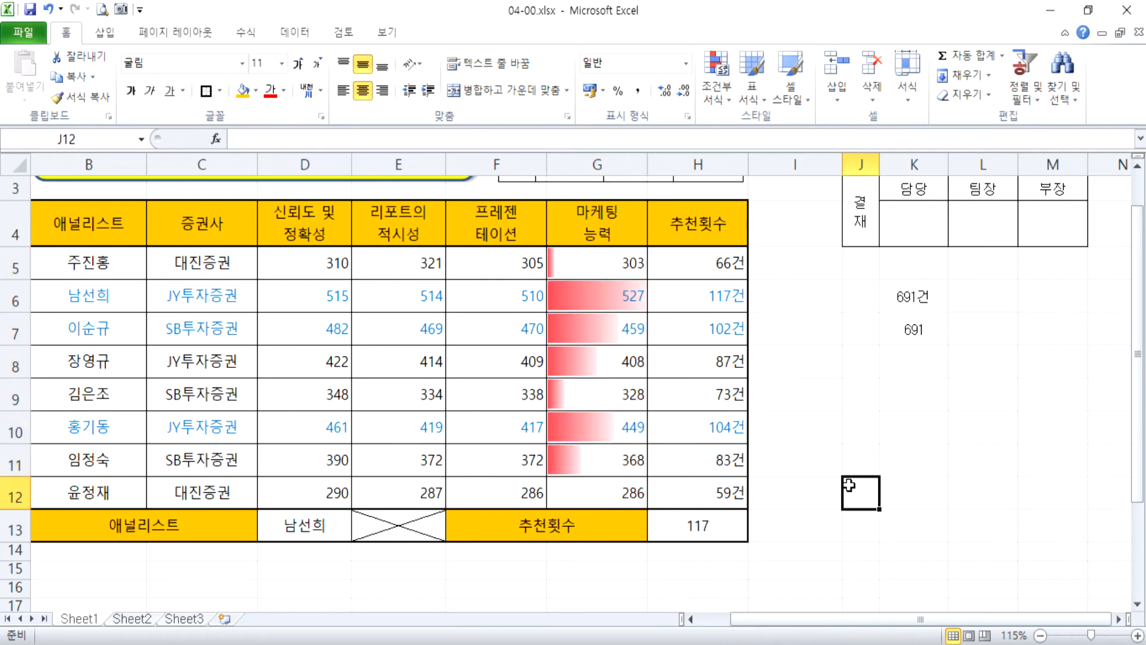
Compare the data bars of the 마케팅 능력 scores in G12 and G6.
left_click(602, 499)
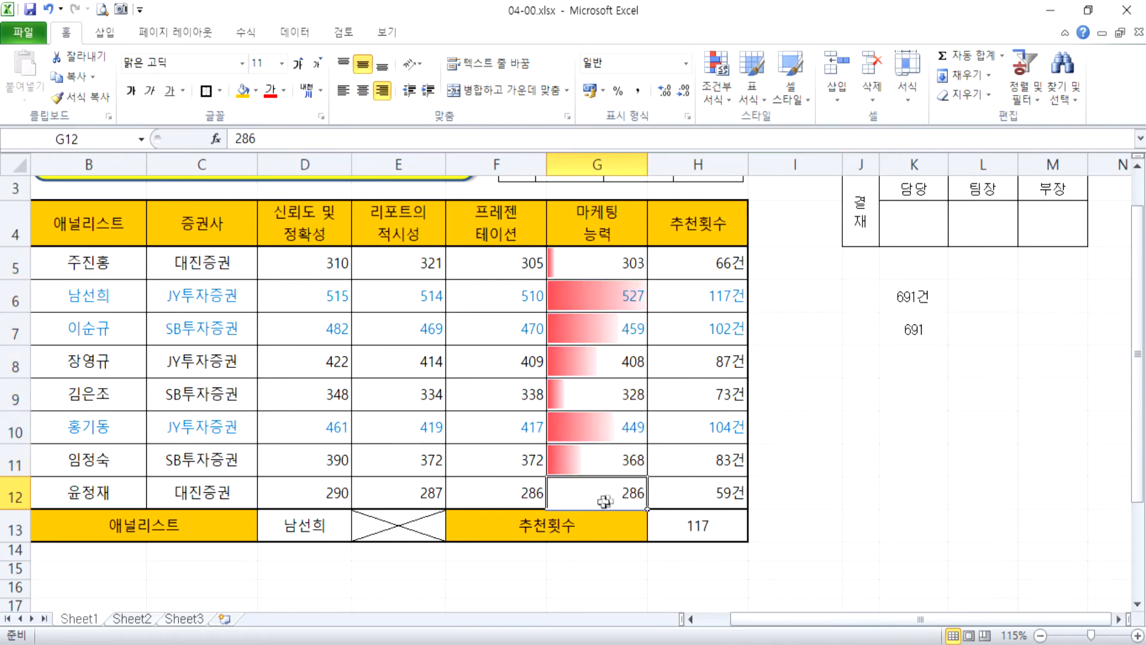
left_click(831, 507)
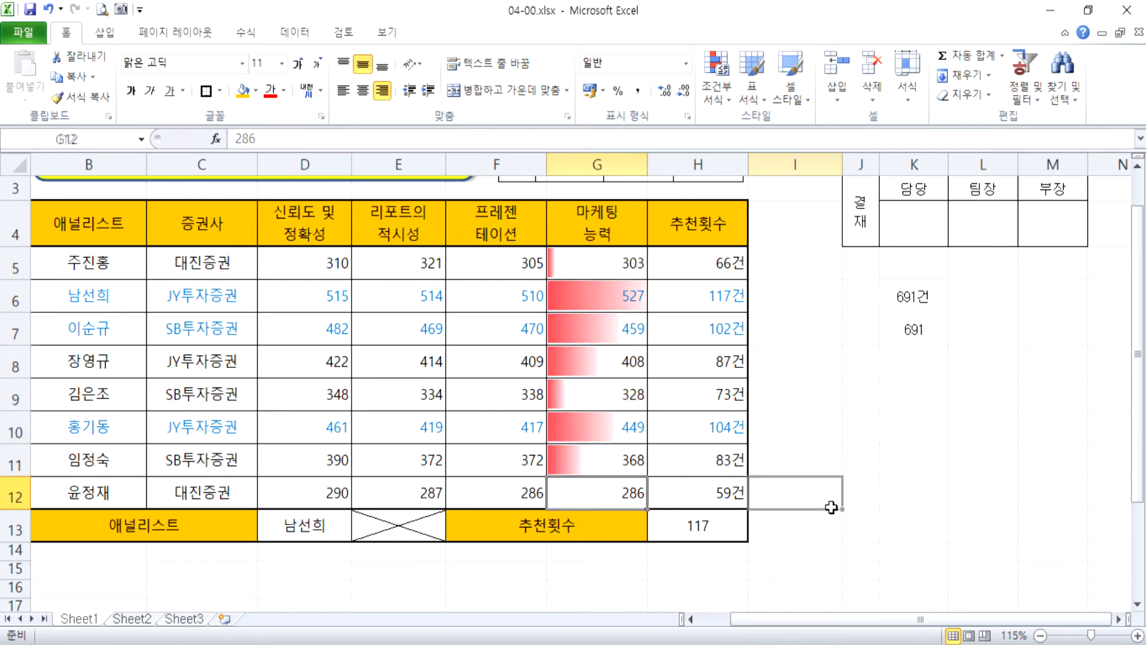
left_click(629, 496)
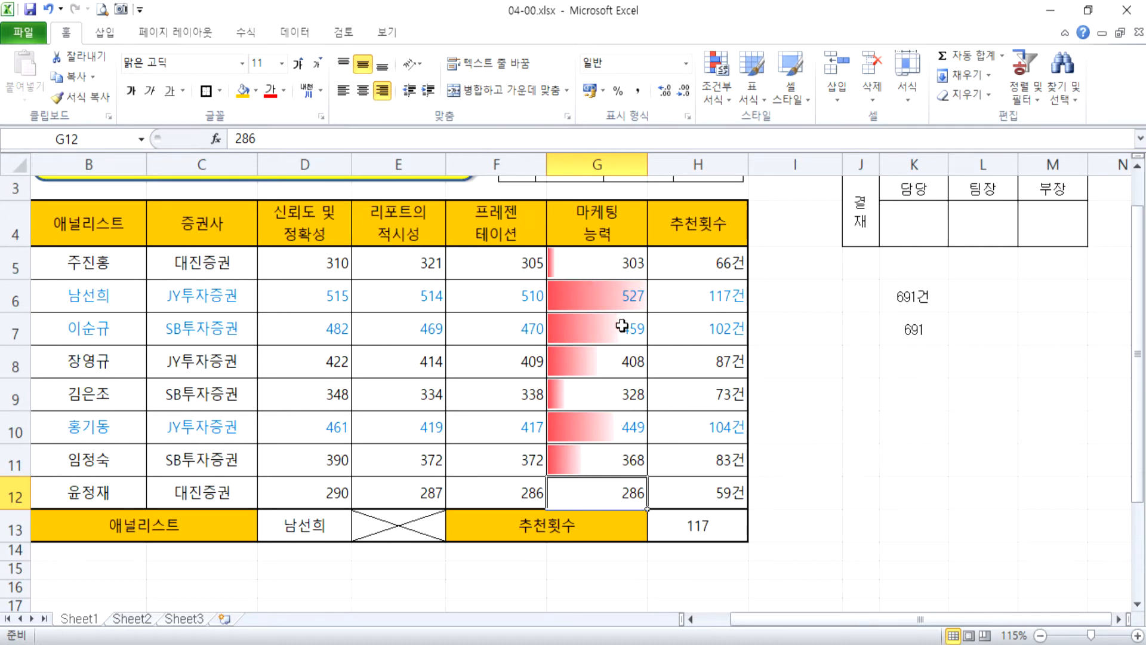
left_click(602, 297)
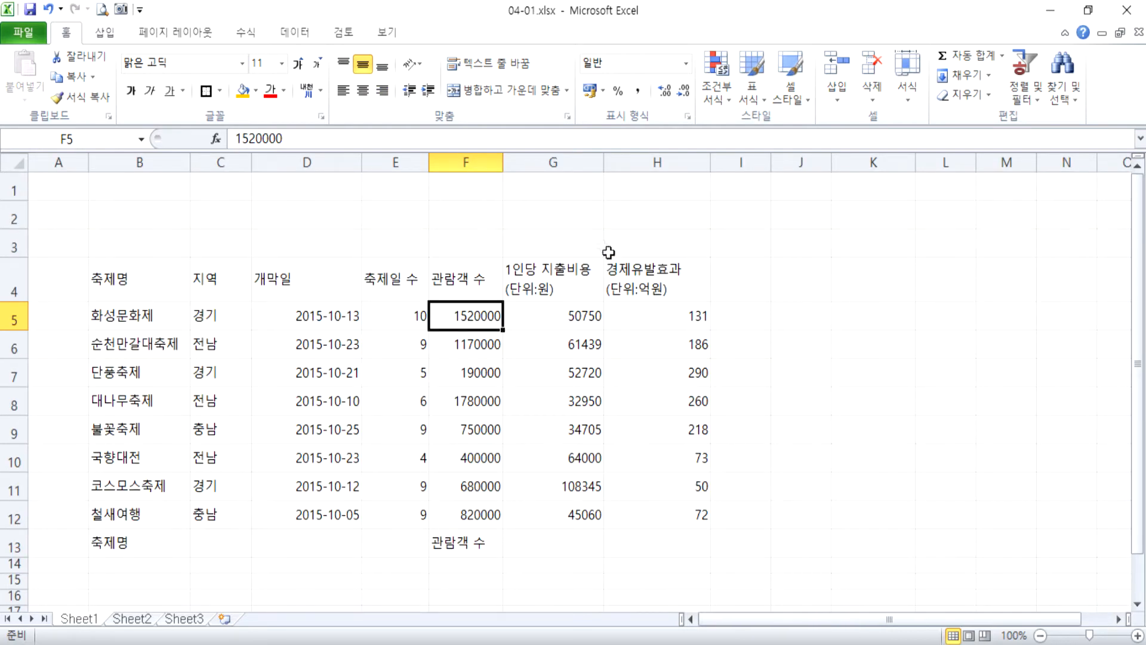
Fit the heights of all rows in the 04-01.xlsx sheet to their contents.
left_click(18, 162)
left_click_drag(12, 202, 15, 189)
left_click(395, 327)
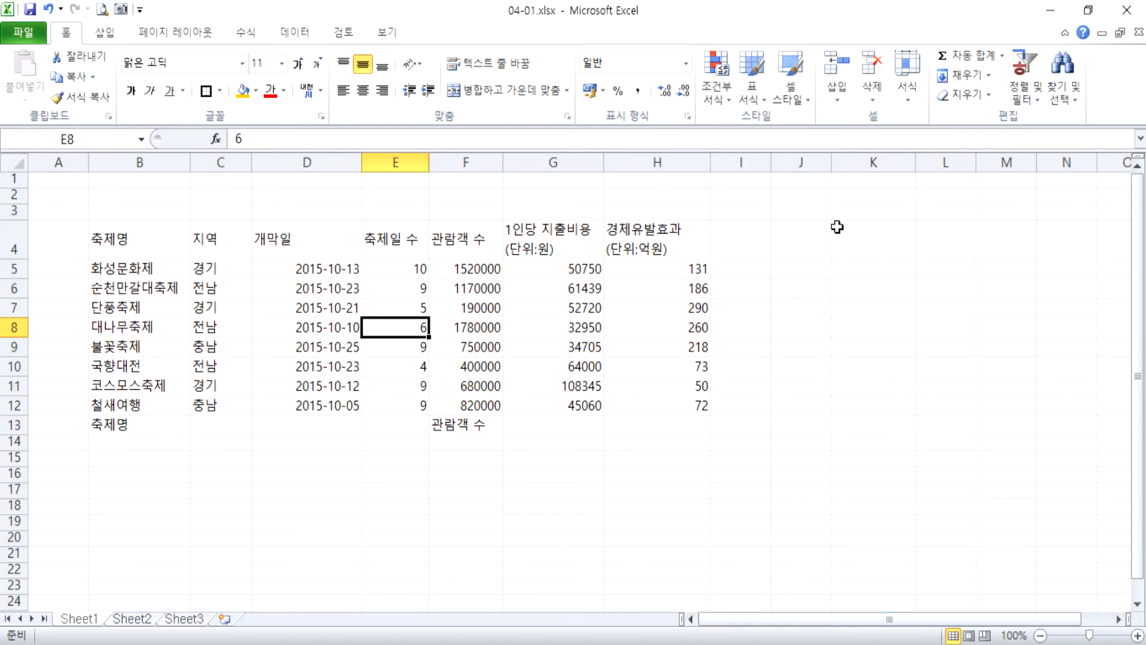
Delete the empty column K beside the festival table.
left_click_drag(808, 213, 889, 211)
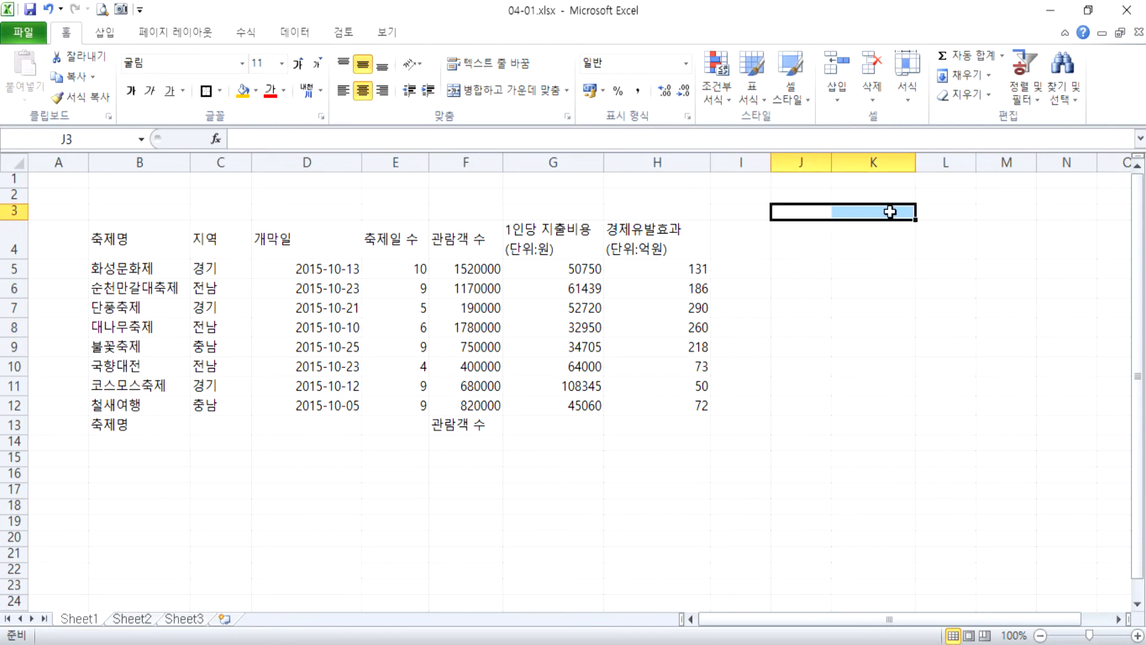
left_click(889, 160)
right_click(889, 162)
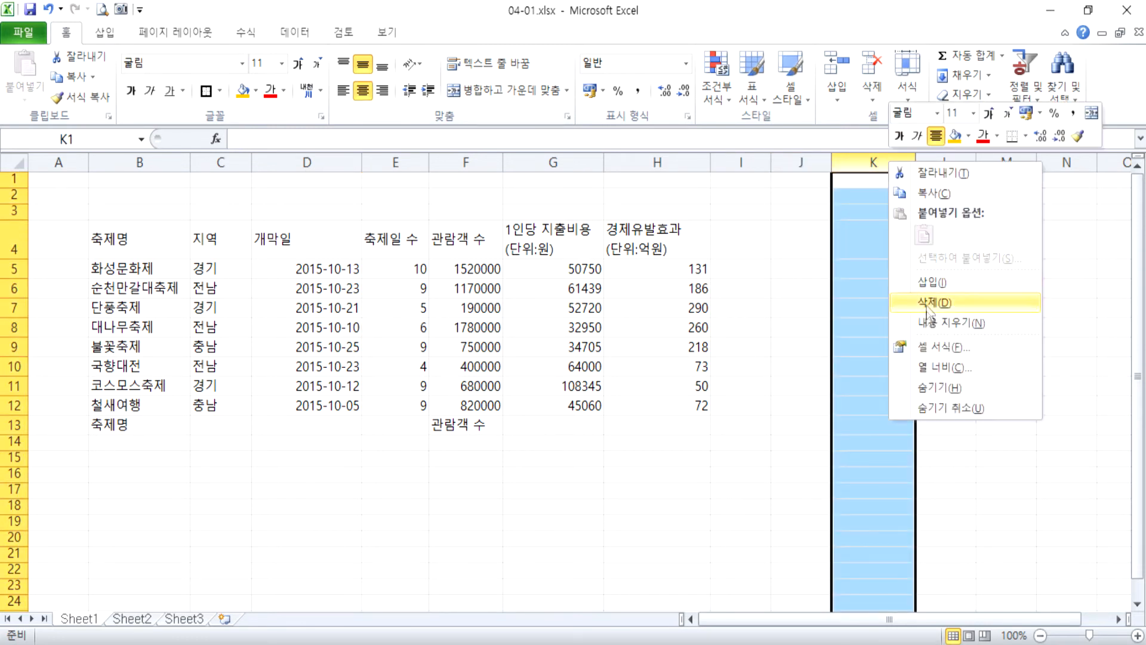
left_click(927, 305)
left_click(812, 271)
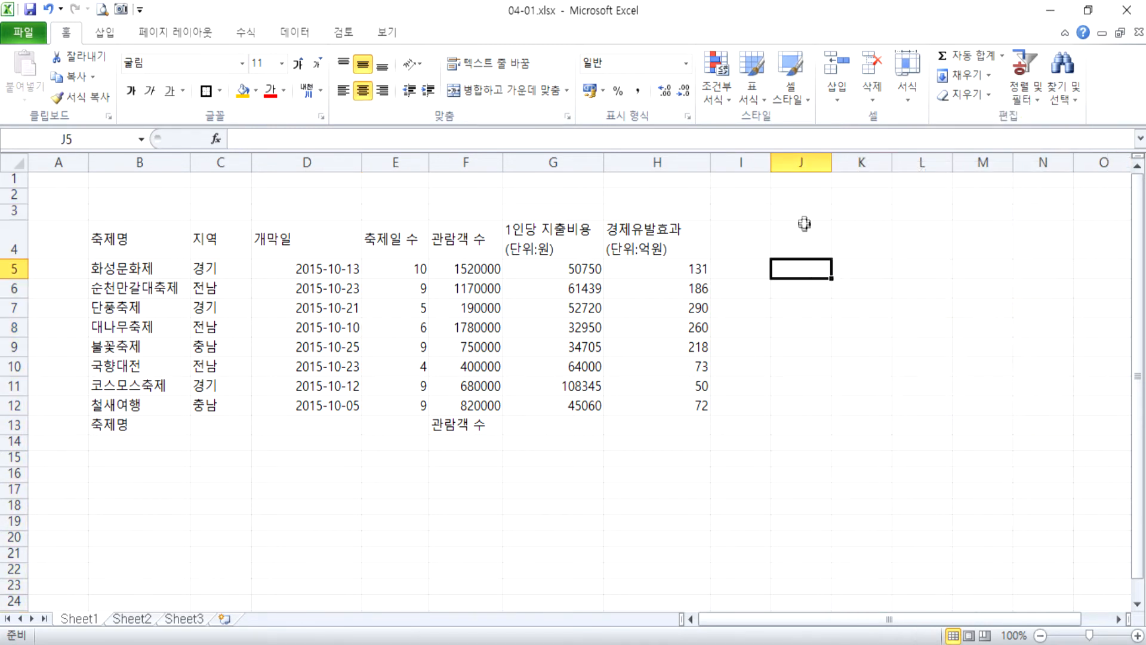
Add all borders to the empty range J3:M4 for the approval box.
left_click(810, 210)
left_click_drag(810, 210, 982, 235)
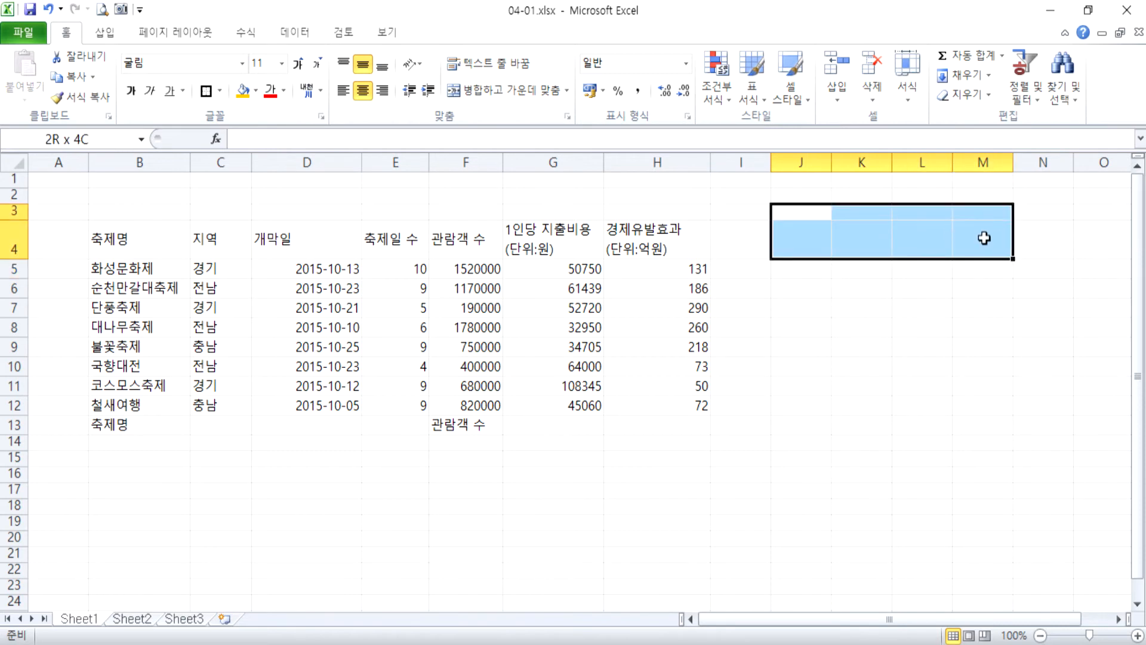
left_click(219, 90)
left_click(241, 236)
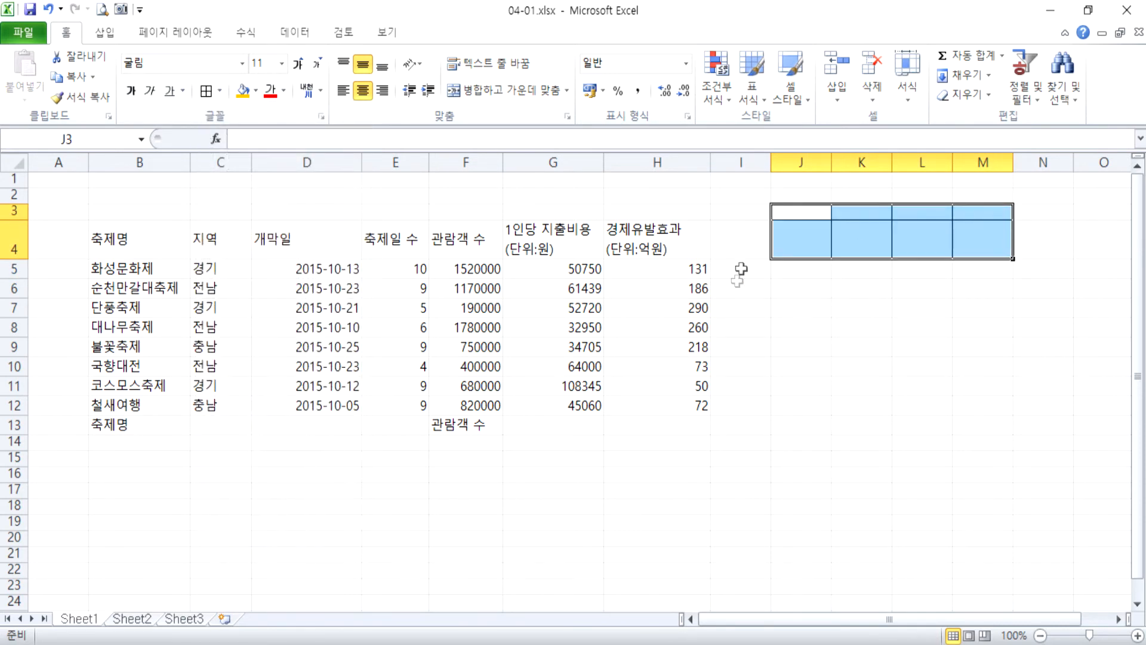
Narrow column J and make row 3 slightly taller to shape the approval box.
left_click(827, 162)
left_click_drag(833, 160, 815, 160)
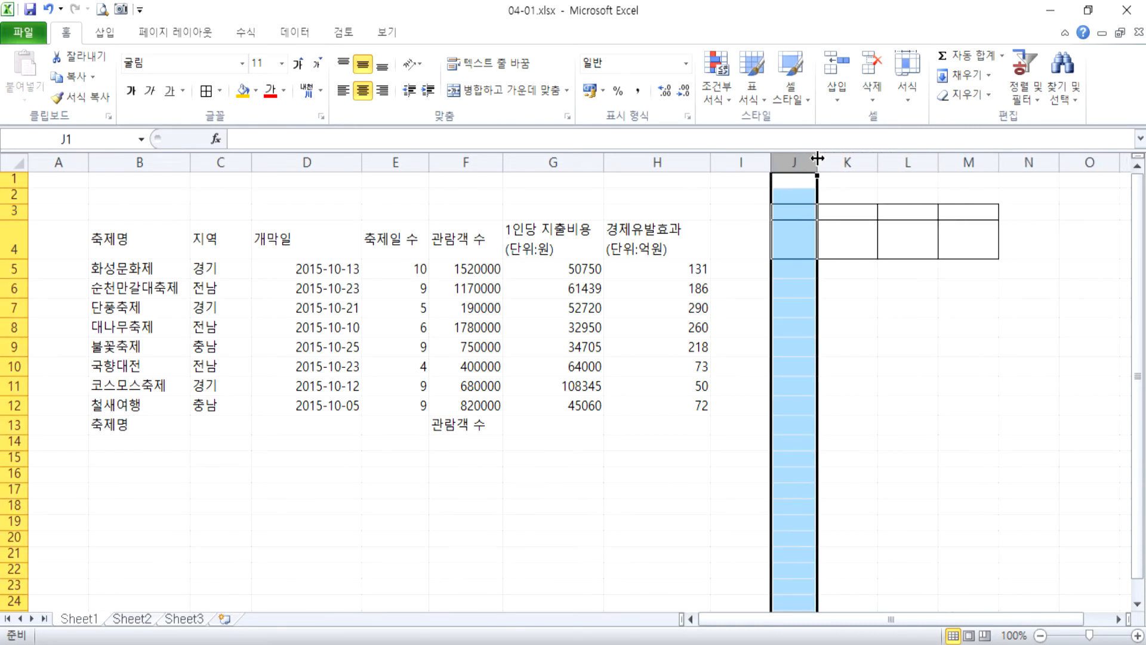
left_click_drag(18, 216, 17, 221)
left_click(819, 334)
left_click_drag(817, 160, 805, 160)
Merge and center J3:J4 and enter 결재 in it, with each syllable on its own line.
left_click_drag(791, 214, 791, 241)
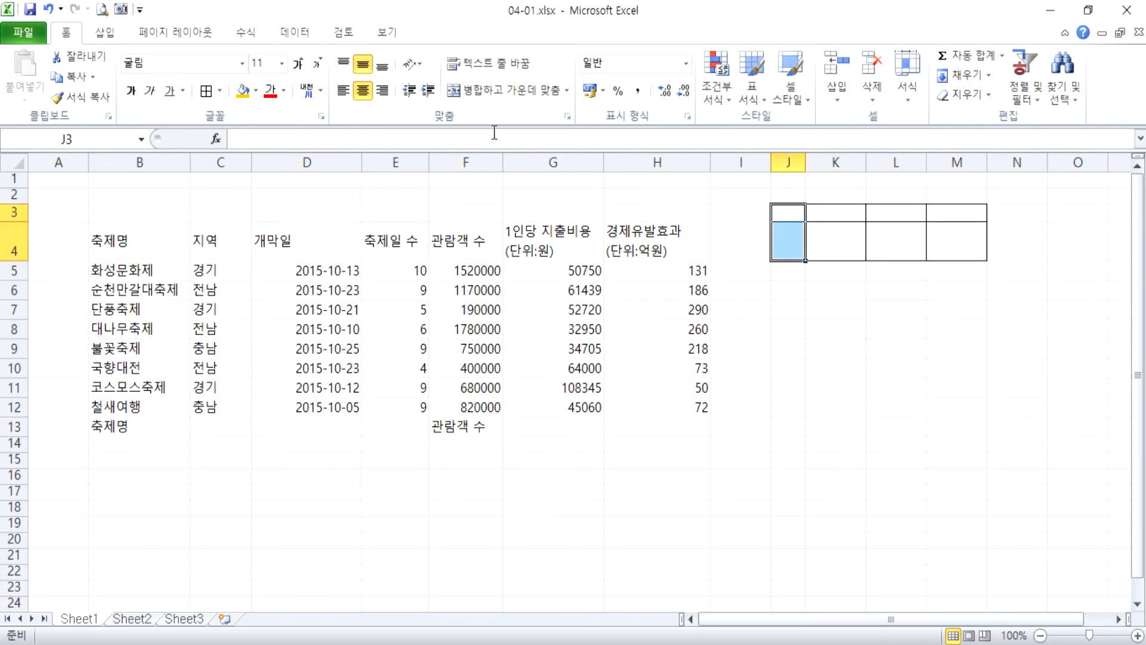
left_click(508, 90)
type("ㄹ")
key("BackSpace")
type("결")
key("alt+Return")
type("ㅈㅂ")
key("BackSpace")
key("BackSpace")
type("재")
key("Tab")
Enter 담당, 팀장 and 부장 in cells K3, L3 and M3 of the approval box.
type("담당")
key("Tab")
type("팀장")
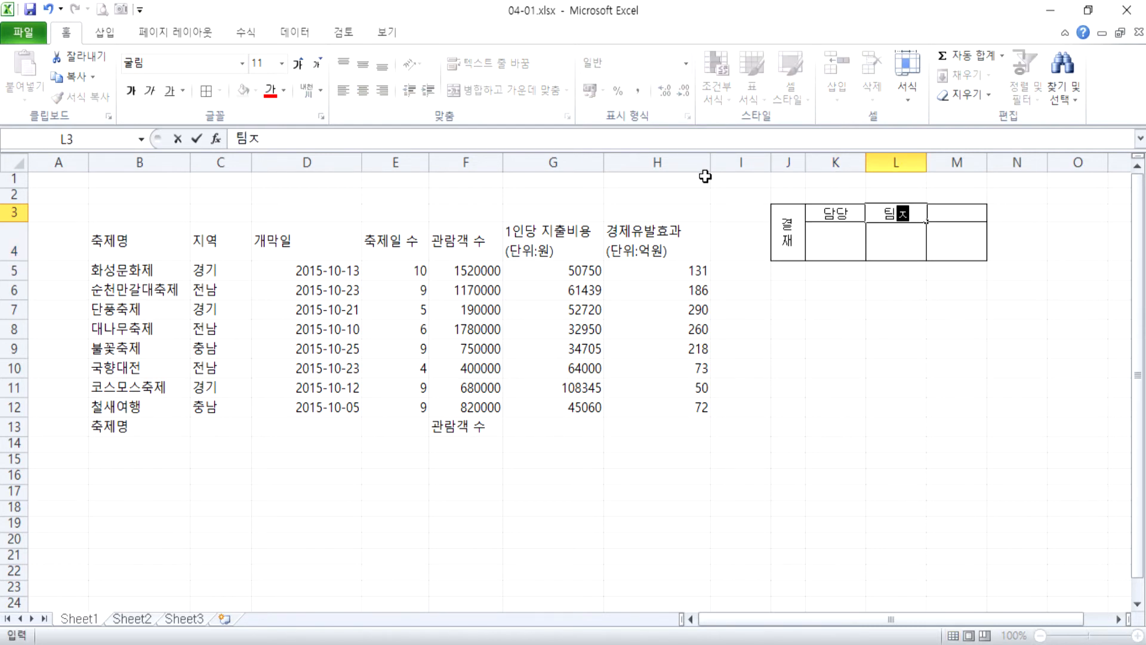
key("Tab")
type("ㅂㅜ장")
key("Return")
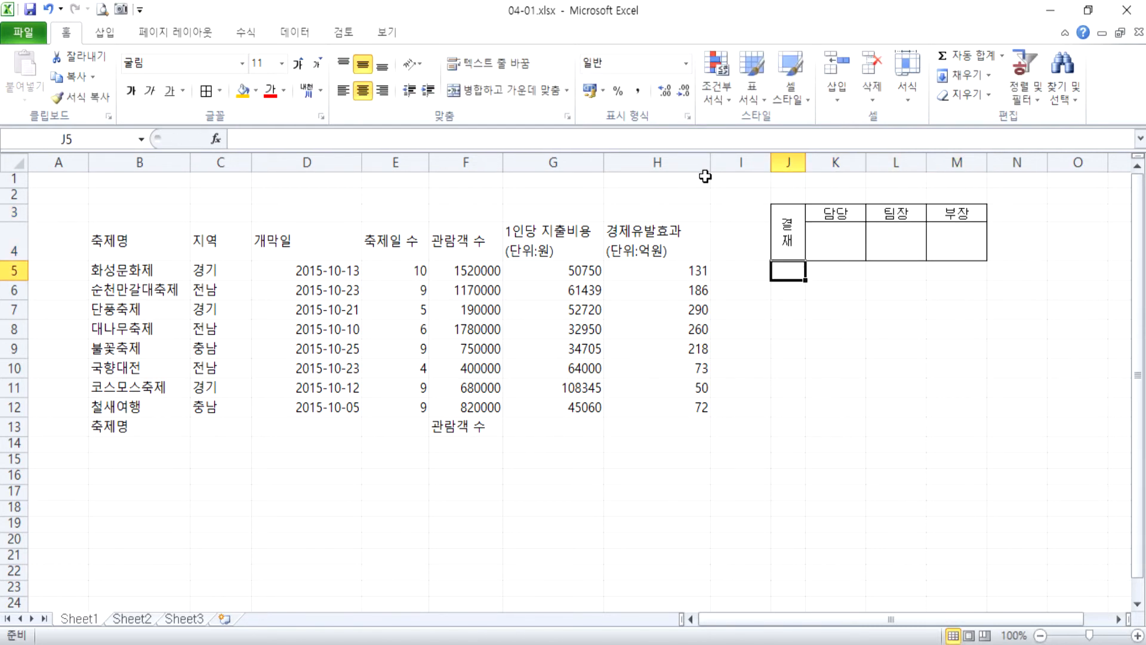
Copy the approval box J3:M4, paste it as a picture, and place the picture just below the original box.
left_click(792, 224)
left_click_drag(792, 224, 952, 225)
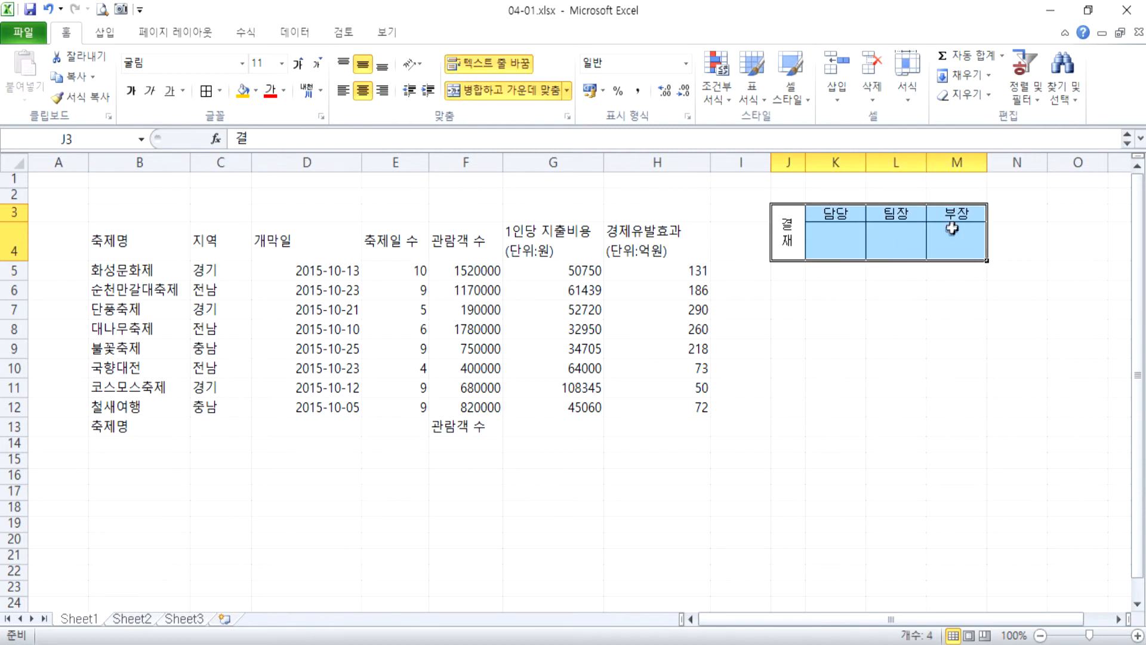
key("ctrl+c")
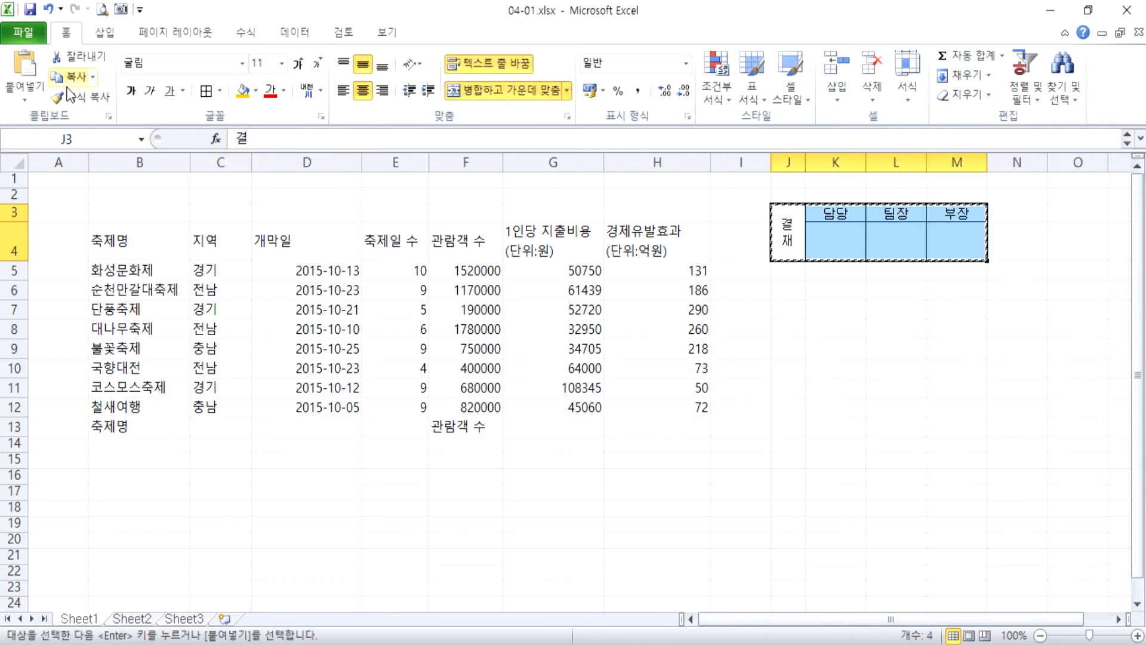
left_click(22, 99)
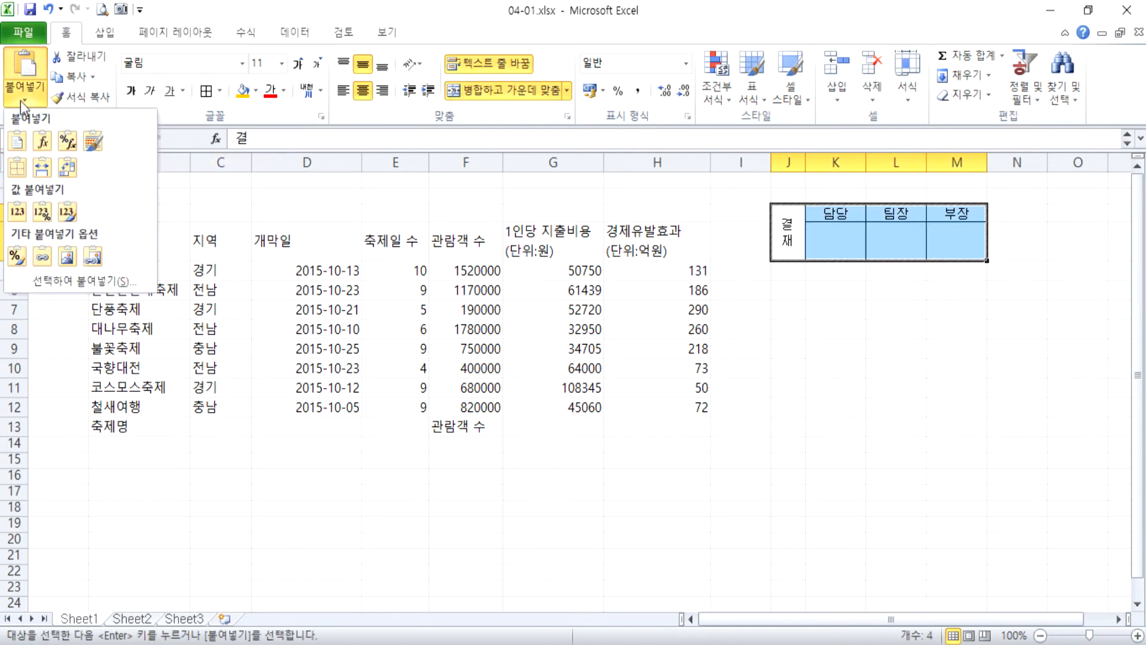
left_click(68, 256)
left_click_drag(788, 236, 780, 319)
left_click(826, 425)
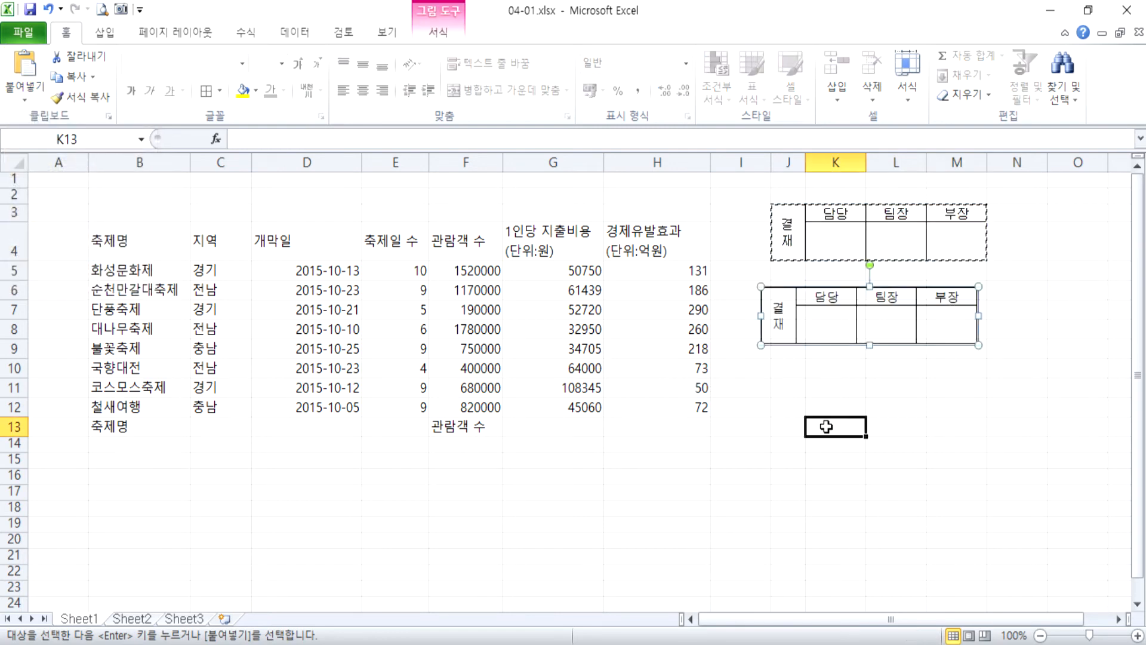
Increase the height of rows 1 to 3 and of rows 5 to 13, keeping each group uniform.
left_click_drag(14, 178, 12, 231)
left_click(349, 232)
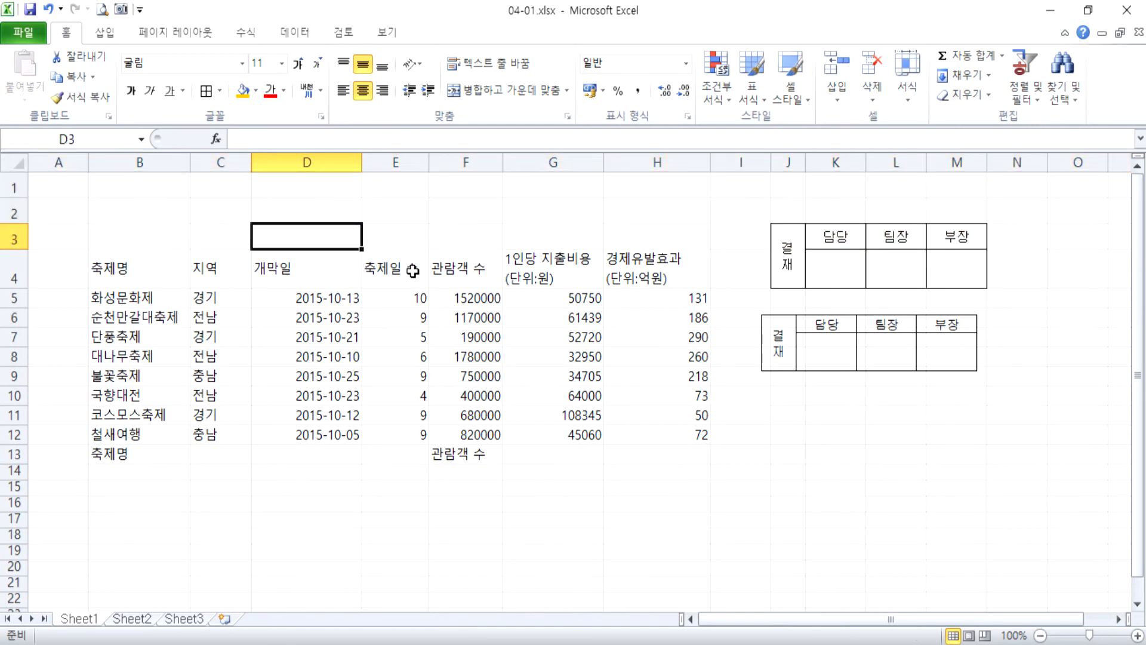
left_click_drag(21, 300, 3, 455)
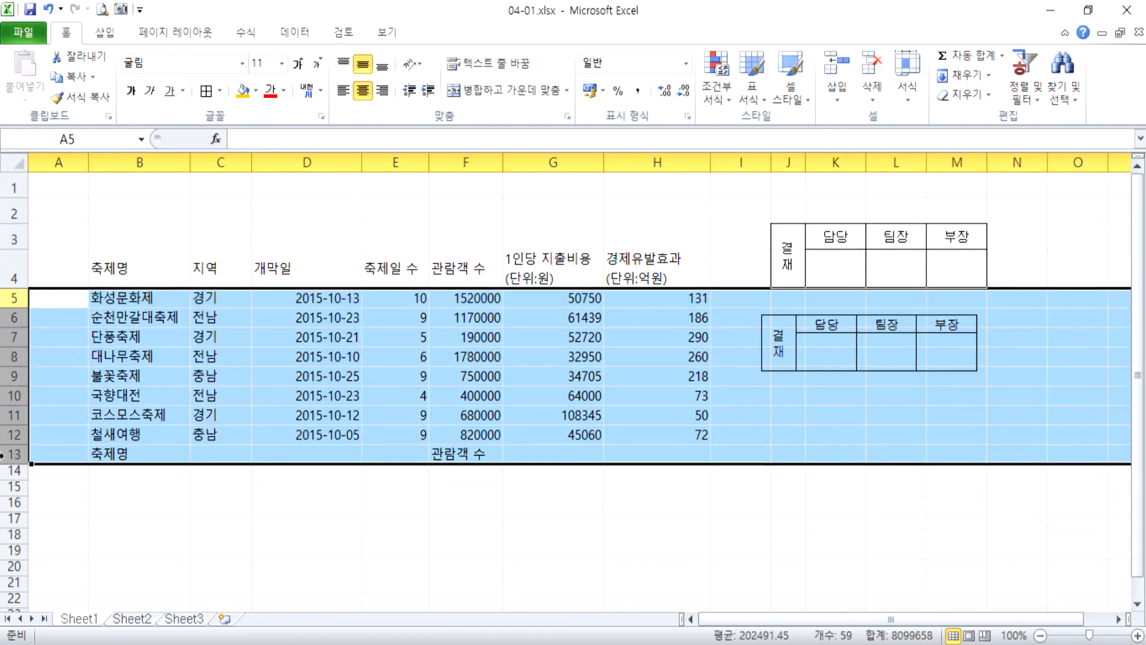
left_click_drag(12, 308, 12, 315)
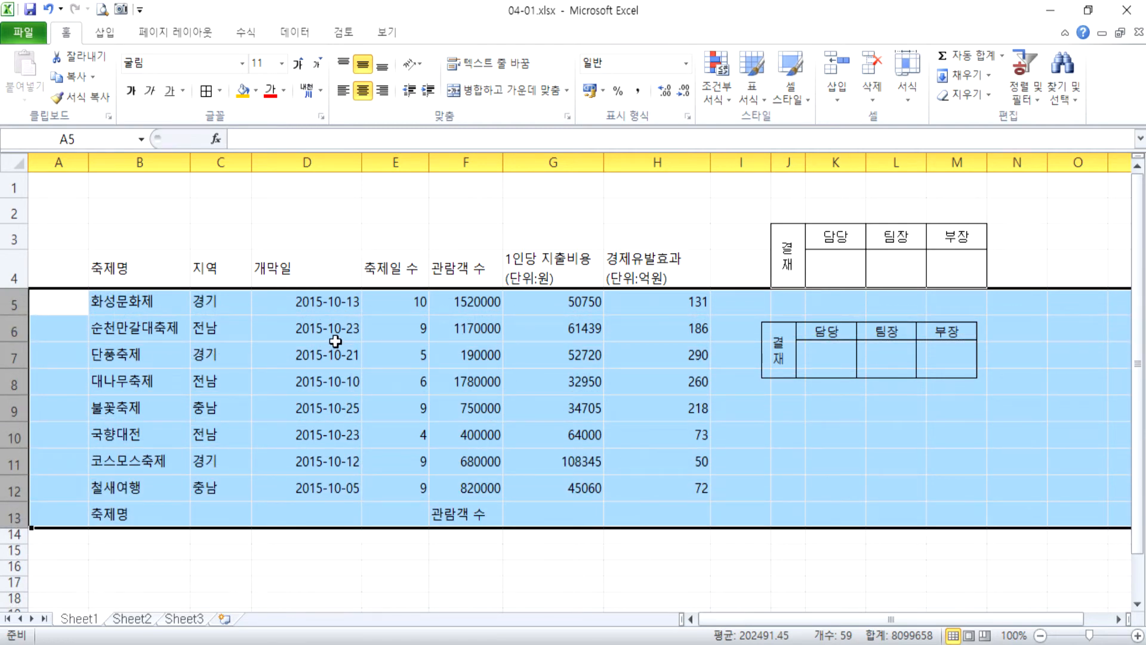
Move the approval box picture above the festival table in rows 1 to 3, lined up with the outer edge of column H.
left_click(776, 380)
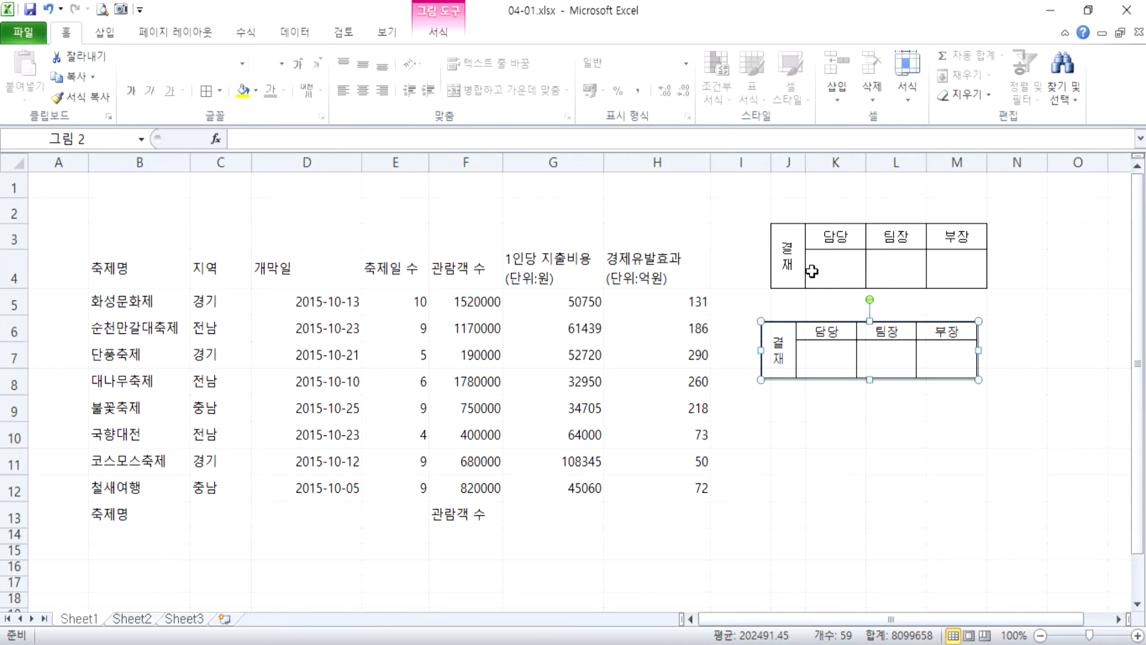
left_click_drag(770, 350, 527, 207)
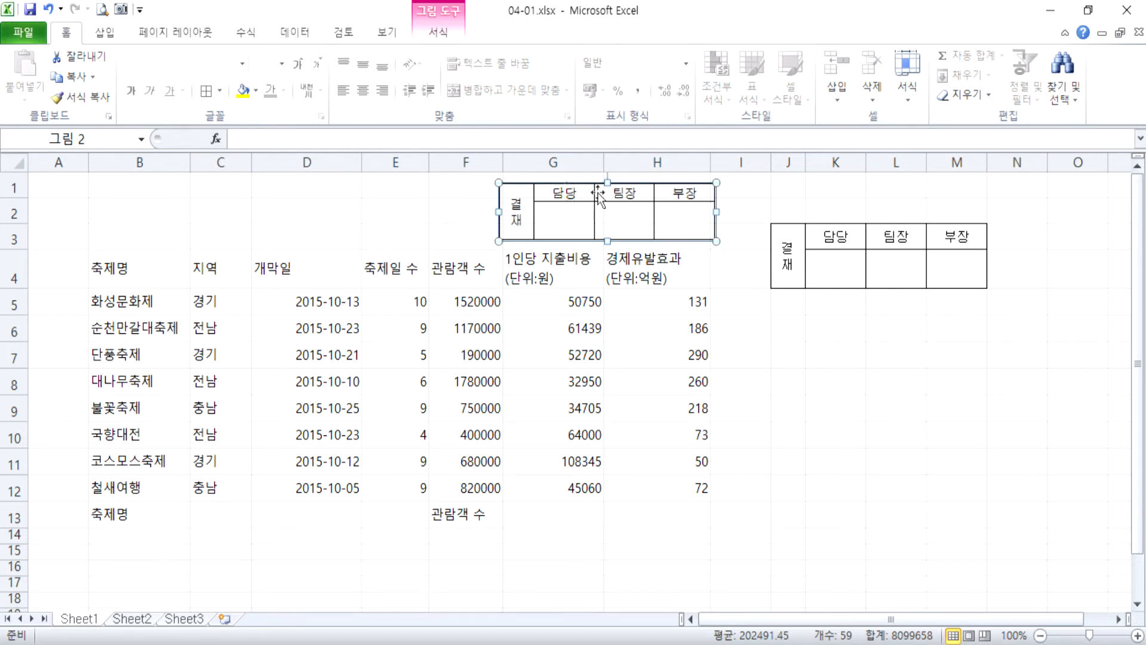
left_click_drag(572, 201, 649, 202)
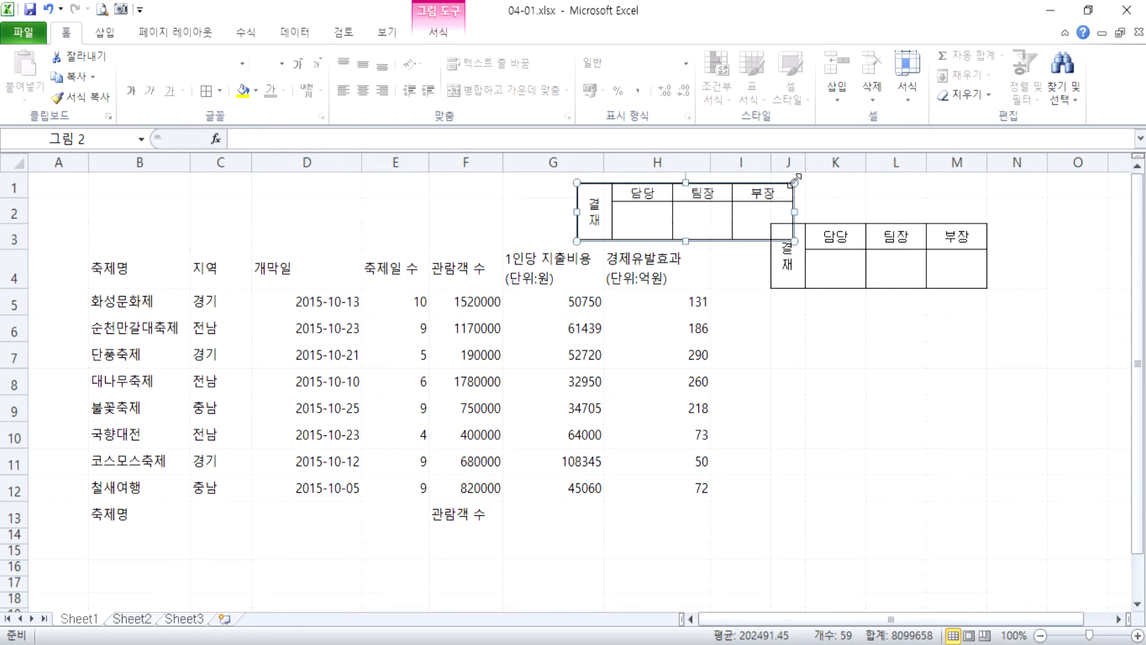
left_click(758, 162)
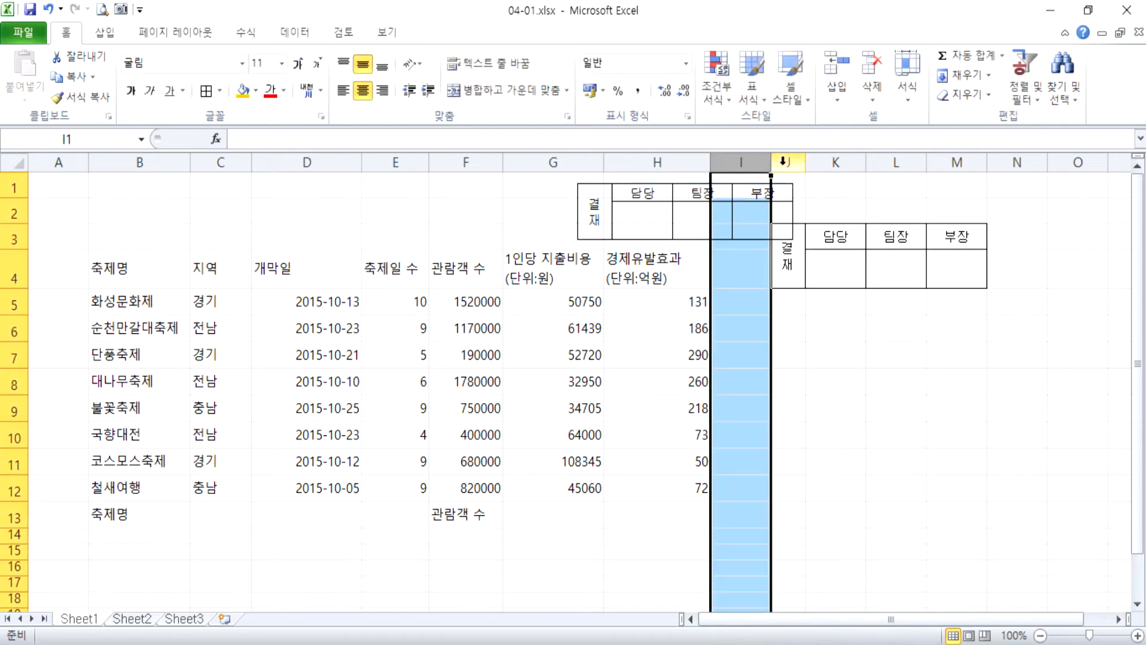
left_click(790, 162)
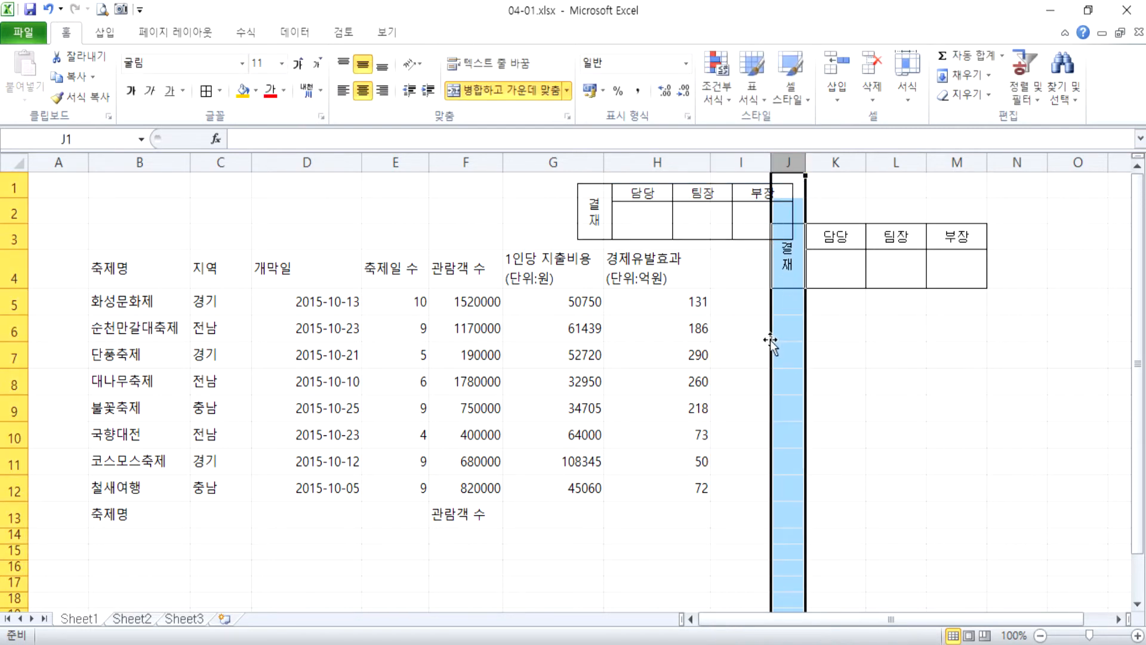
left_click_drag(662, 216, 632, 215)
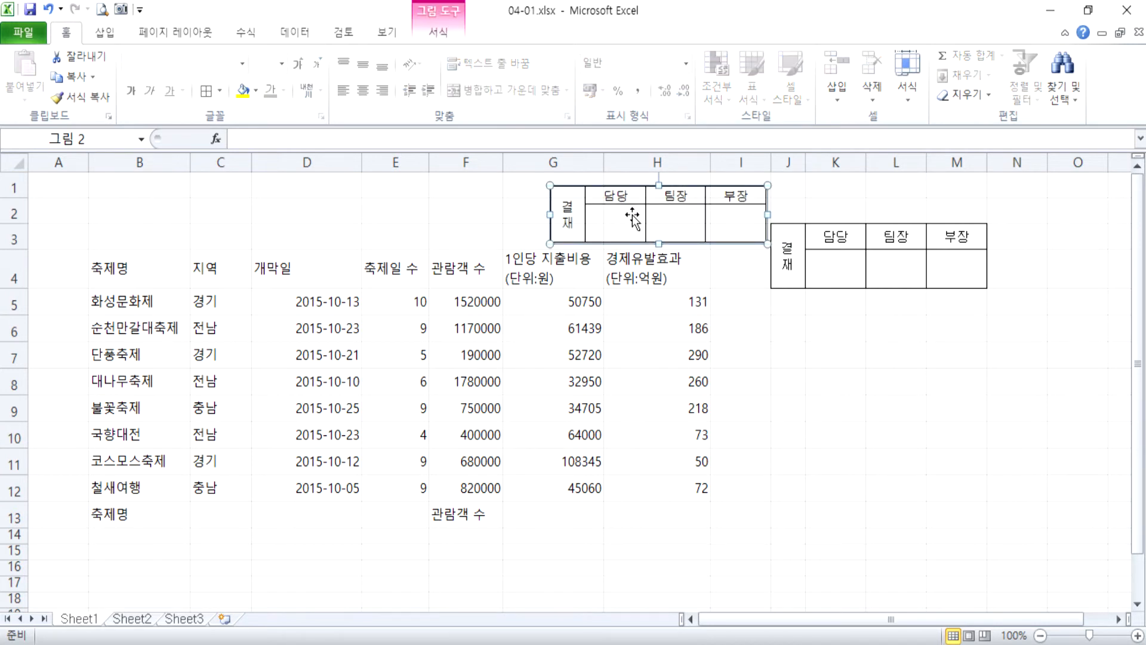
left_click_drag(754, 279, 788, 490)
left_click(751, 307)
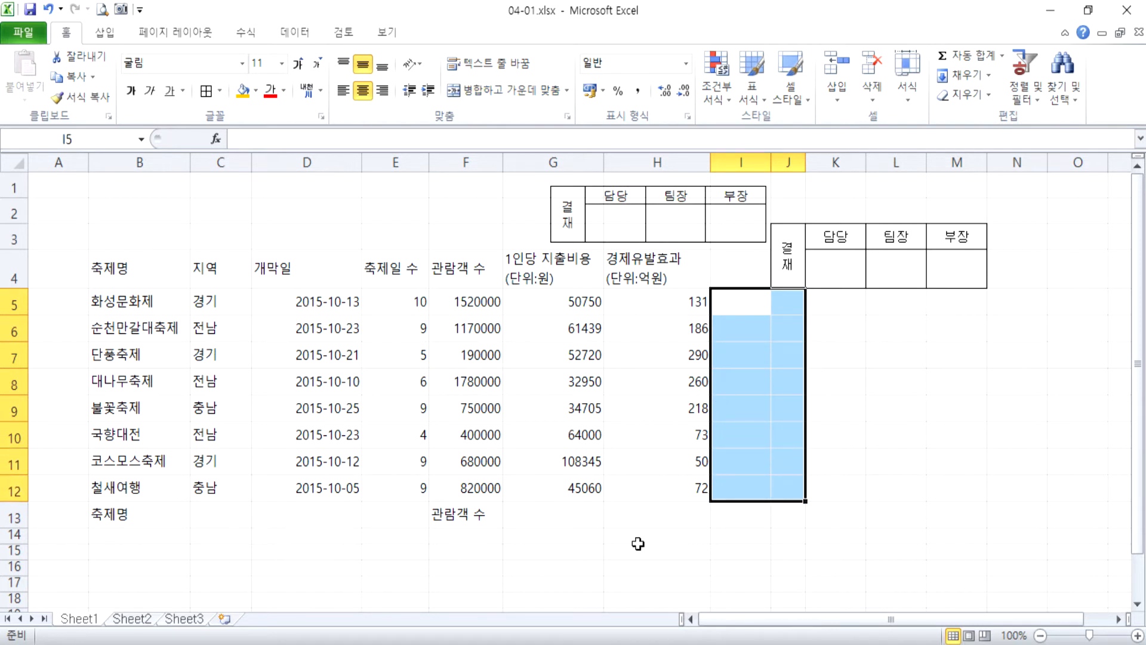
left_click_drag(653, 217, 594, 217)
left_click(267, 218)
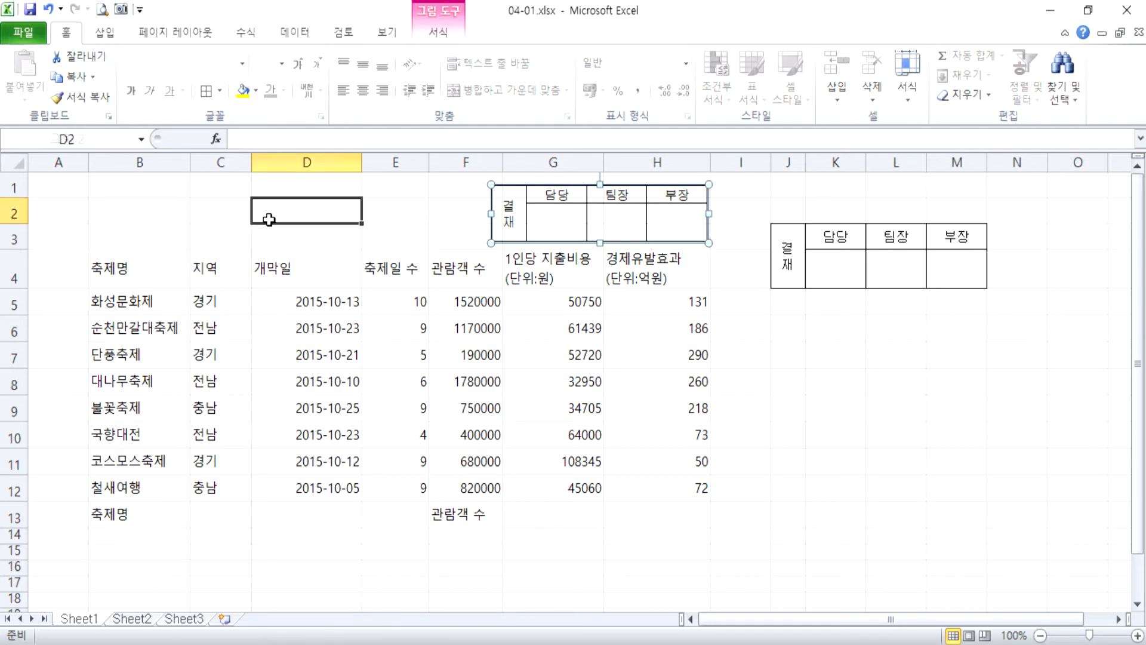
Center the contents of every cell on the sheet horizontally.
left_click(14, 162)
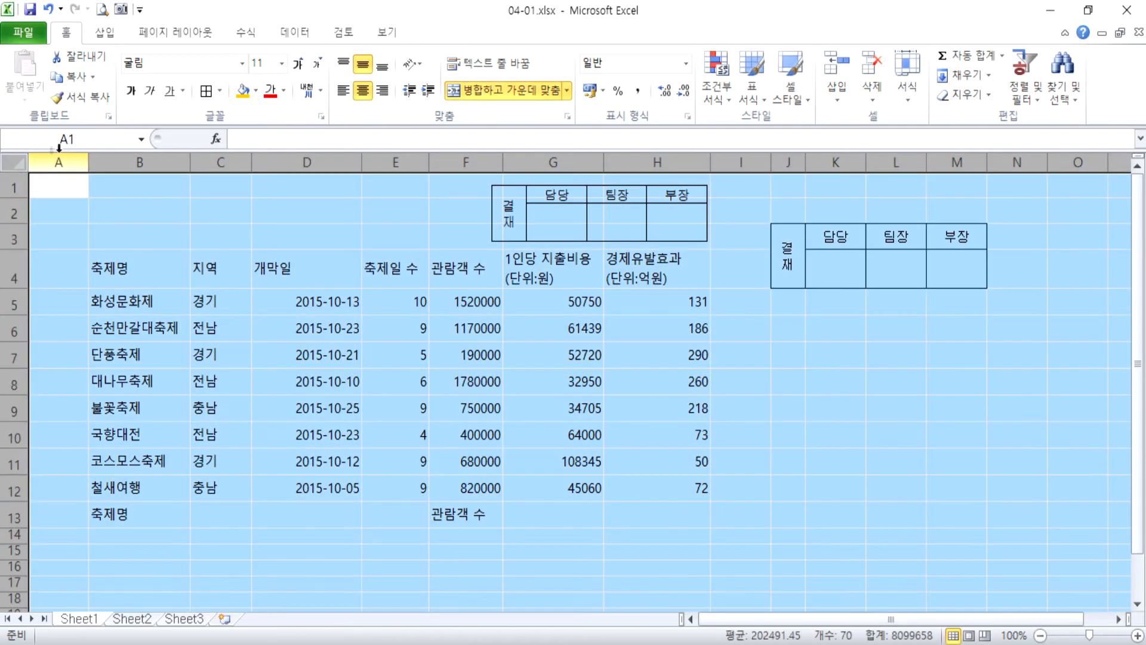
left_click(196, 302)
left_click(15, 163)
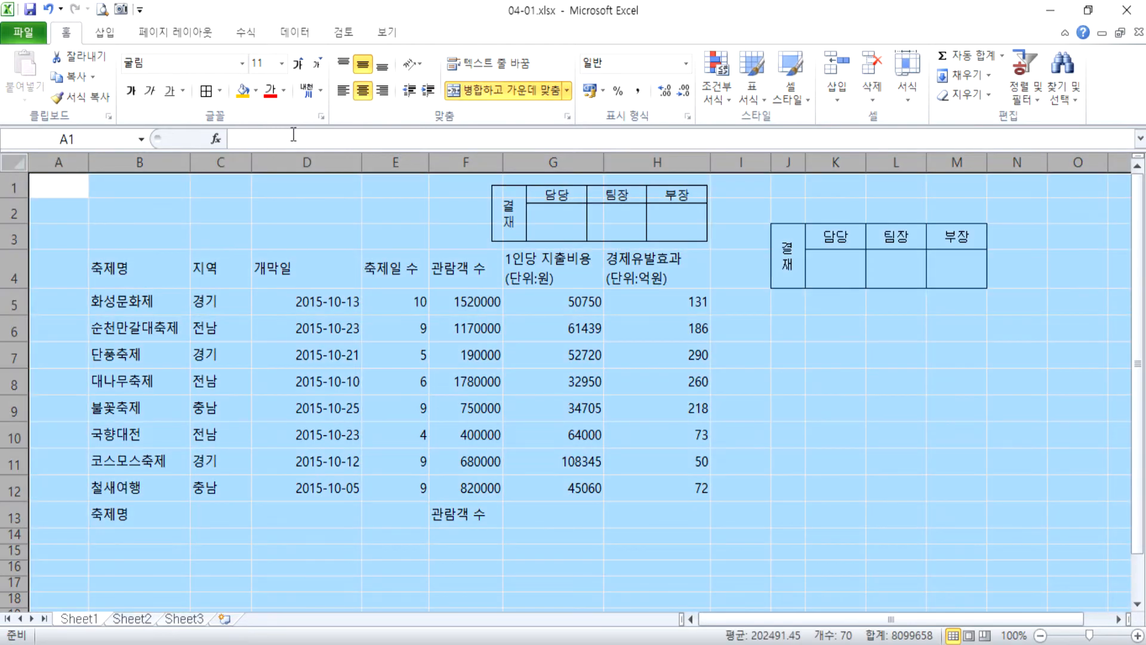
left_click(364, 95)
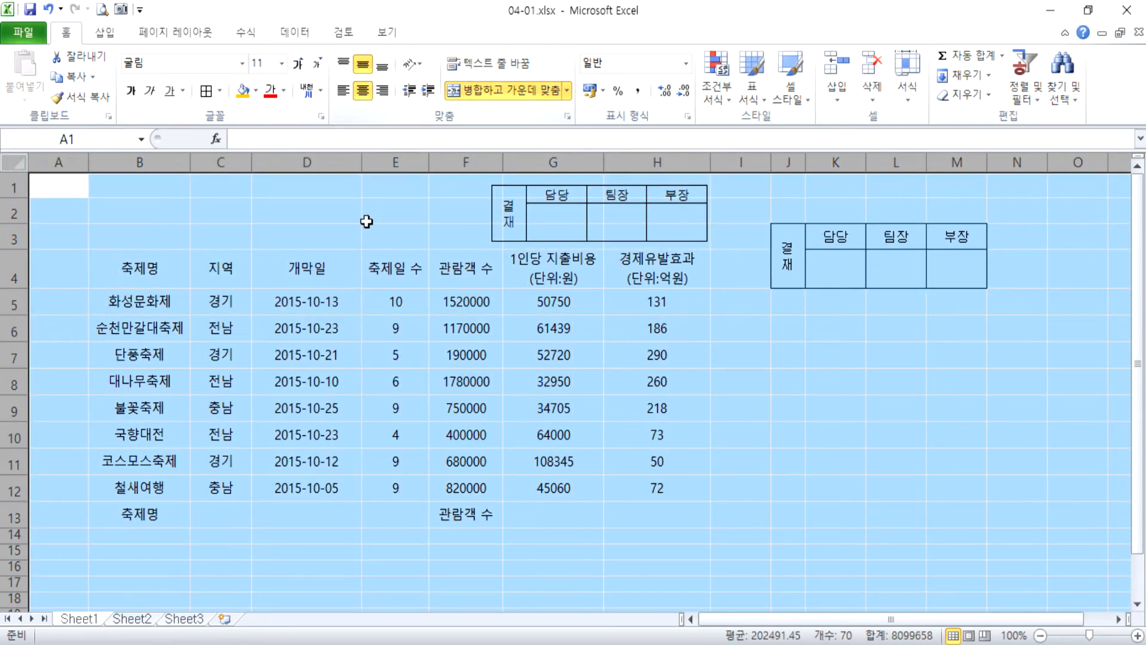
Apply the comma style to the numeric cells E5:H12.
left_click(395, 302)
left_click_drag(403, 301, 646, 500)
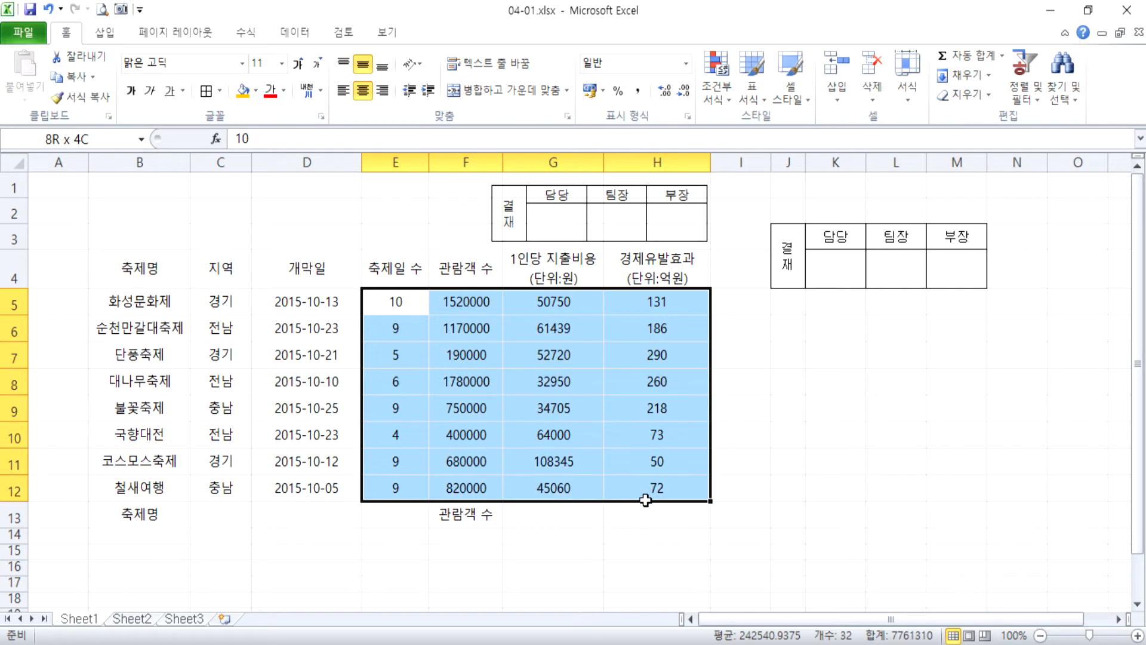
left_click(387, 93)
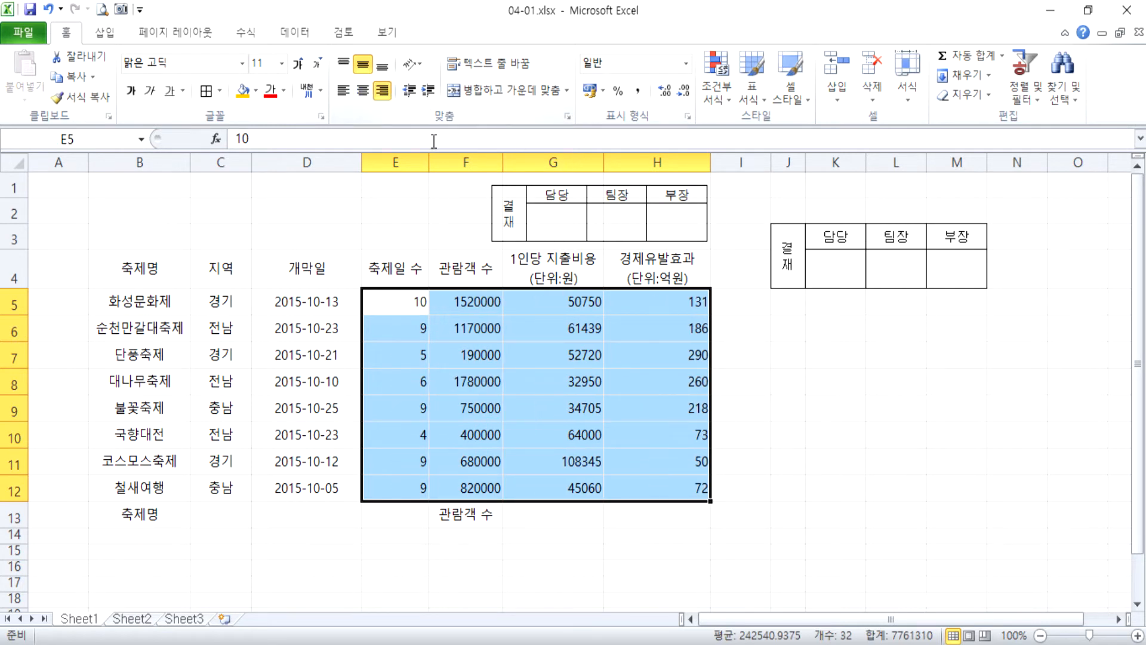
left_click(363, 91)
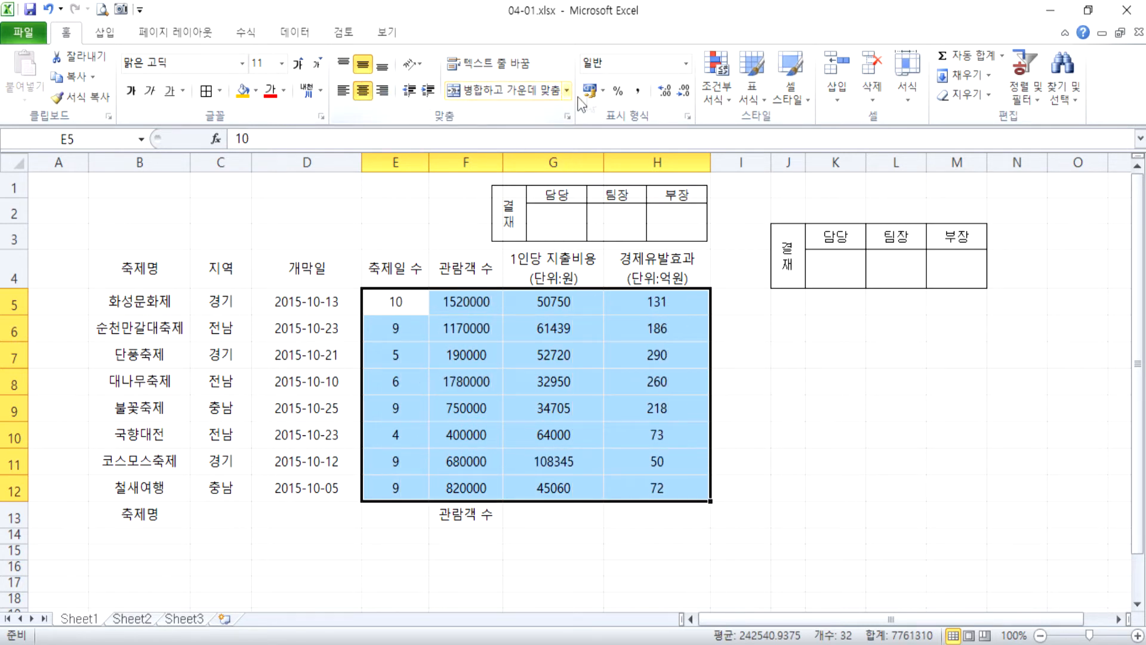
left_click(639, 93)
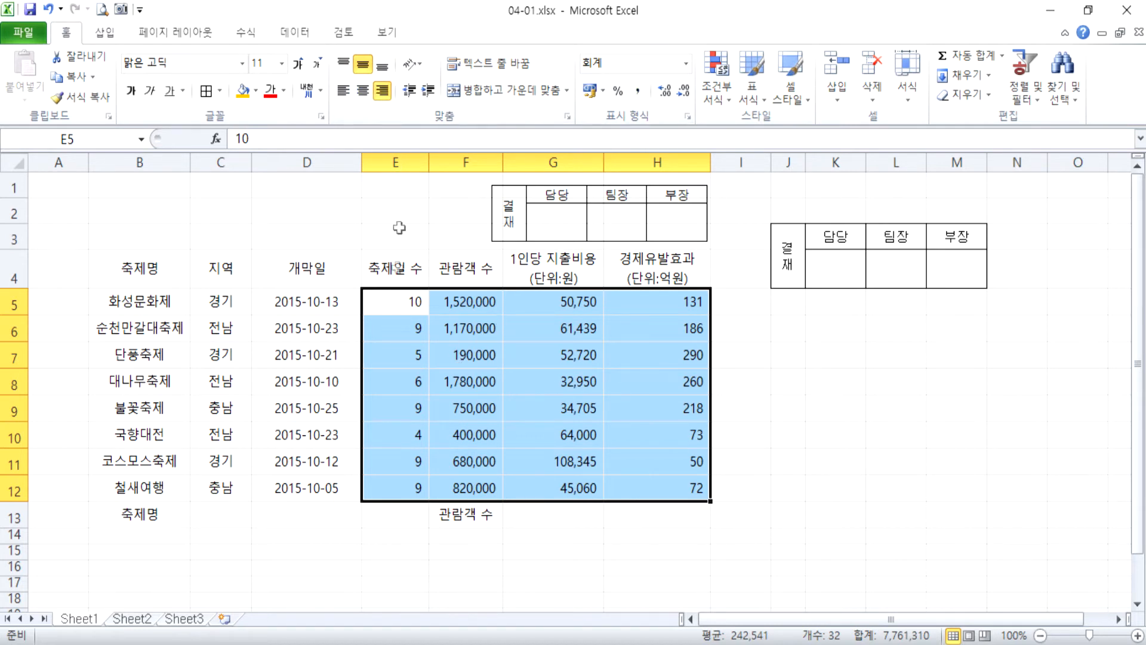
Give the 축제일 수 values in E5:E12 a custom number format of G/표준 followed by 일.
left_click(399, 306)
left_click_drag(399, 306, 391, 486)
key("ctrl+1")
left_click(300, 191)
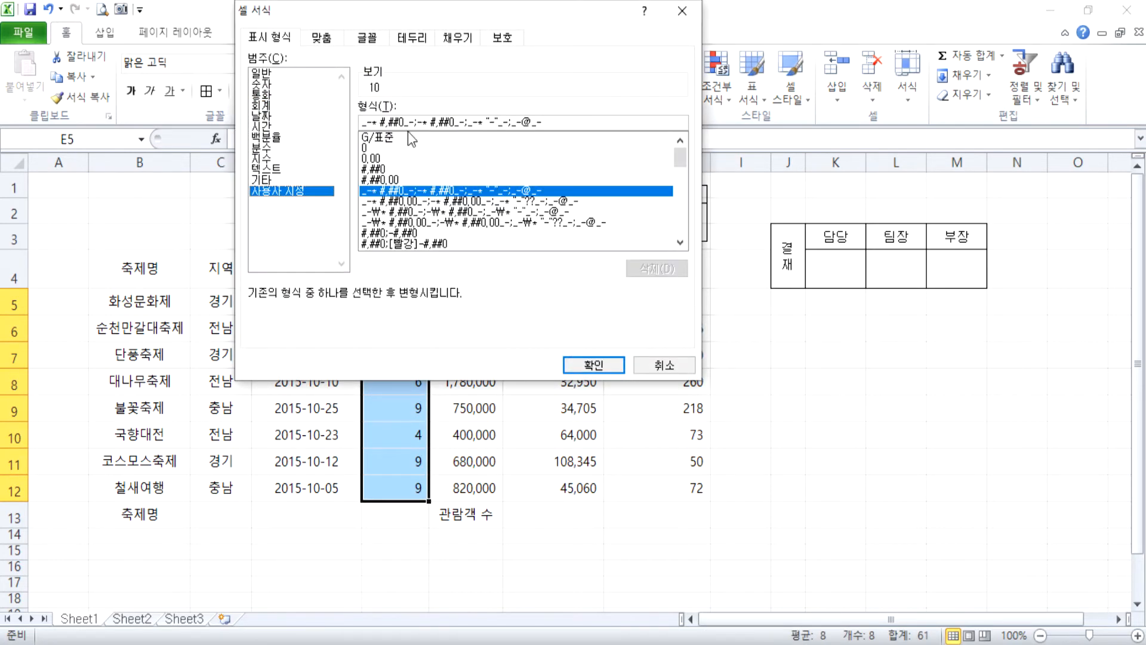
left_click(388, 137)
left_click(409, 122)
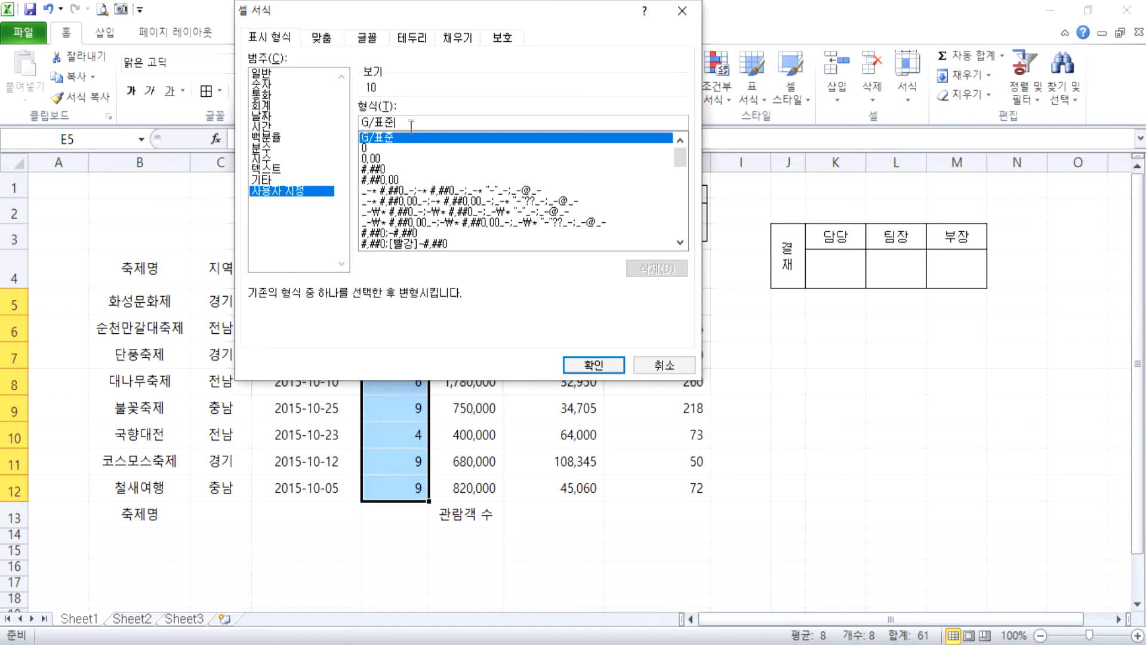
type("ㅇ일")
key("Return")
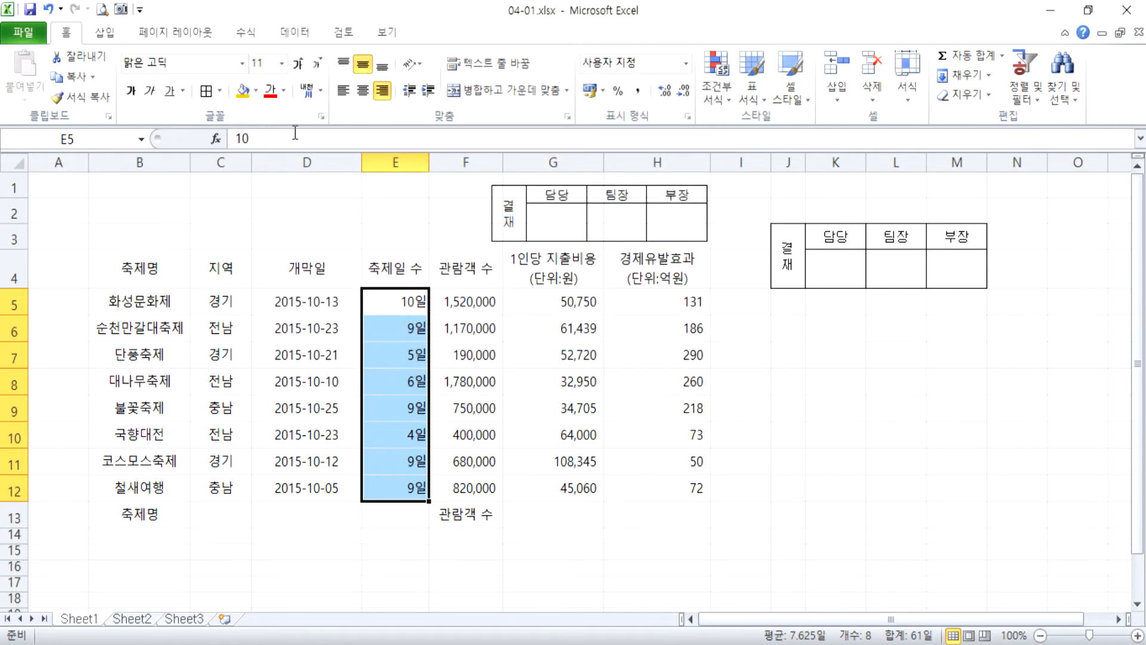
Apply all borders and a thick box border to the festival table B4:H13.
left_click_drag(123, 276, 678, 512)
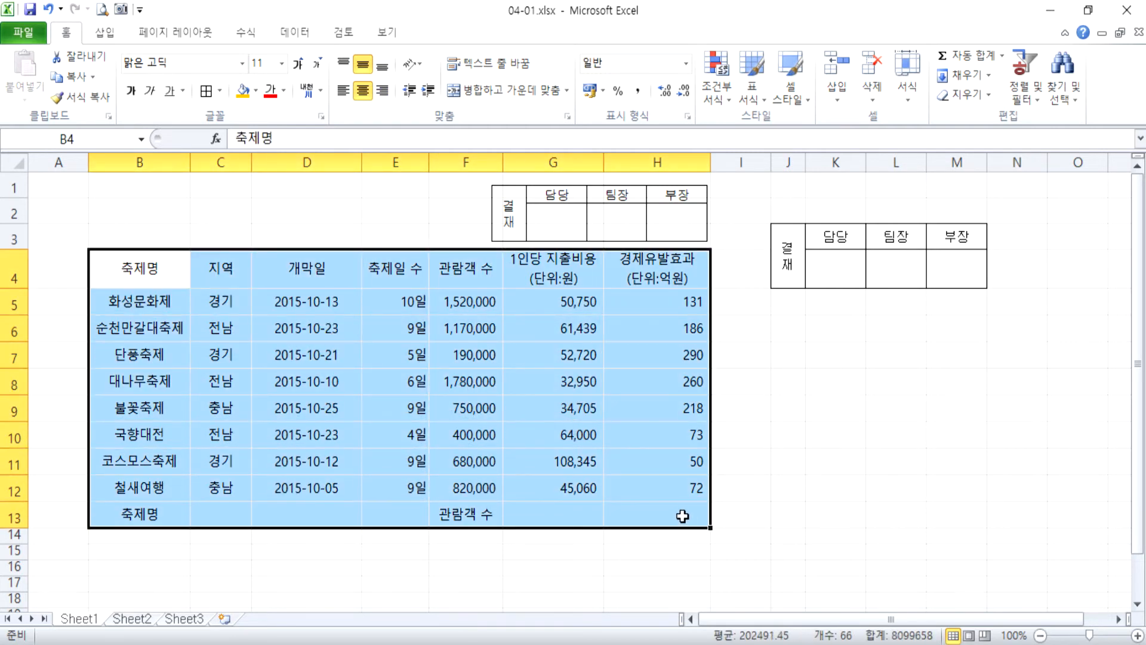
left_click(206, 92)
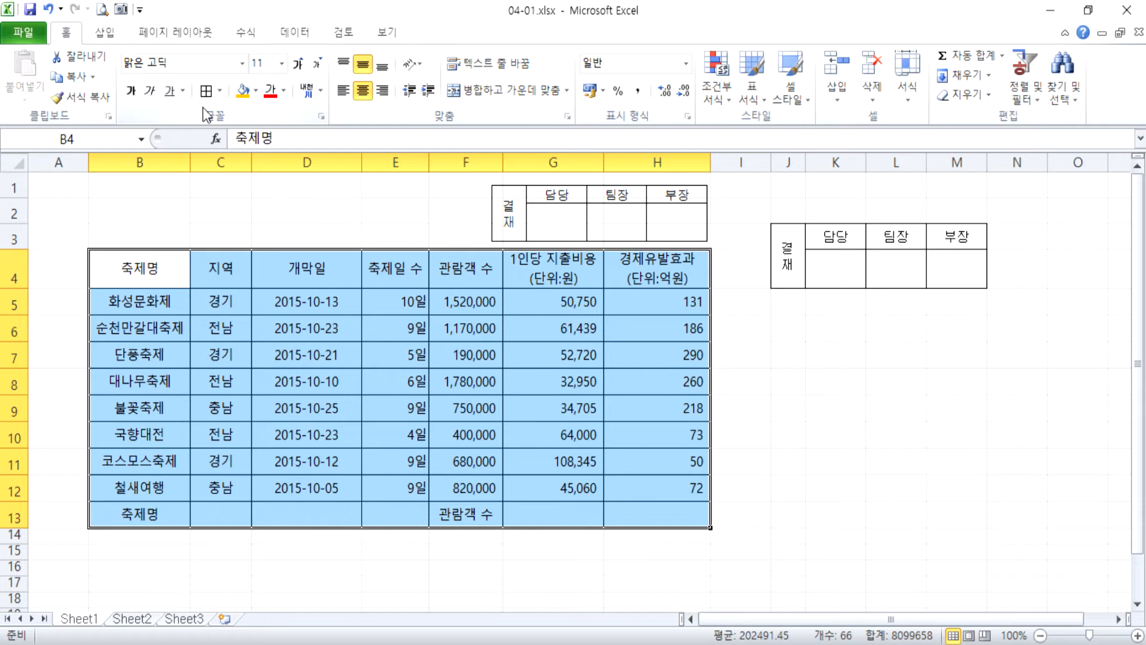
left_click(219, 90)
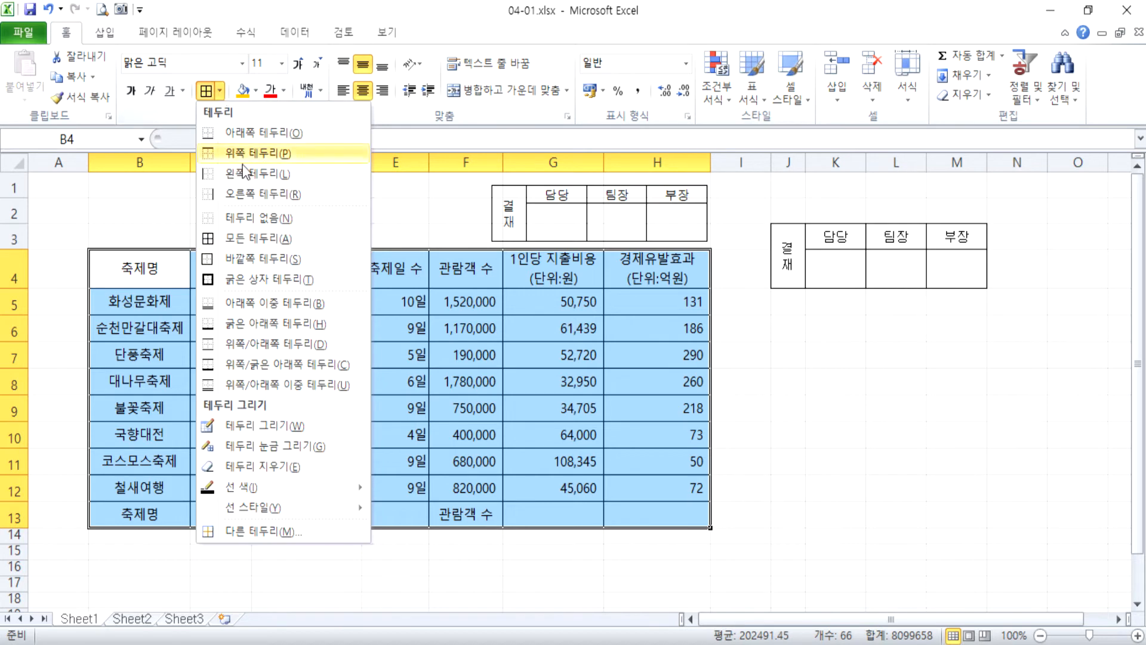
left_click(248, 276)
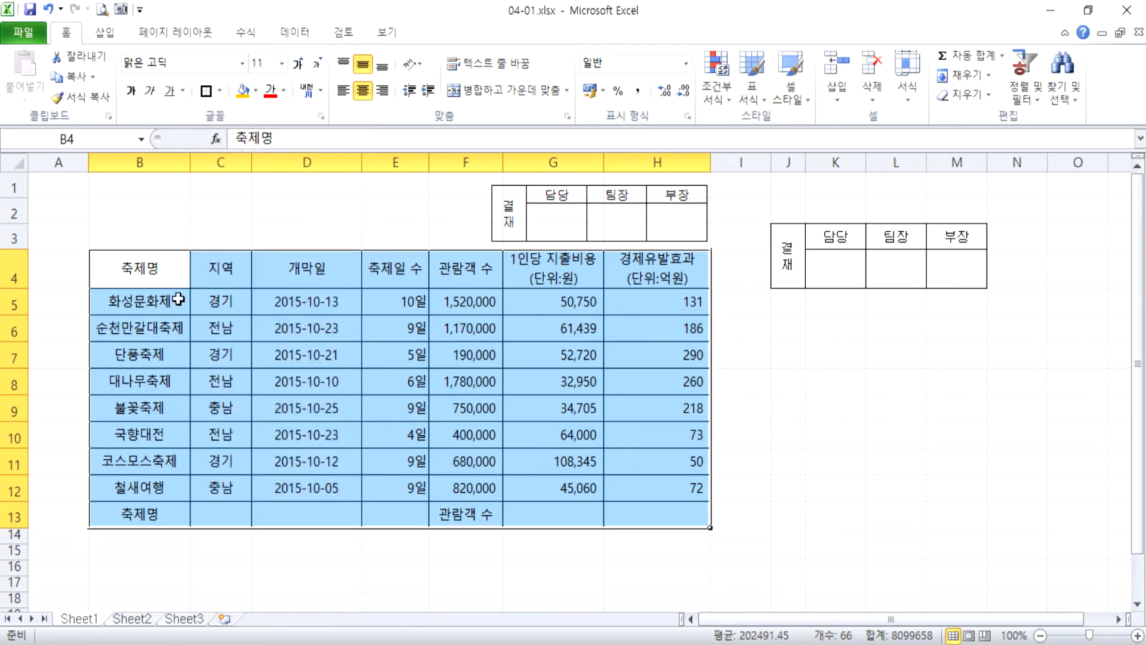
Add a thick box border around the data rows B5:H12.
left_click_drag(174, 300, 662, 486)
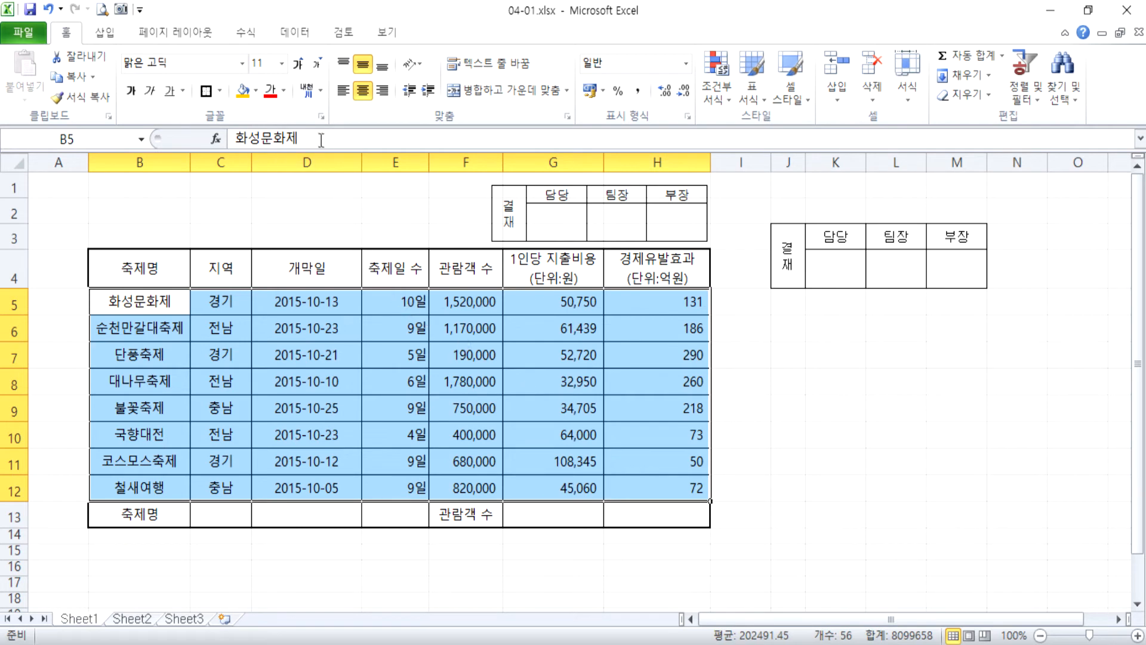
left_click(206, 91)
left_click(306, 381)
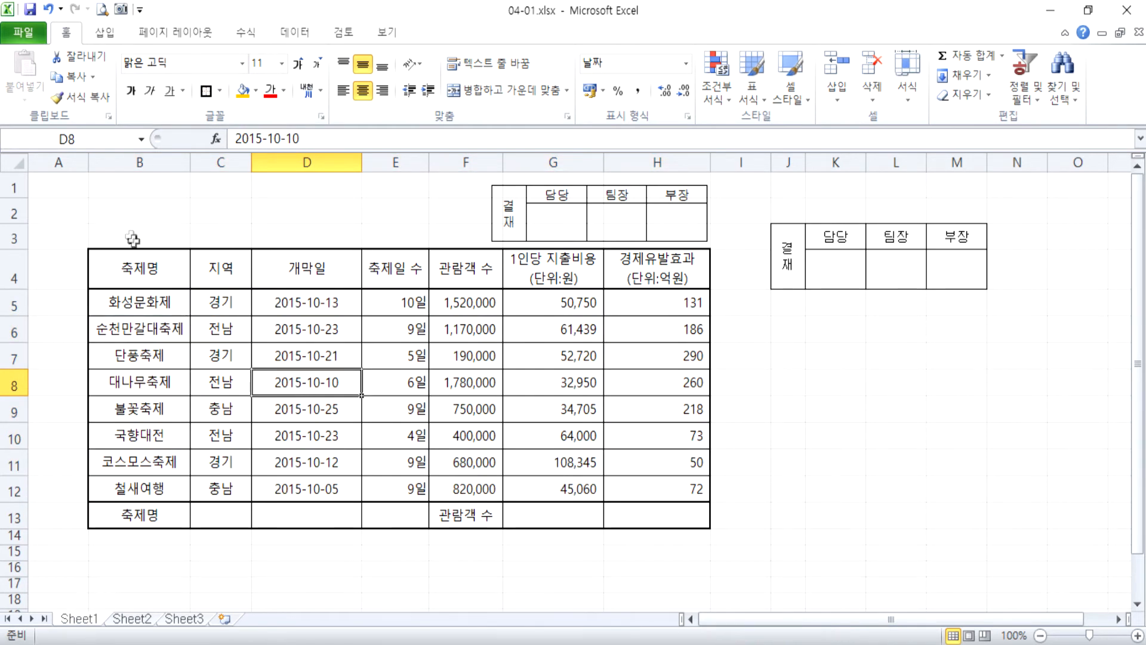
Draw a rounded rectangle about 12.1 cm wide and 1.8 cm high over B1:F3, beside the approval box picture.
left_click(98, 33)
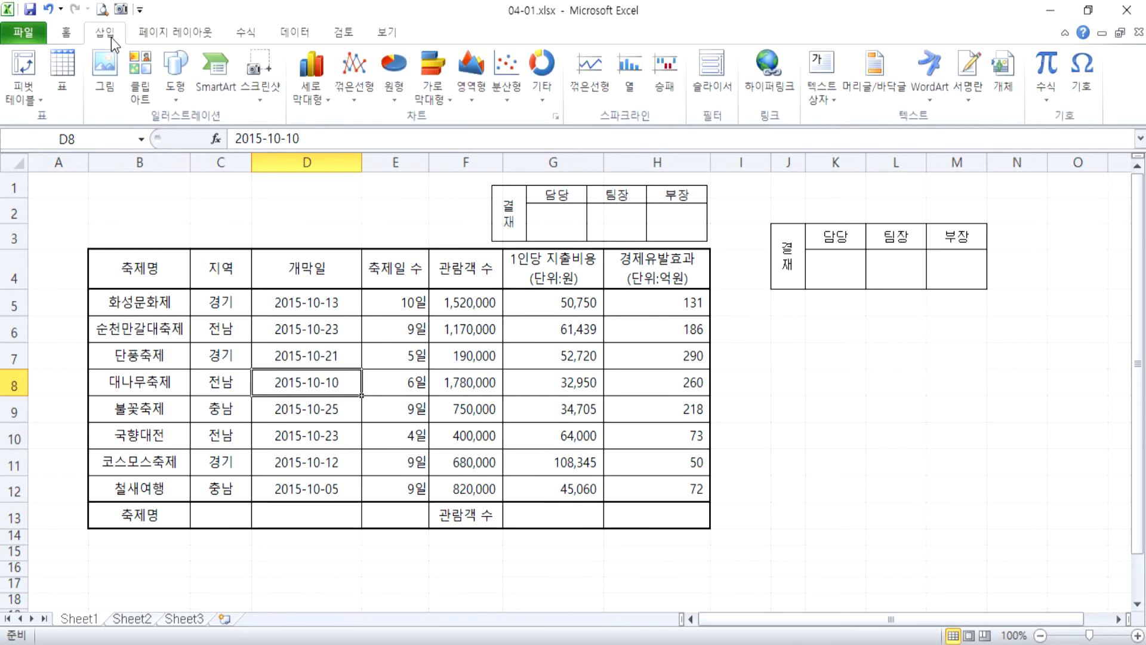
left_click(176, 67)
left_click(185, 225)
left_click_drag(91, 180, 475, 241)
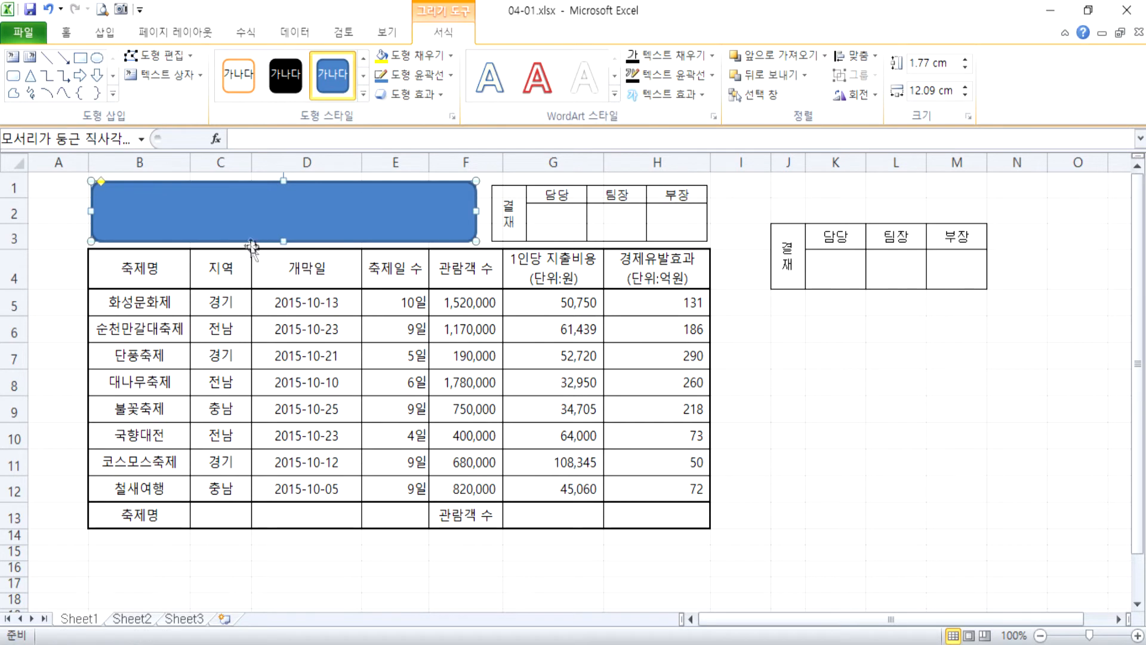
Fill the rounded rectangle with standard yellow and enter the title 2015년 가을 축제 현황 in it.
left_click(412, 56)
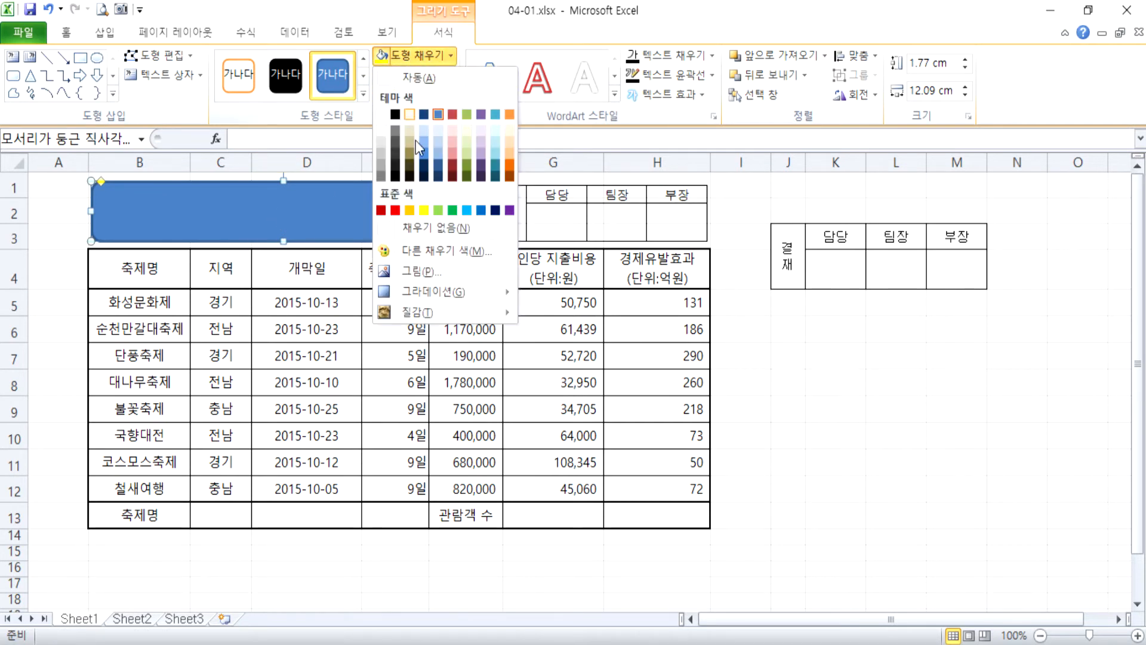
left_click(424, 210)
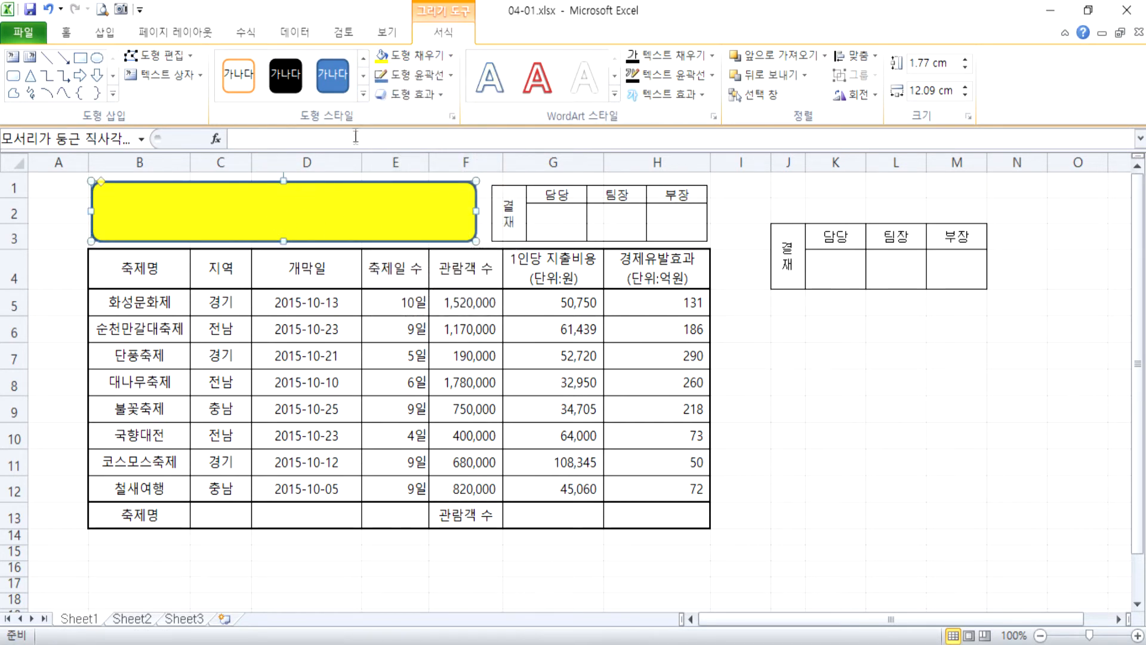
left_click(65, 32)
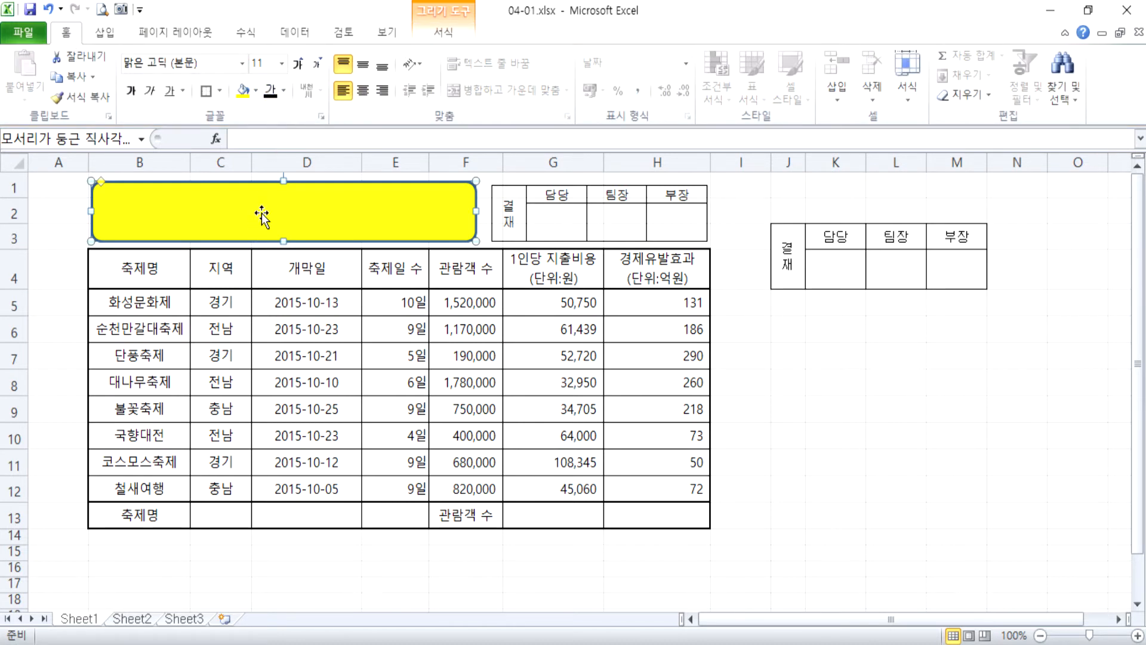
type("220")
key("BackSpace")
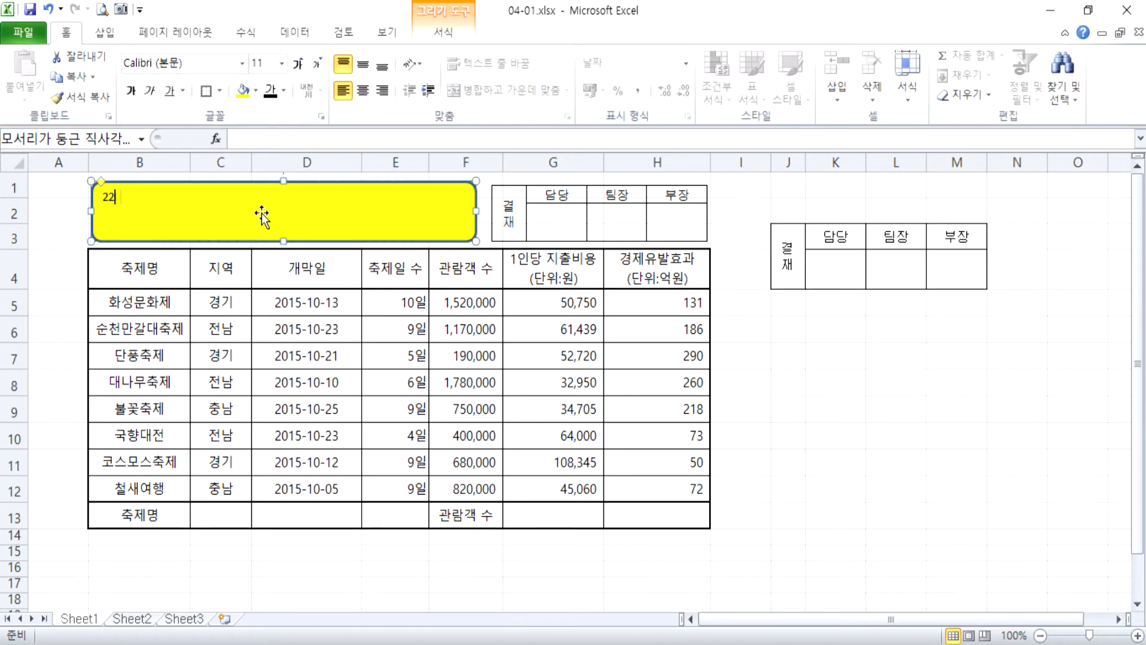
key("BackSpace")
key("BackSpace")
type("2015ㄴ")
type("ㅕㄴ")
type(" 가을 축ㅈ")
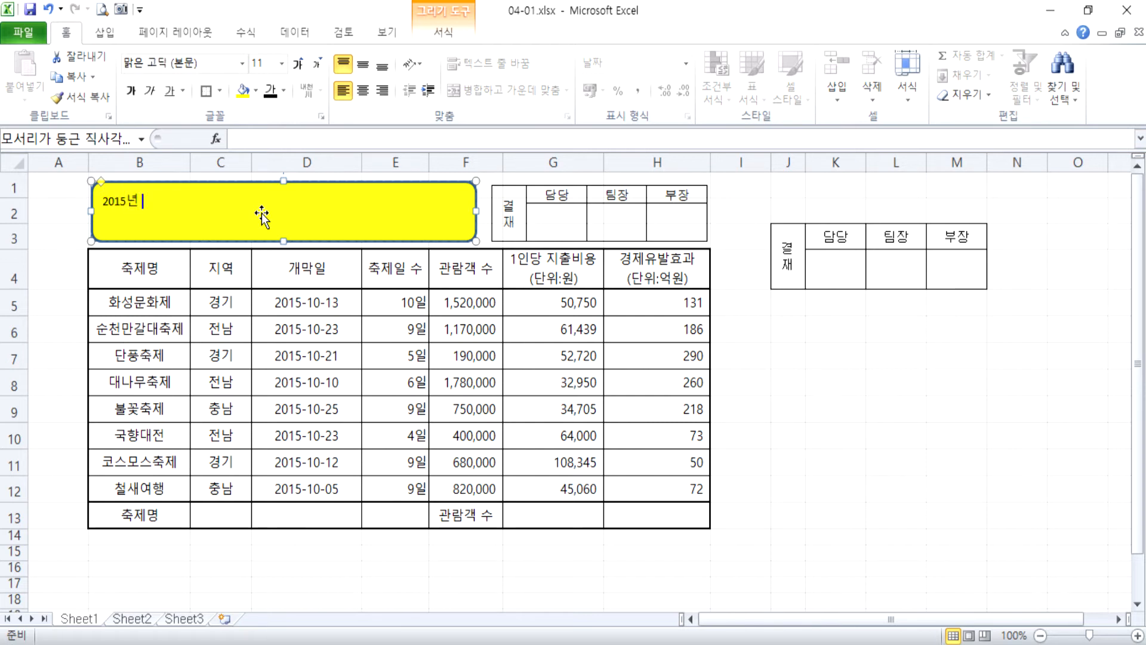
type("ㅔ")
Centre the title text vertically and horizontally and give the yellow shape an outer shadow offset to the right.
left_click(362, 64)
left_click(361, 90)
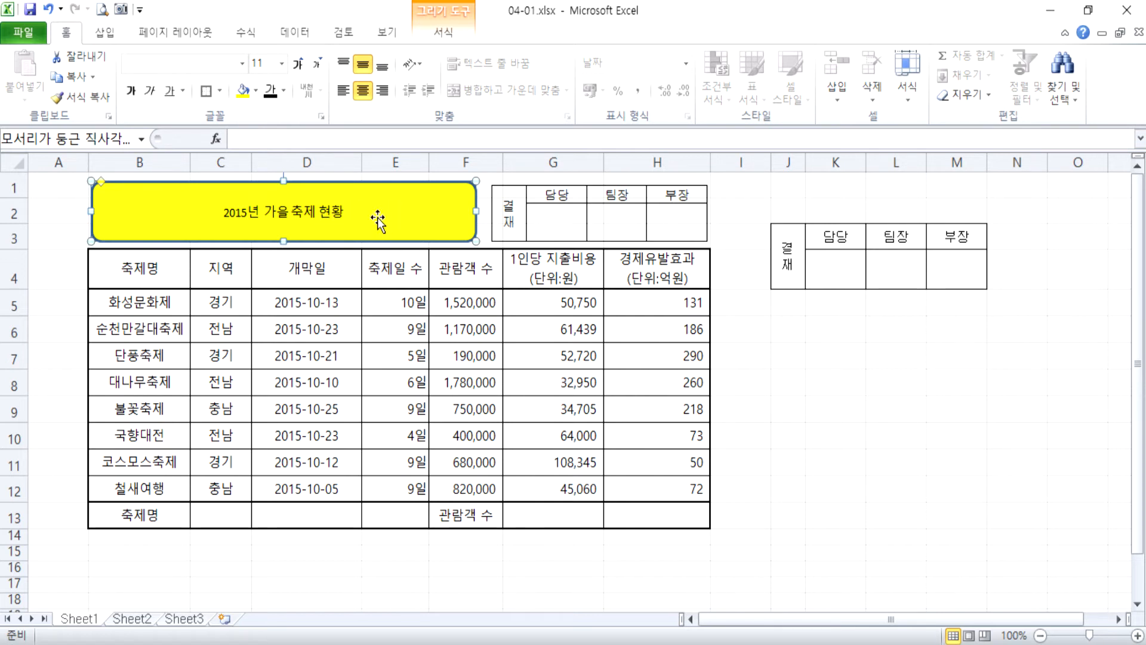
left_click(444, 32)
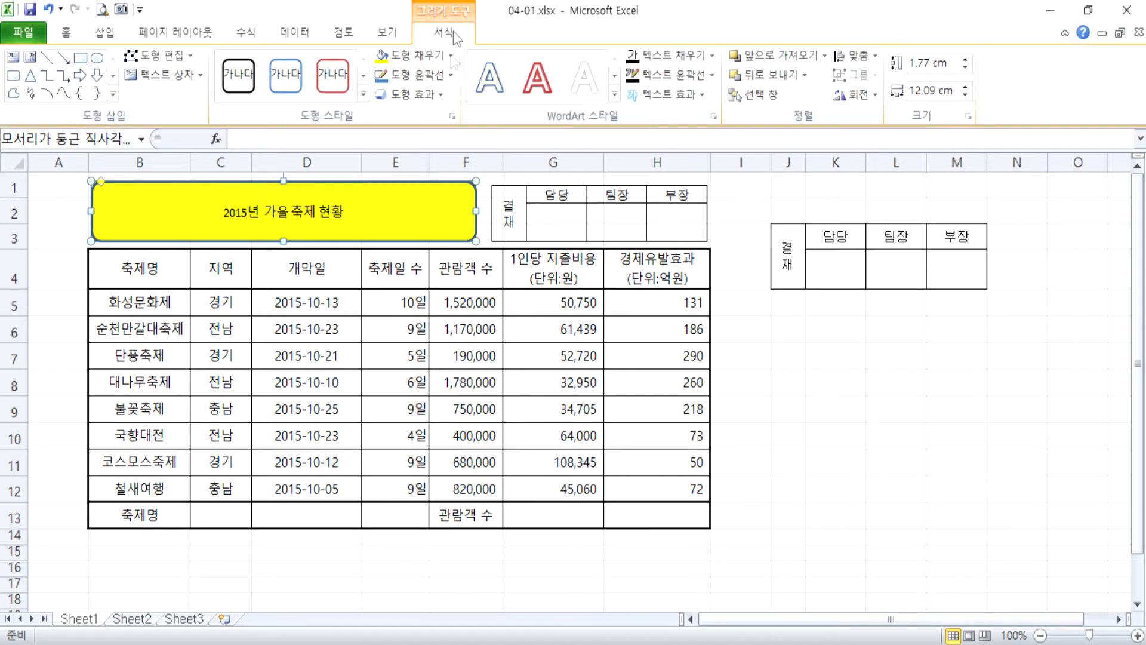
left_click(438, 94)
mouse_move(438, 156)
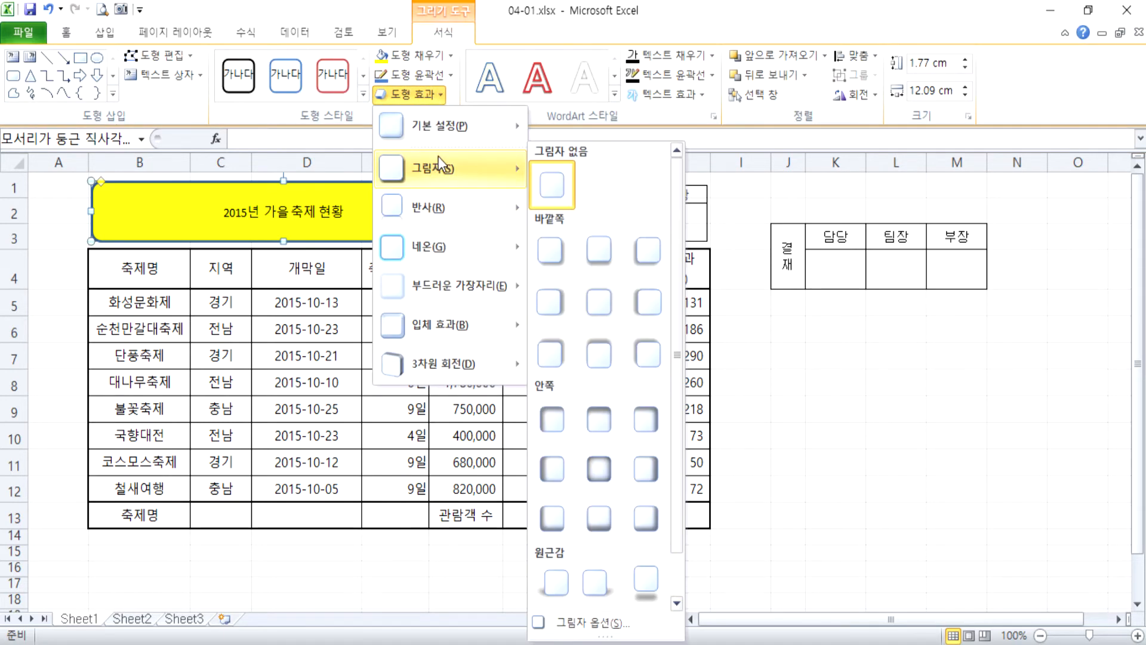
left_click(561, 306)
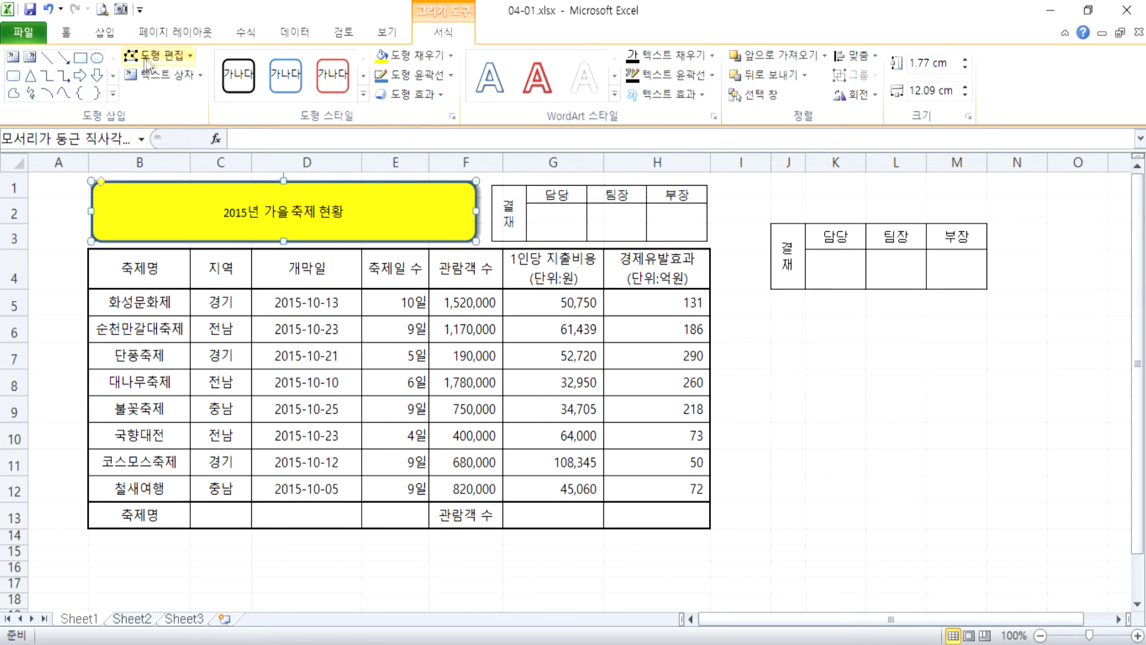
Format the shape's title text as 굴림, size 24, bold.
left_click(66, 32)
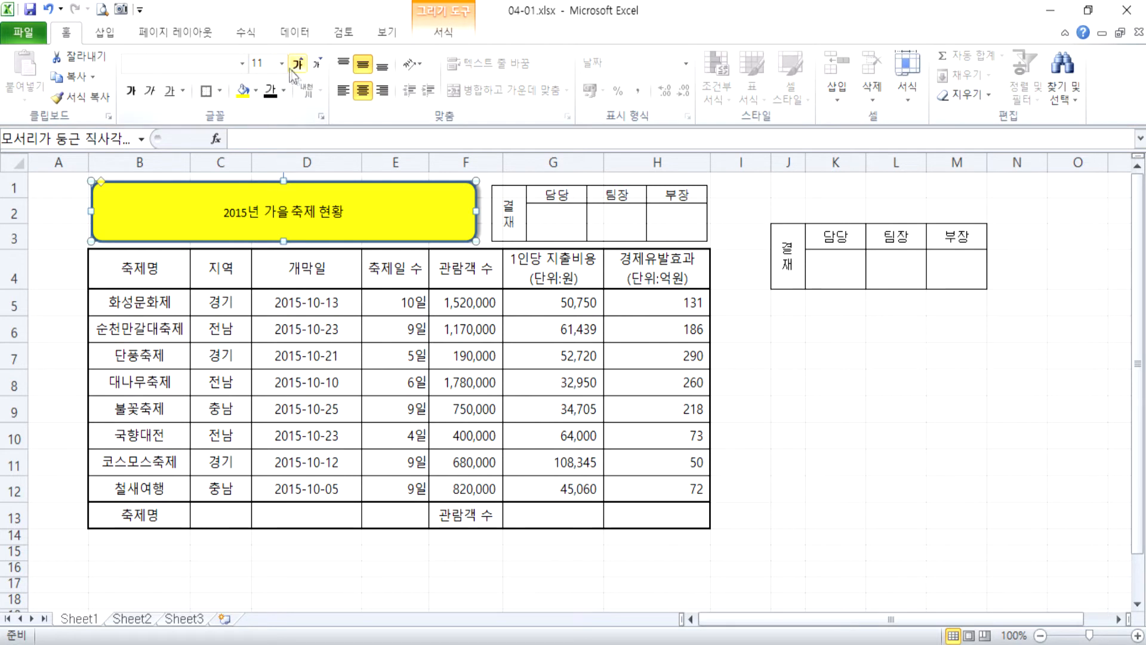
left_click(282, 63)
left_click(260, 253)
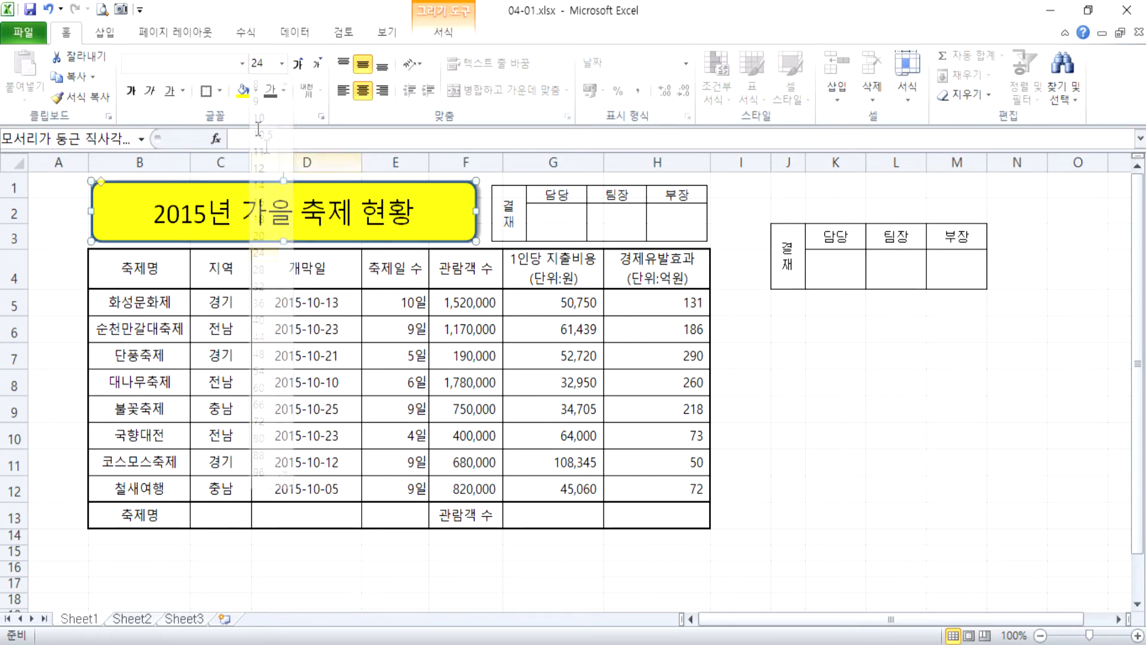
left_click(130, 90)
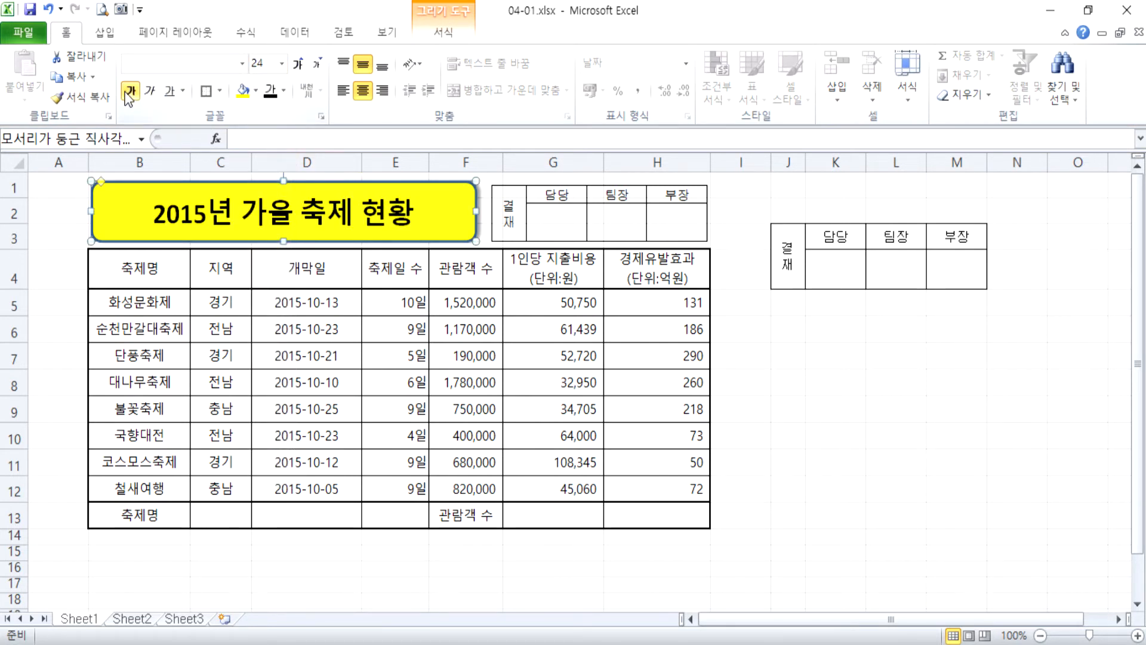
left_click(194, 61)
type("굴림")
key("Return")
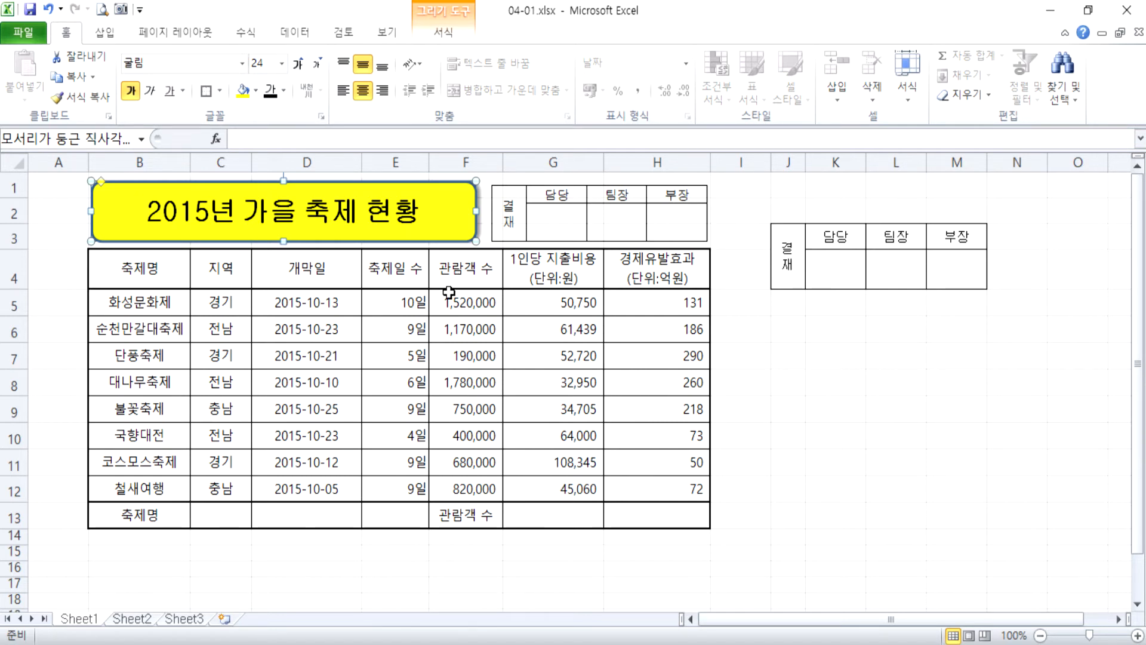
Fill the table's header row B4:H4 with standard orange.
left_click_drag(114, 267, 627, 272)
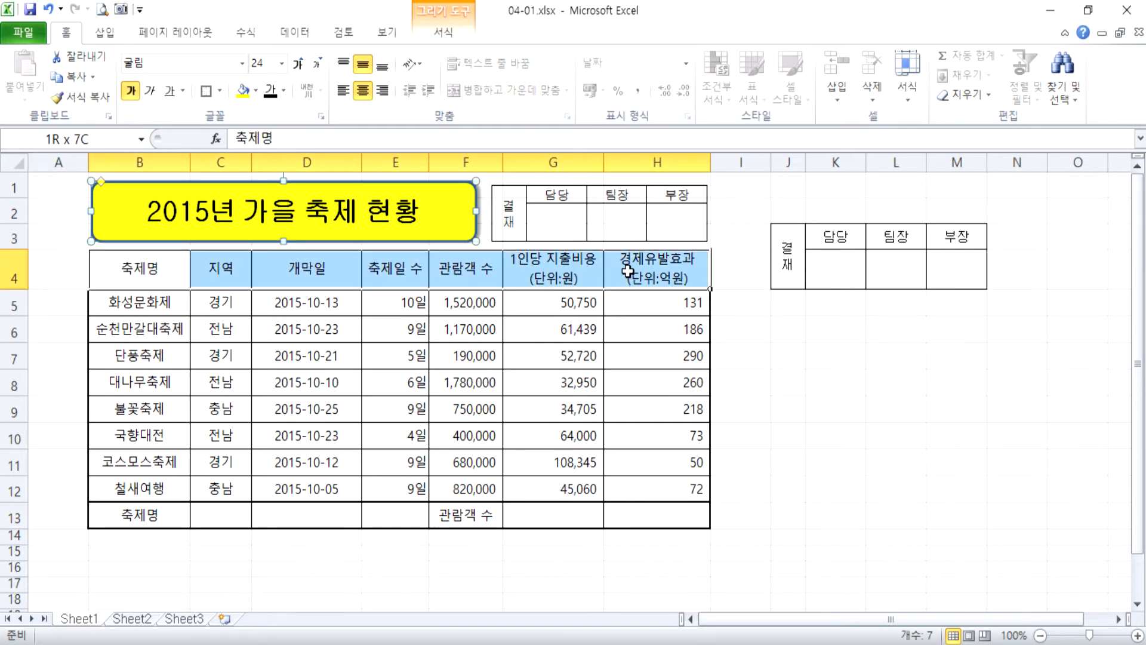
left_click(255, 91)
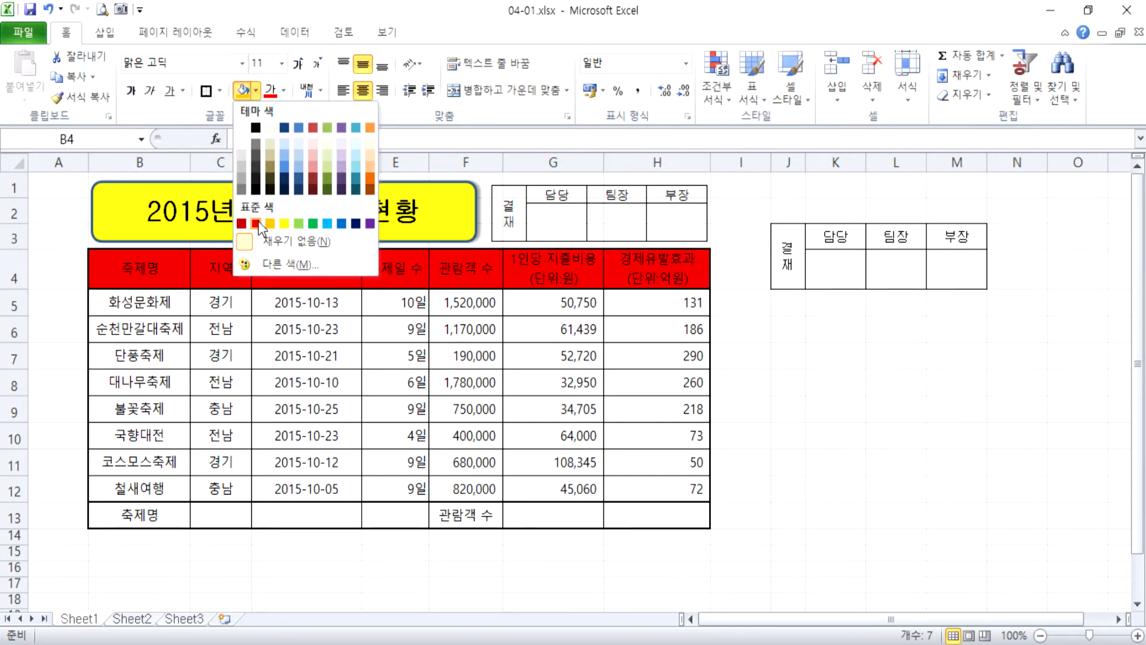
left_click(270, 224)
Merge and centre B13:C13 and F13:G13, and fill both merged label cells with the same orange.
left_click_drag(159, 514, 224, 514)
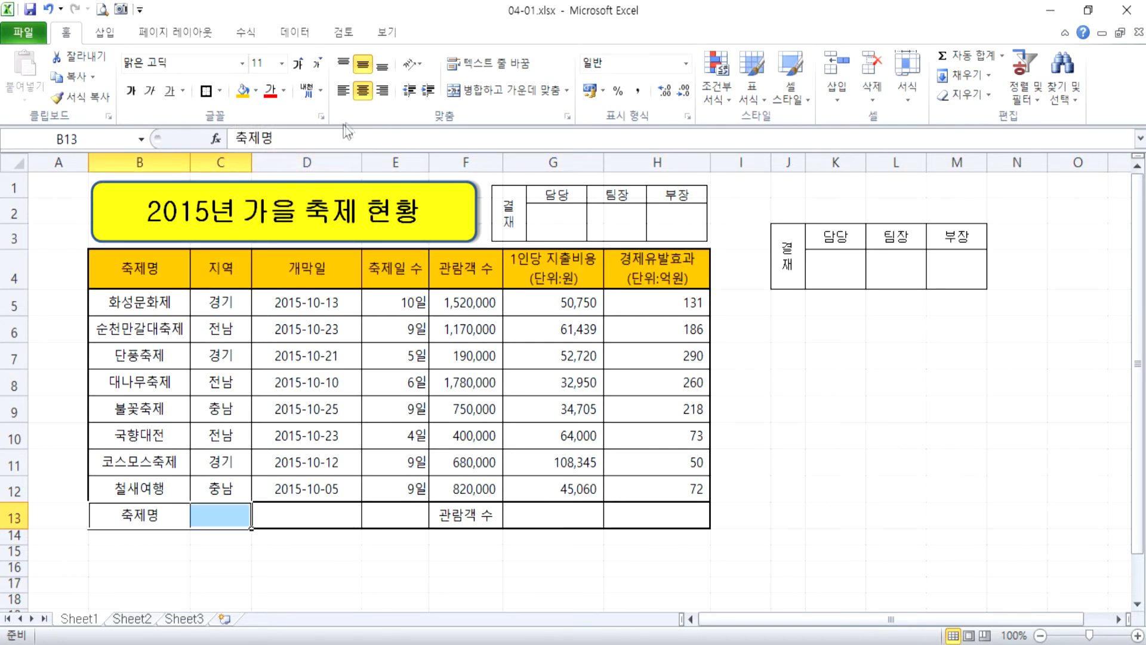
left_click(484, 89)
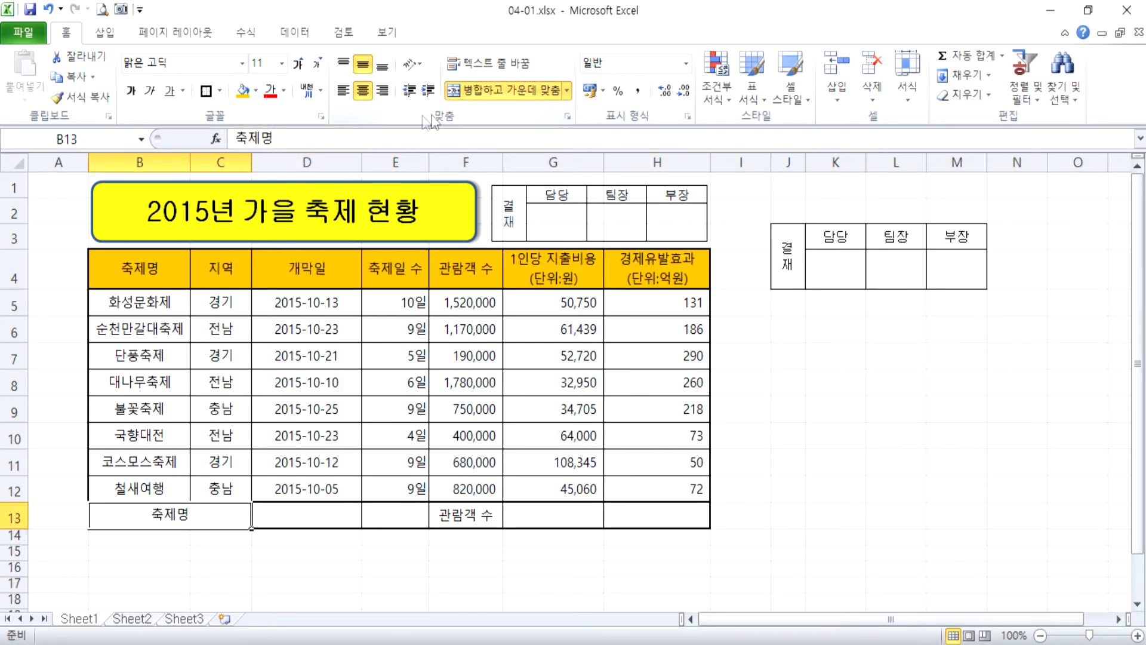
left_click(241, 91)
left_click_drag(467, 516, 520, 515)
left_click(471, 89)
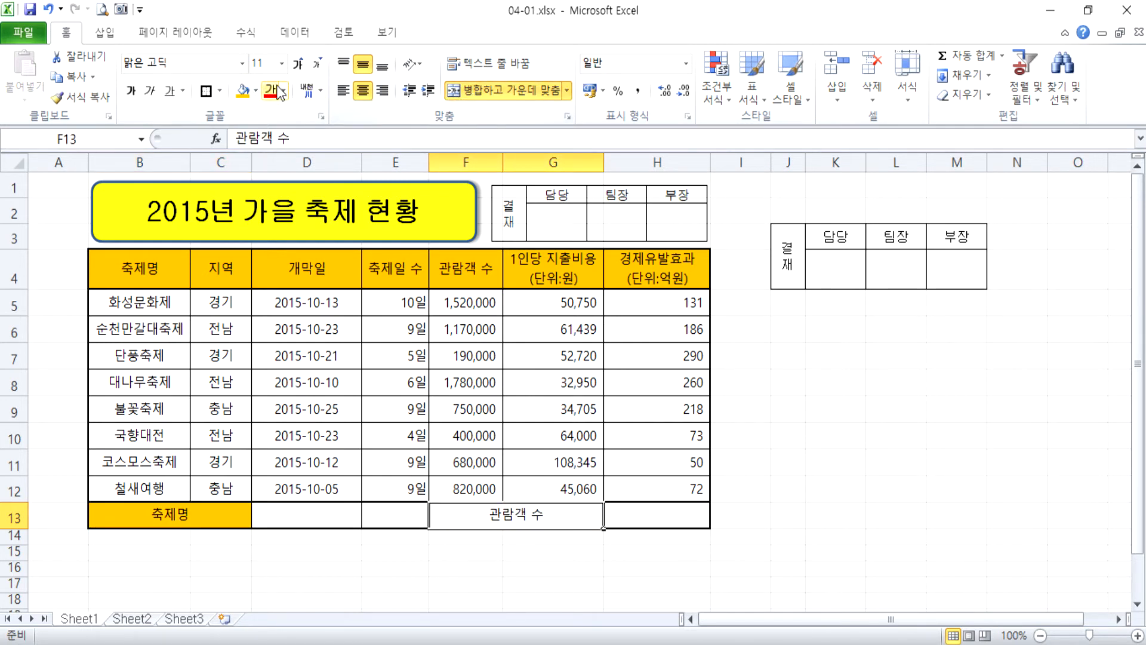
left_click(242, 90)
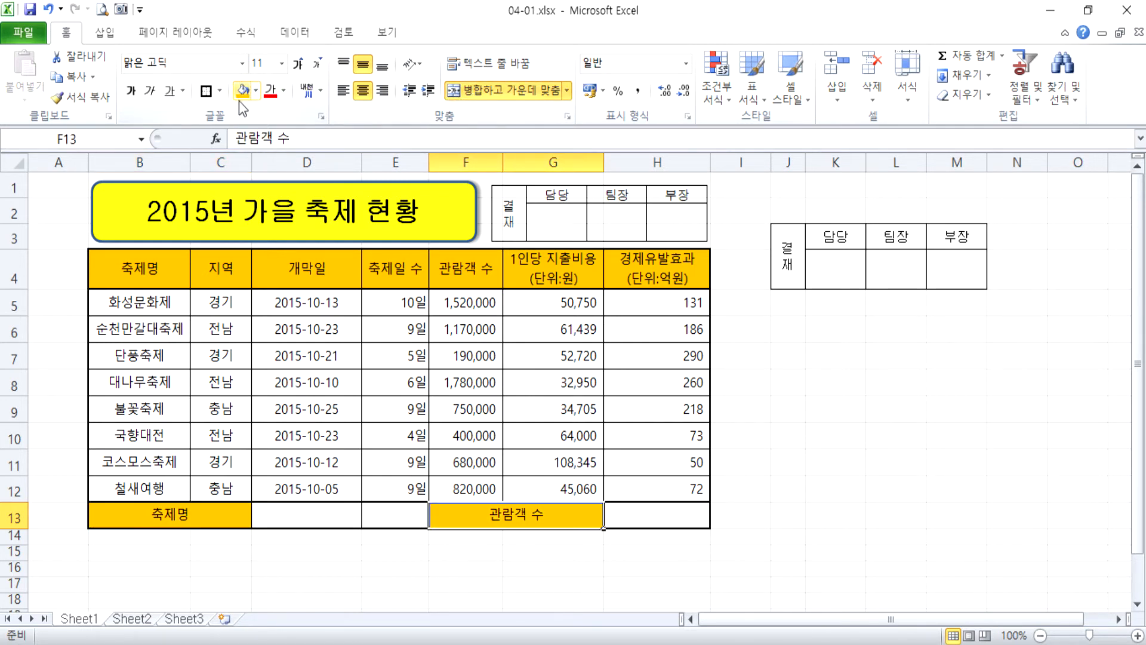
Add both diagonal borders to the empty cell E13 so they cross in an X.
left_click(380, 519)
scroll(418, 459, "down", 1)
scroll(415, 458, "down", 5)
scroll(389, 379, "up", 4)
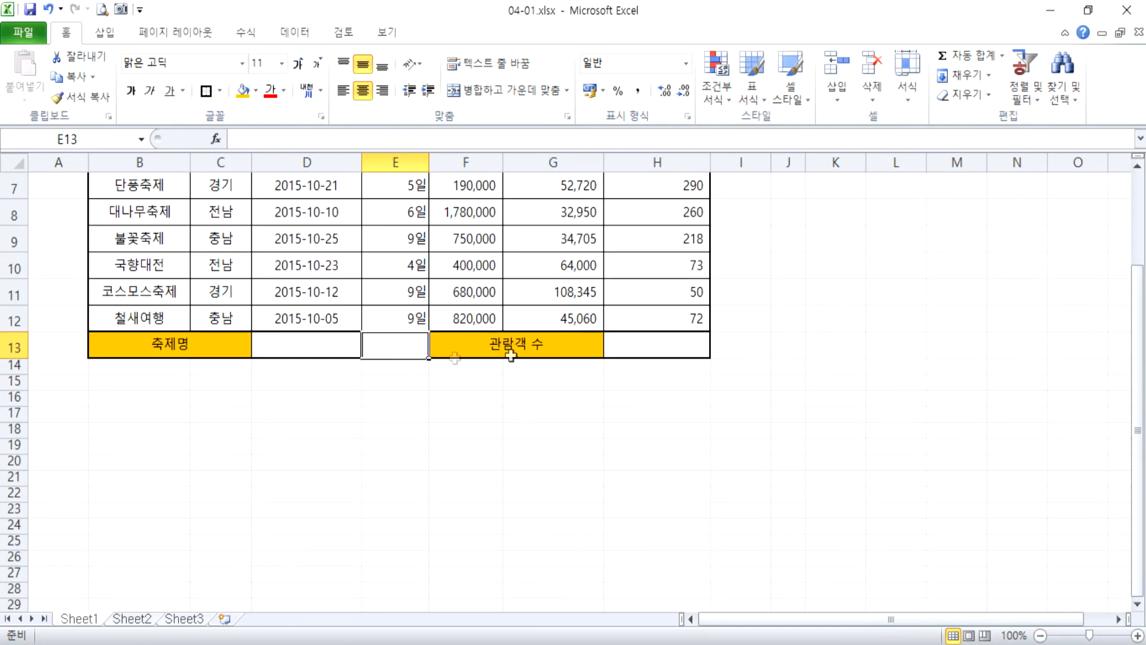
key("ctrl+1")
left_click(411, 39)
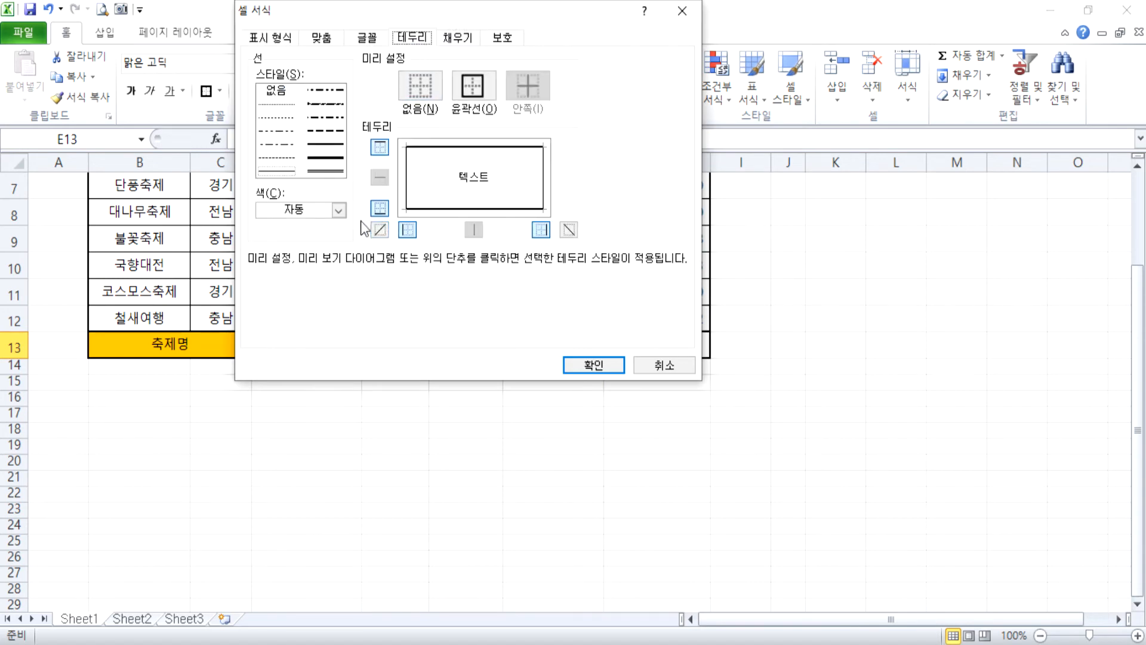
left_click(379, 229)
left_click(568, 231)
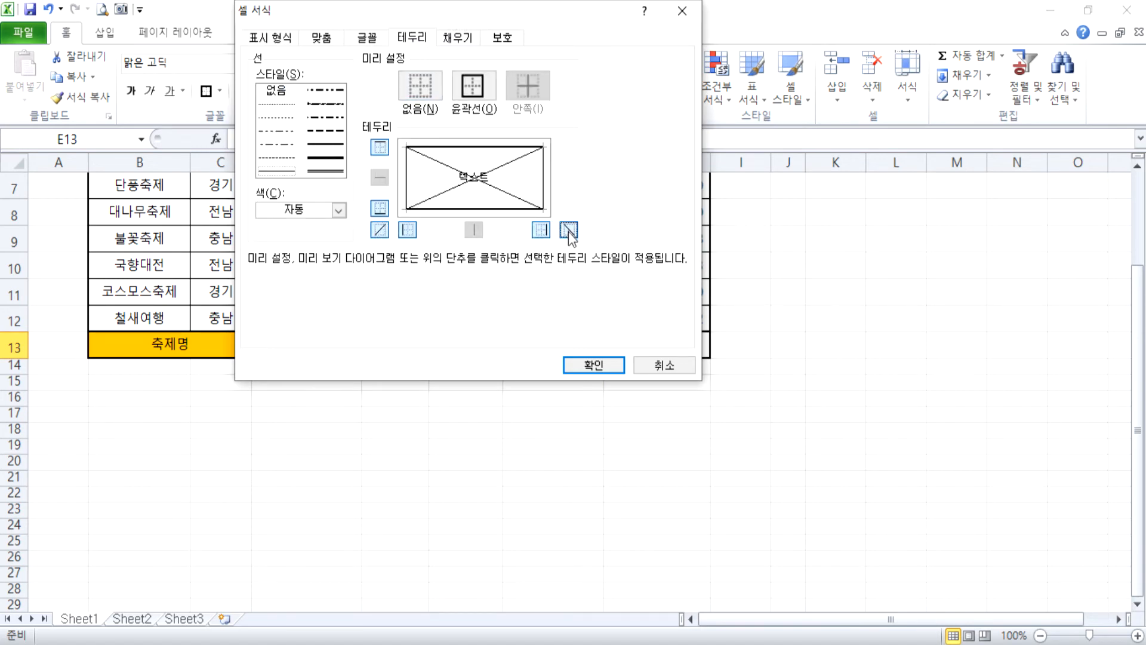
left_click(591, 366)
left_click(410, 431)
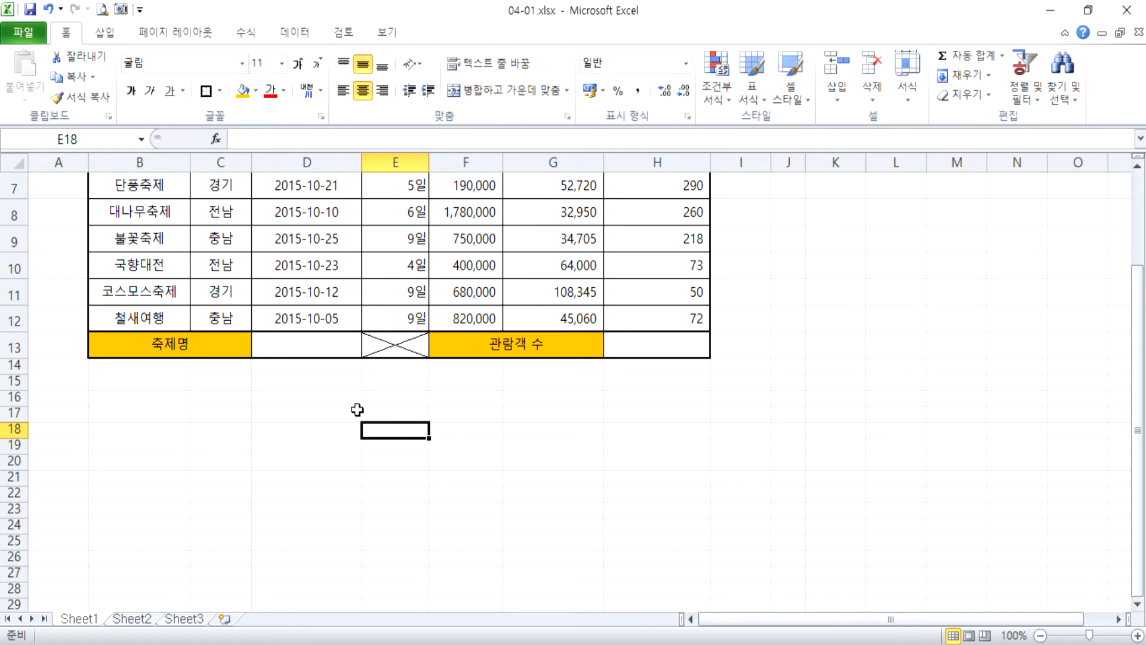
Examine the 관람객 수 lookup formula in H13 and the cells it references.
left_click(648, 356)
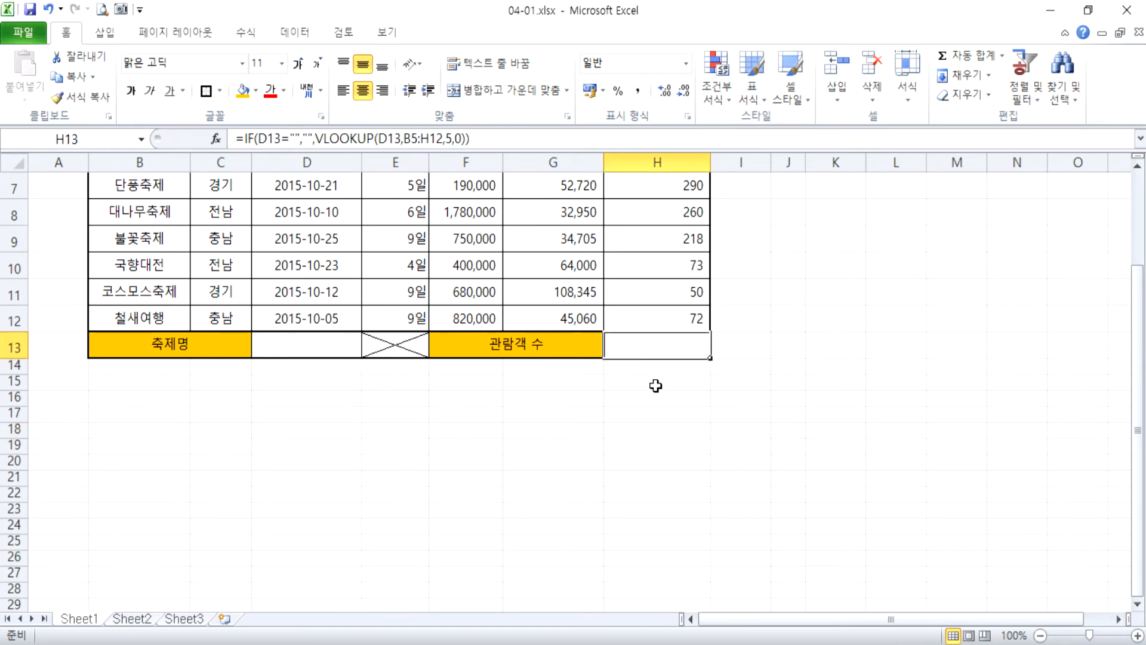
key("F2")
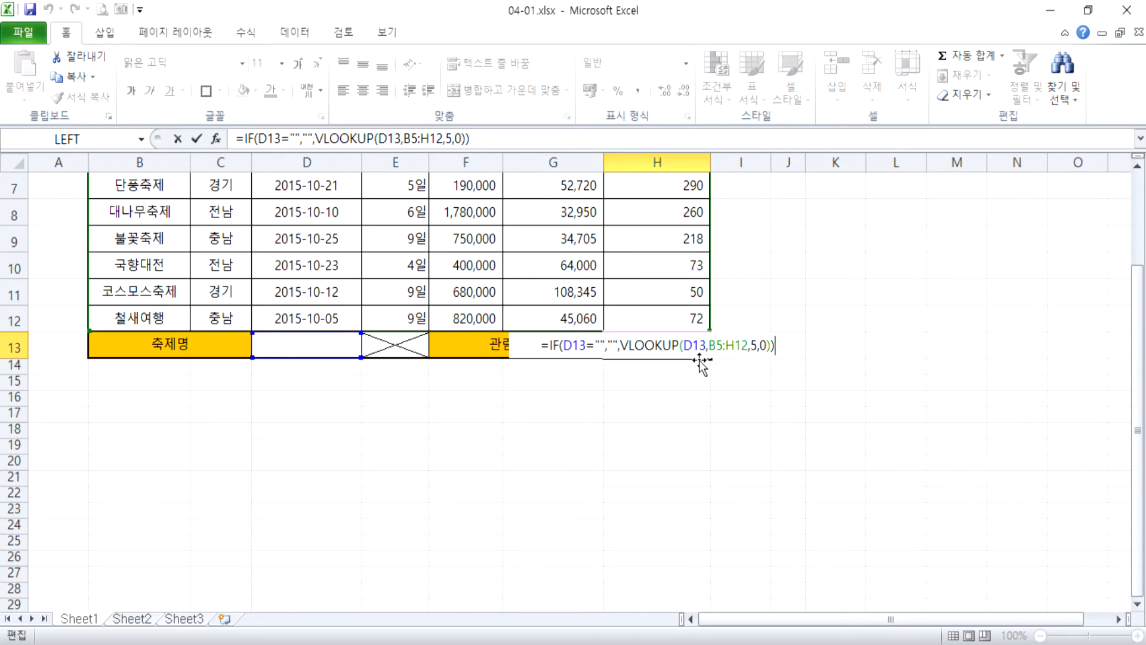
key("Escape")
Add list data validation to D13 with the festival names B5:B12 as source, and choose 화성문화제 from it.
left_click(358, 353)
scroll(355, 356, "up", 1)
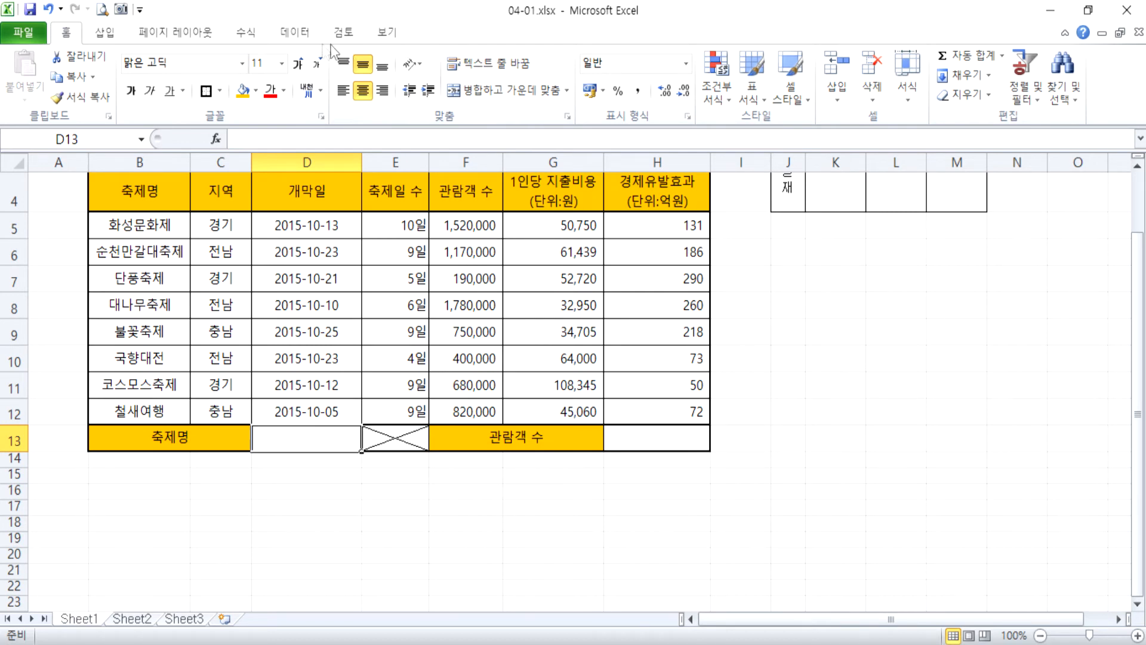
left_click(304, 34)
left_click(600, 66)
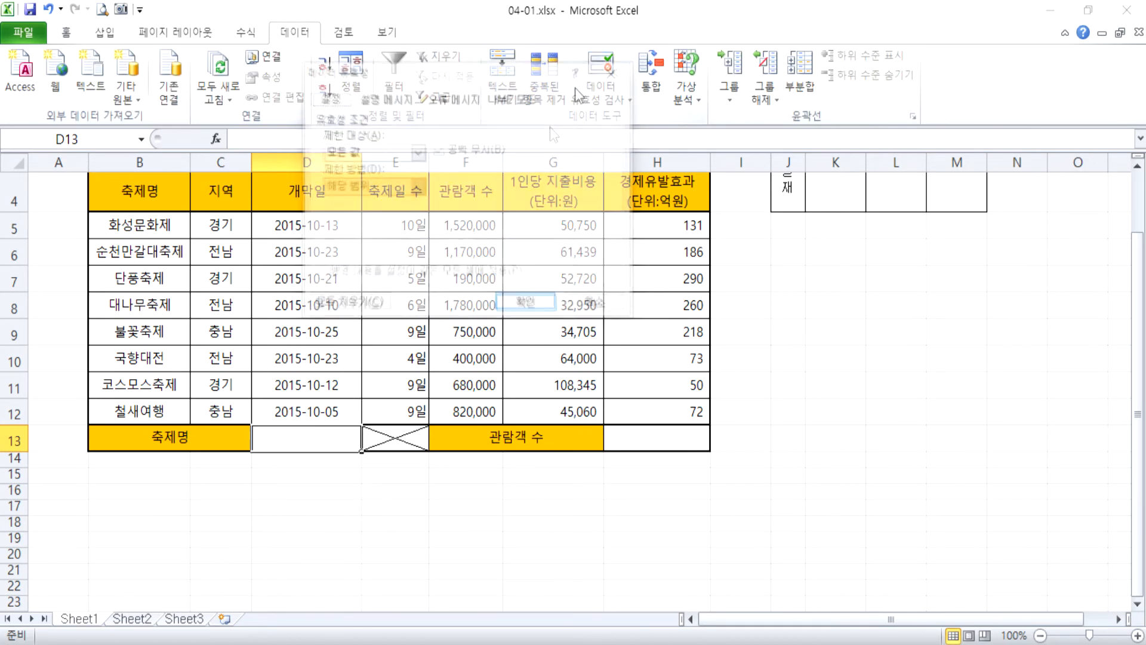
left_click(358, 153)
left_click(352, 198)
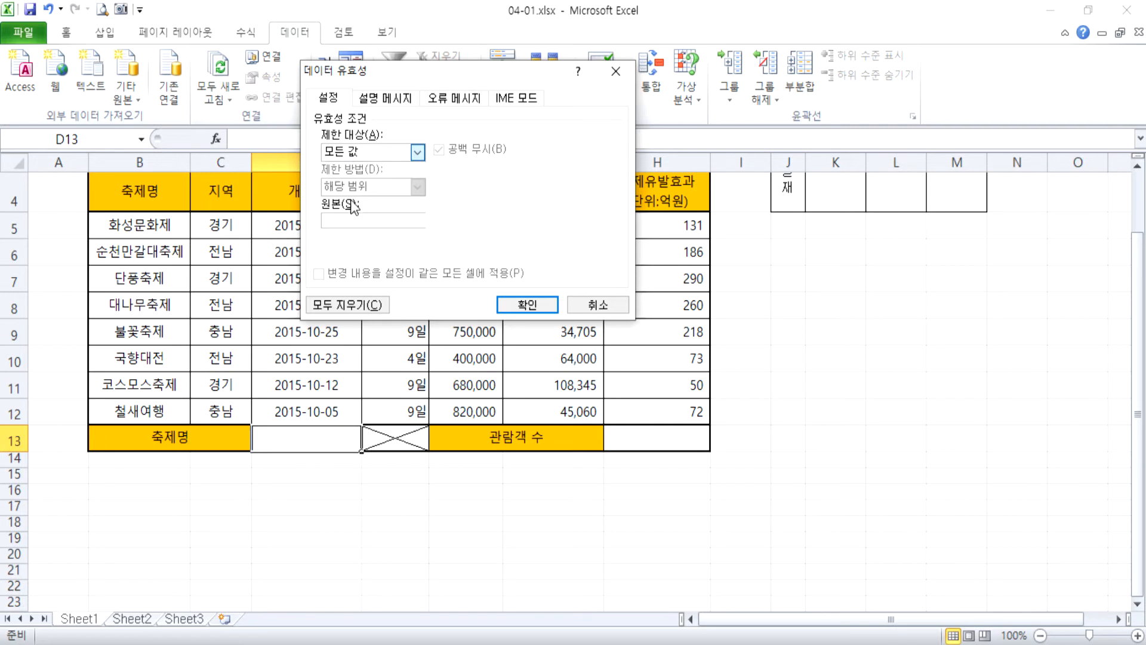
left_click_drag(173, 227, 173, 412)
left_click(527, 305)
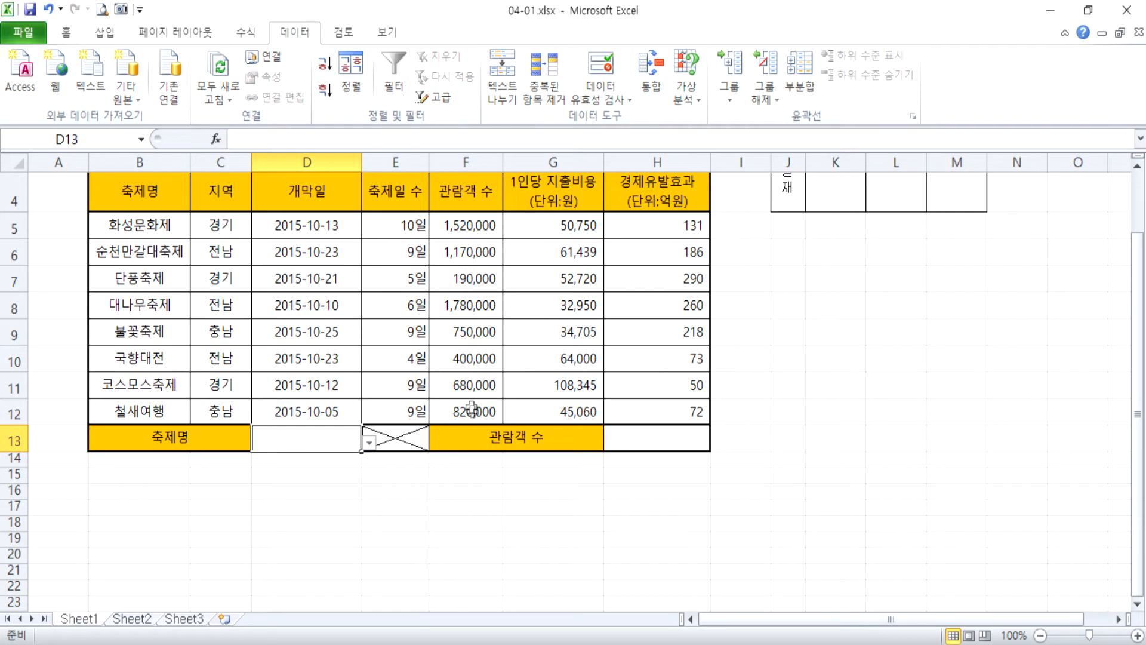
left_click(370, 442)
left_click(298, 457)
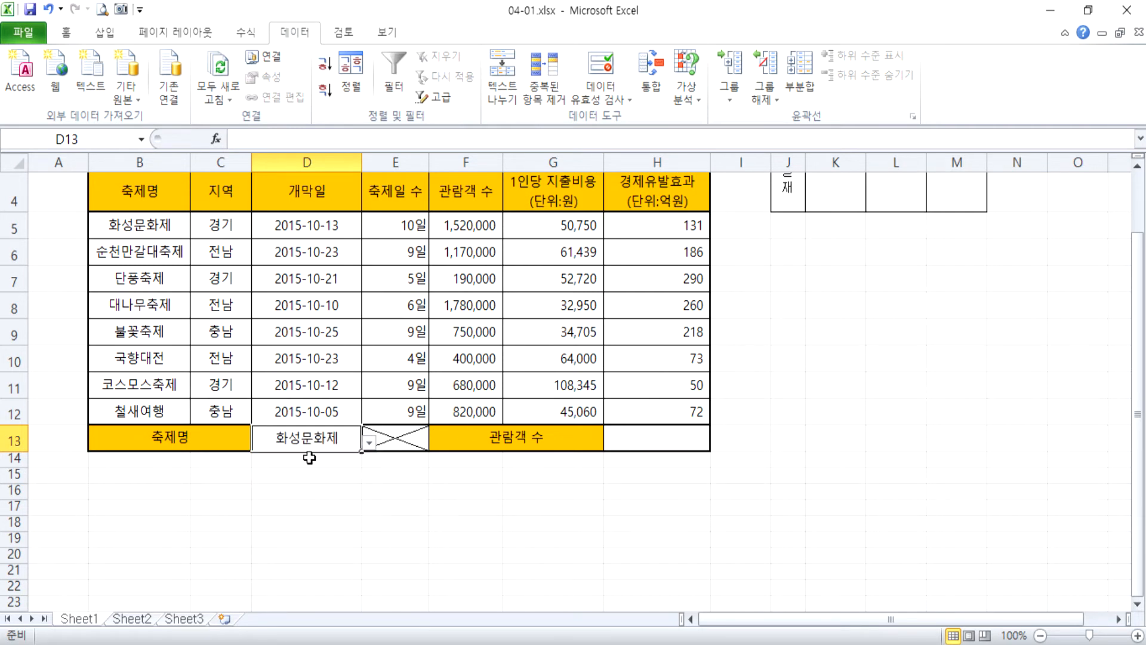
Give the 관람객 수 result in H13 the number format with a thousands separator.
left_click(679, 454)
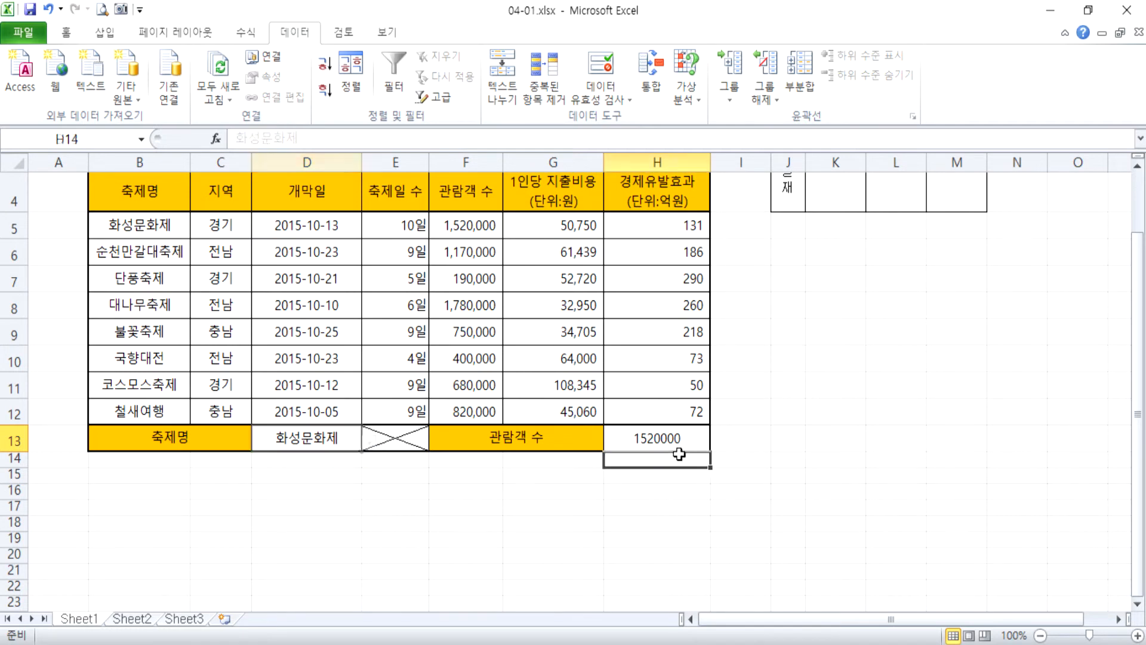
left_click(679, 442)
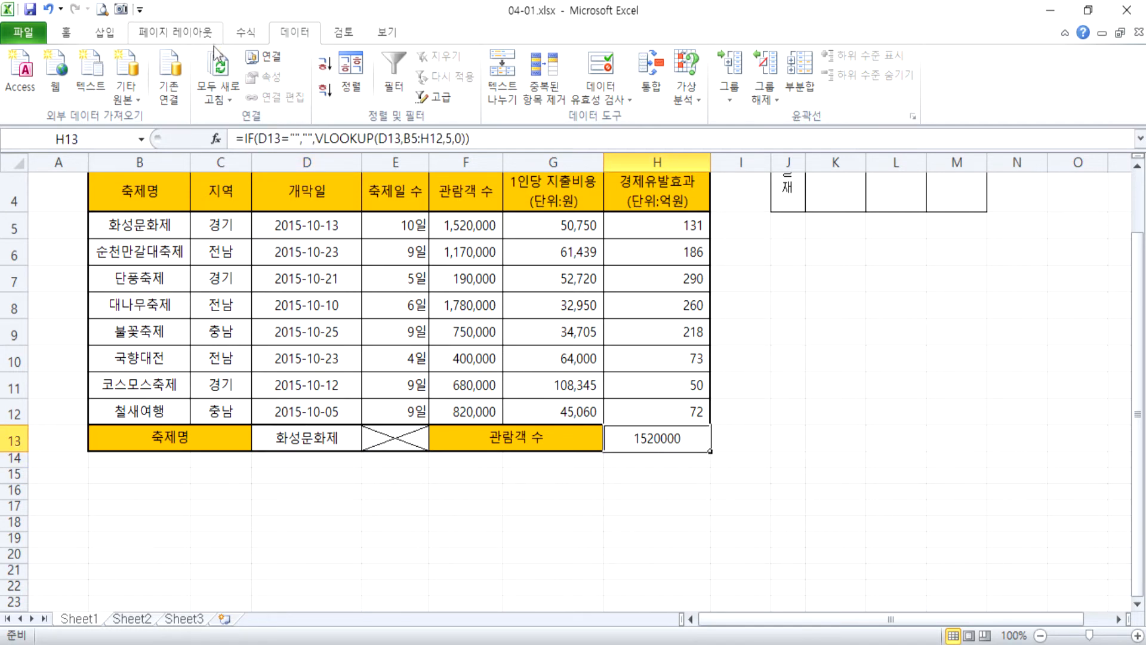
key("ctrl+1")
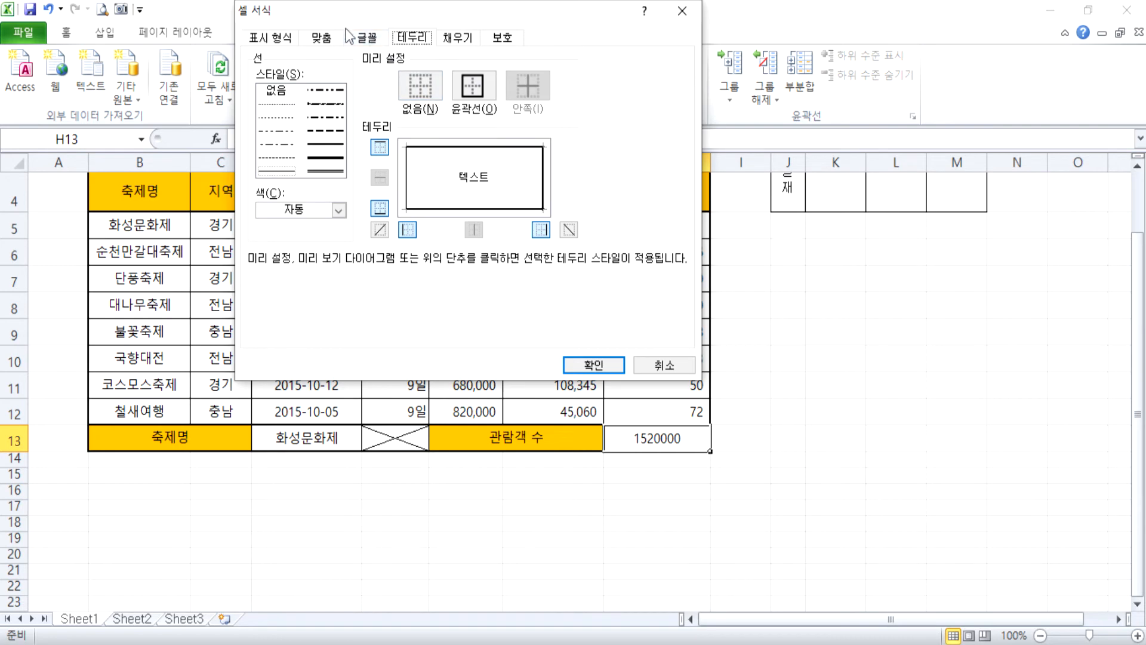
left_click(263, 40)
left_click(263, 84)
left_click(379, 128)
left_click(593, 364)
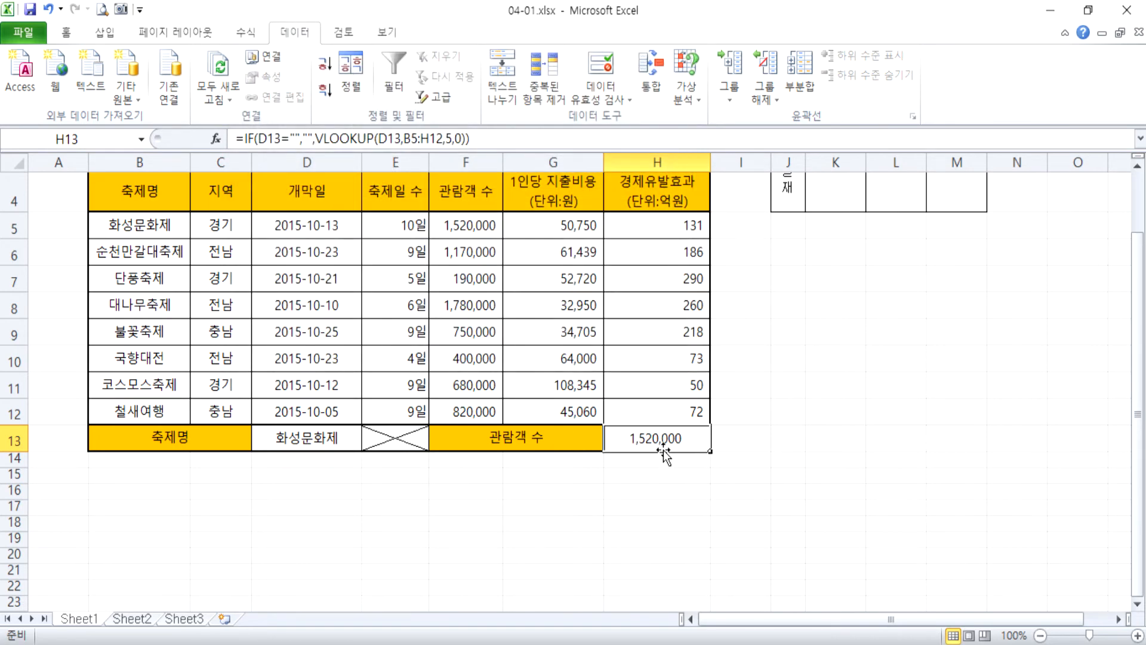
Try the comma style on the 관람객 수 result in H13, and undo it.
left_click(66, 32)
left_click(637, 91)
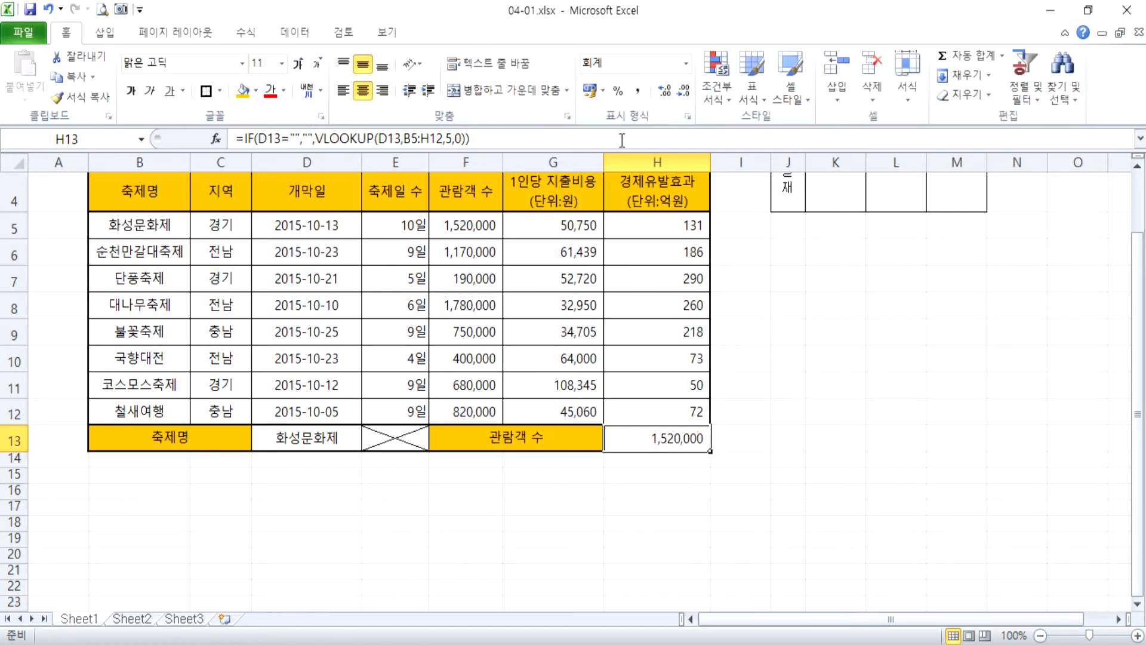
key("ctrl+z")
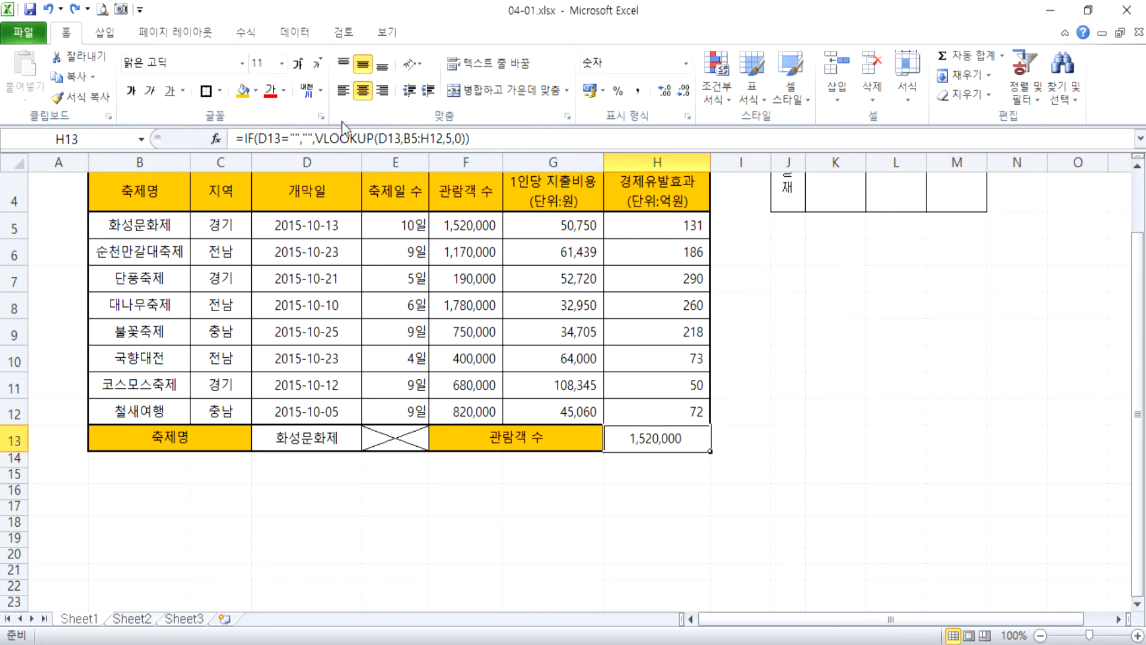
Check the number format settings of H13 without changing them, and apply the comma style to the cell.
key("ctrl+1")
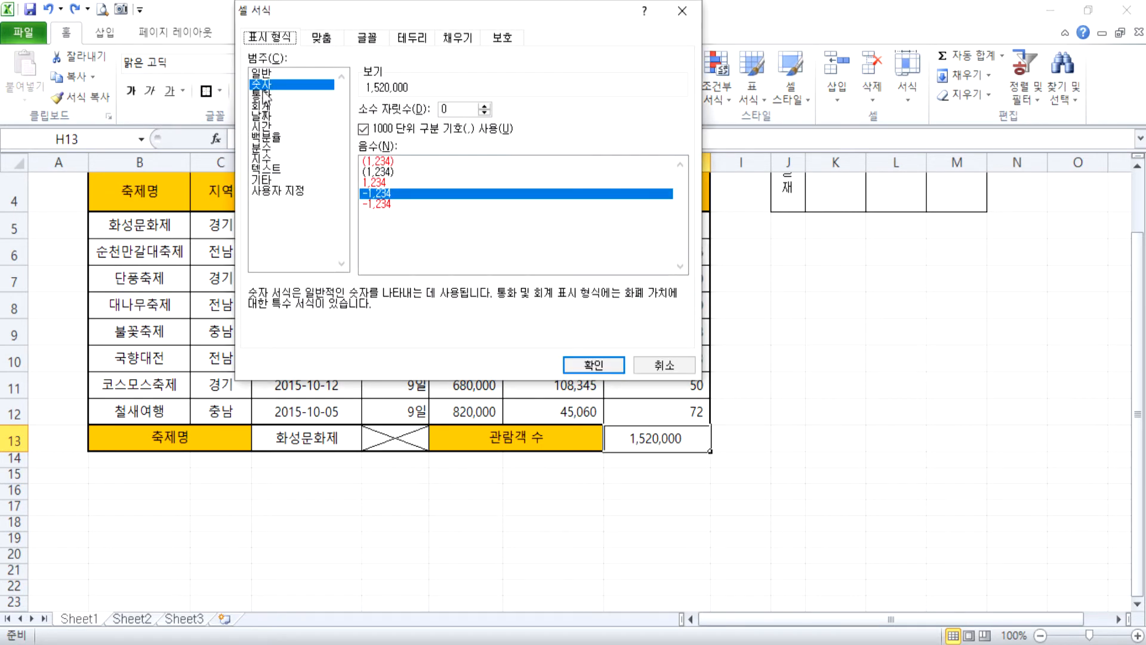
key("Escape")
left_click(639, 91)
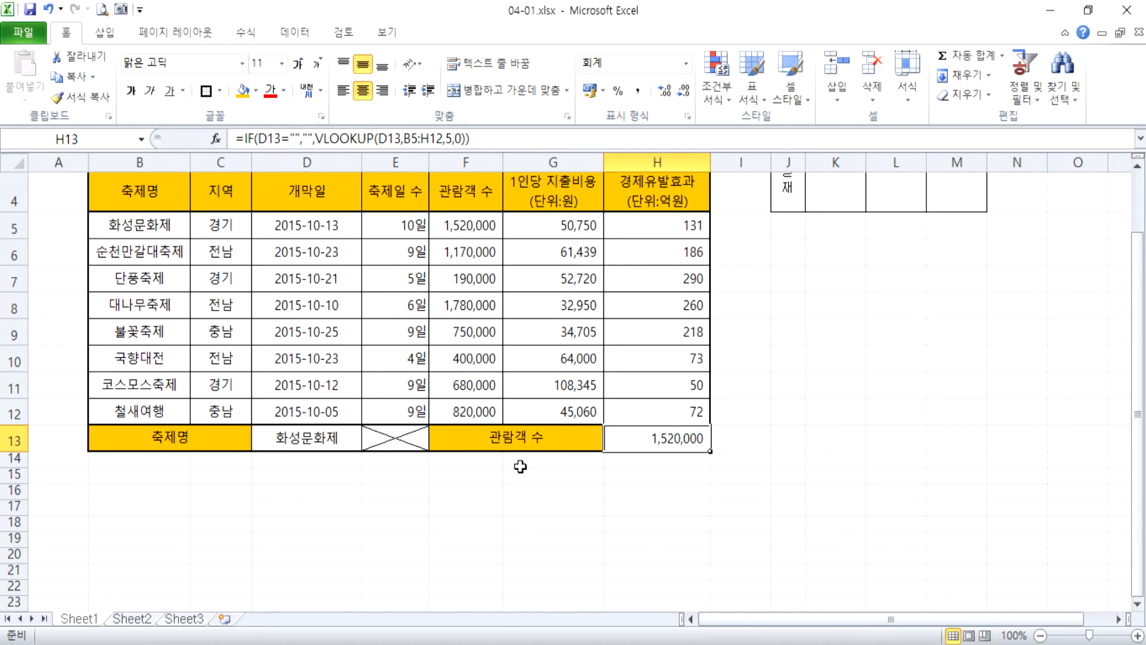
Delete columns J:N, which hold the original 결재 approval box beside the festival table.
scroll(642, 426, "up", 1)
left_click_drag(788, 162, 1015, 162)
right_click(826, 224)
left_click(851, 362)
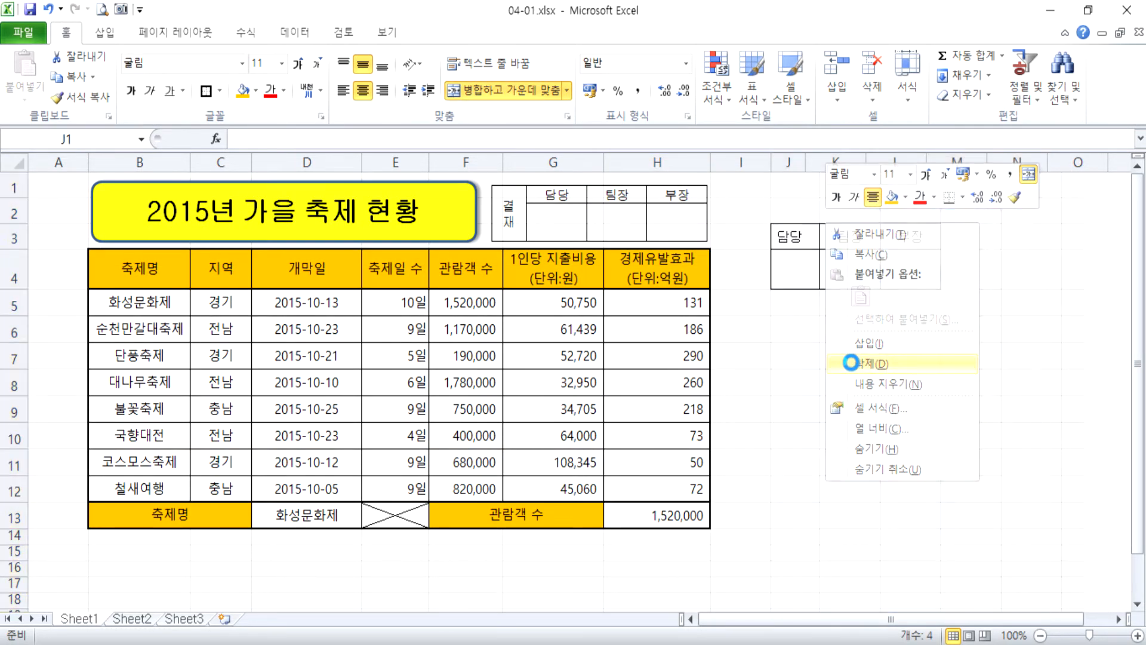
left_click(374, 394)
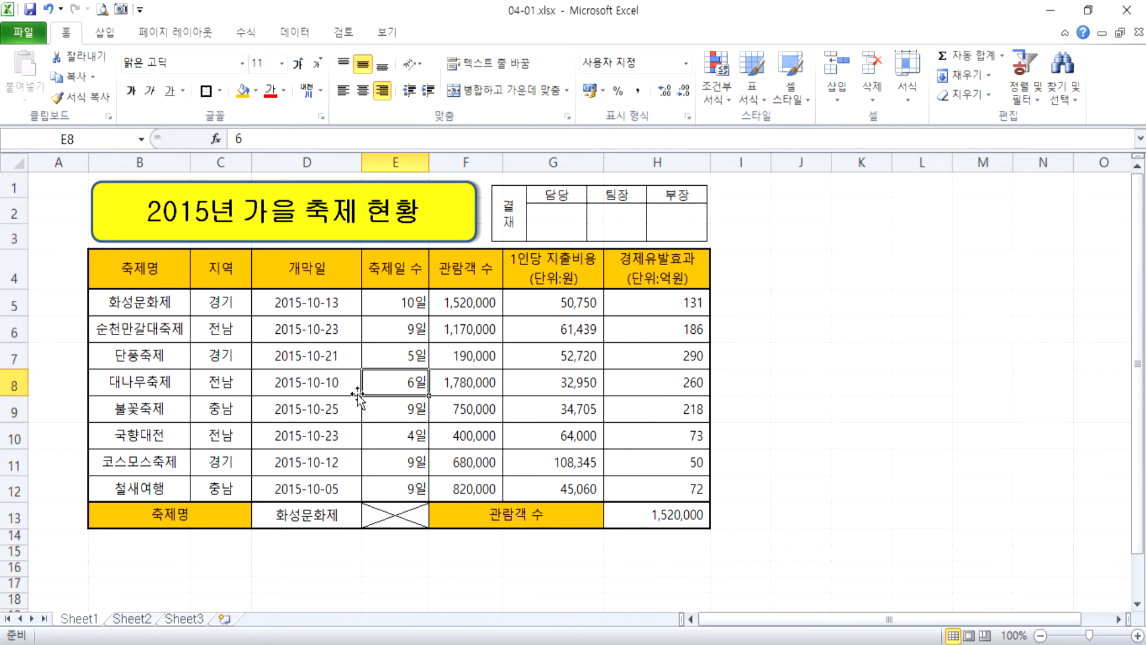
Create a formula-based conditional formatting rule for B5:H12 with the formula =$F5>=1000000.
left_click_drag(120, 303, 662, 484)
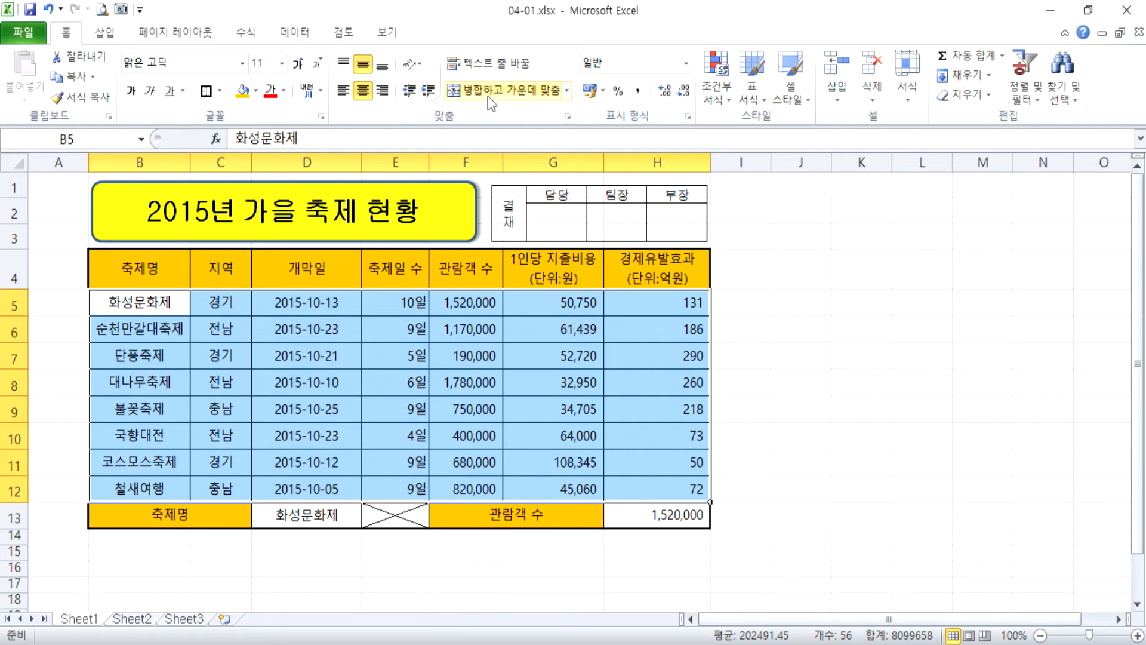
left_click(714, 95)
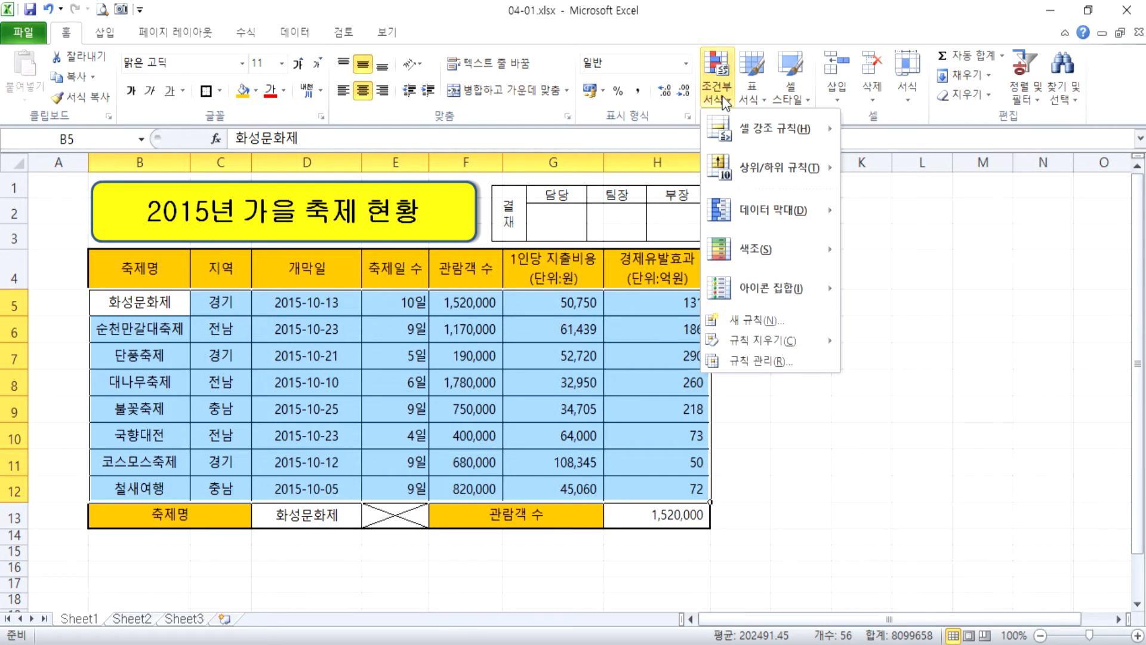
left_click(770, 321)
left_click(355, 156)
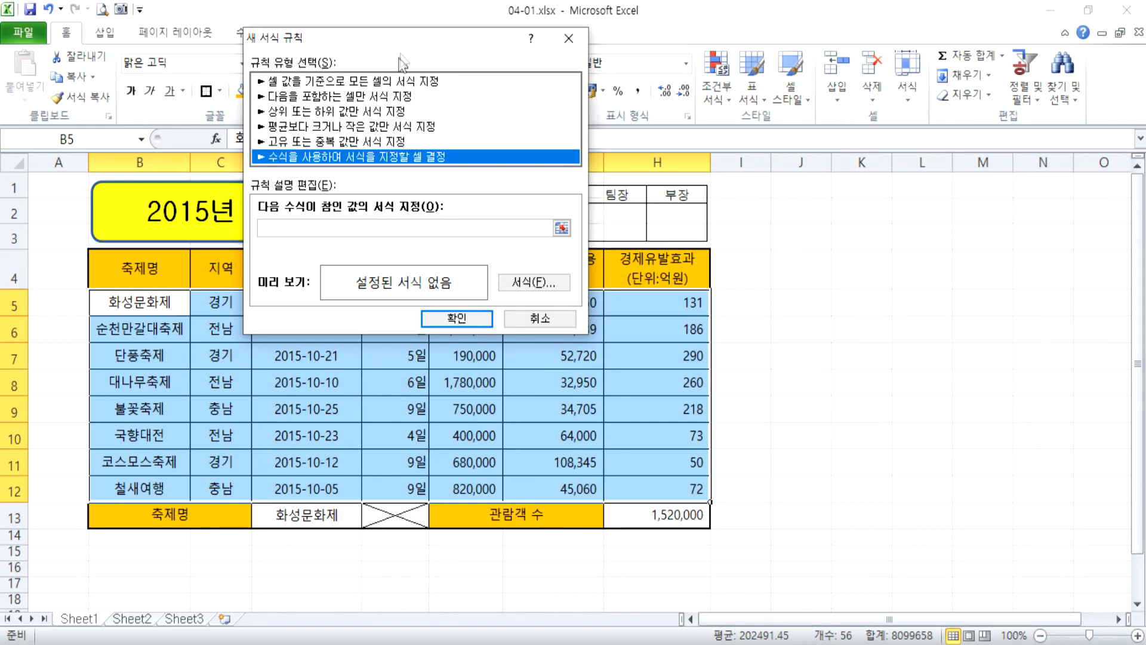
left_click_drag(399, 37, 818, 53)
left_click(701, 244)
left_click(457, 301)
key("F4")
key("F4")
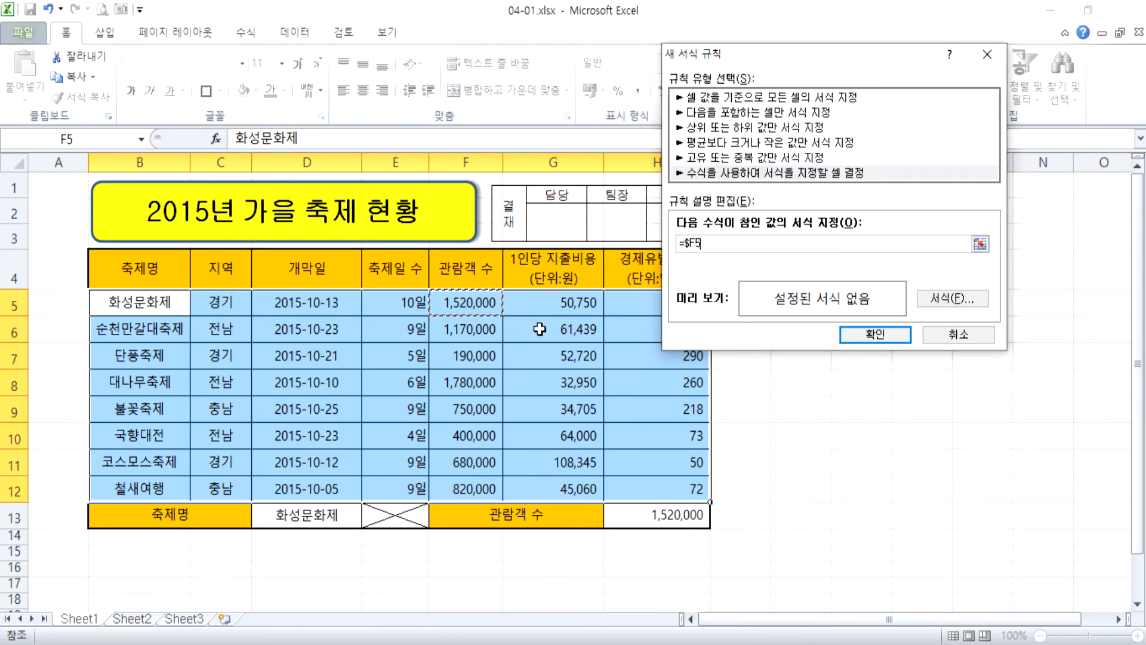
type(">ㅋ")
type("1000000")
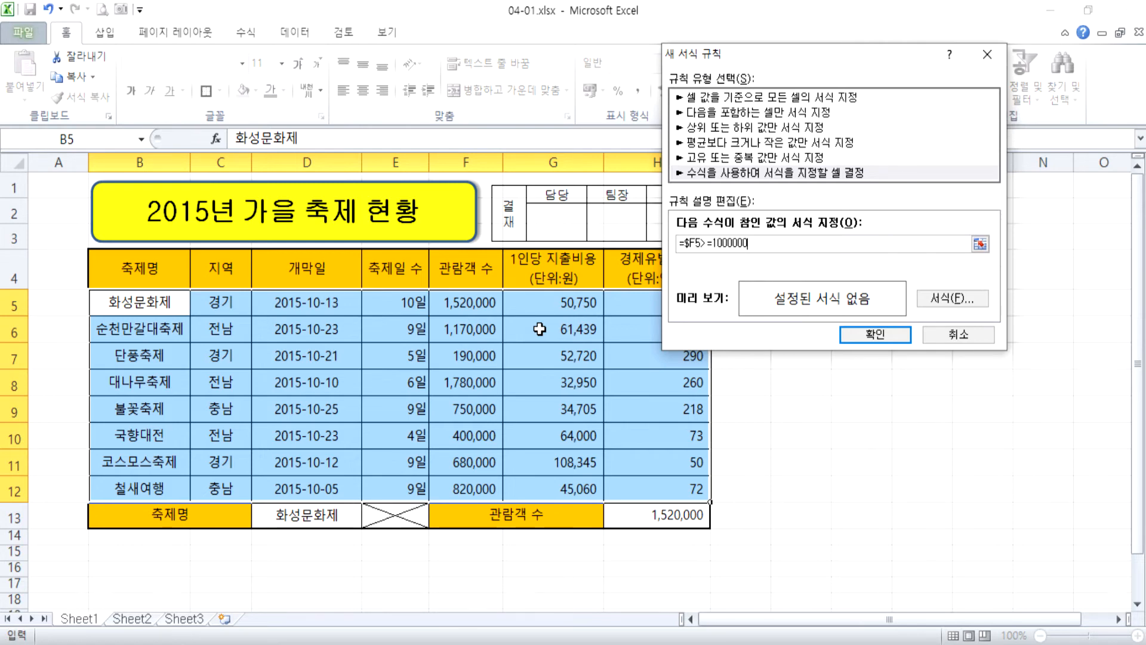
Give the conditional formatting rule a standard blue font color and apply it to the festival rows.
left_click(953, 297)
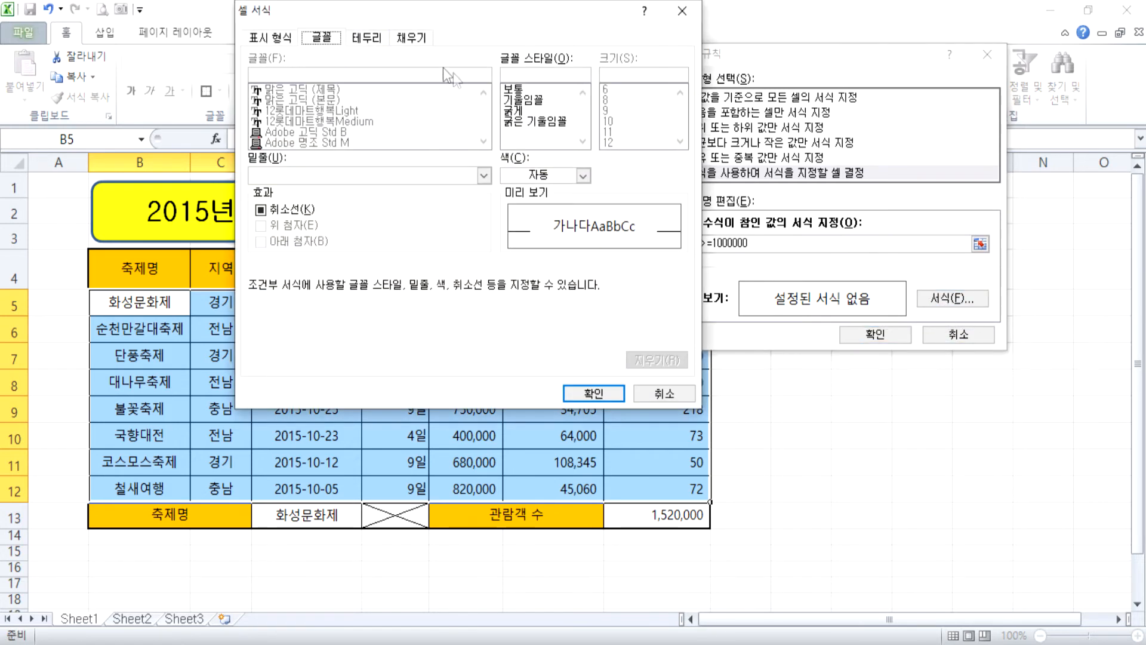
left_click(584, 175)
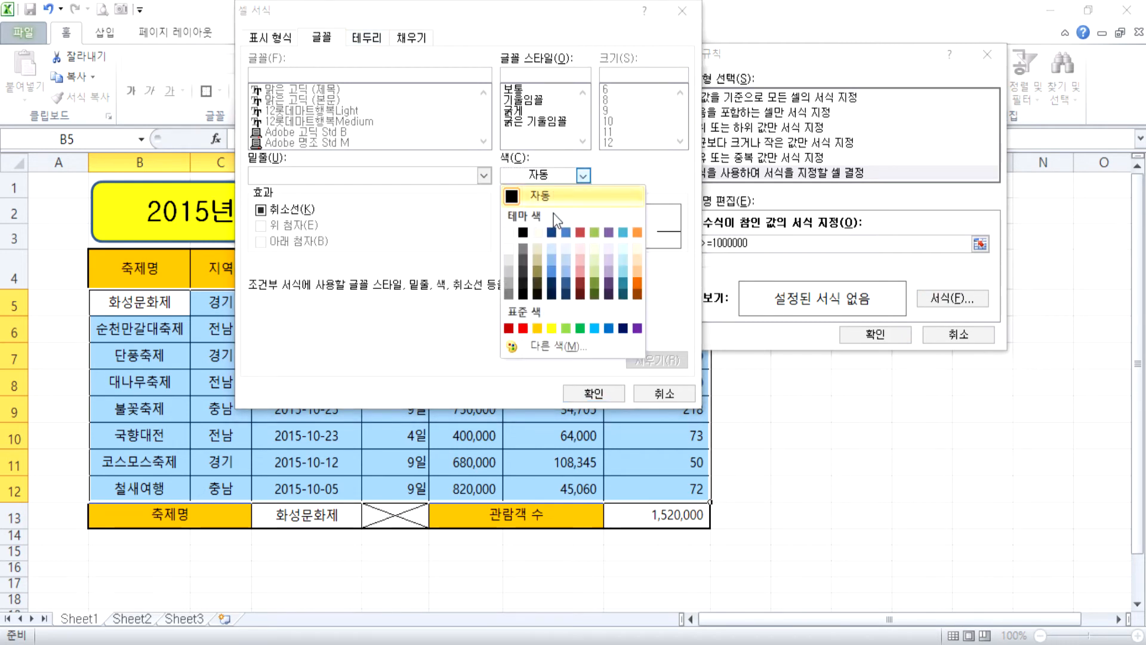
left_click(610, 327)
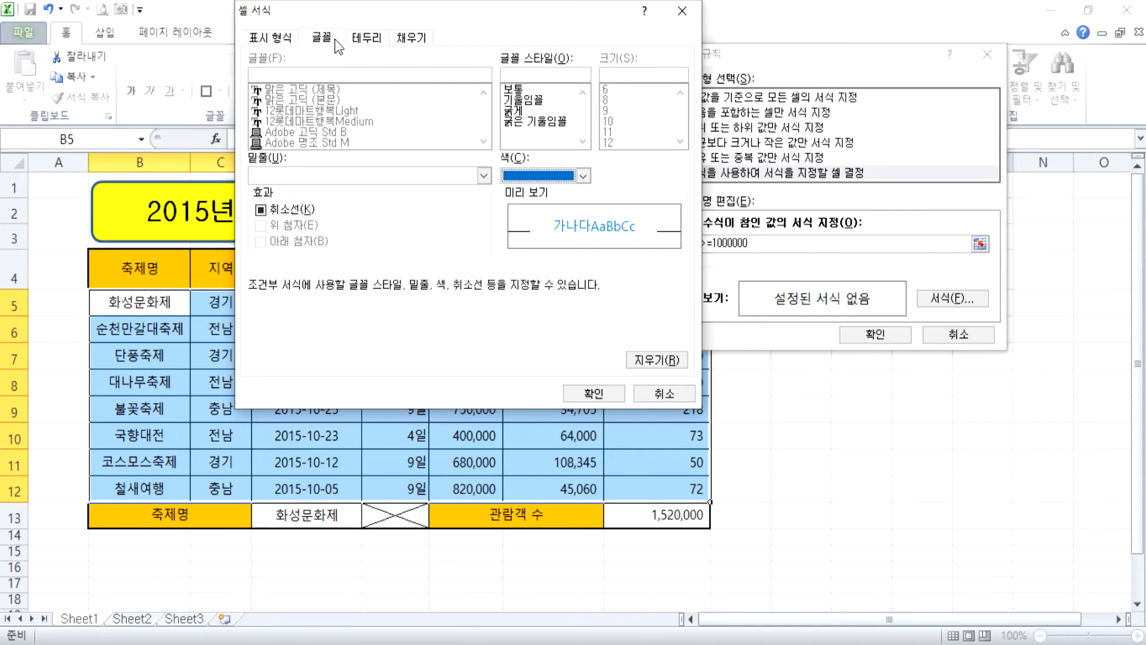
left_click(599, 395)
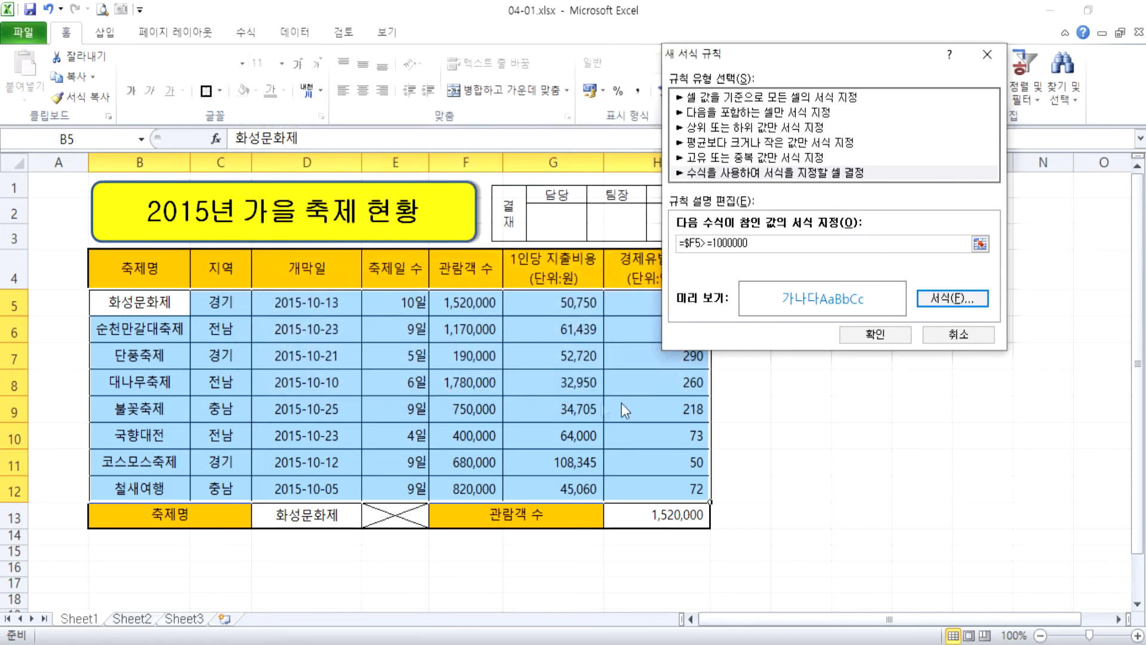
left_click(894, 333)
left_click(621, 462)
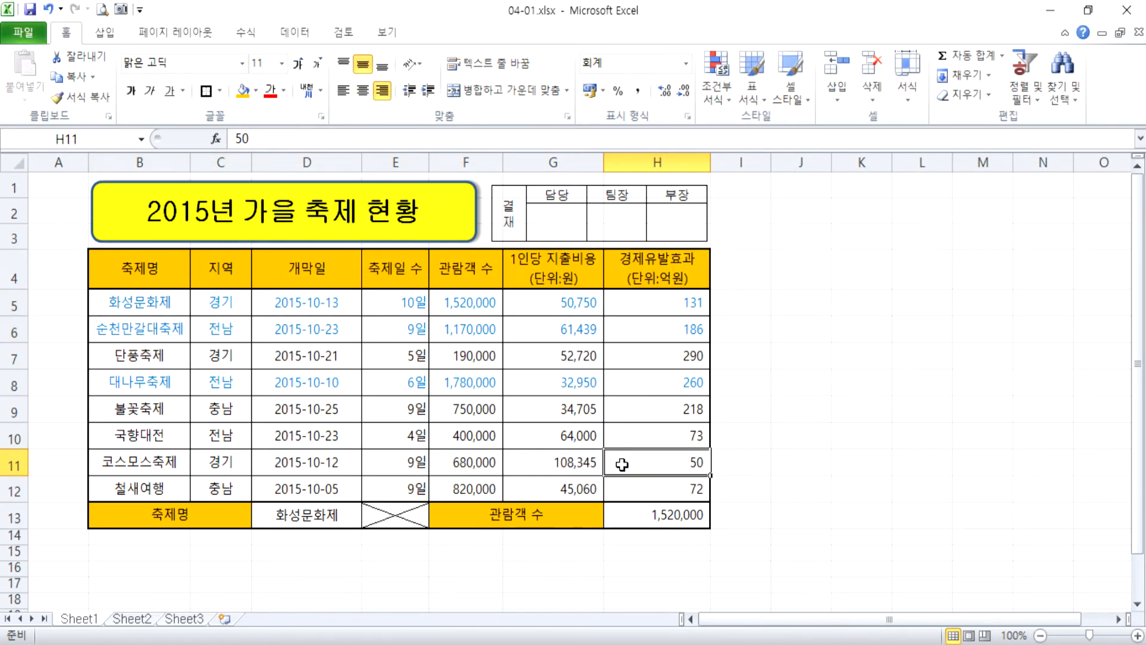
Test the rule by entering 1200000 as the 국향대전 visitor number in F10, and undo the entry.
left_click(457, 361)
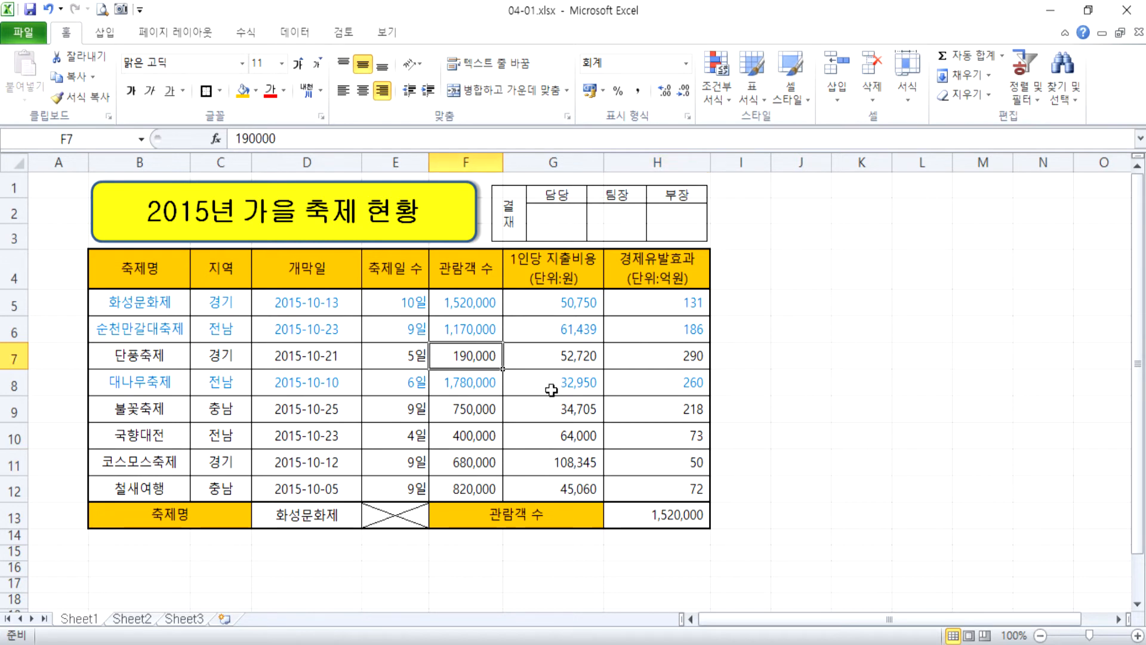
key("Down")
key("Down")
key("Down")
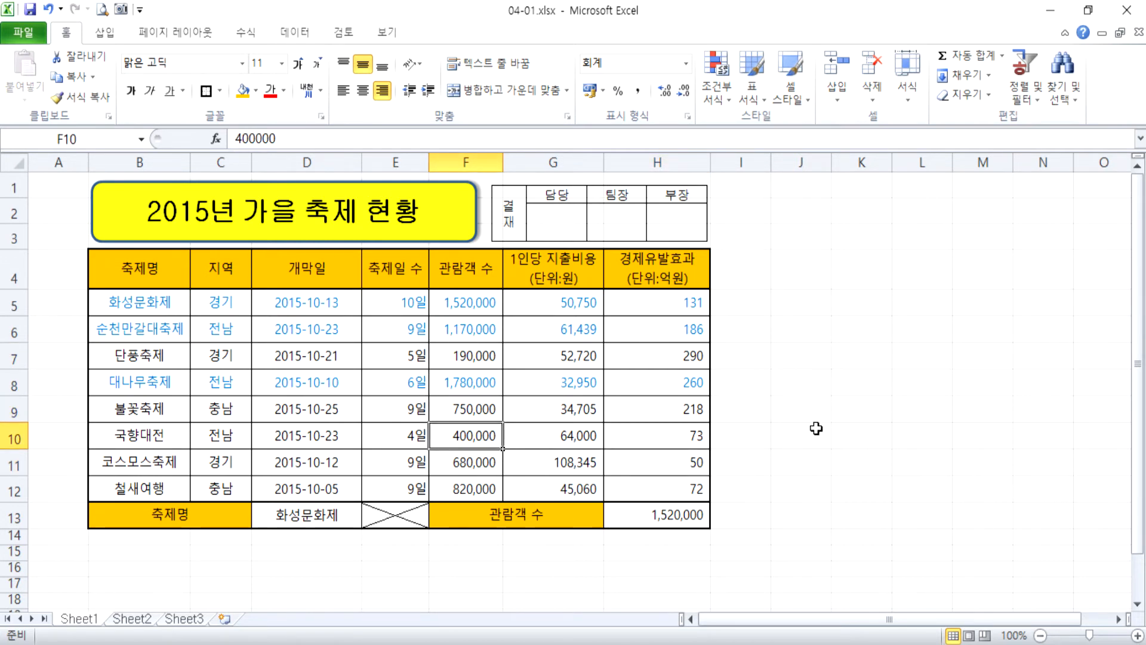
type("1200000")
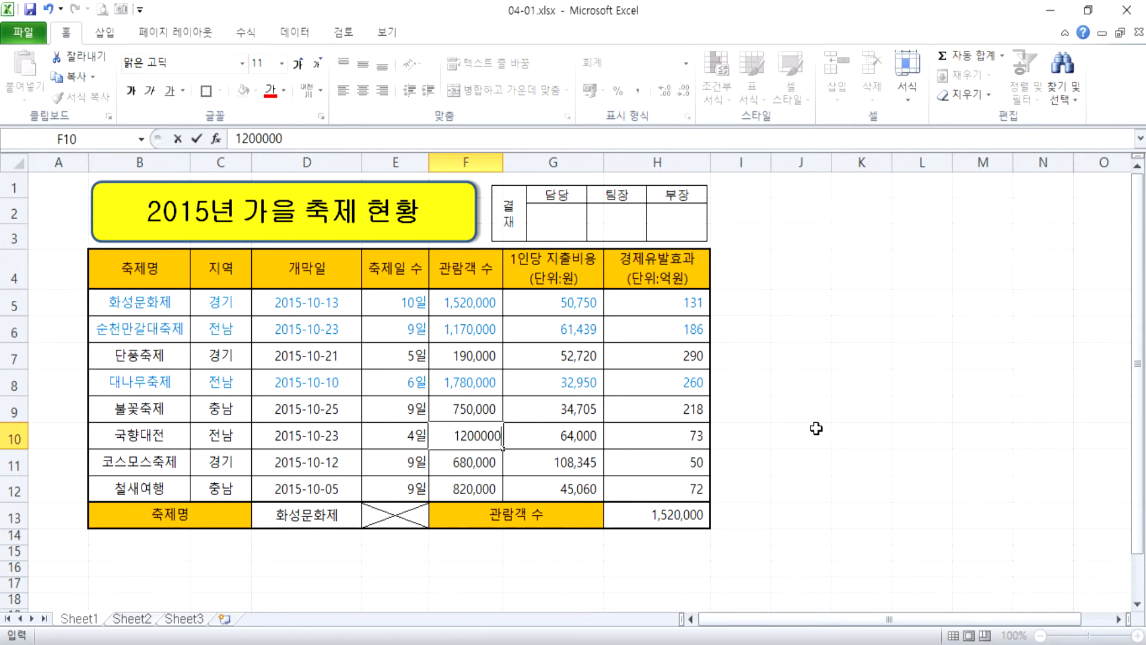
key("Return")
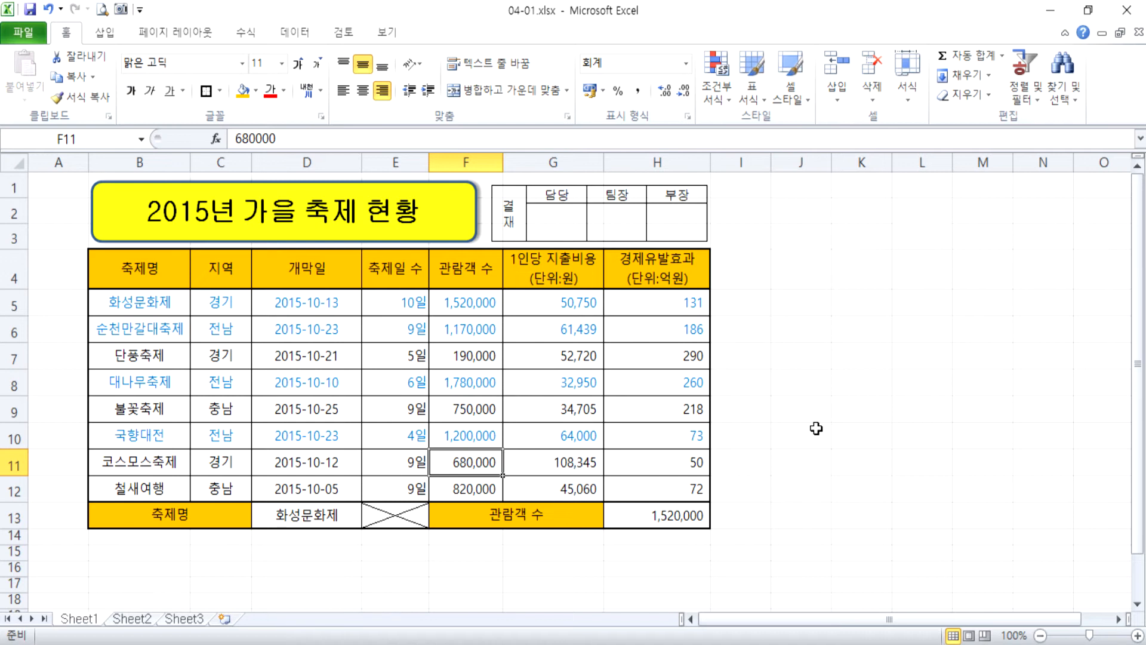
key("ctrl+z")
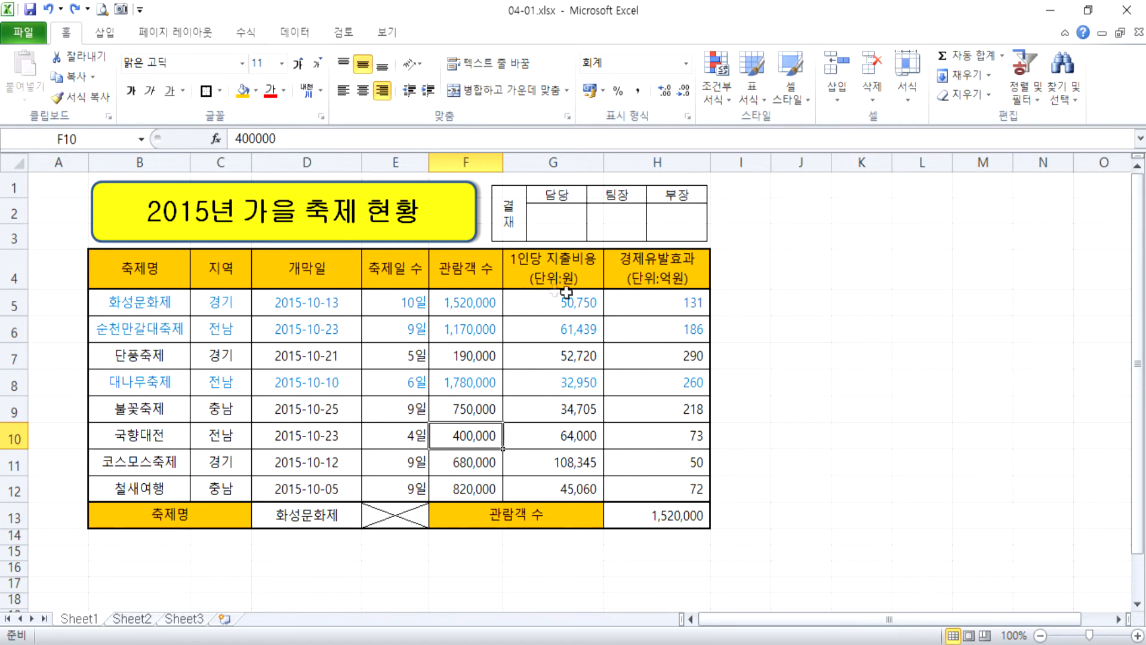
Define the name 경제유발효과 for the range H5:H12.
left_click(655, 305)
left_click_drag(655, 305, 663, 478)
left_click(127, 138)
type("경제")
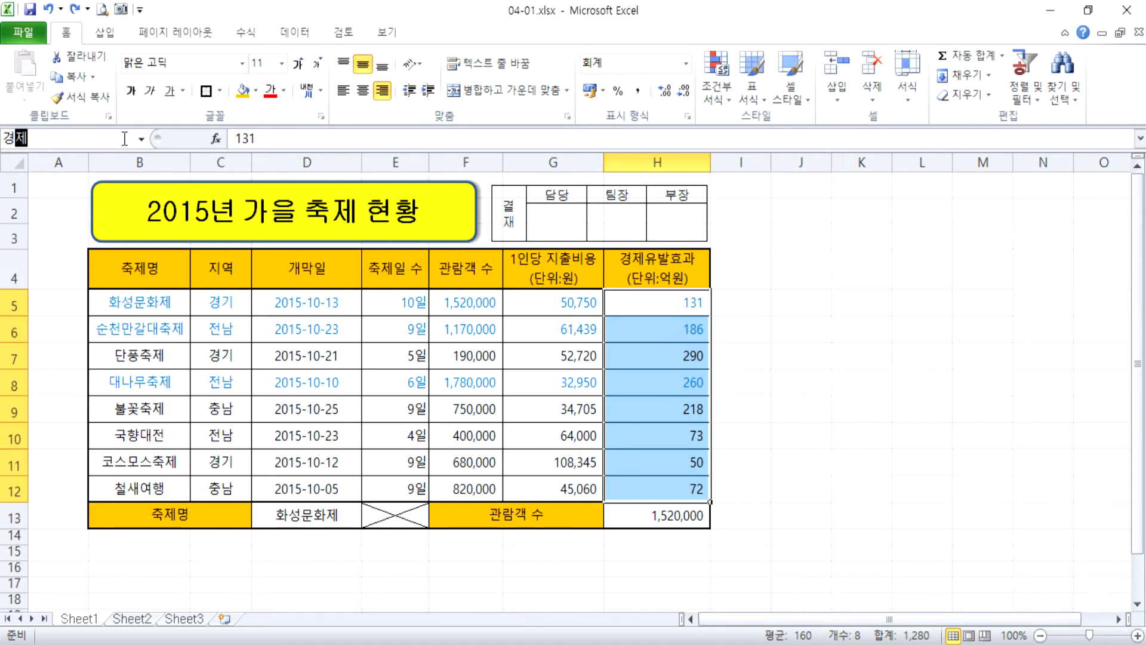
type("유발효과")
key("Return")
key("Return")
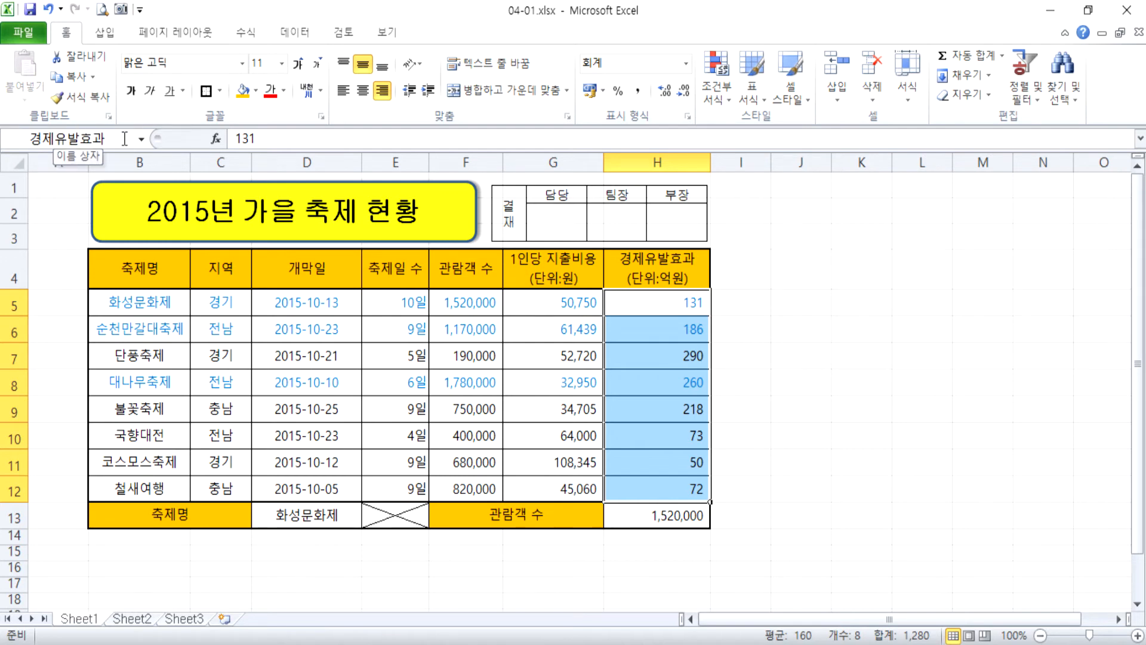
Enter =SUM(경제유발효과) in J3 and reopen the formula to inspect the range it refers to.
left_click(875, 276)
scroll(881, 271, "up", 4)
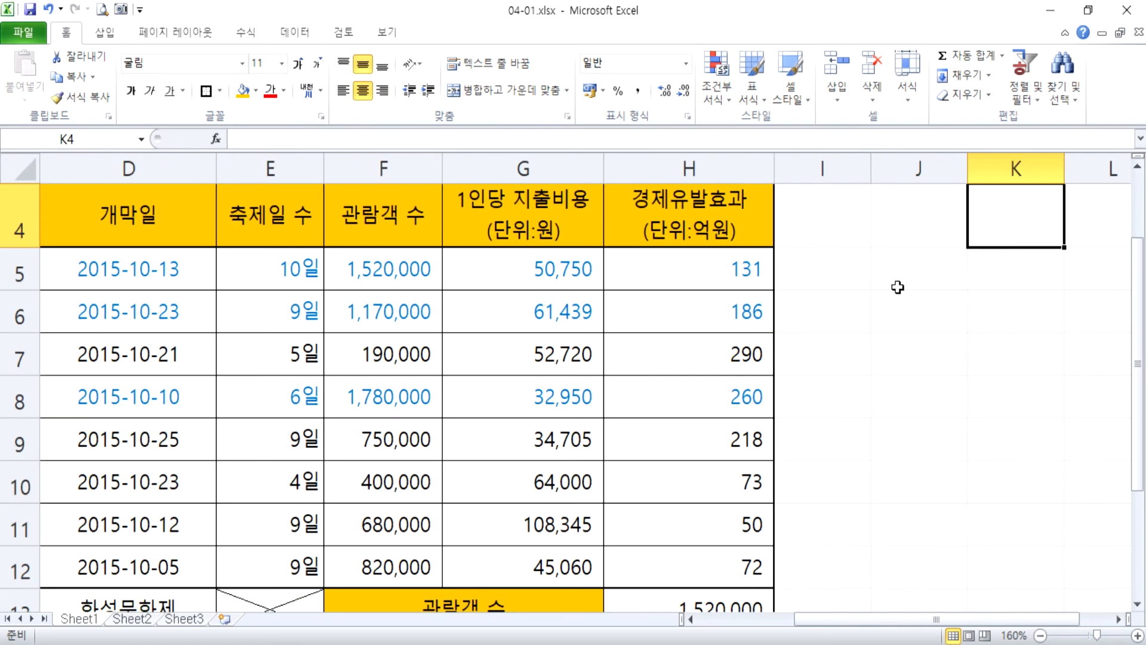
scroll(896, 281, "up", 1)
left_click(926, 286)
type("=")
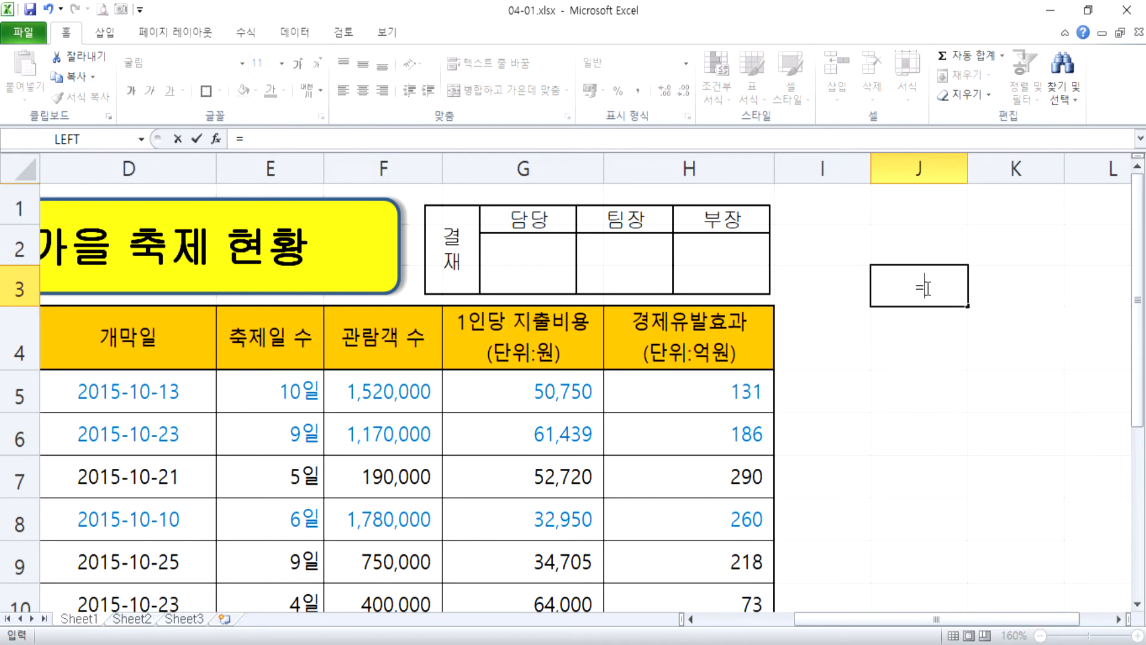
type("SUM(경제")
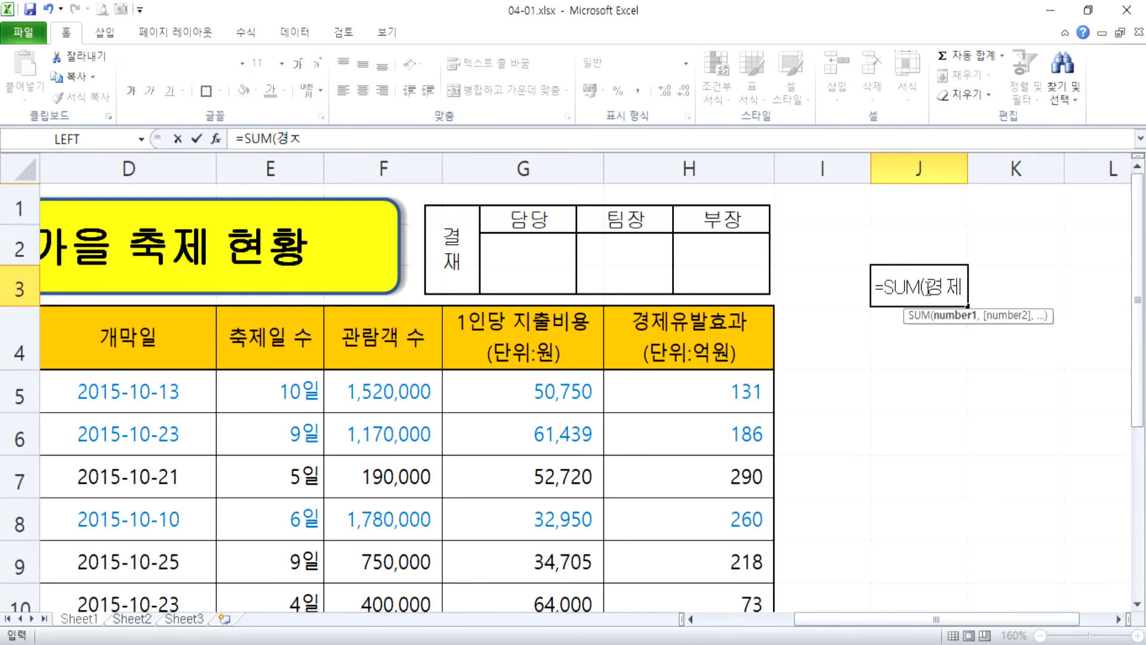
type("유발효과)")
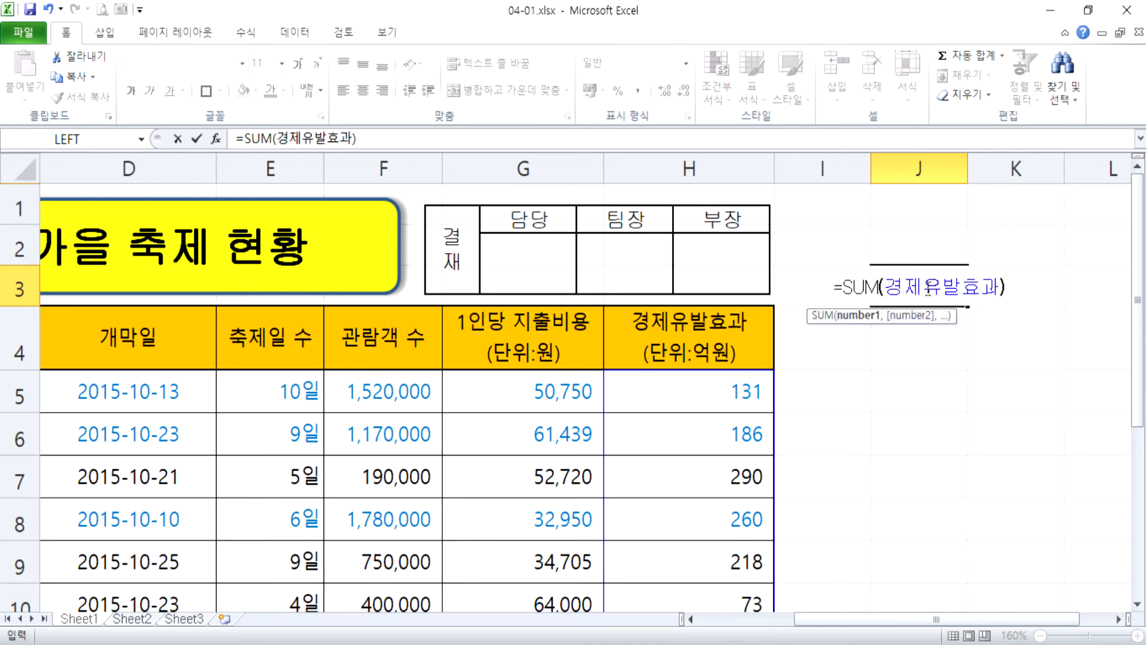
key("Return")
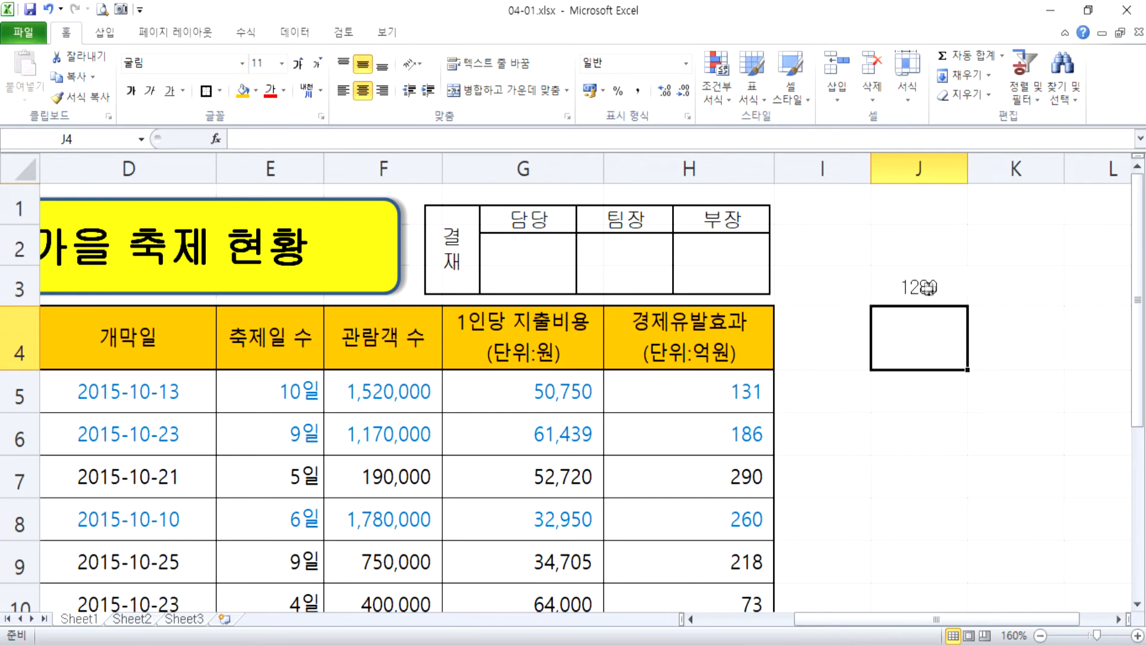
left_click(919, 287)
key("F2")
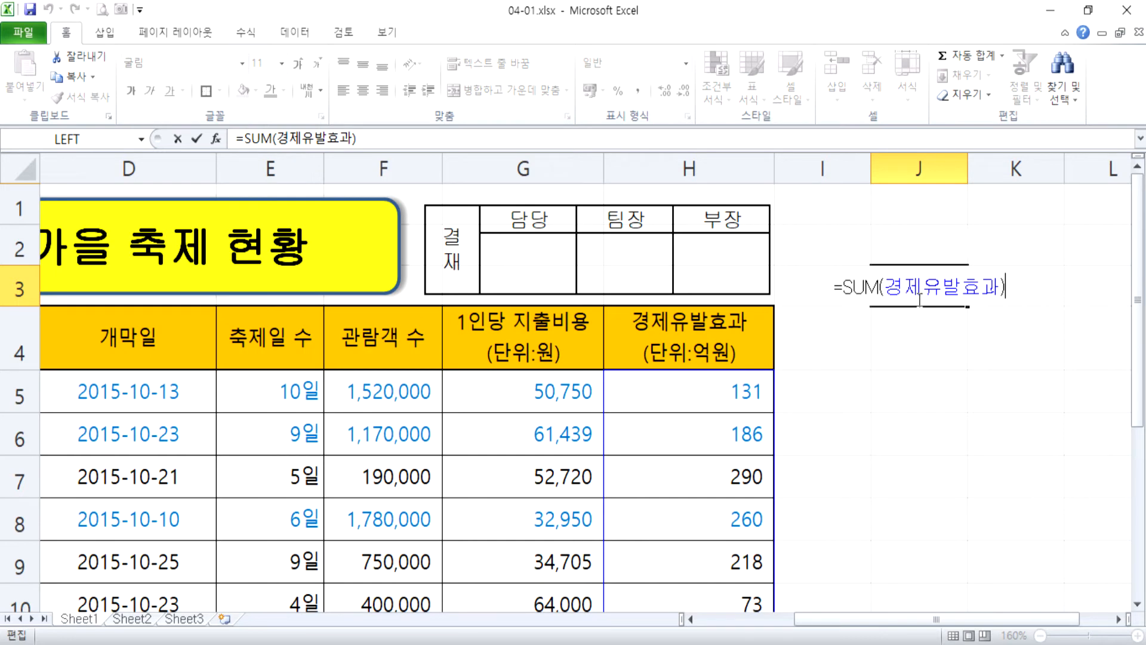
Try to define the name 관람객 수, with a space, for the range F5:F12.
left_click(420, 391)
scroll(422, 385, "down", 1)
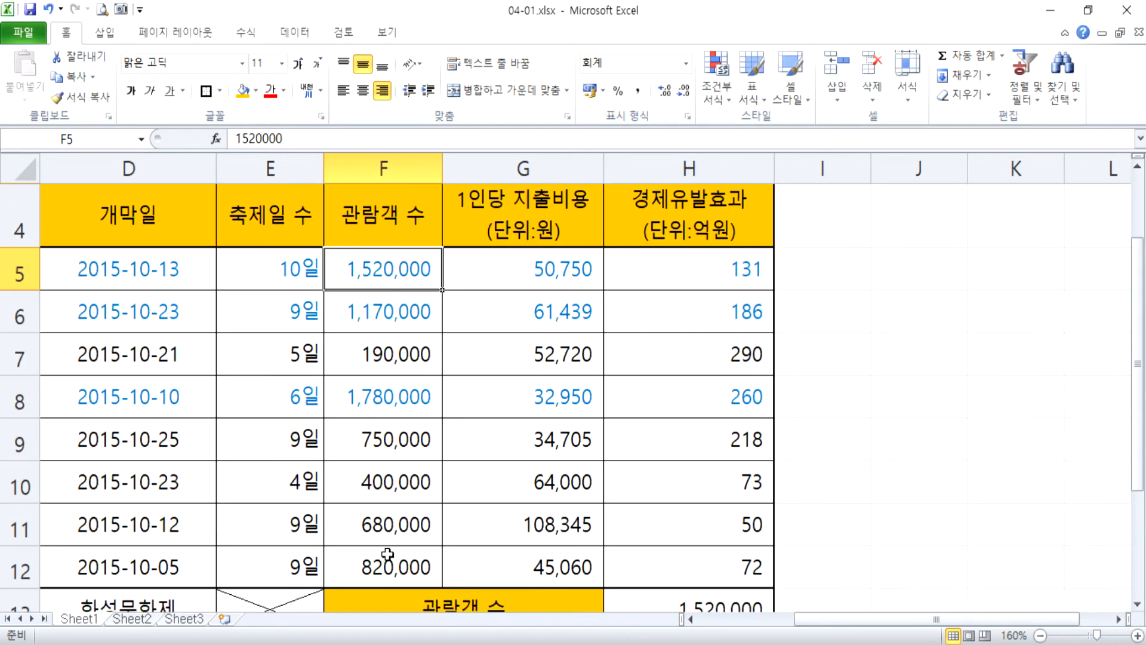
left_click(378, 580, "shift")
left_click_drag(406, 266, 387, 563)
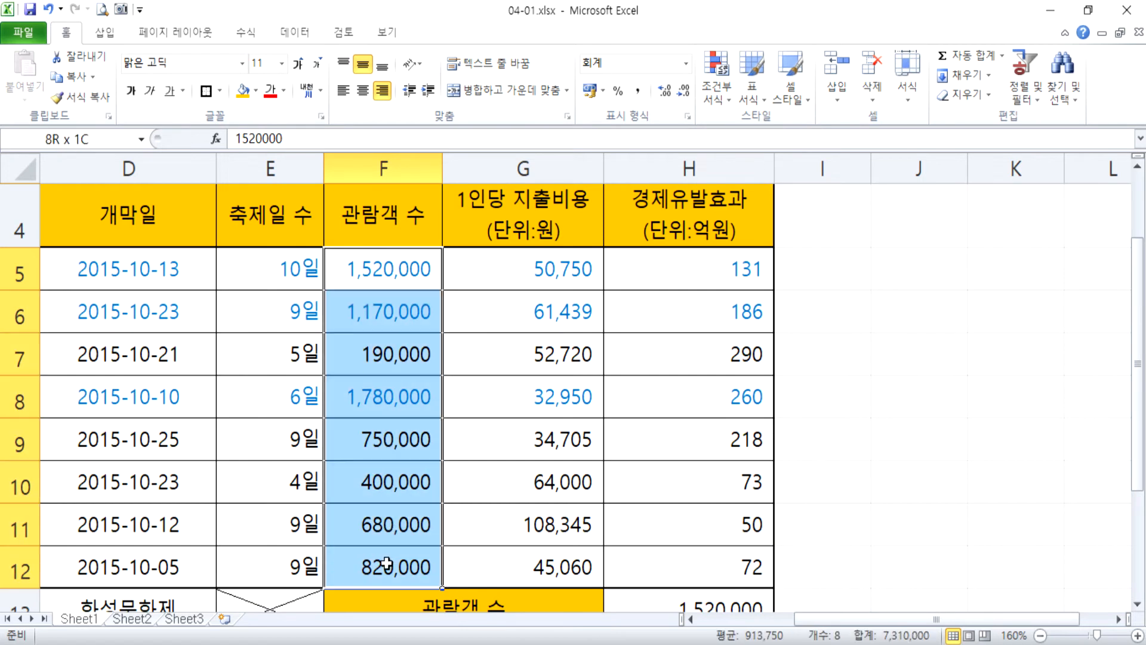
left_click(100, 141)
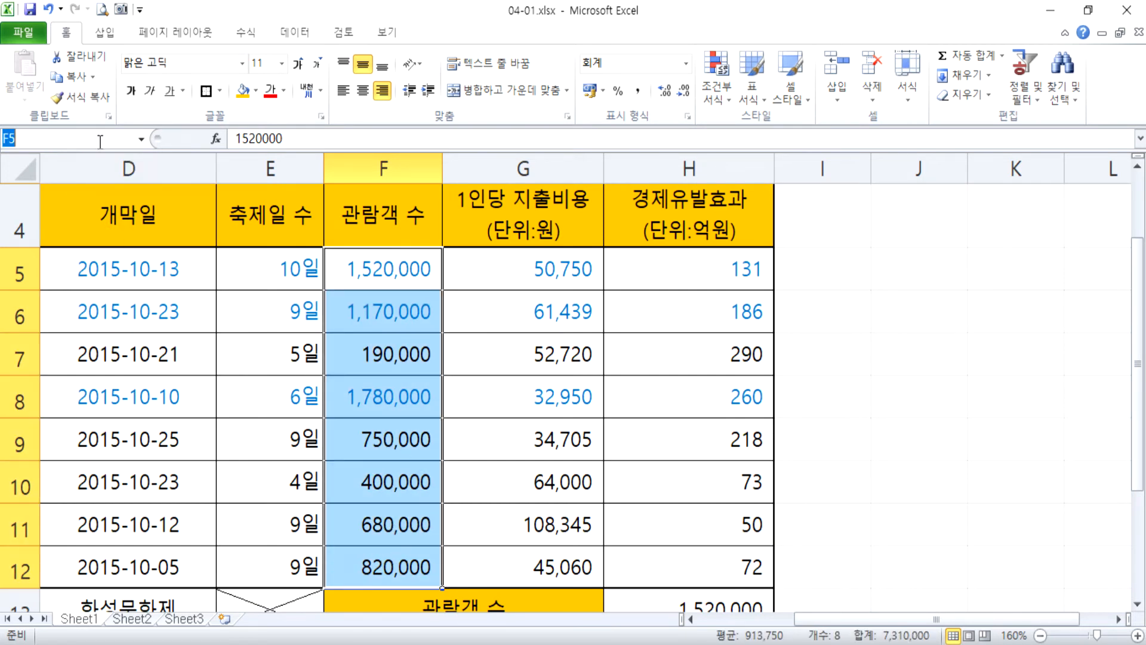
type("관람개")
type("ㄱ")
type(" 수")
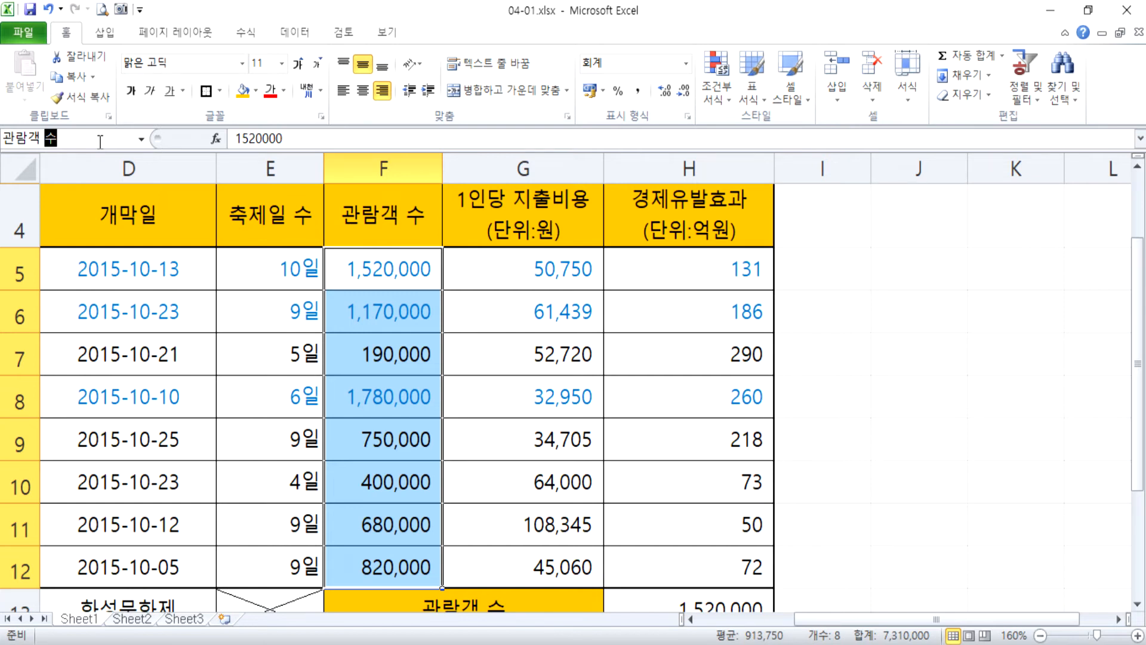
key("Return")
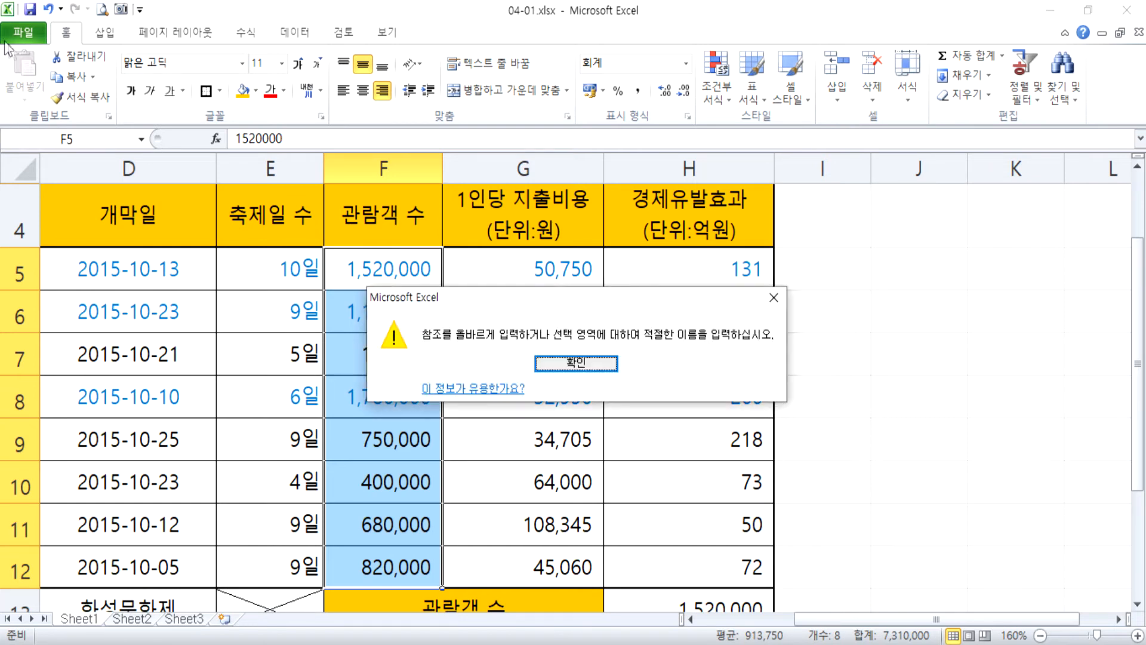
key("Return")
Define the name 관람색수, without a space or underscore, for the range F5:F12.
type("관ㄹ")
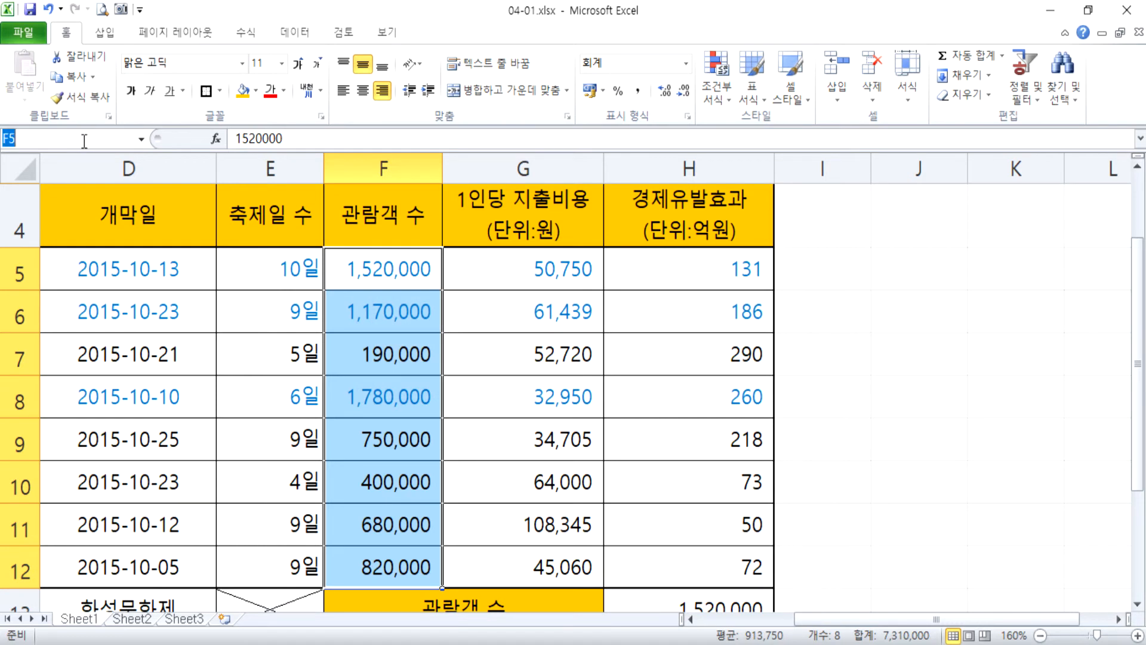
type("람객")
type("수")
key("BackSpace")
type("_수")
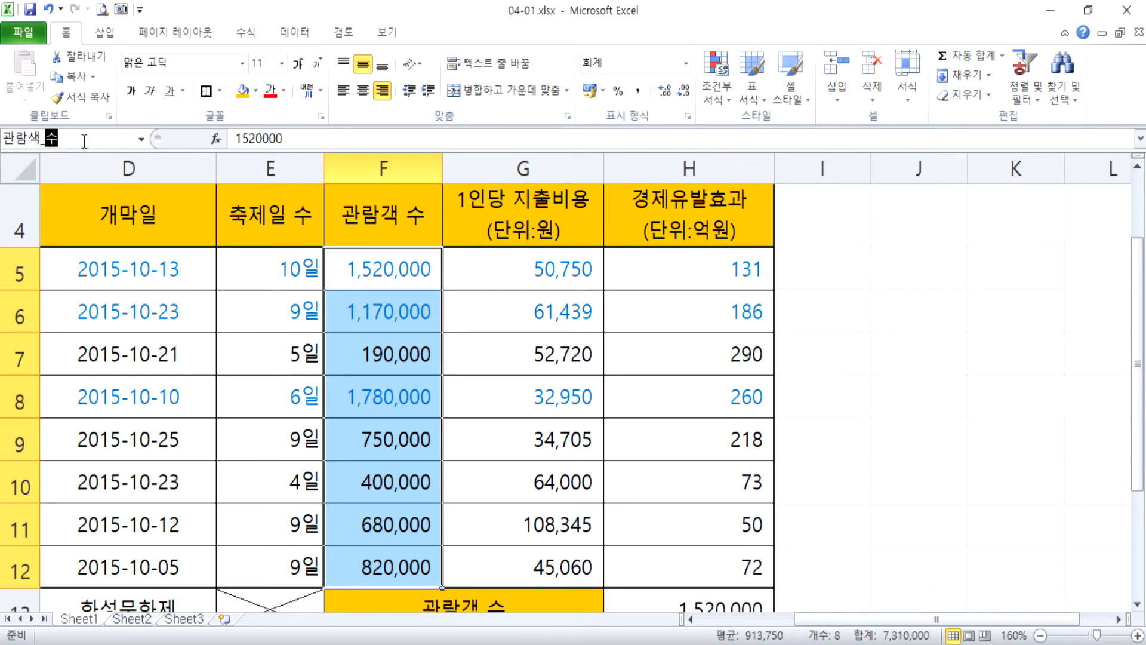
key("Left")
key("Left")
key("Delete")
key("Return")
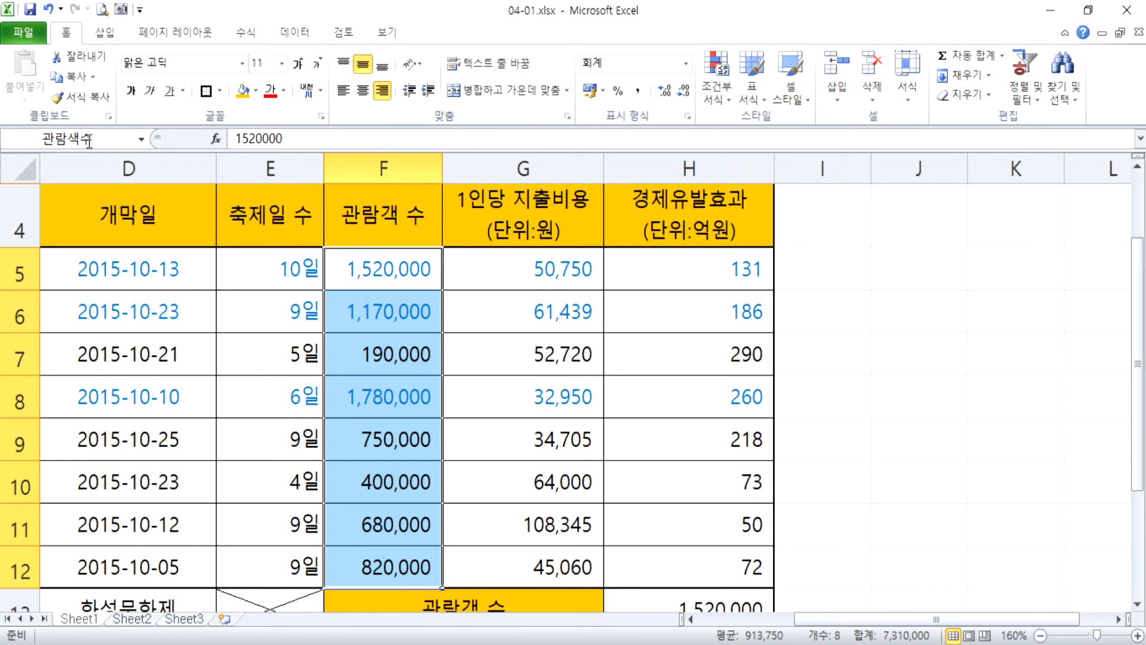
Enter =AVERAGE(관람객수) in J5 and select the cell again.
left_click(907, 283)
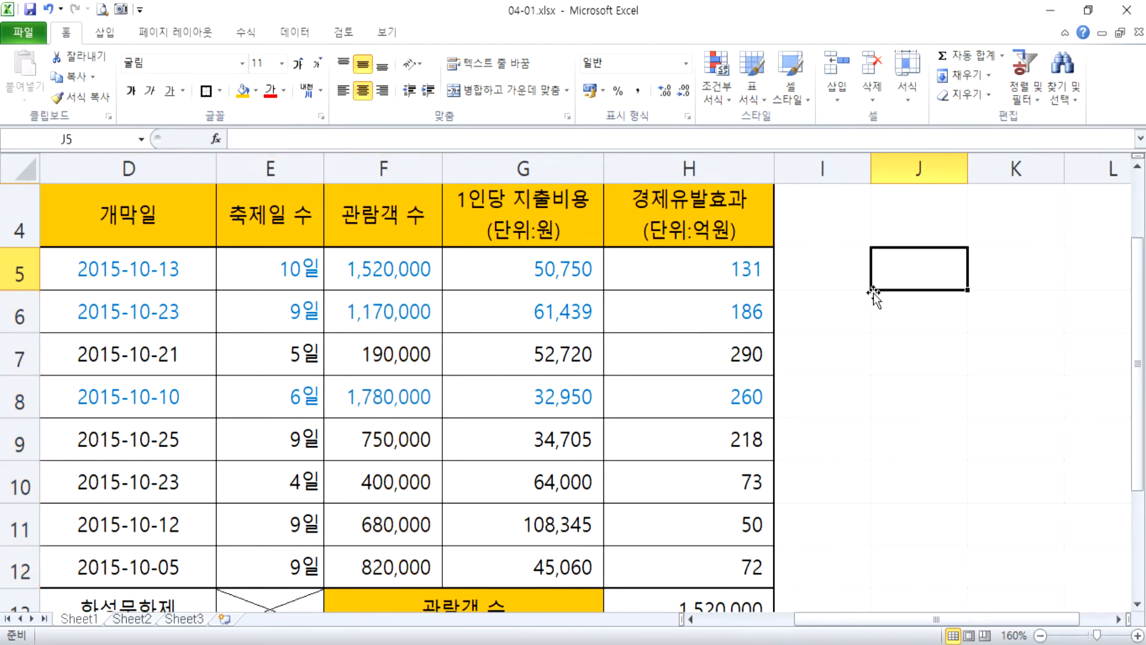
type("=AVER")
key("Tab")
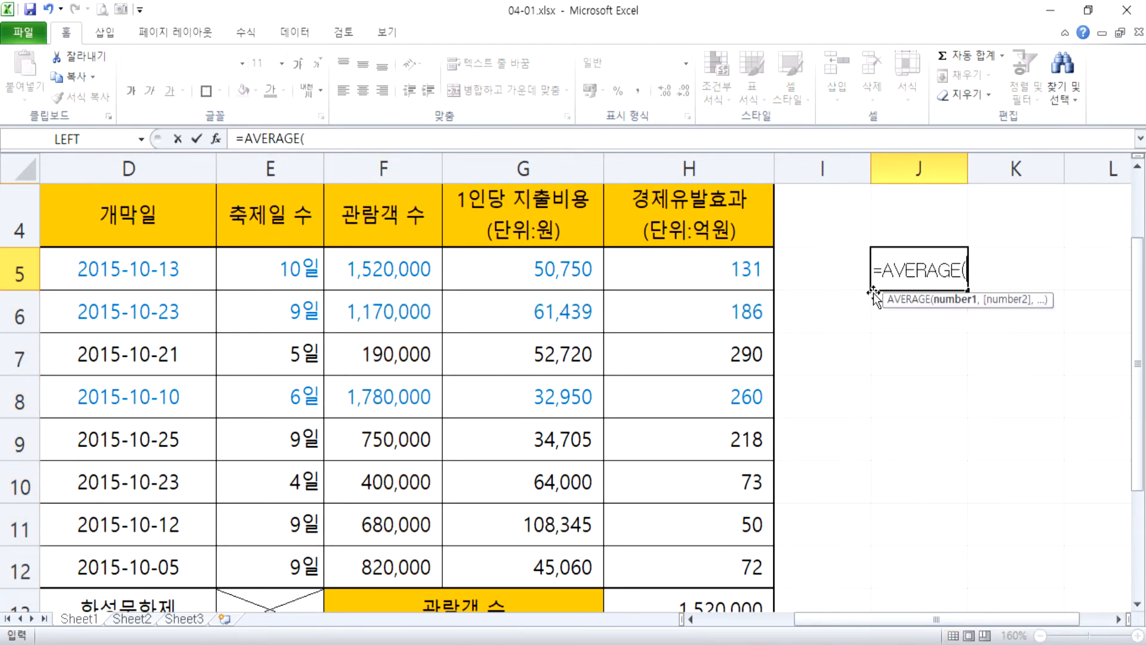
type("관람갯")
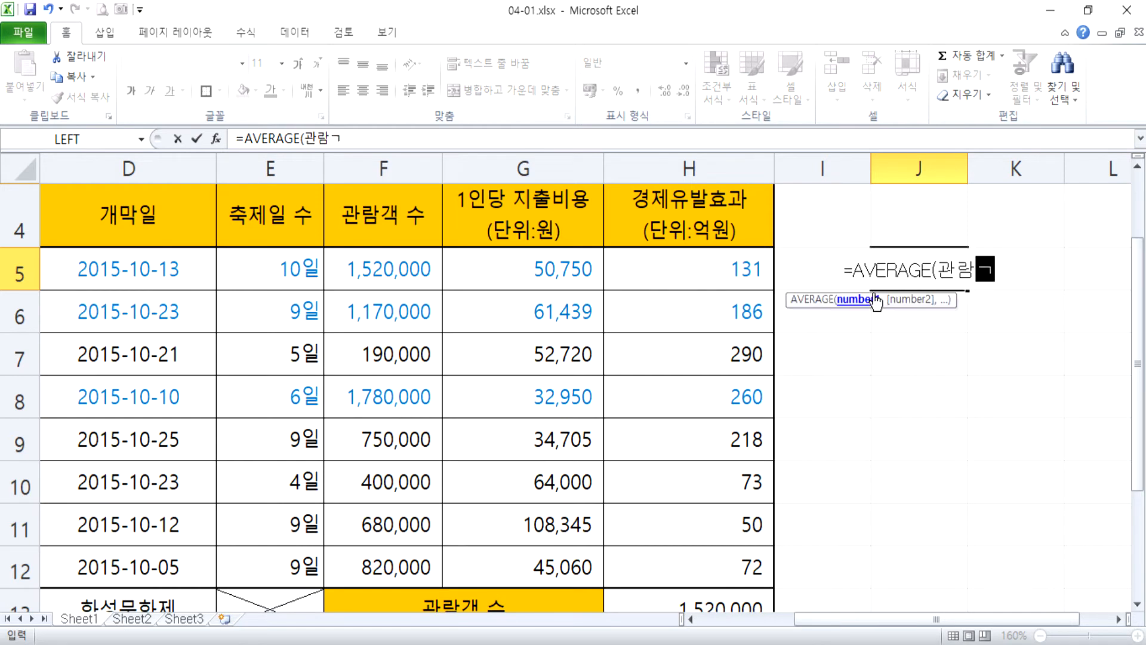
type("수)")
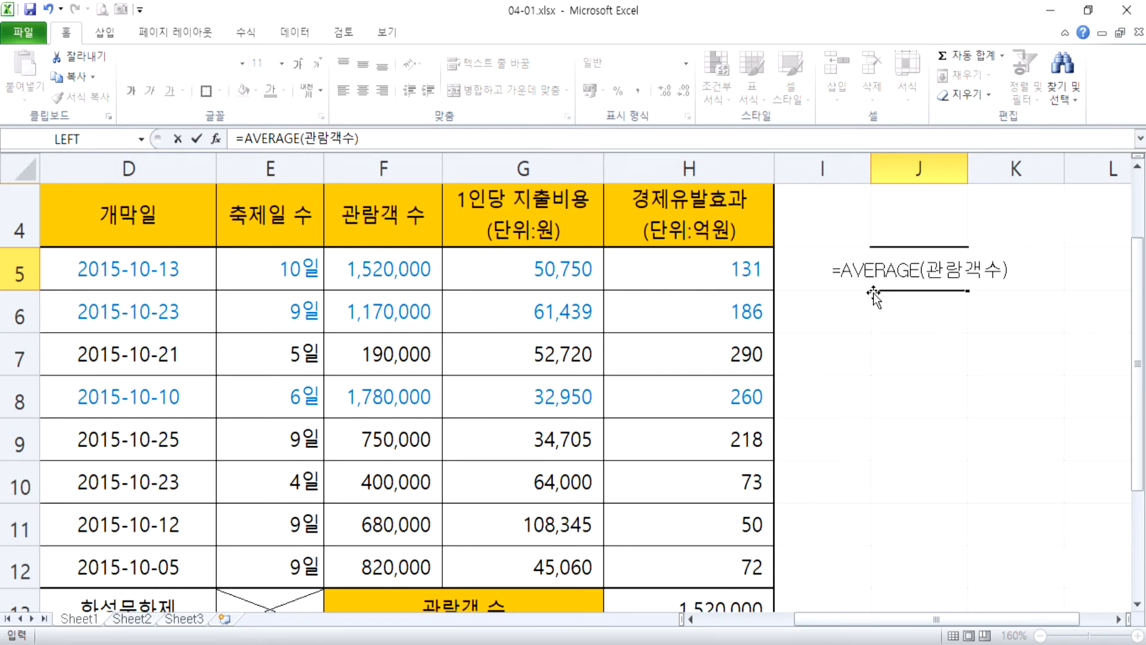
key("Return")
key("Up")
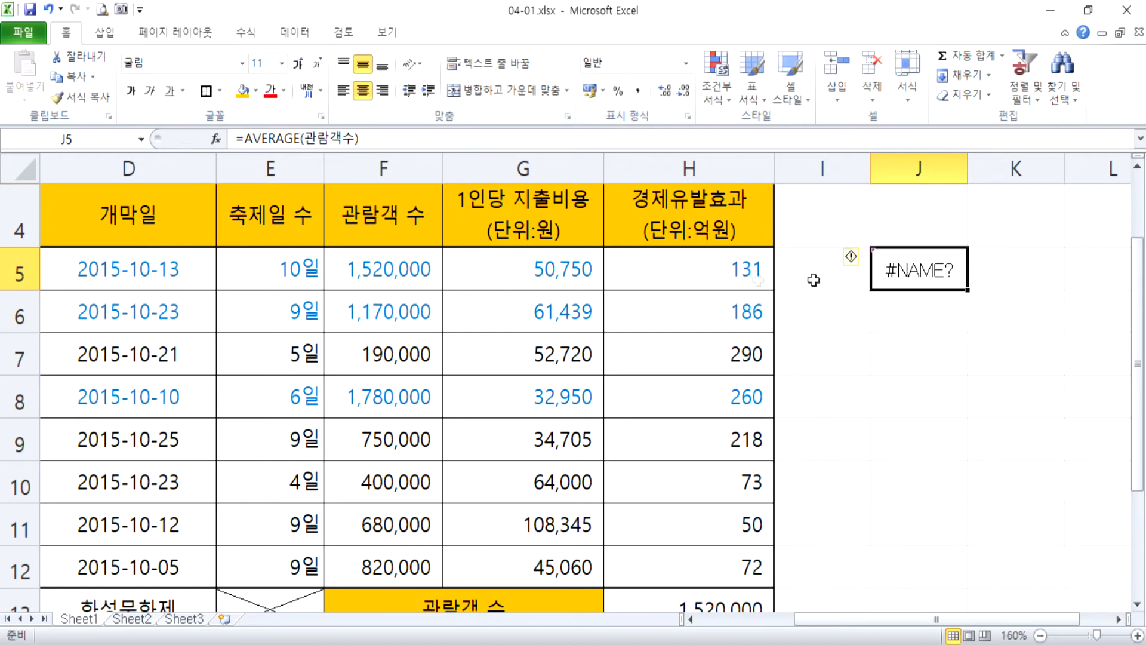
Inspect the AVERAGE formula in J5 and compare its argument with the list of defined names.
double_click(940, 278)
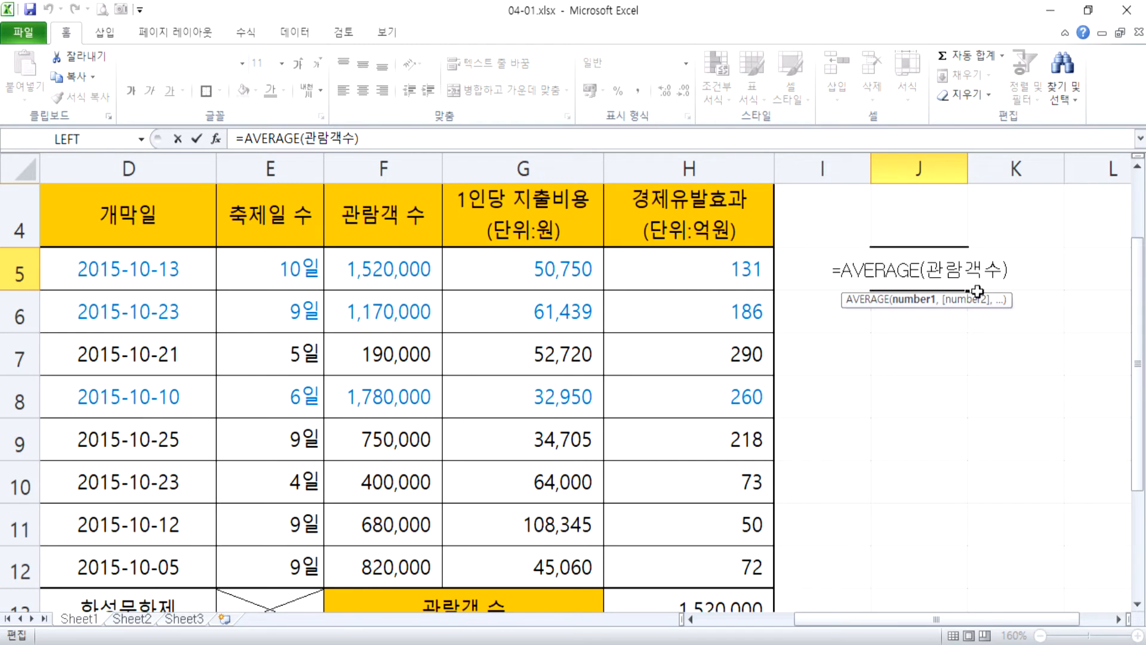
key("Escape")
left_click(142, 140)
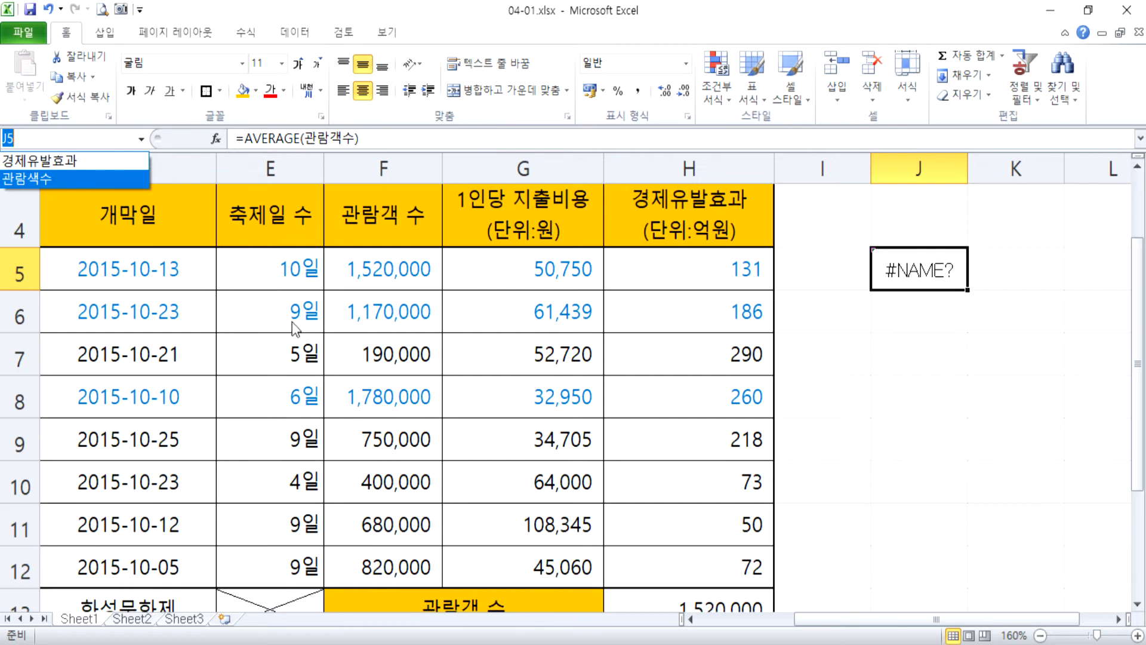
left_click(274, 312)
left_click(274, 313)
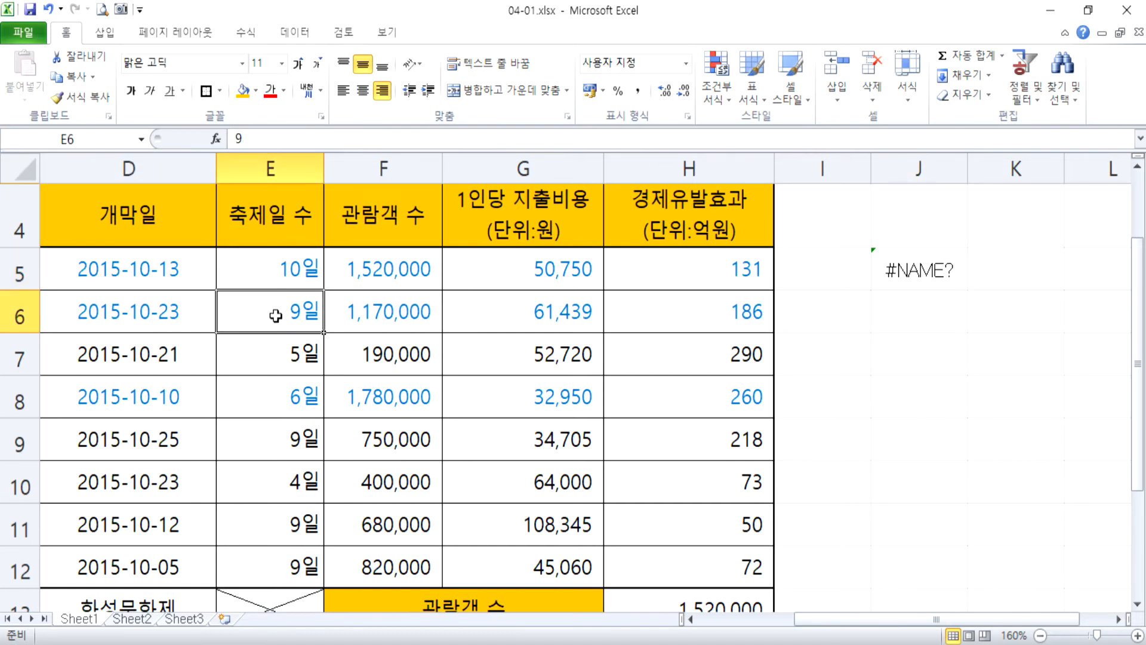
scroll(274, 316, "down", 3)
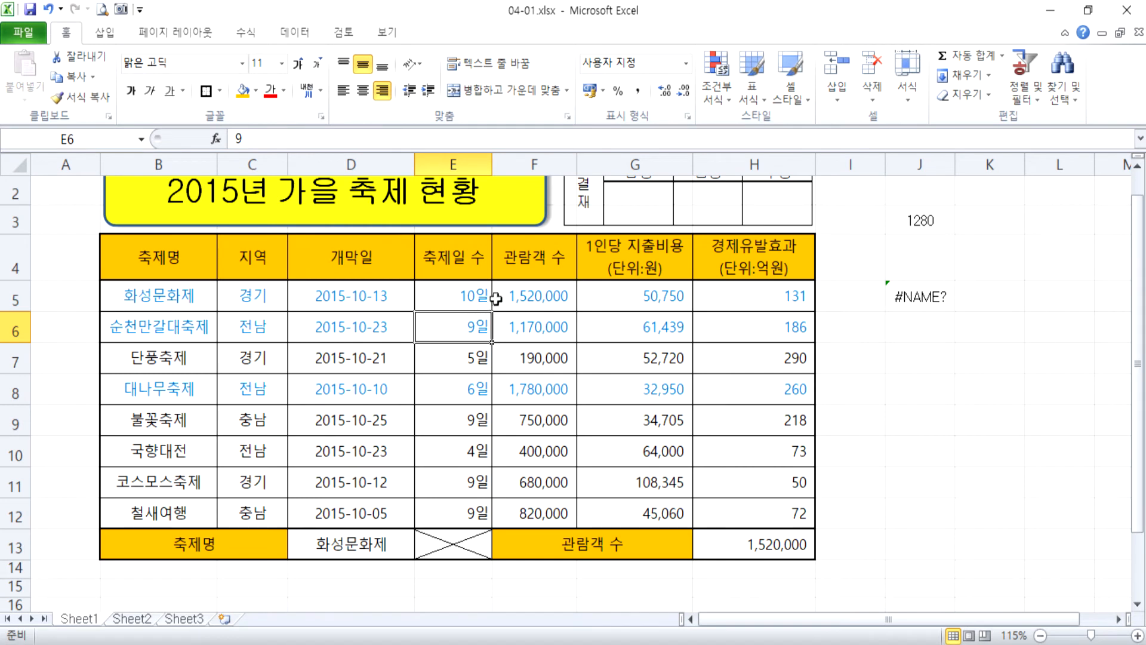
left_click_drag(521, 297, 528, 514)
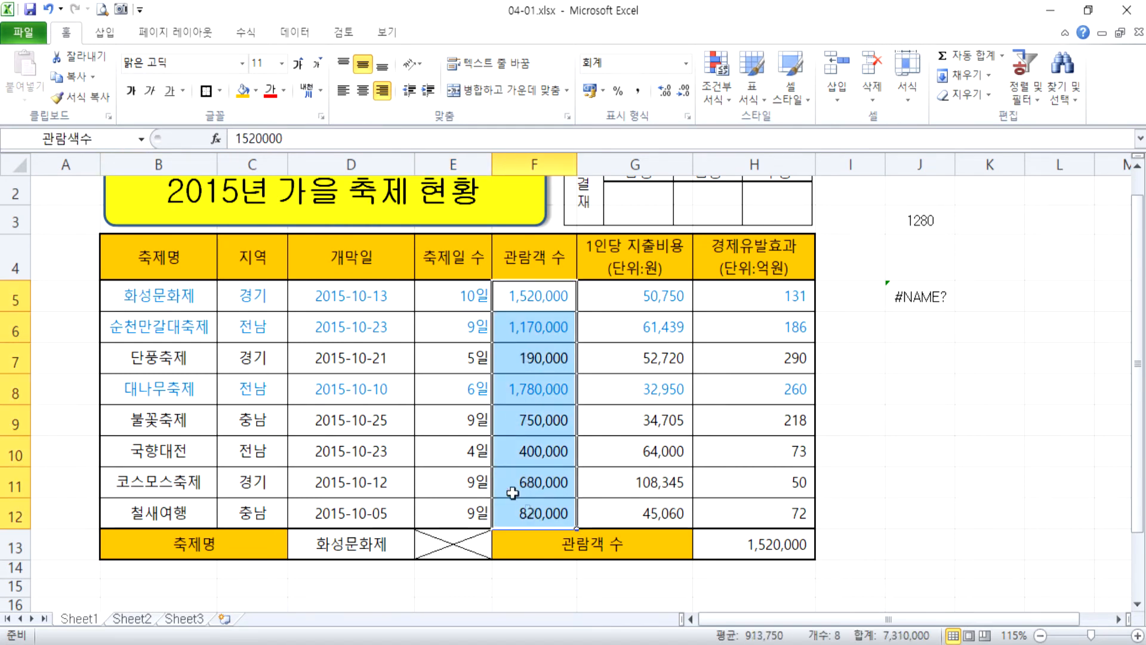
left_click(85, 139)
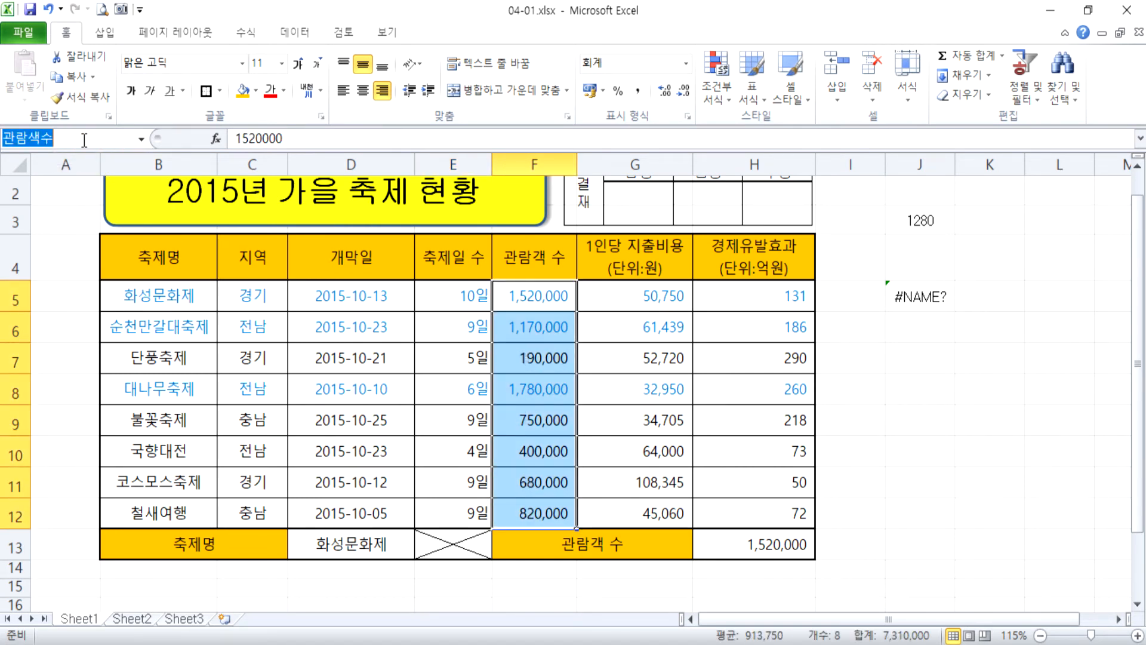
left_click(45, 139)
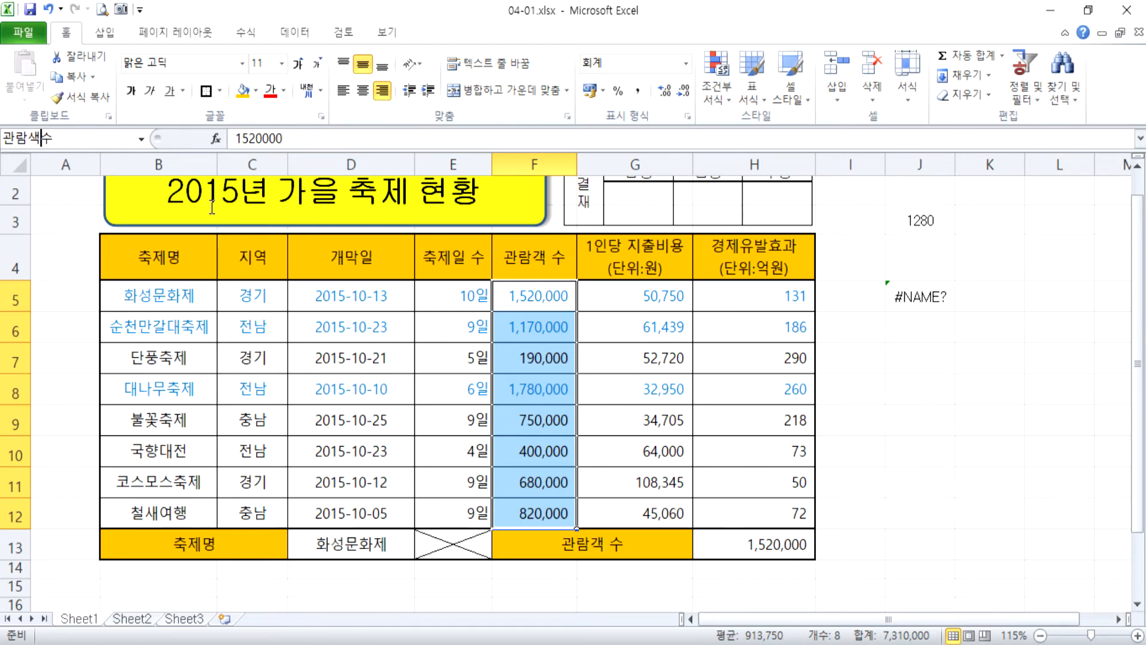
key("Escape")
Rename the defined name 관람색수 to 관람객수 in the Name Manager, keeping its reference, and close the manager.
left_click(239, 37)
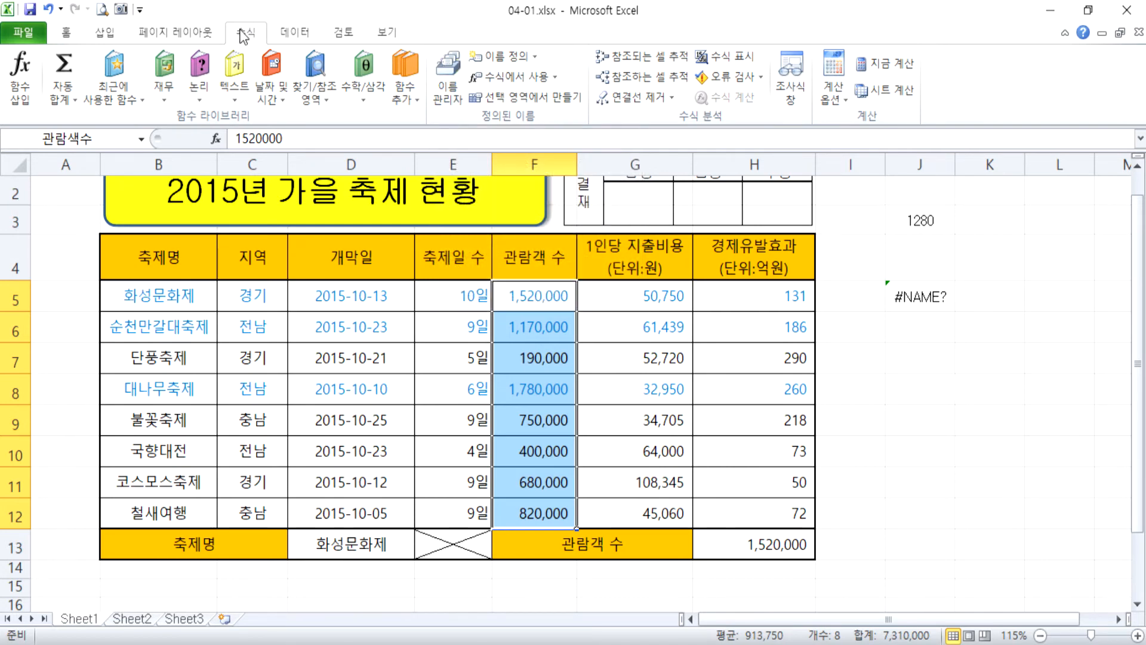
left_click(441, 92)
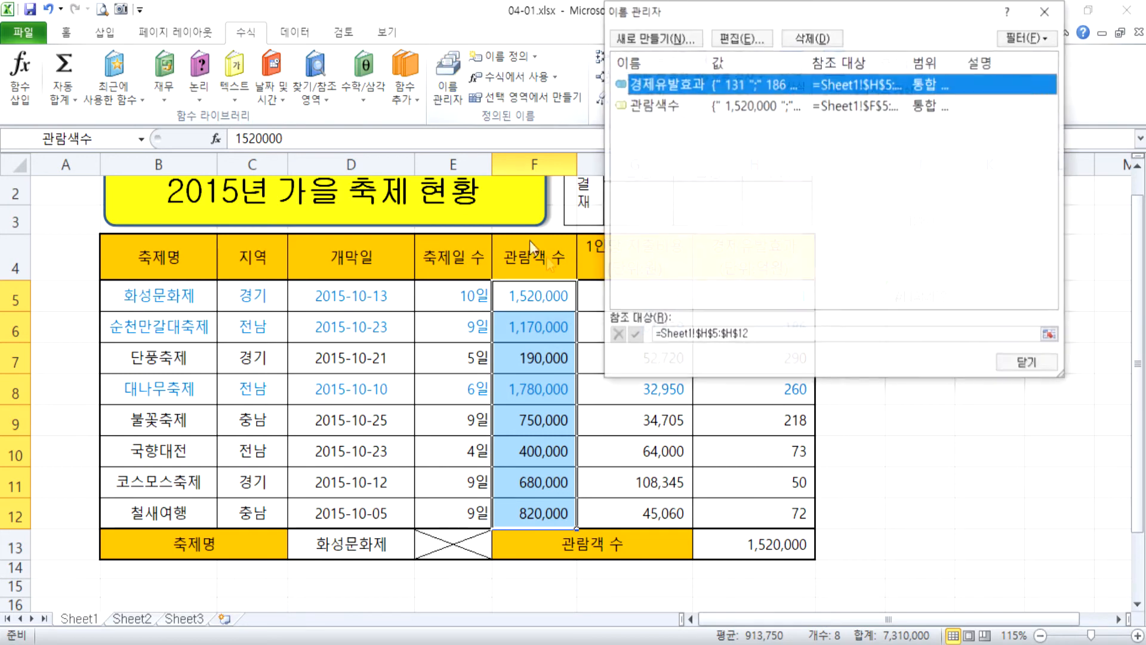
left_click(652, 107)
left_click(657, 90)
left_click(650, 111)
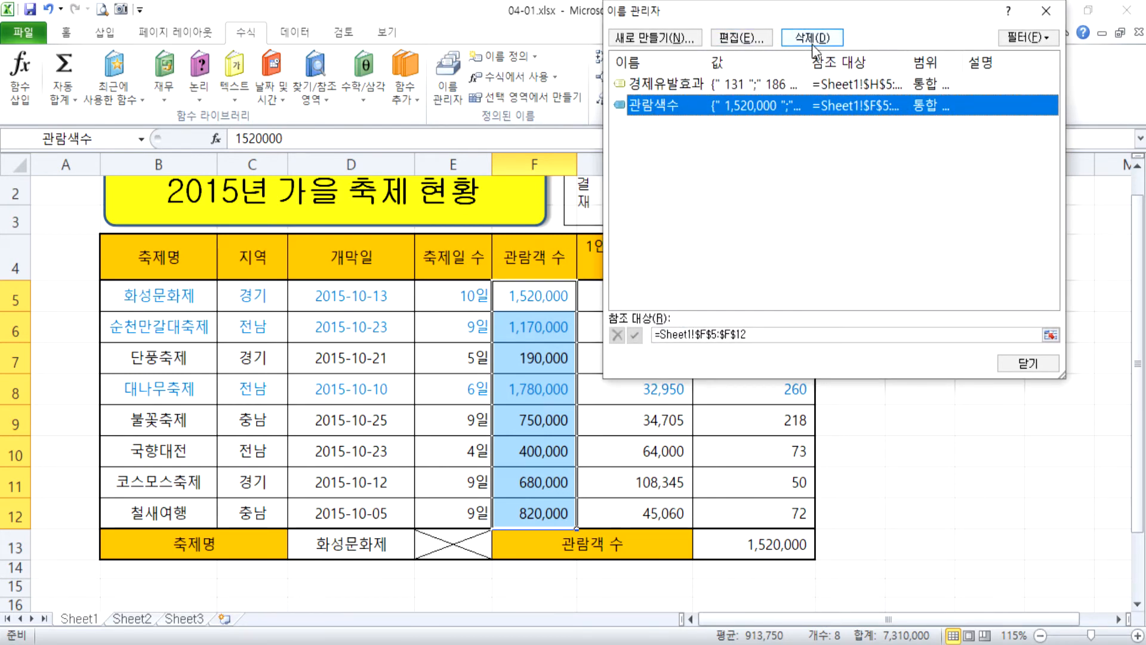
left_click(742, 37)
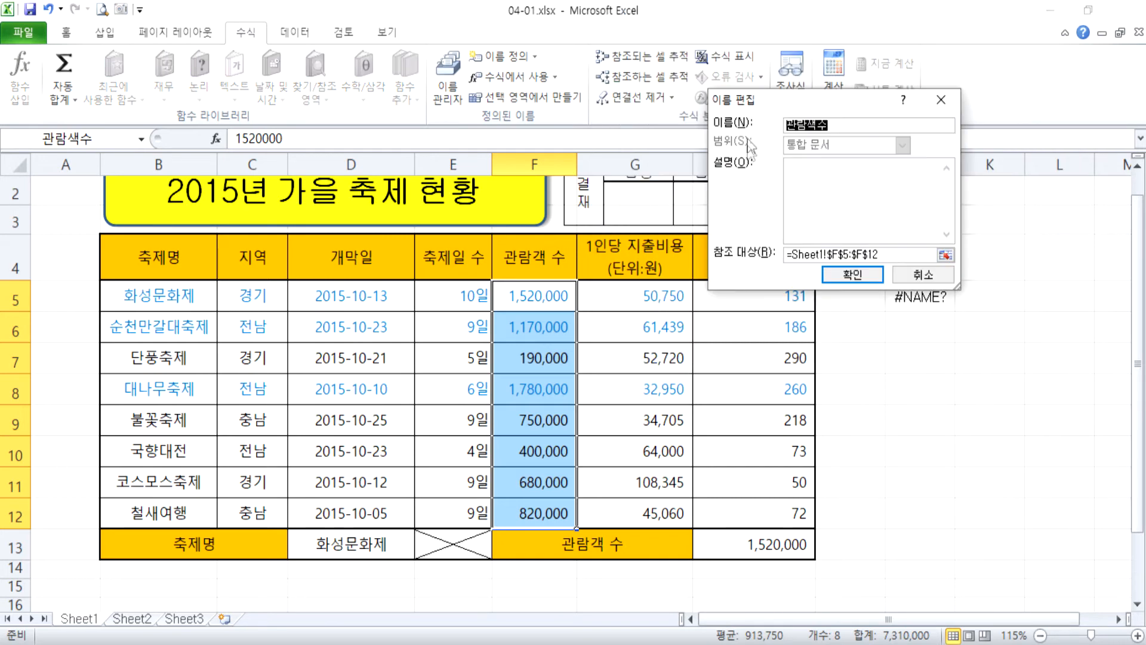
left_click(816, 120)
key("BackSpace")
type("객")
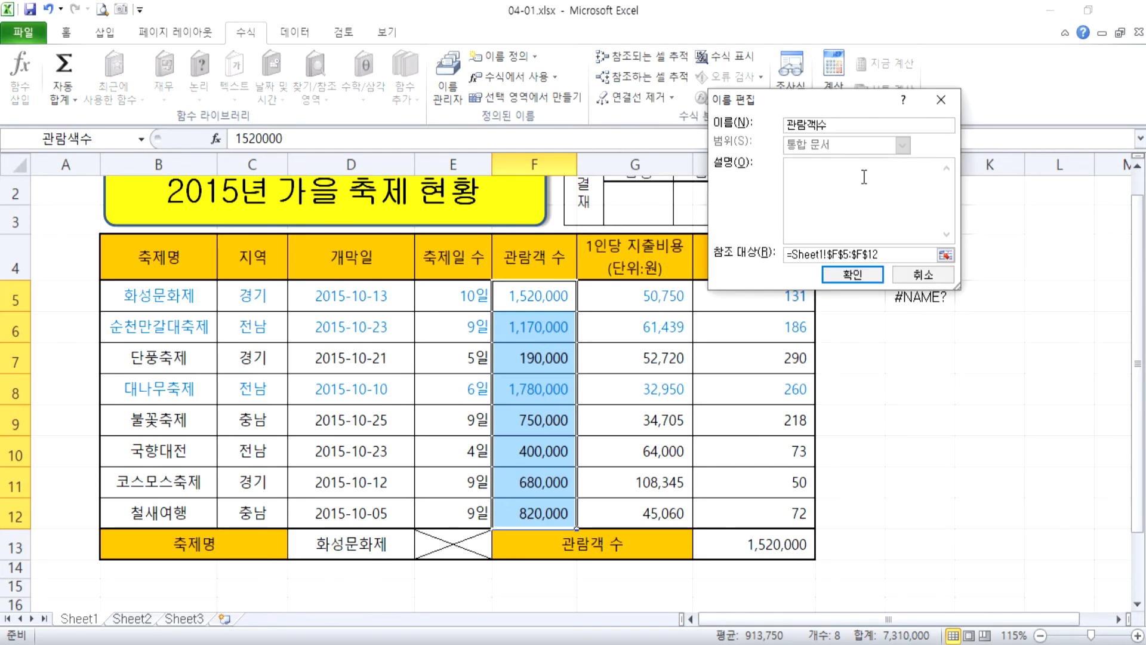
left_click_drag(869, 99, 666, 64)
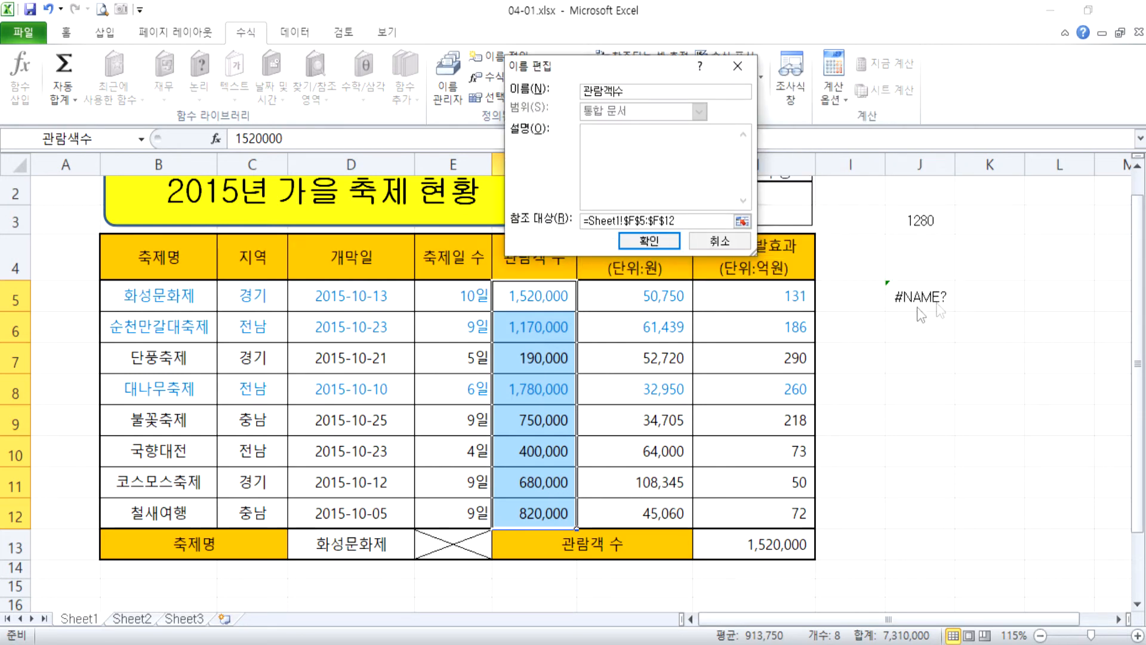
left_click(649, 240)
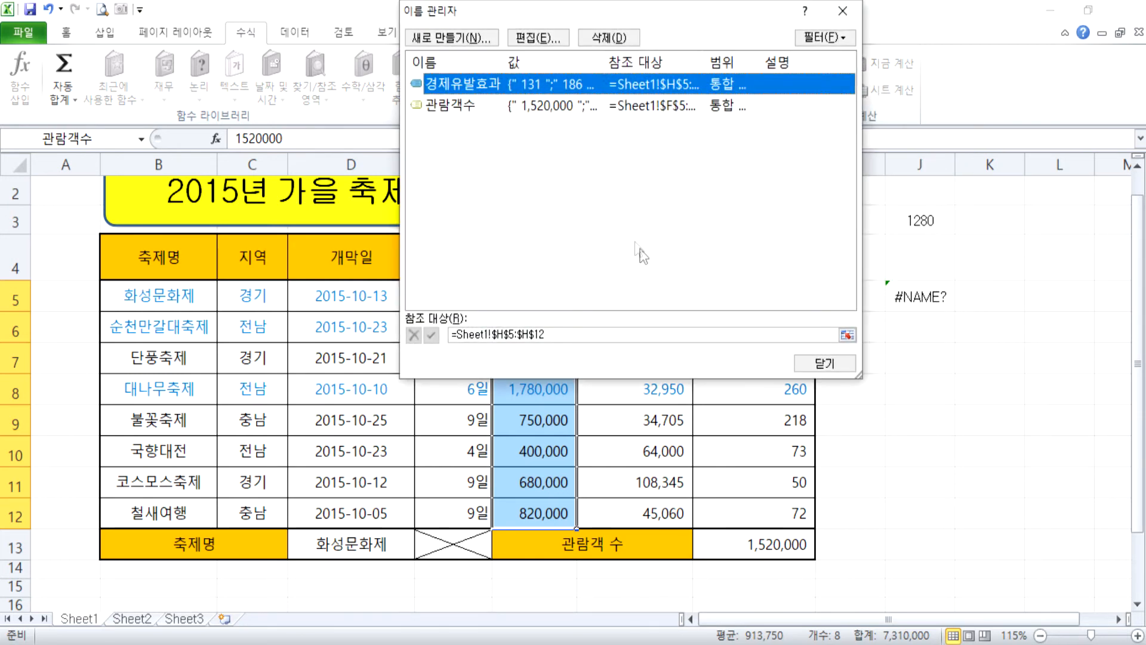
left_click(825, 363)
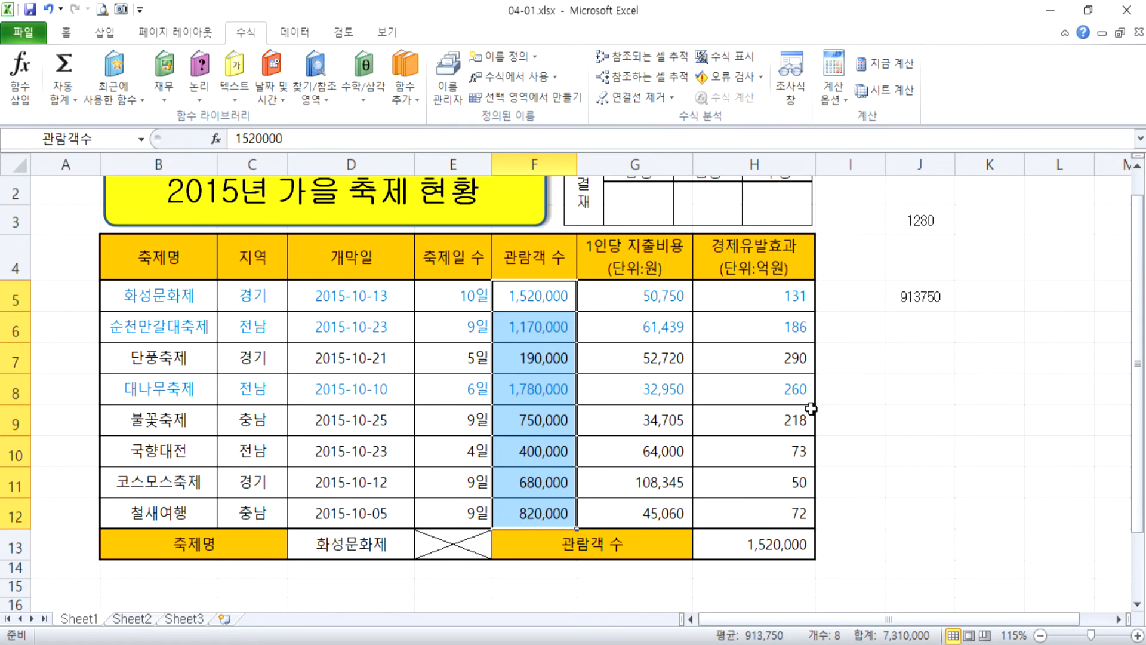
Reopen the AVERAGE formula in J5 to examine which range the name 관람객수 refers to.
double_click(920, 296)
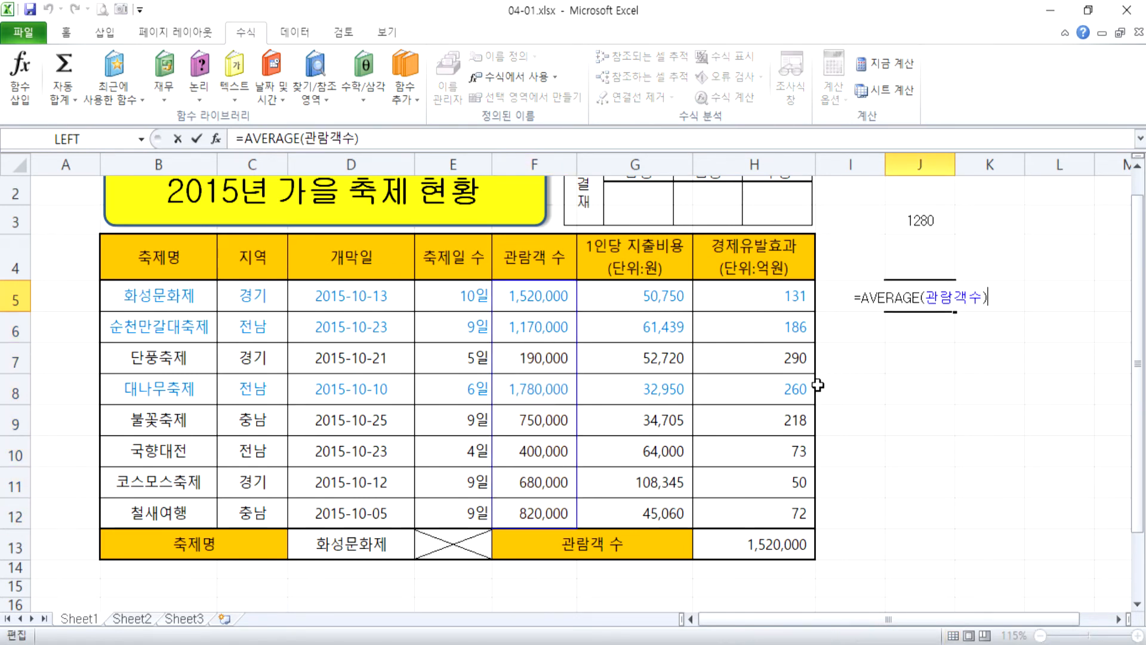
left_click(902, 365)
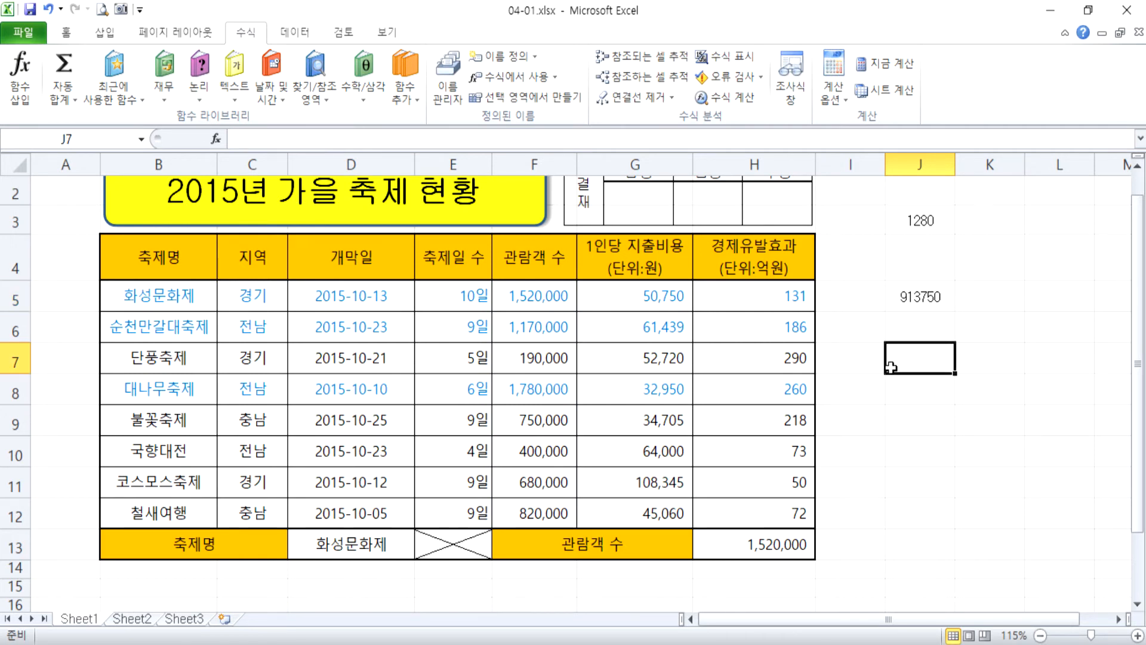
left_click_drag(456, 295, 455, 452)
left_click_drag(382, 298, 365, 503)
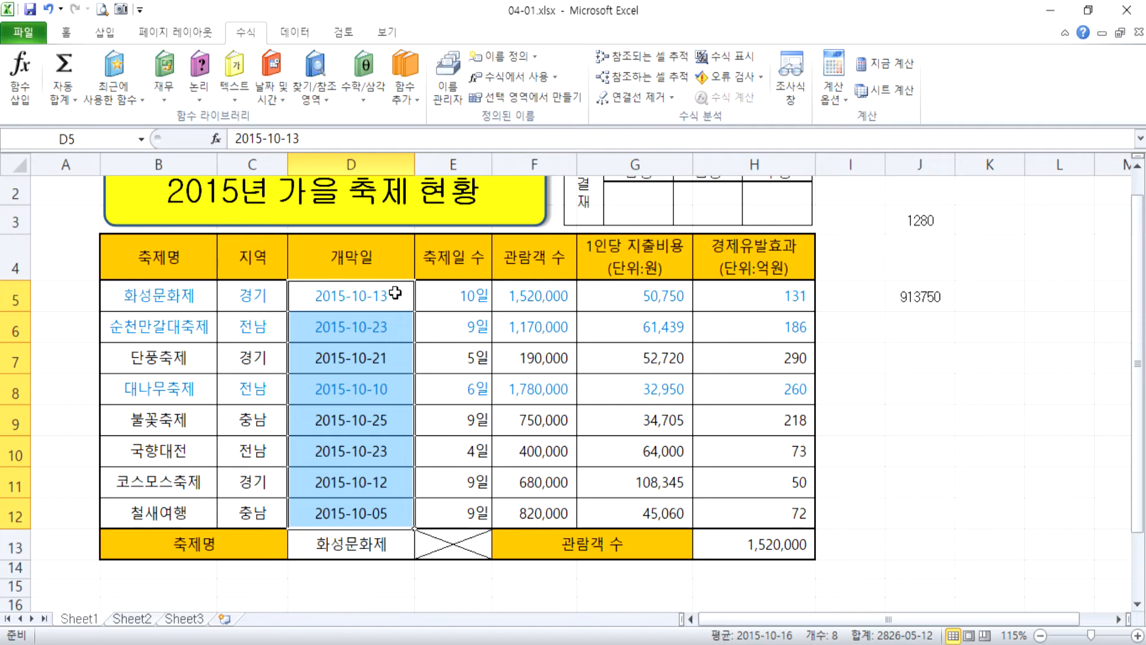
double_click(905, 297)
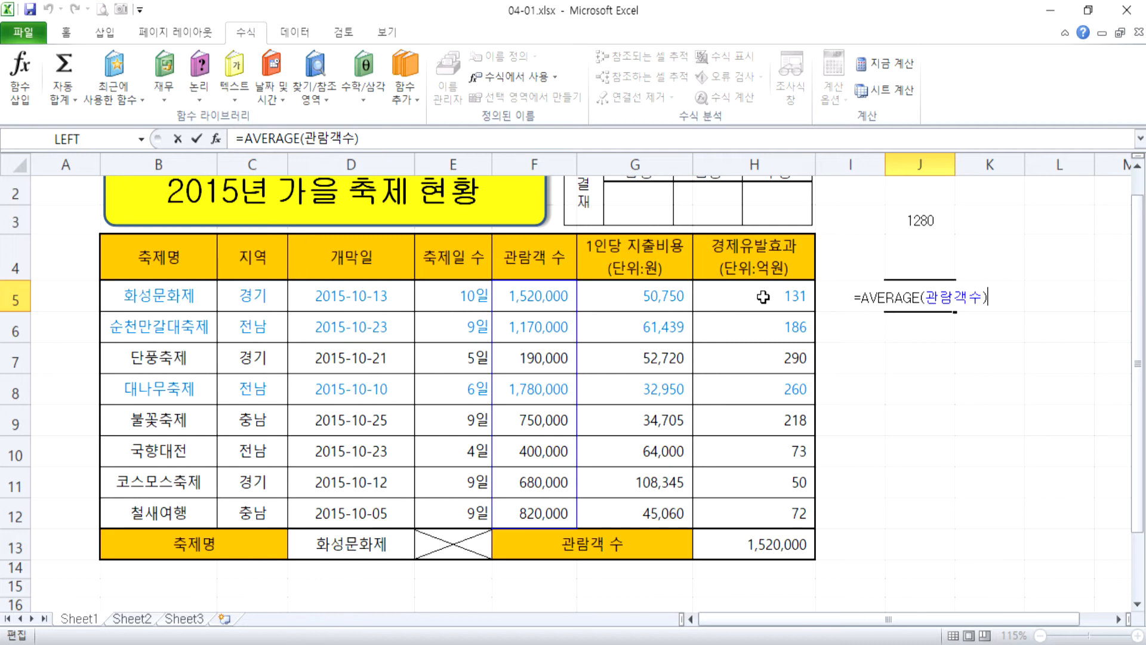
key("Return")
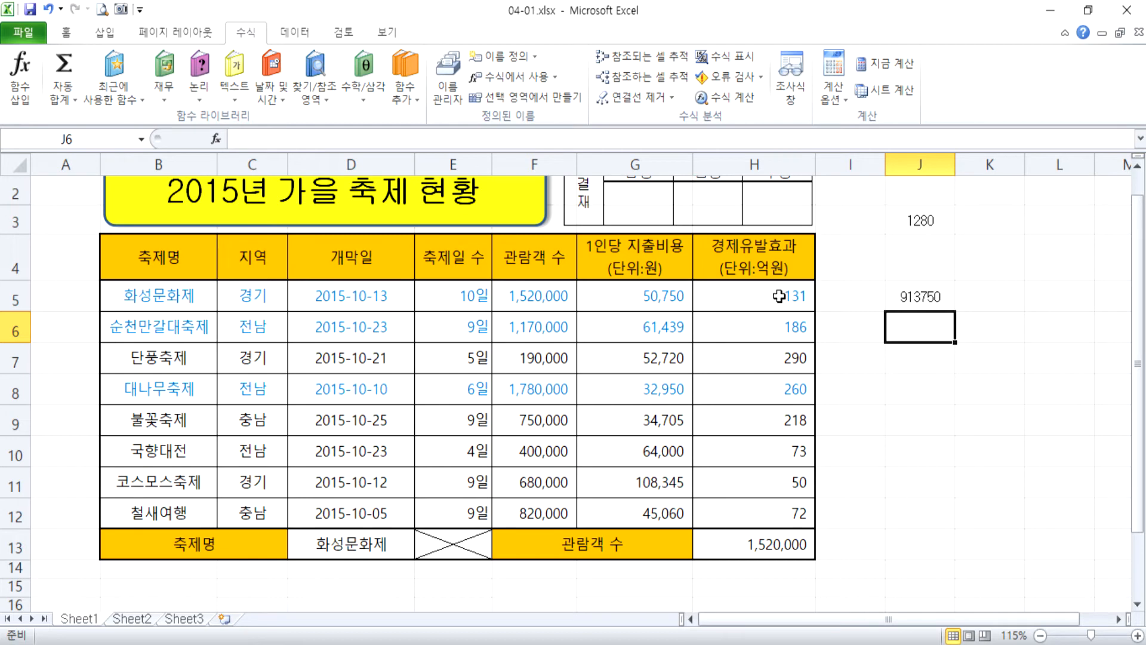
Switch to File Explorer and open the workbook 04-02.xlsx from the 1-5 folder.
left_click(496, 644)
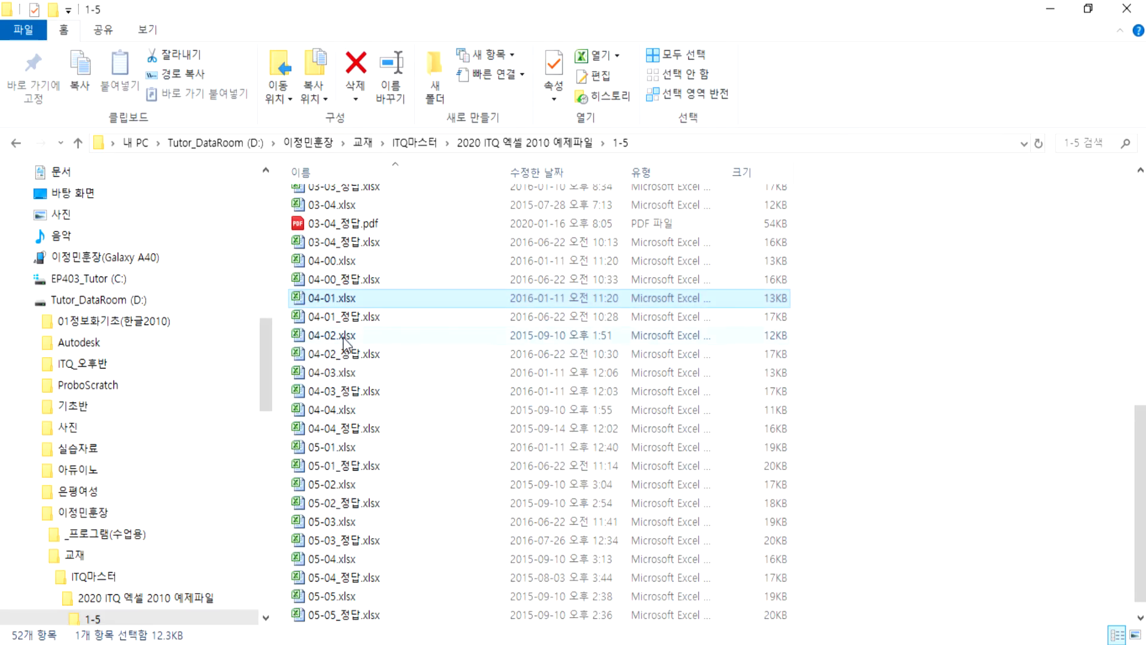
double_click(345, 335)
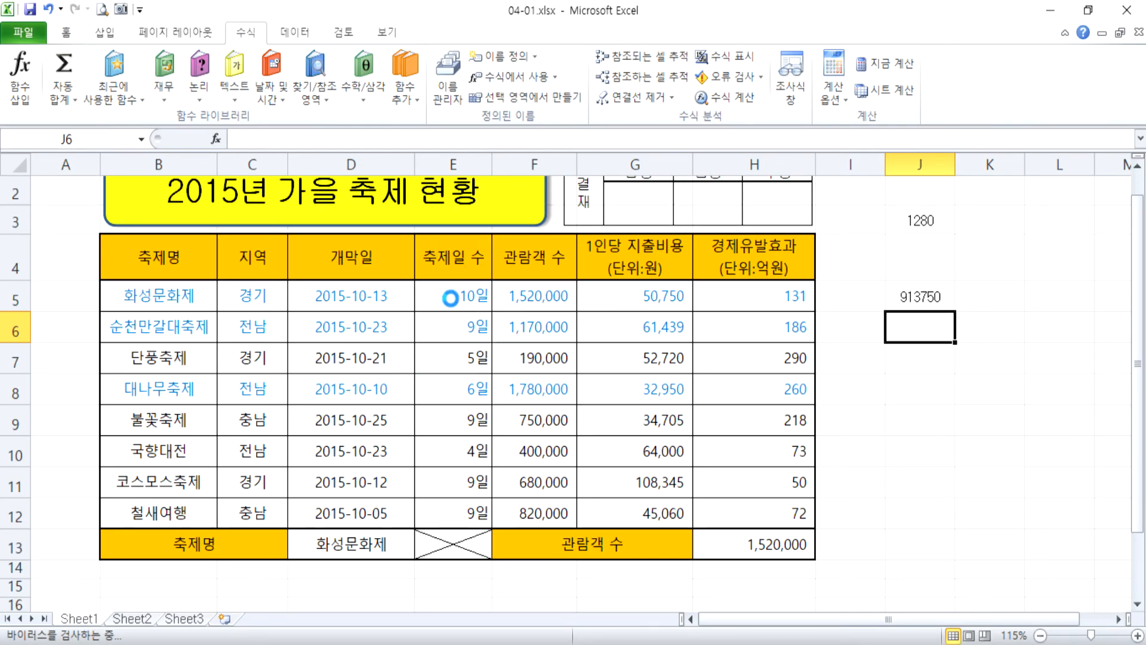
Open the custom number format settings for the height values in F5:F12.
left_click_drag(418, 307, 403, 506)
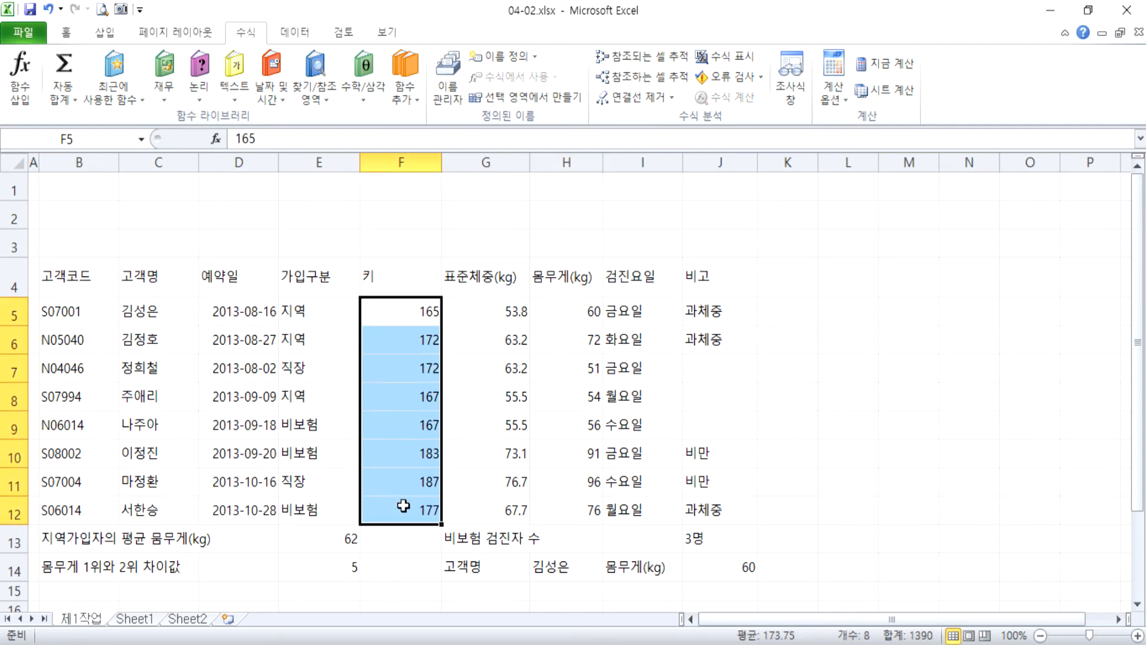
scroll(512, 407, "up", 2)
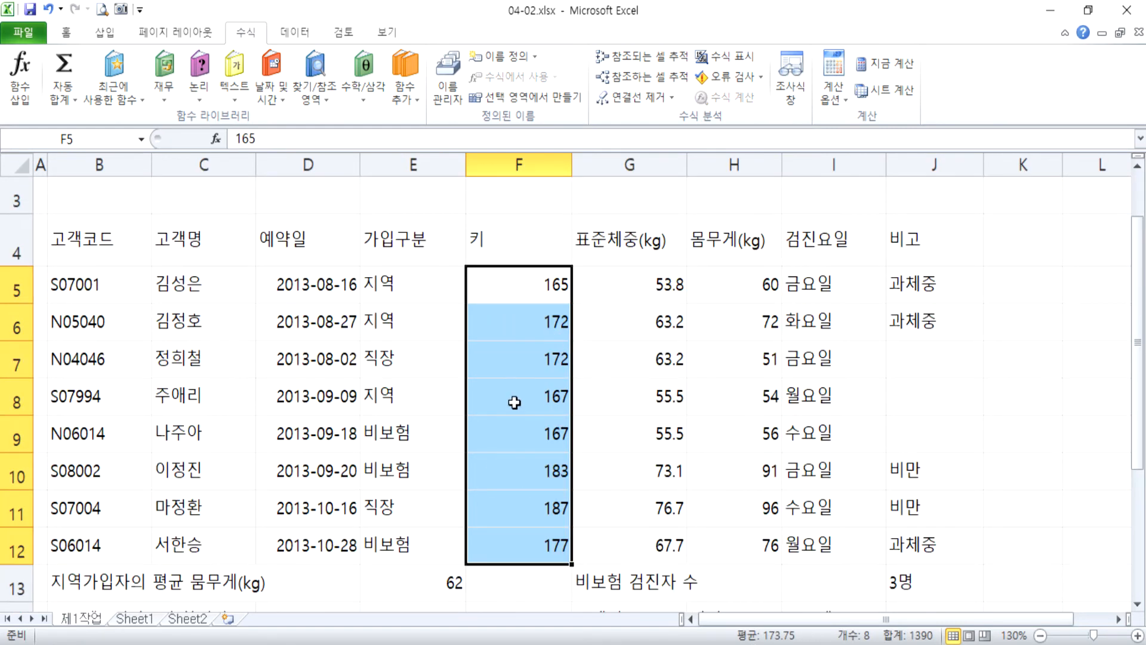
left_click_drag(1141, 315, 1139, 363)
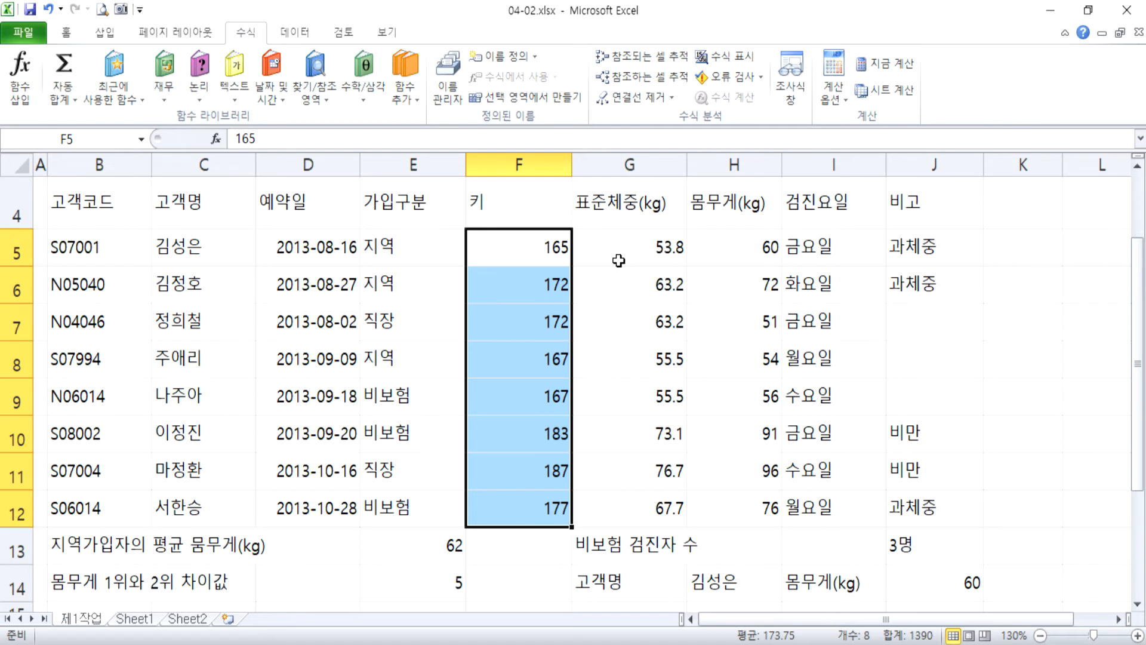
key("ctrl+1")
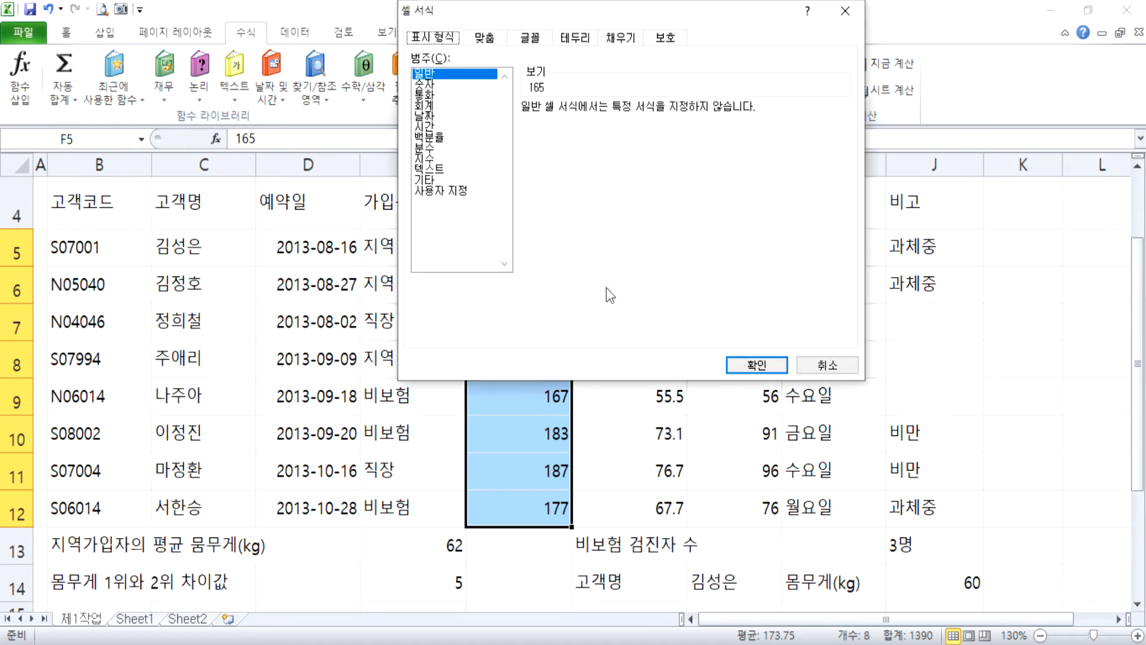
left_click(653, 263)
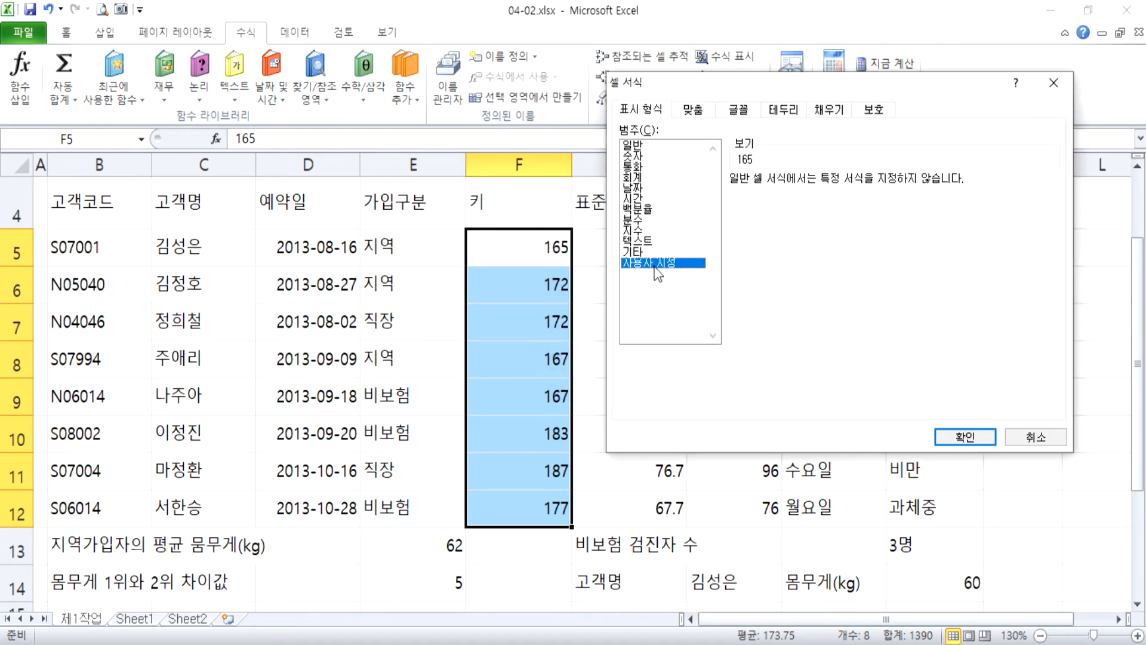
Try the unquoted suffixes CM, cm and 원 after G/표준 in the custom format for the heights.
key("BackSpace")
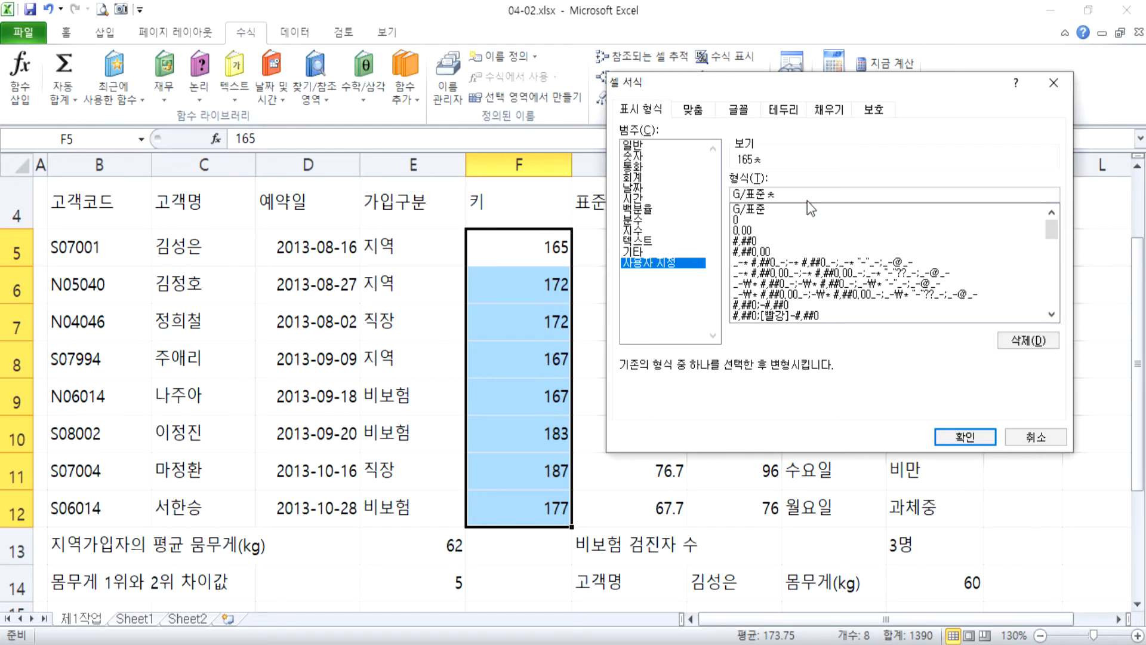
type("CM")
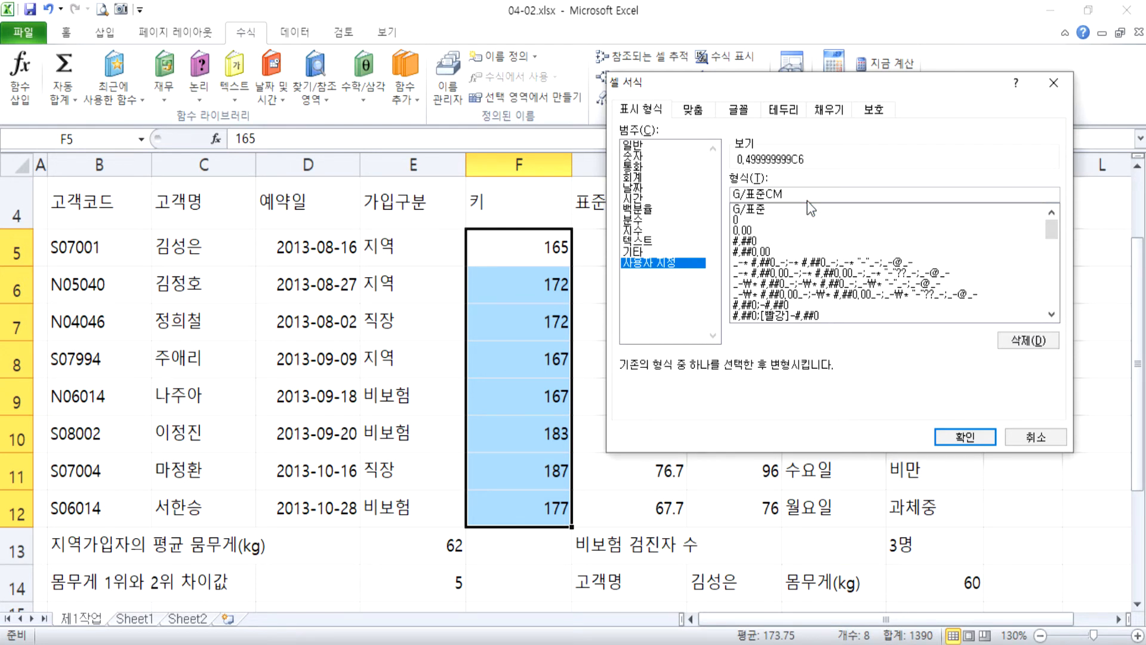
key("BackSpace")
key("BackSpace")
type("cm")
key("BackSpace")
key("BackSpace")
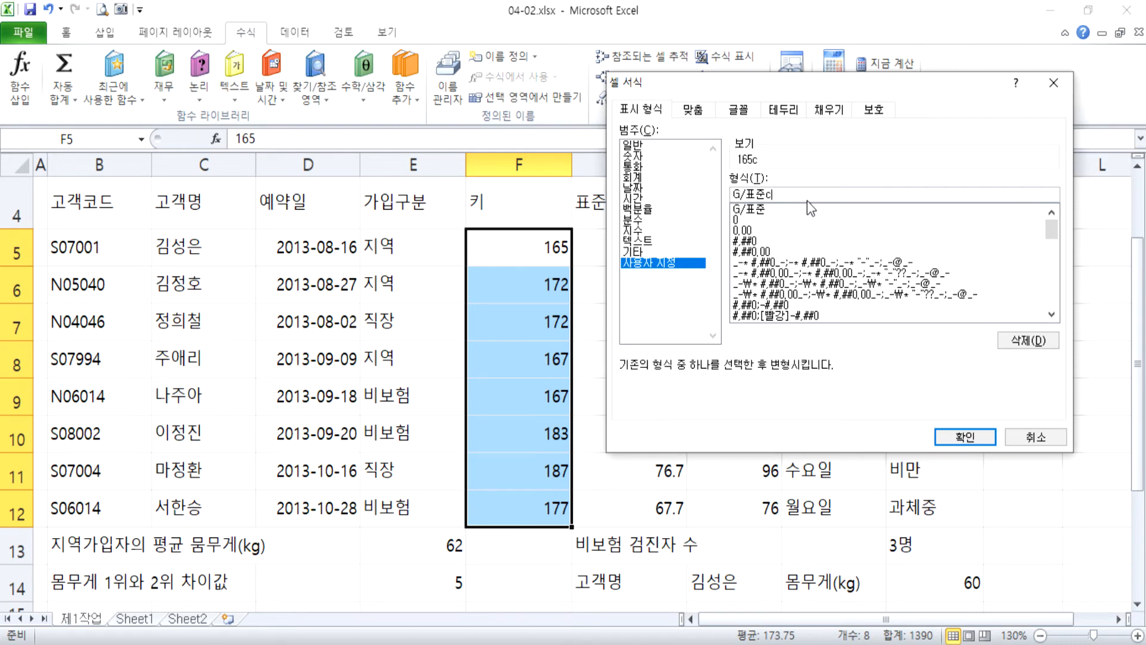
type("m")
key("BackSpace")
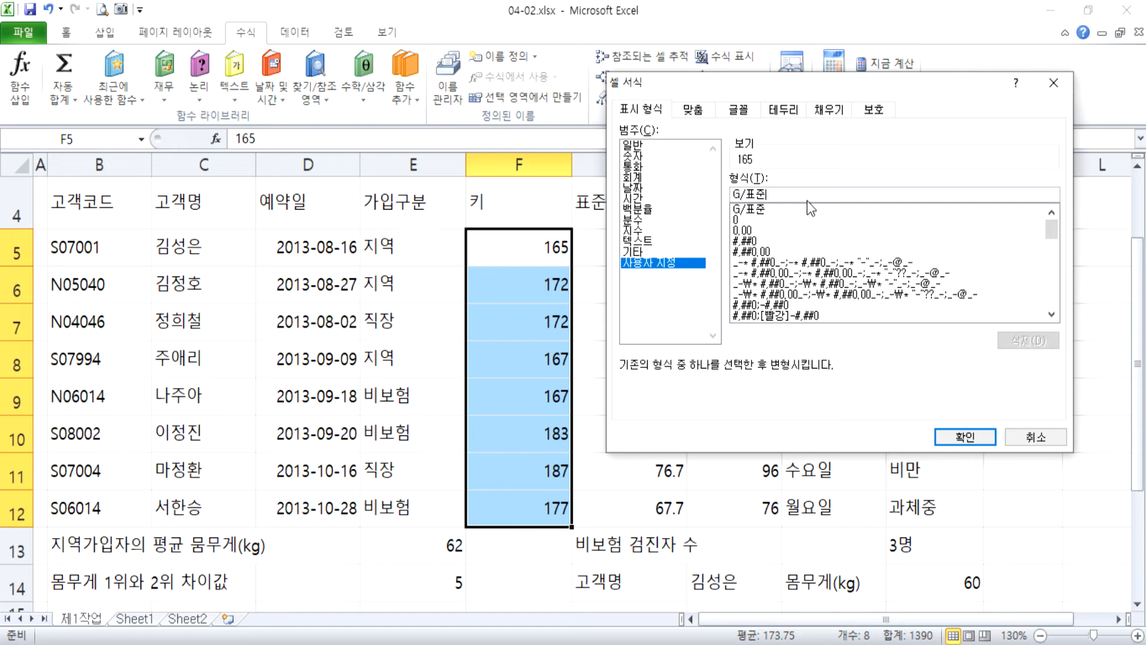
type("원")
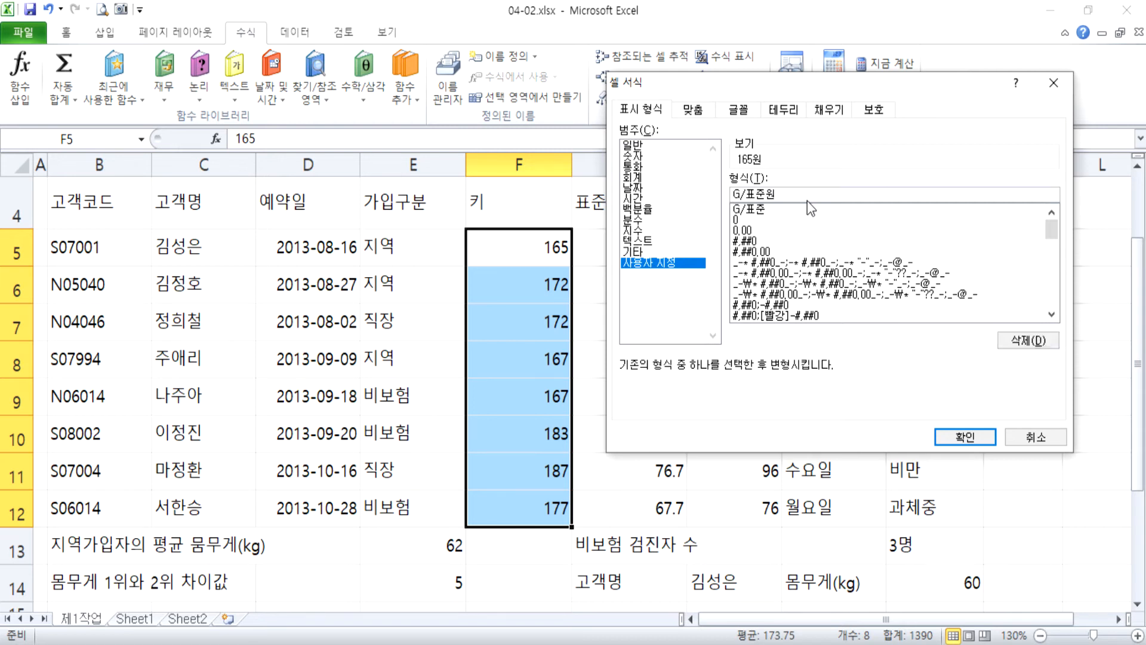
key("BackSpace")
type("ㅇ")
key("BackSpace")
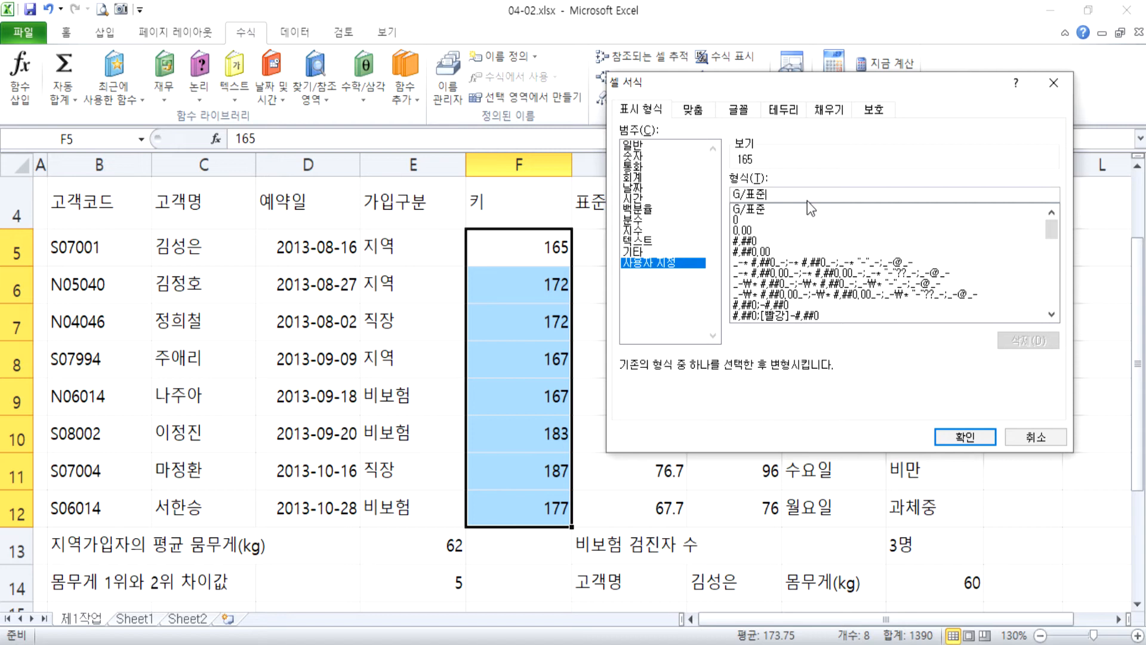
Apply the custom number format G/표준"cm" to the heights in F5:F12.
type("\"cm\"")
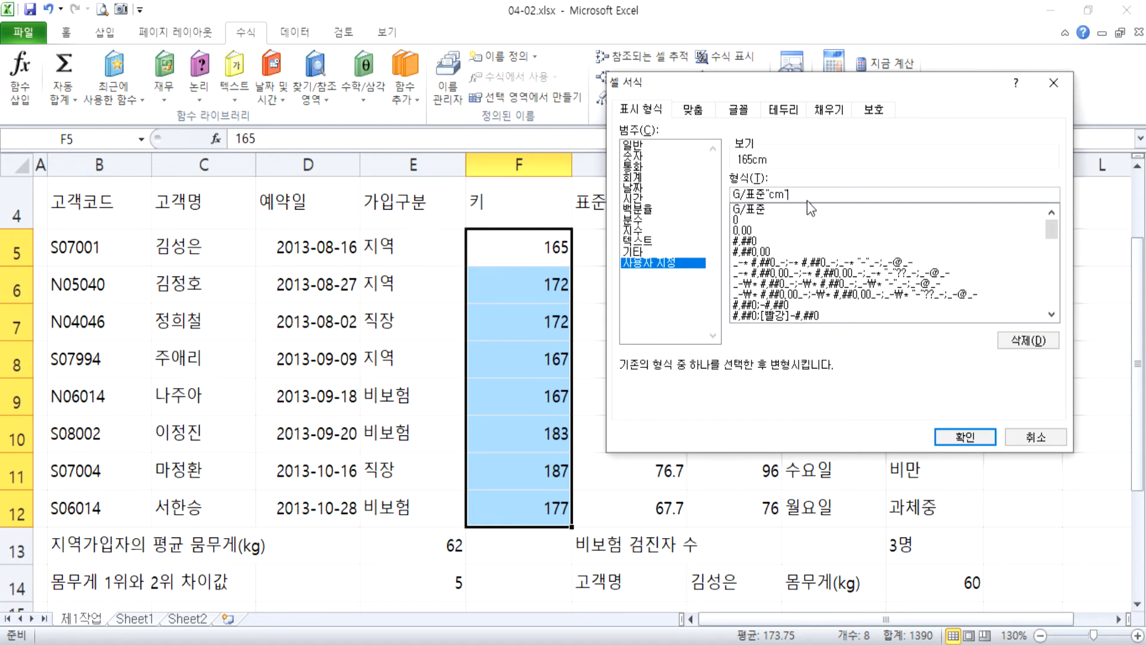
key("Return")
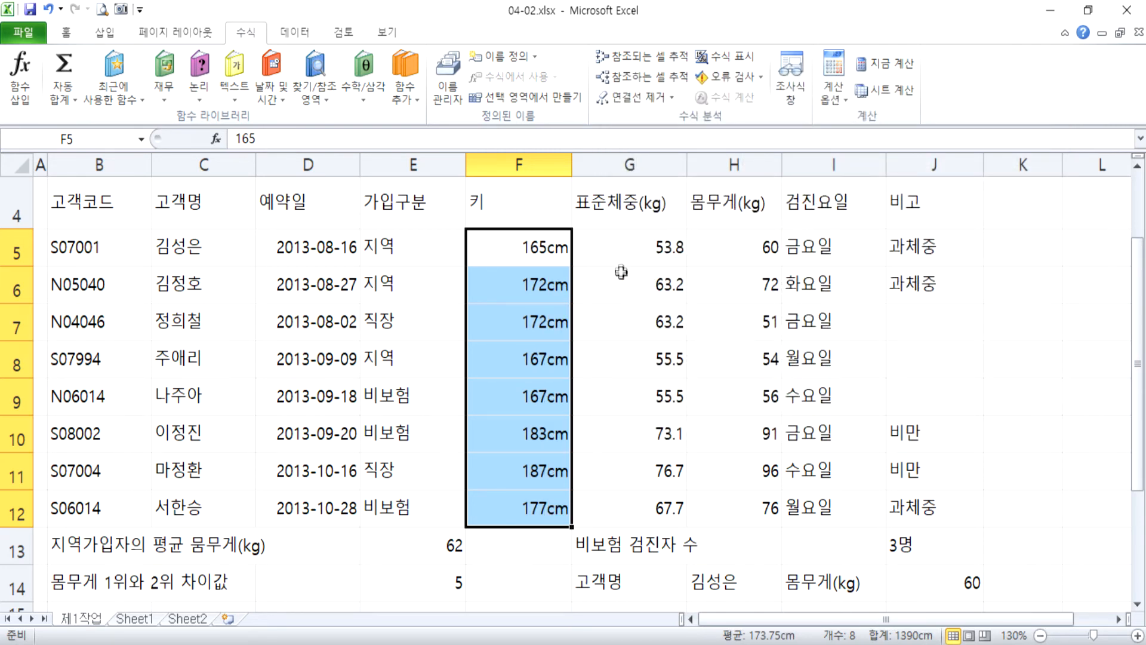
Open the custom number format code for the body weights in H5:H12 for editing.
left_click_drag(740, 247, 743, 499)
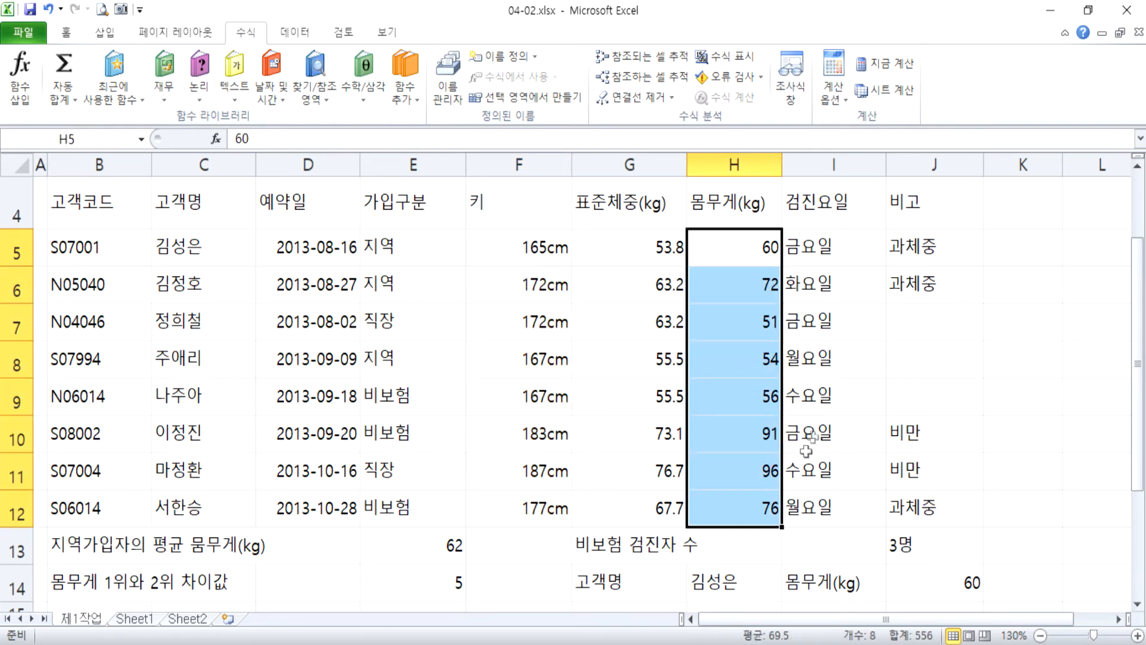
key("ctrl+1")
left_click(670, 263)
left_click(794, 194)
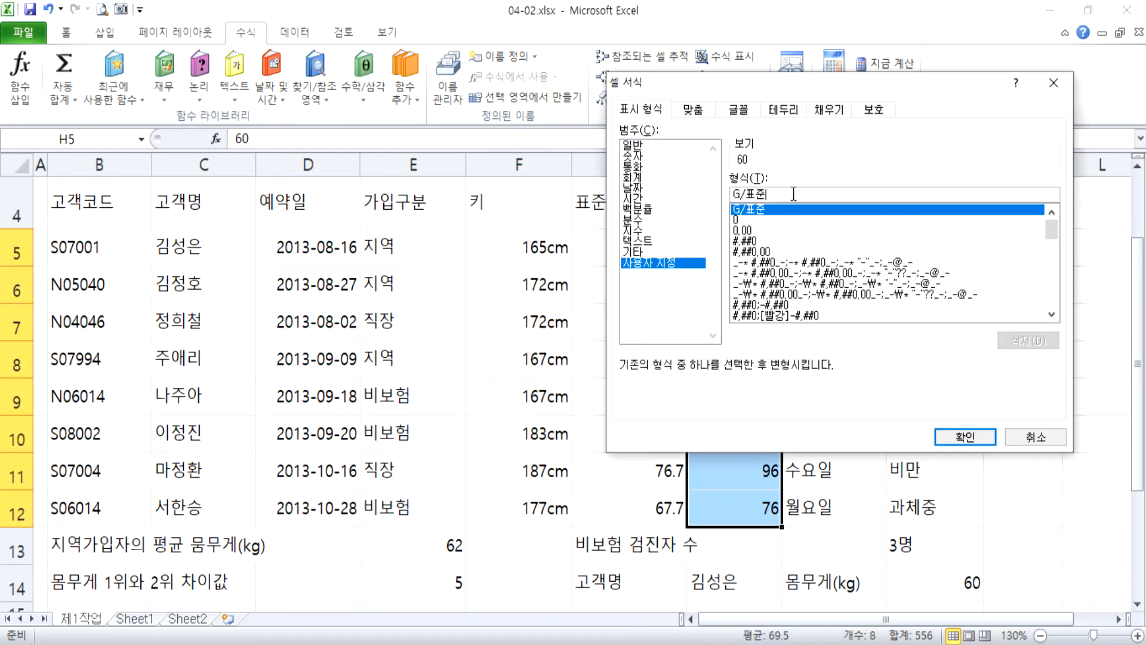
Try the unquoted suffix kg after G/표준 in the custom format for the weights, and remove it again.
type("kg")
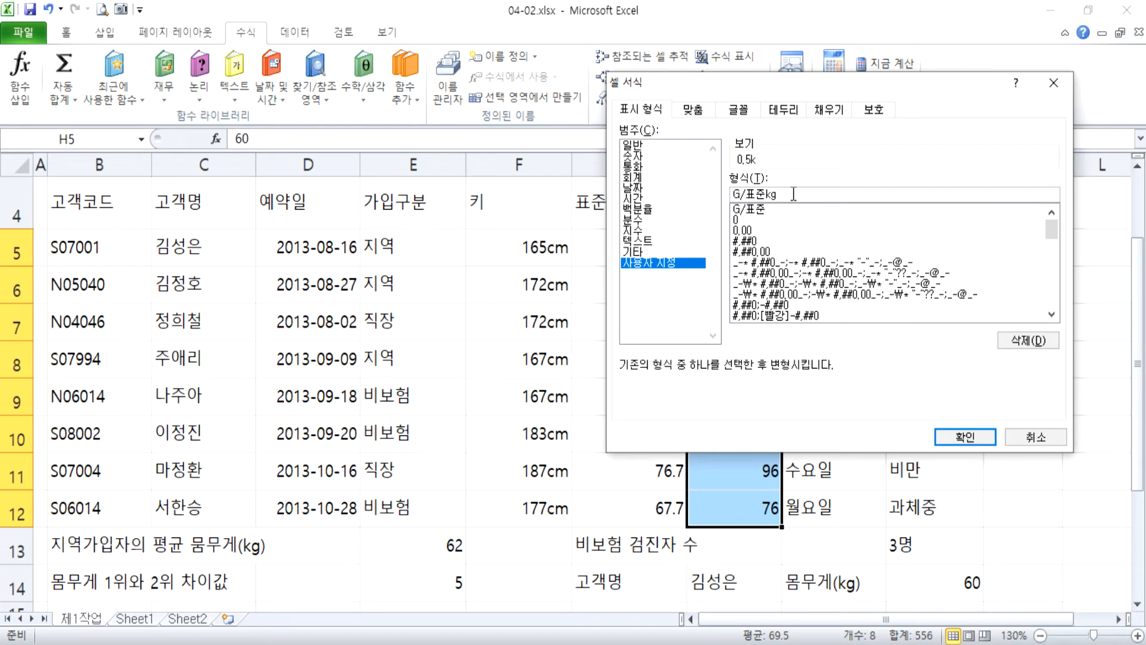
key("BackSpace")
key("BackSpace")
type("g")
type("k")
key("BackSpace")
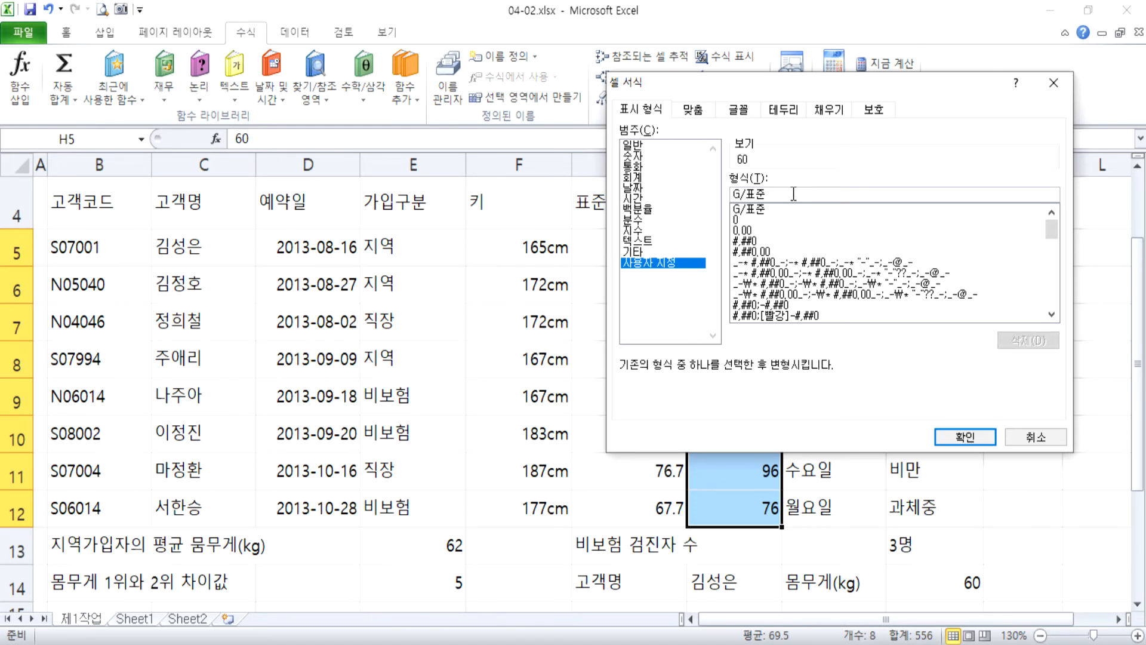
Apply the custom number format G/표준"kg" to the body weights in H5:H12.
type("\"kg\"")
key("Return")
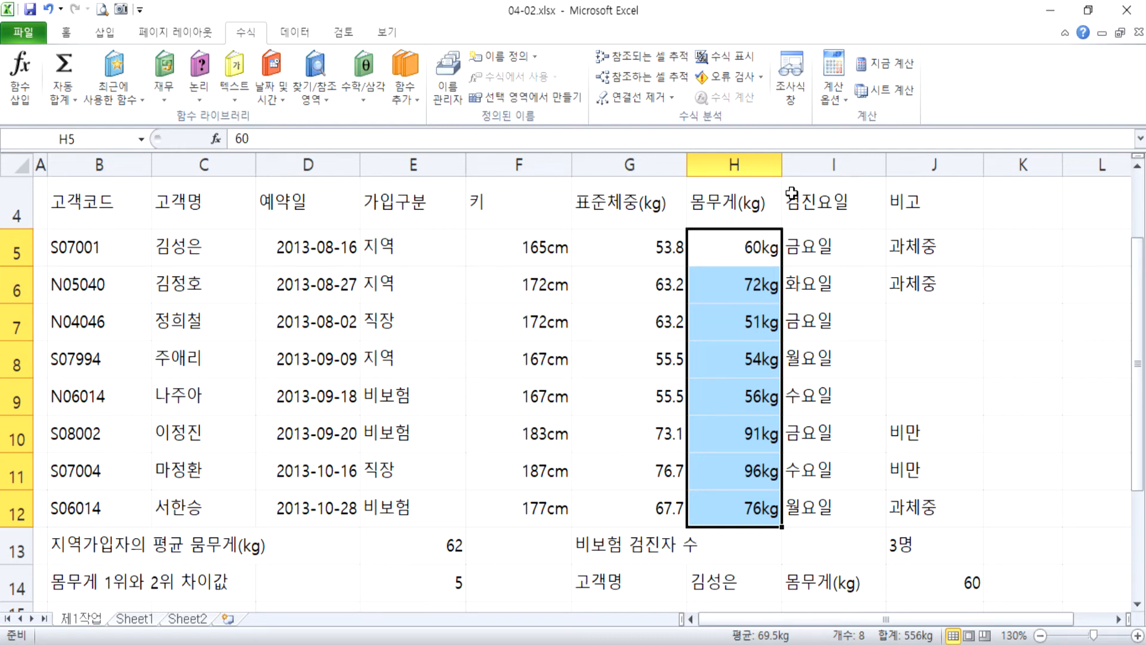
Switch to Notepad and delete the old notes below the conditional formatting explanation.
left_click(567, 644)
left_click_drag(664, 552, 15, 263)
key("Delete")
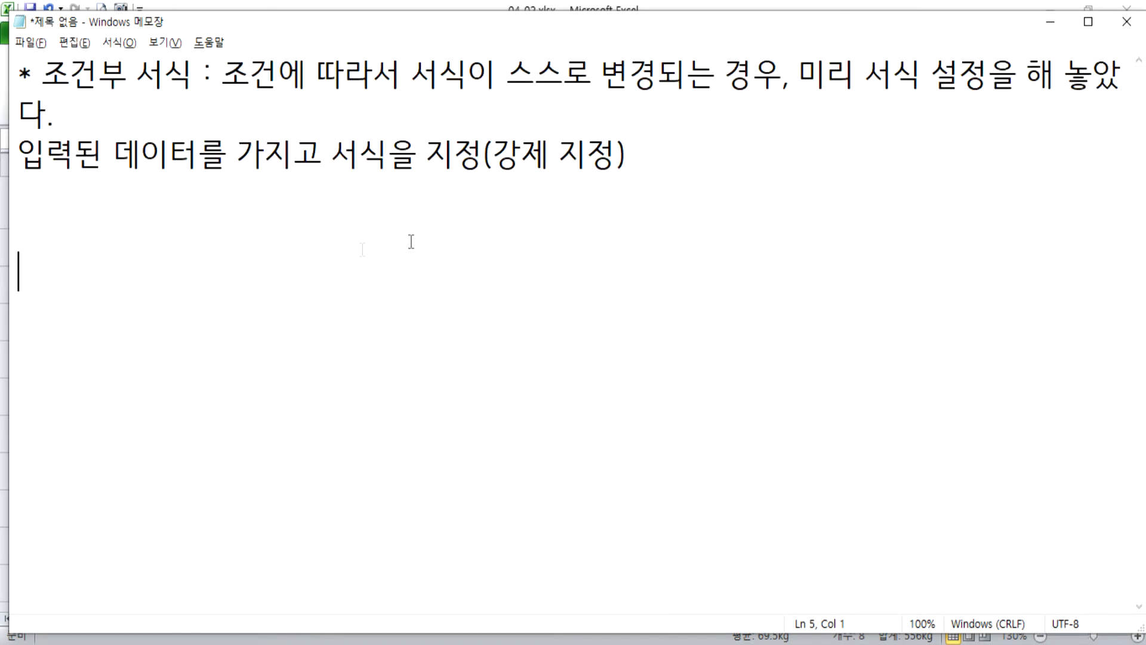
key("BackSpace")
Write the line "Function = 기능 = 함수" below the conditional formatting notes.
type("함수")
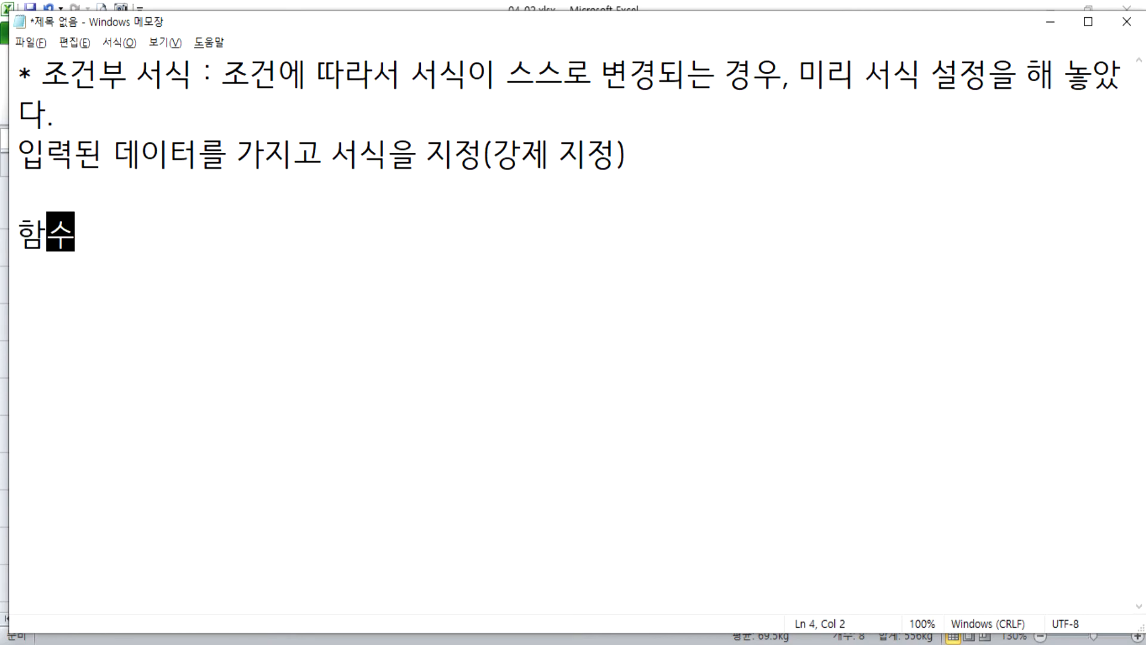
key("Home")
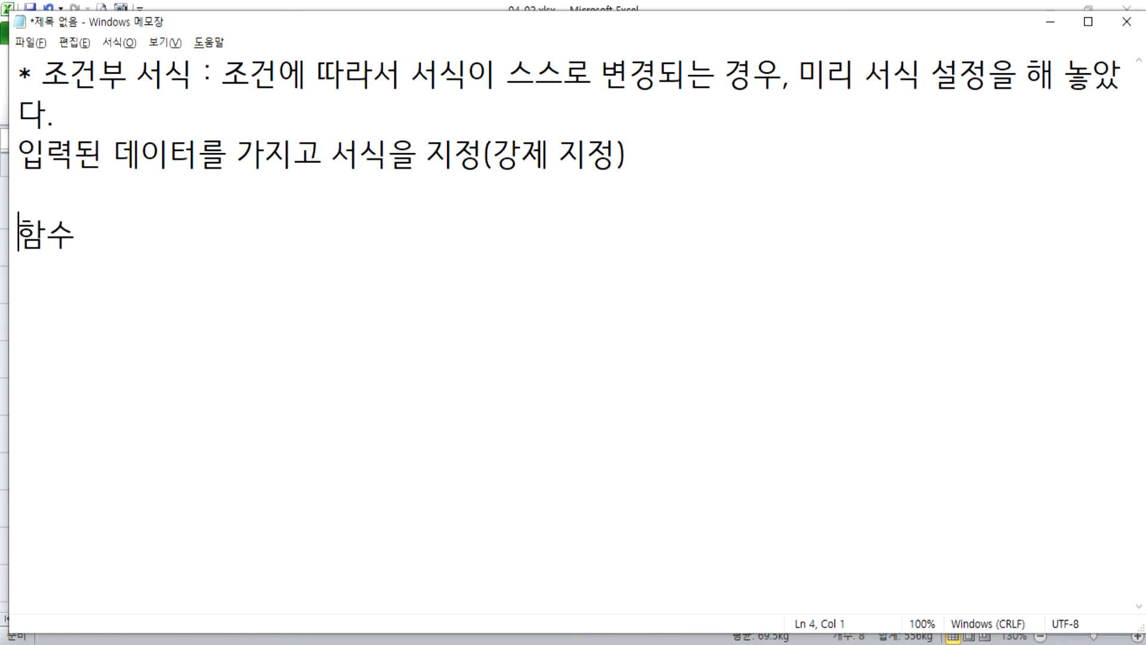
type("Func")
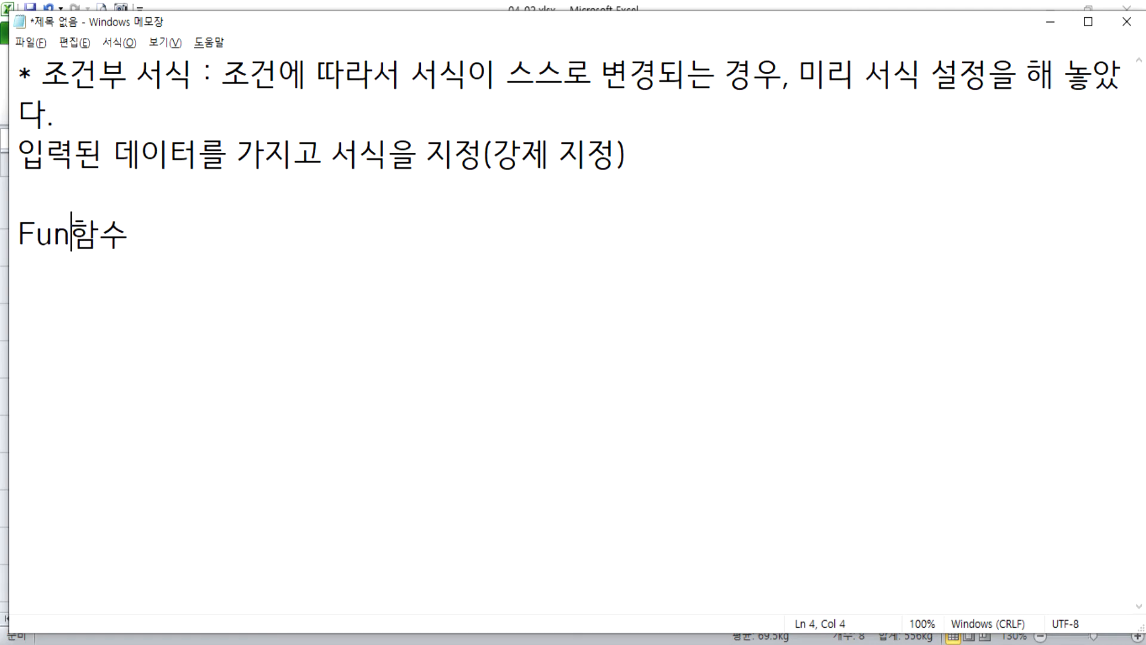
type("tion")
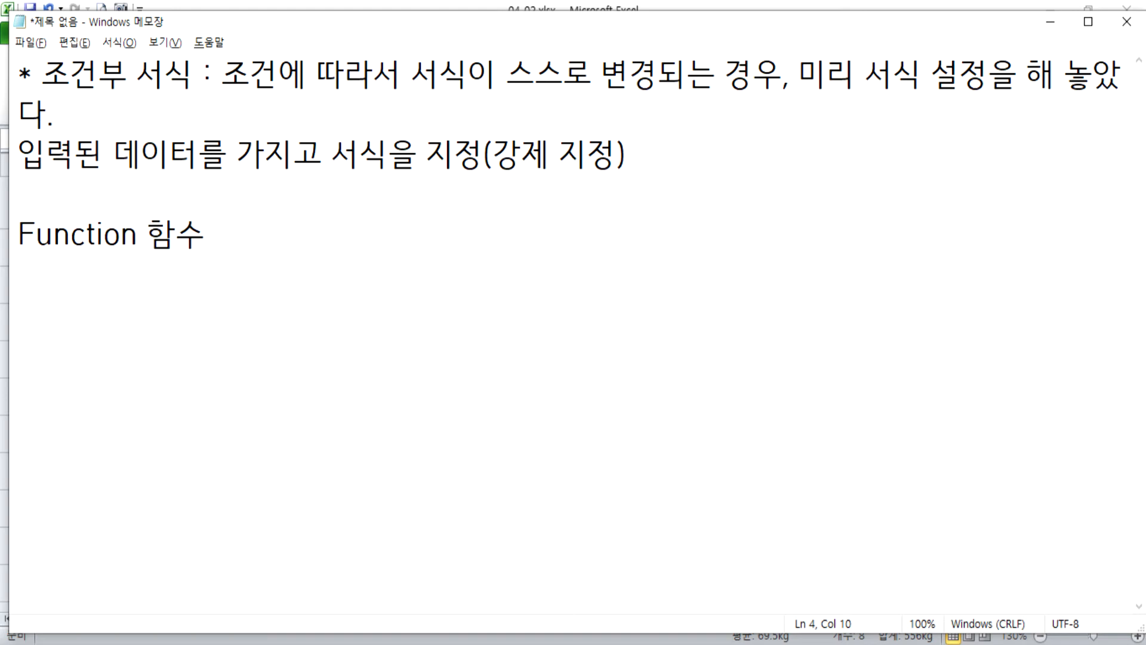
type("= 기능")
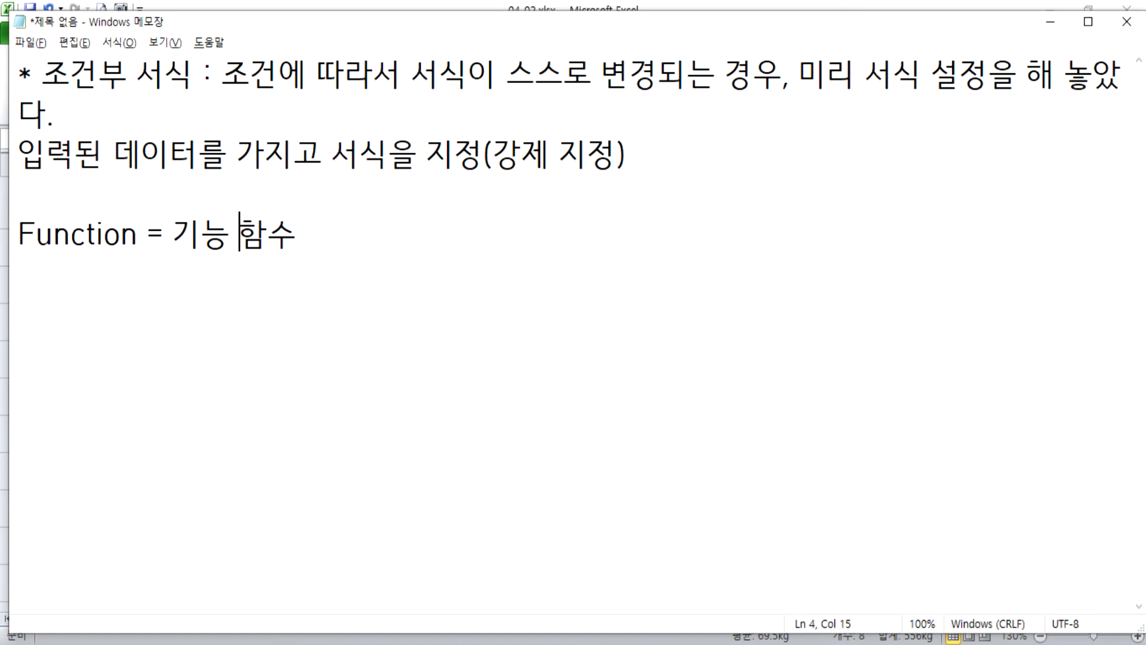
type("=")
key("End")
key("Return")
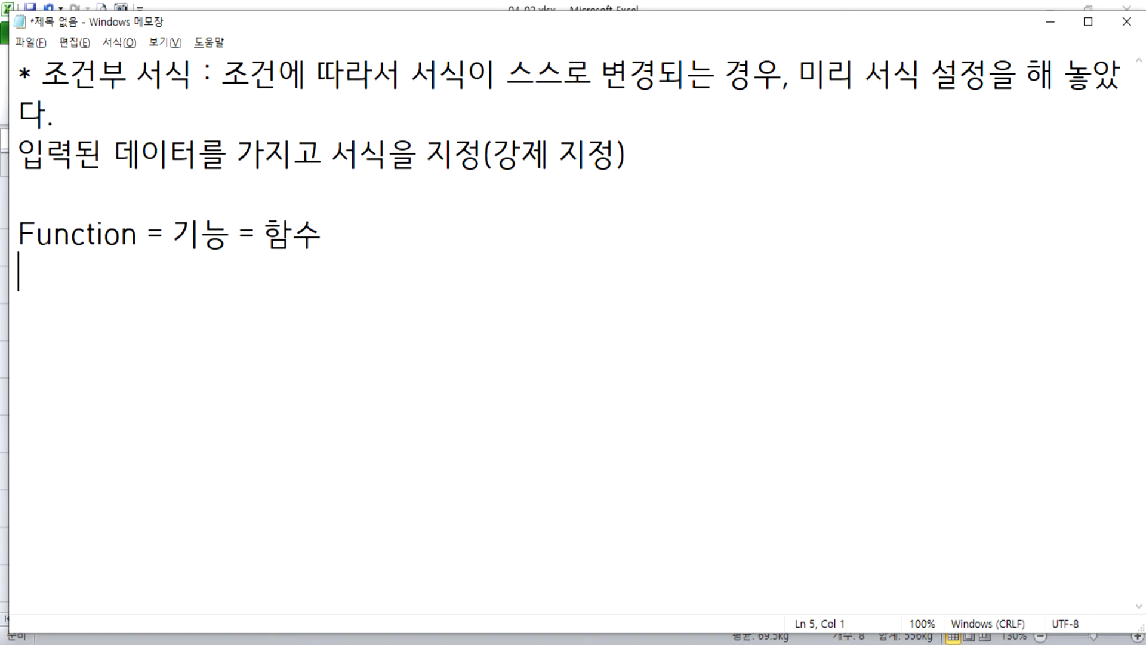
Leave a blank line and add the definition "함수 = 이미 정해져 있는 기능을 호출해서 사용하는 것".
key("Return")
type("함수")
type(" = ")
type("이미 정해져 ")
type("있는 기능을 ㅎ")
type("호출해서 사용")
type("한 것")
key("BackSpace")
key("BackSpace")
key("BackSpace")
key("BackSpace")
key("BackSpace")
type("하는 것")
key("Return")
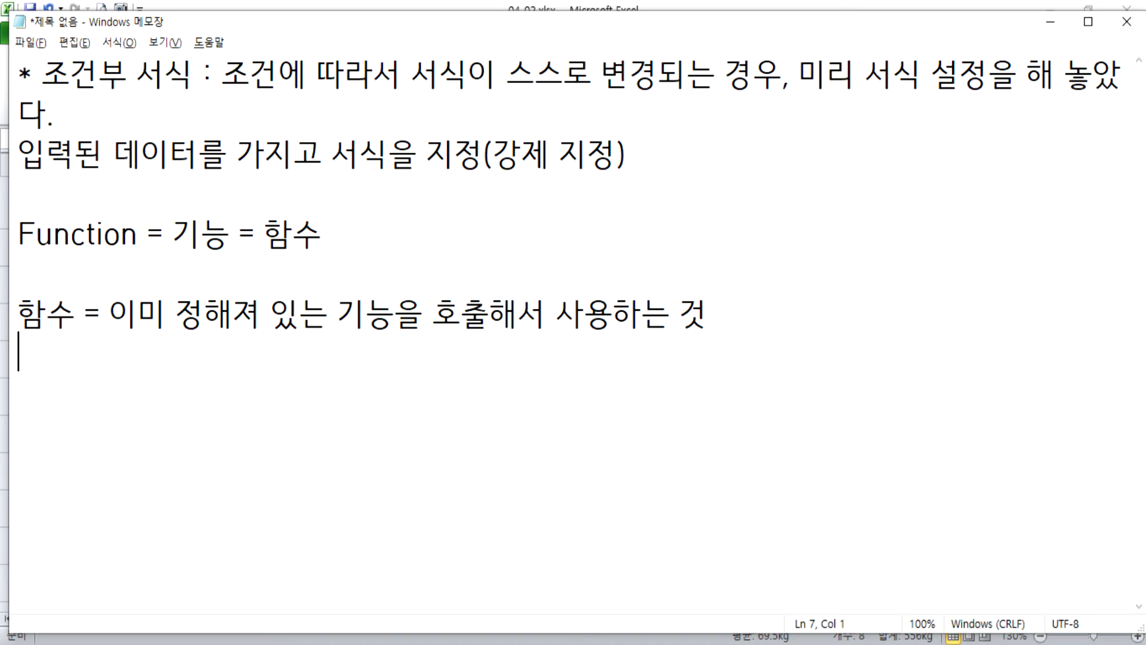
Add the example line "=SQRT(4) : 4에 대한 제곱근 = 2" under the function definition.
type("=SQ")
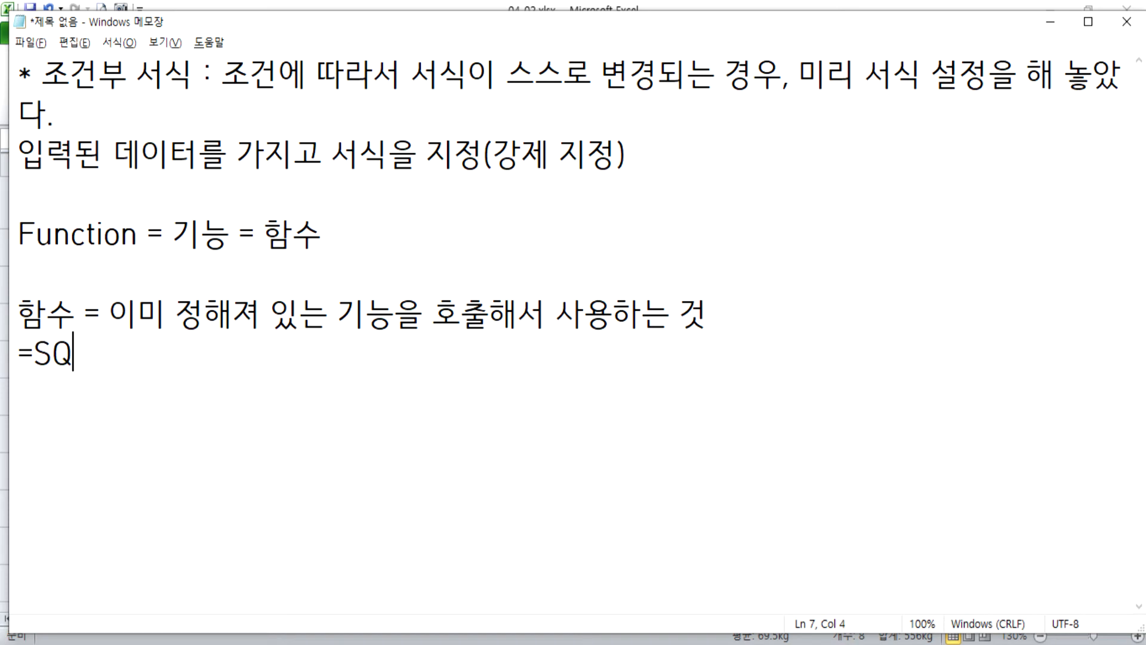
type("RT(4")
type(") \"")
key("BackSpace")
key("BackSpace")
type(":4DP")
key("BackSpace")
key("BackSpace")
key("BackSpace")
type("4에 대한 제곱근")
key("Return")
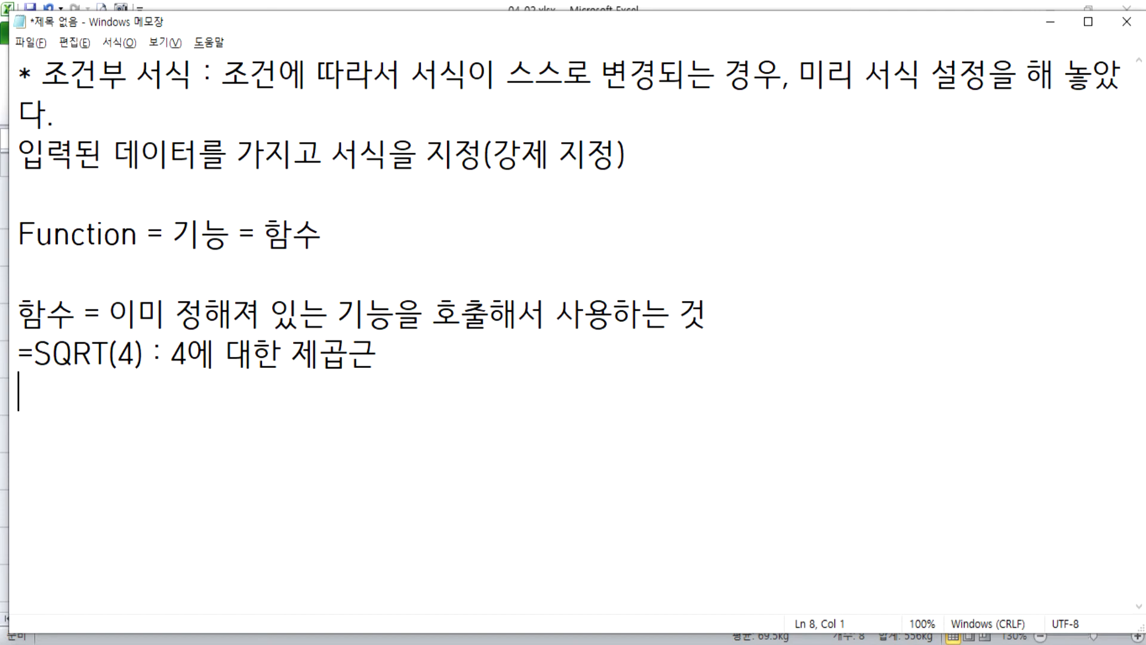
key("BackSpace")
type("= 2")
key("Return")
Write "=PI( ) : 원주율, 파이" as the second example below the SQRT line.
type("=ㅔ")
key("BackSpace")
type("PI( )")
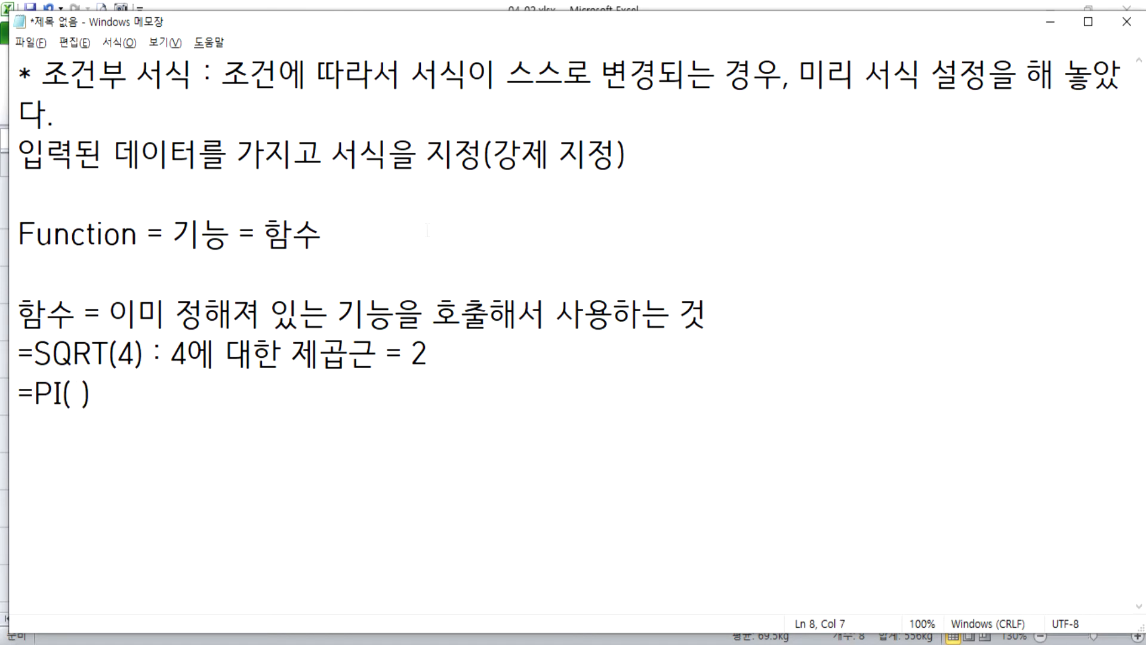
key("Left")
key("Left")
key("Delete")
key("Right")
type(": DNJ")
key("BackSpace")
key("BackSpace")
key("BackSpace")
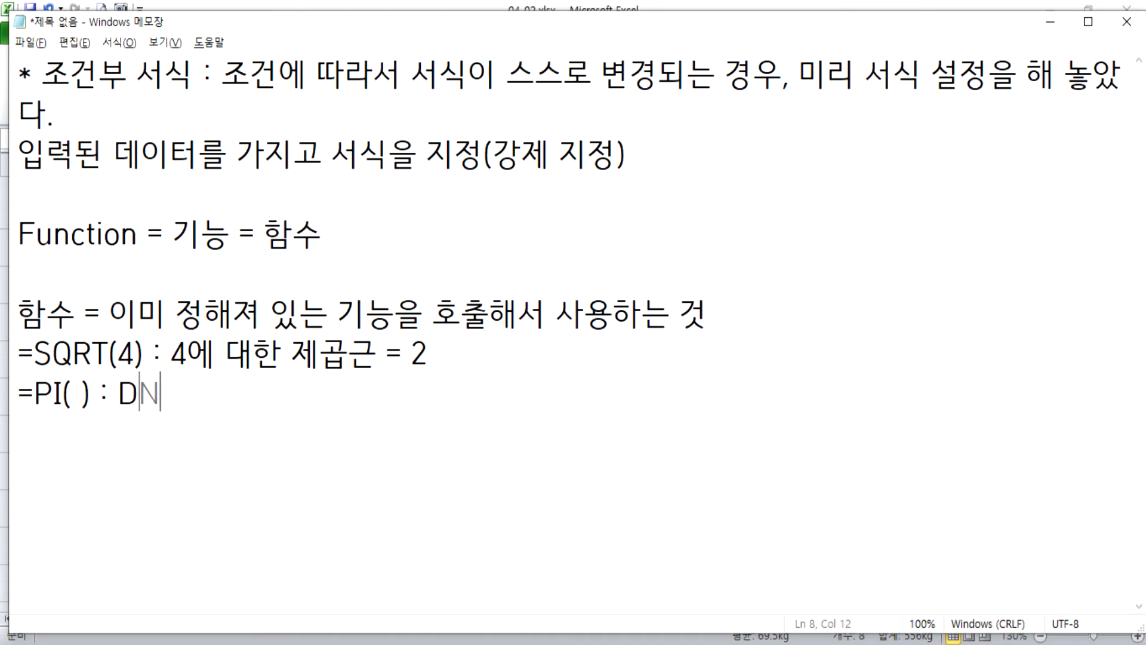
type("원주율")
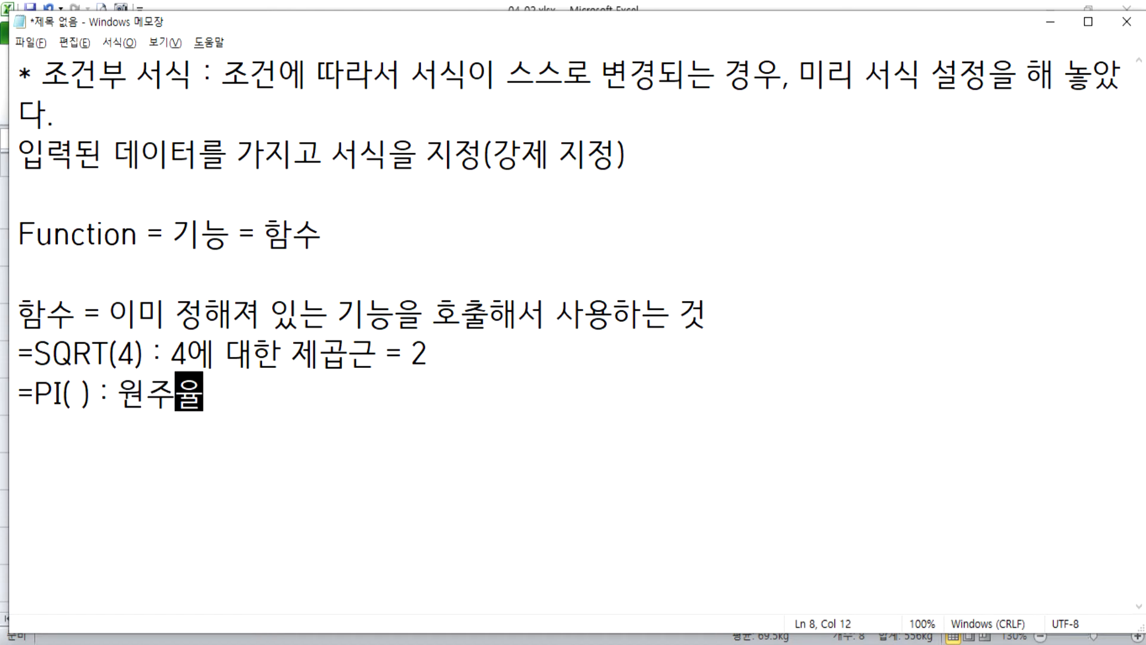
type(", 파이")
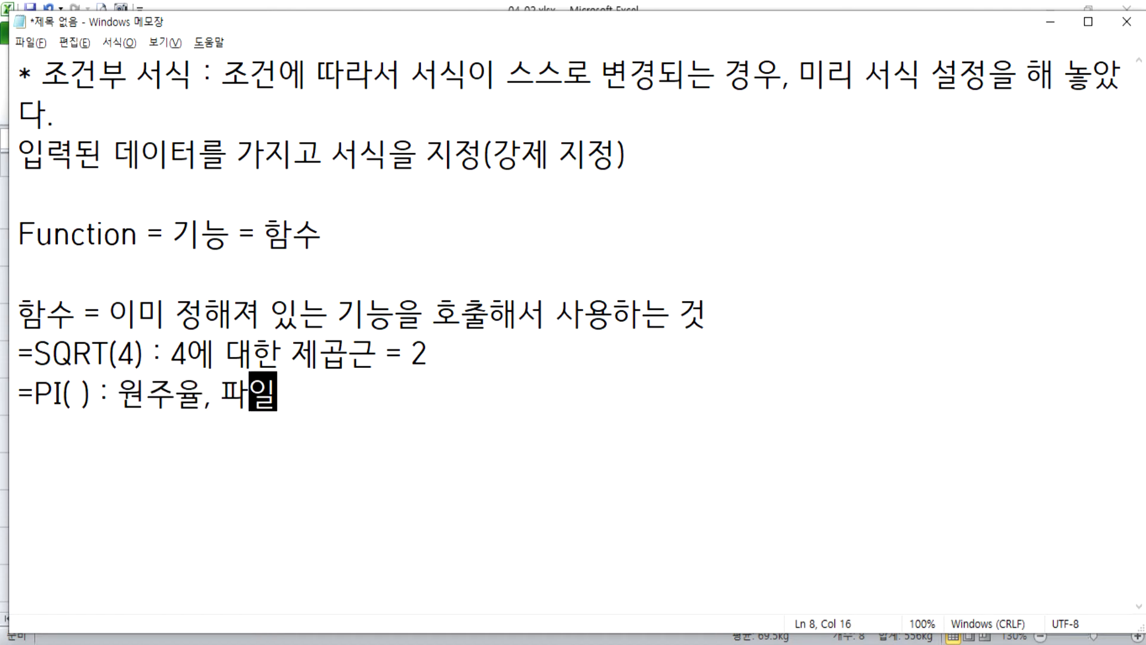
type(" =")
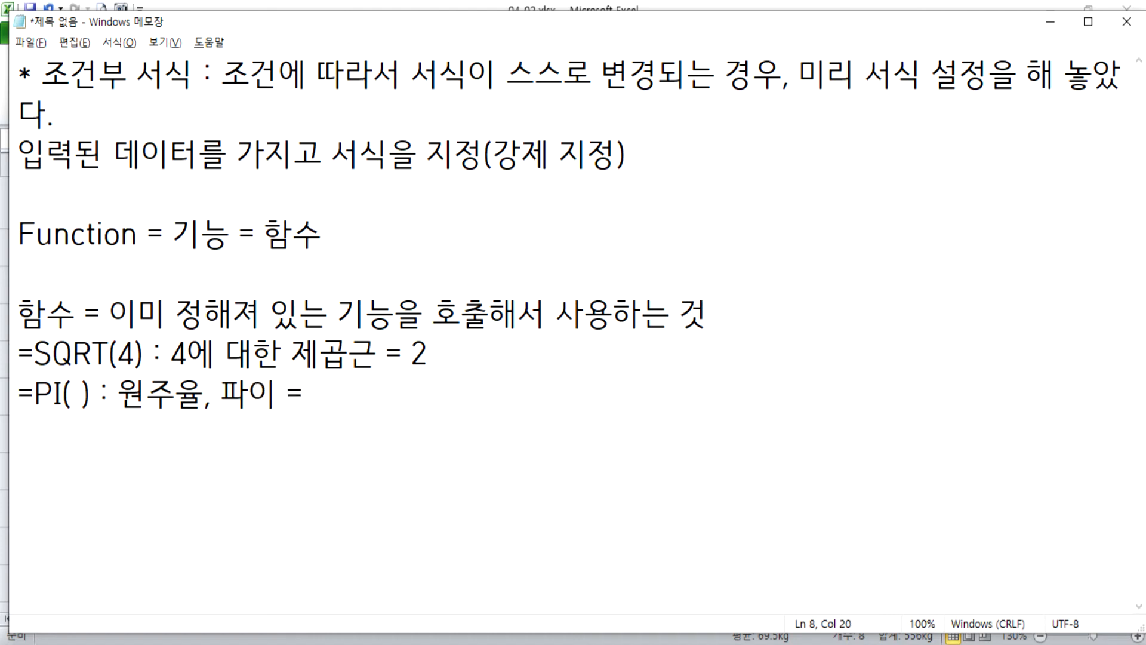
type(" 3.1")
Complete the PI example with the value "= 3.141592....".
type("59")
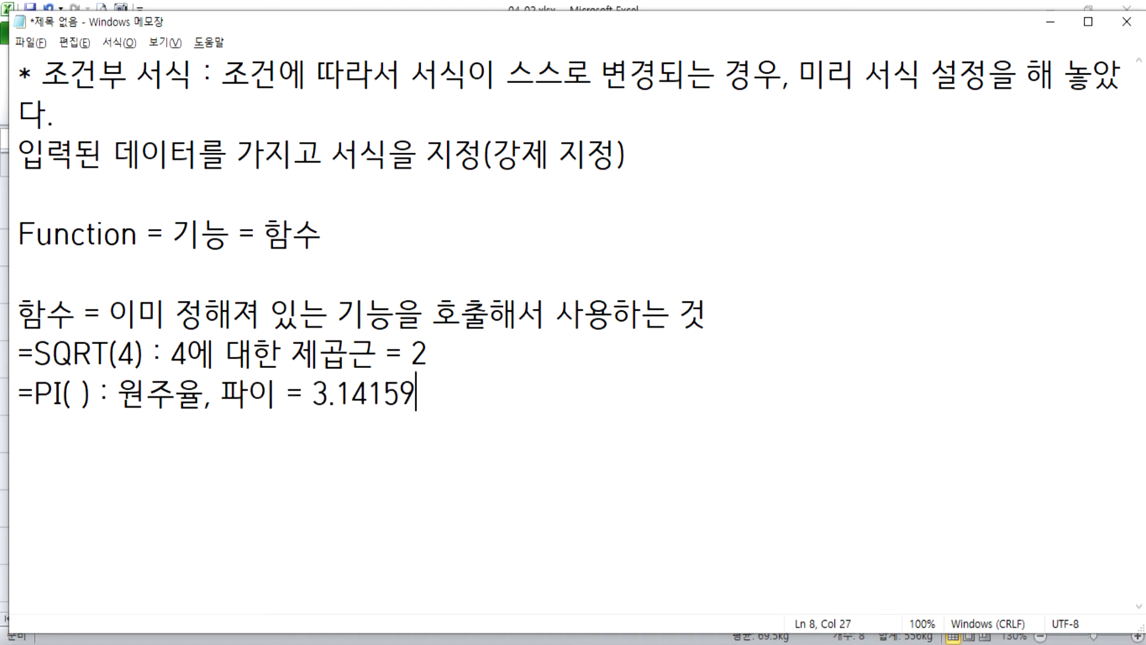
type("293.")
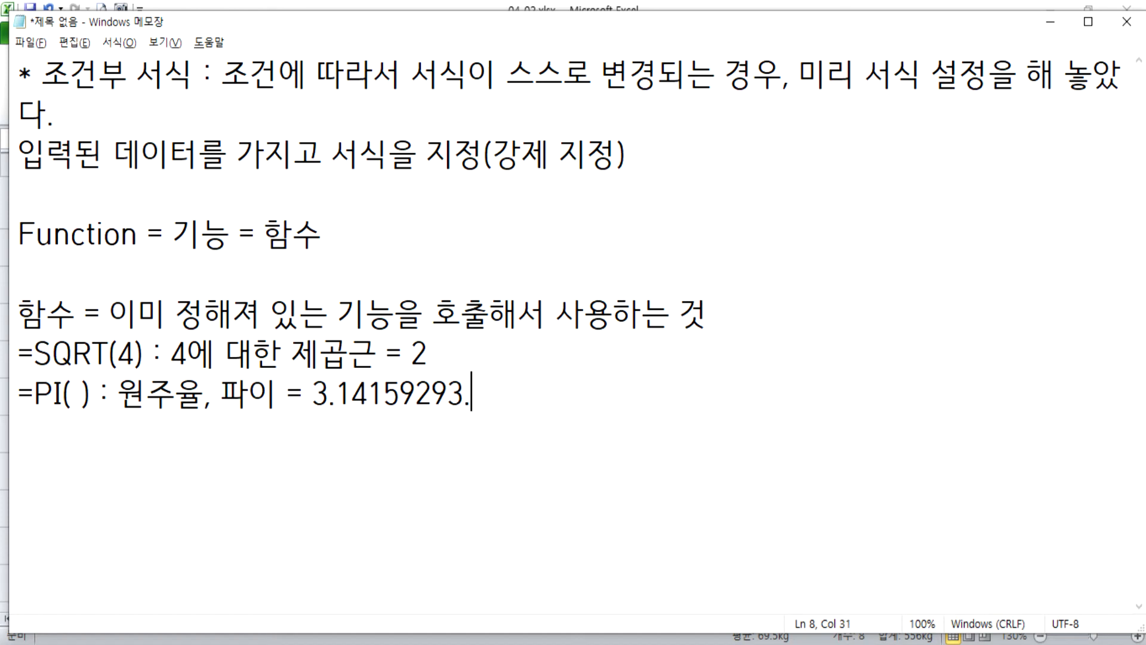
type("...")
key("Left")
key("Left")
key("Left")
key("Left")
key("Left")
key("Left")
key("Delete")
key("Delete")
key("End")
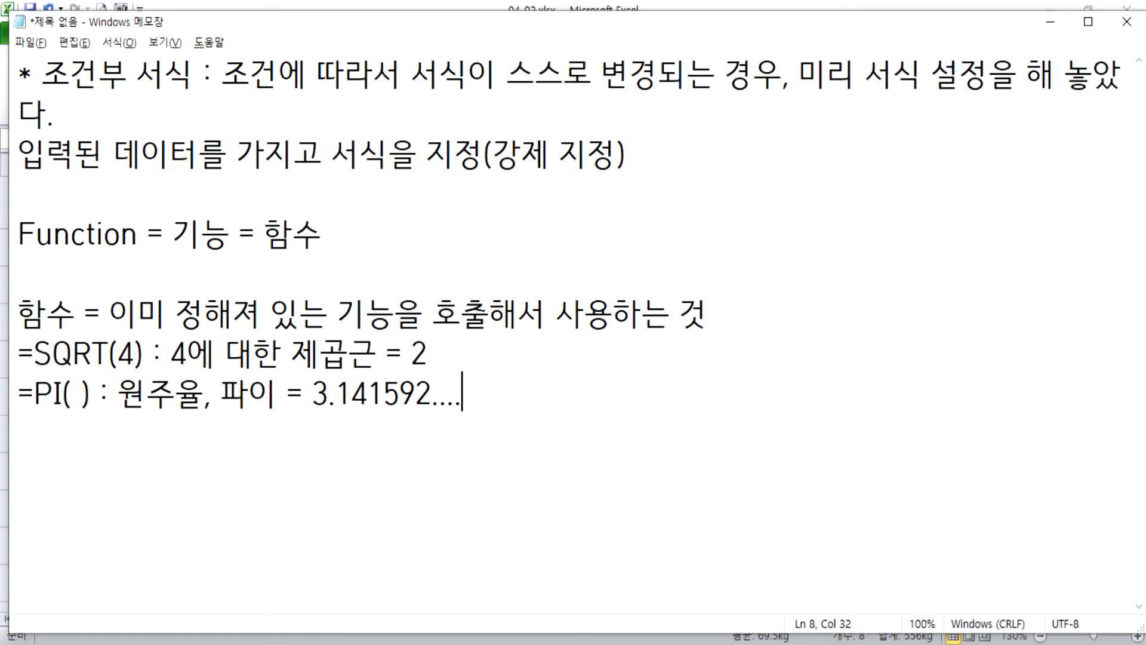
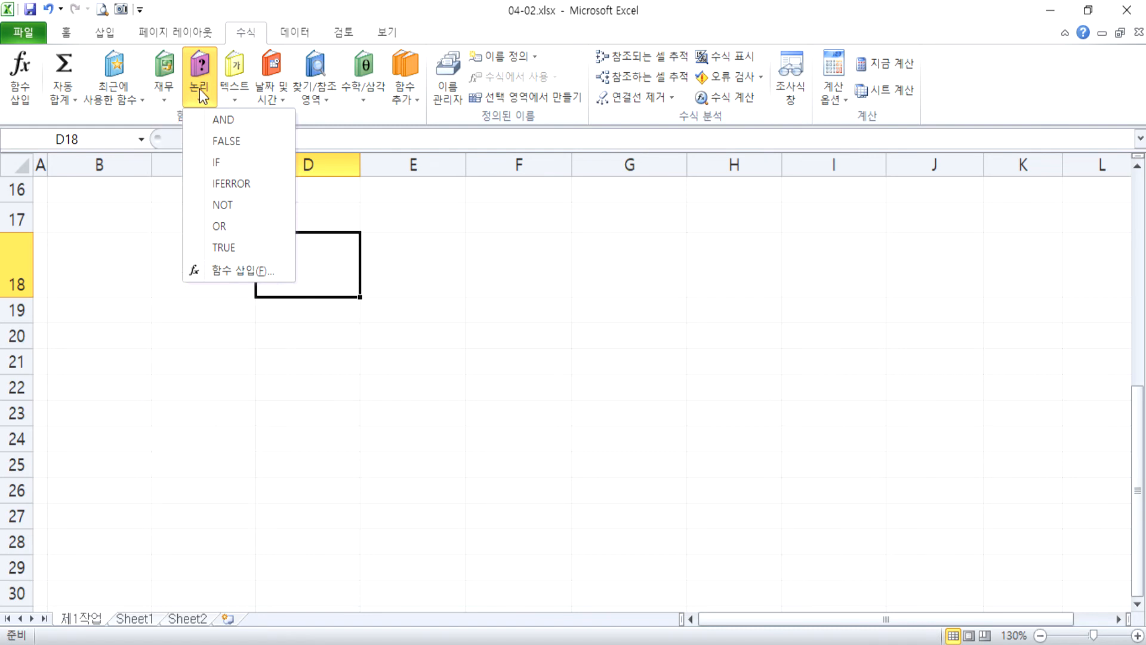
Examine the text, date and time, lookup, math and additional function categories in the function library.
left_click(246, 96)
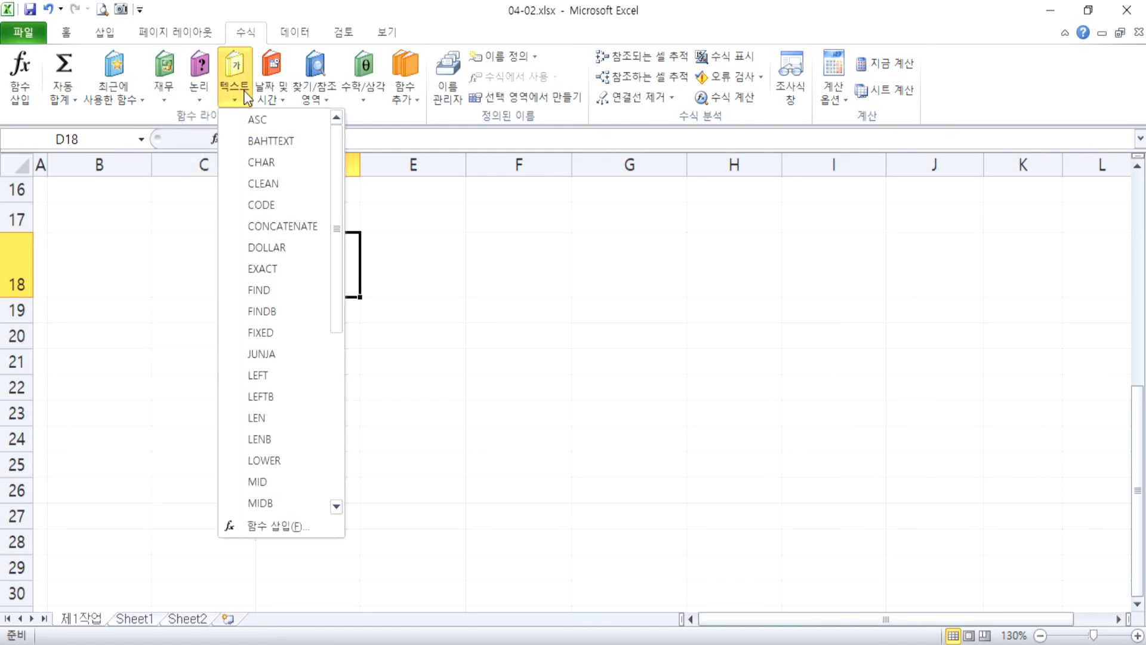
left_click(274, 96)
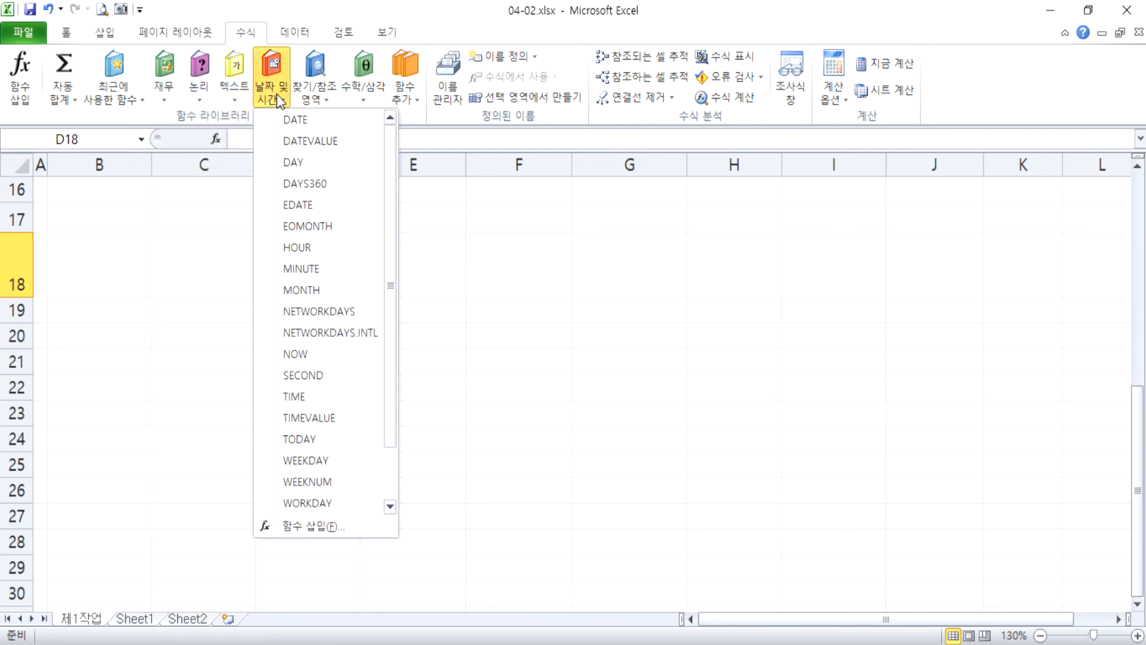
left_click(307, 103)
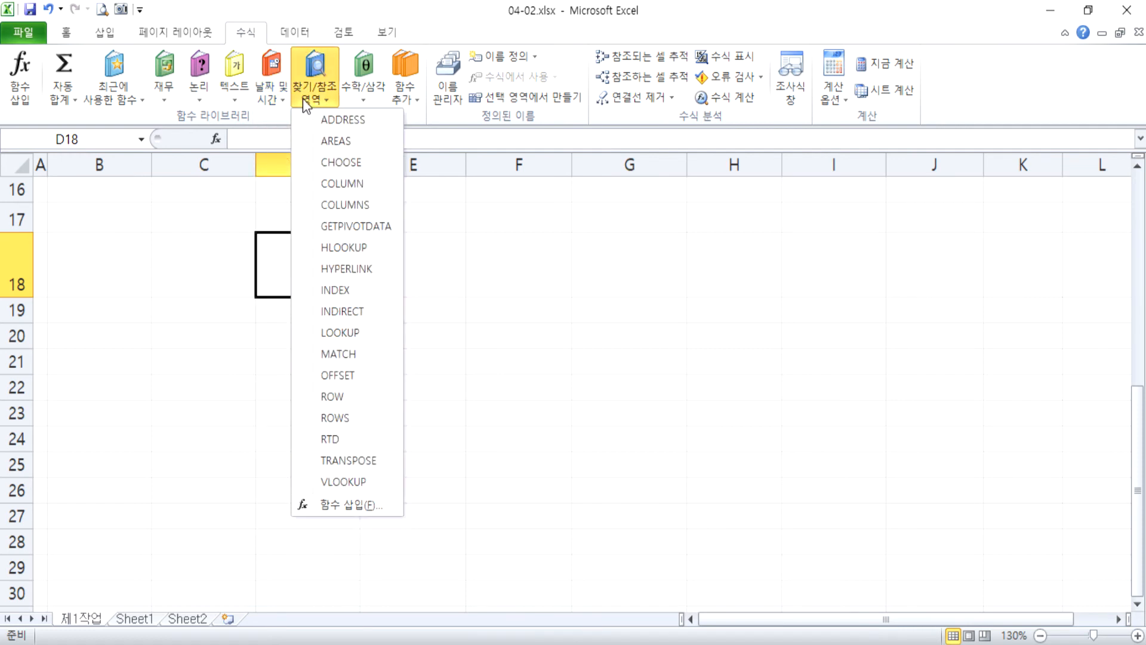
left_click(360, 93)
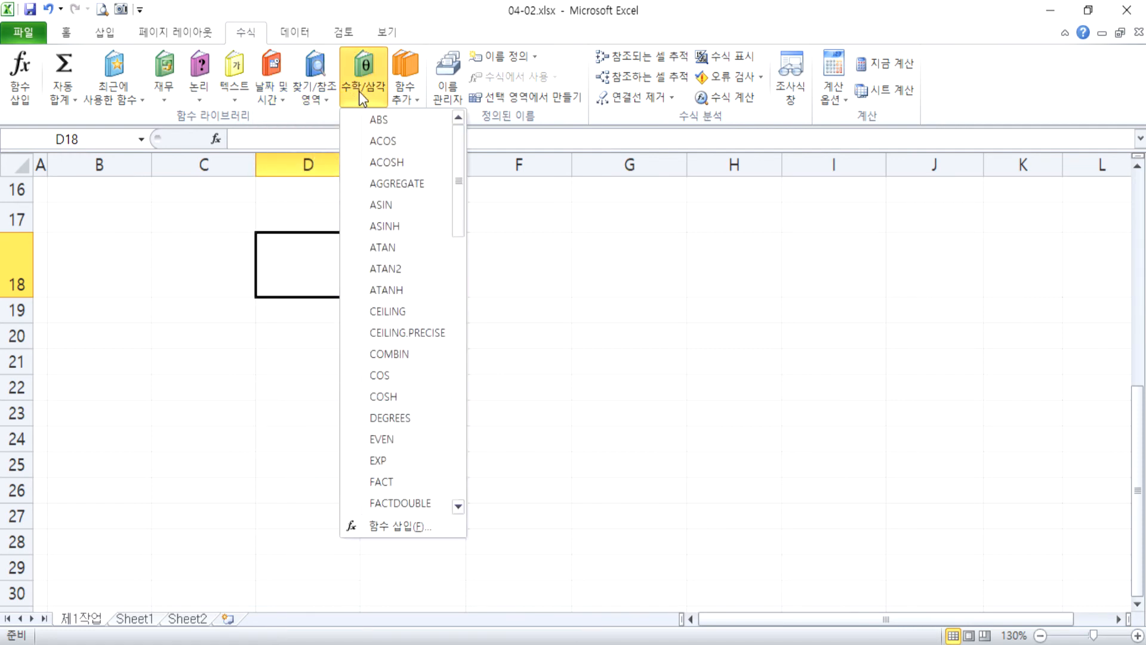
left_click(407, 95)
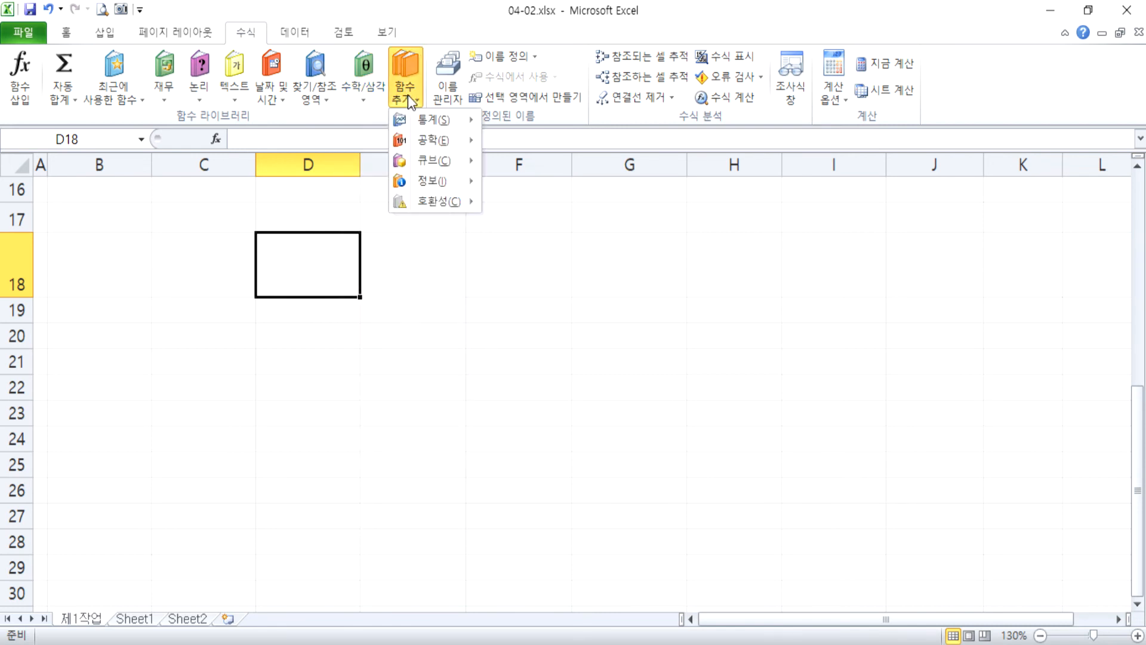
mouse_move(420, 135)
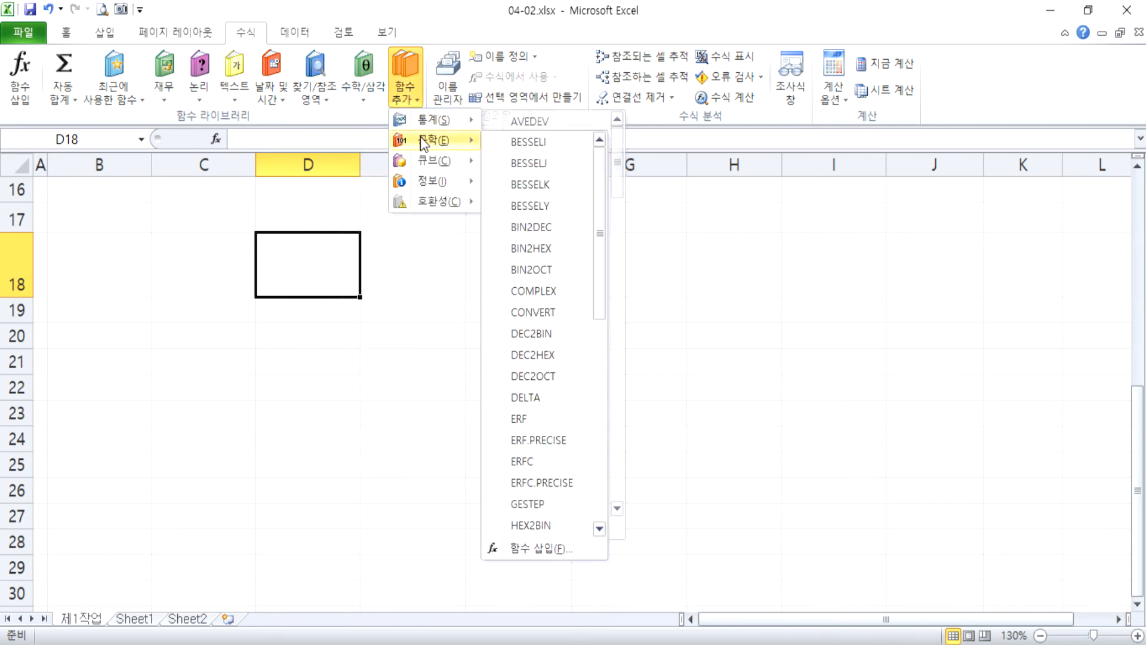
mouse_move(420, 159)
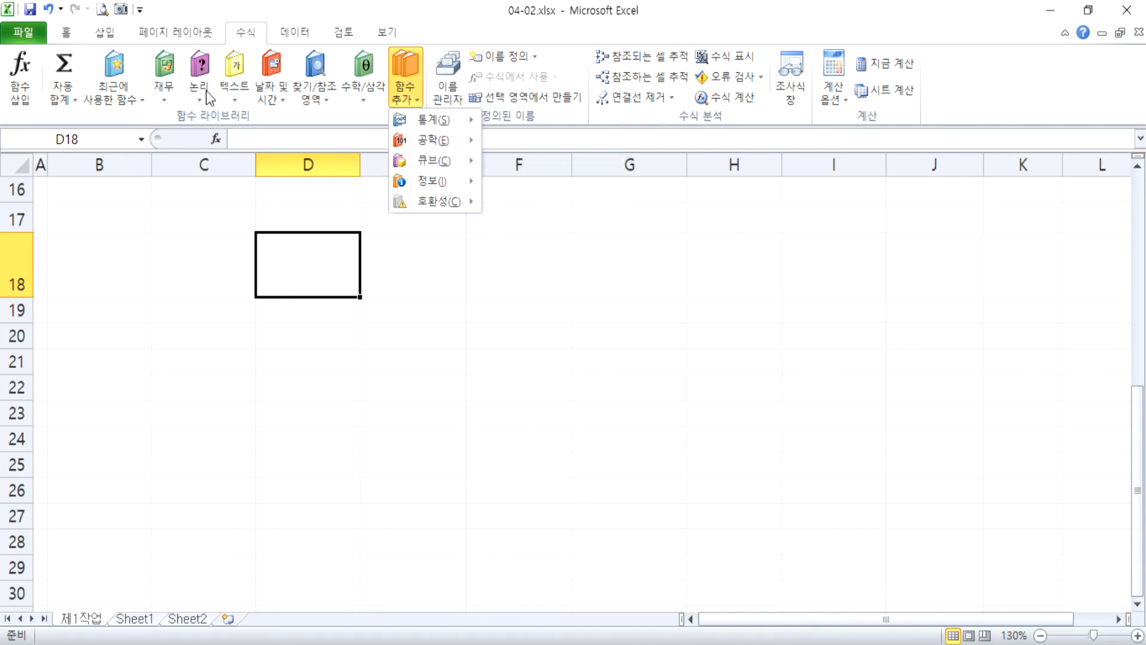
Examine the functions offered in the financial and the math and trigonometry categories, including COS, FACT, MOD and PI.
left_click(165, 99)
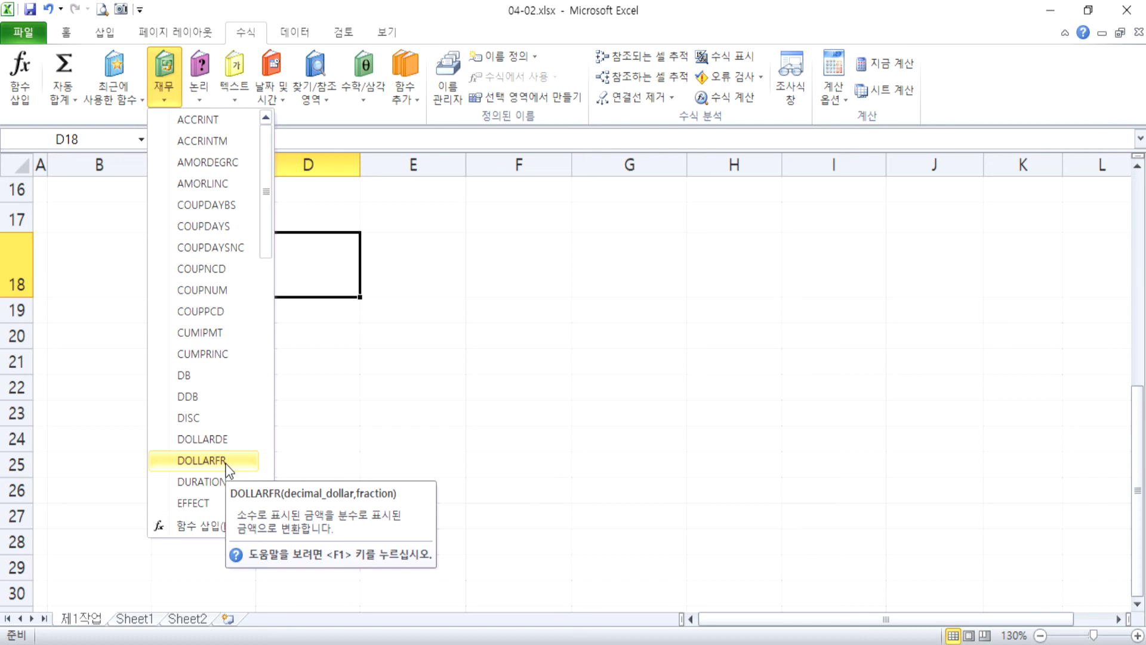
scroll(228, 462, "down", 5)
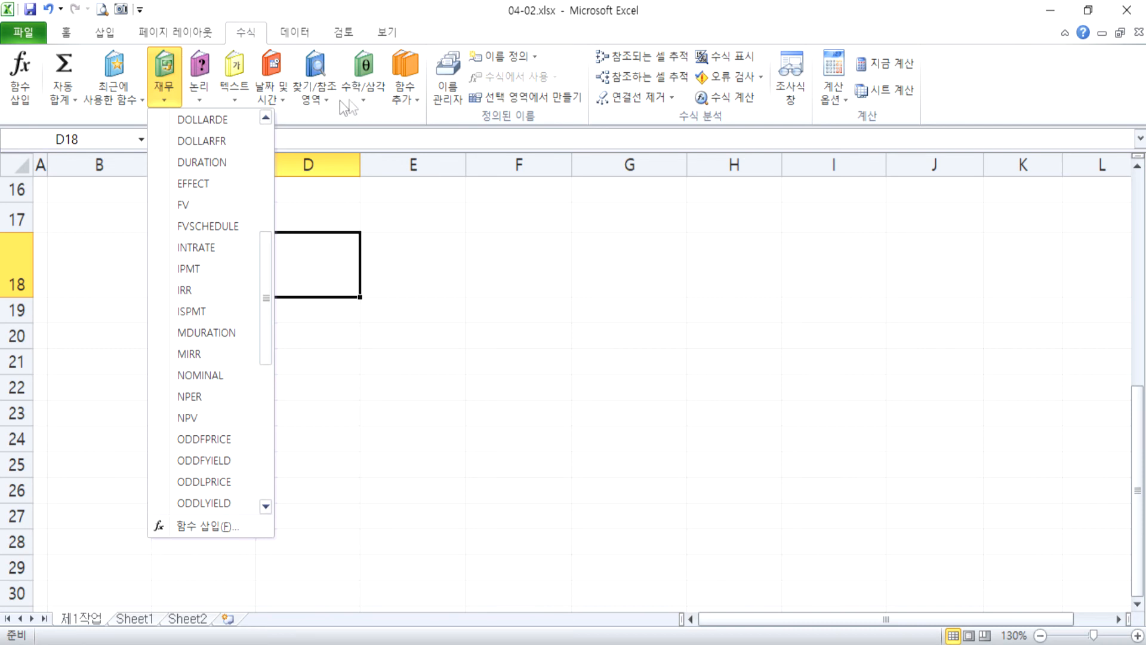
left_click(358, 101)
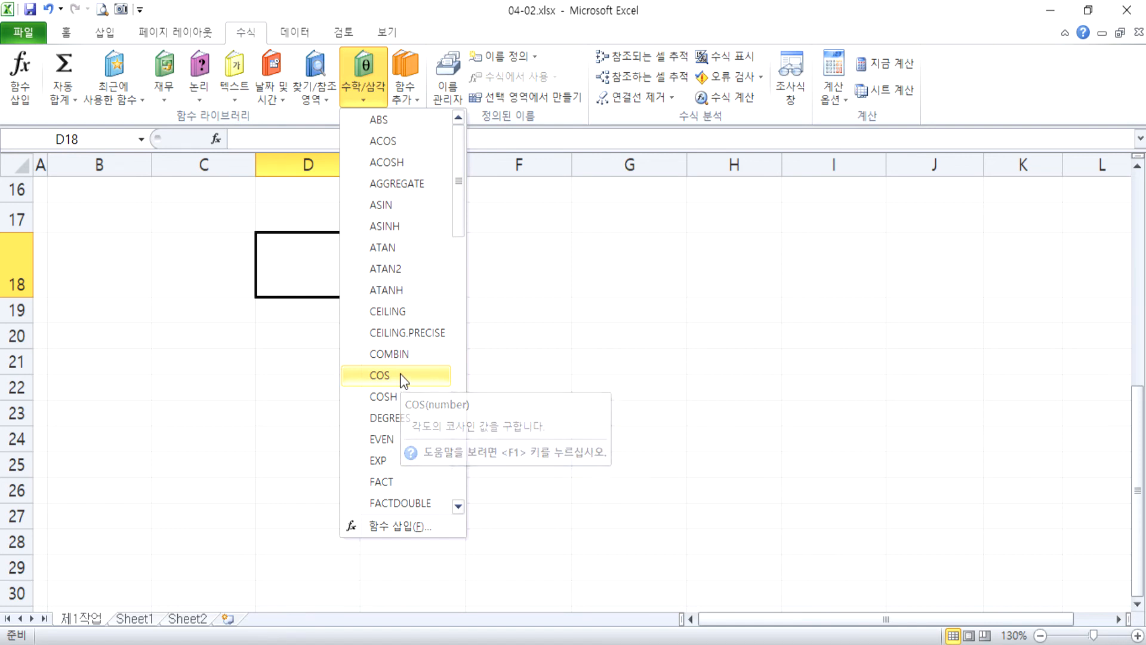
scroll(402, 379, "down", 1)
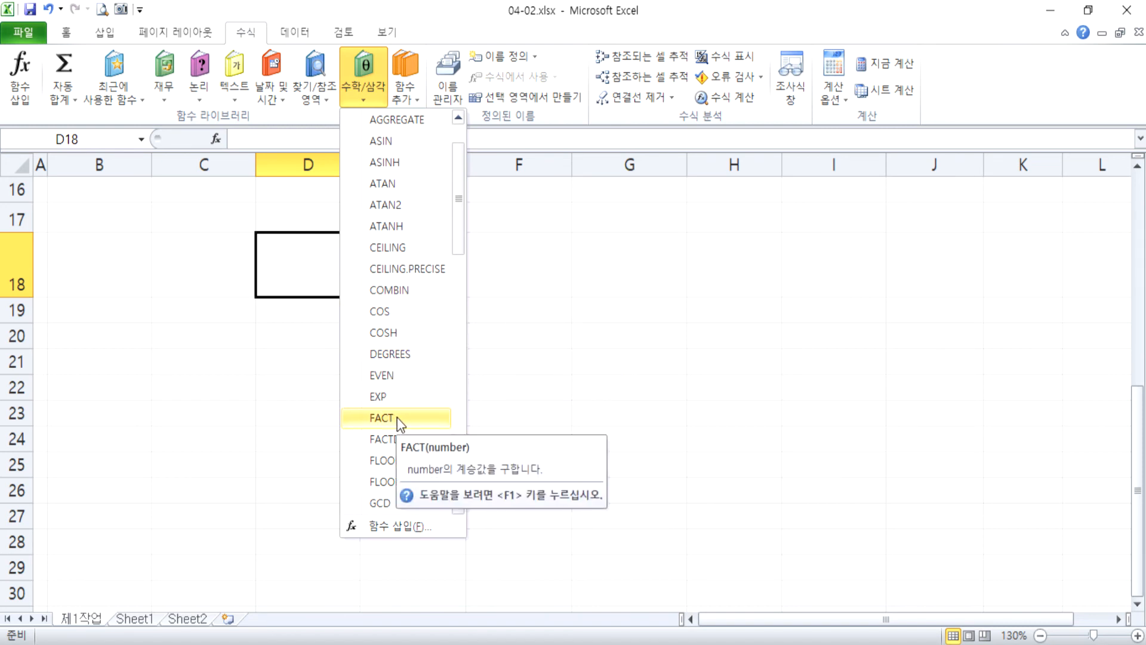
scroll(415, 416, "down", 3)
scroll(415, 411, "down", 2)
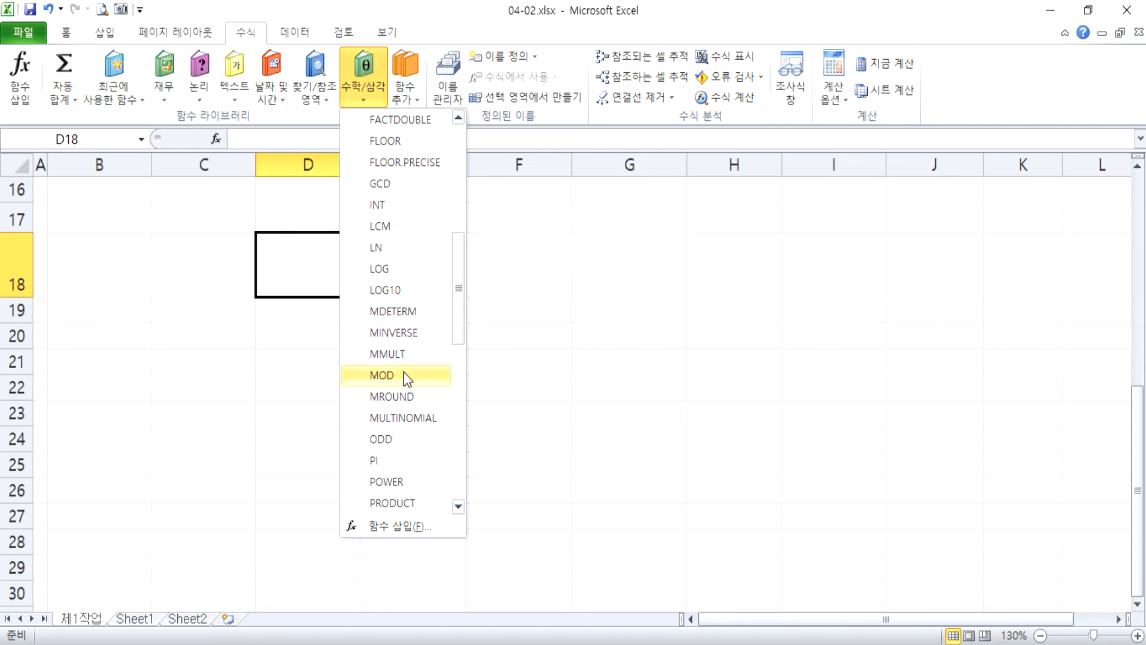
scroll(404, 372, "down", 2)
scroll(406, 376, "down", 1)
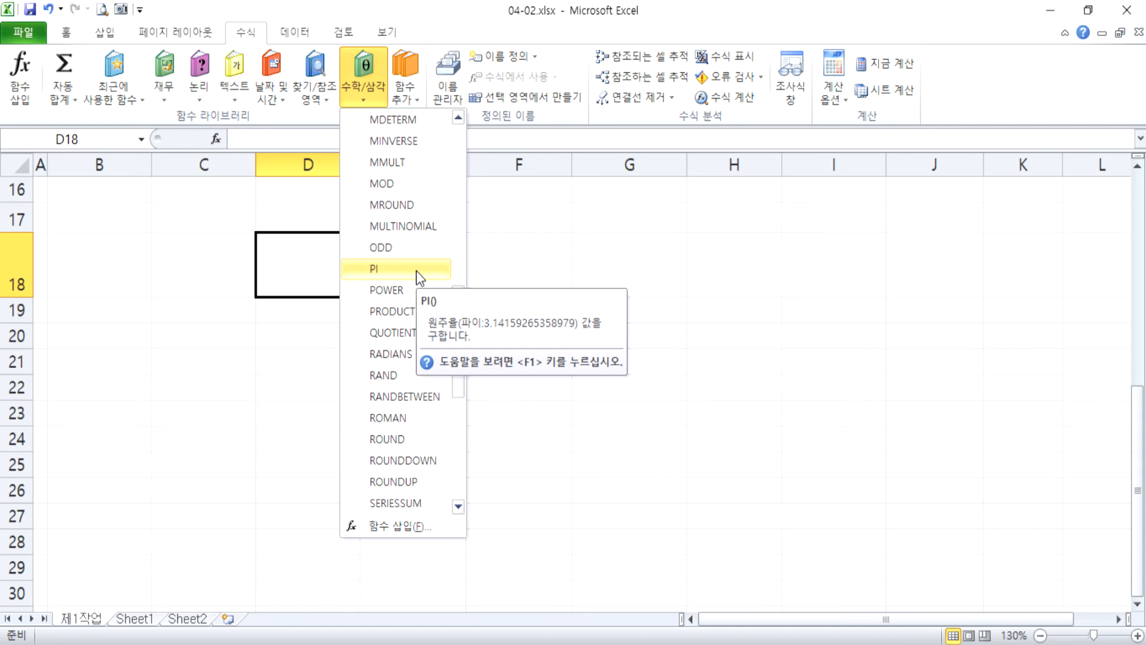
Close the function list and switch to the Sheet1 worksheet.
left_click(186, 347)
left_click(134, 621)
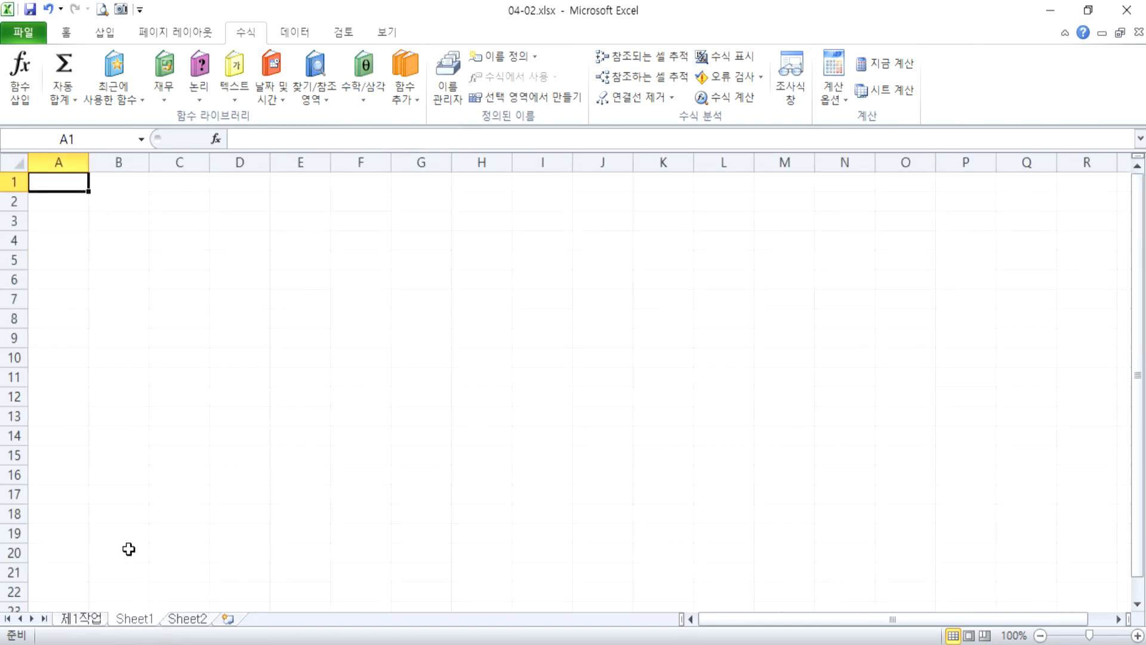
scroll(153, 523, "up", 8)
type("=T")
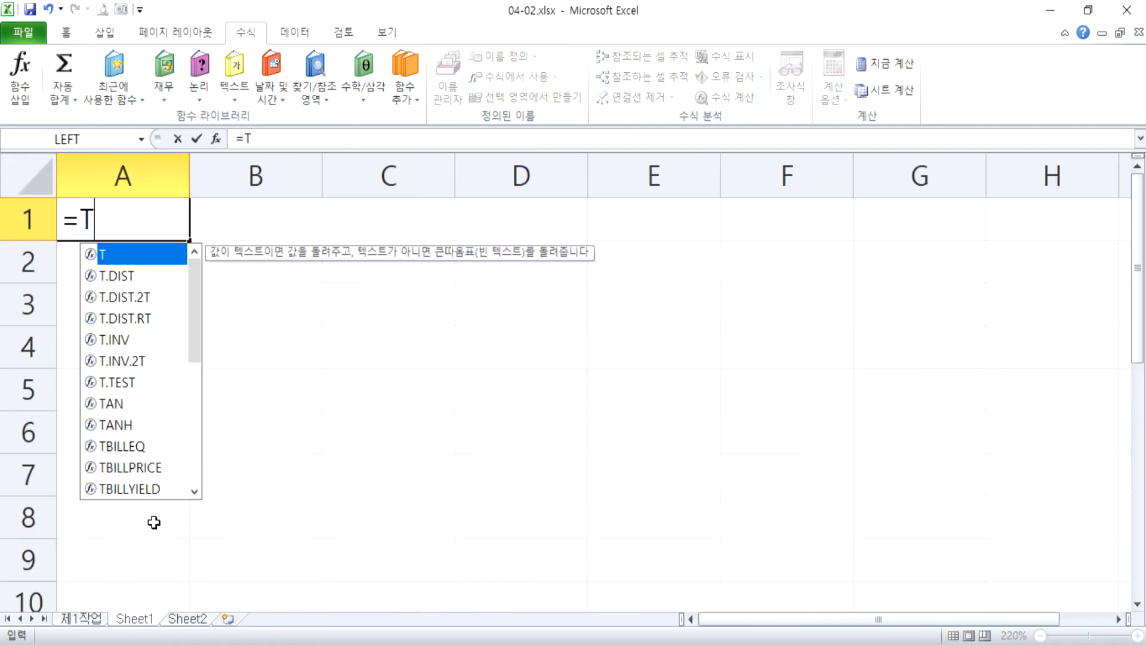
type("ODAY(")
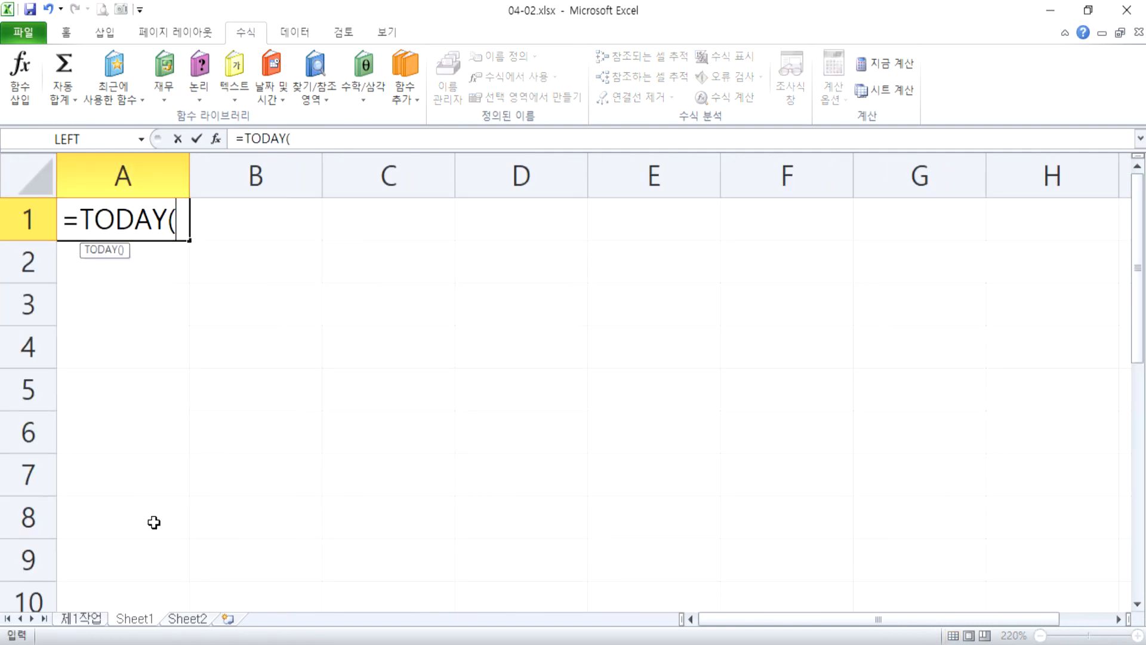
type(" )")
key("BackSpace")
key("BackSpace")
type(")")
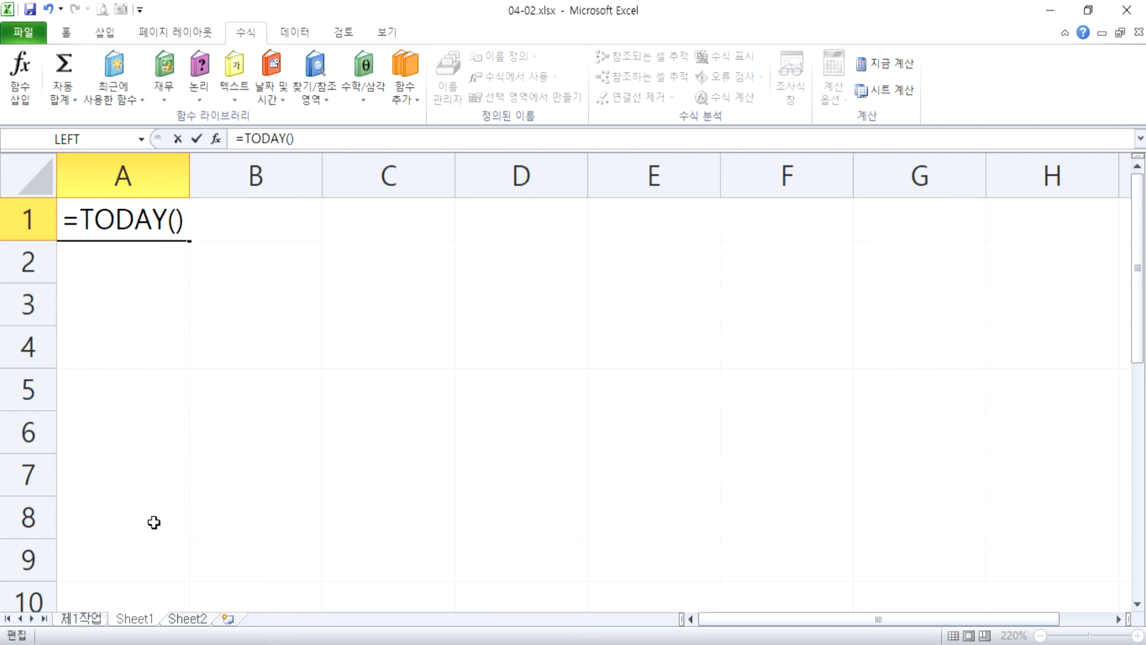
key("Escape")
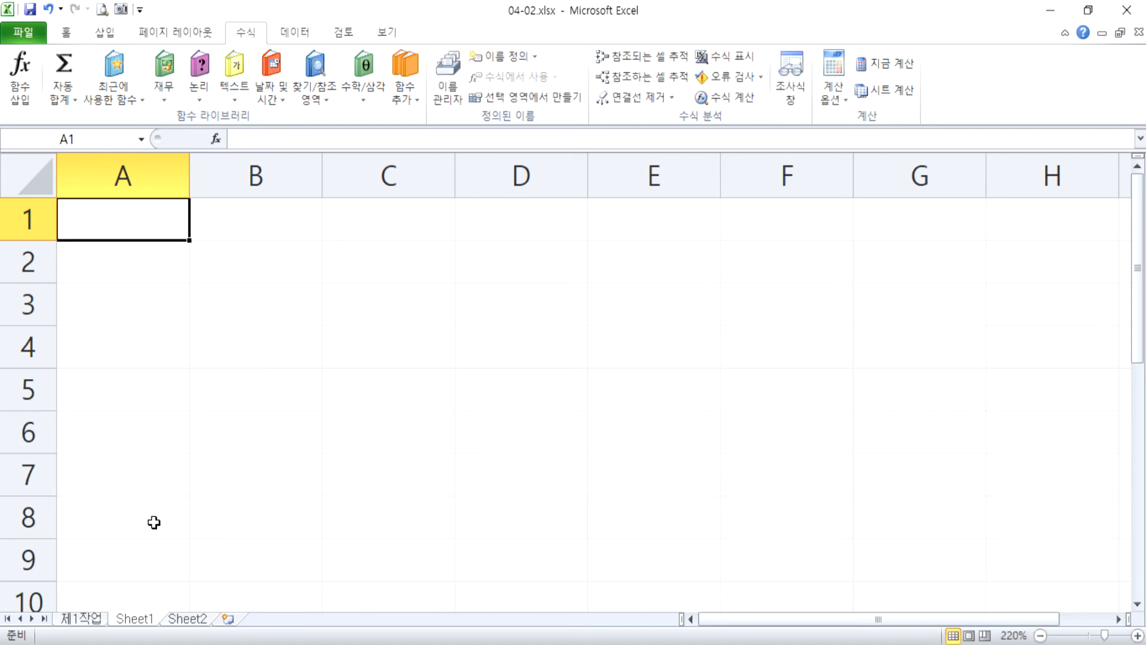
Enter the formula =TODAY() in cell A1 and check the formula stored in the cell.
type("=today()")
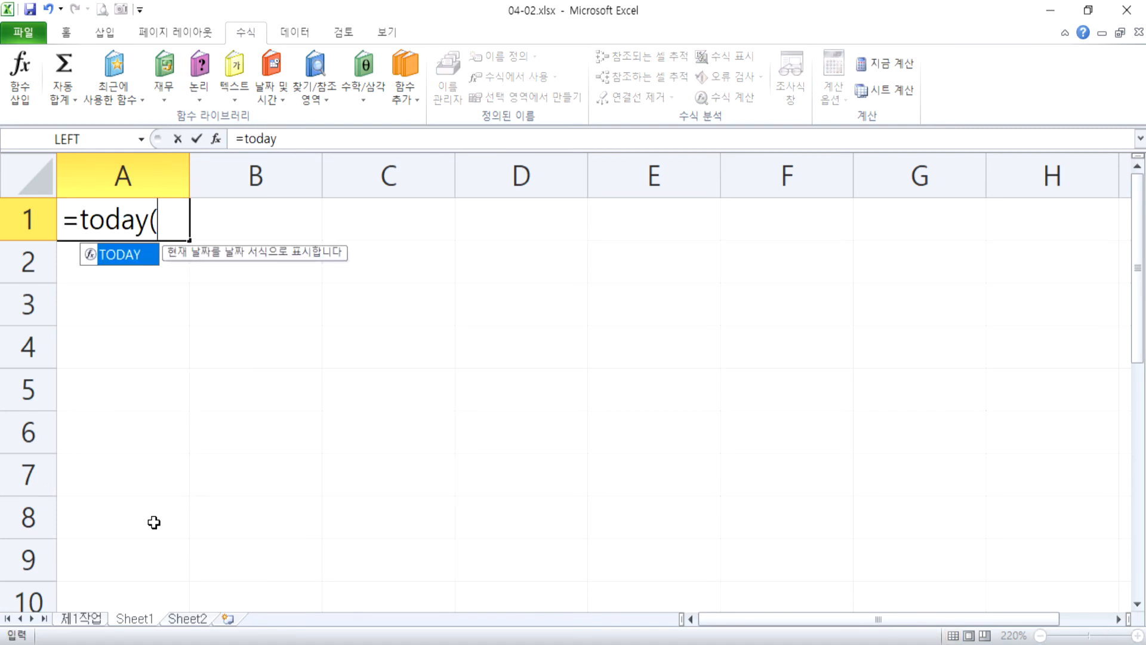
key("Return")
key("Up")
key("F2")
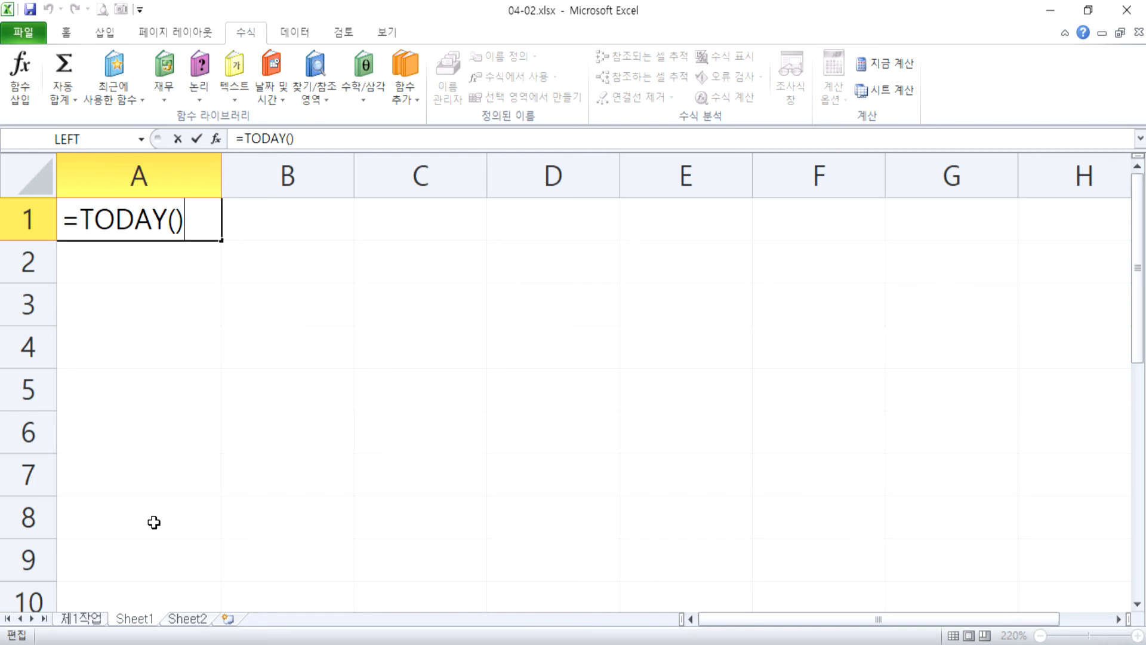
key("Return")
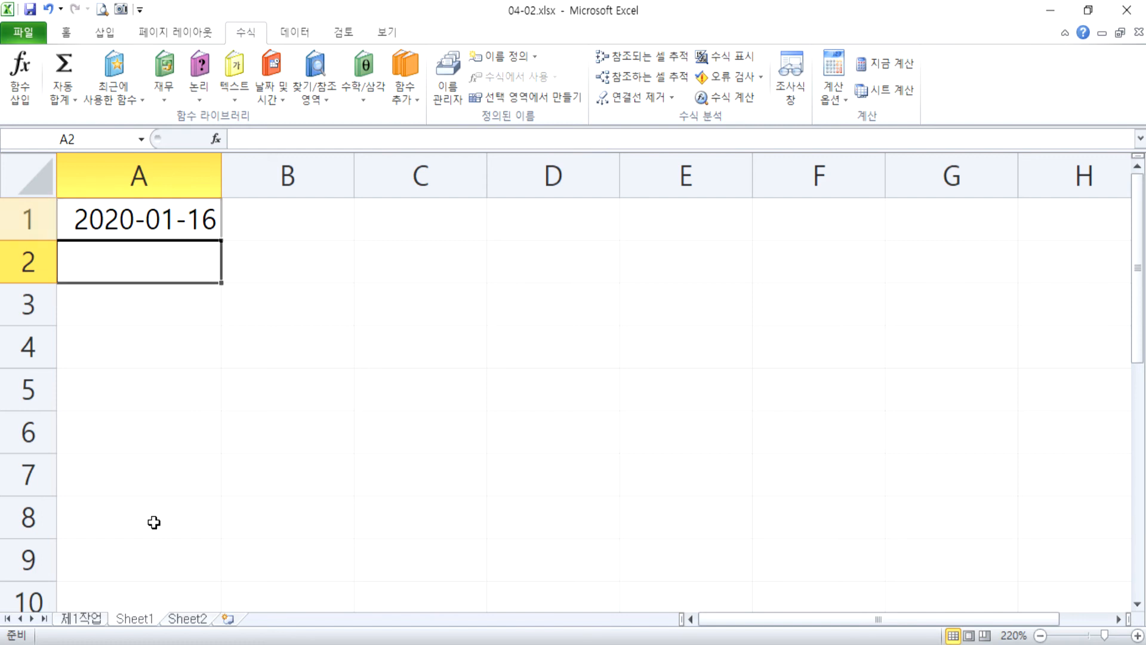
key("Up")
key("F2")
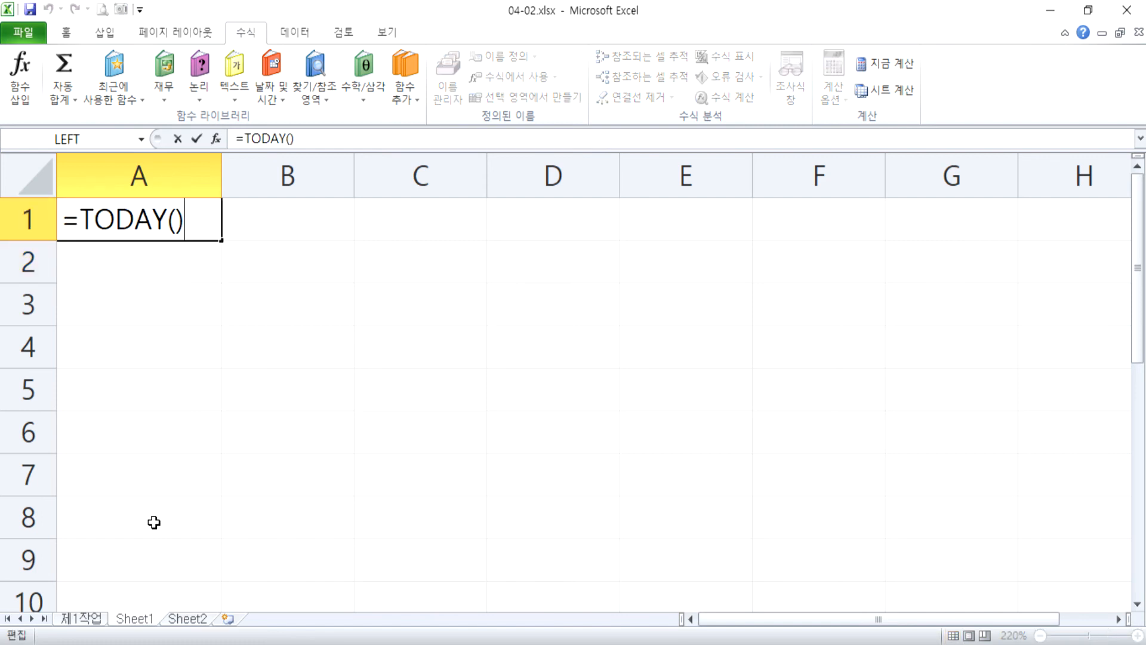
key("Return")
Enter the fixed date 2020-01-16 in cell A2 and check the cell's stored content.
type("2")
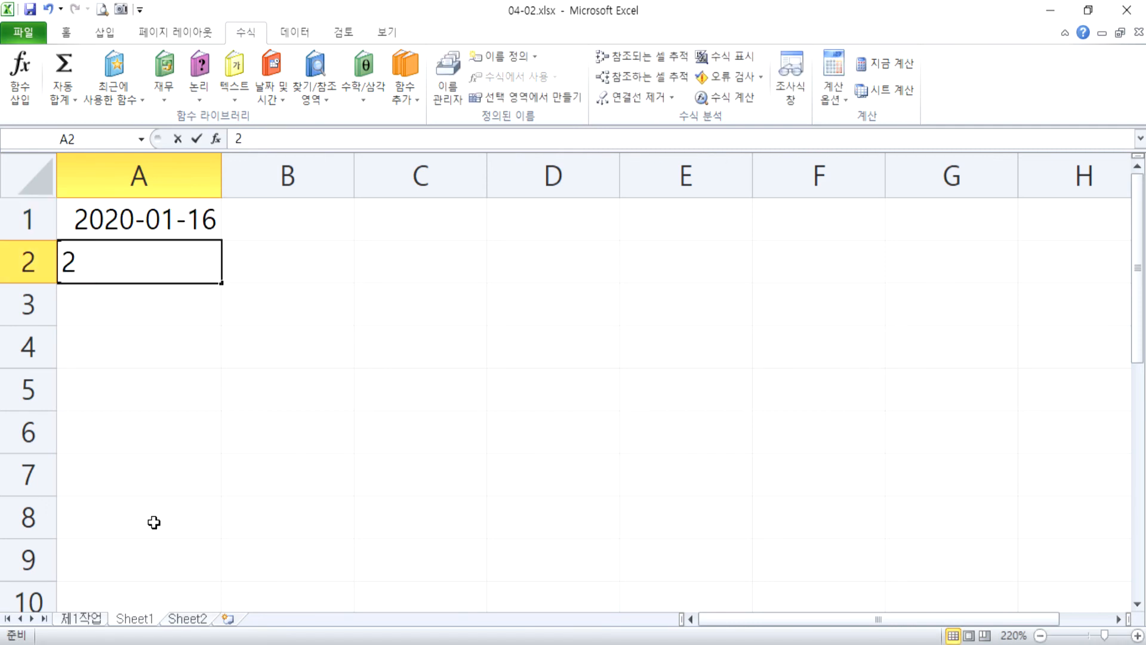
type("020-1-16")
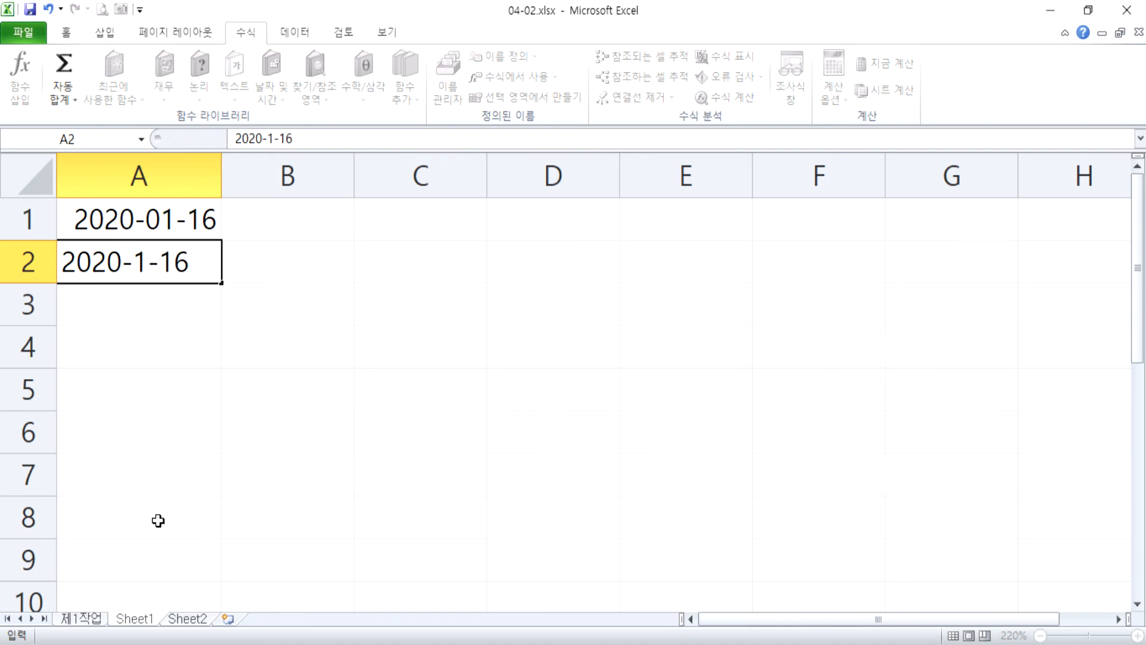
key("Return")
key("Up")
key("F2")
key("Escape")
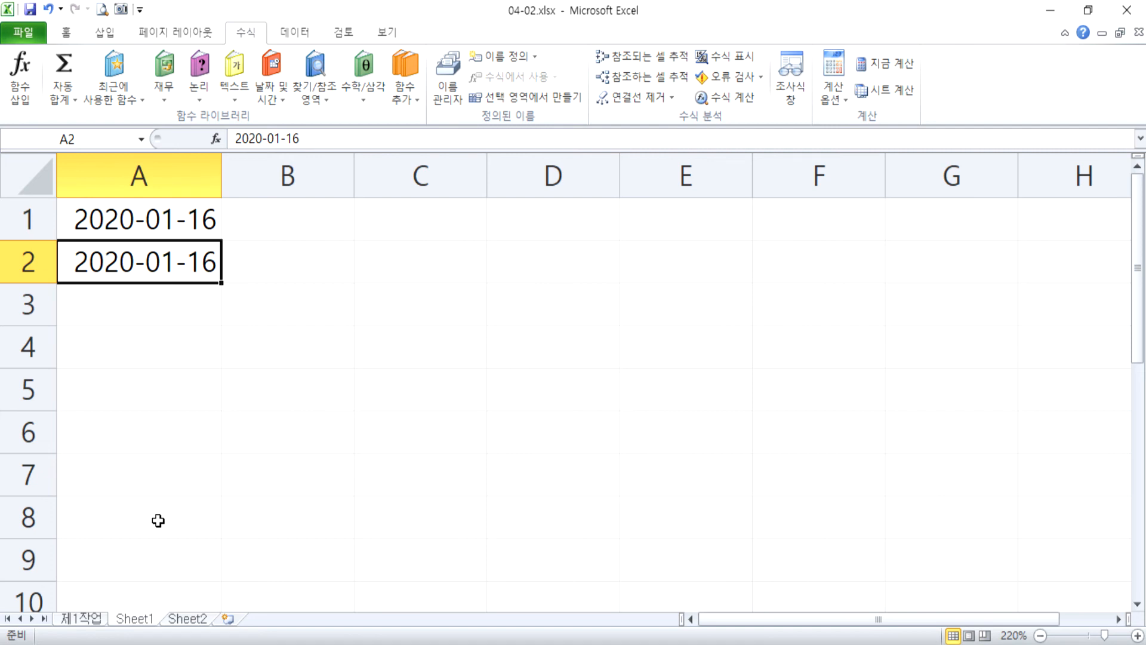
Compare the stored contents of cells A1 and A2 to distinguish the function from the directly entered date.
key("Up")
type("=TODAY()")
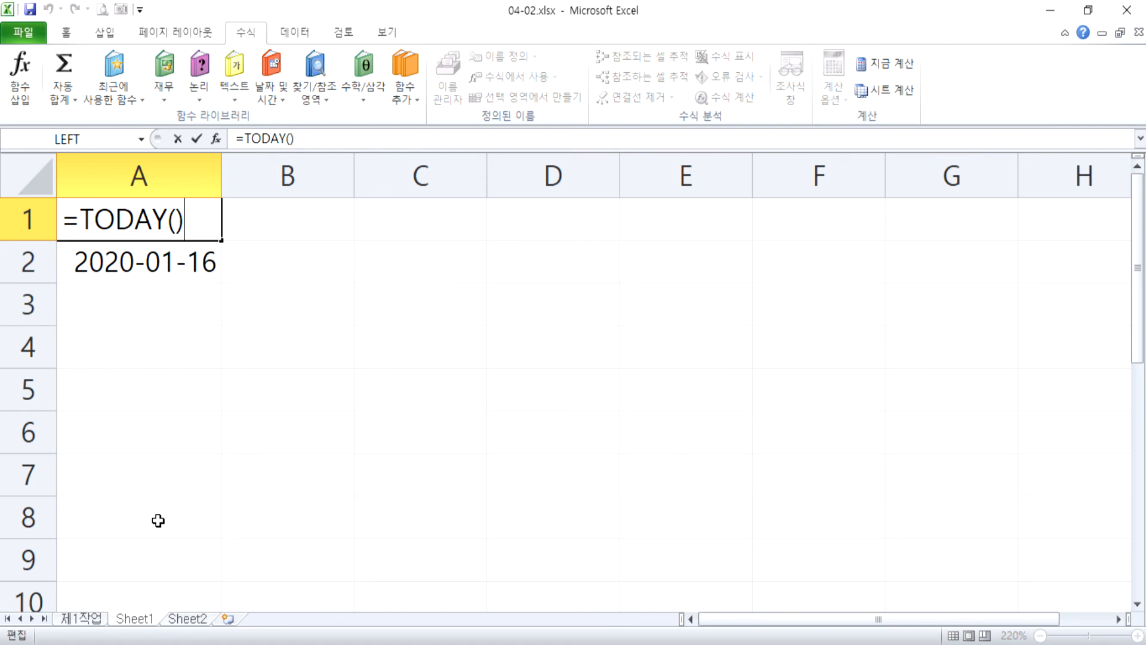
key("ctrl+Return")
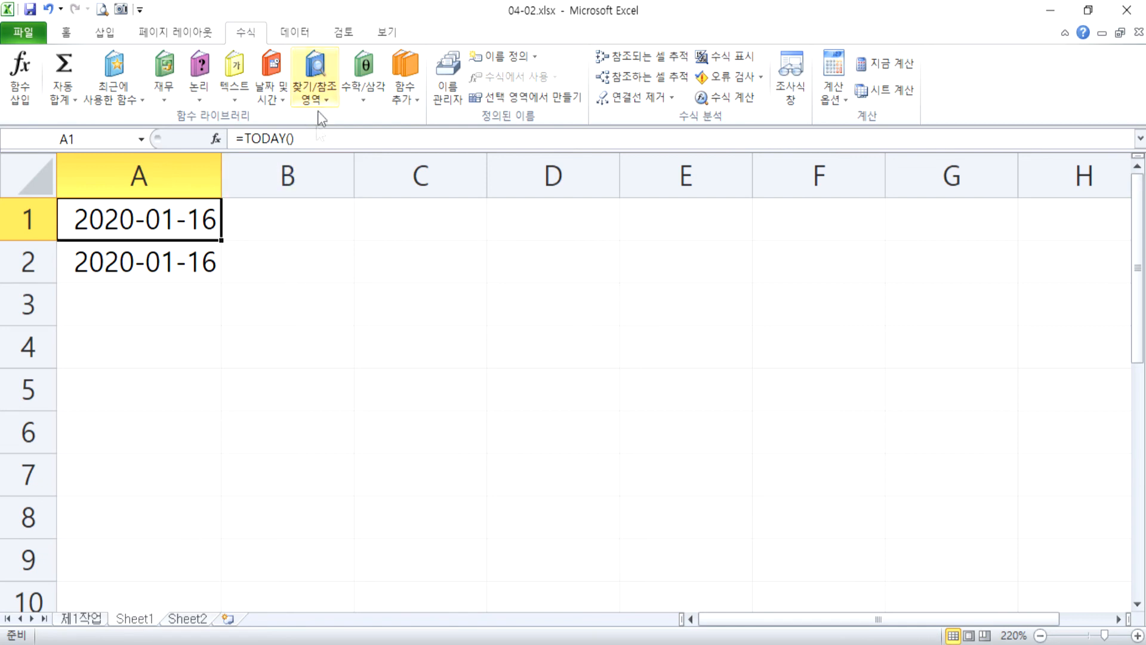
left_click(311, 141)
left_click_drag(311, 140, 222, 137)
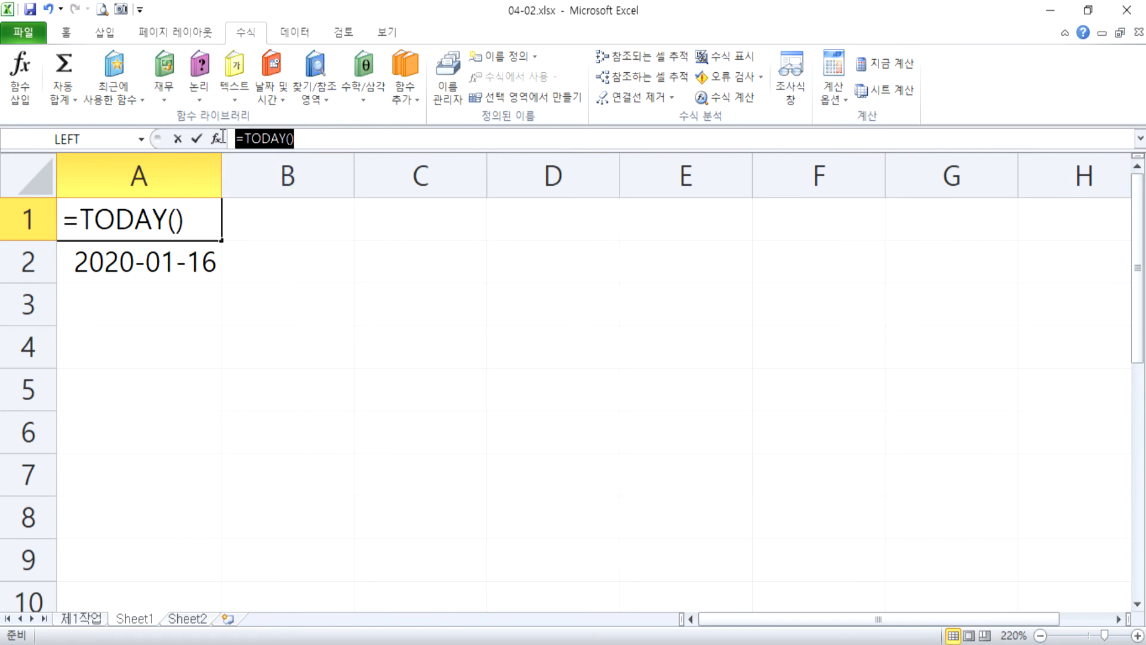
key("Escape")
left_click(185, 257)
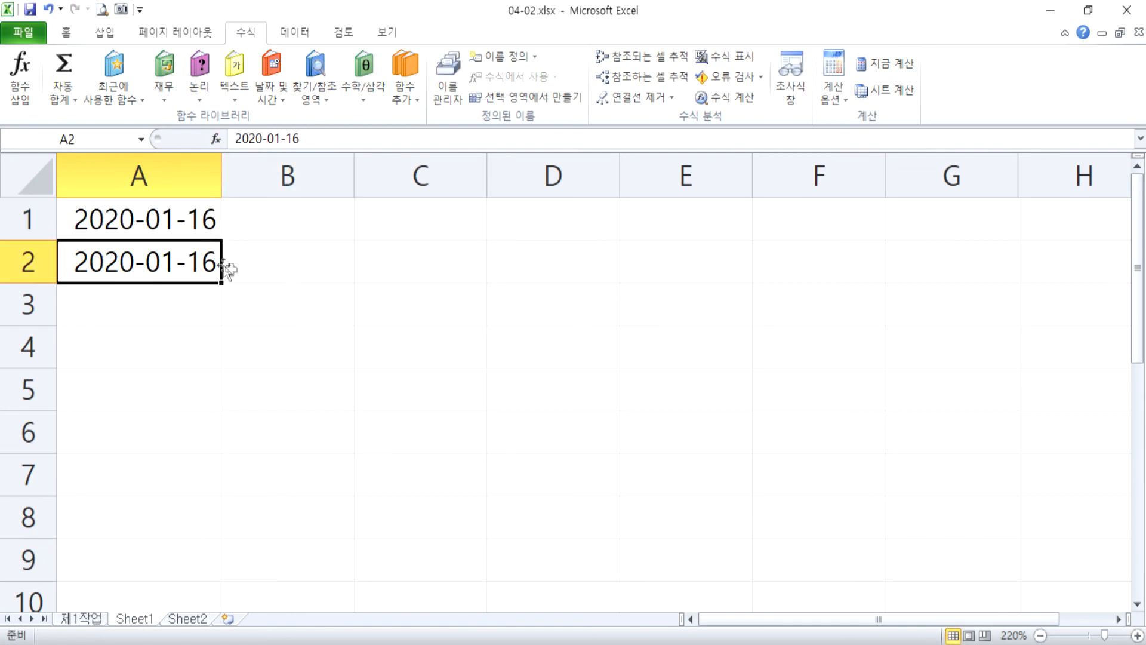
left_click_drag(304, 139, 222, 138)
left_click(184, 210)
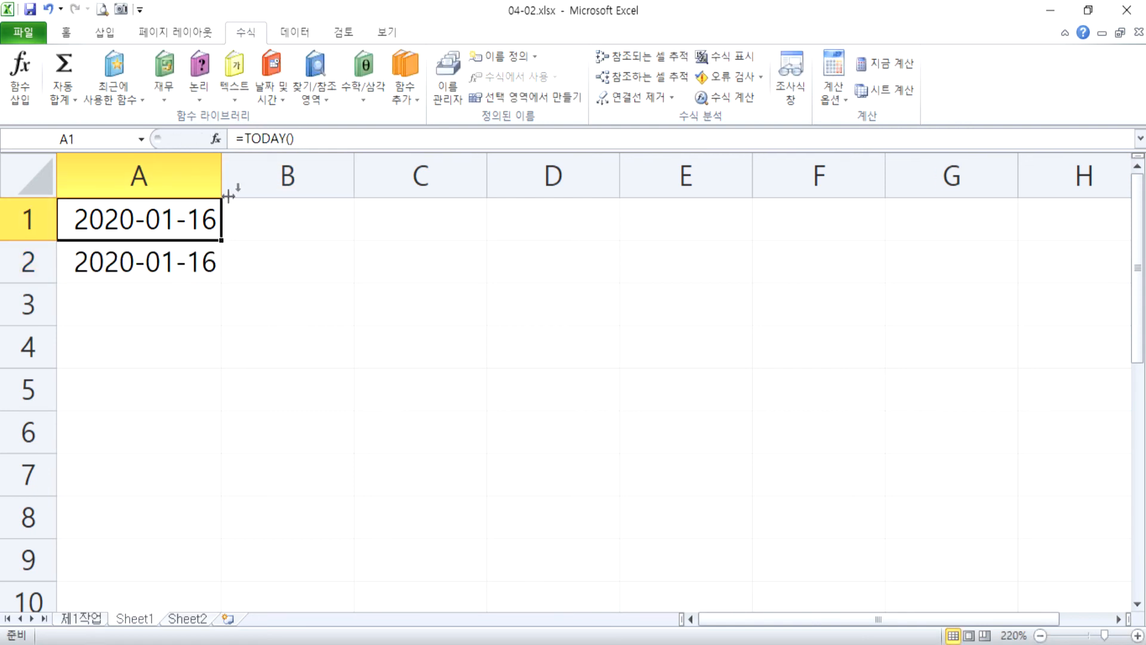
left_click_drag(309, 139, 230, 138)
key("Escape")
key("F2")
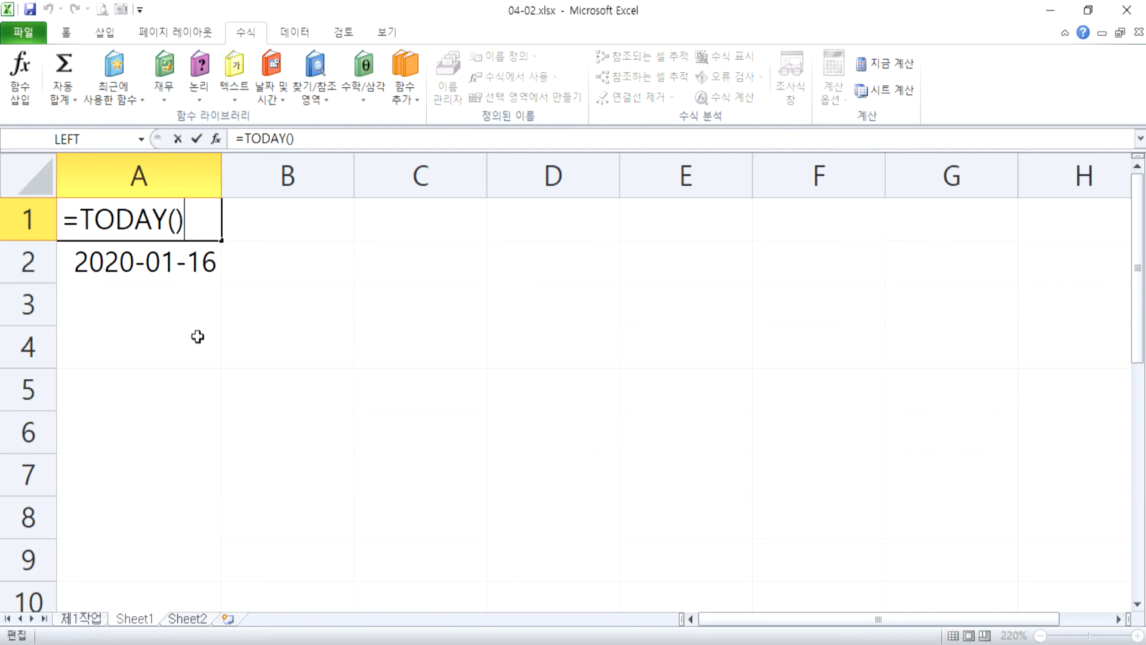
key("Escape")
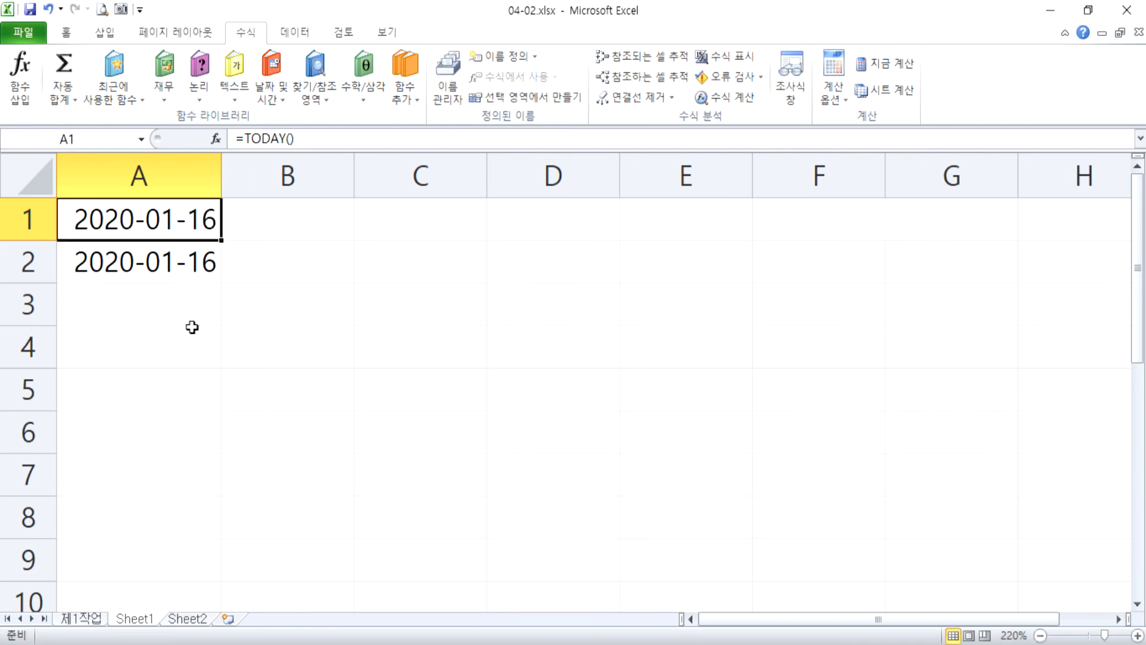
left_click(188, 317)
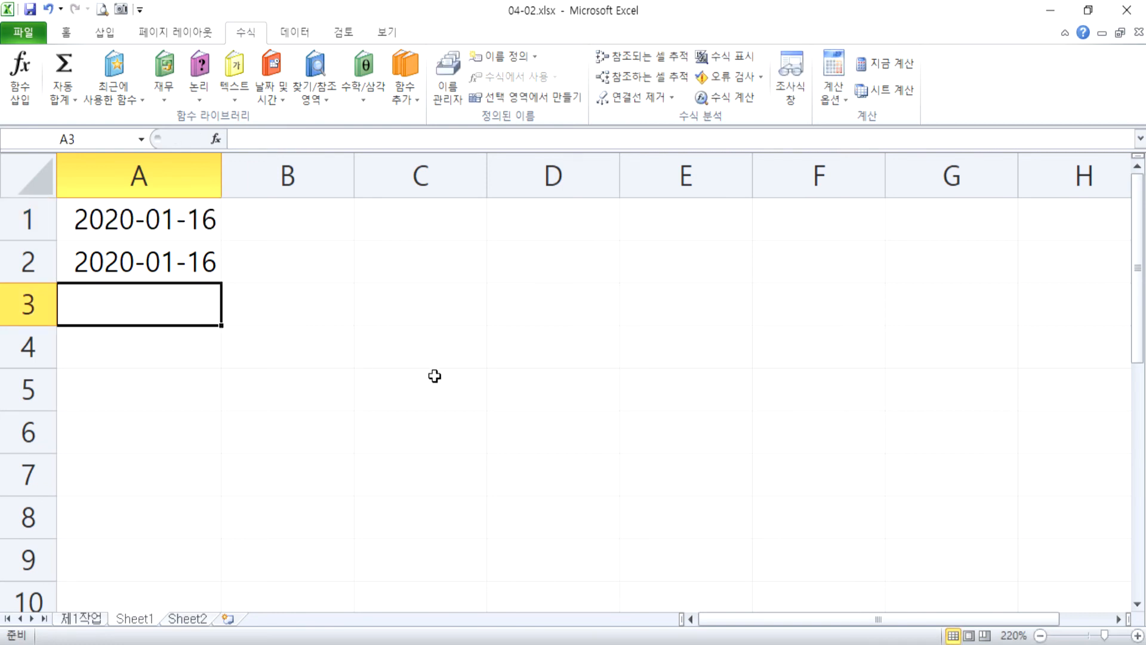
type("=")
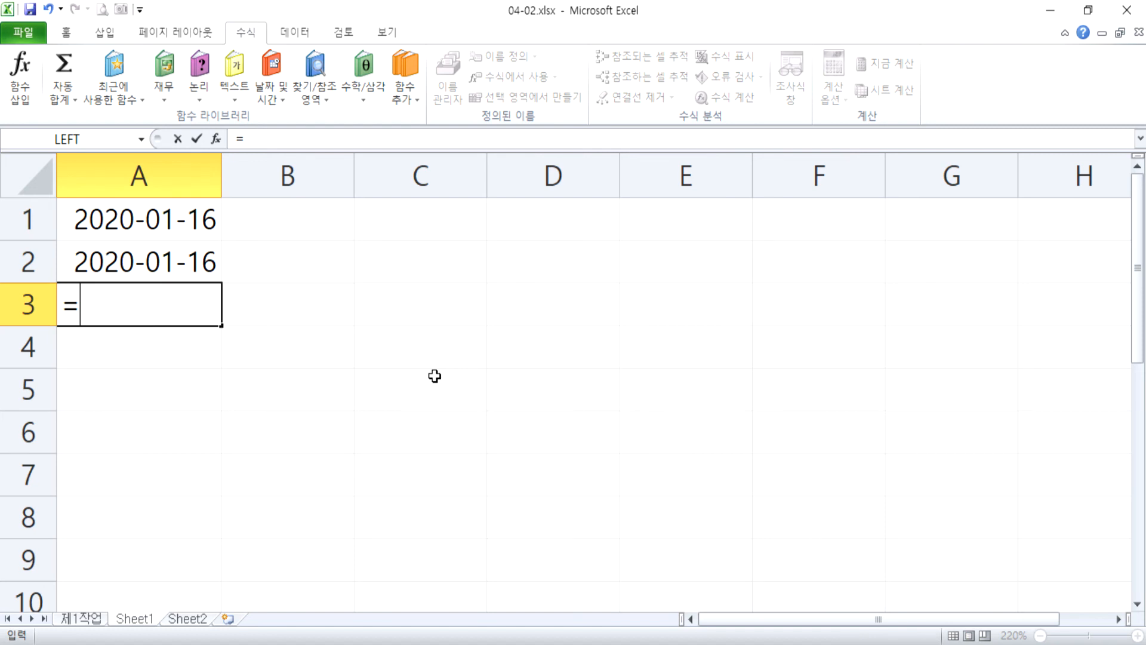
key("Escape")
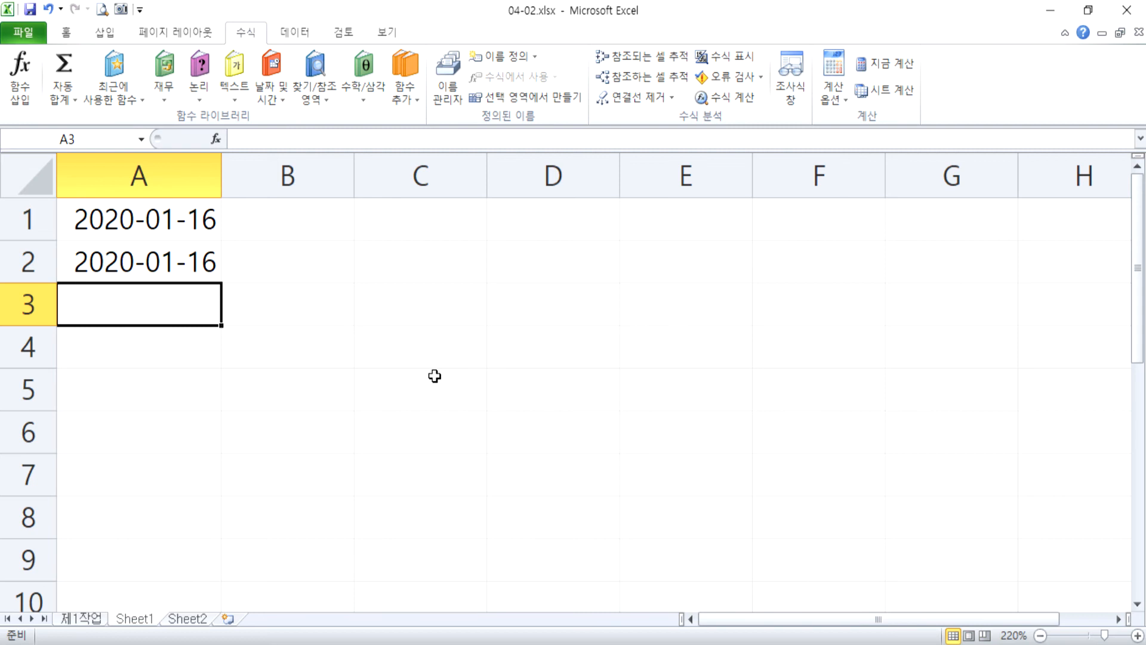
Enter the formula =2020-2000 in cell C2 and check the formula stored in the cell.
key("Right")
key("Right")
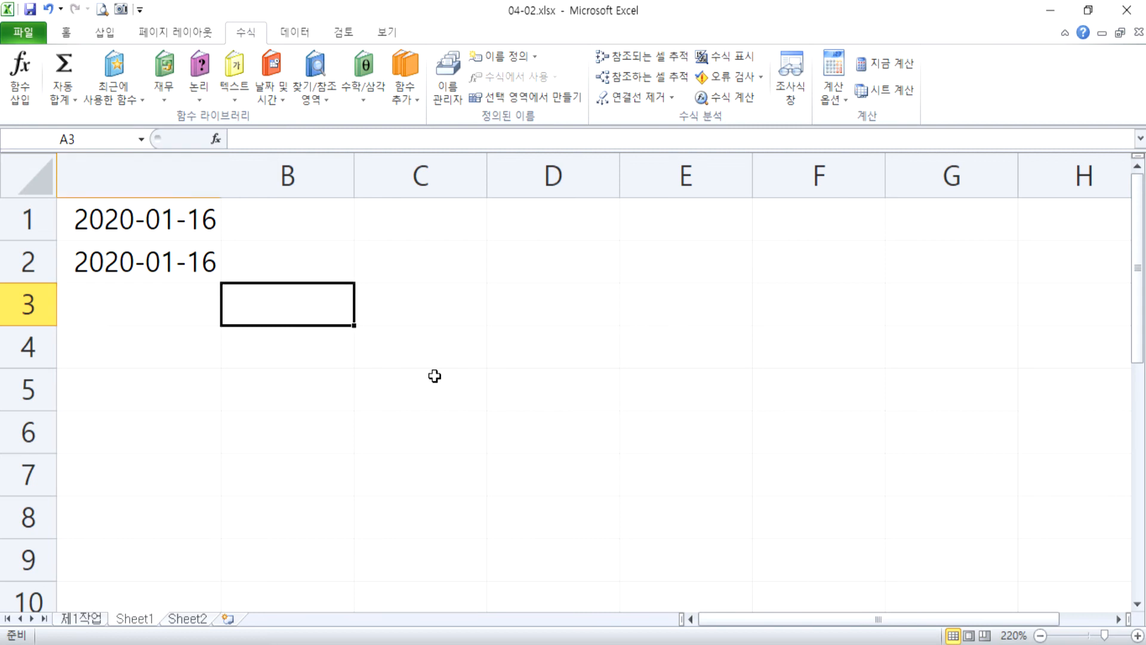
key("Up")
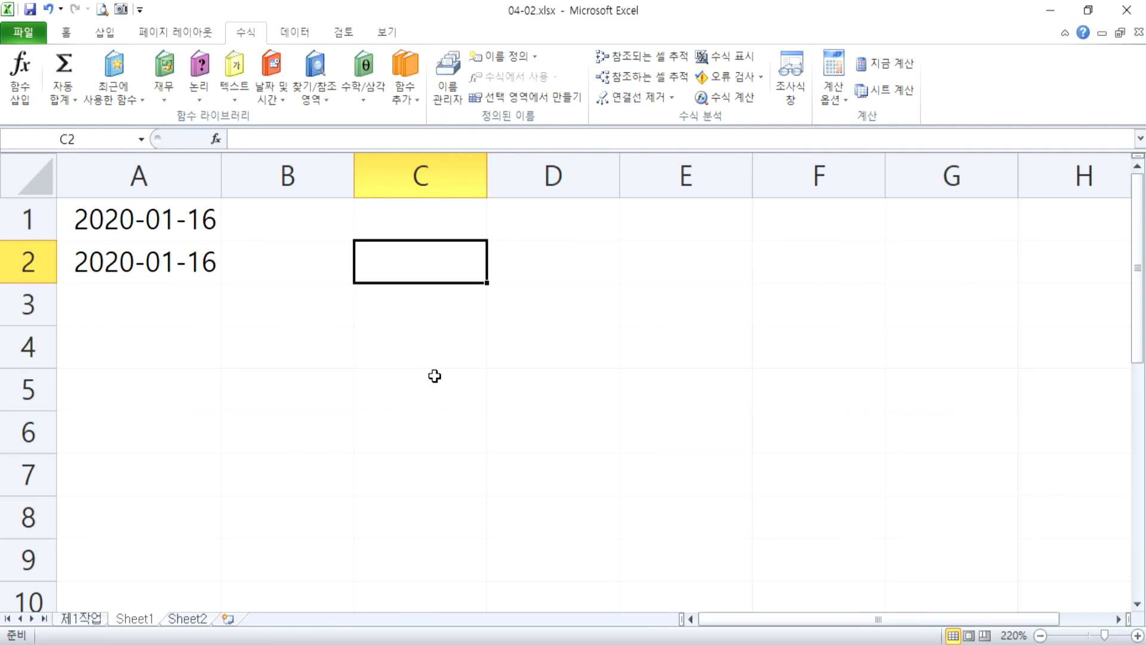
type("=")
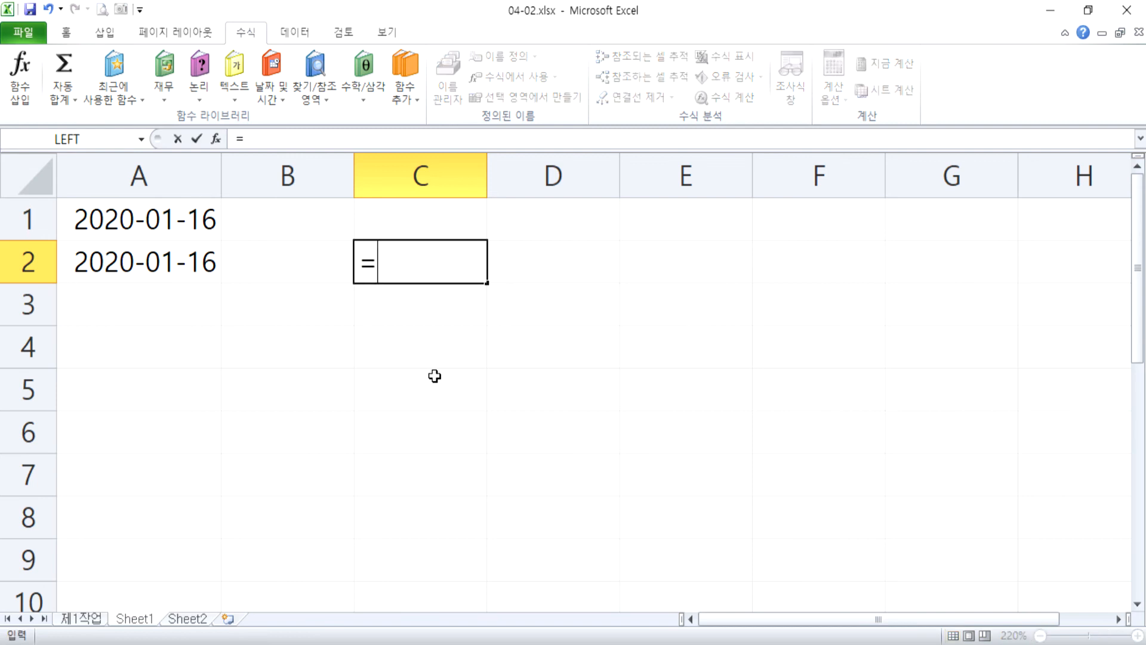
type("2020")
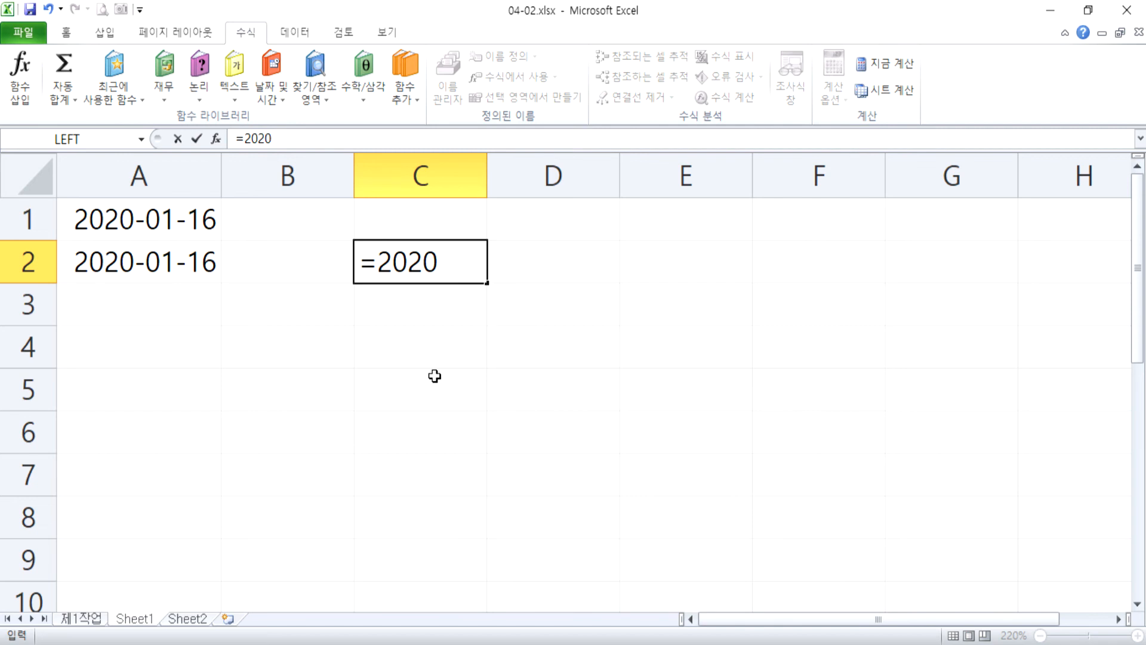
type("-2000")
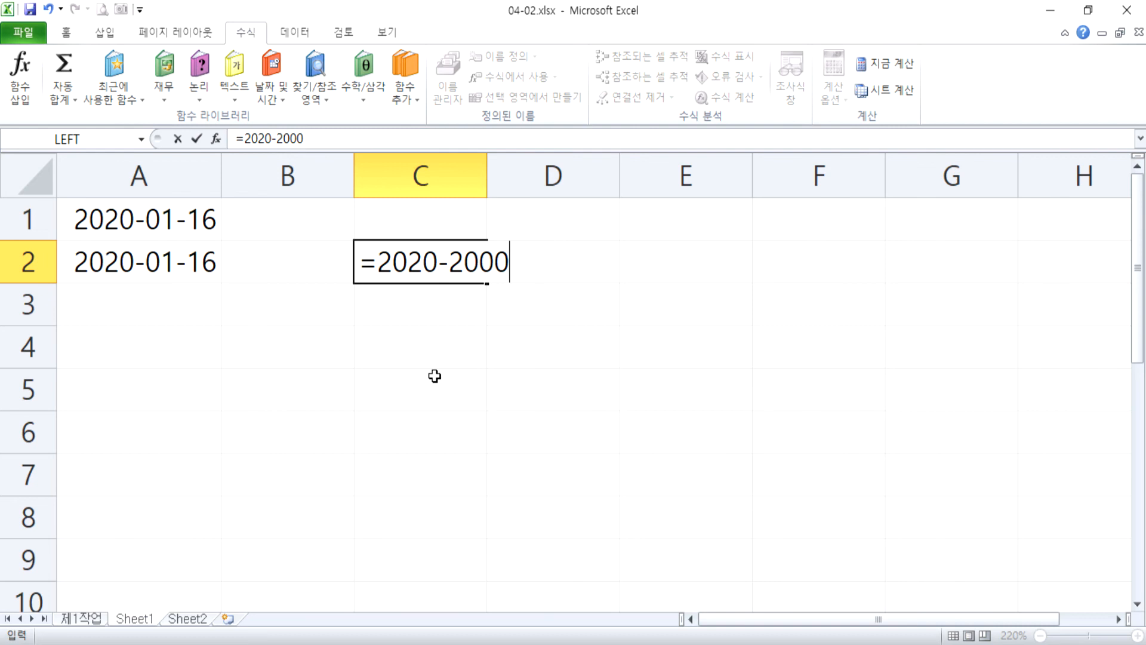
key("Return")
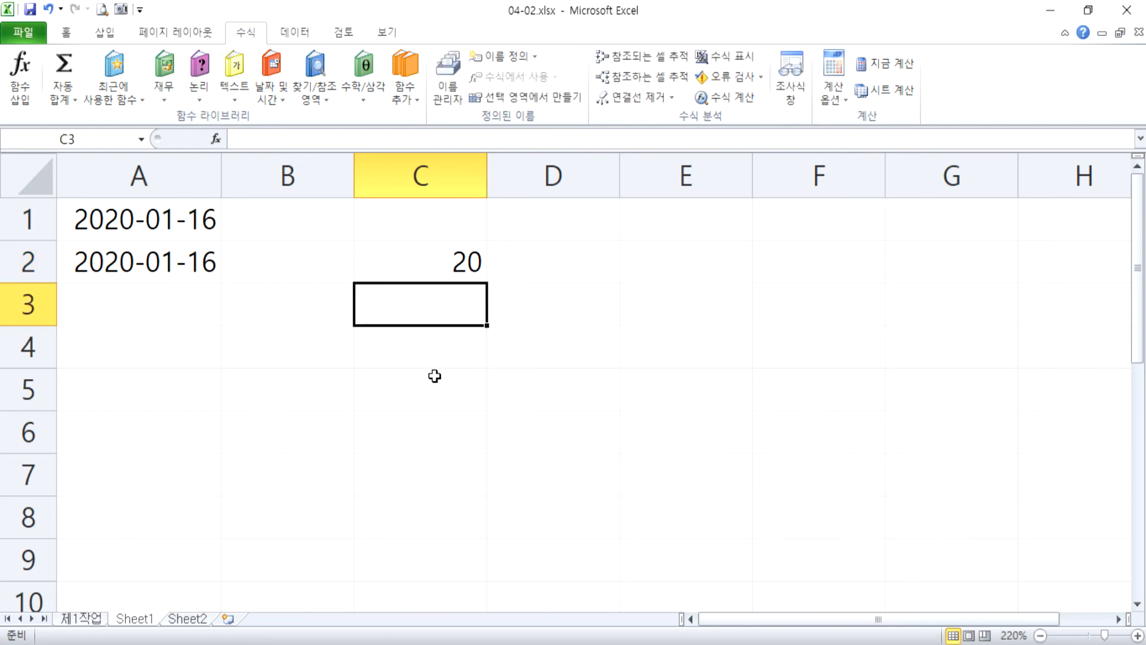
key("Up")
key("F2")
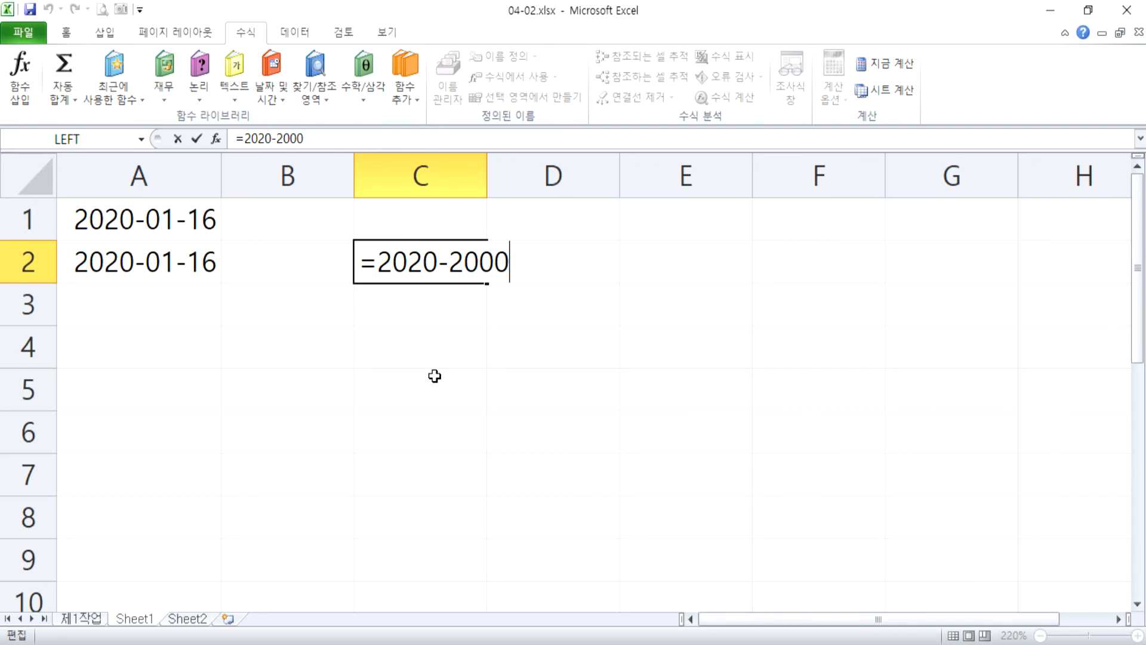
key("Return")
Enter 2020-2000 without a leading equals sign in cell C3 and try appending an equals sign to its end.
type("2")
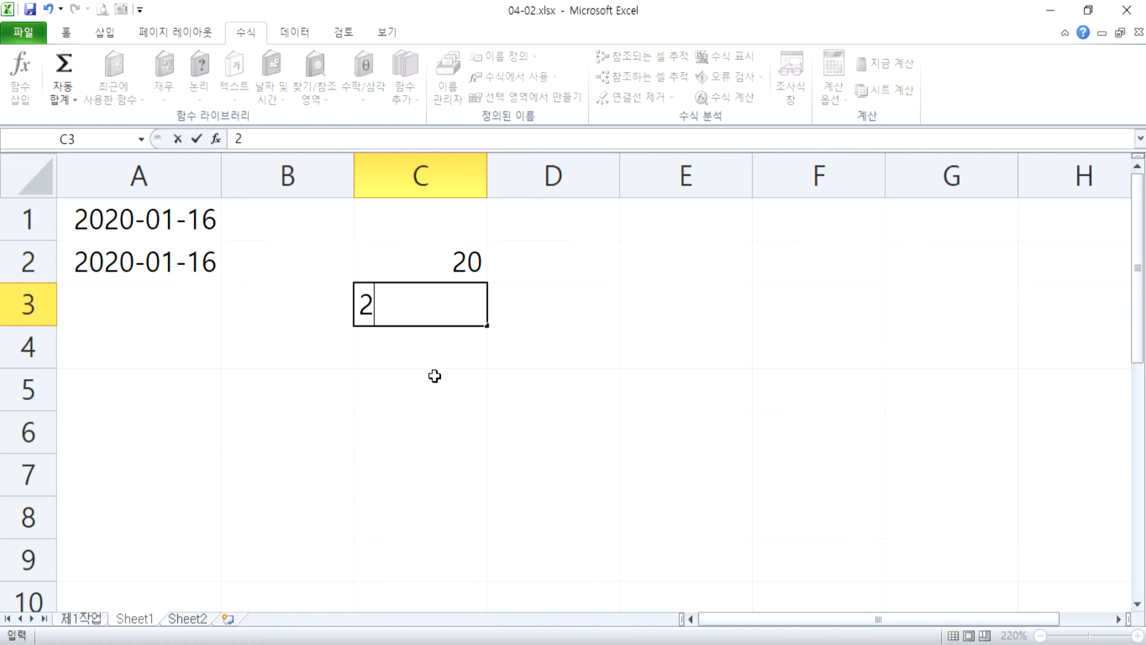
type("020-2000")
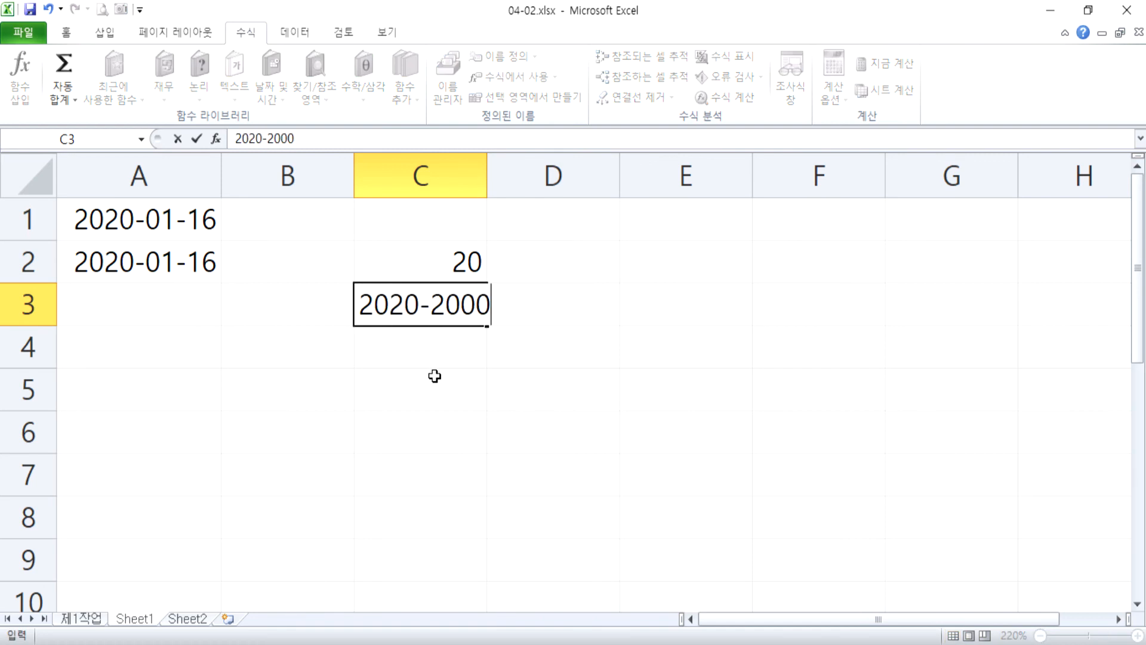
key("Return")
key("Up")
key("F2")
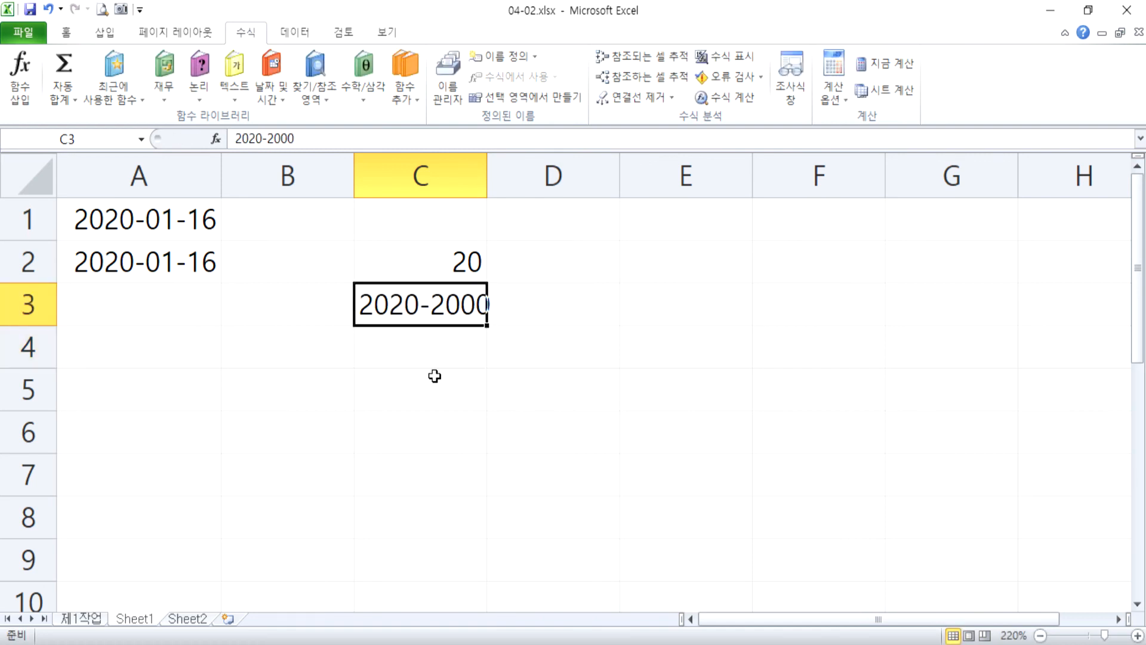
type("=")
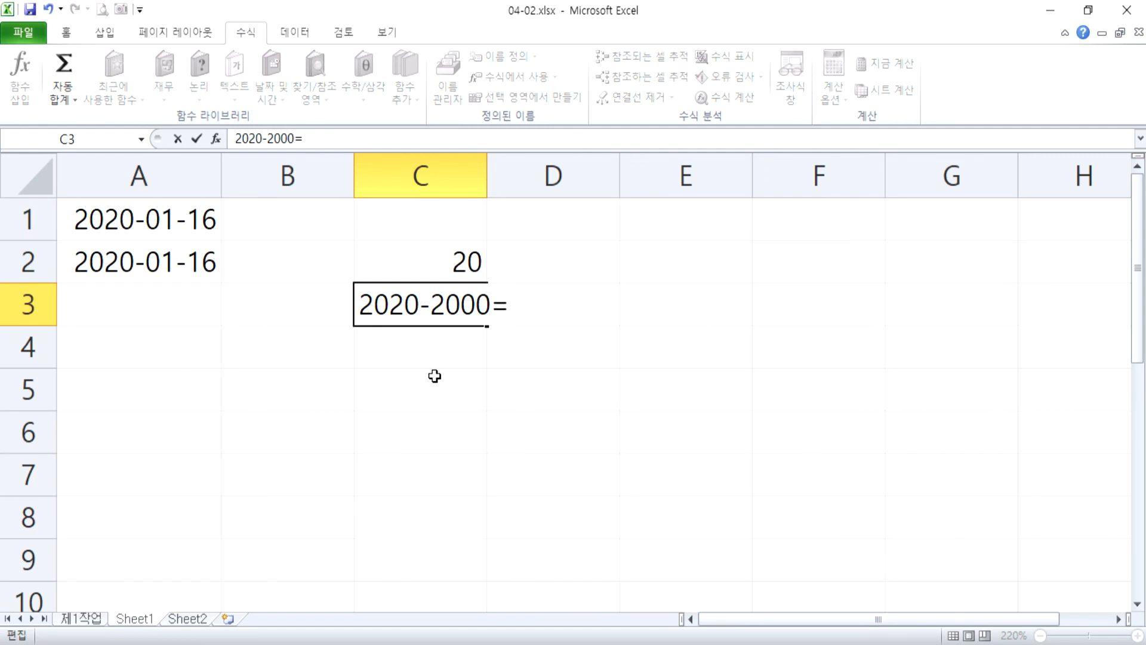
key("Escape")
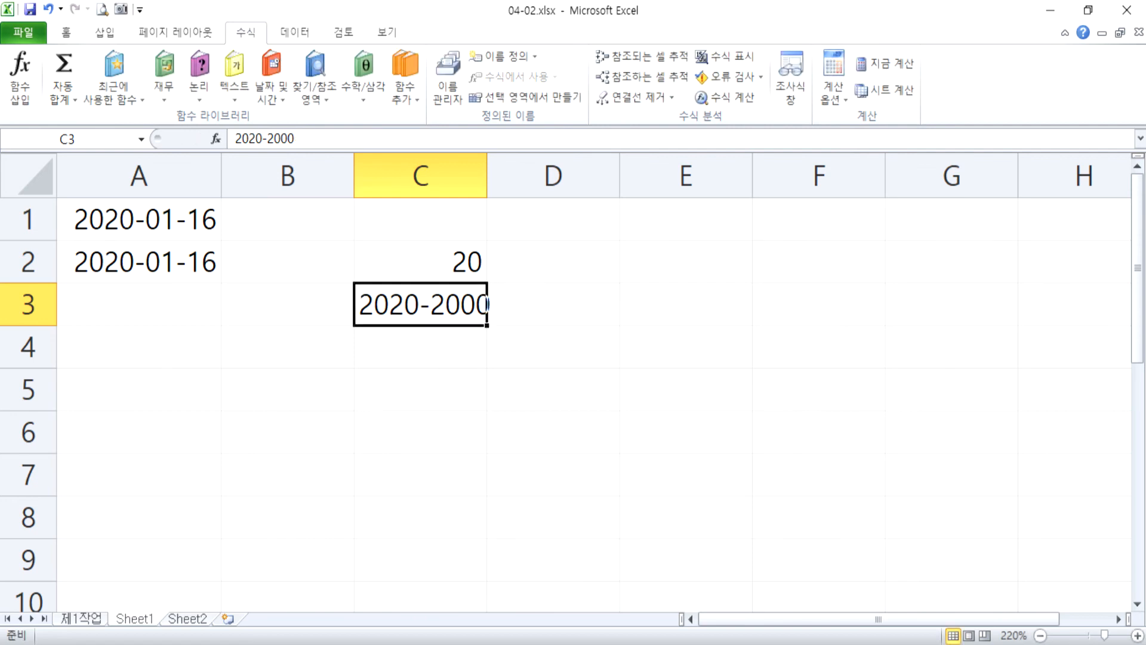
Switch to the Notepad notes and add the line "수학 : 5+3=?" below the function examples.
key("alt+Tab")
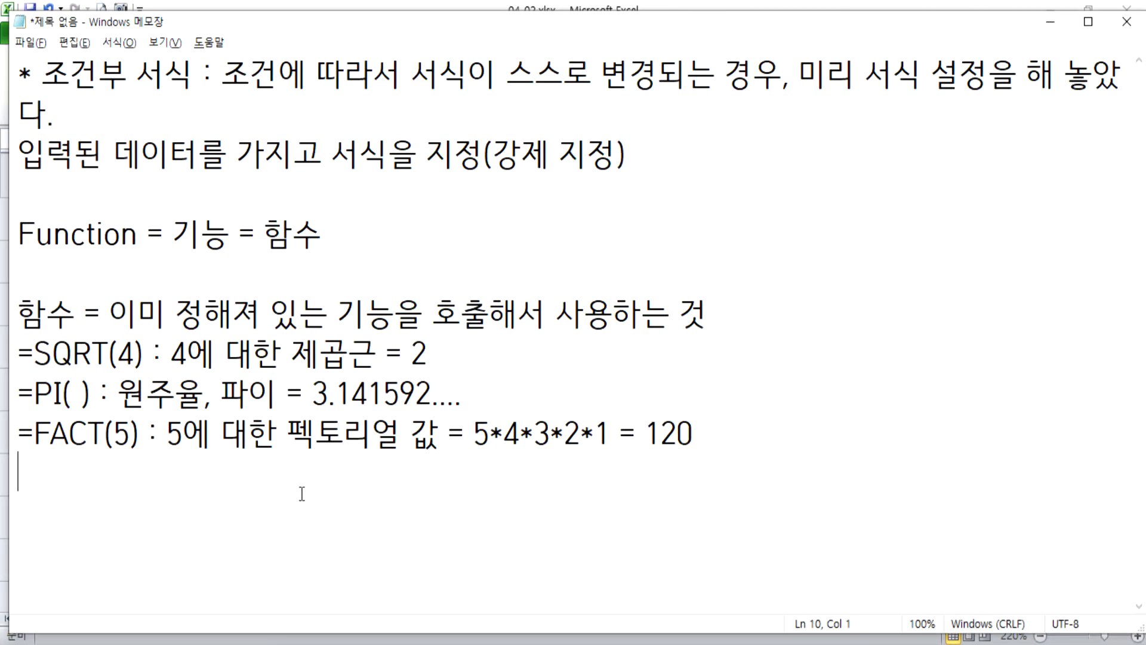
scroll(302, 487, "down", 2)
key("Return")
type("\\")
key("Return")
type("TNG")
key("BackSpace")
key("BackSpace")
key("BackSpace")
key("BackSpace")
key("BackSpace")
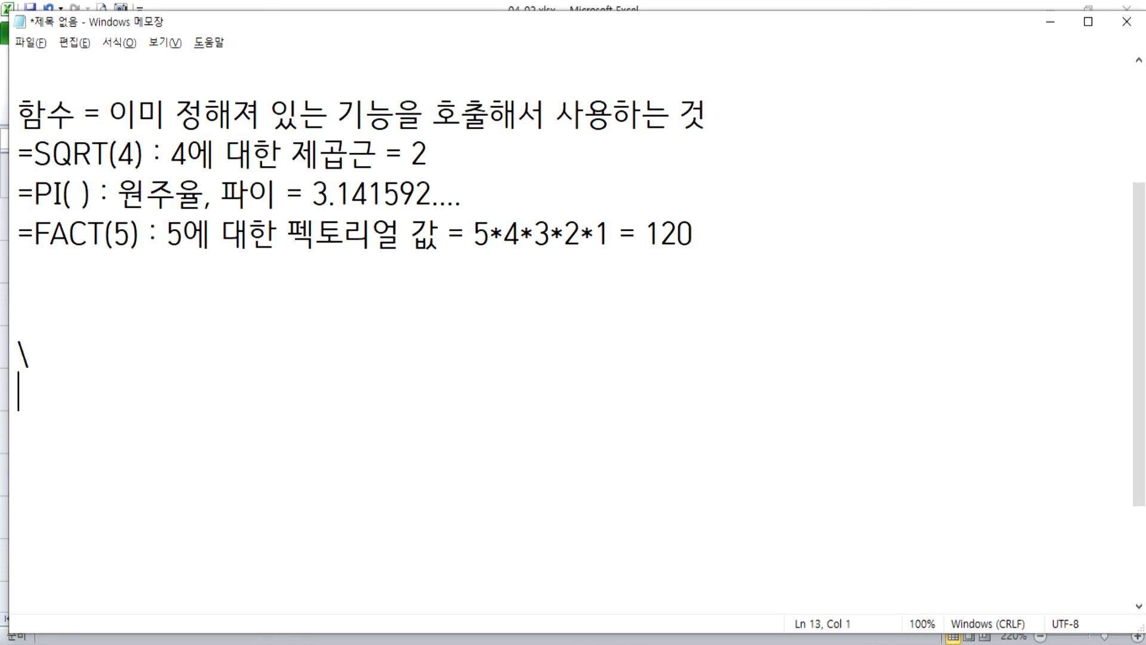
type("수학 ")
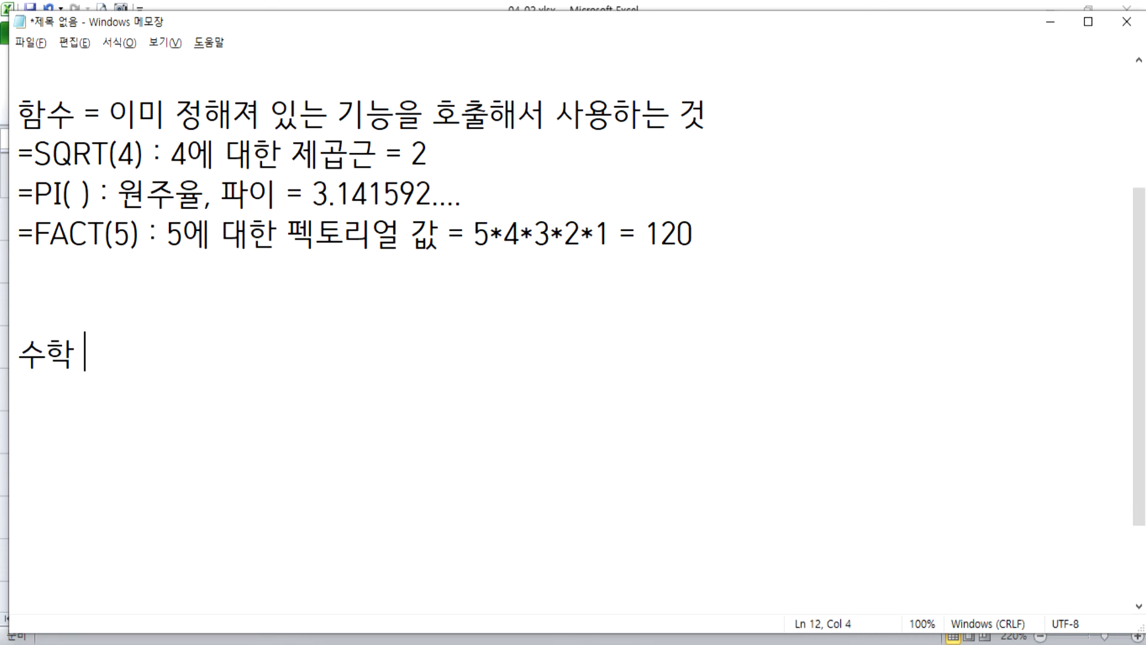
type(": 5+3=")
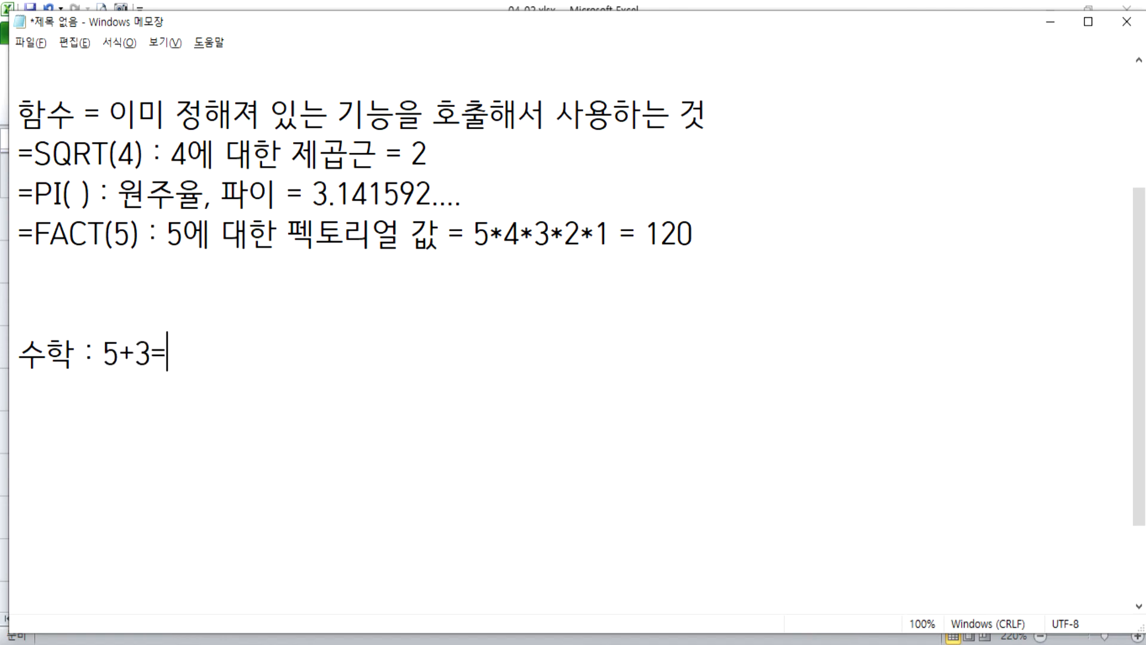
type("?")
key("Return")
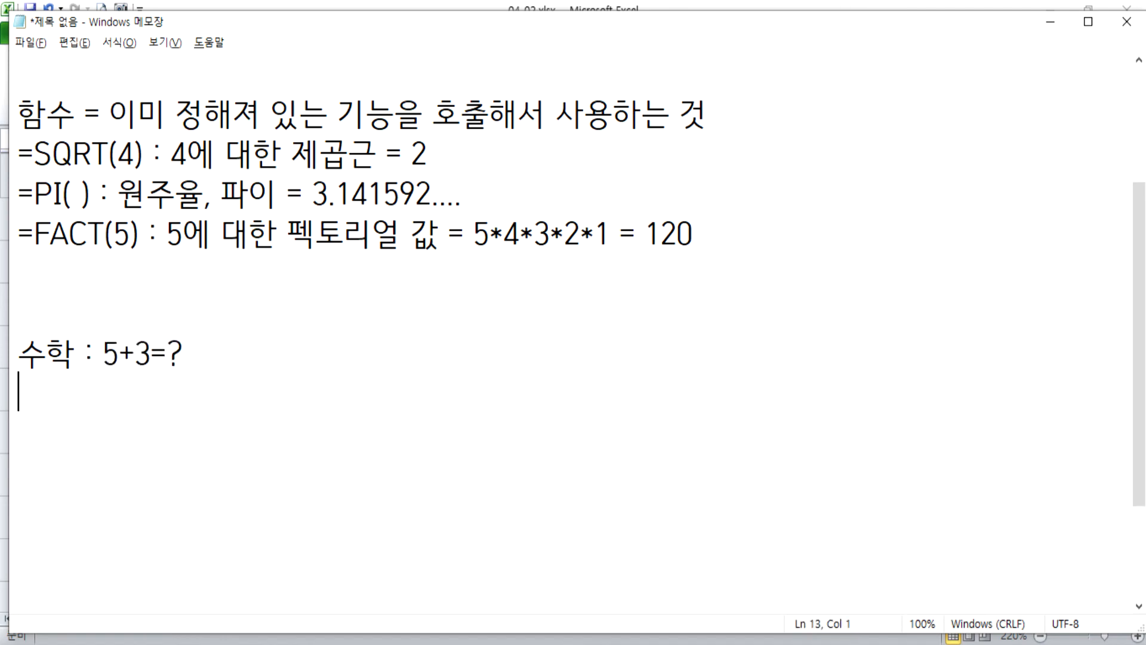
Add the line "엑셀 : =5+3" beneath the math example in the notes.
type("엑셀 : ")
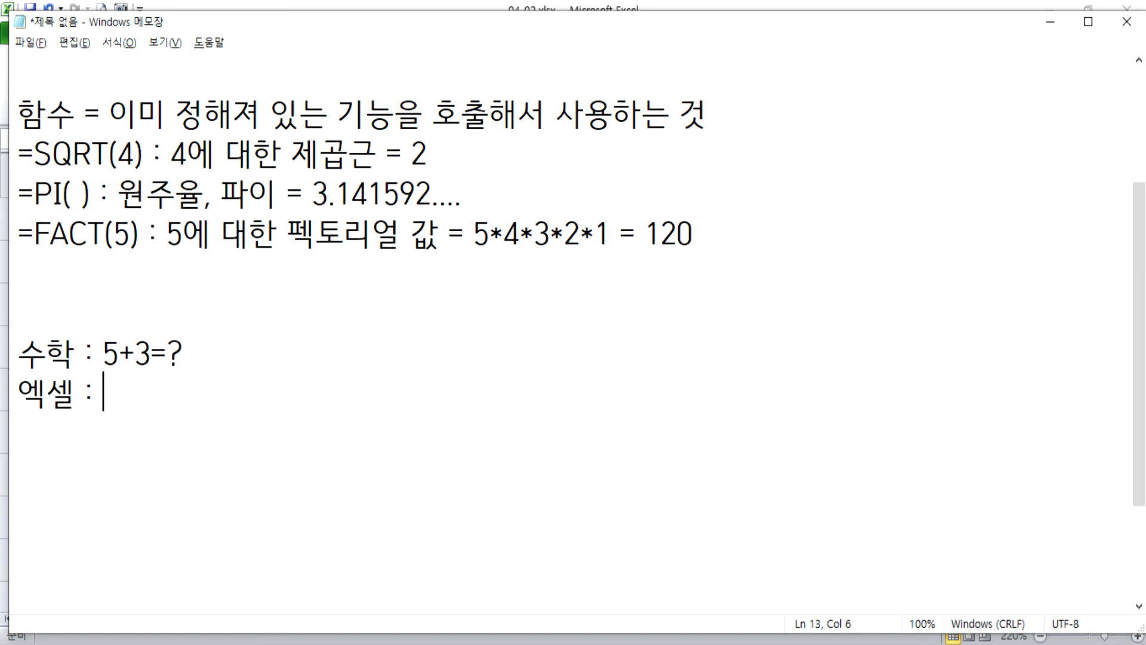
type("=5+3")
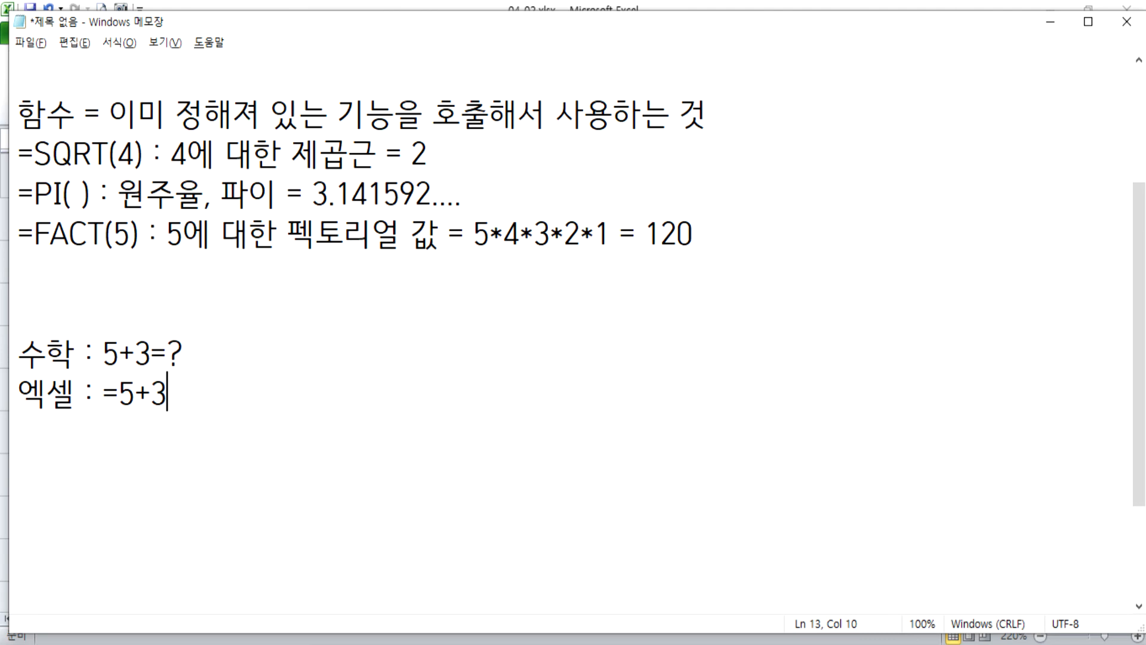
Remove the question mark from the 수학 line and compare the equals sign positions in the two example lines.
left_click(179, 352)
key("BackSpace")
left_click_drag(151, 352, 192, 353)
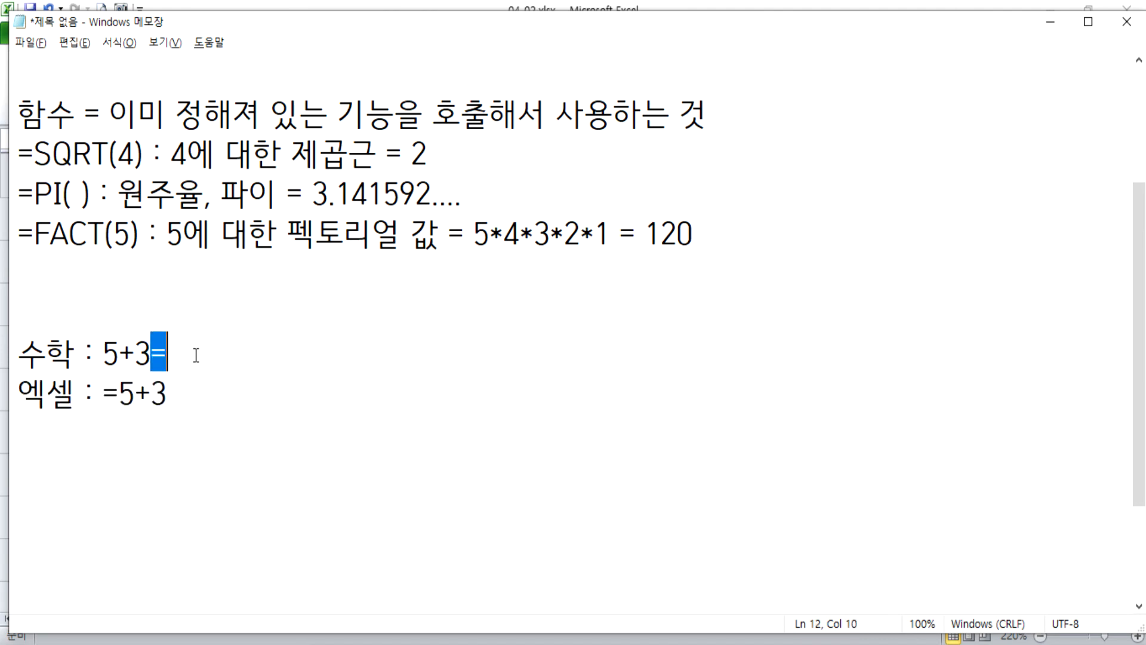
left_click(121, 395)
key("shift+Left")
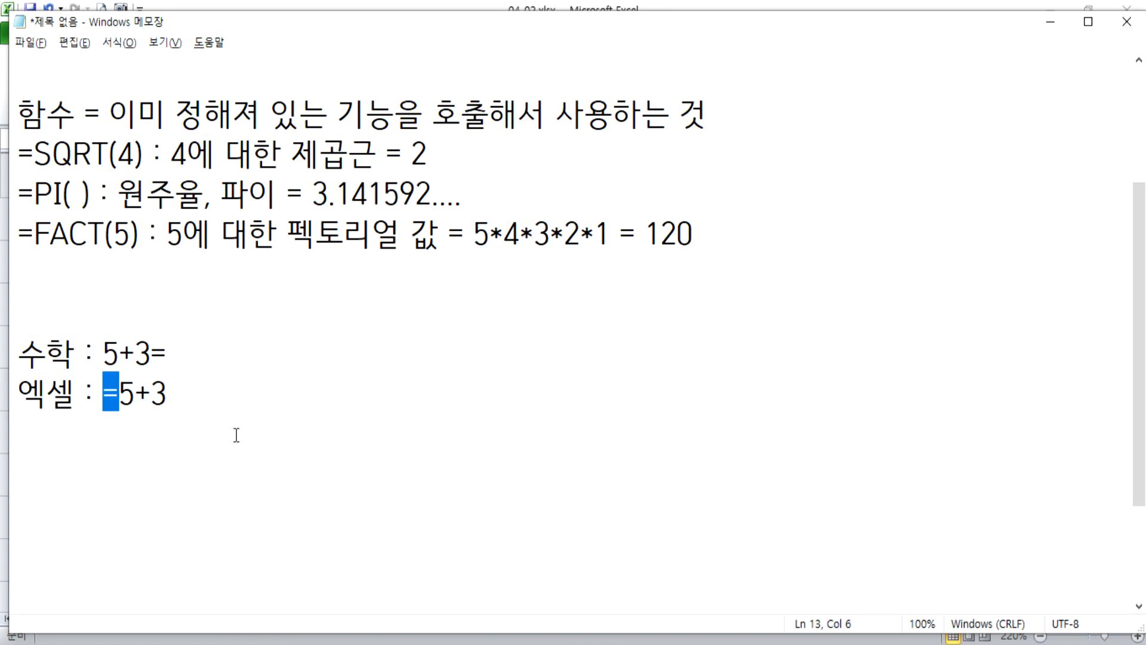
left_click(232, 460)
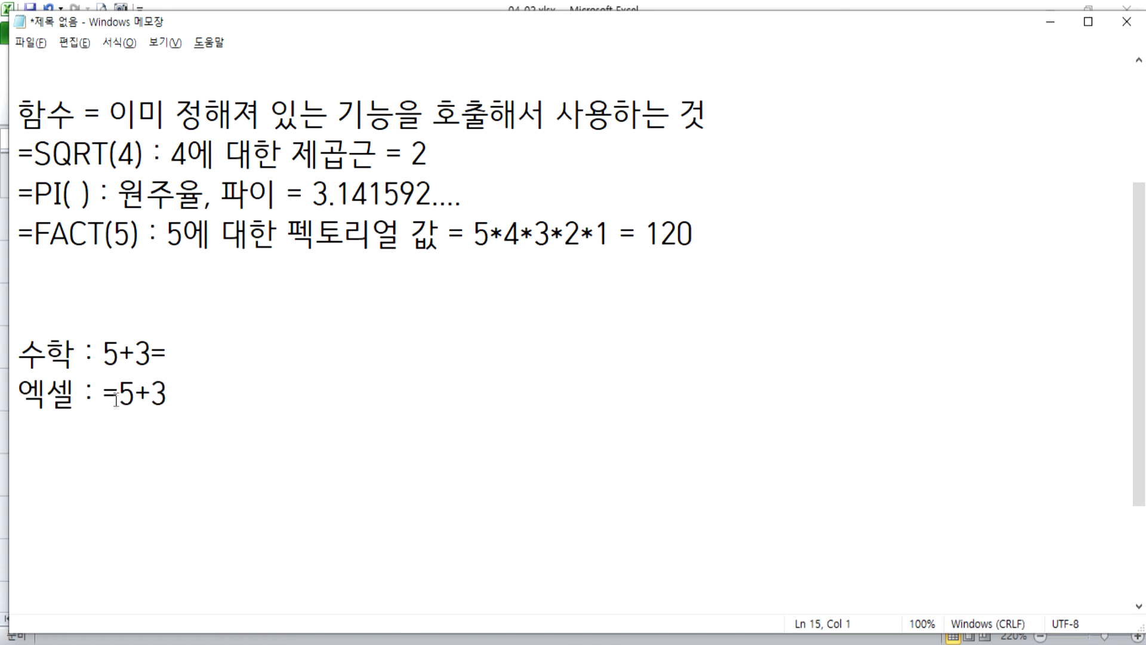
left_click_drag(121, 395, 184, 395)
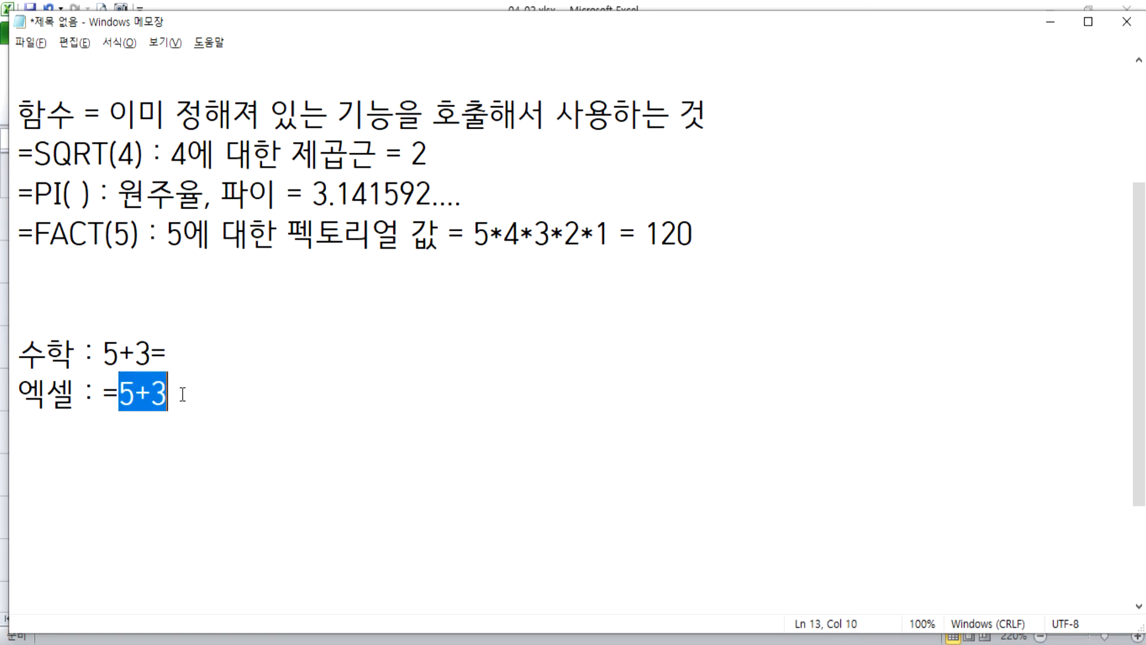
left_click(166, 440)
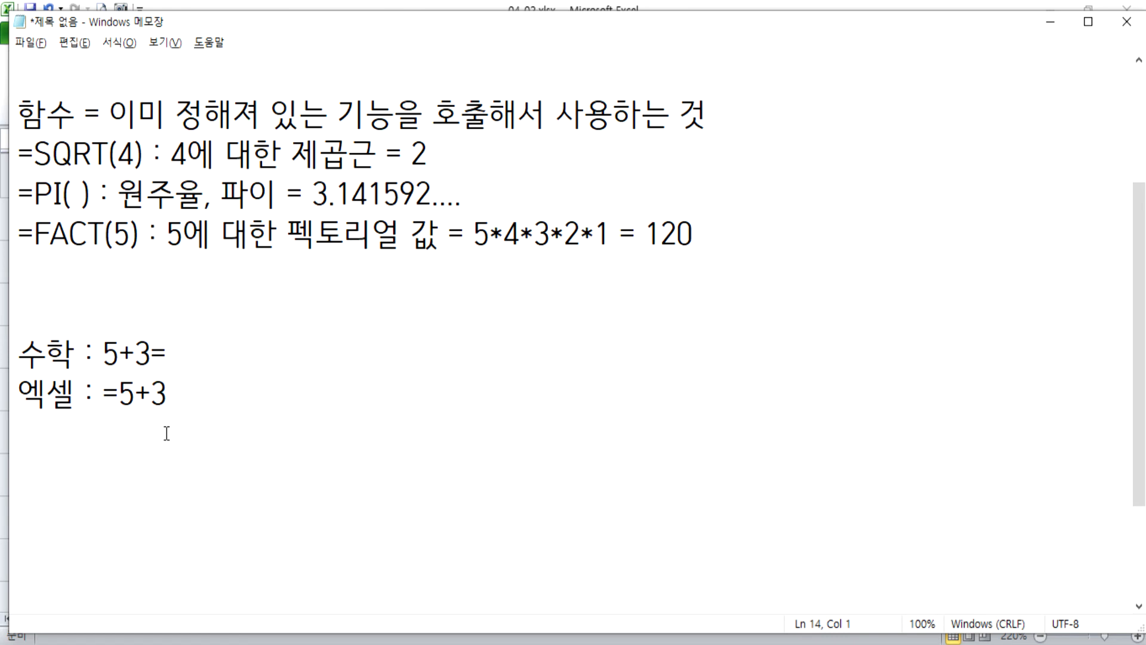
Switch back to Excel, clear the text from cell C3 and review the formula stored in cell C2.
key("alt+Tab")
key("F2")
key("Home")
type("=")
key("Escape")
key("Up")
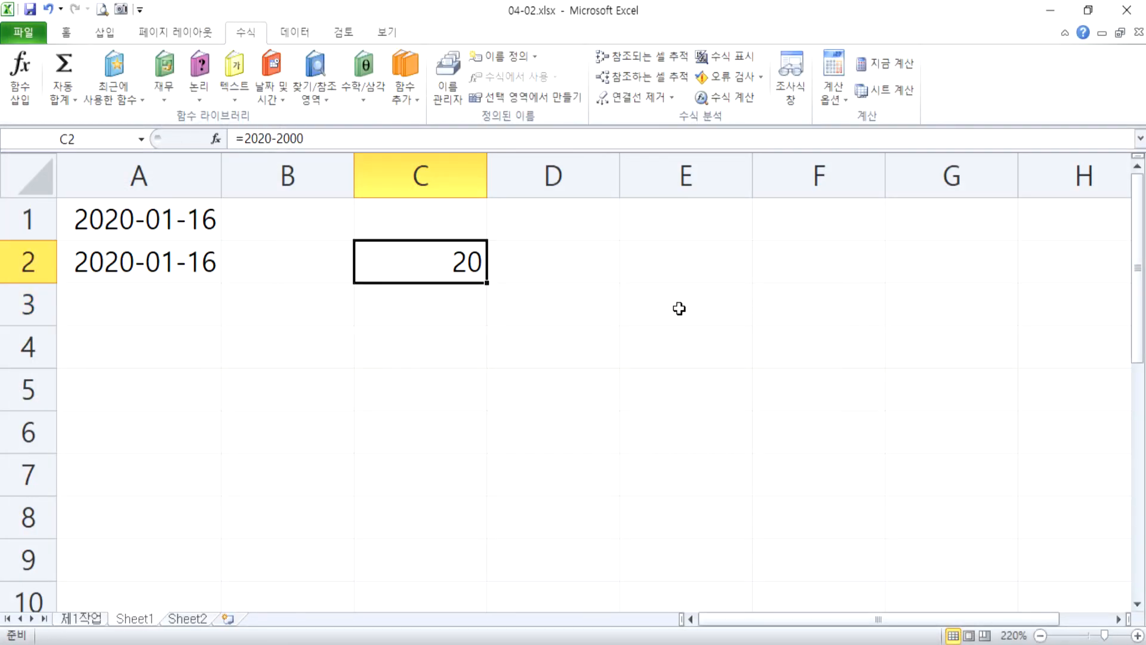
key("F2")
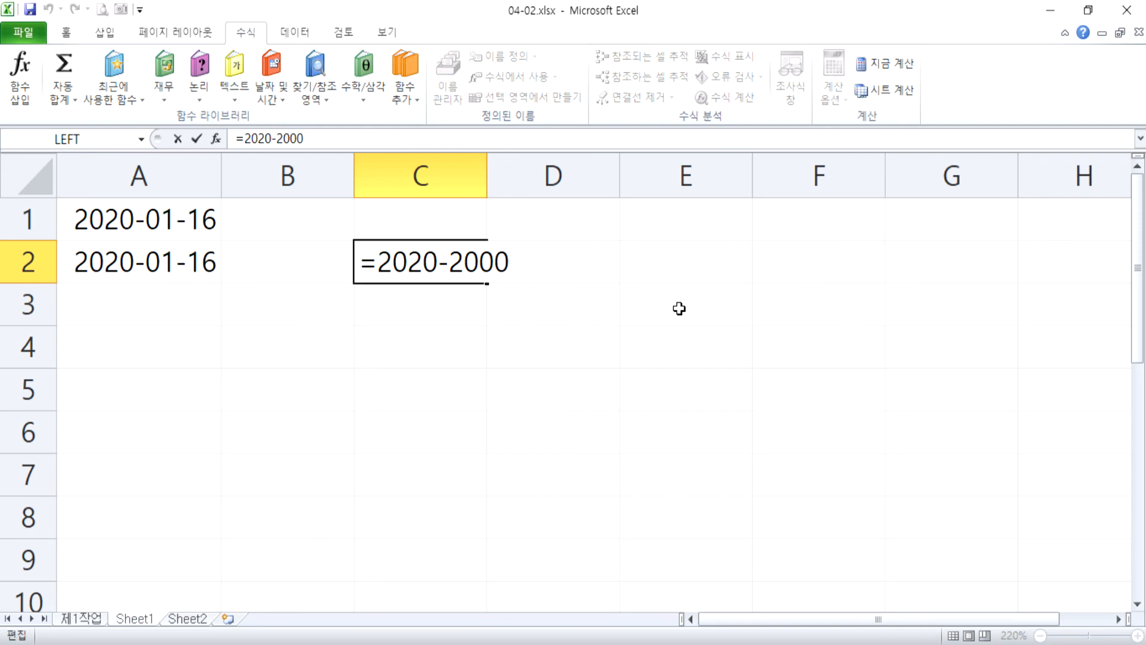
key("Return")
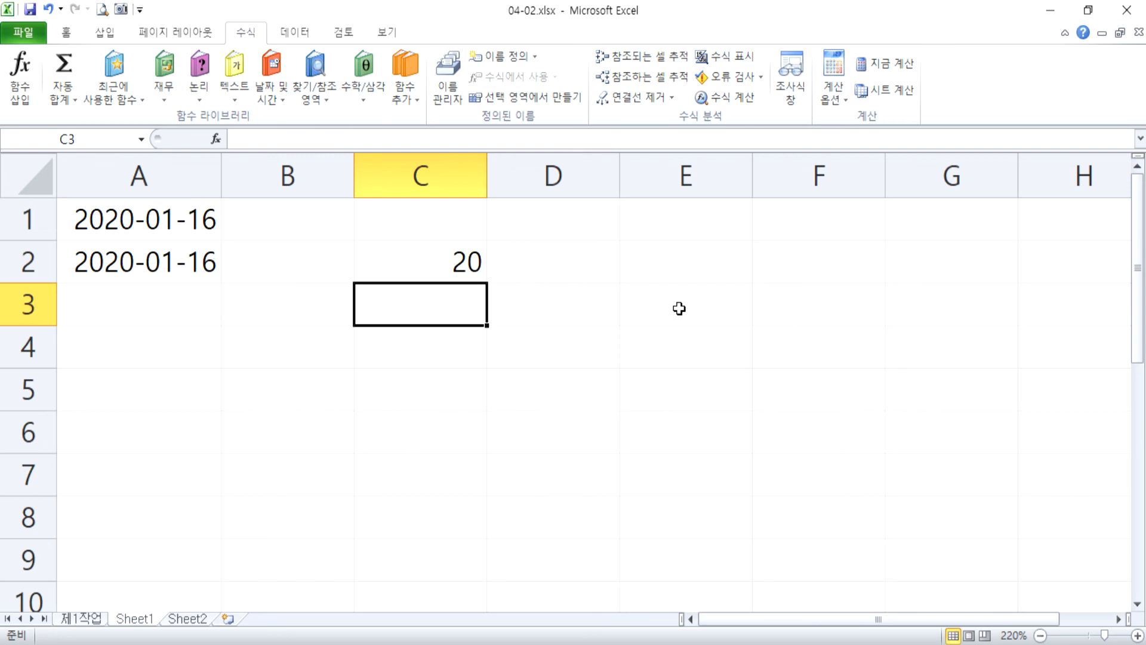
Enter the formula =YEAR(TODAY()) in cell C3, examining the nested TODAY() argument, and check the stored formula.
type("=YE")
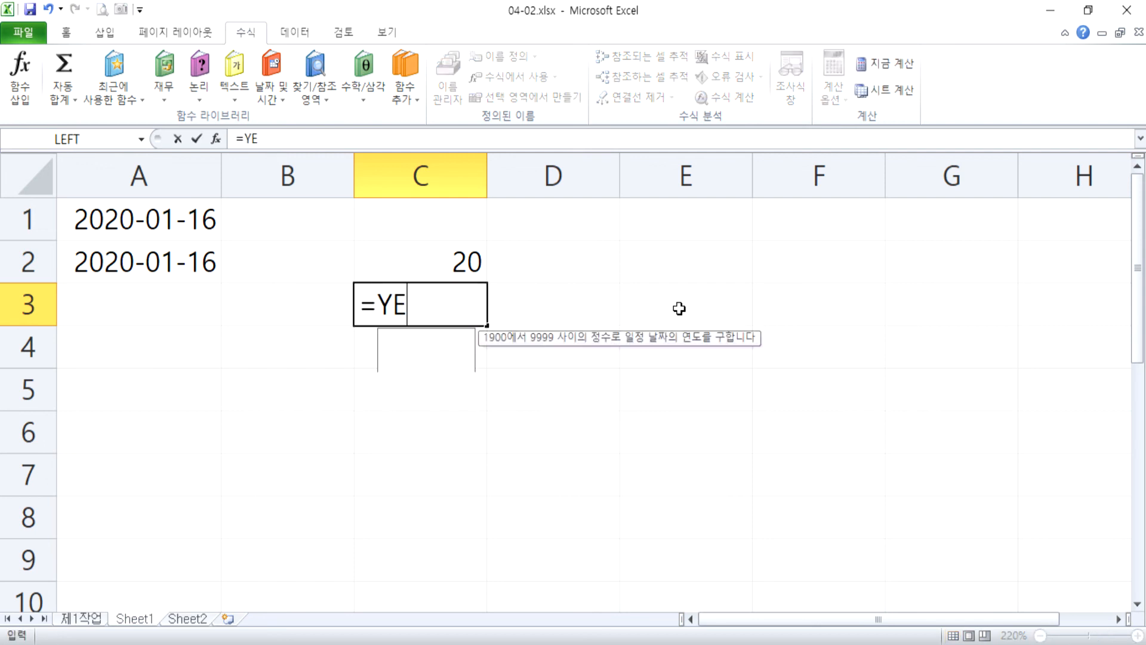
type("AR")
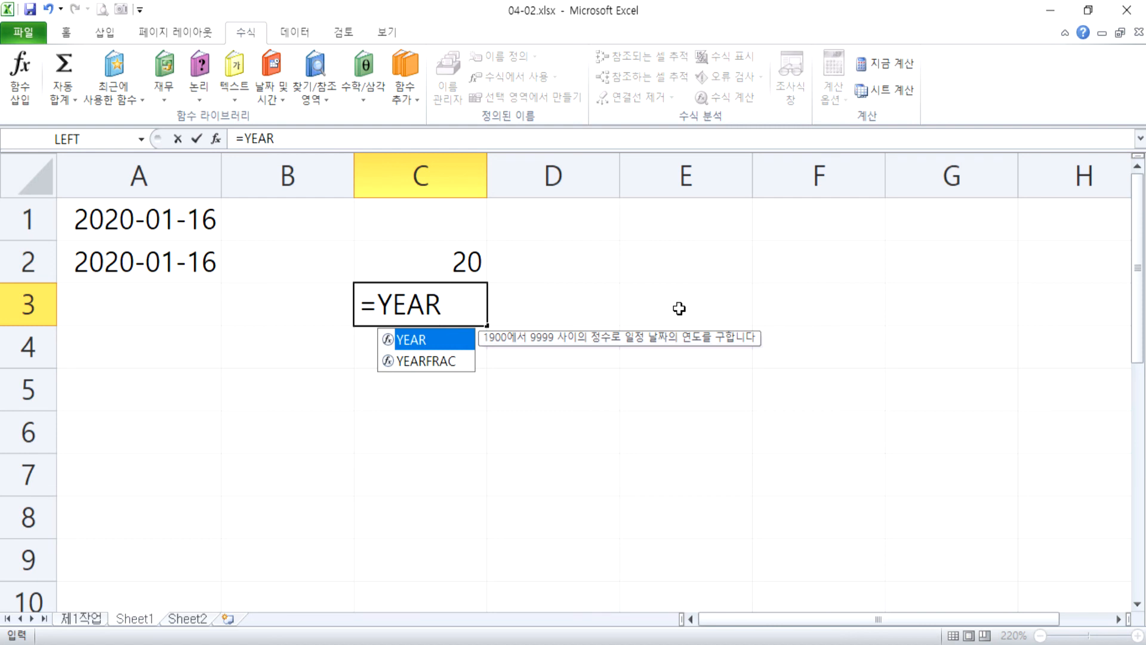
type("(")
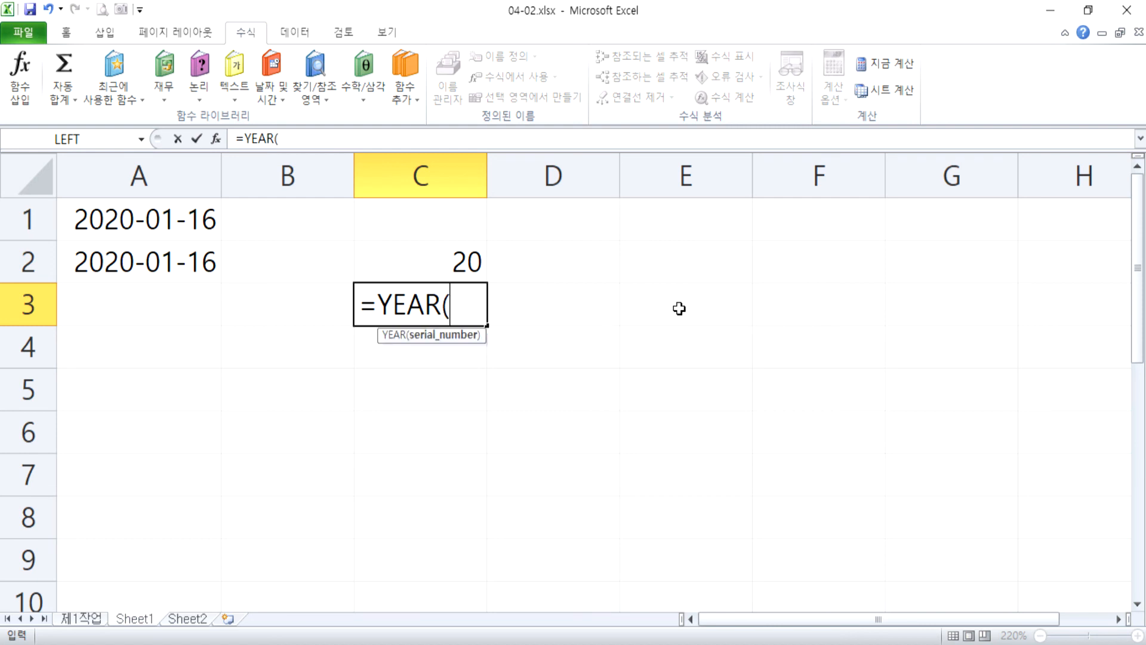
type("TODAY(")
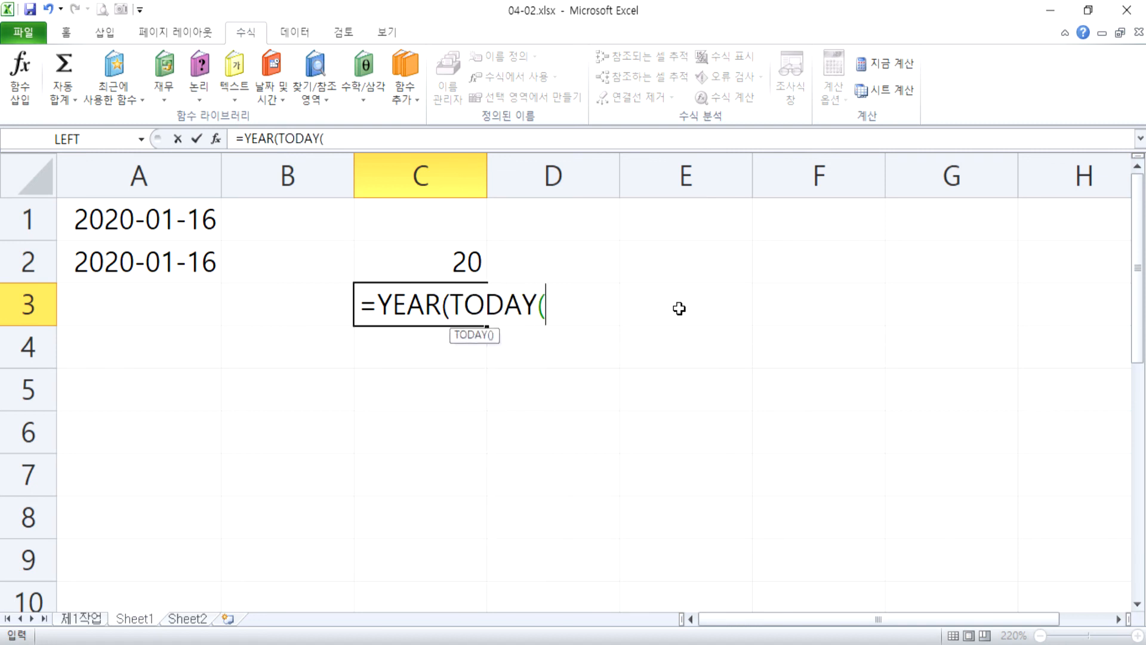
type("))")
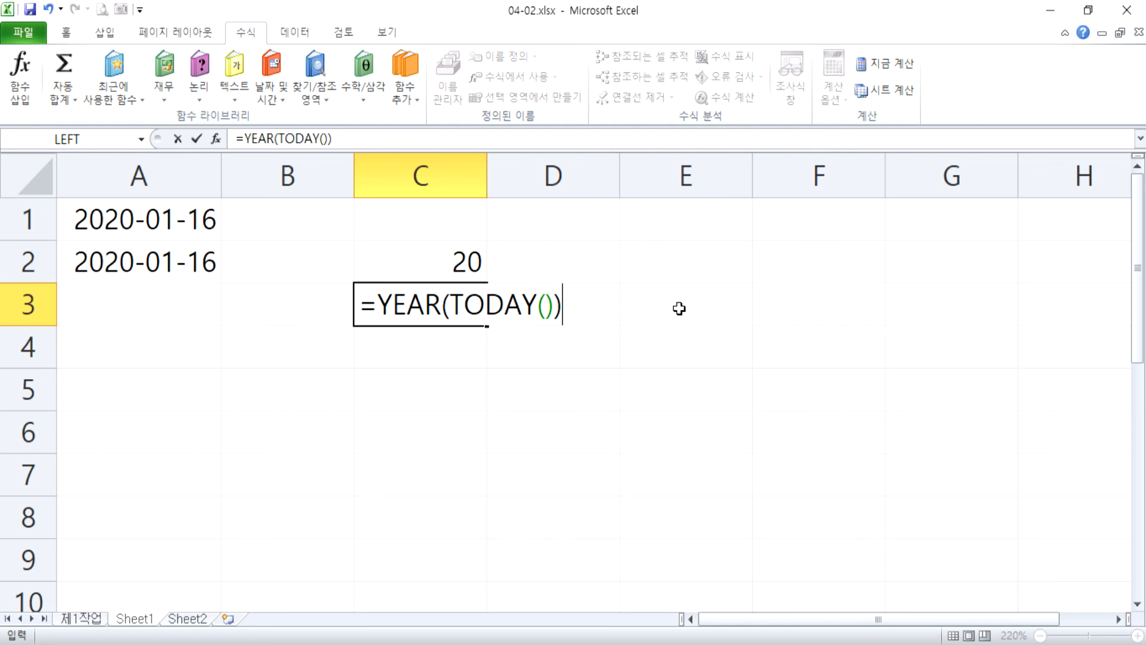
left_click(546, 305)
left_click_drag(554, 304, 455, 295)
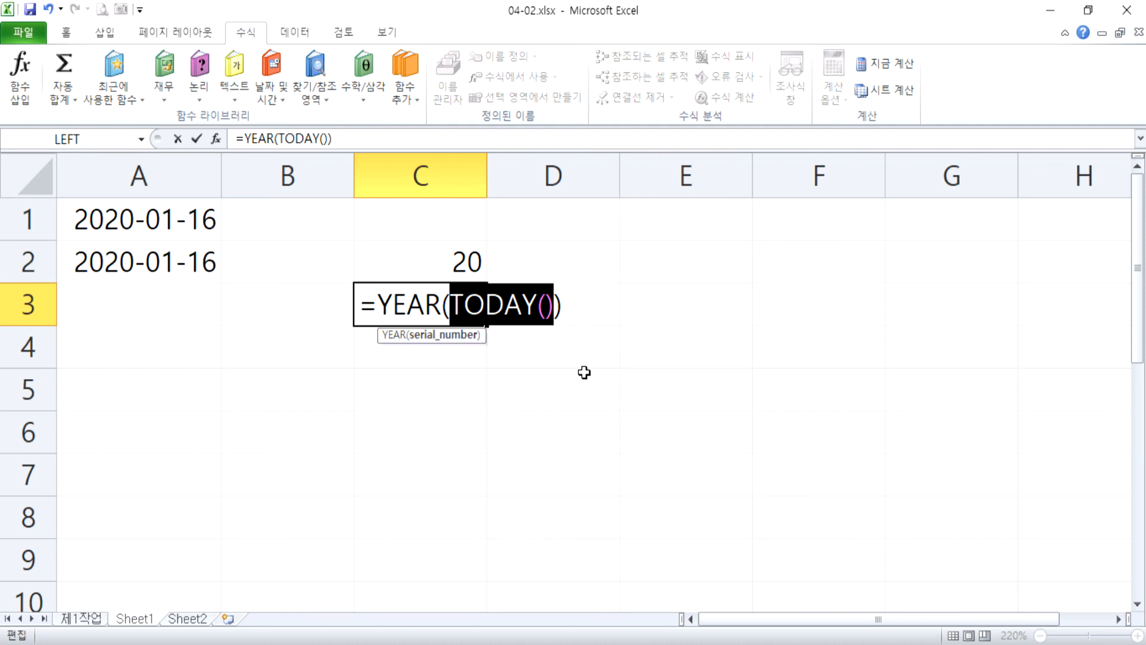
left_click_drag(451, 305, 555, 308)
key("Return")
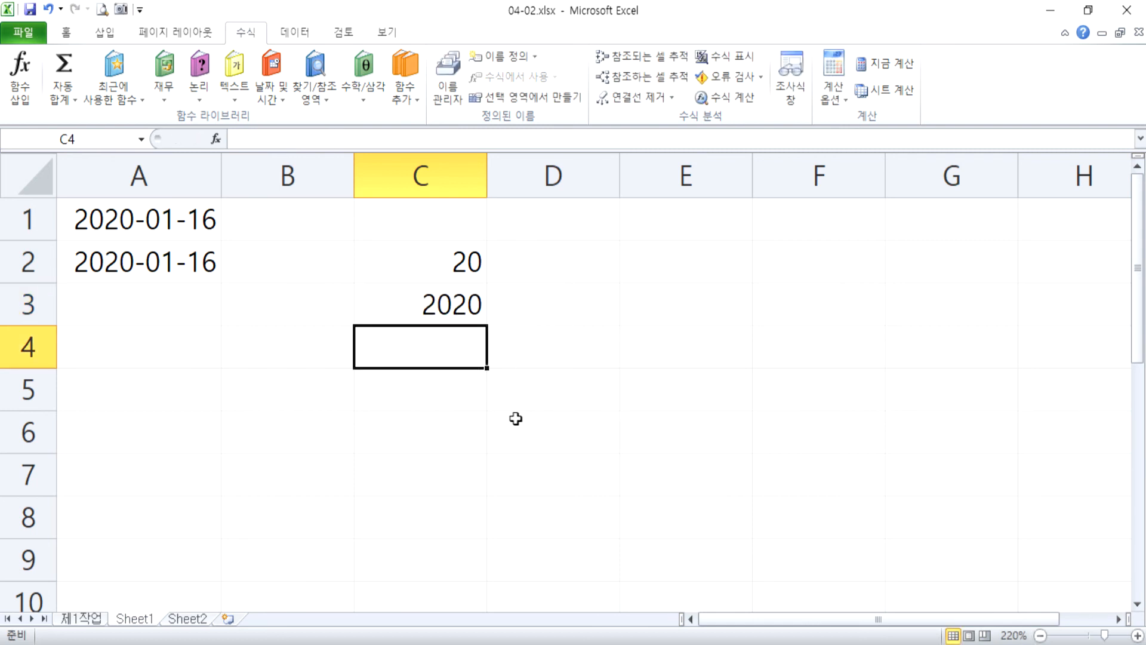
left_click(443, 307)
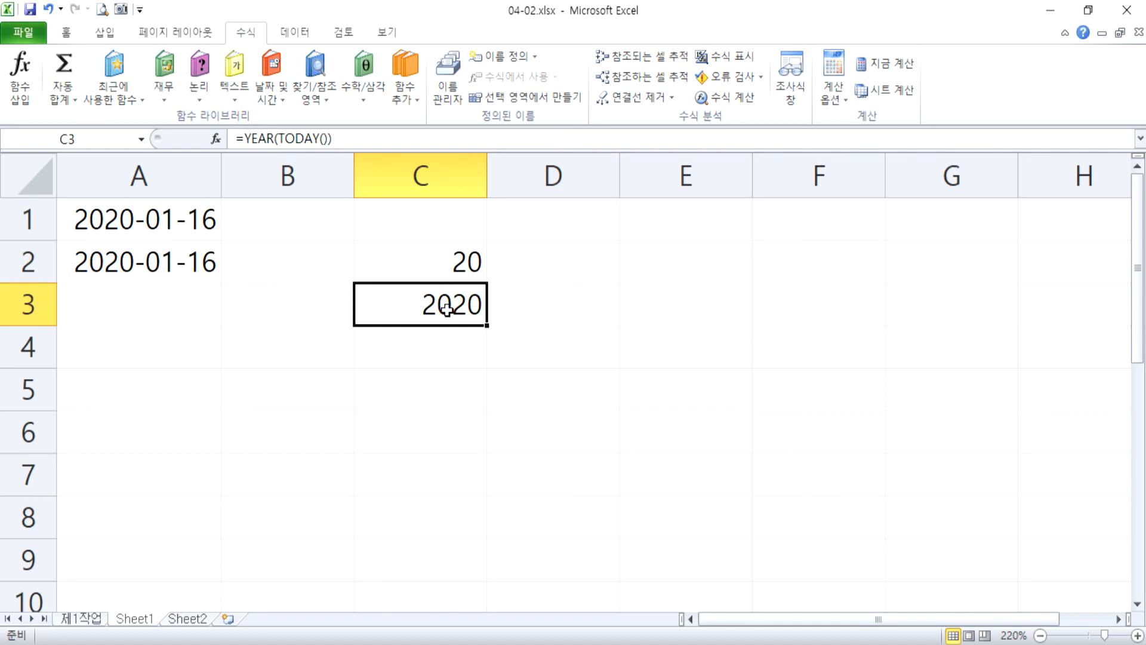
Replace YEAR with MONTH in cell C3 so the formula reads =MONTH(TODAY()), and review the stored formula.
double_click(442, 308)
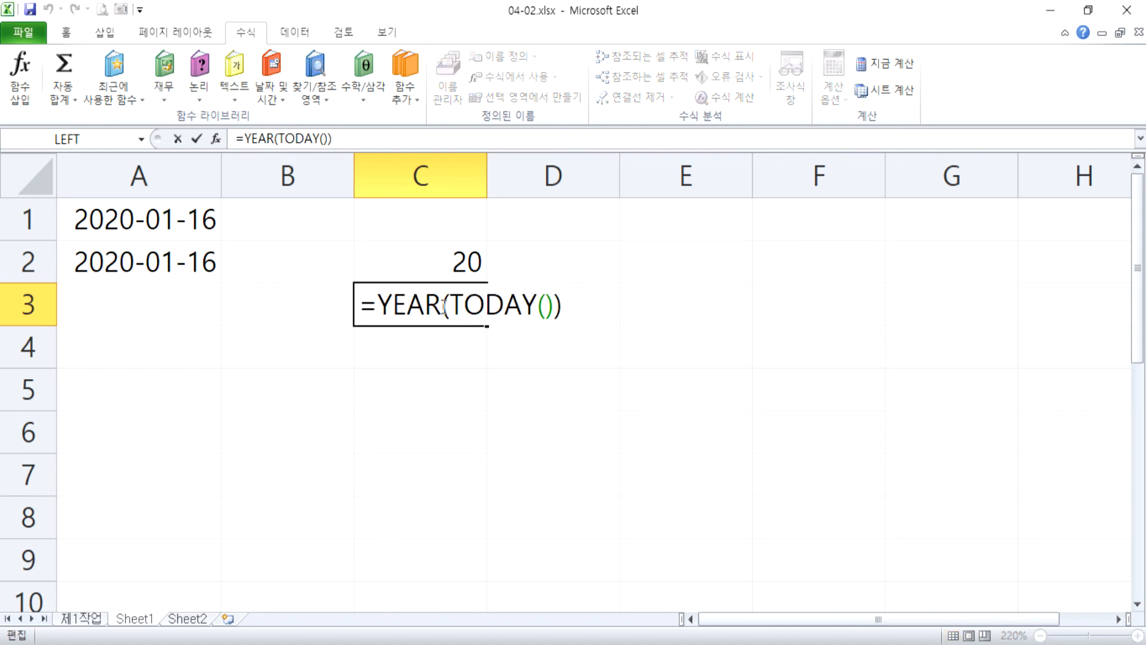
left_click_drag(443, 307, 380, 308)
type("MO")
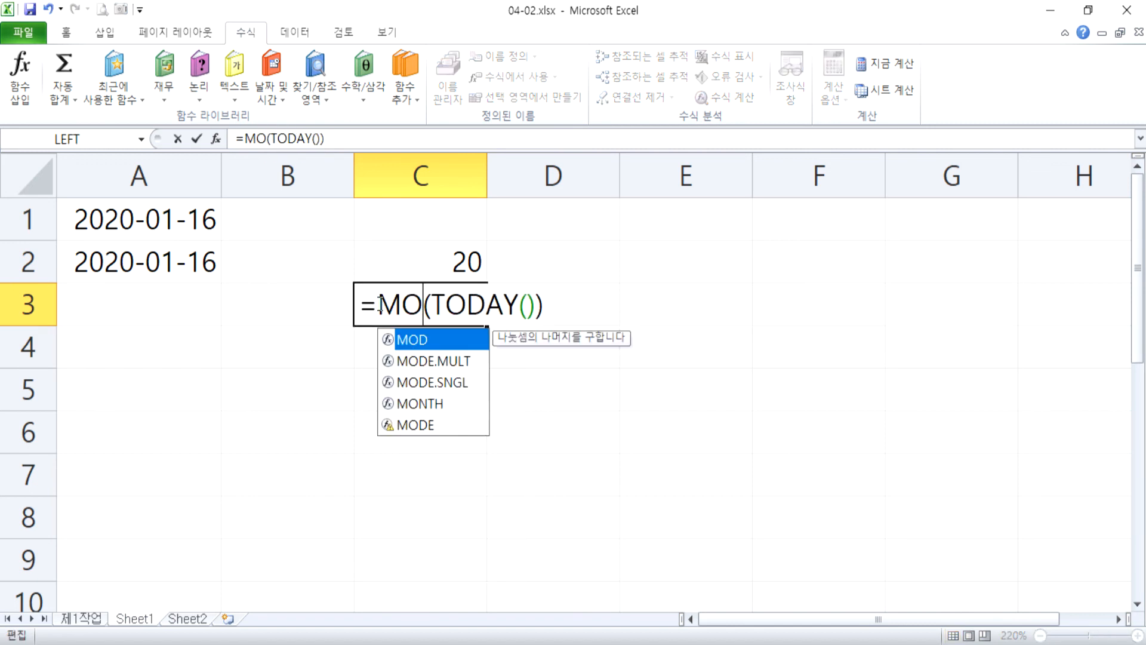
type("NTH")
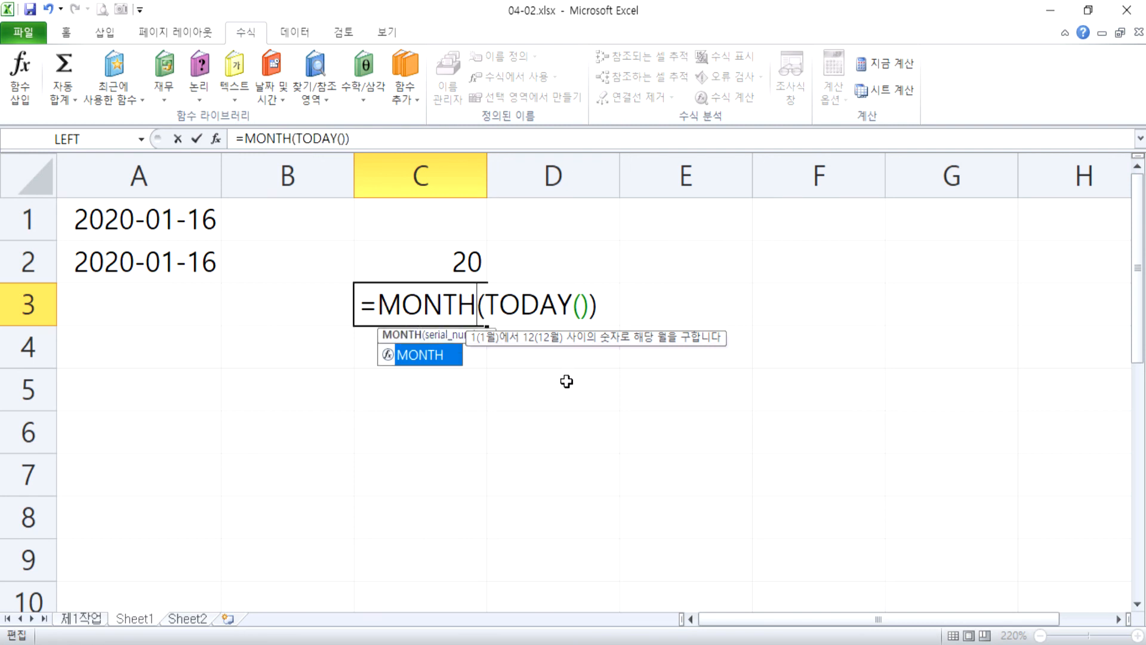
key("Return")
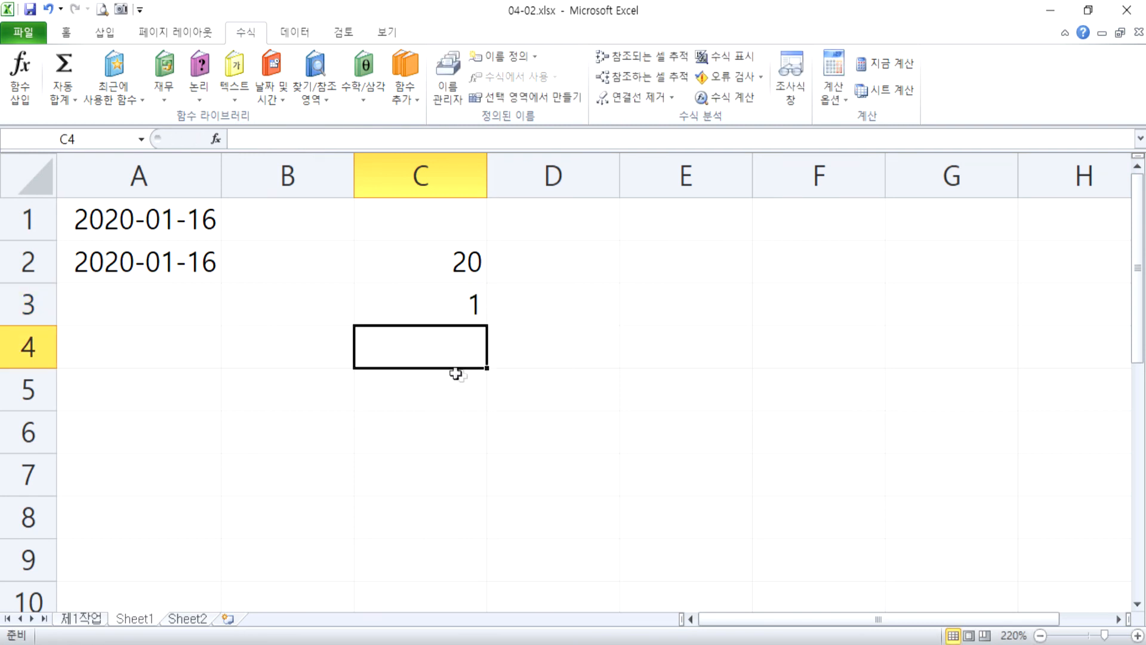
left_click(460, 320)
key("F2")
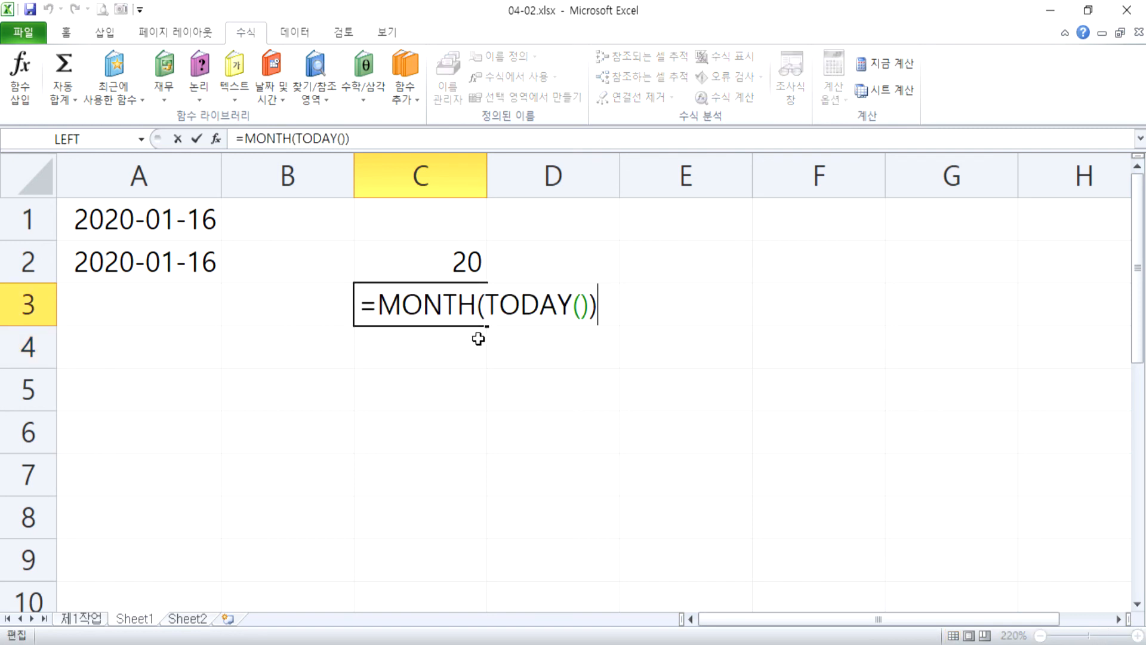
key("Escape")
Undo the MONTH change in cell C3 and check the restored formula.
key("ctrl+z")
key("F2")
key("Escape")
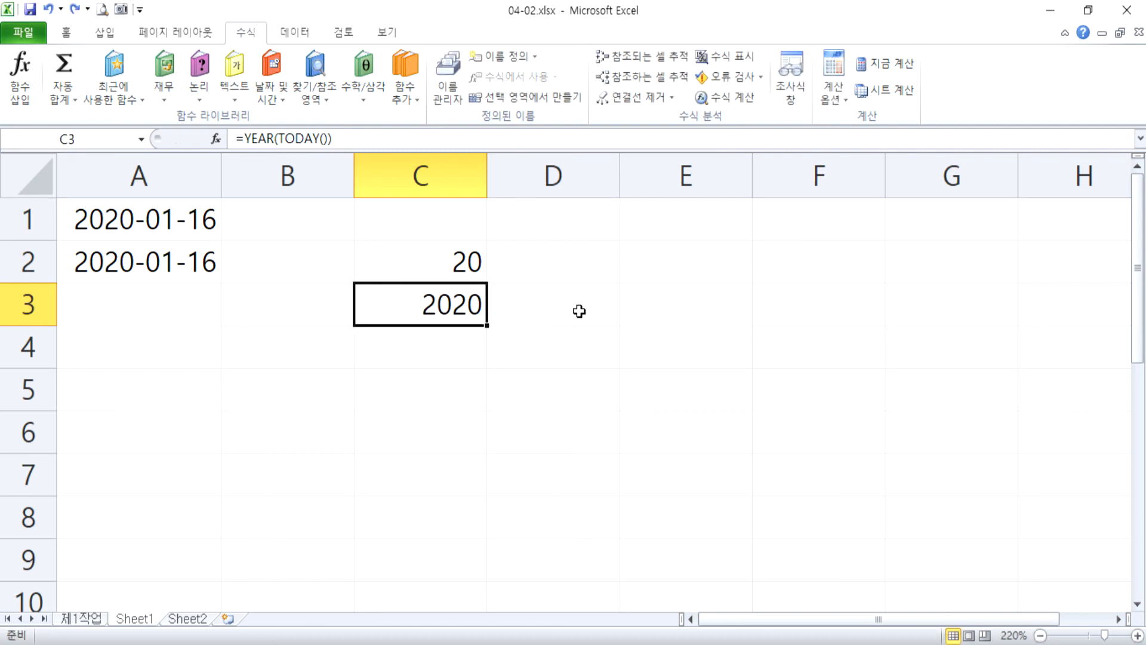
Enter the date 2000-5-5 in cell D2 and reselect the cell.
left_click(587, 264)
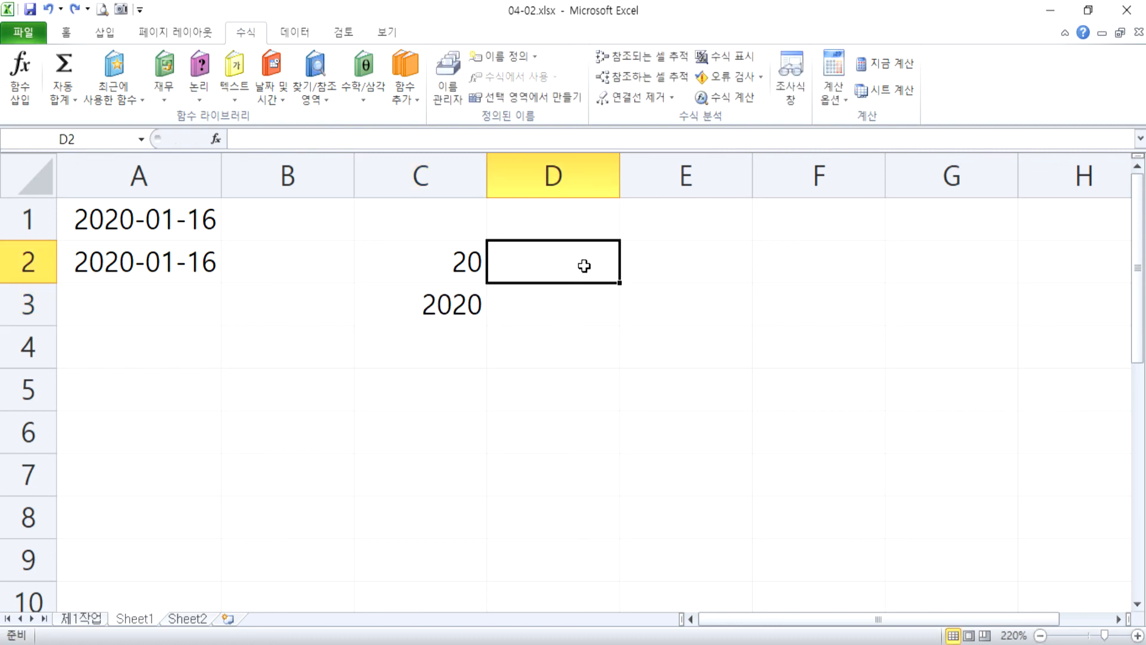
type("2000-5-5")
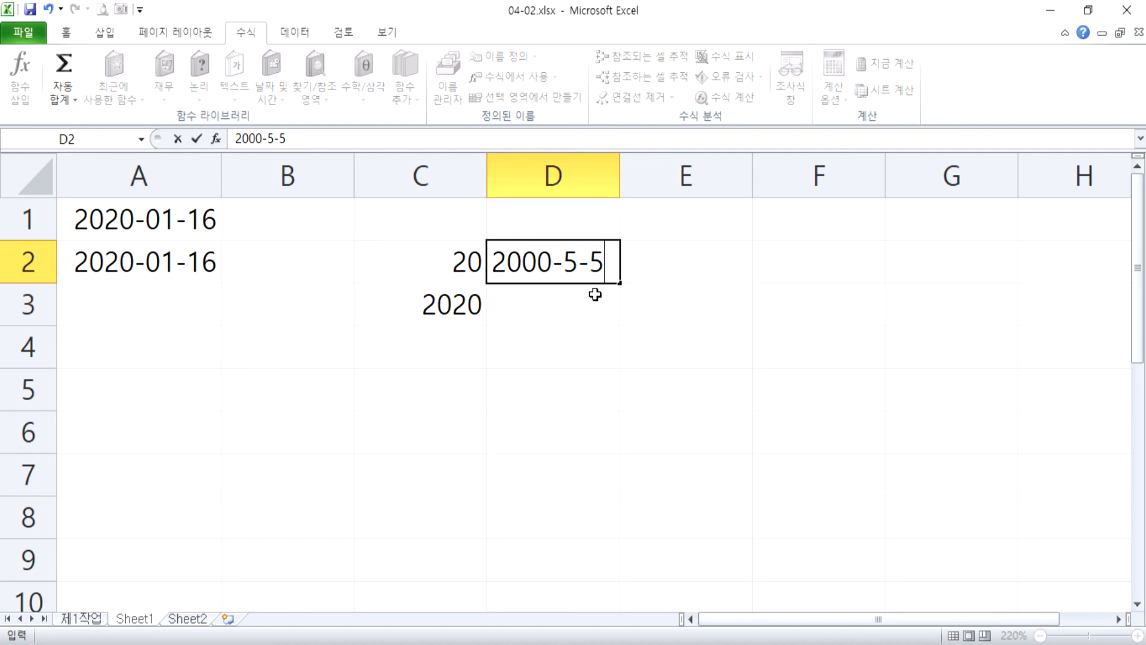
key("Return")
key("Up")
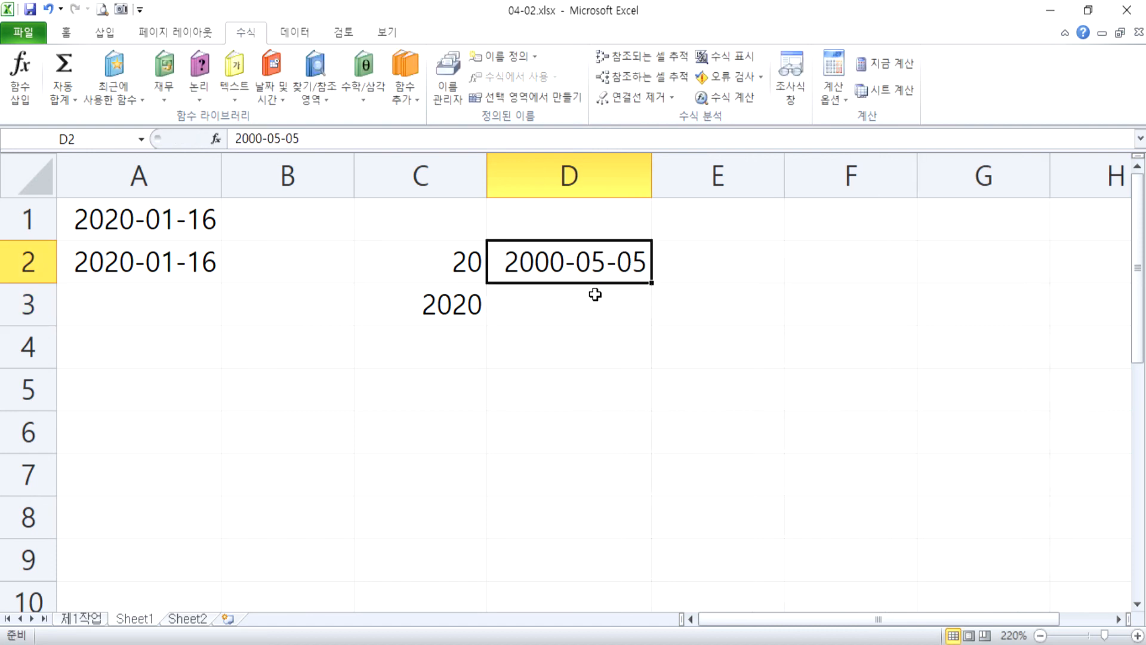
Enter the formula =YEAR(D2) in cell D3 to extract the year from the date above.
key("Down")
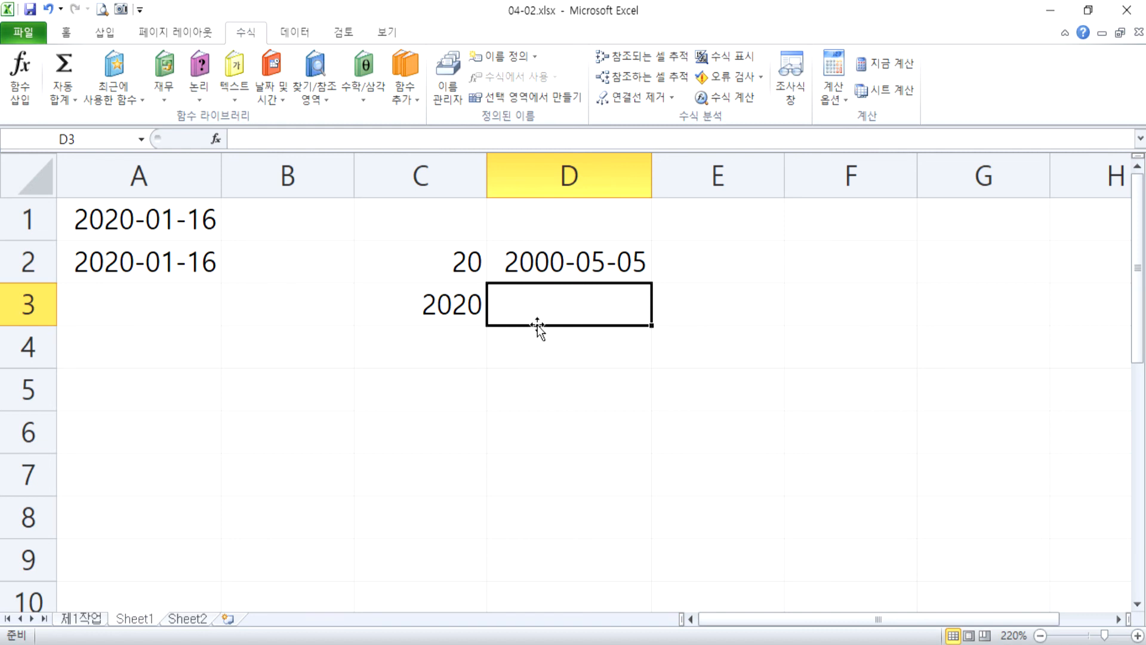
type("=")
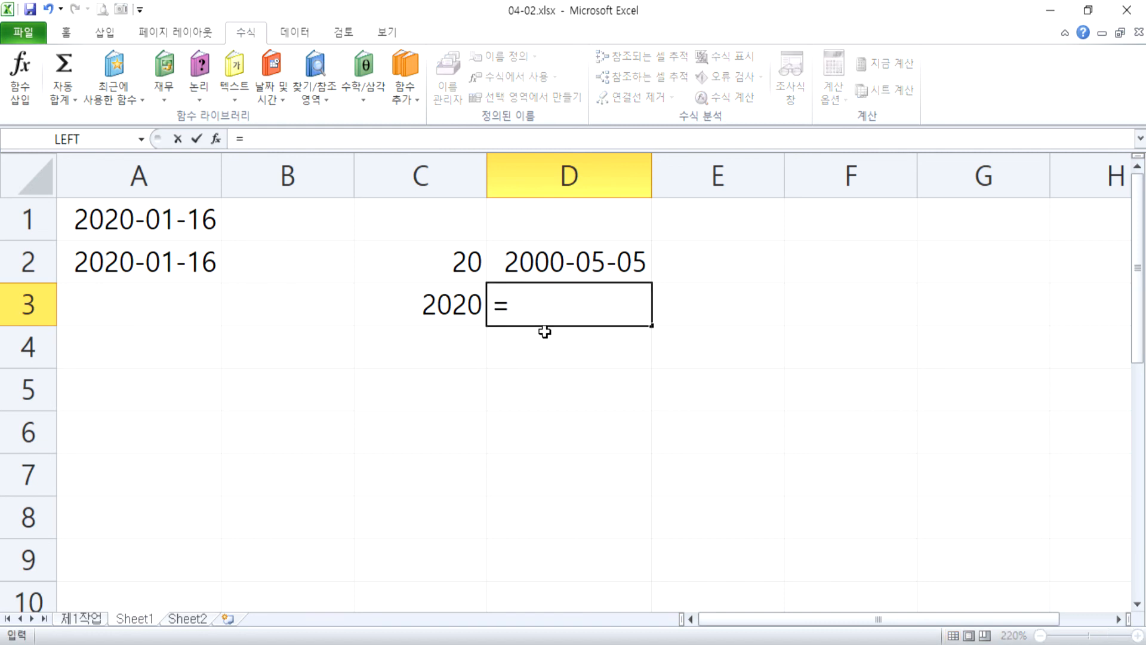
type("YEAR")
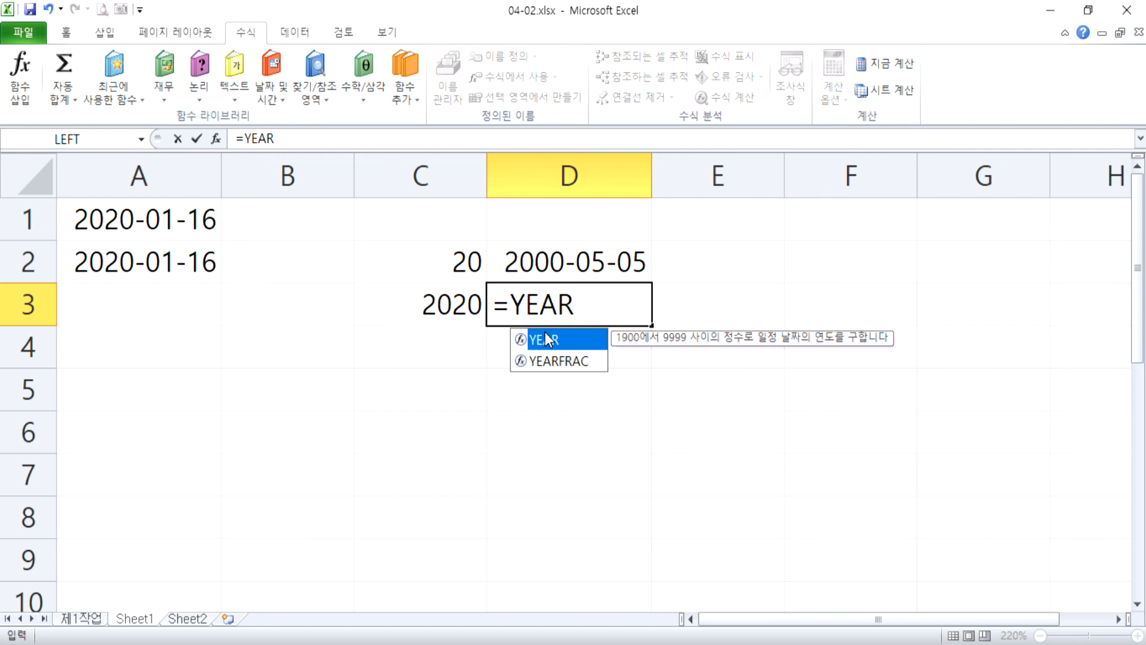
double_click(548, 339)
left_click(525, 261)
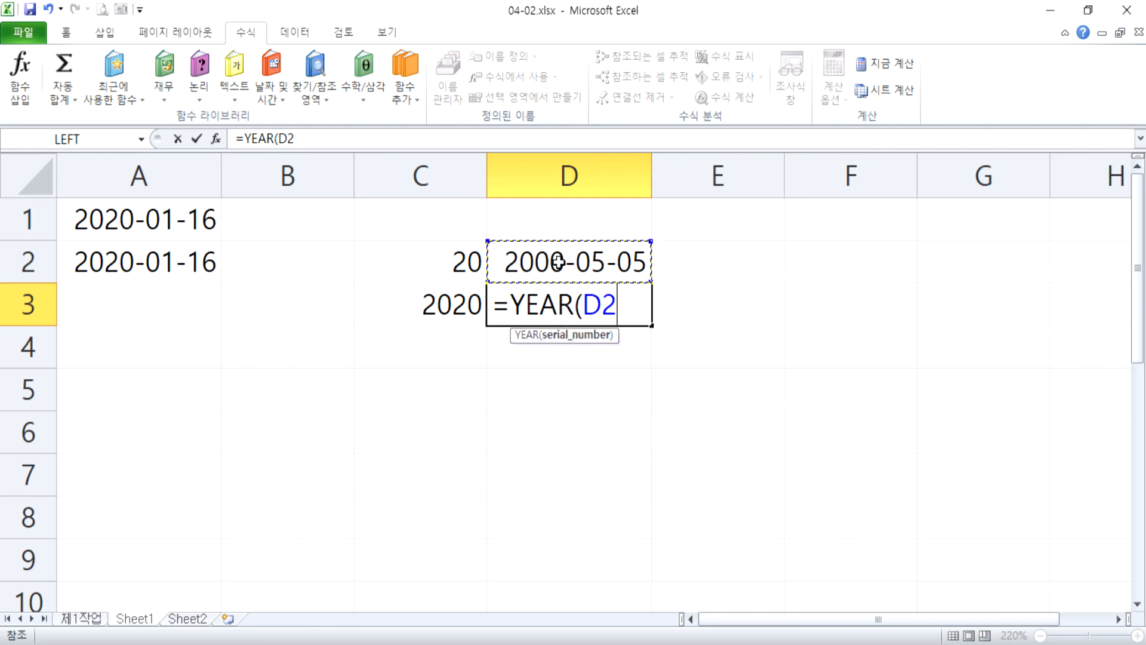
key("Return")
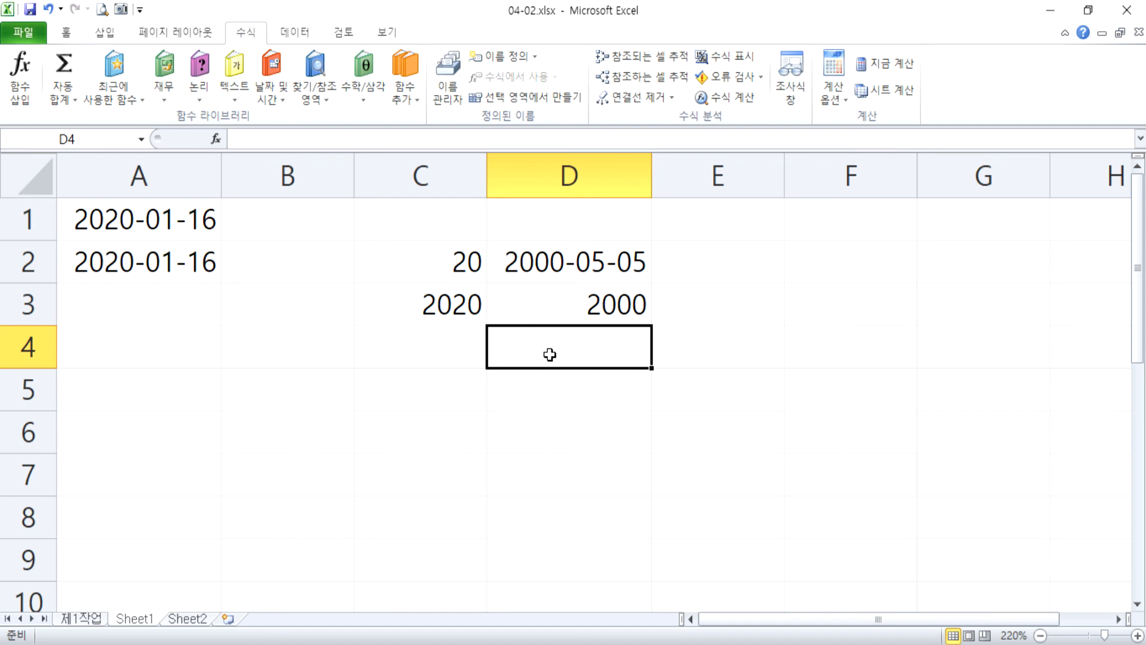
Compare the formulas stored in cells C3 and D3, examining the argument each YEAR function uses.
double_click(452, 306)
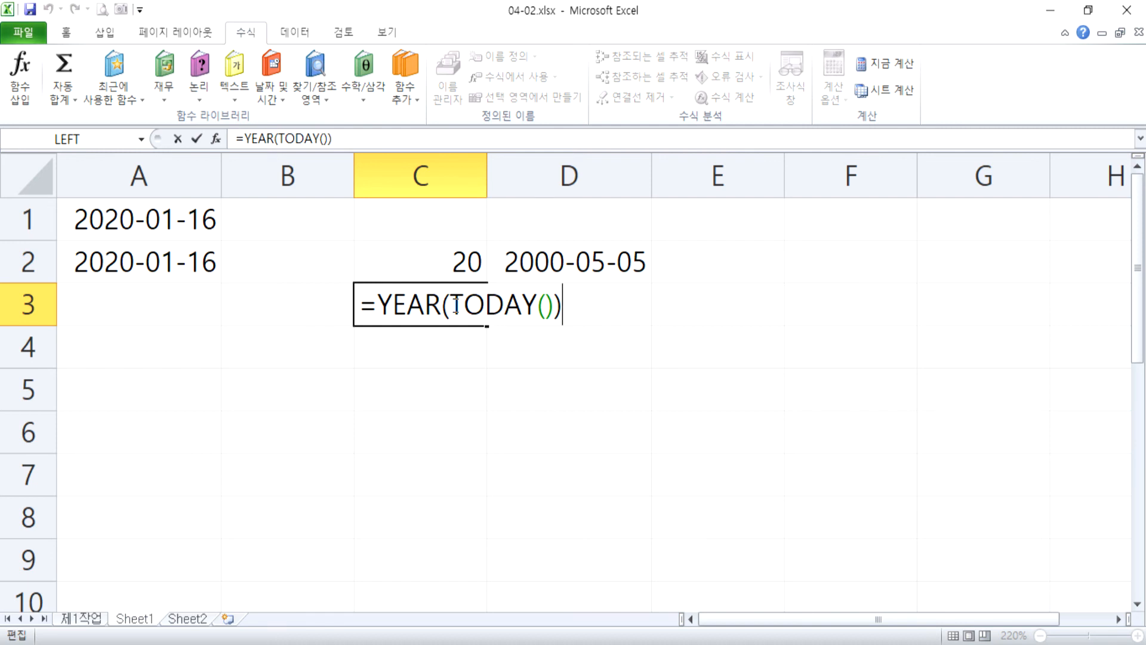
key("Escape")
left_click(504, 302)
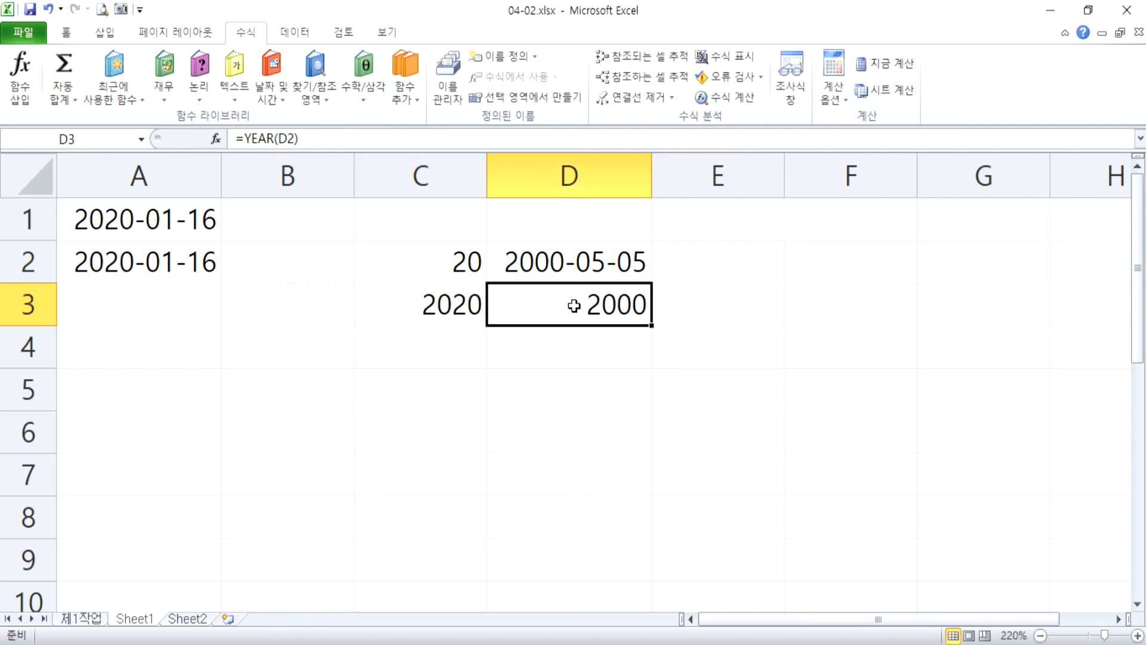
double_click(504, 303)
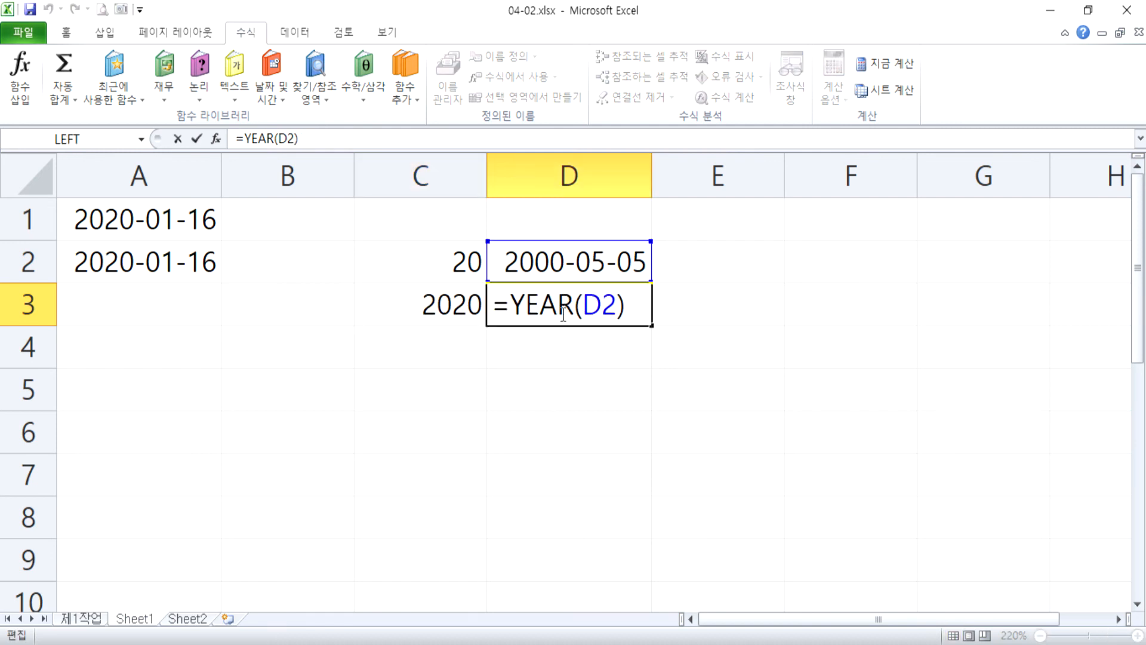
key("ctrl+Return")
Enter the formula =C3-D3 in cell E3 to subtract the two years, and review its cell references.
left_click(747, 313)
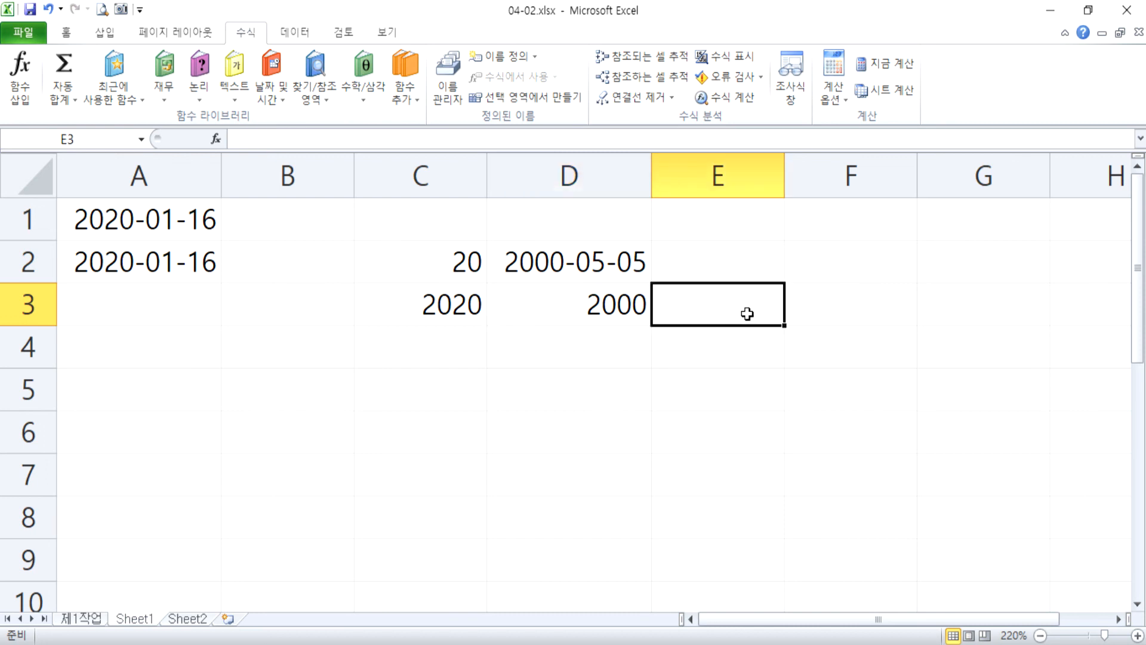
type("=")
left_click(432, 299)
type("-")
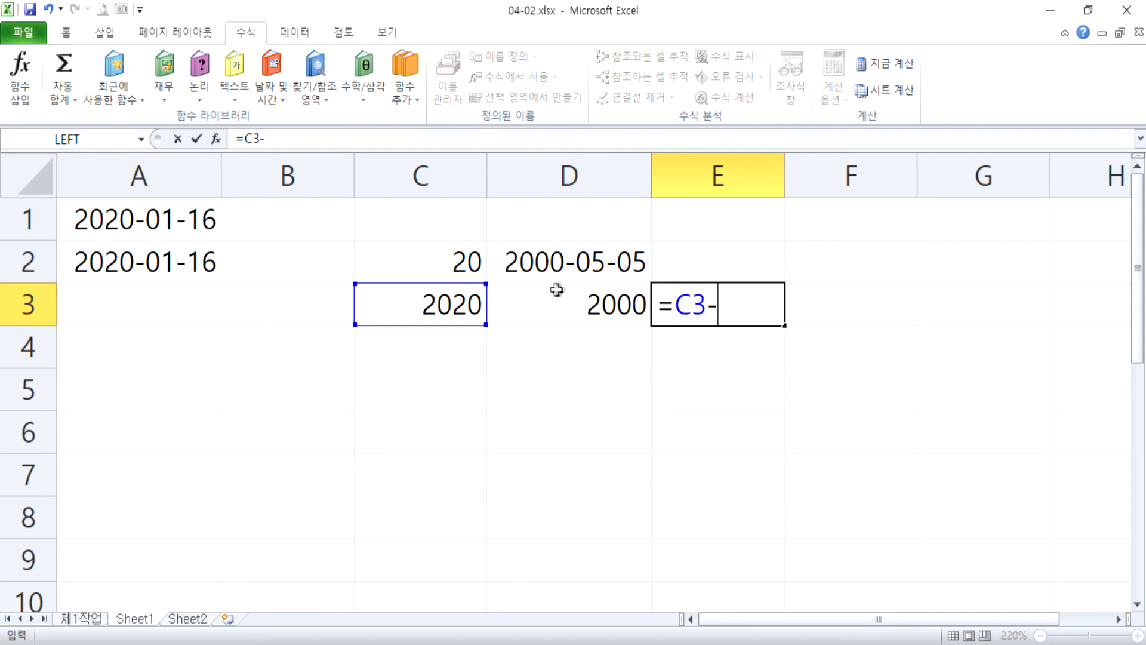
left_click(594, 301)
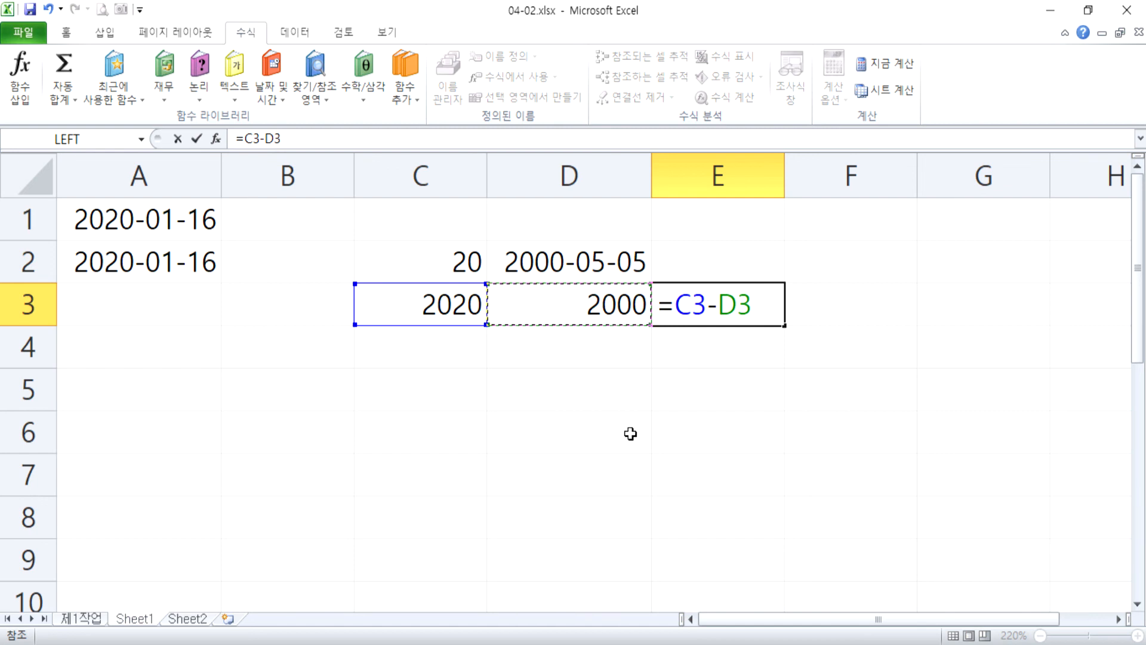
key("Return")
left_click(720, 306)
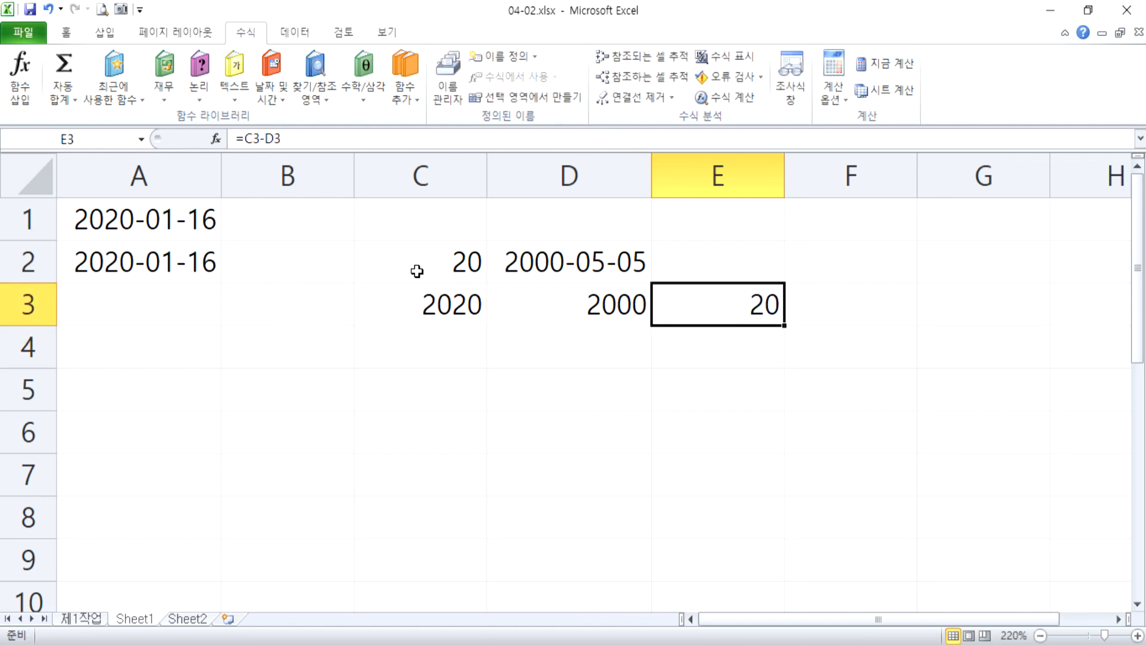
key("F2")
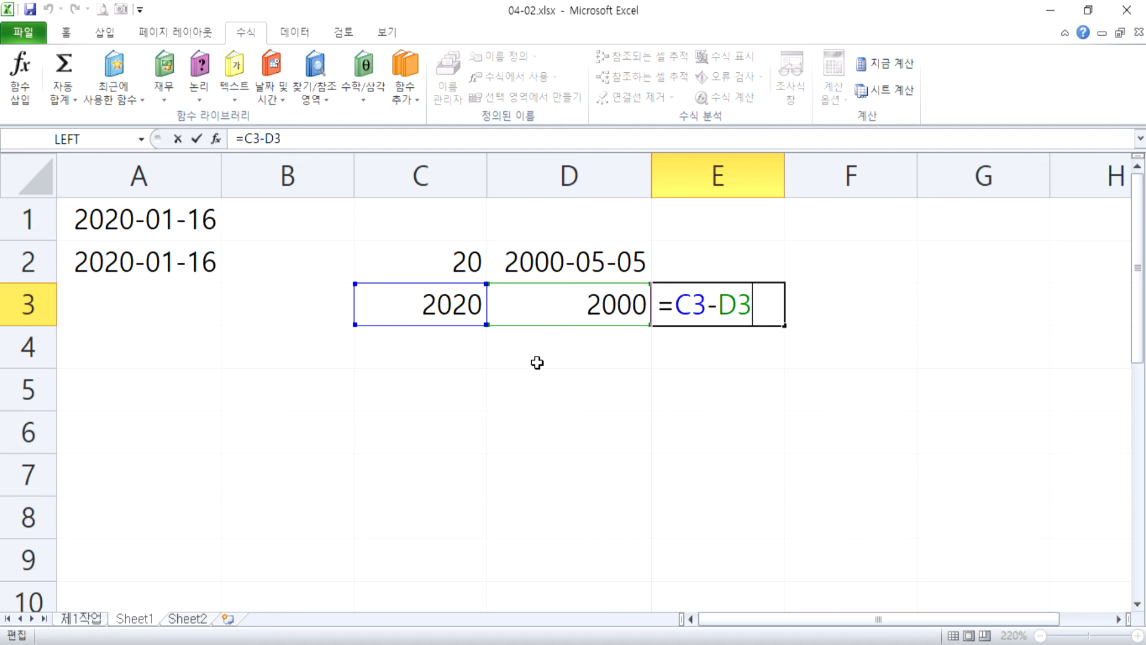
key("ctrl+Return")
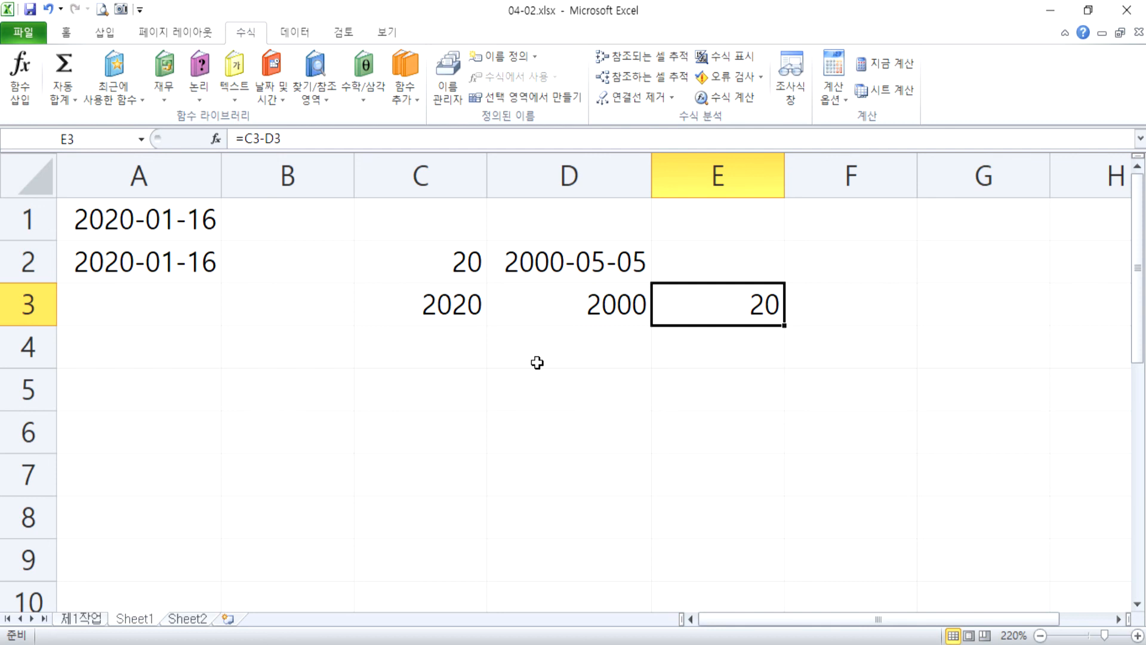
left_click(536, 406)
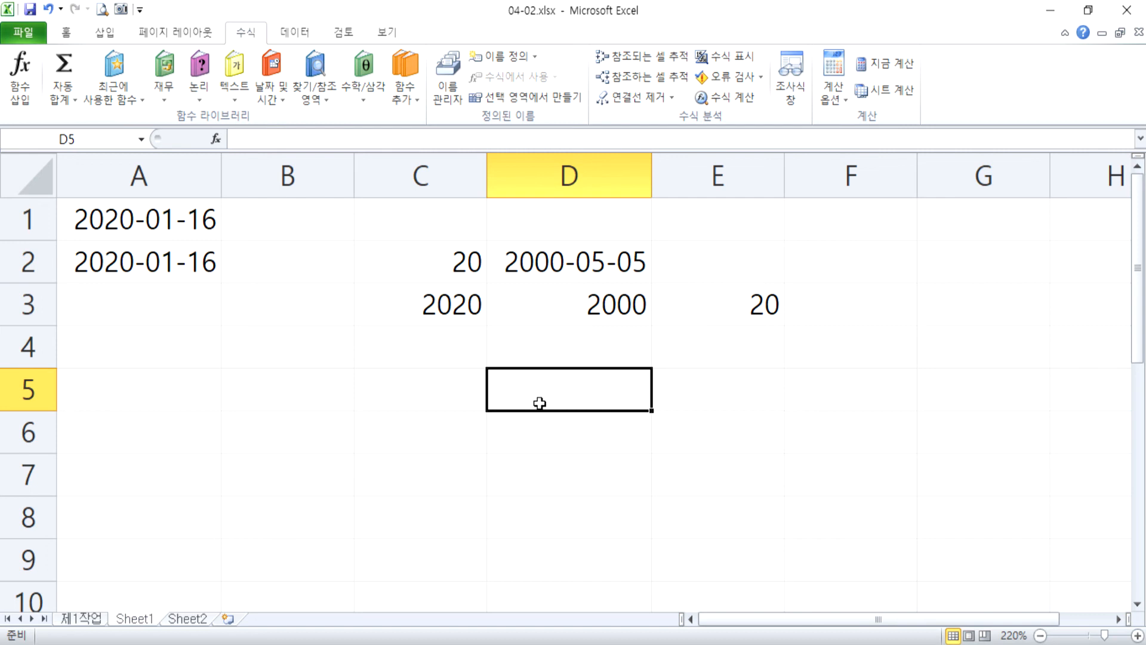
type("=")
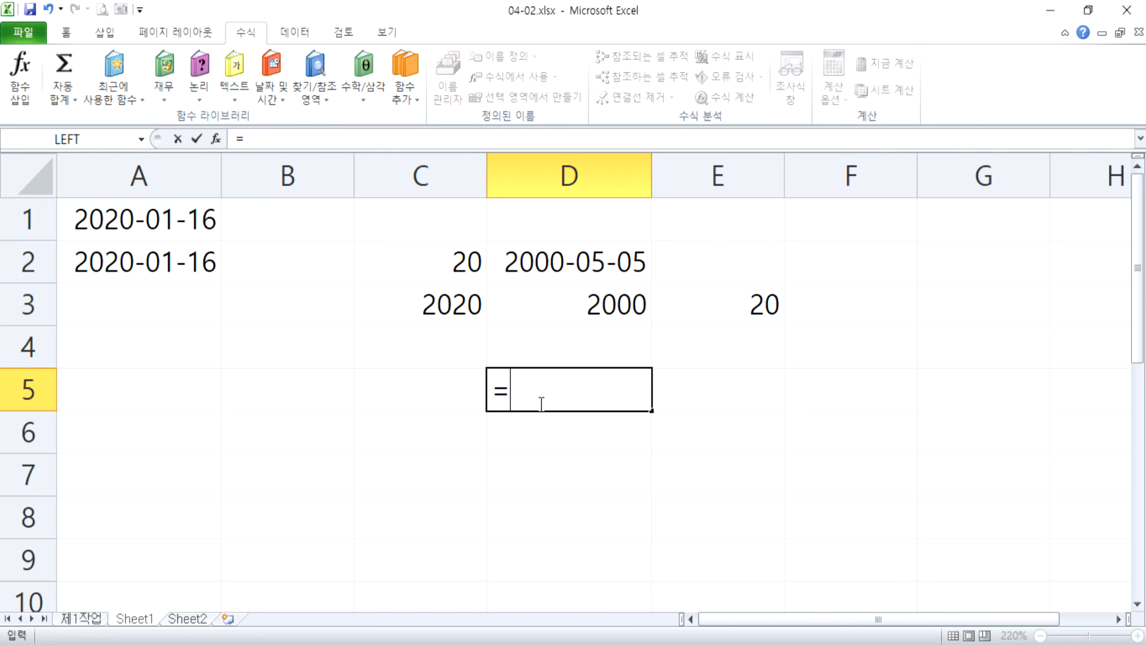
key("Escape")
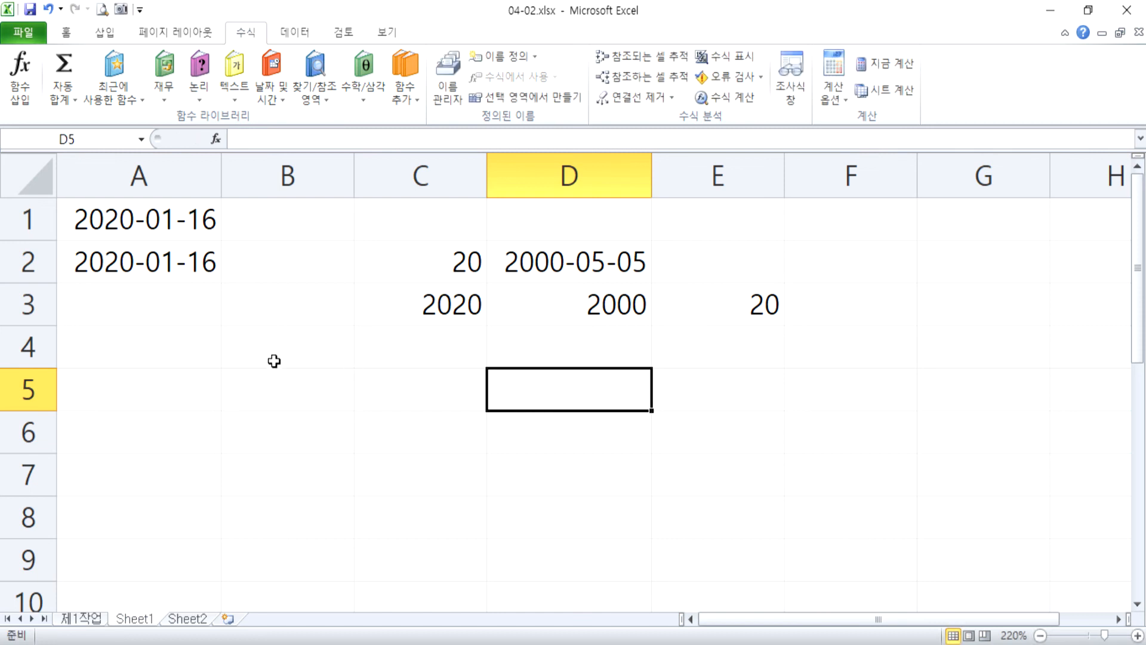
Enter the formula =A1 in cell B4 to reference the date in the first row.
left_click(282, 348)
type("=")
left_click(152, 223)
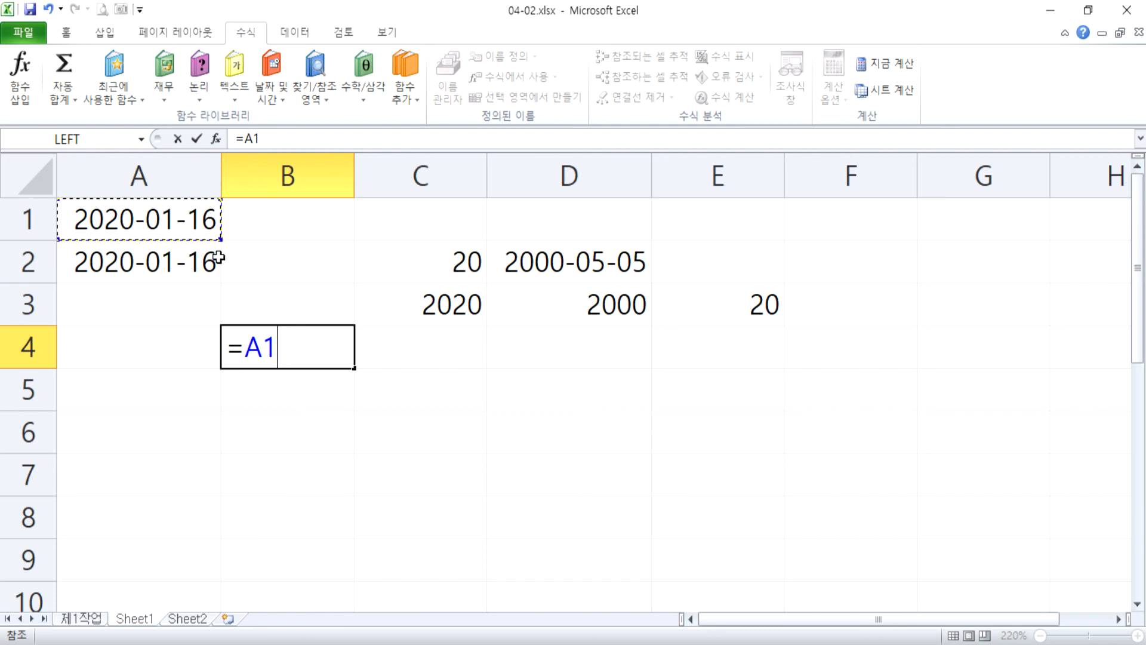
key("Return")
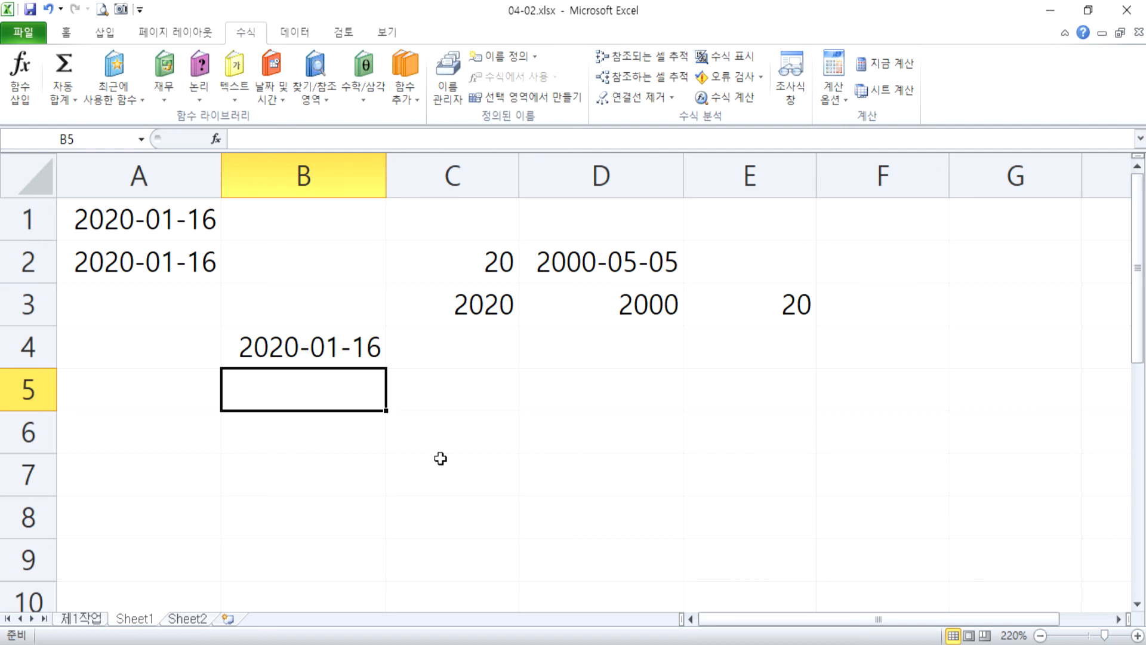
Enter the formula =A1+A2 in cell B6 to add the two dates, and review its cell references.
left_click(351, 440)
type("=")
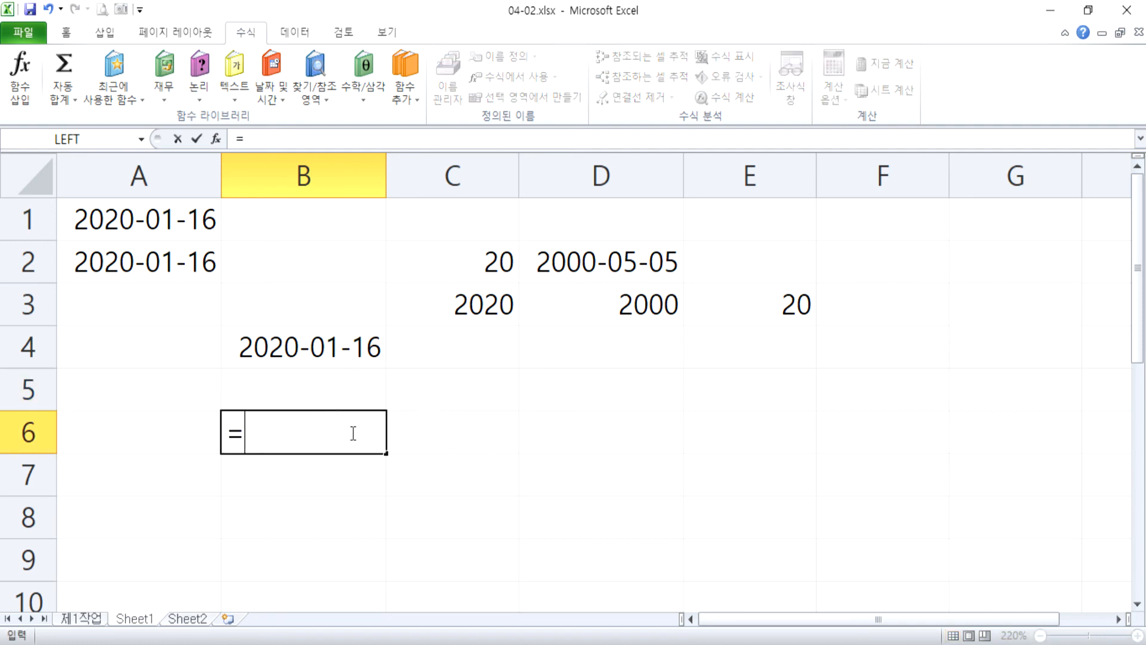
left_click(169, 218)
type("+")
left_click(160, 254)
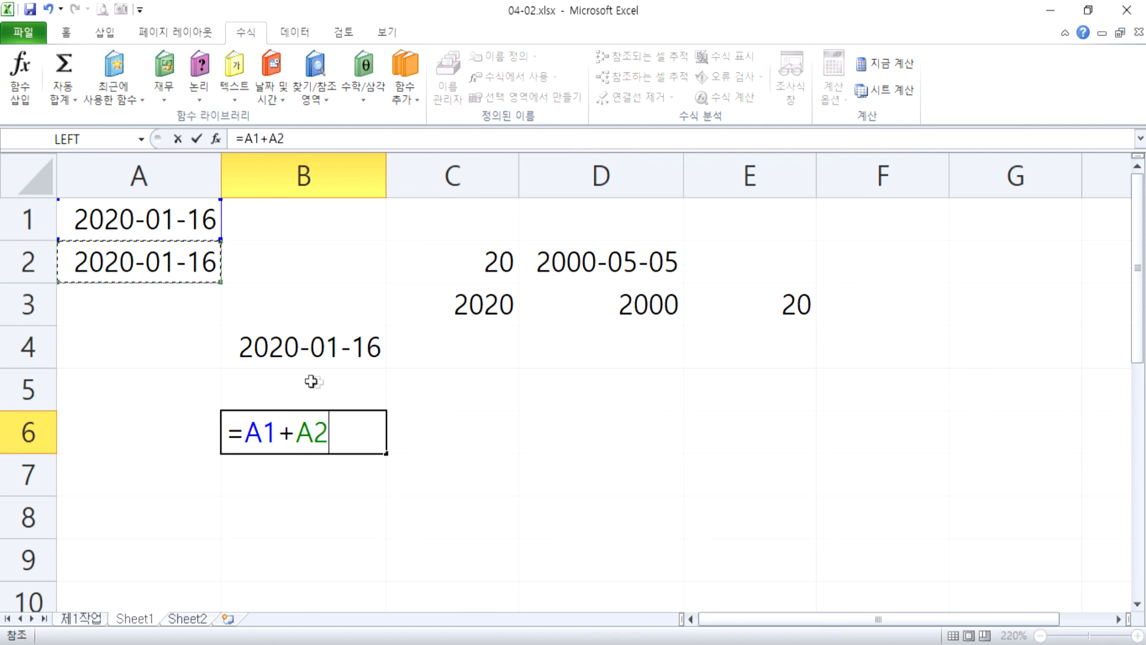
key("Return")
left_click(361, 432)
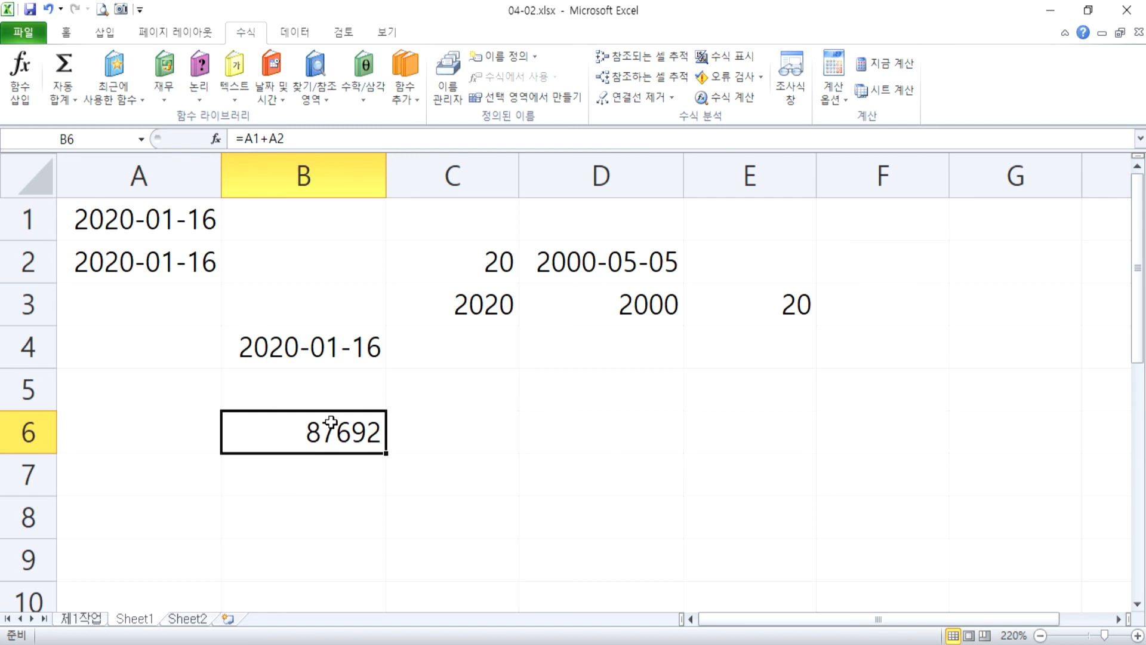
key("F2")
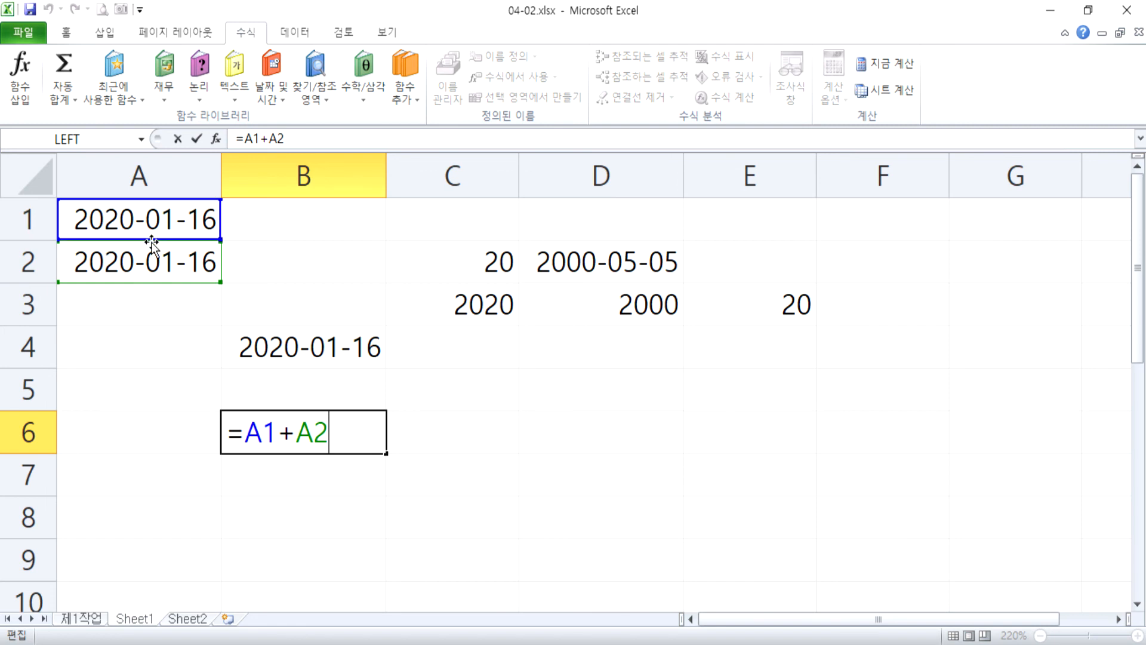
key("ctrl+Return")
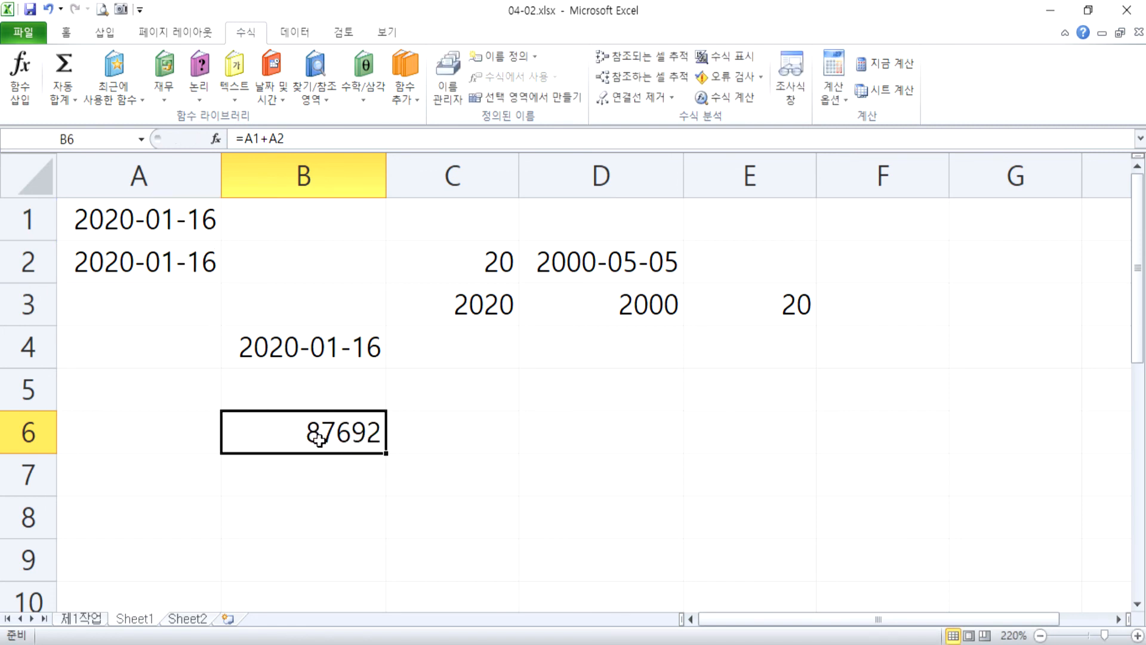
Apply the short date format to cell B6.
left_click(67, 32)
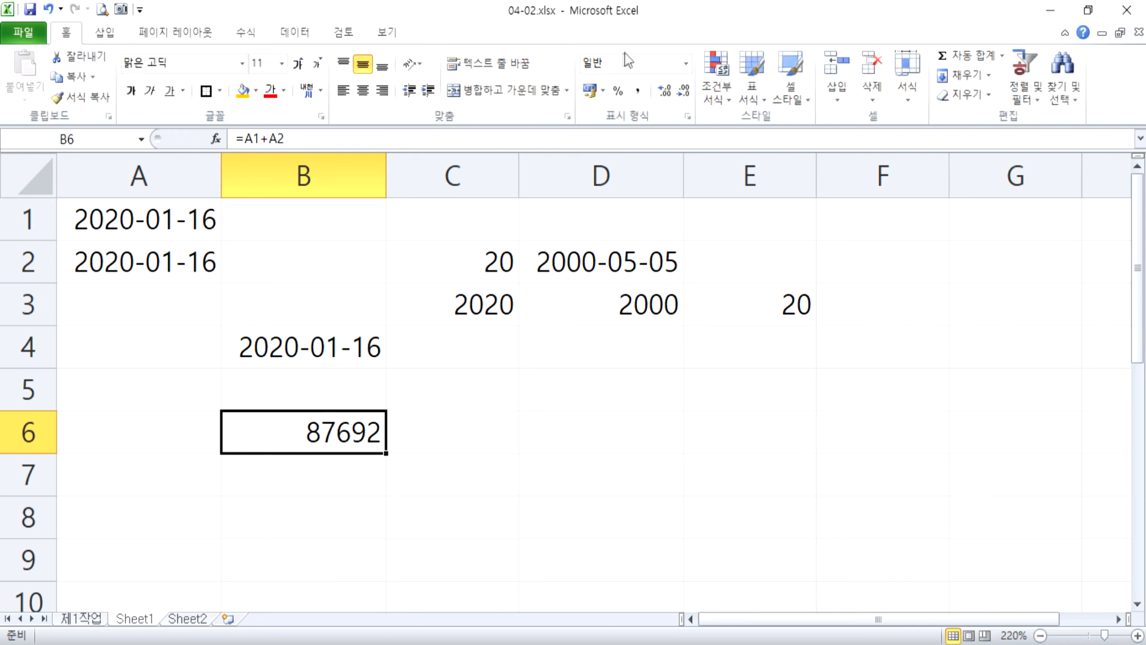
left_click(686, 64)
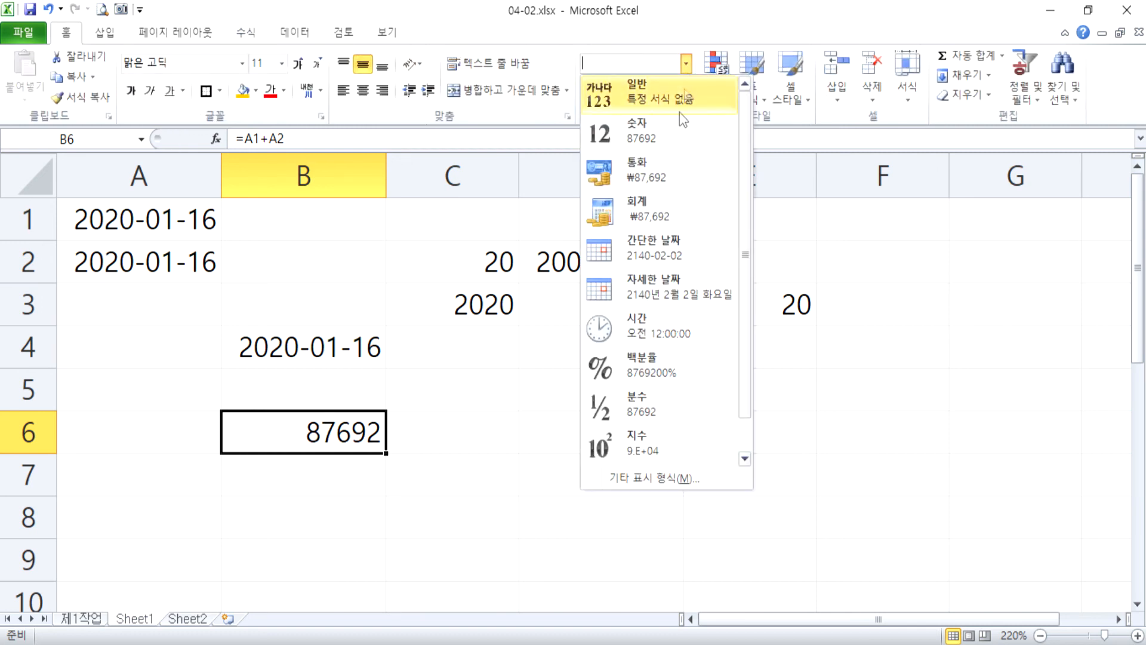
left_click(652, 253)
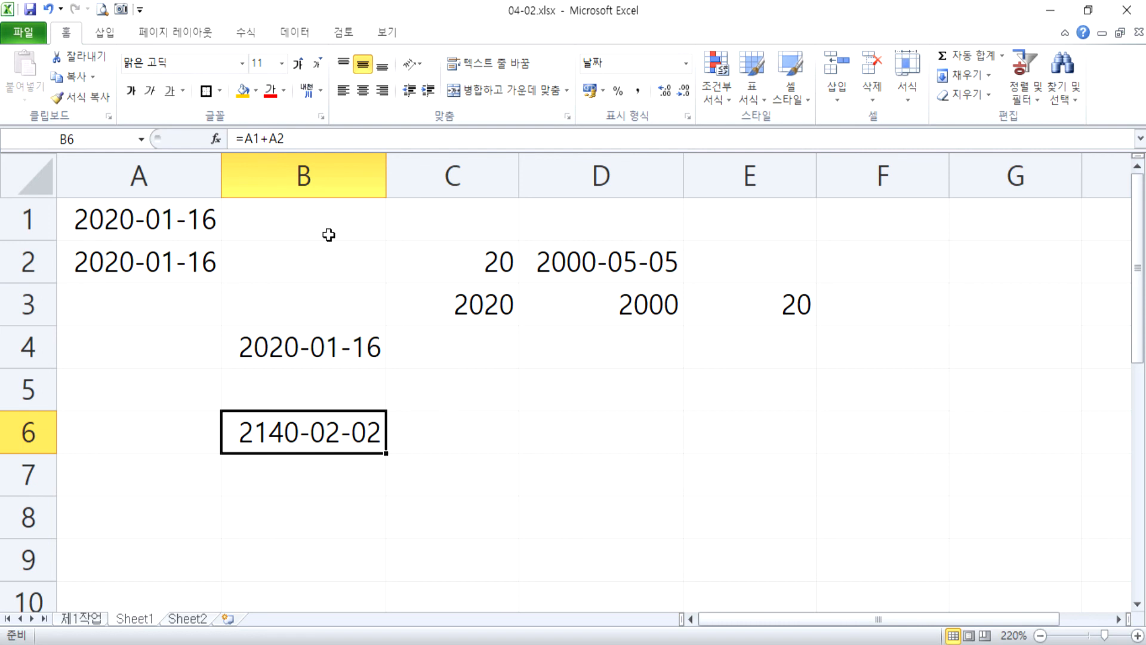
Enter the date 1900-01-01 in cell B1.
key("Up")
key("Up")
key("Up")
key("Up")
key("Up")
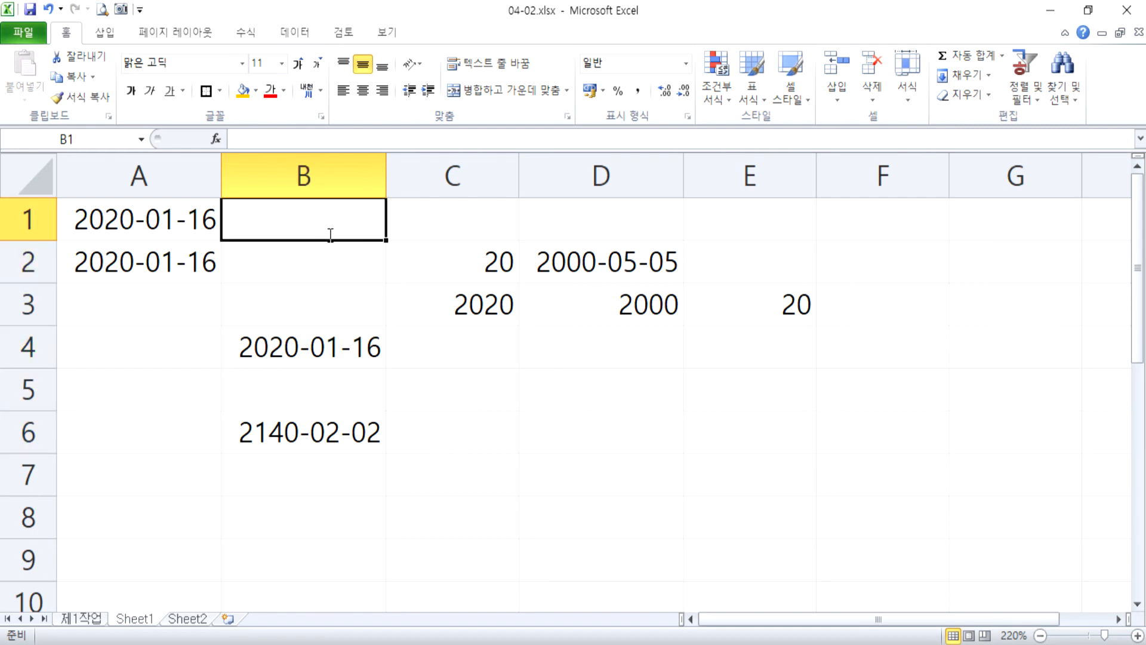
type("1900-01-01")
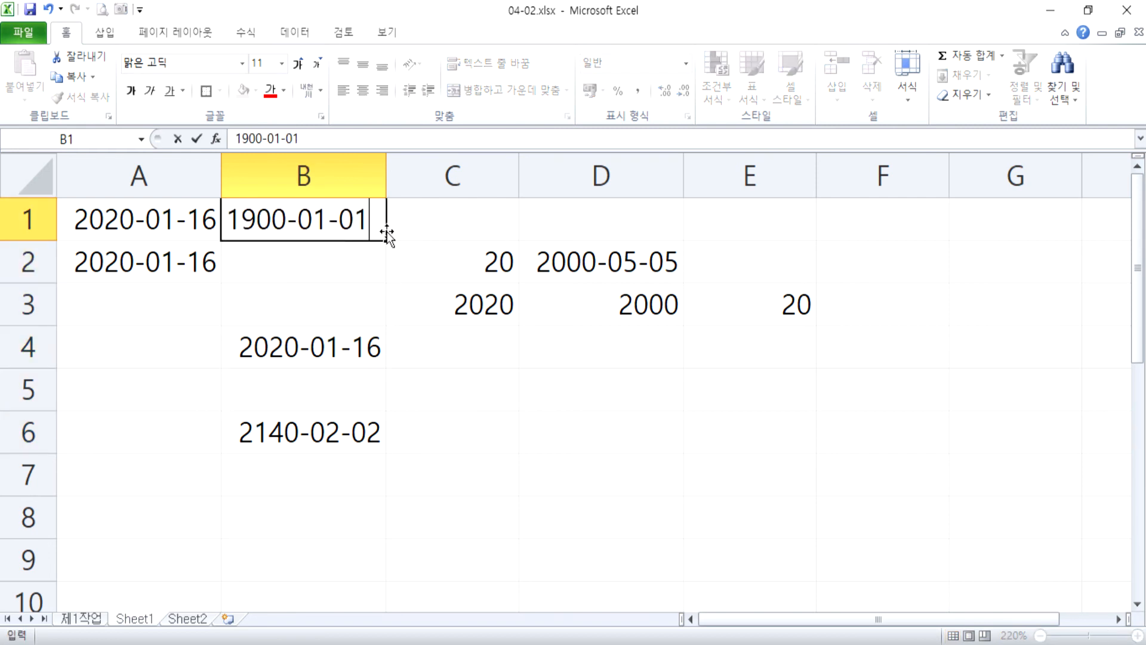
key("Return")
key("Up")
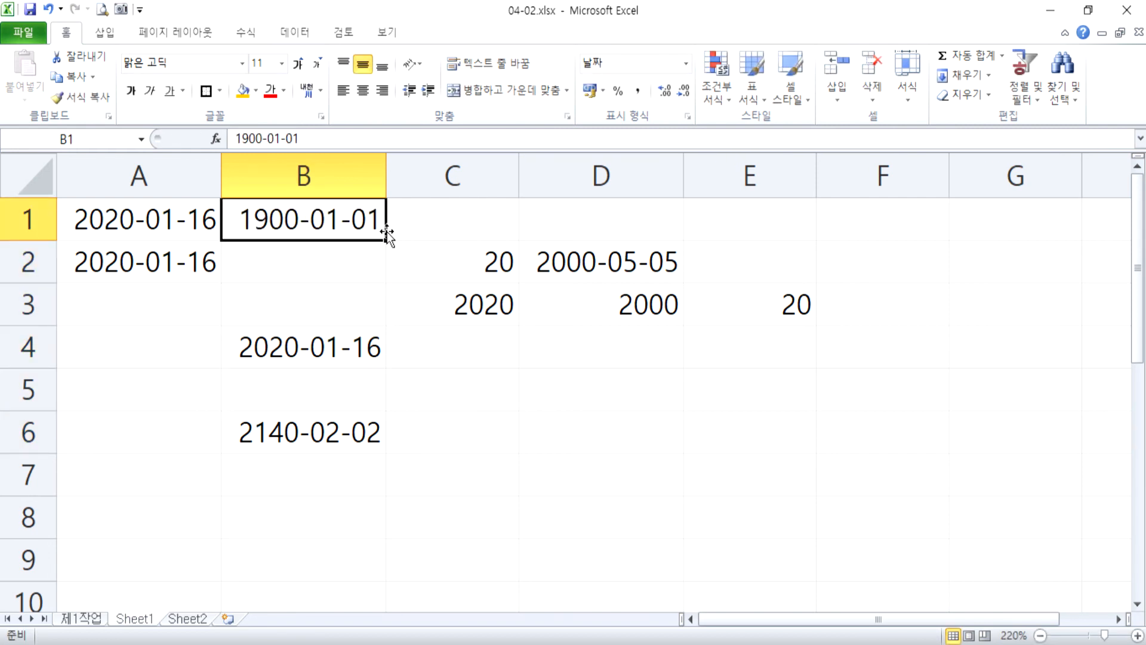
Apply the comma style to the dates in B1, A1:A2 and B6 so they display as serial numbers.
key("Left")
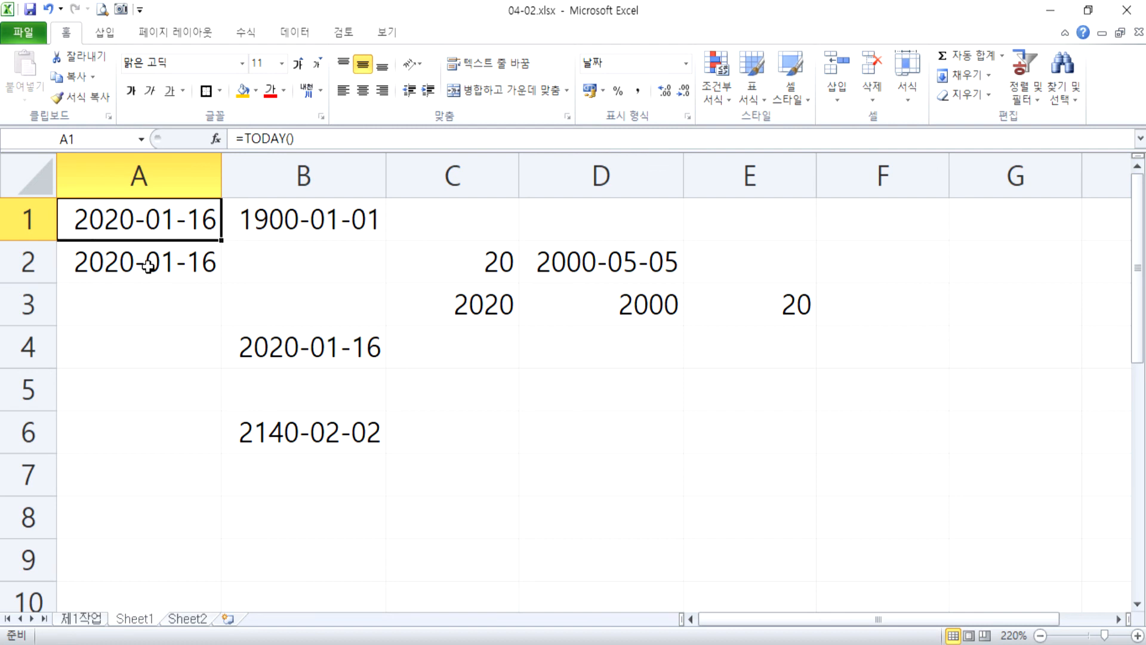
left_click(246, 434)
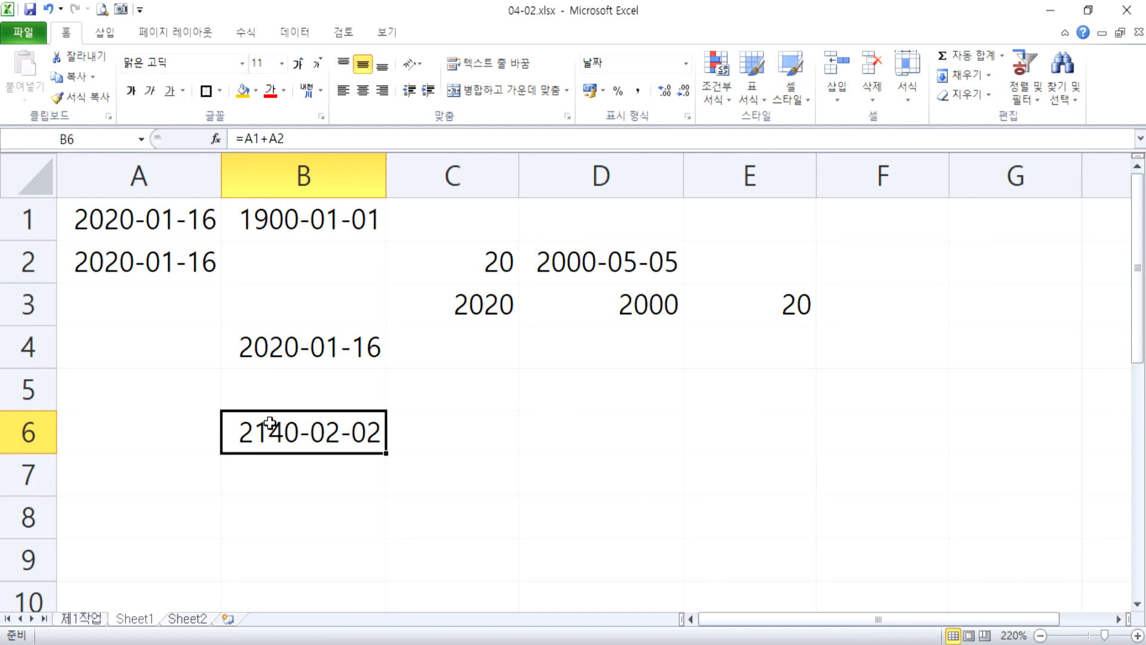
left_click_drag(157, 224, 154, 261)
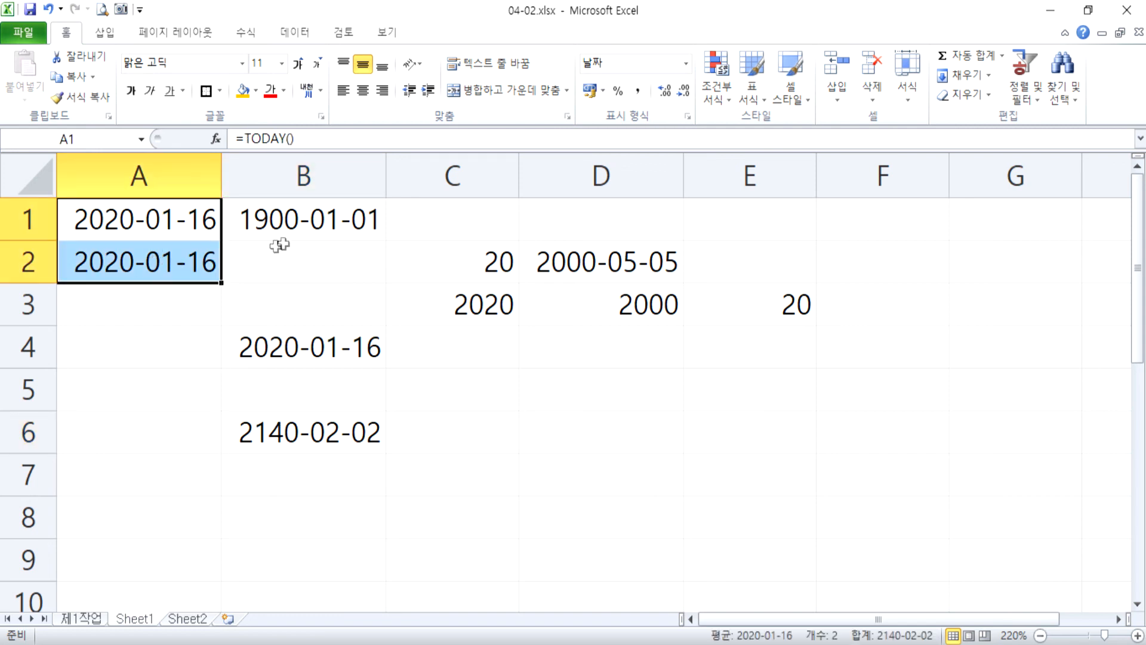
left_click(302, 224)
left_click(638, 91)
left_click_drag(115, 225, 119, 263)
left_click(639, 91)
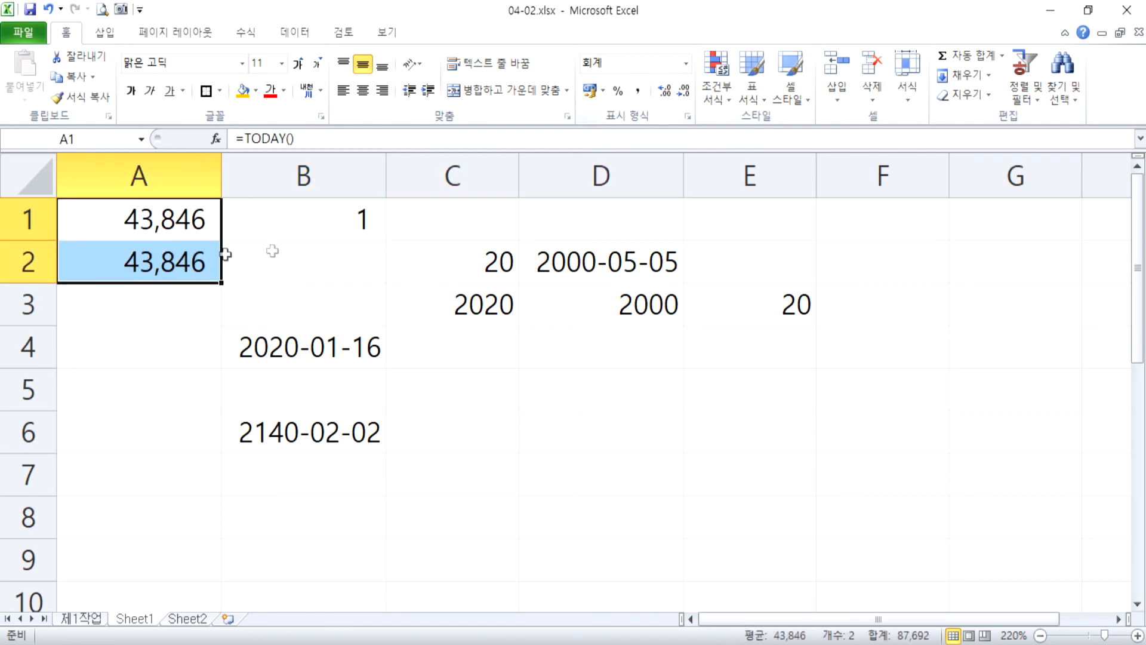
left_click(273, 427)
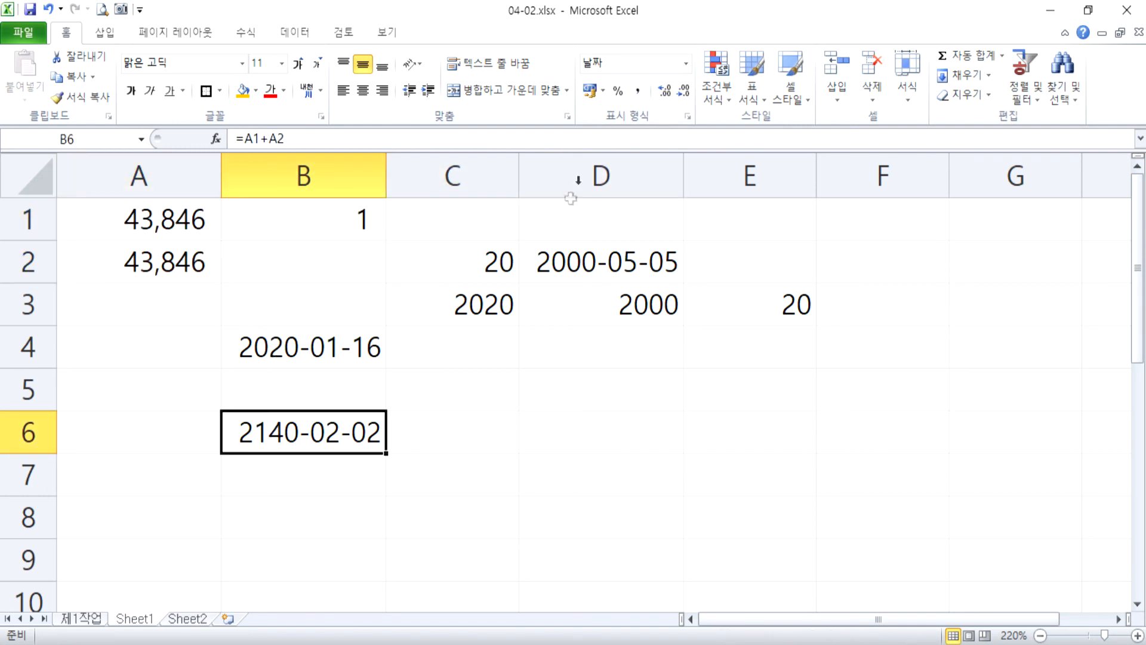
left_click(637, 91)
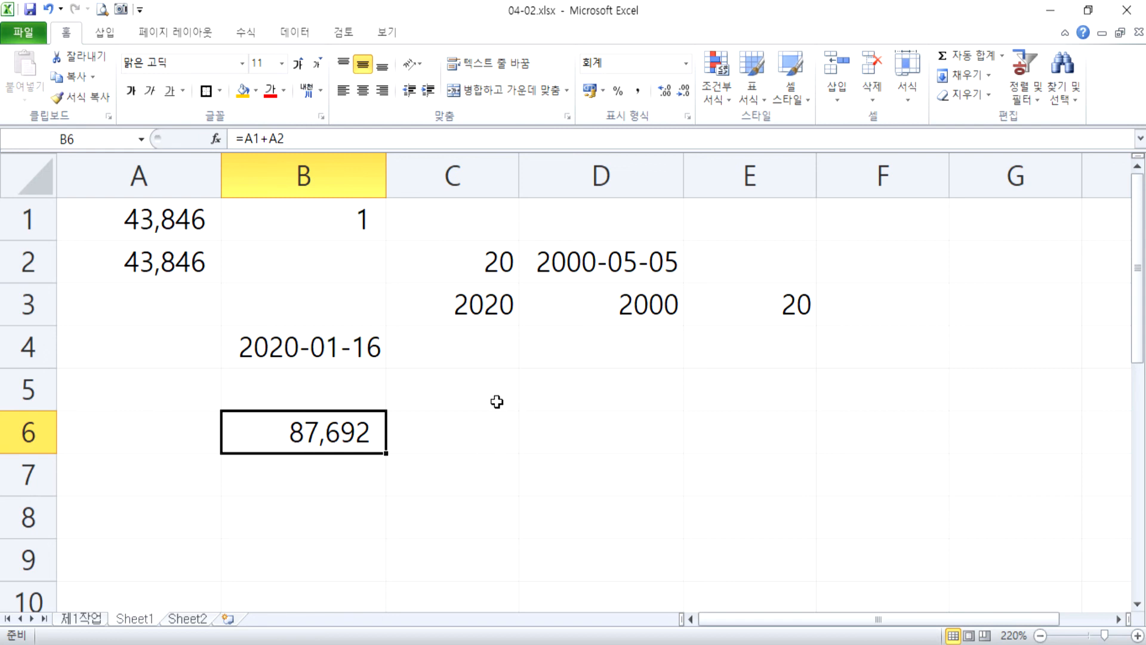
Enter the formula =C3*D3 in cell C5 to multiply the two years.
left_click(462, 303)
left_click(582, 303)
left_click(461, 303)
left_click(573, 302)
left_click(474, 393)
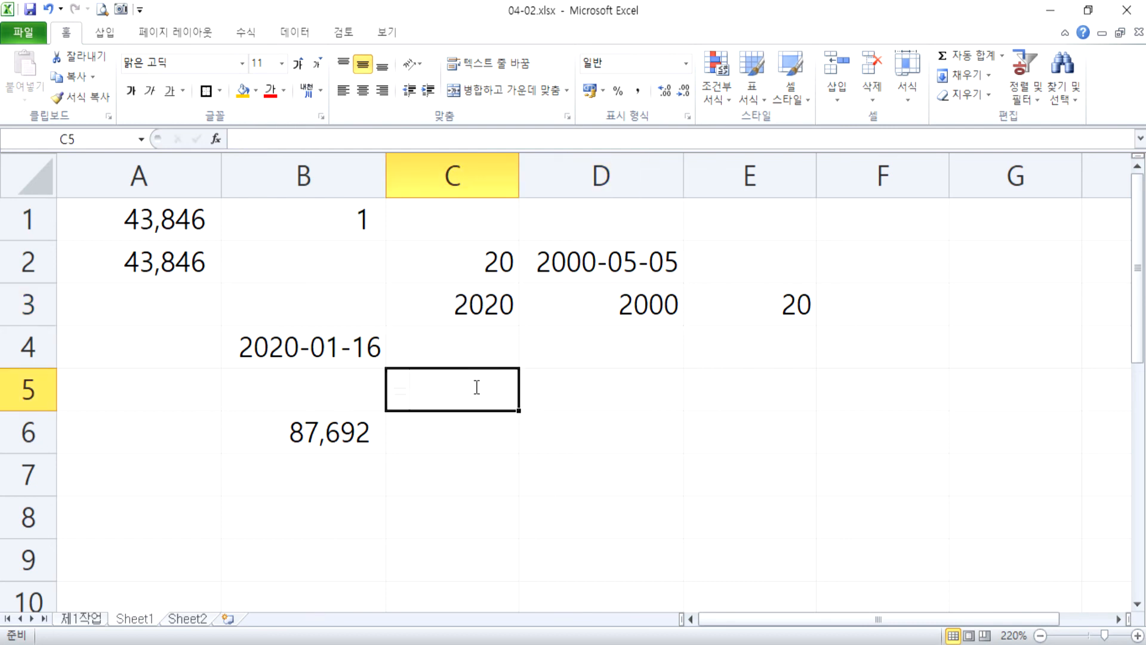
type("=")
left_click(469, 290)
type("*")
left_click(604, 302)
key("Return")
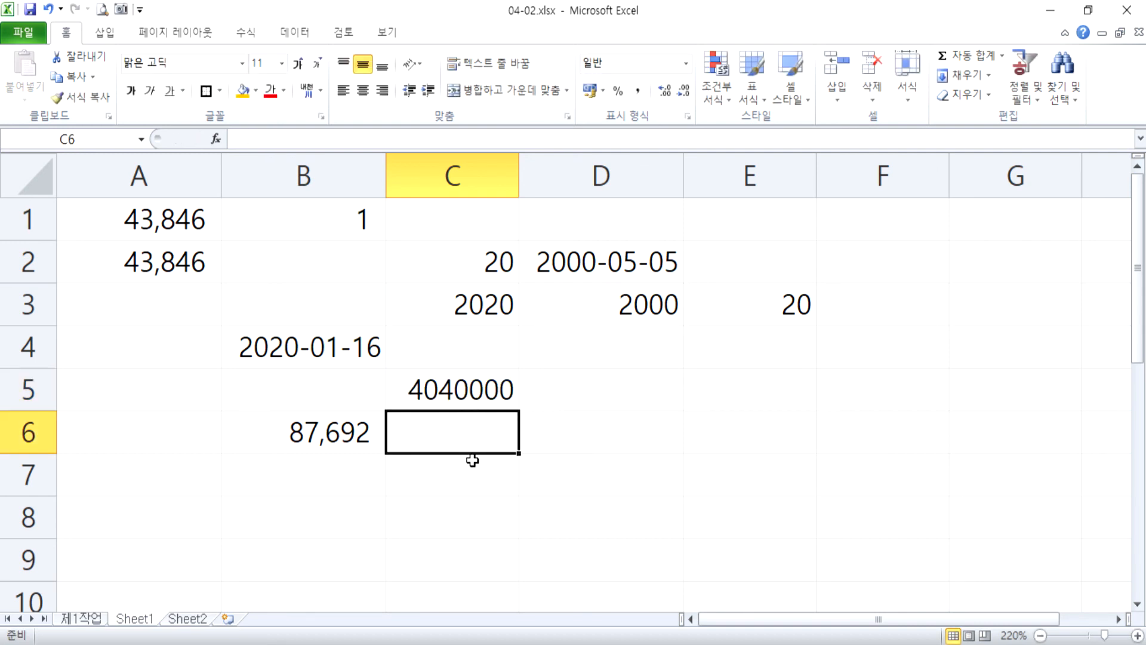
Enter the formula =555*666/777 in cell D9 and review the stored expression.
scroll(659, 437, "down", 2)
left_click(576, 311)
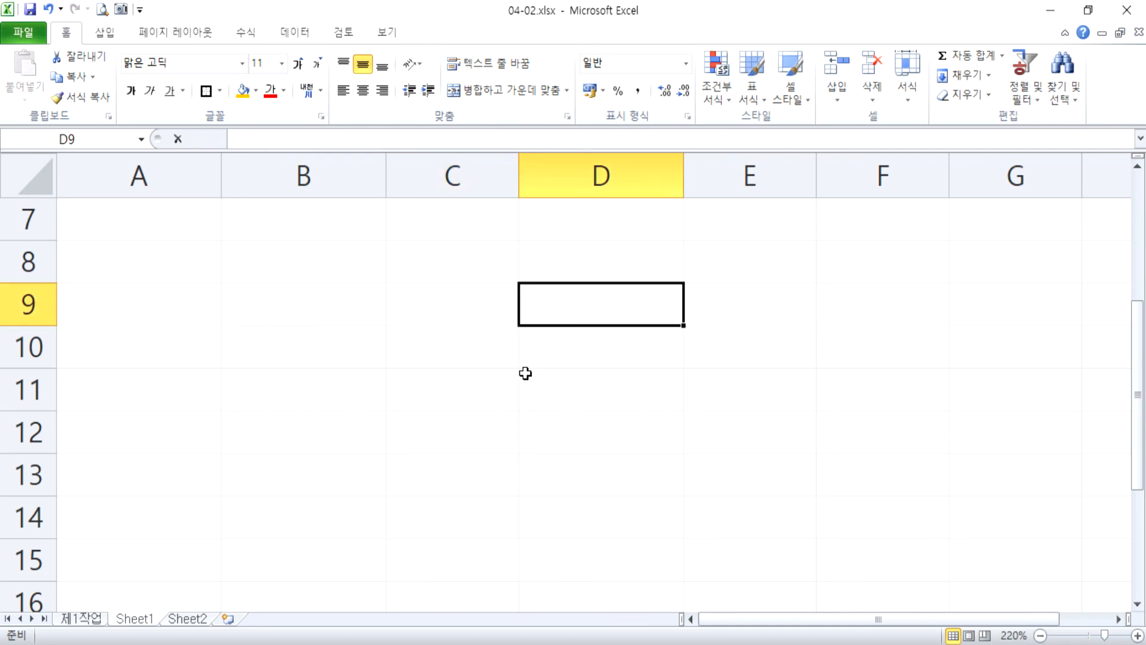
type("=555")
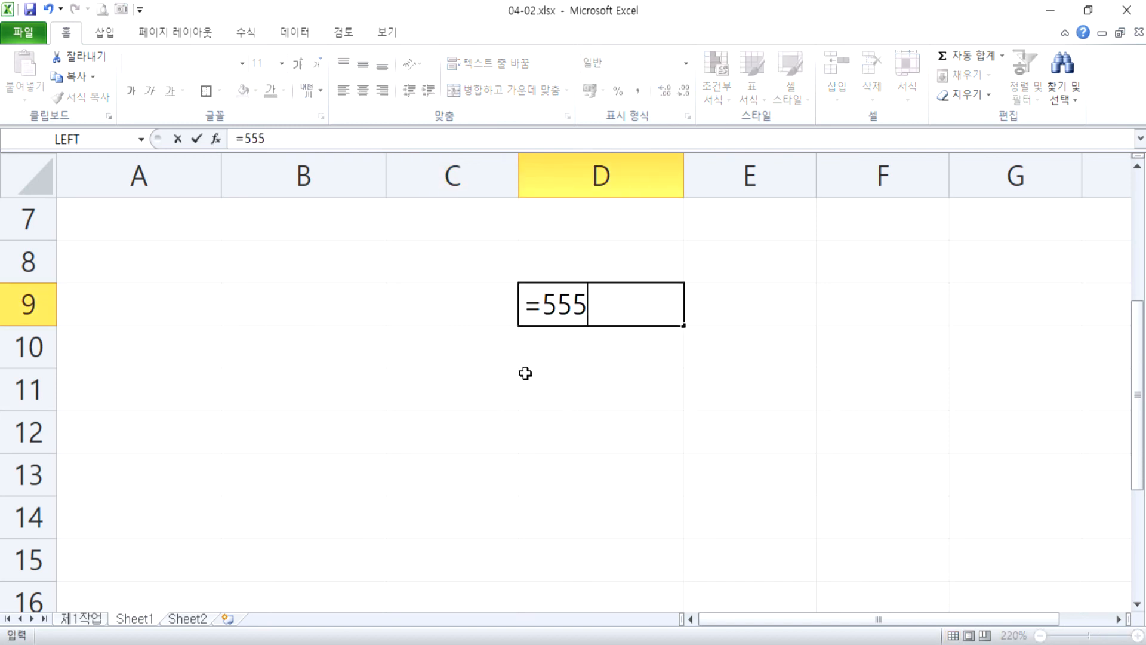
type("*666")
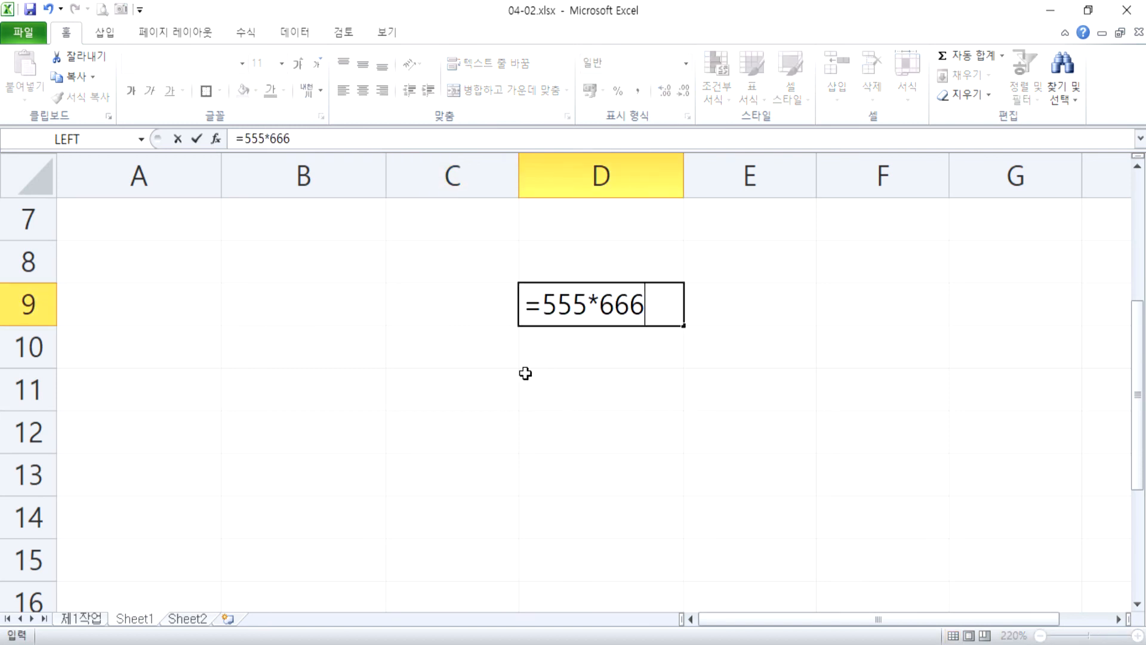
type("/777")
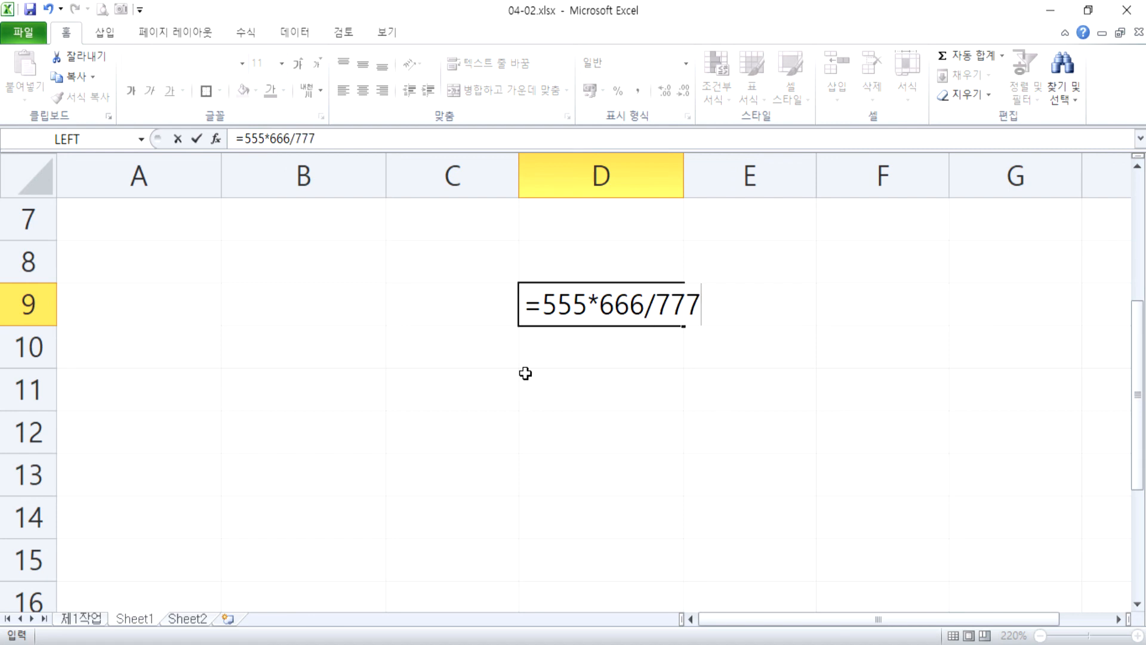
key("Return")
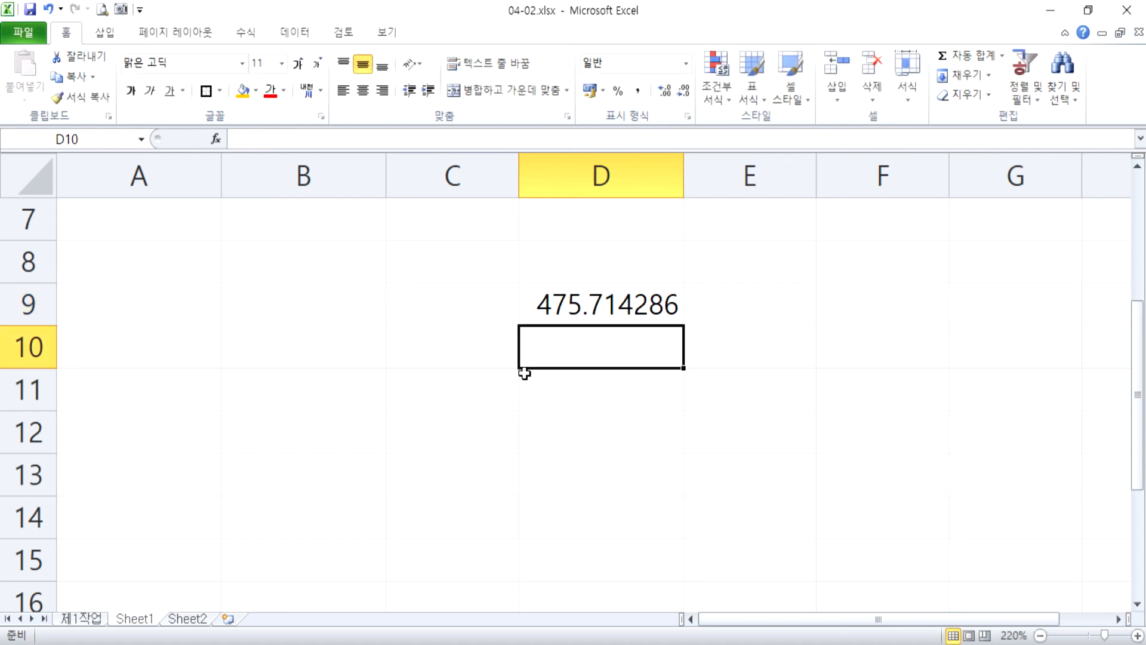
key("Up")
key("F2")
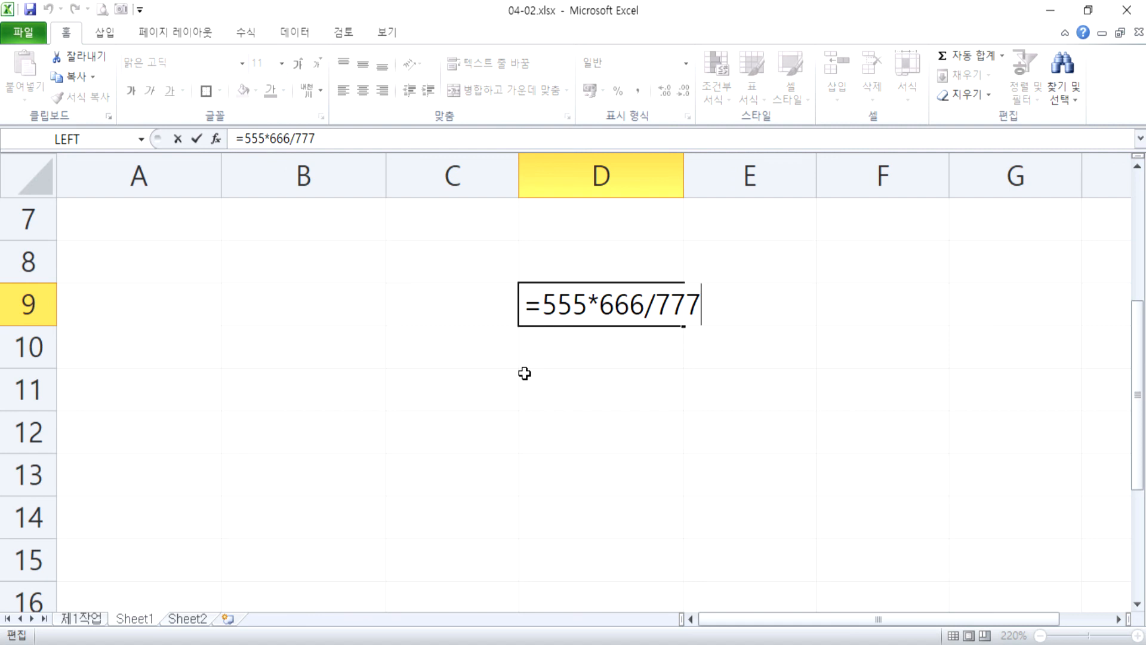
key("ctrl+Return")
Enter the operator list + - * / in cell D8 as text, using a leading apostrophe.
key("Up")
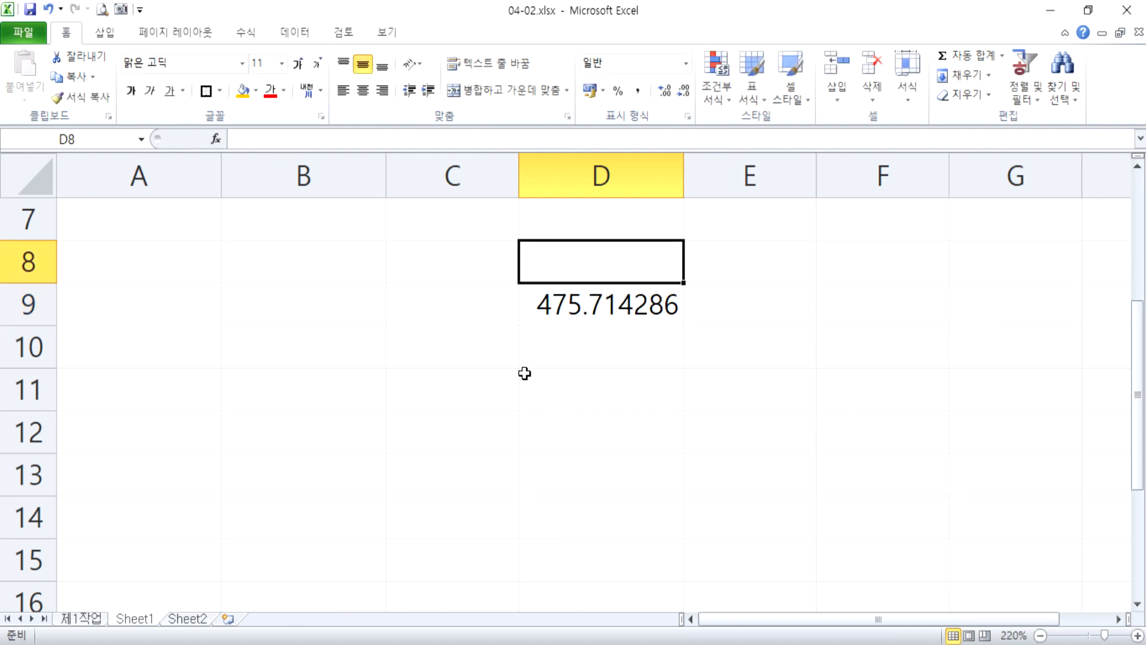
type("+ -")
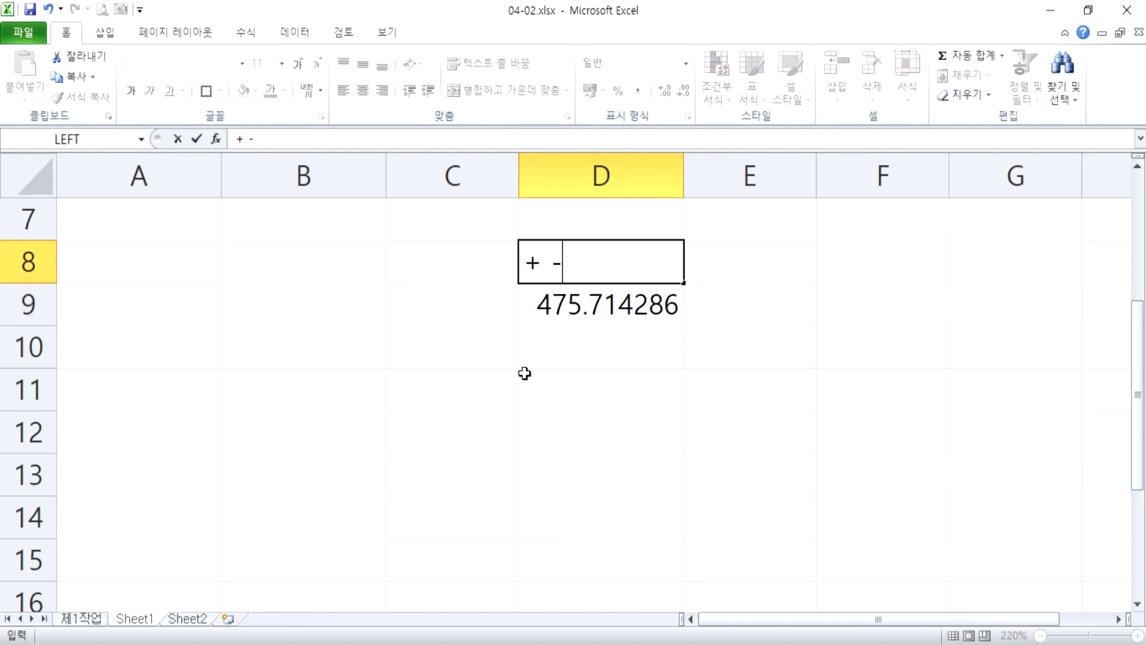
type(" * /")
key("Return")
key("Return")
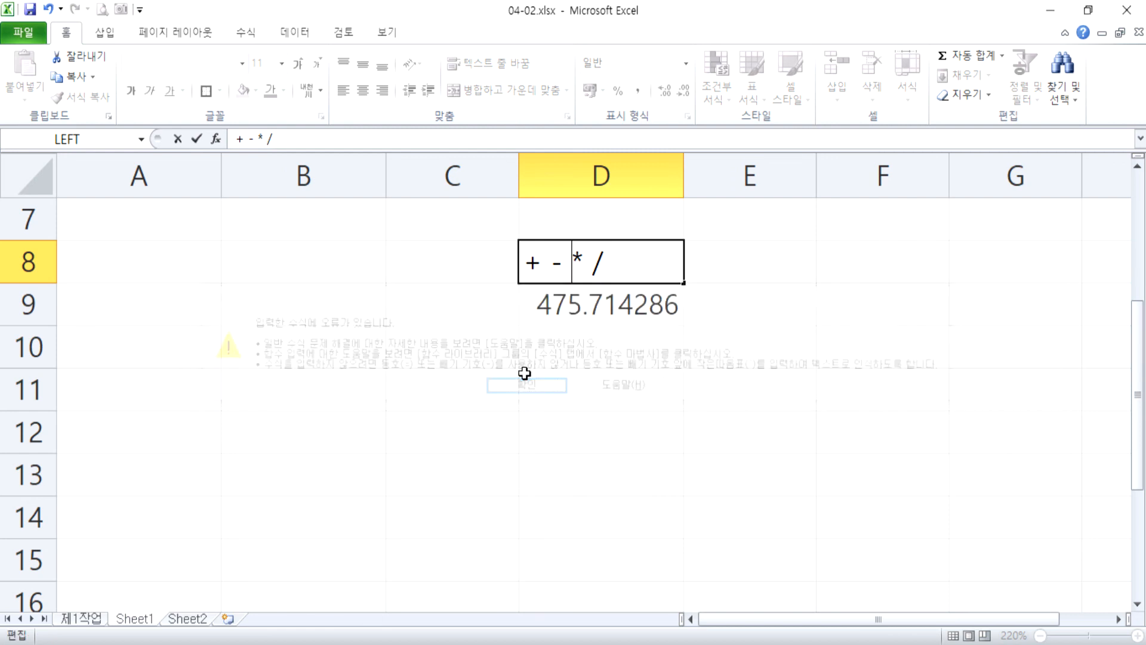
key("Return")
key("Return")
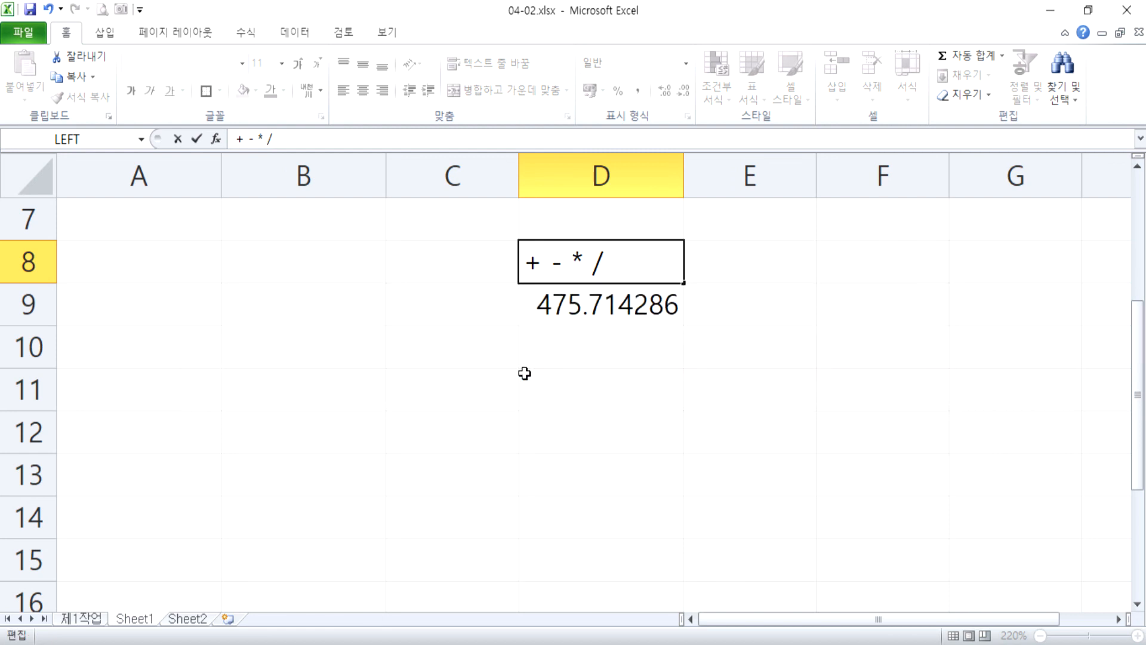
key("Home")
type("'")
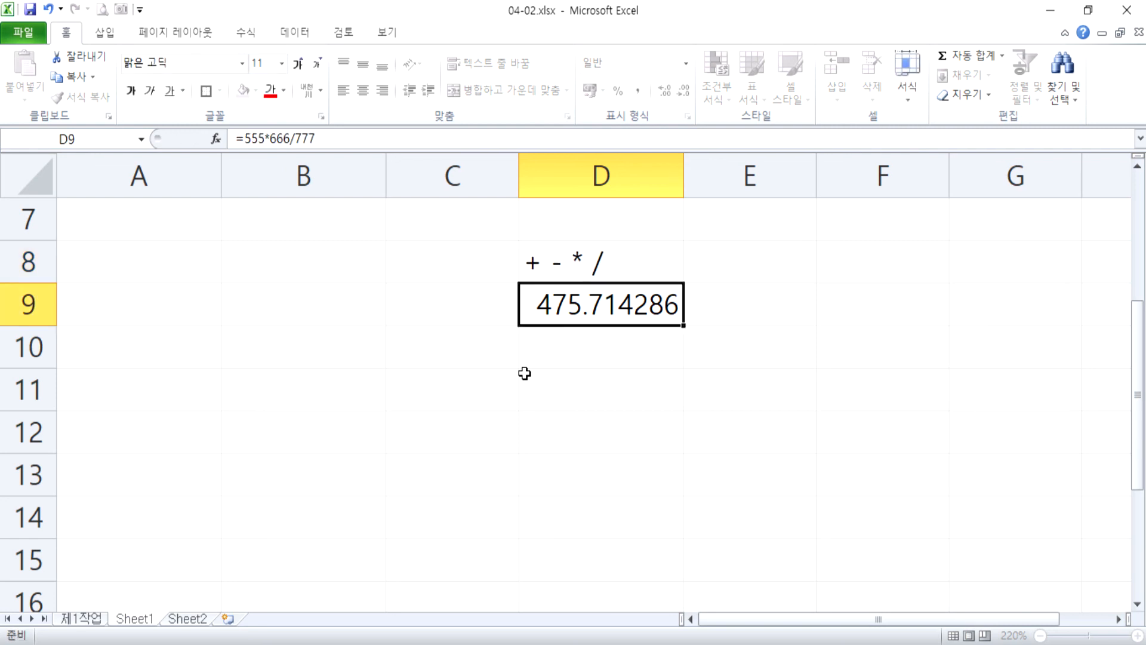
key("Return")
Enter the letters WXY in cell D10.
key("Down")
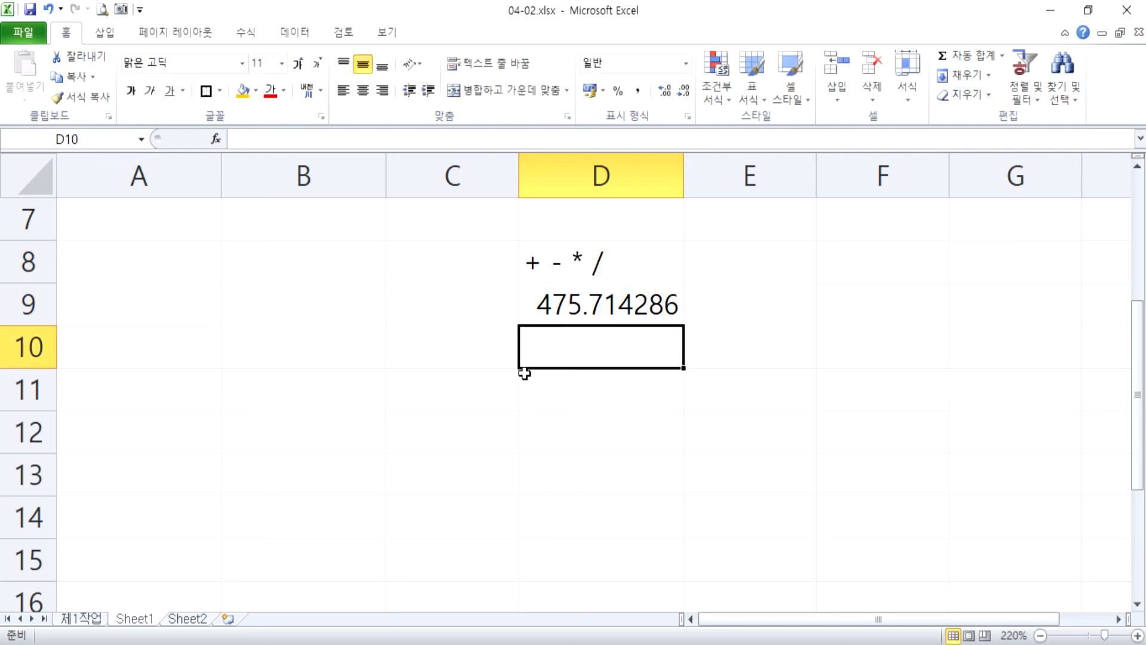
type("x")
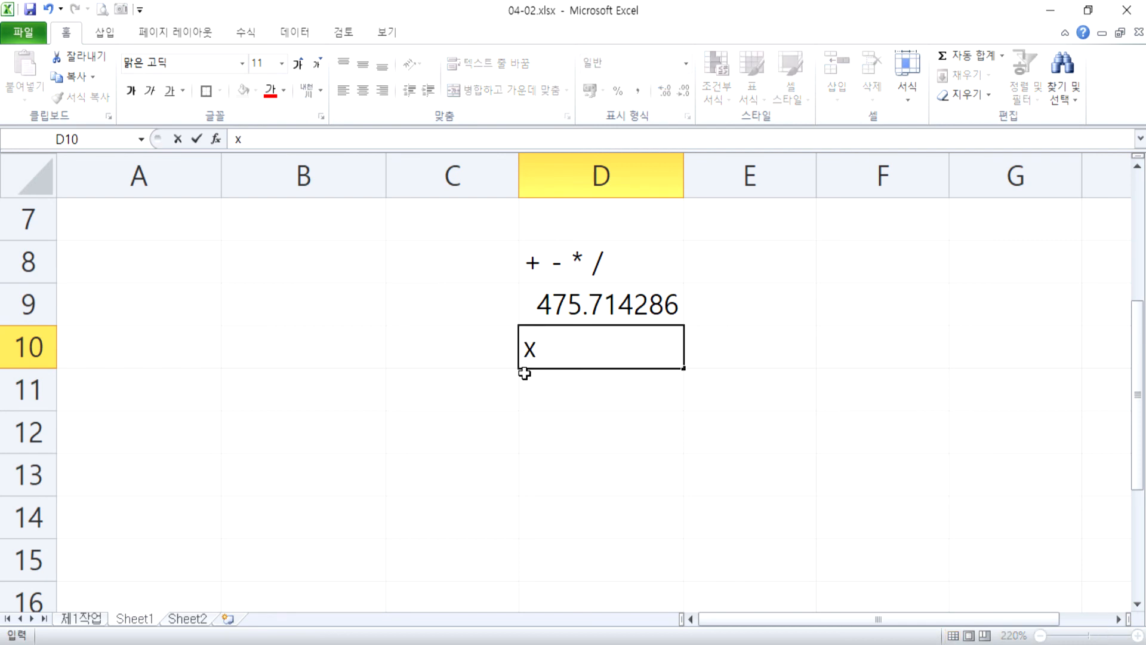
key("BackSpace")
type("X")
key("BackSpace")
type("WXY")
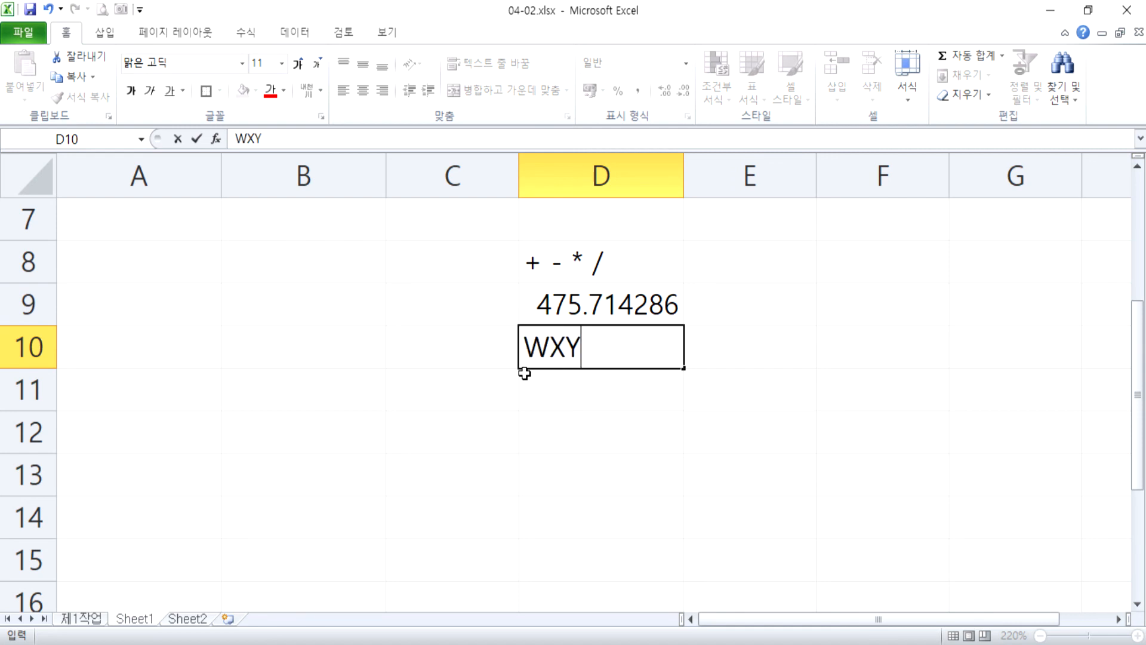
key("Return")
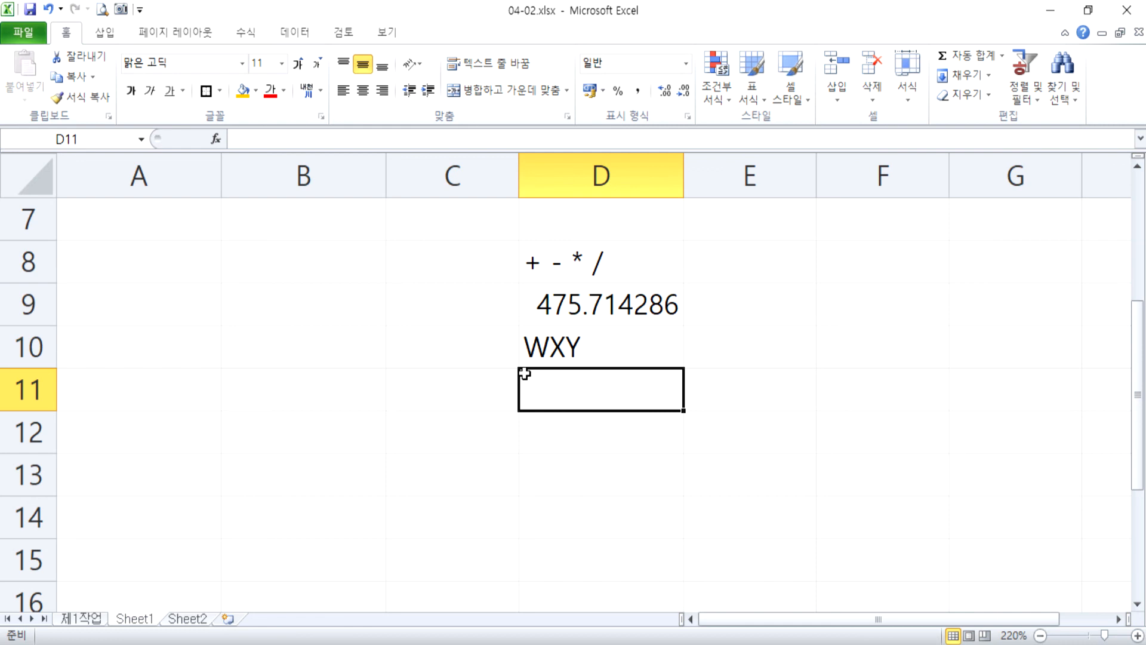
Enter 2X3 in cell D11 as an example of the letter X used for multiplication.
type("2")
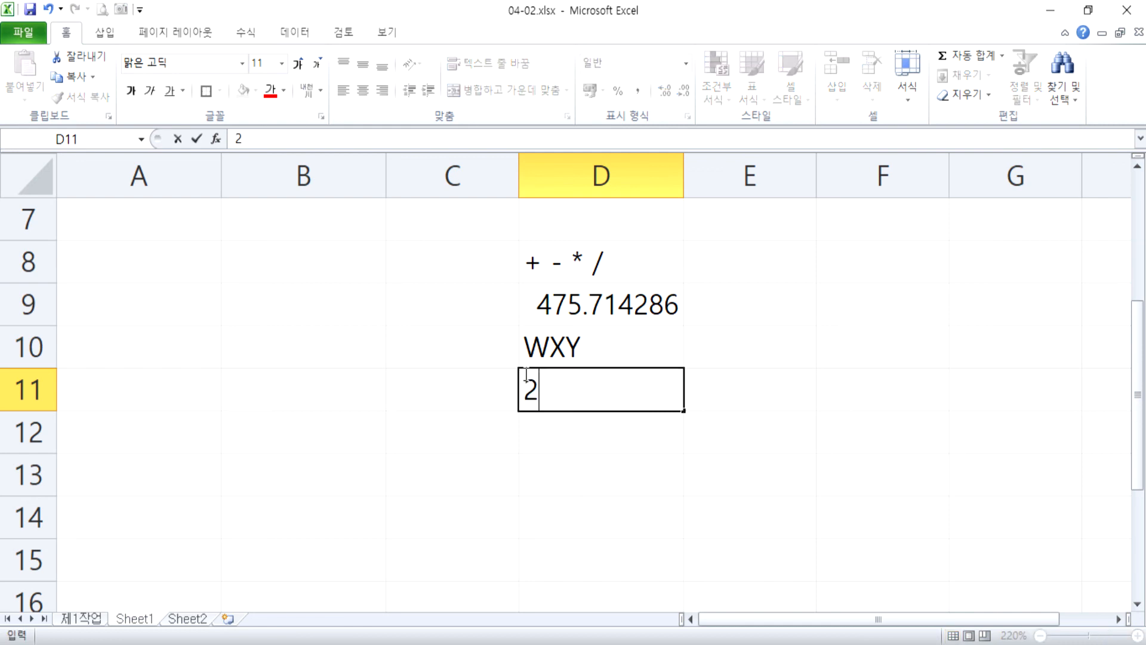
type("X2")
key("BackSpace")
type("3")
key("Return")
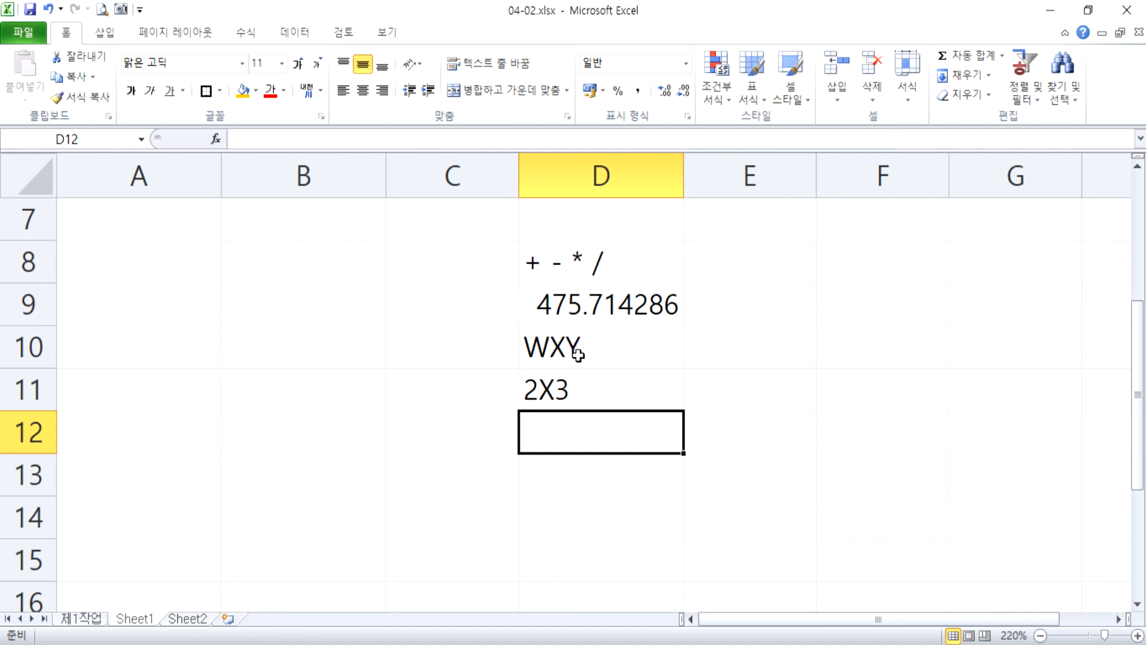
Replace the letter X in cell D11 with an asterisk so the entry reads 2*3.
left_click(559, 391)
double_click(559, 391)
key("shift+Left")
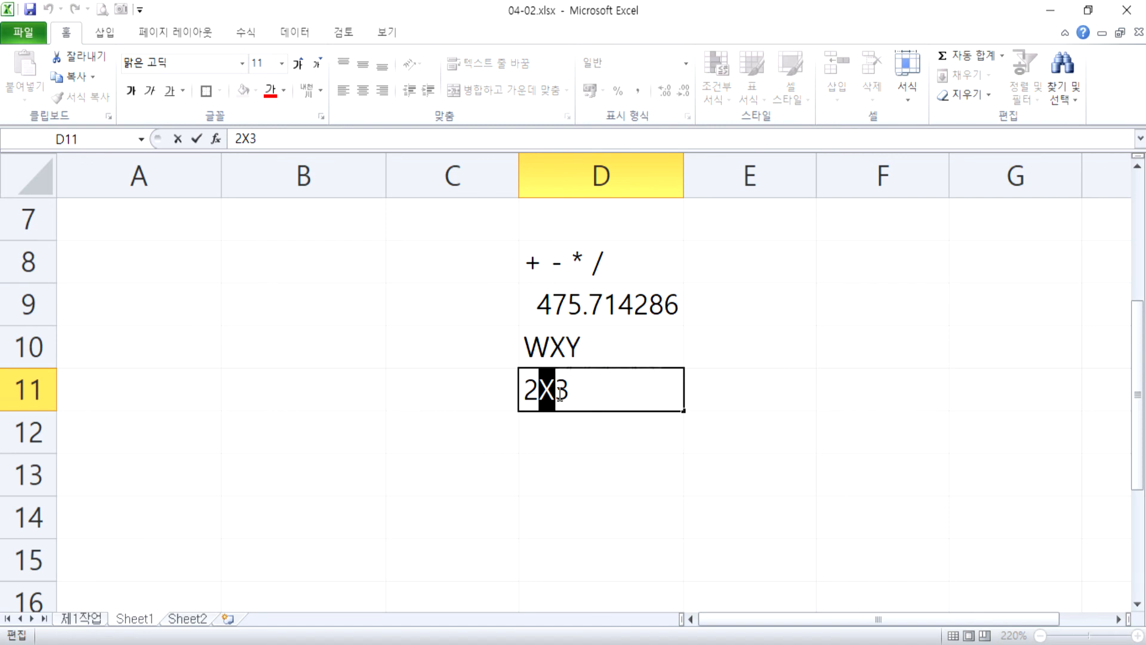
type("*")
key("Return")
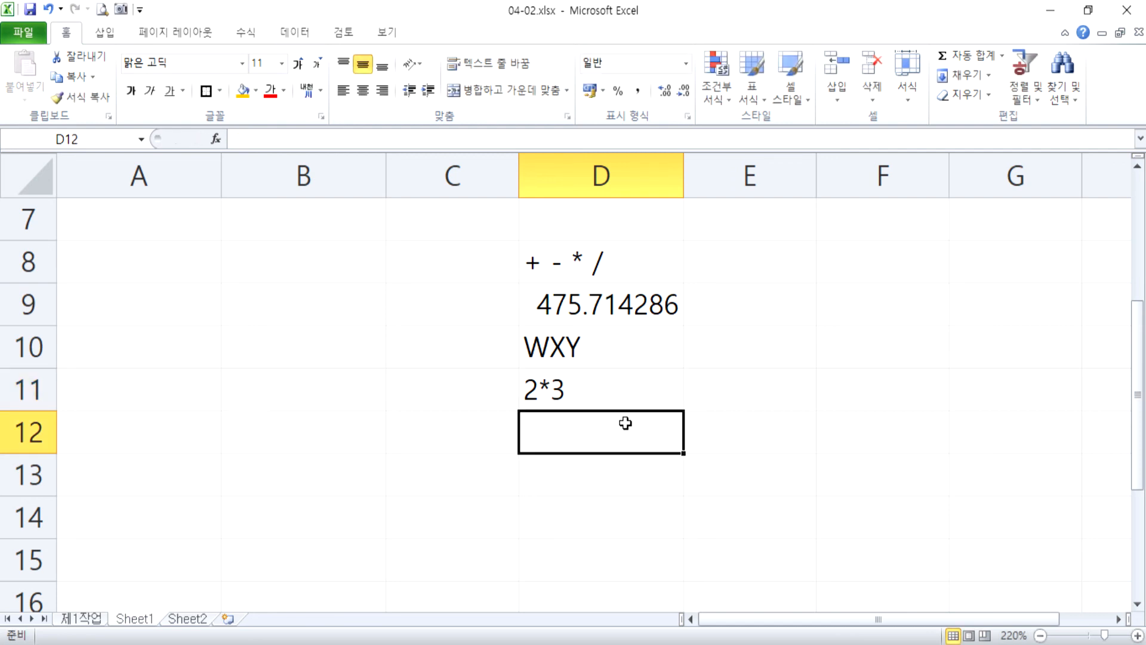
Enter a slash as text in cell D12, using a leading apostrophe.
key("alt")
key("alt")
key("alt")
key("alt")
type("'/")
key("Return")
left_click(626, 423)
key("Return")
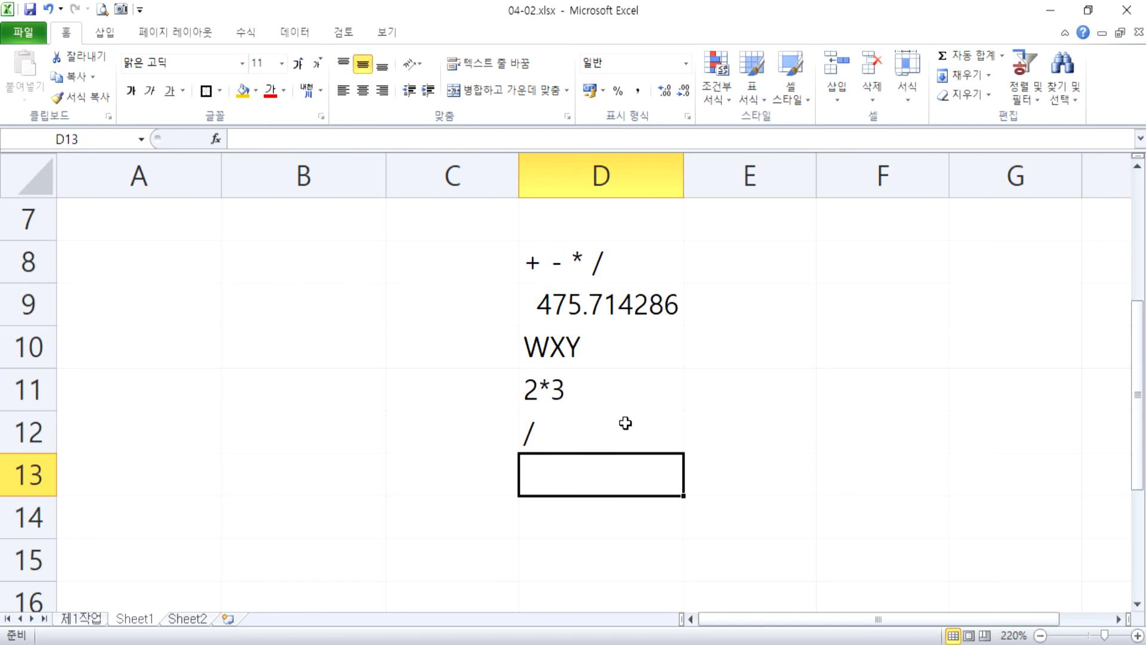
Enter 2/3 without an equals sign in cell D13 and check how the entry is stored.
type("'/3")
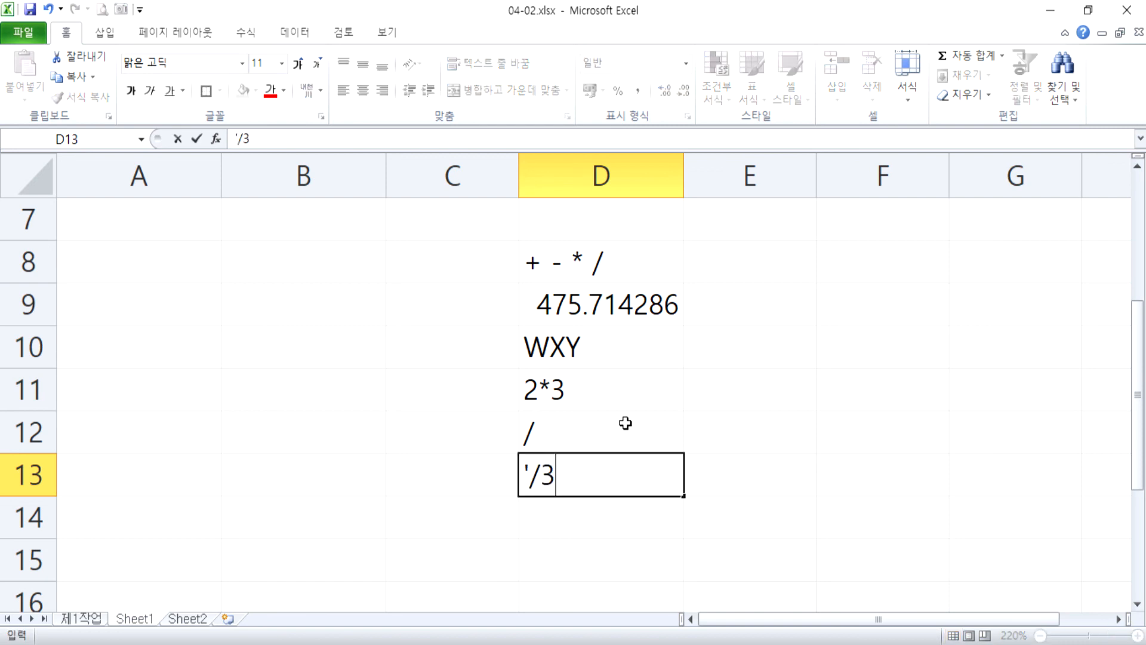
key("BackSpace")
key("BackSpace")
type("4")
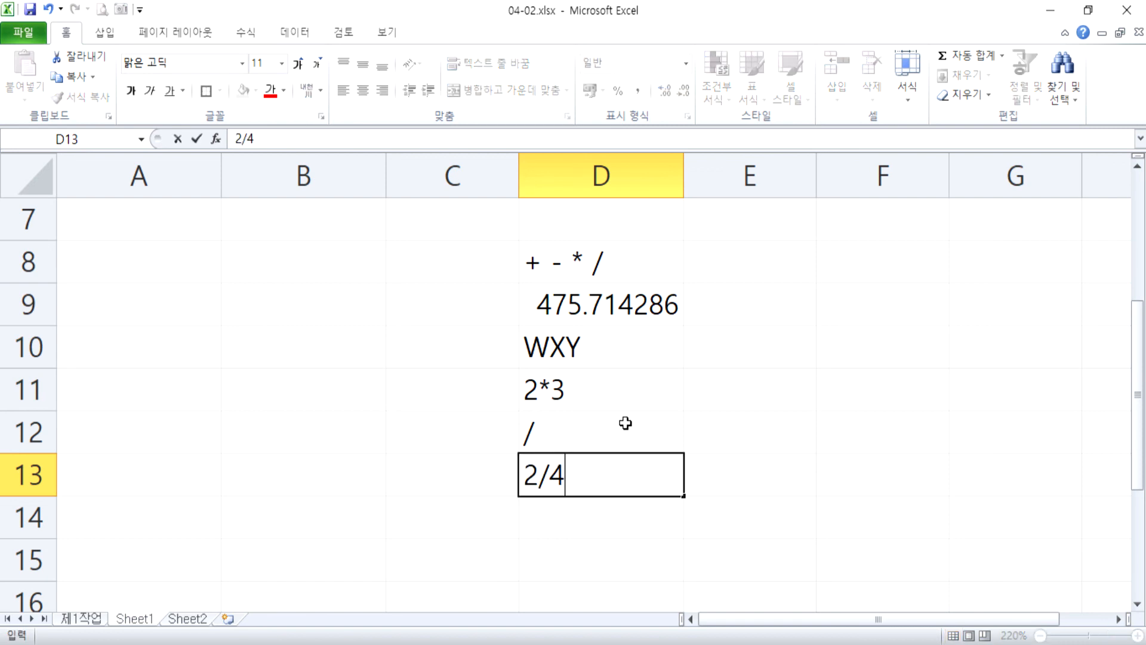
key("BackSpace")
type("3")
key("Return")
key("Up")
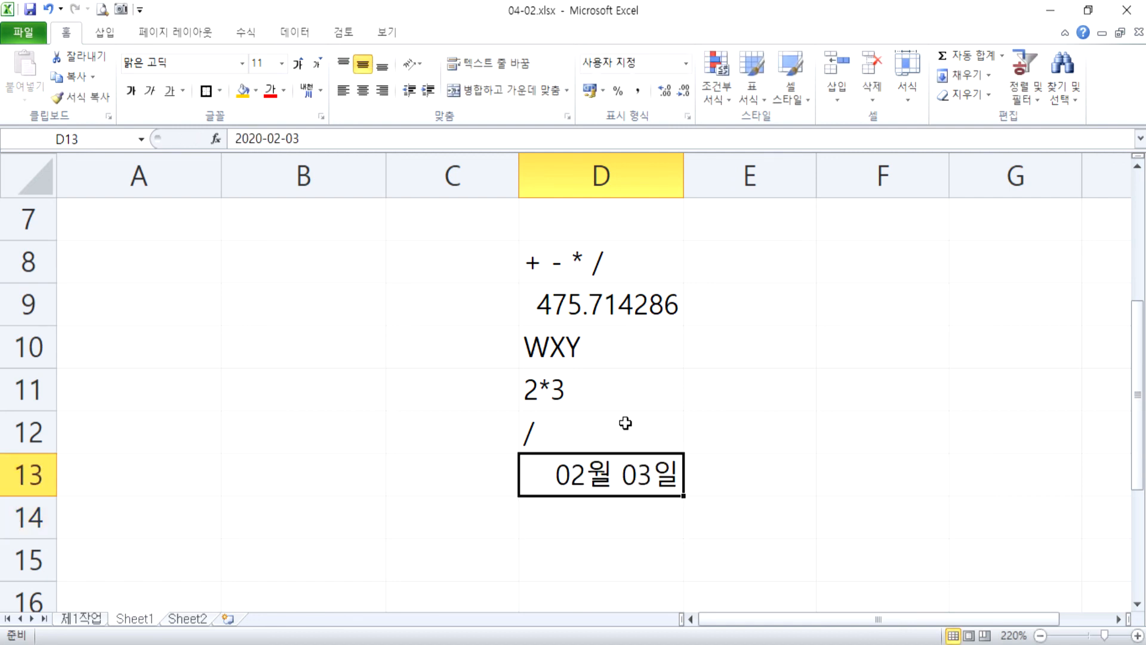
key("F2")
key("Escape")
Replace the slash in cell D12 with the division formula =2/3.
left_click(625, 423)
type("=2/3")
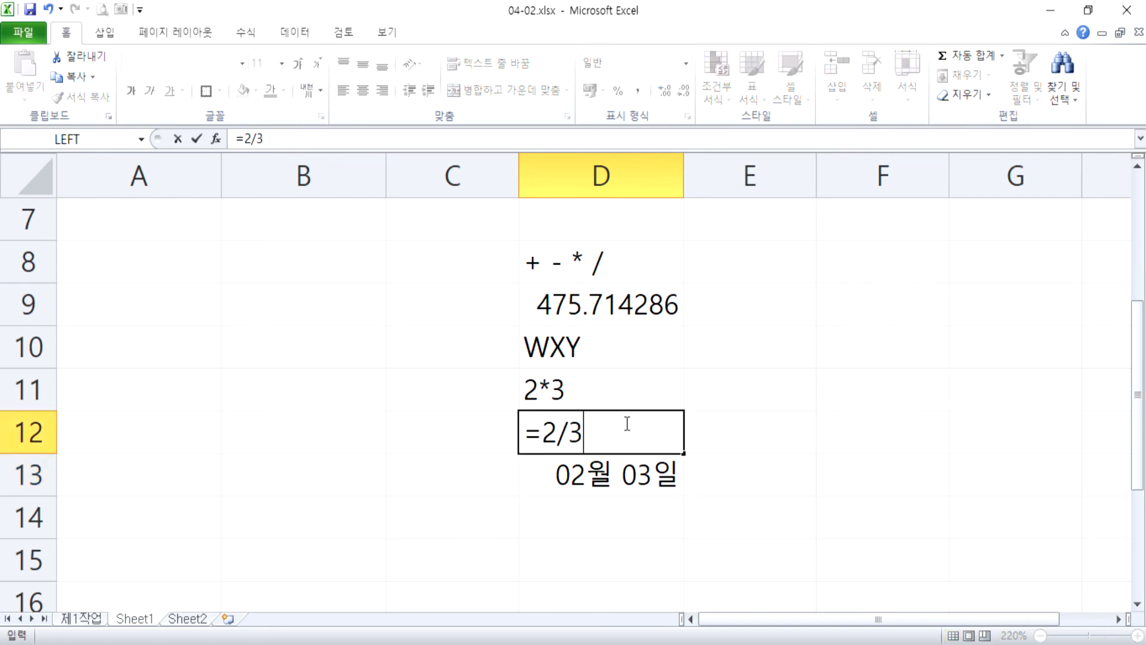
key("Return")
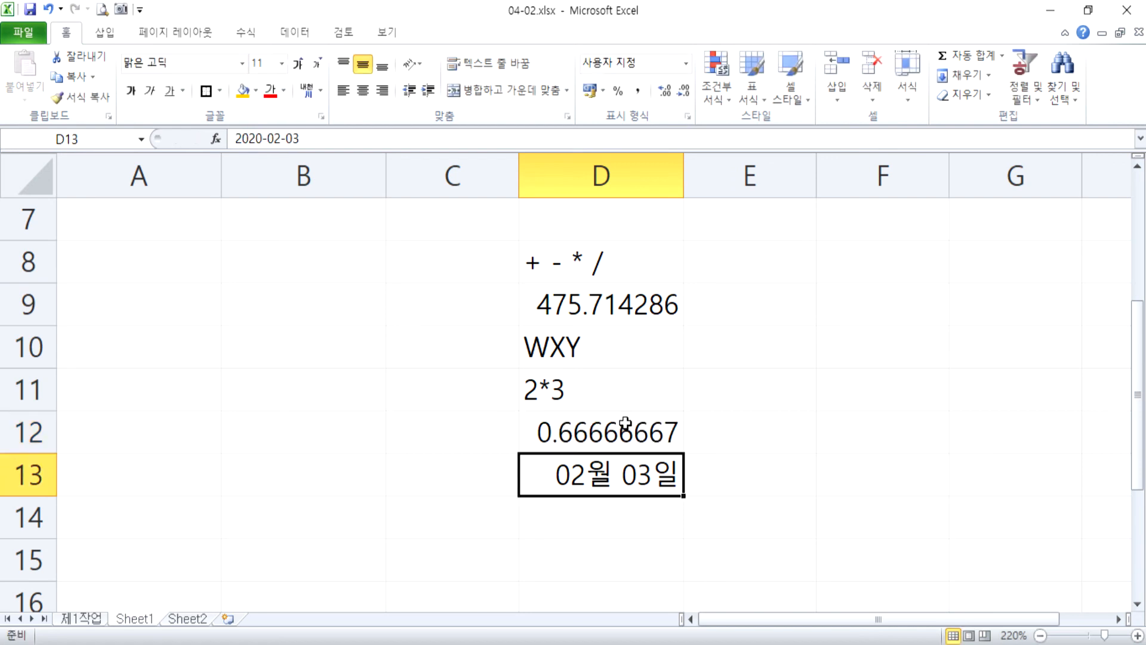
Enter 5/9 in cell E11 and 5-9 in cell E12, both without an equals sign.
key("Up")
key("Up")
key("Right")
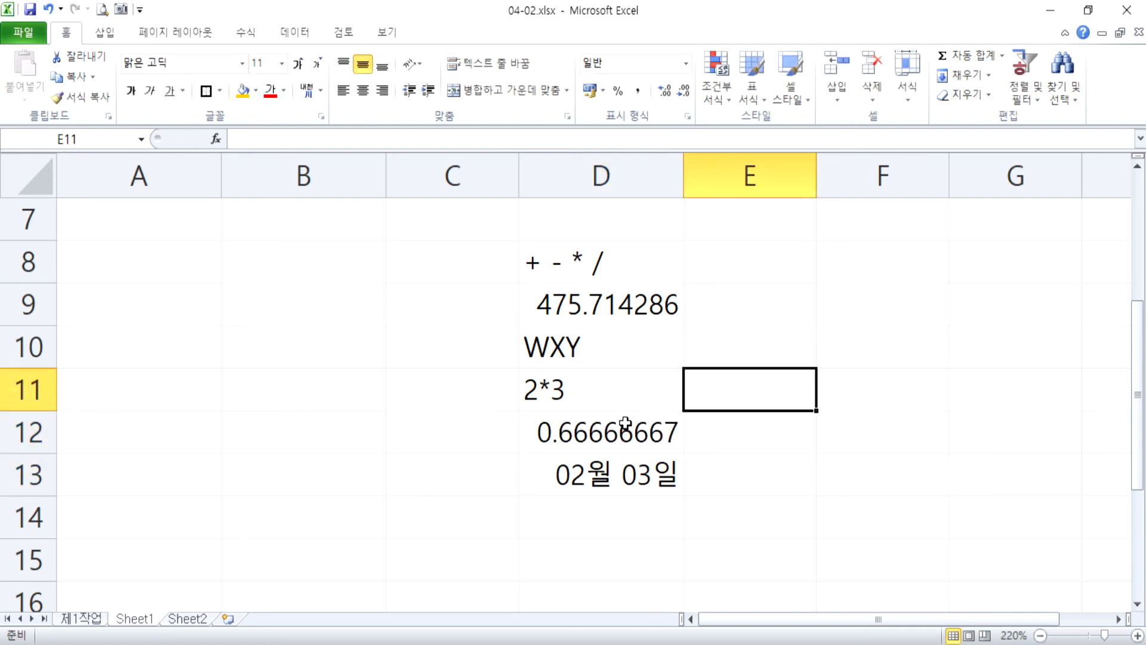
type("5/9")
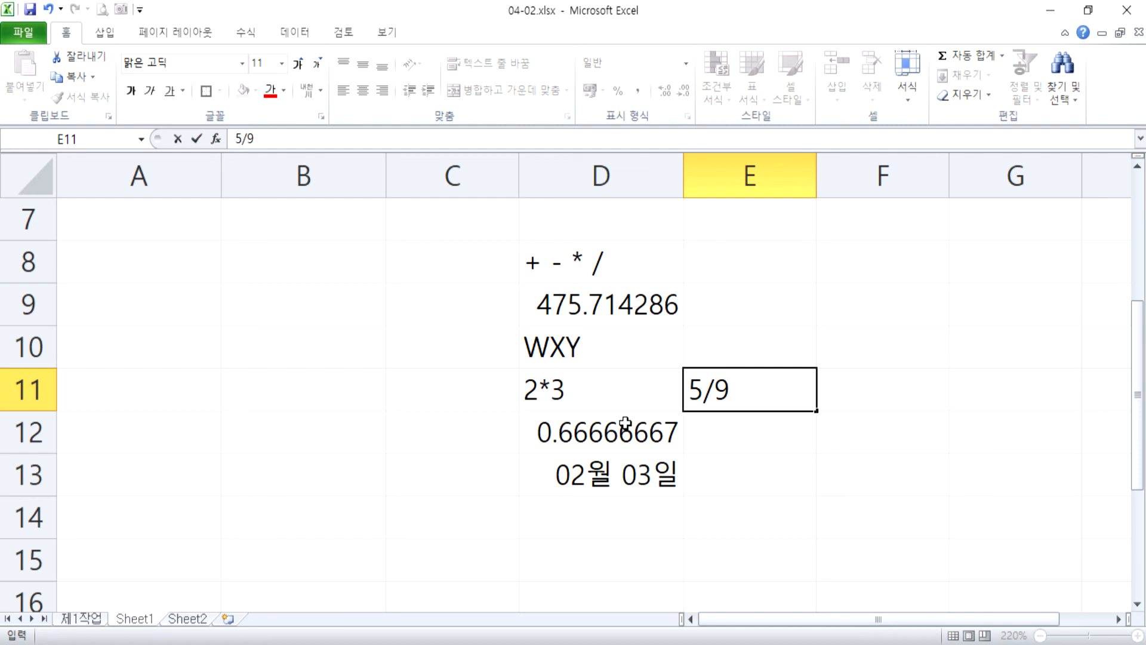
key("Return")
type("5-9")
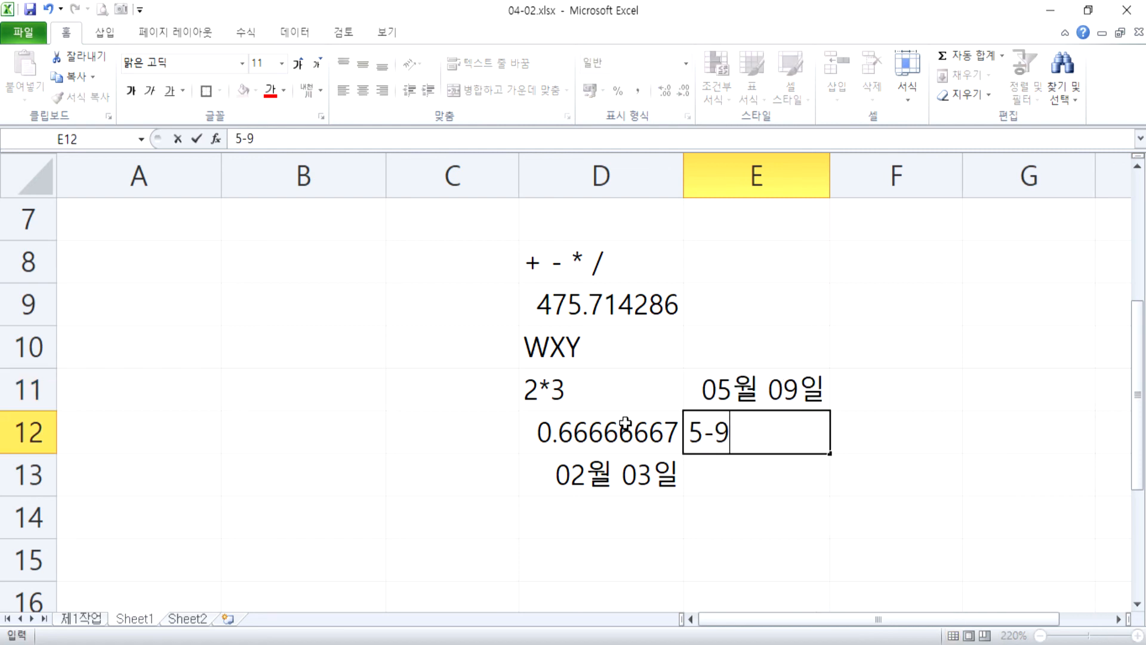
key("Return")
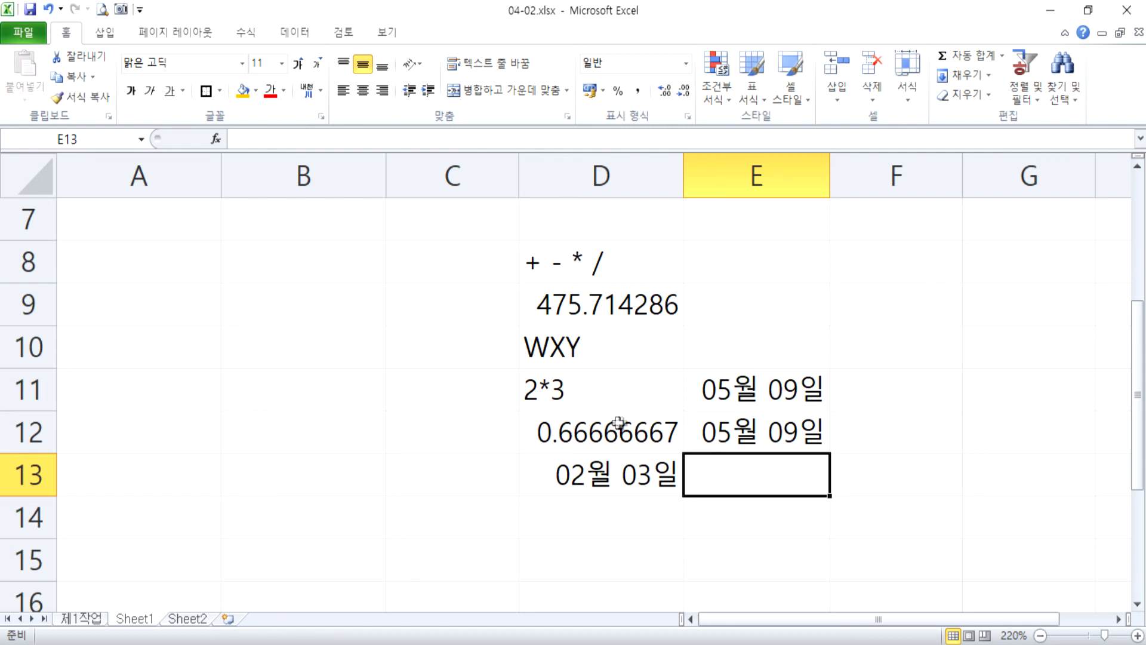
Display the function library's categories of formula functions.
left_click(246, 32)
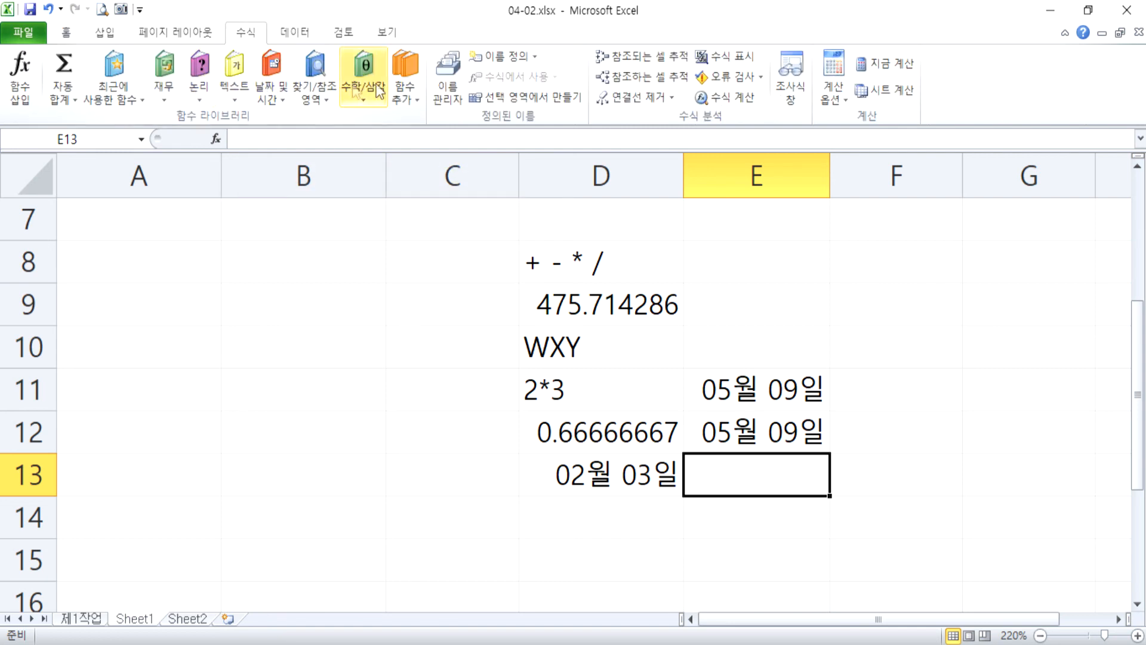